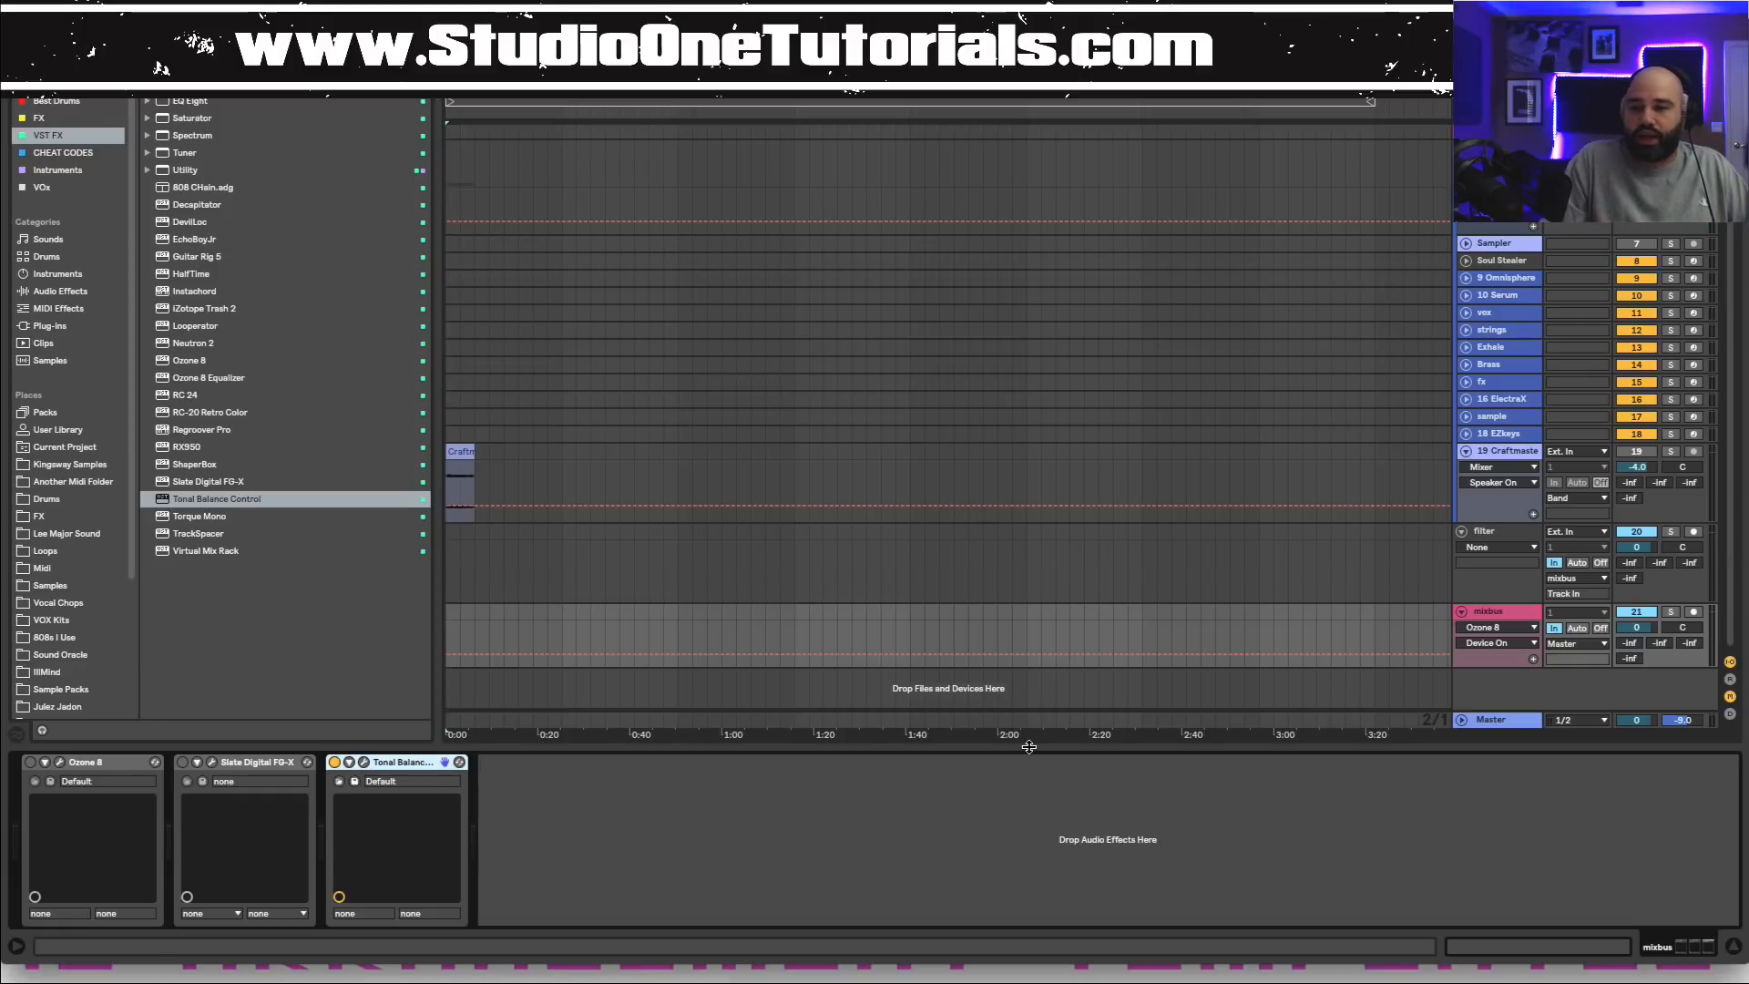
Inspect the drum track's device chain, including its rack chains and the sampler's zone list.
click(1498, 133)
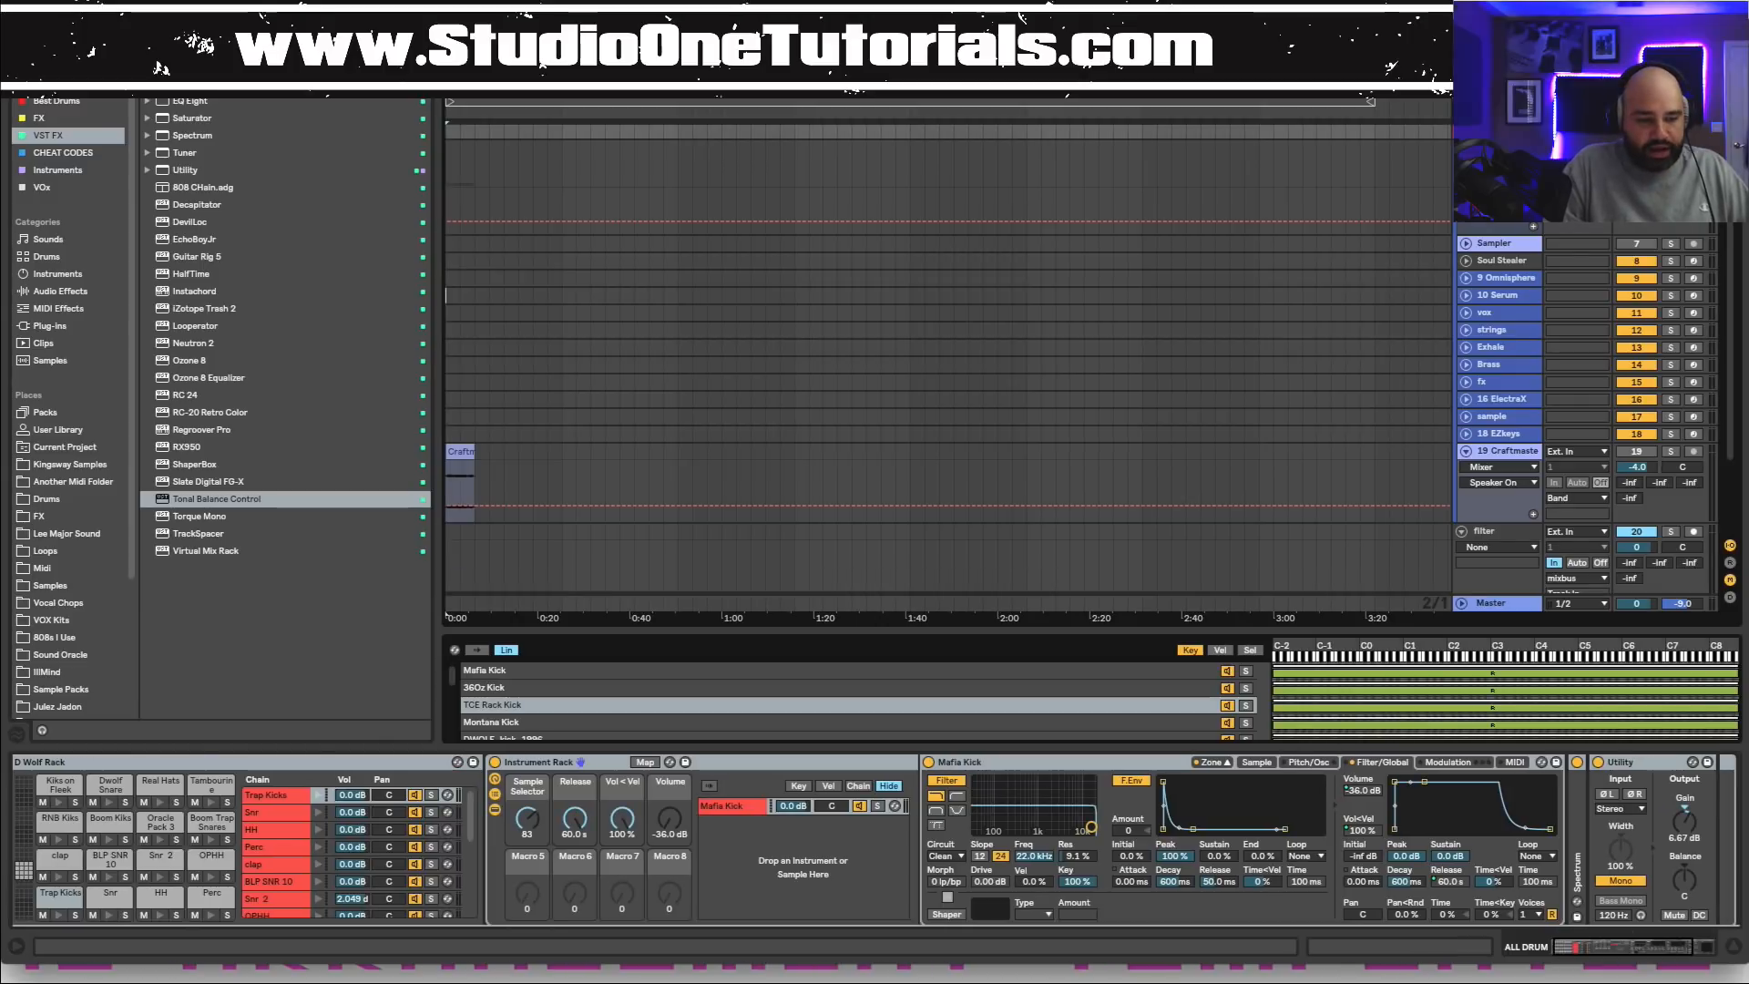
click(1577, 948)
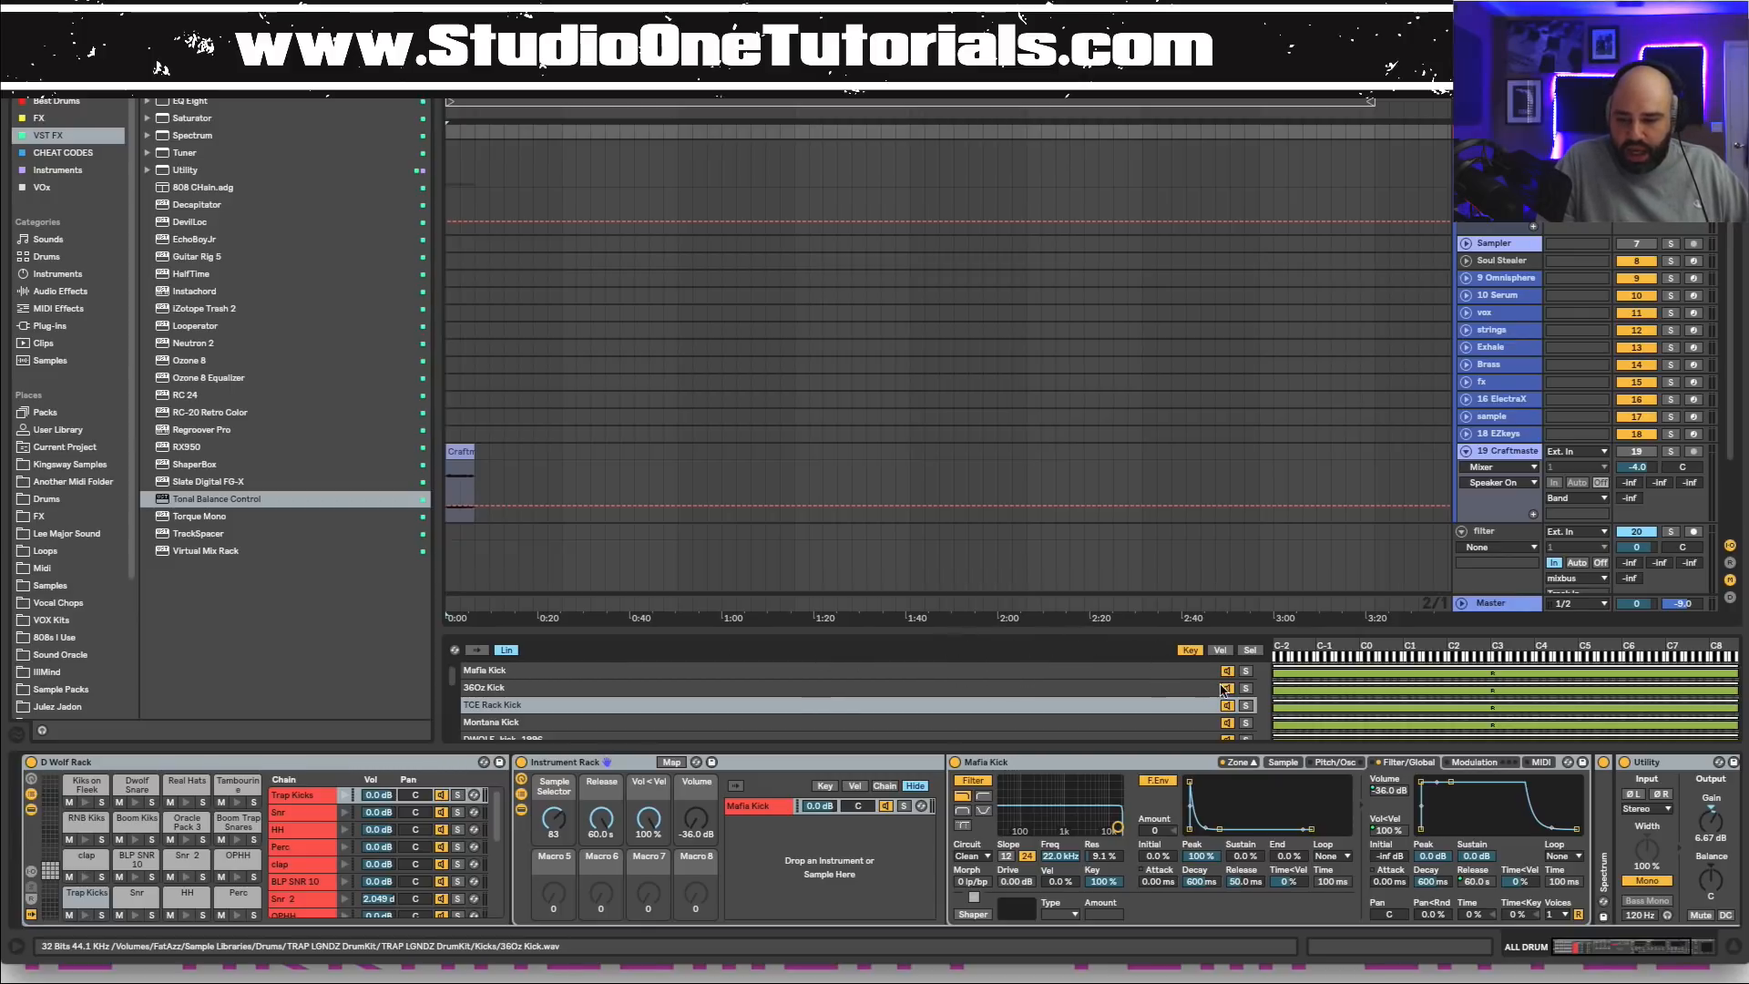
click(1241, 762)
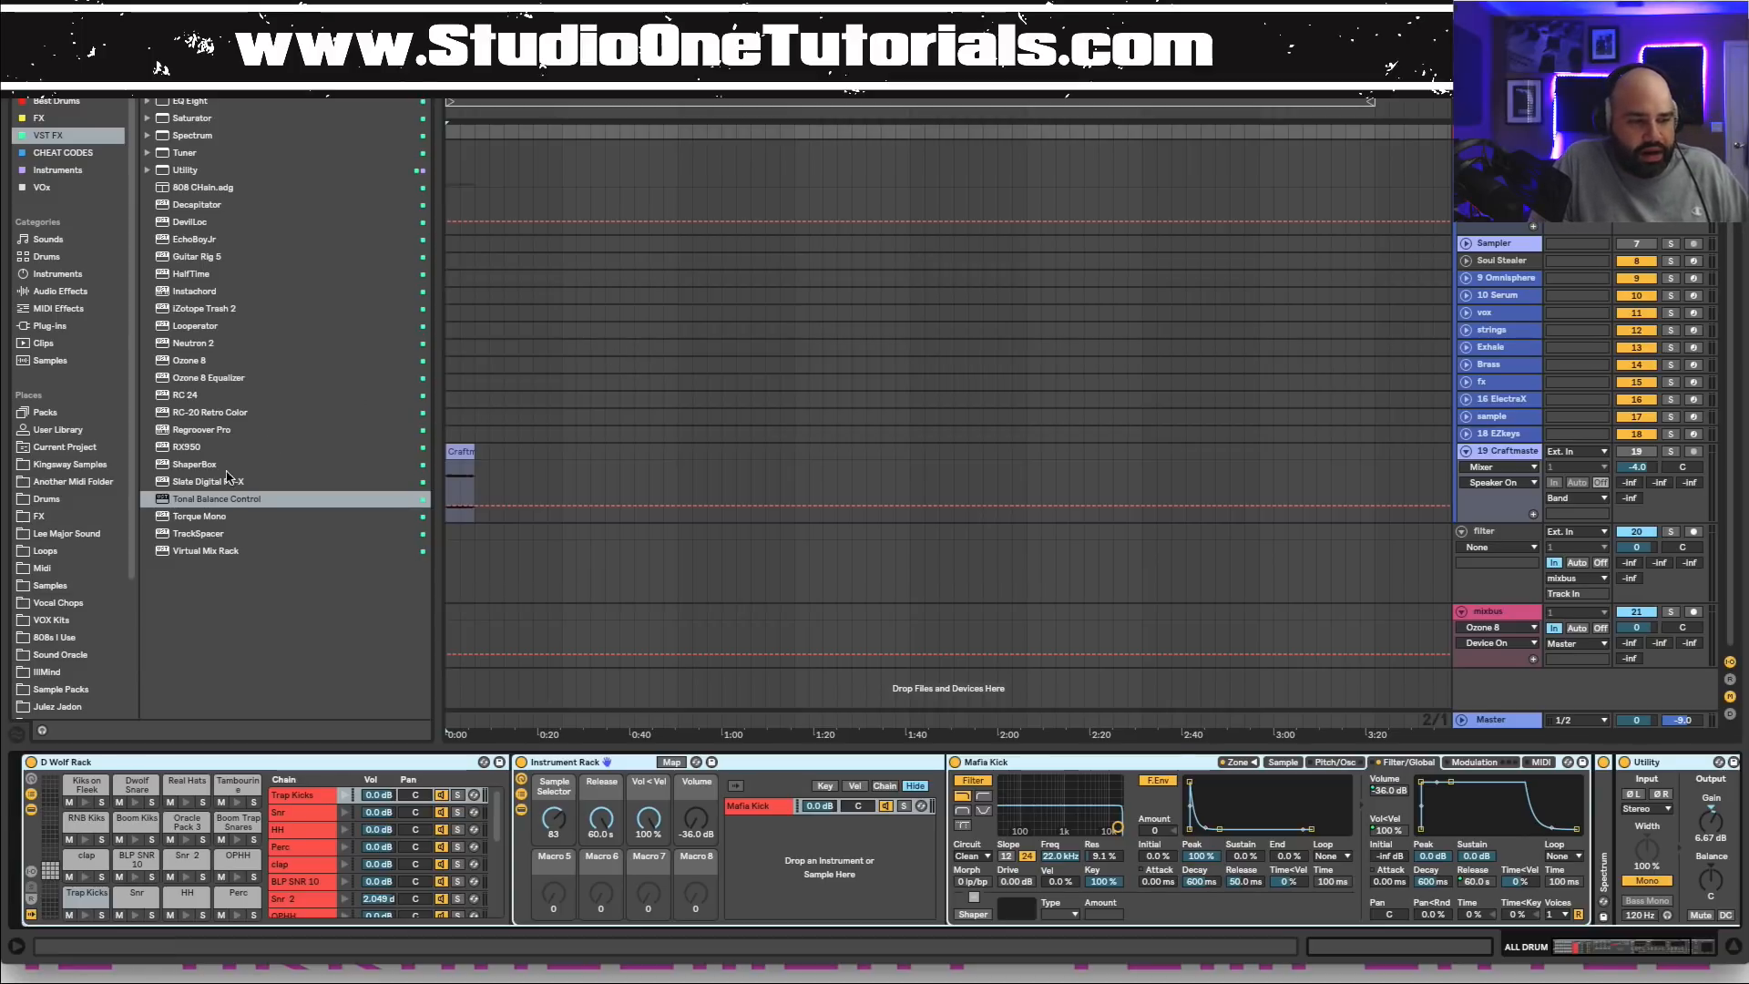
Browse to the IllMind folder and expand the MP3 samples of Cocaine Synths Volume 4 (Limited Edition Pack).
drag(131, 526, 127, 674)
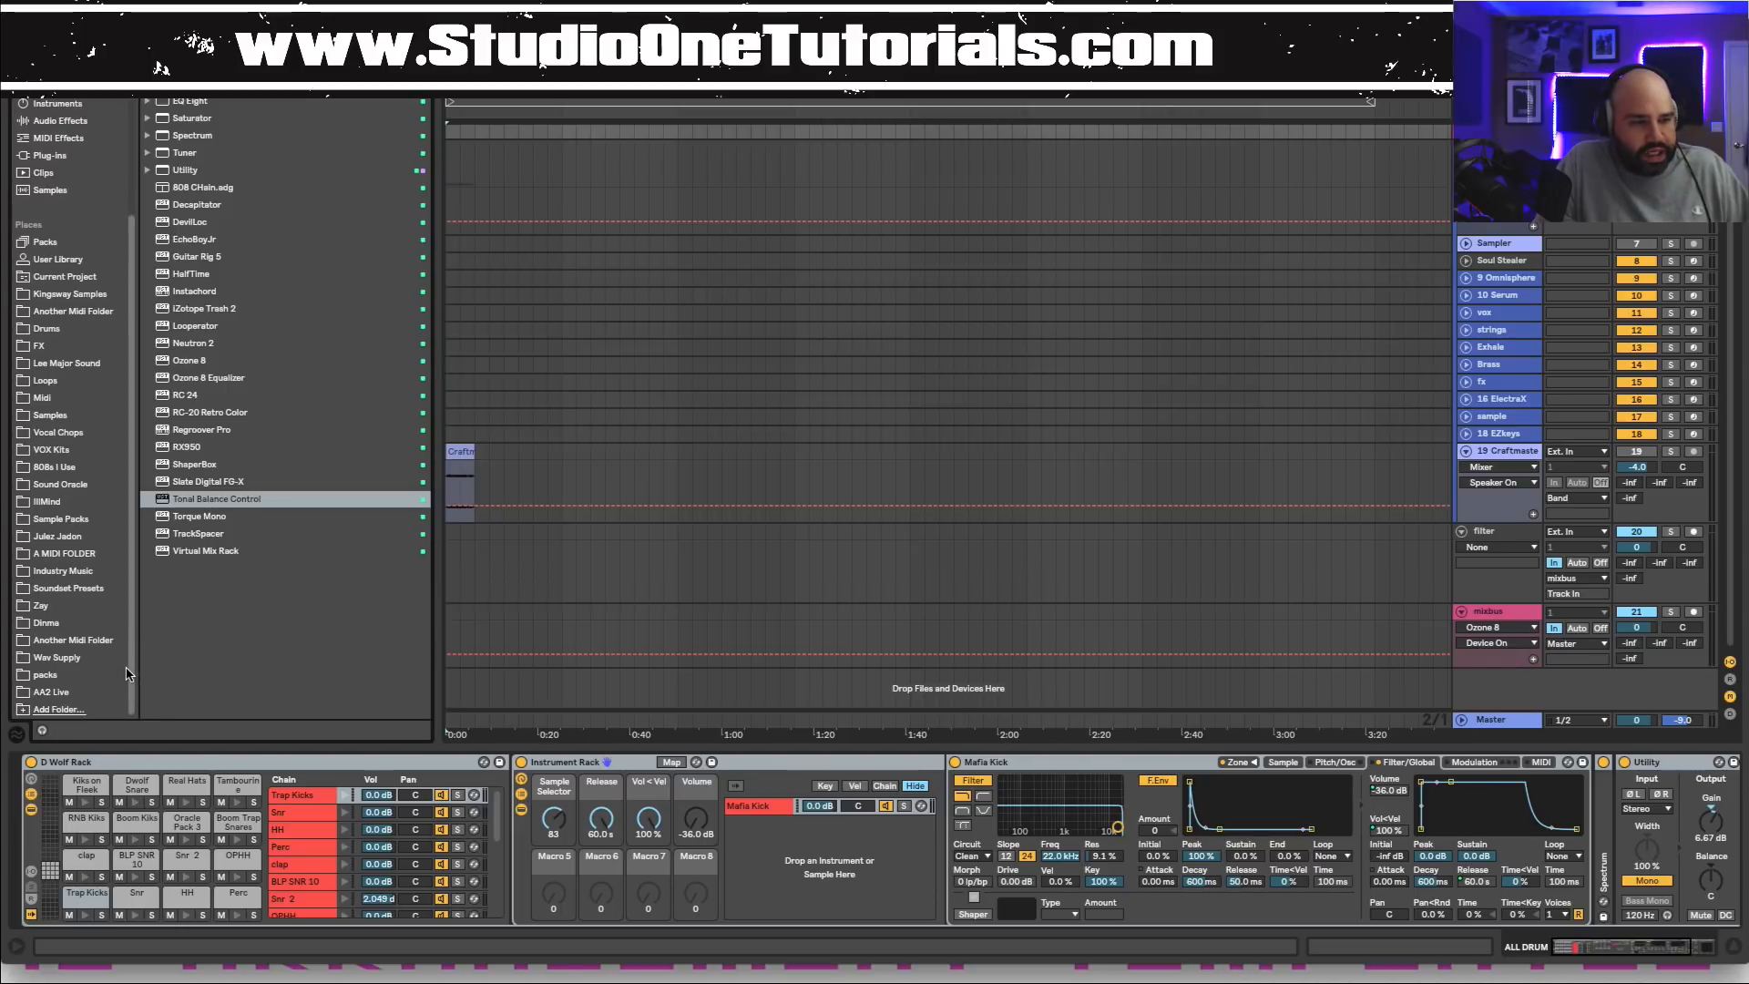
click(64, 502)
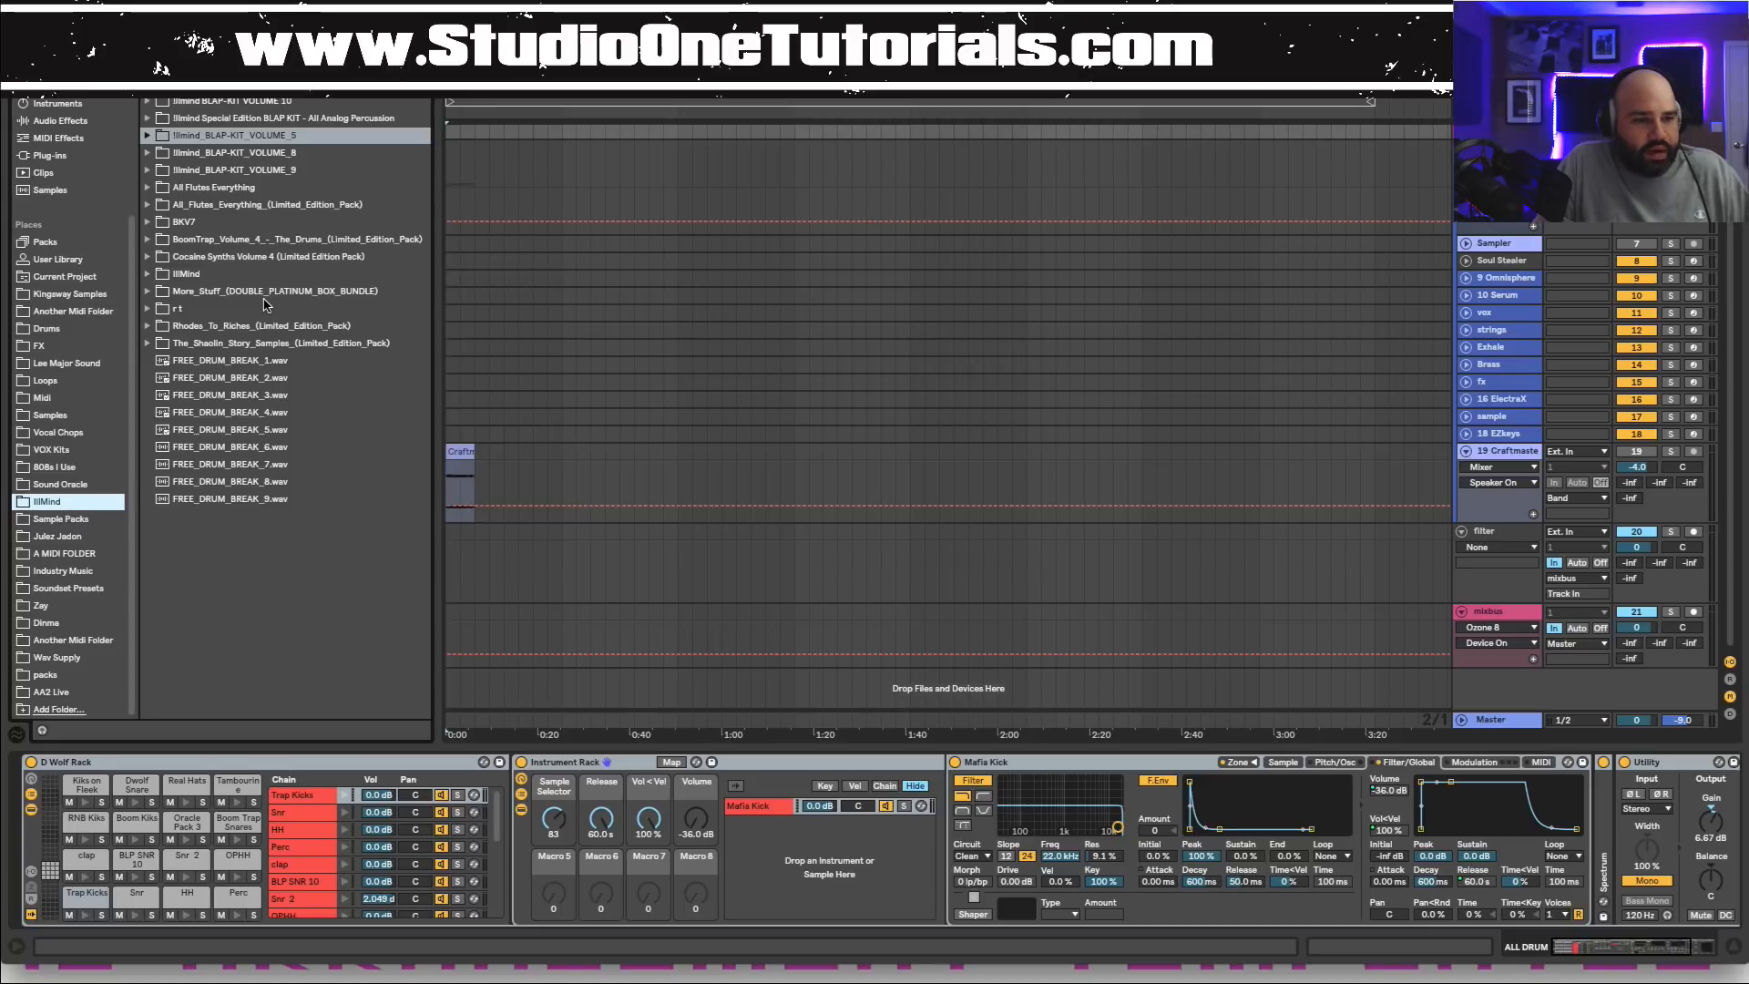
click(148, 258)
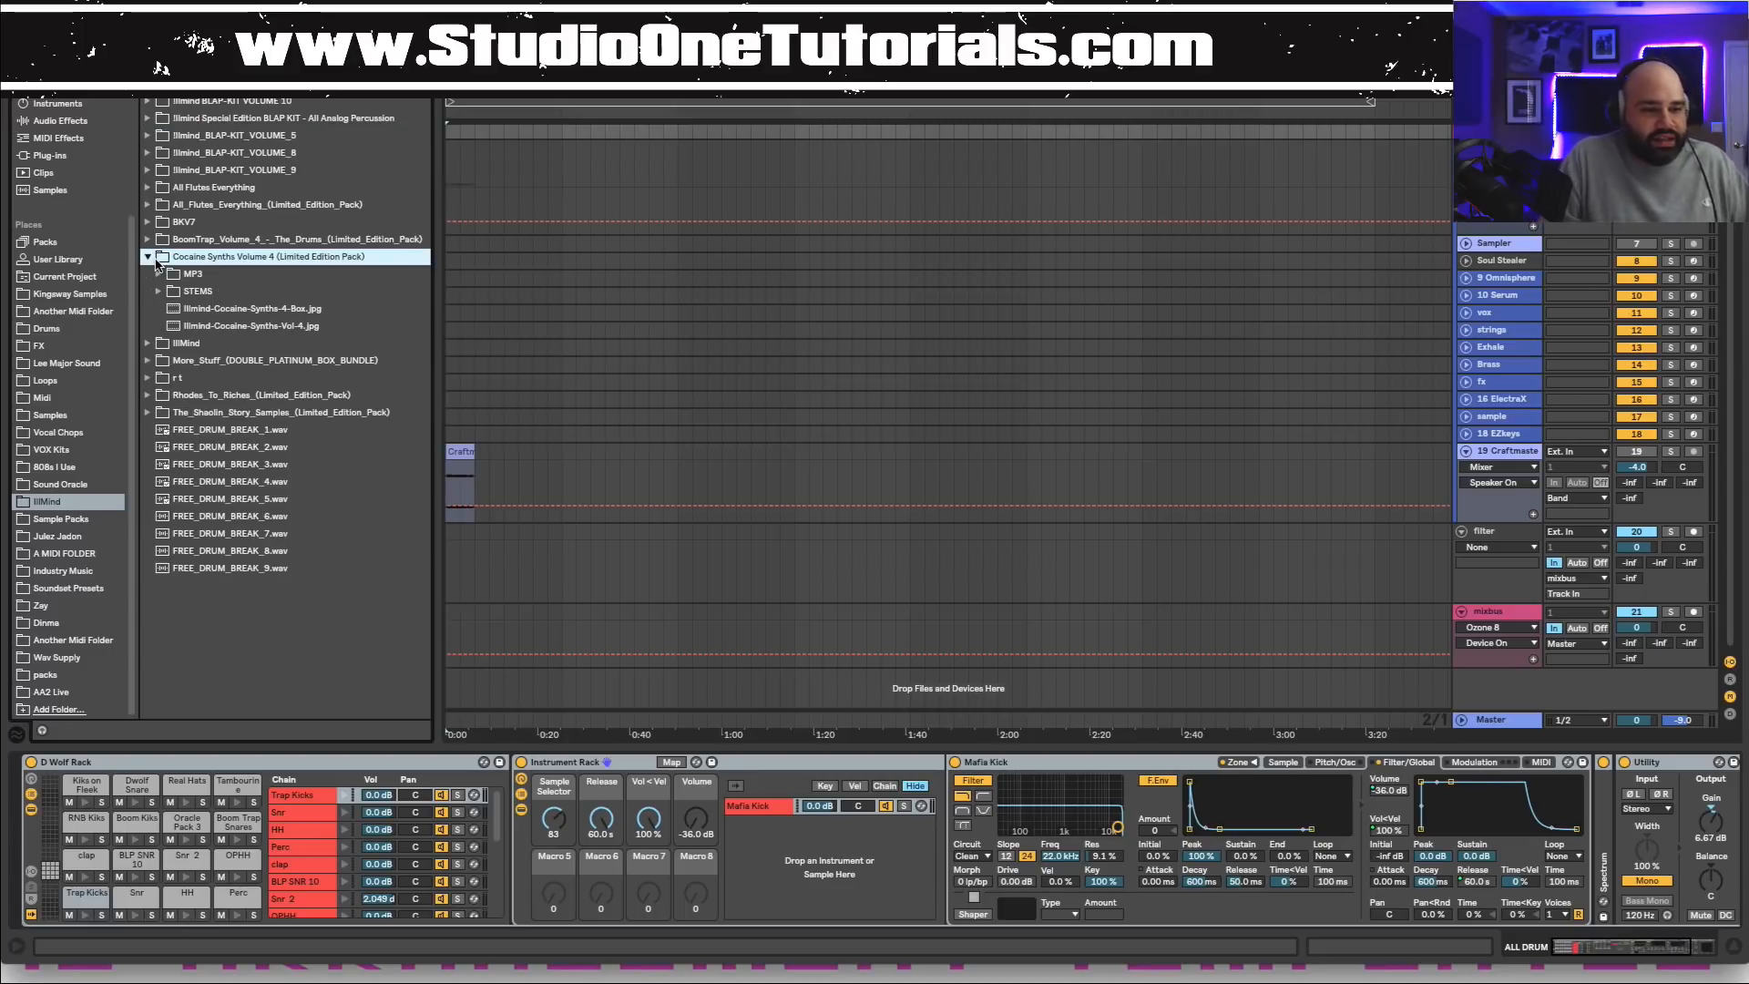
click(159, 274)
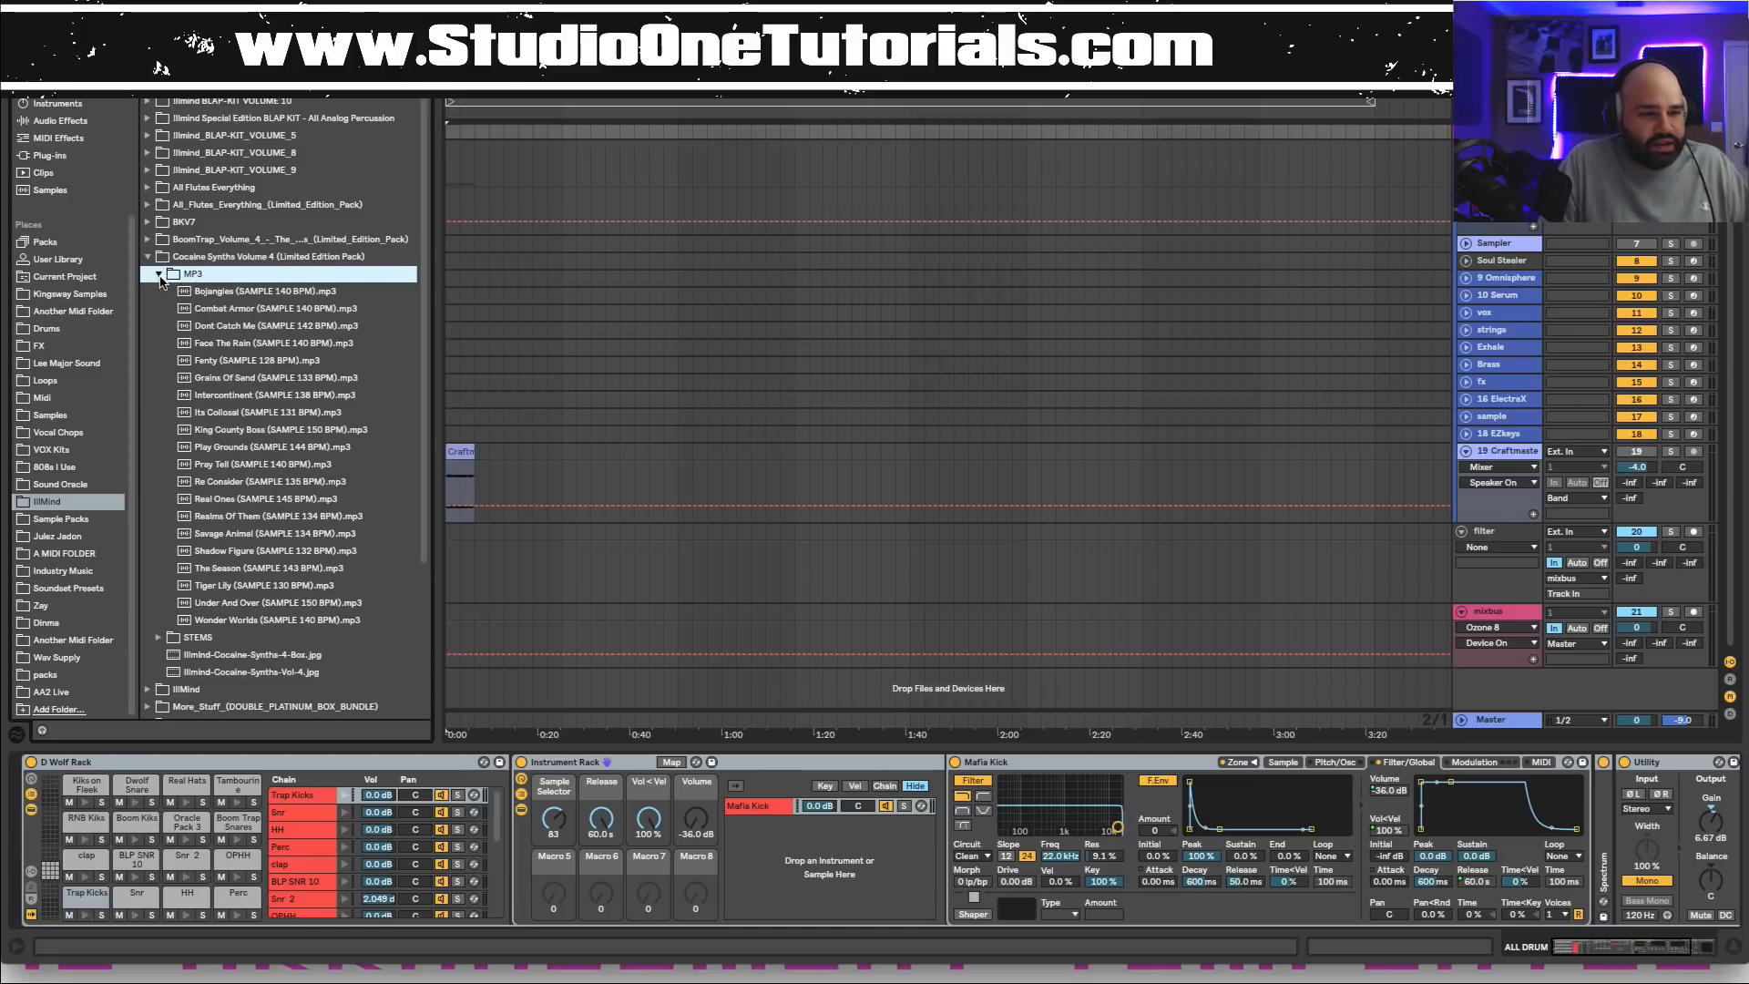
Preview the Bojangles and Combat Armor 140 BPM samples.
click(285, 292)
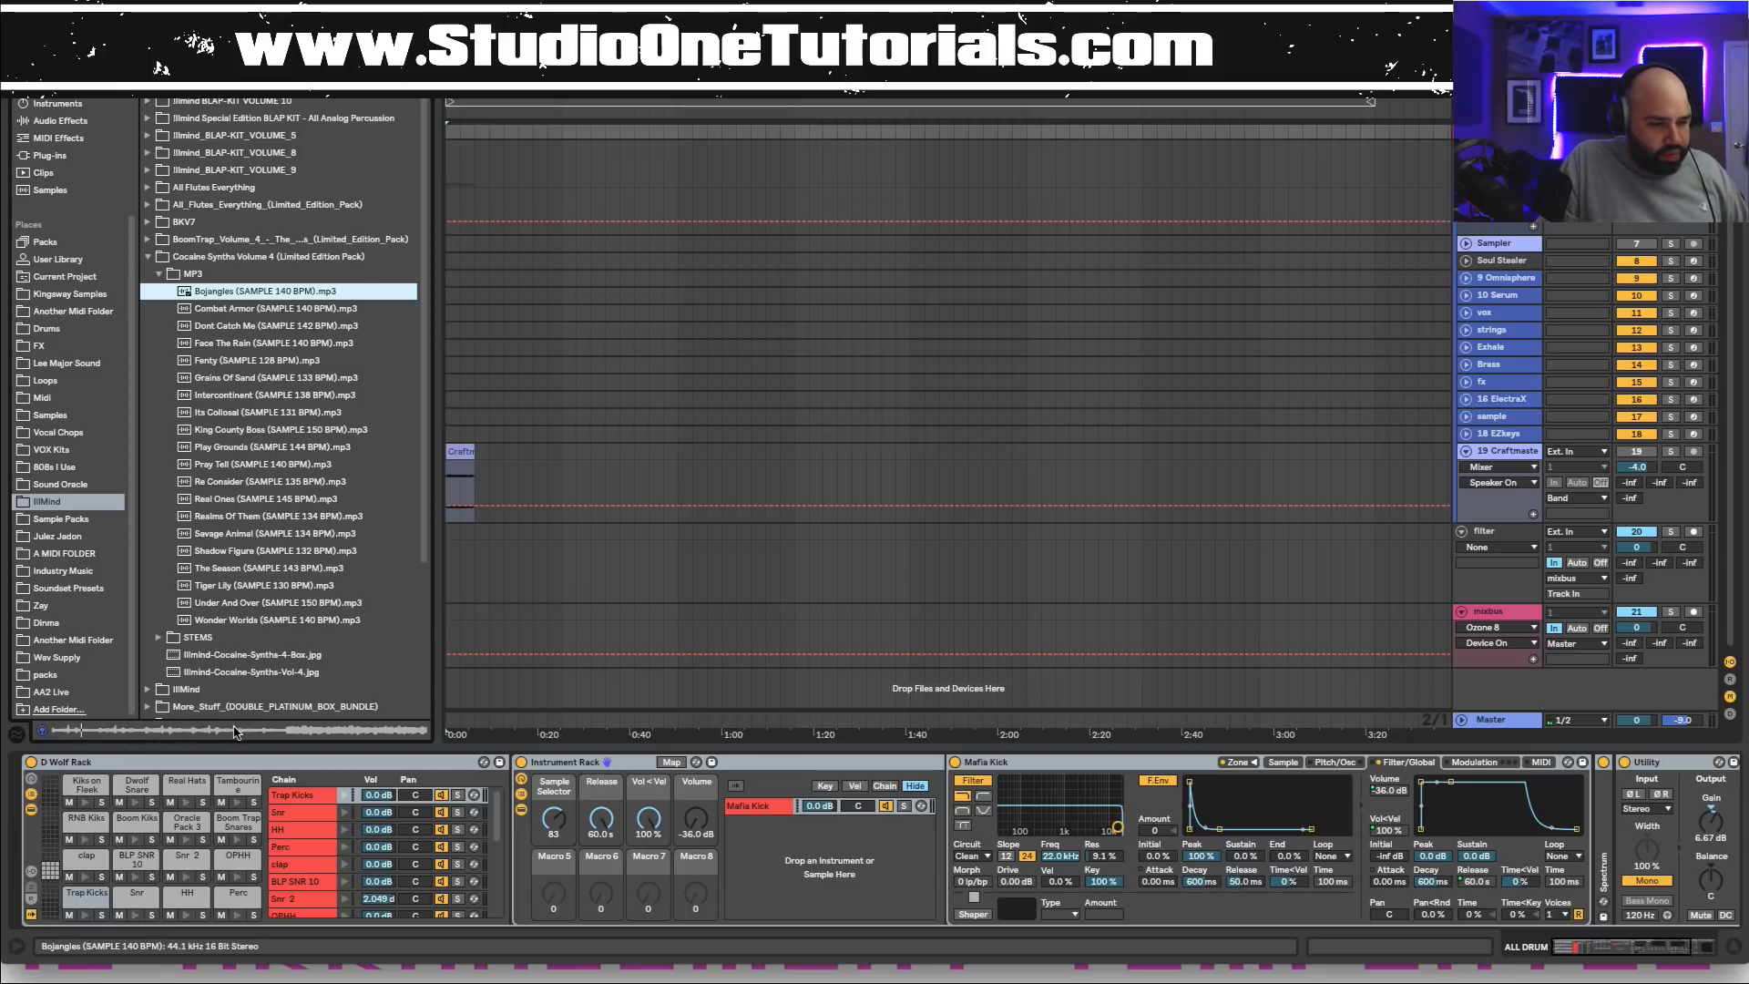
click(293, 310)
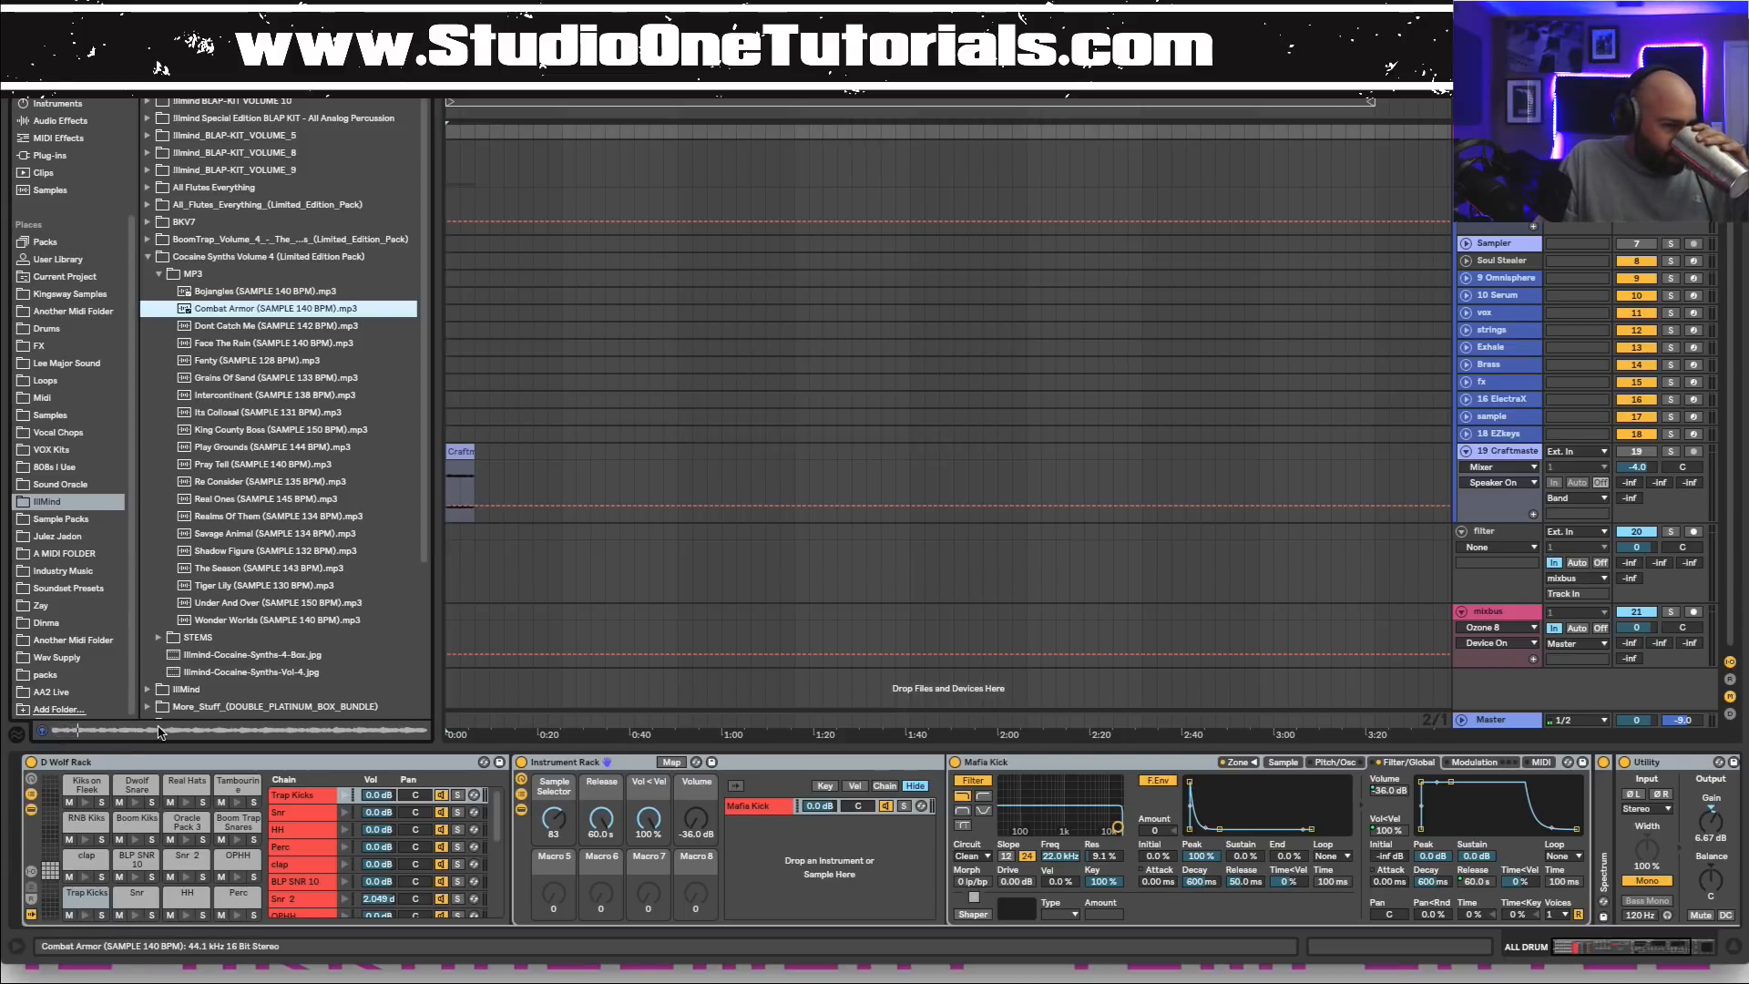
click(43, 731)
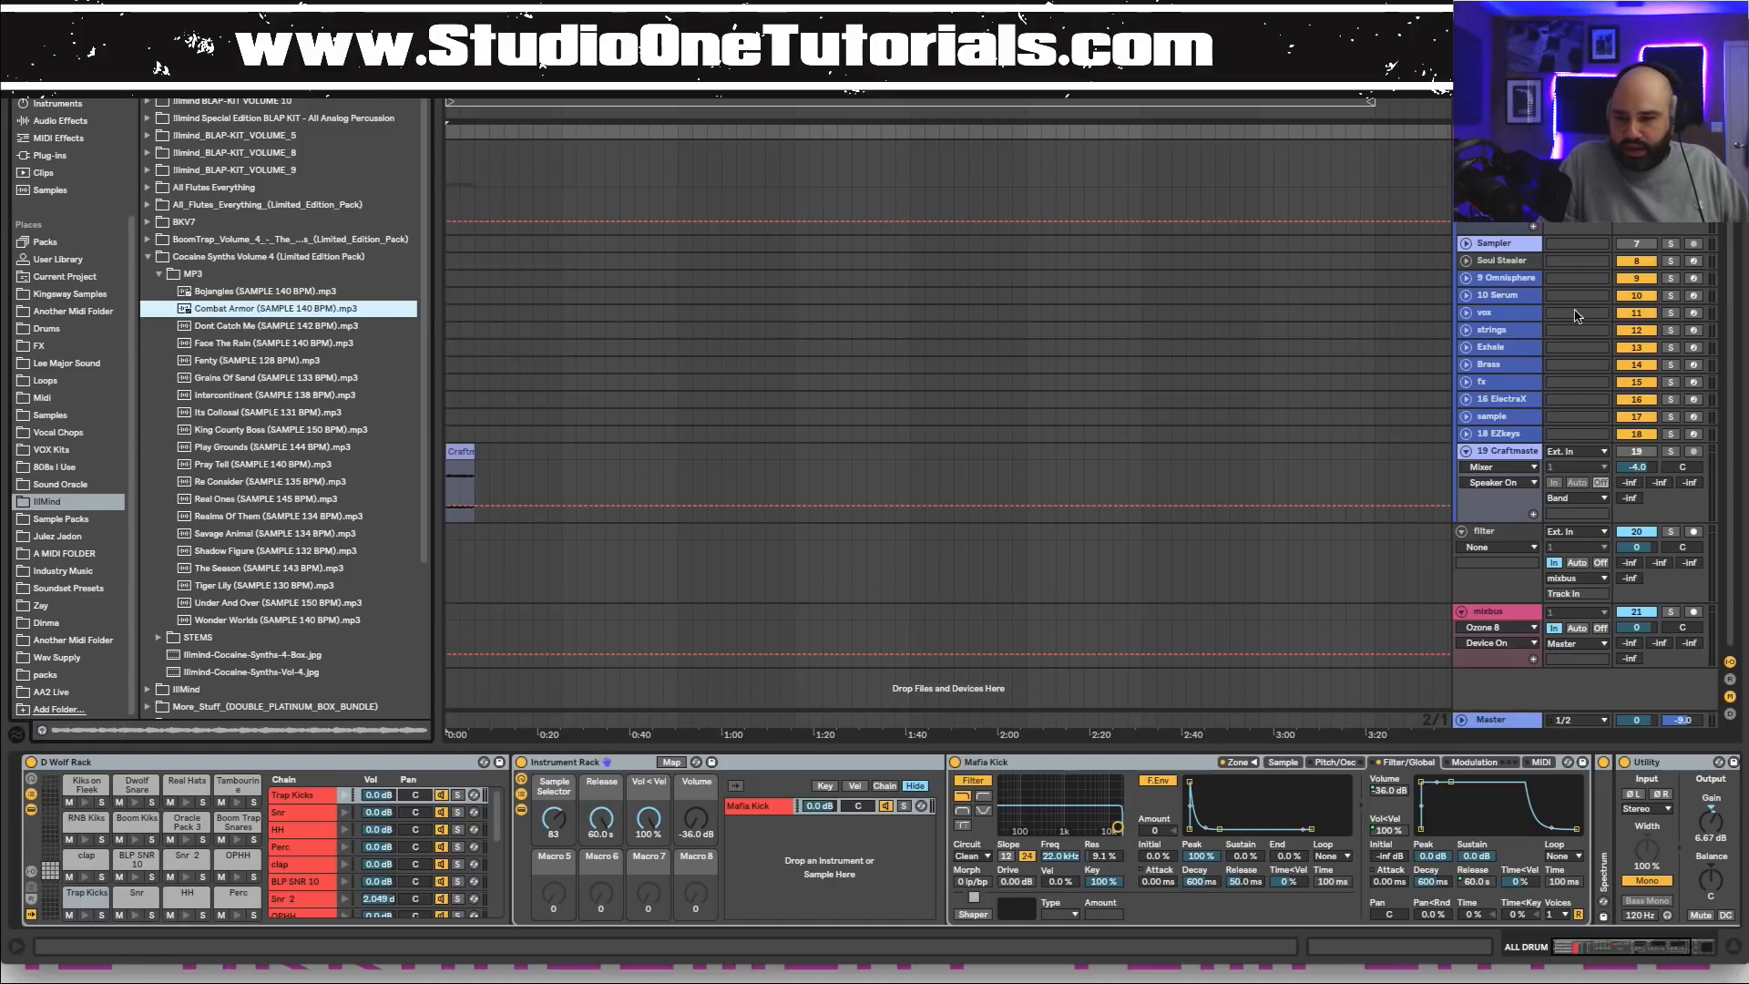
Switch from the arrangement to the session mixer and select the Serum track.
key(Tab)
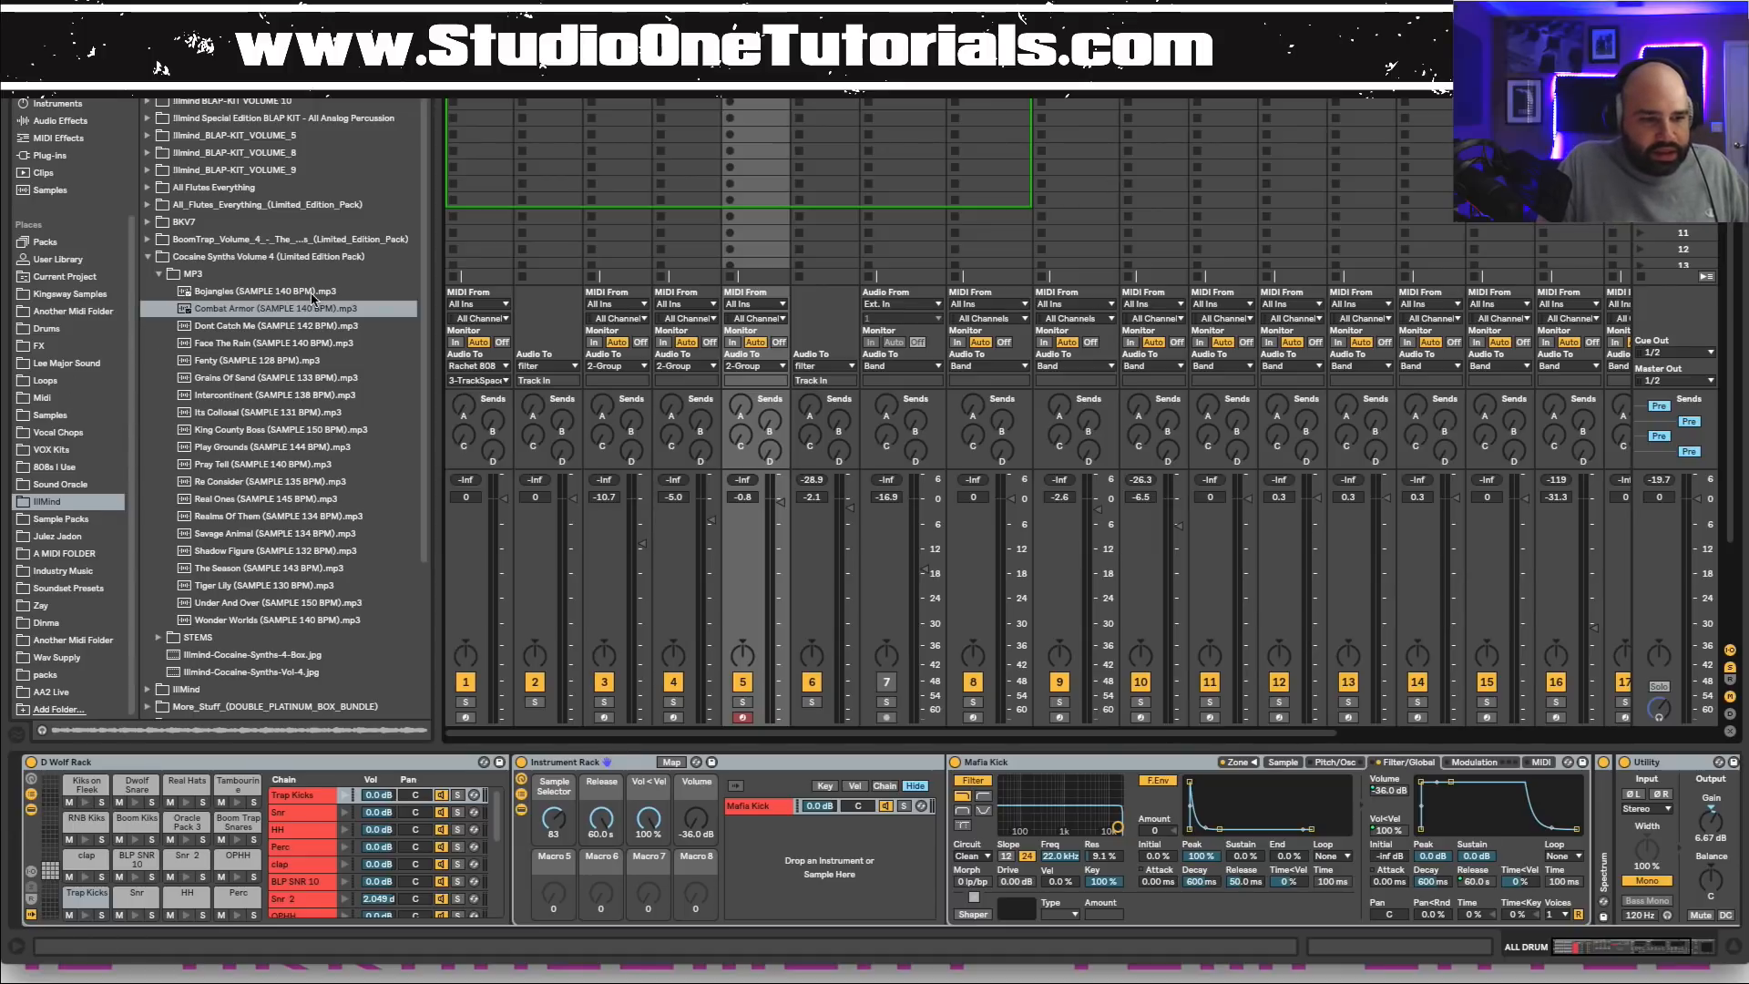
click(221, 312)
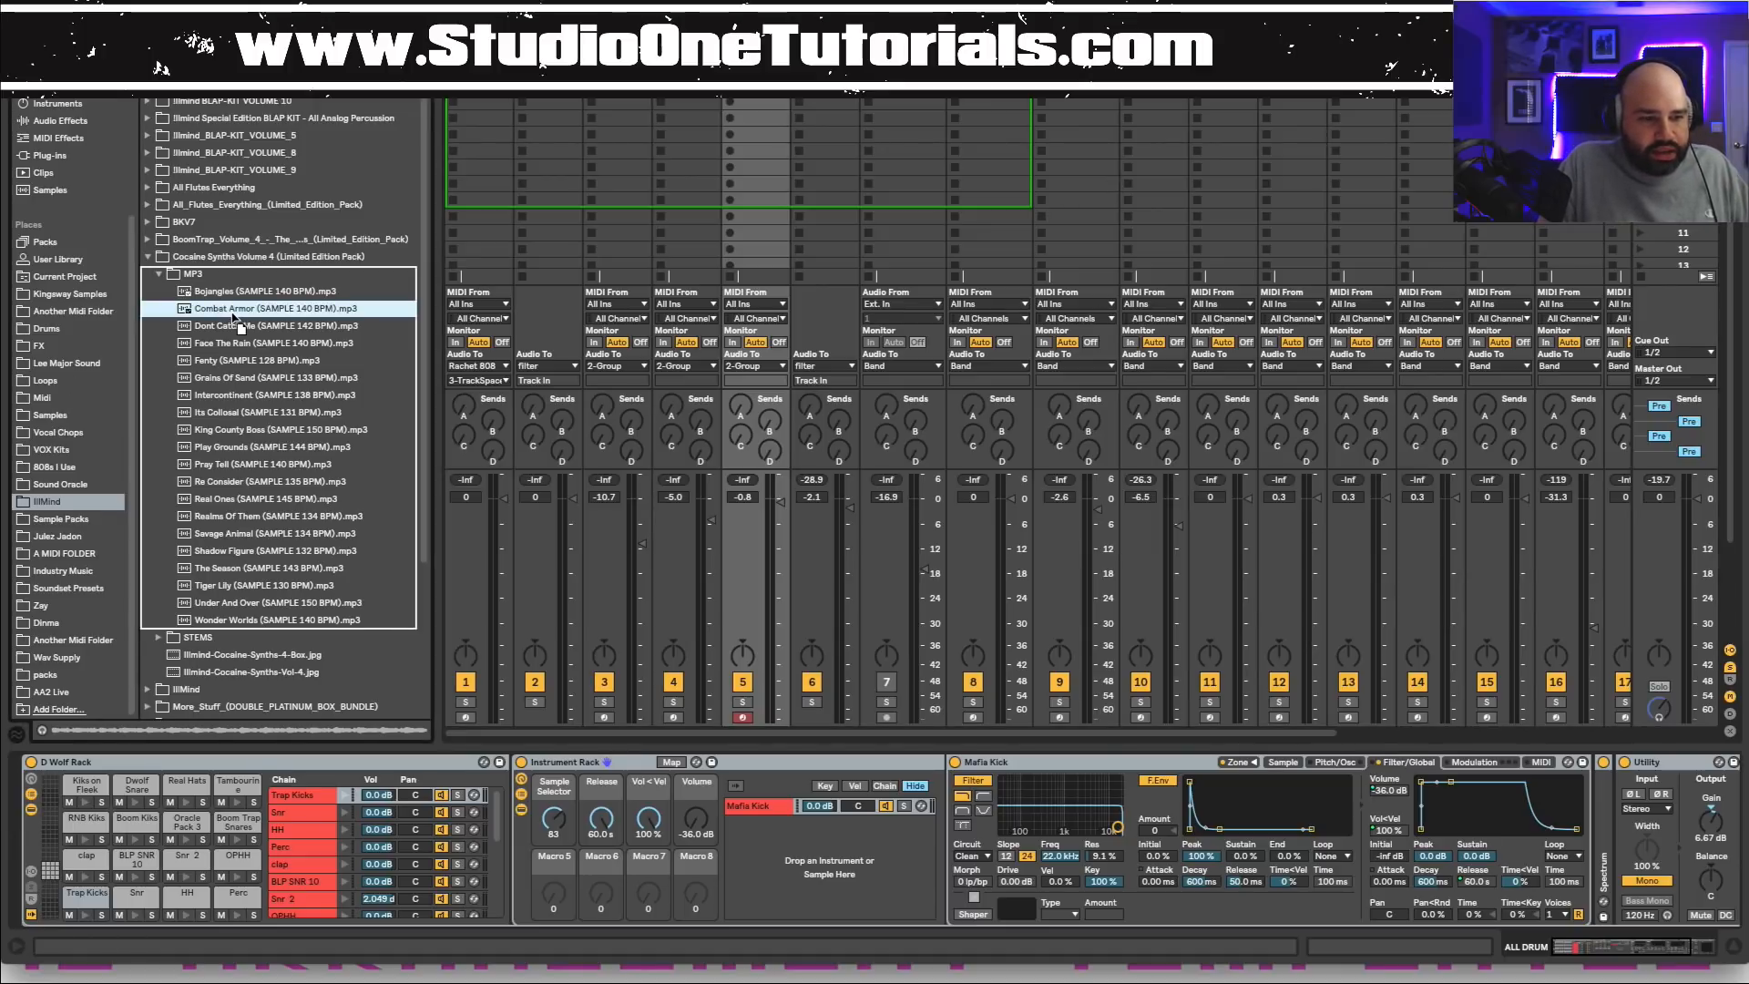
mouse_move(244, 311)
mouse_down()
mouse_move(276, 311)
mouse_move(254, 311)
mouse_up()
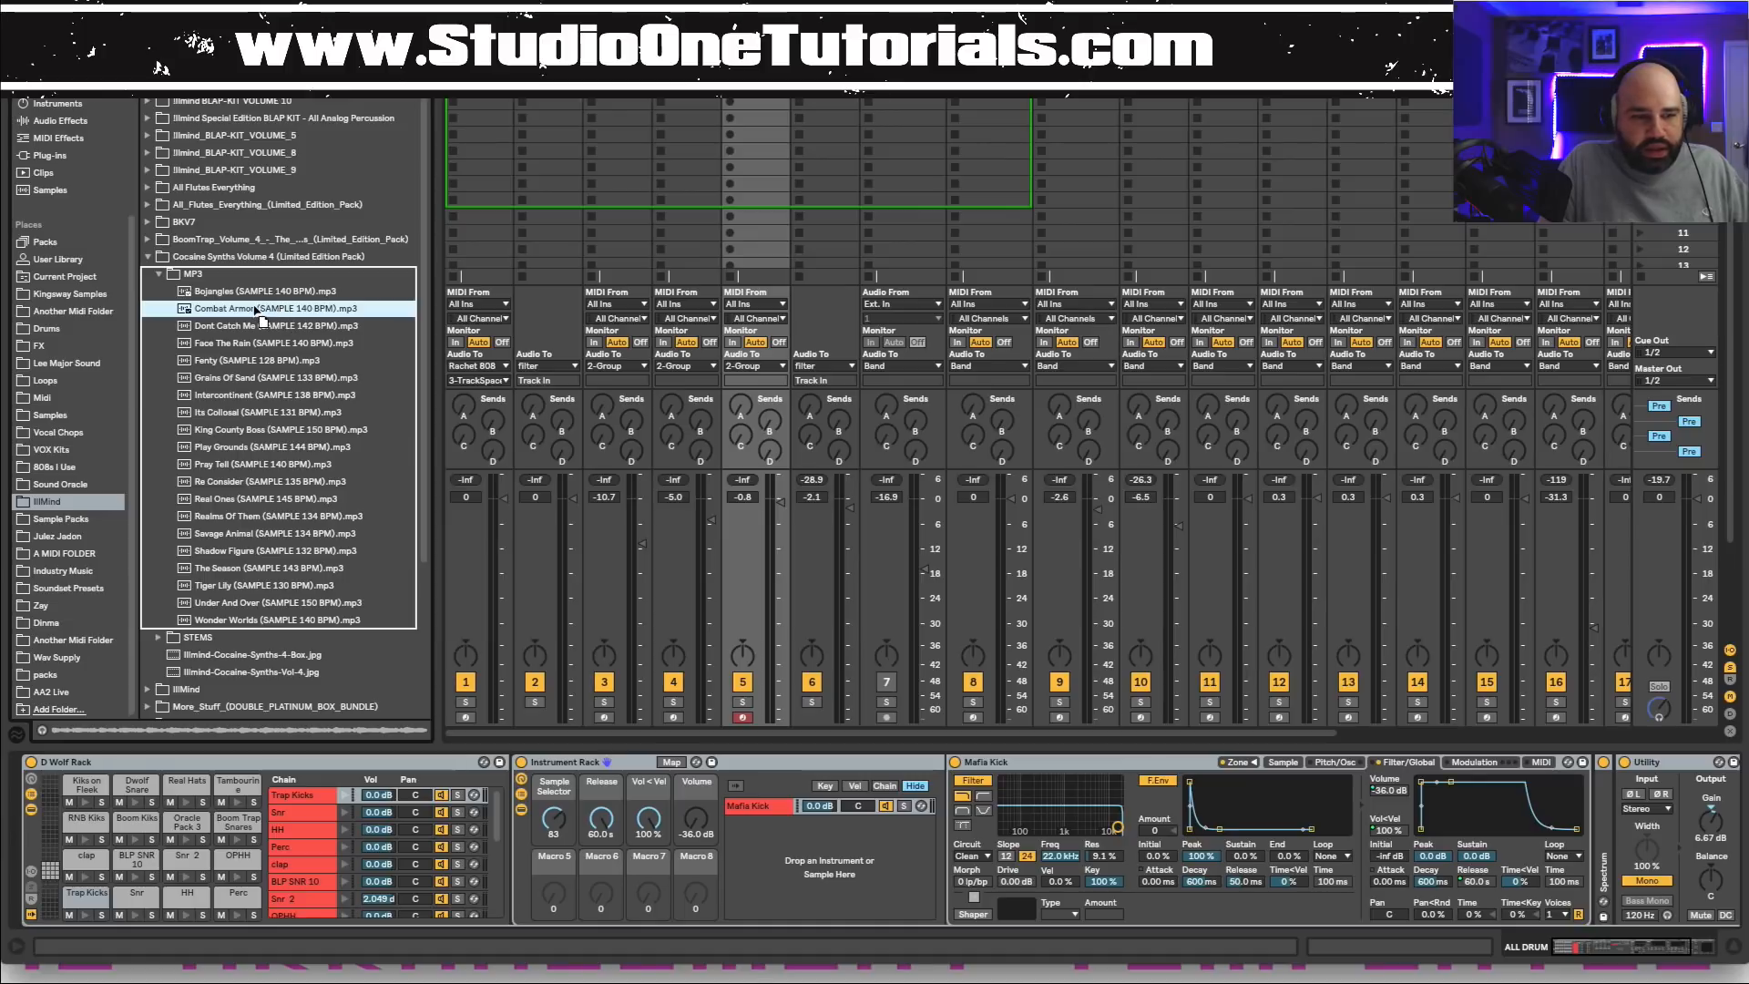
click(1092, 95)
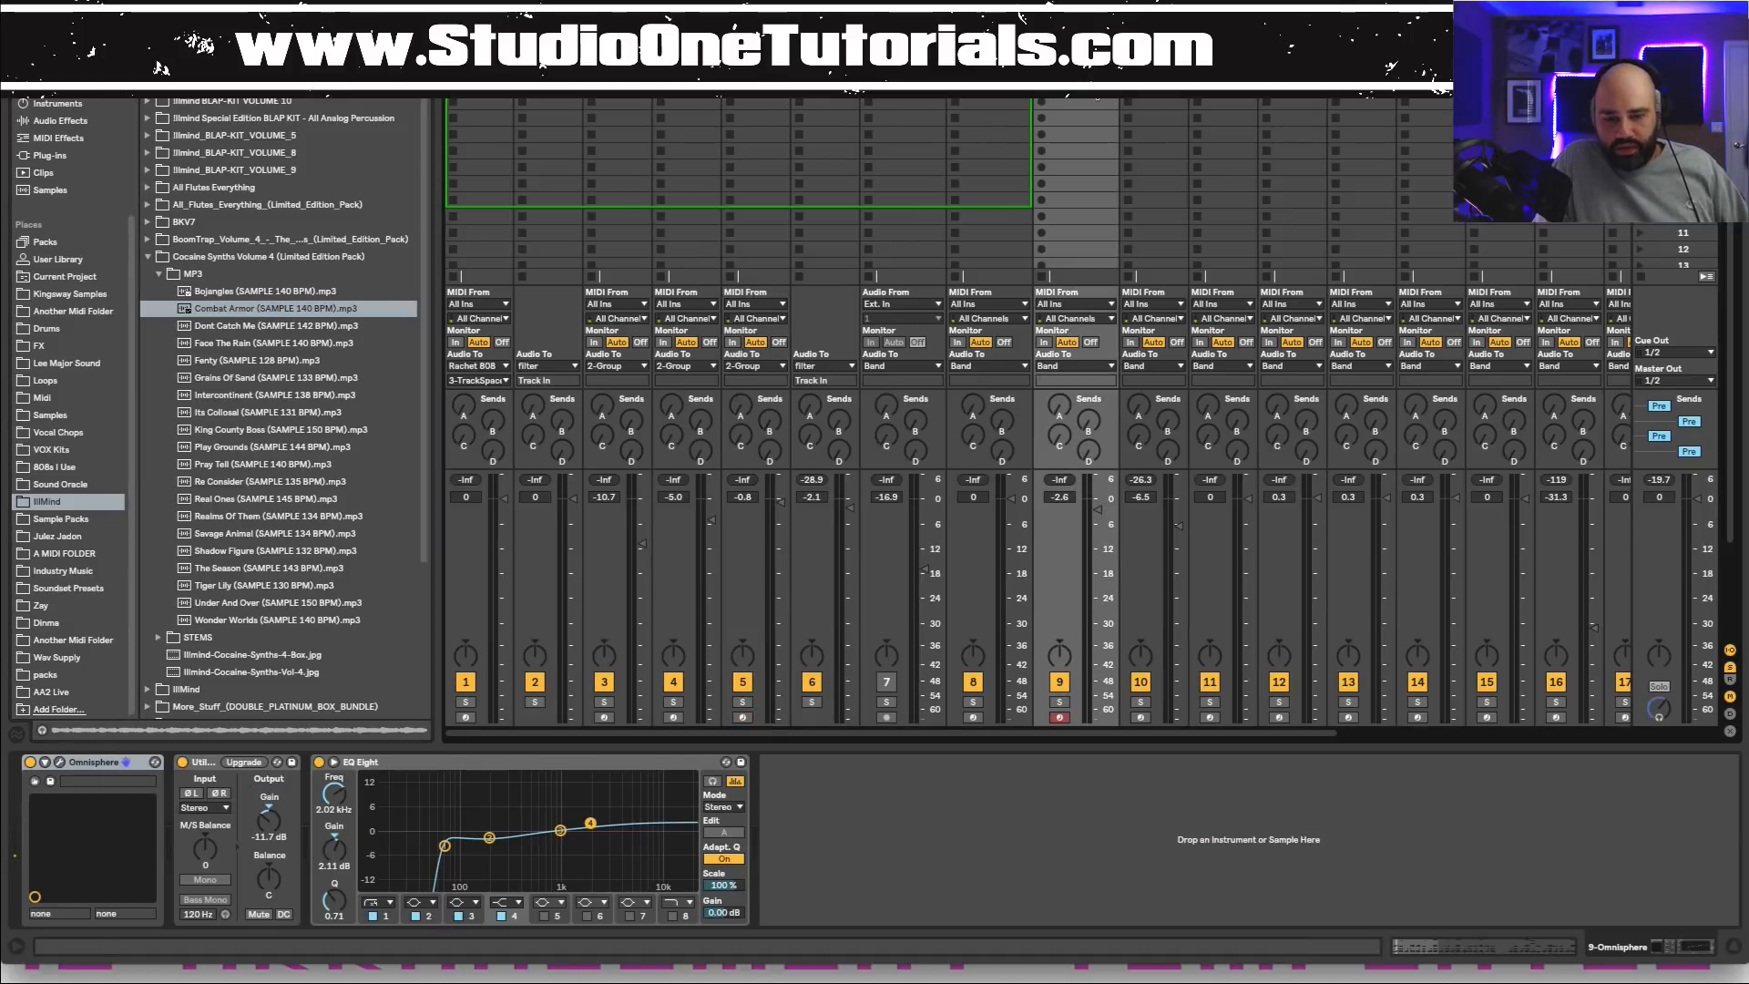
click(1143, 56)
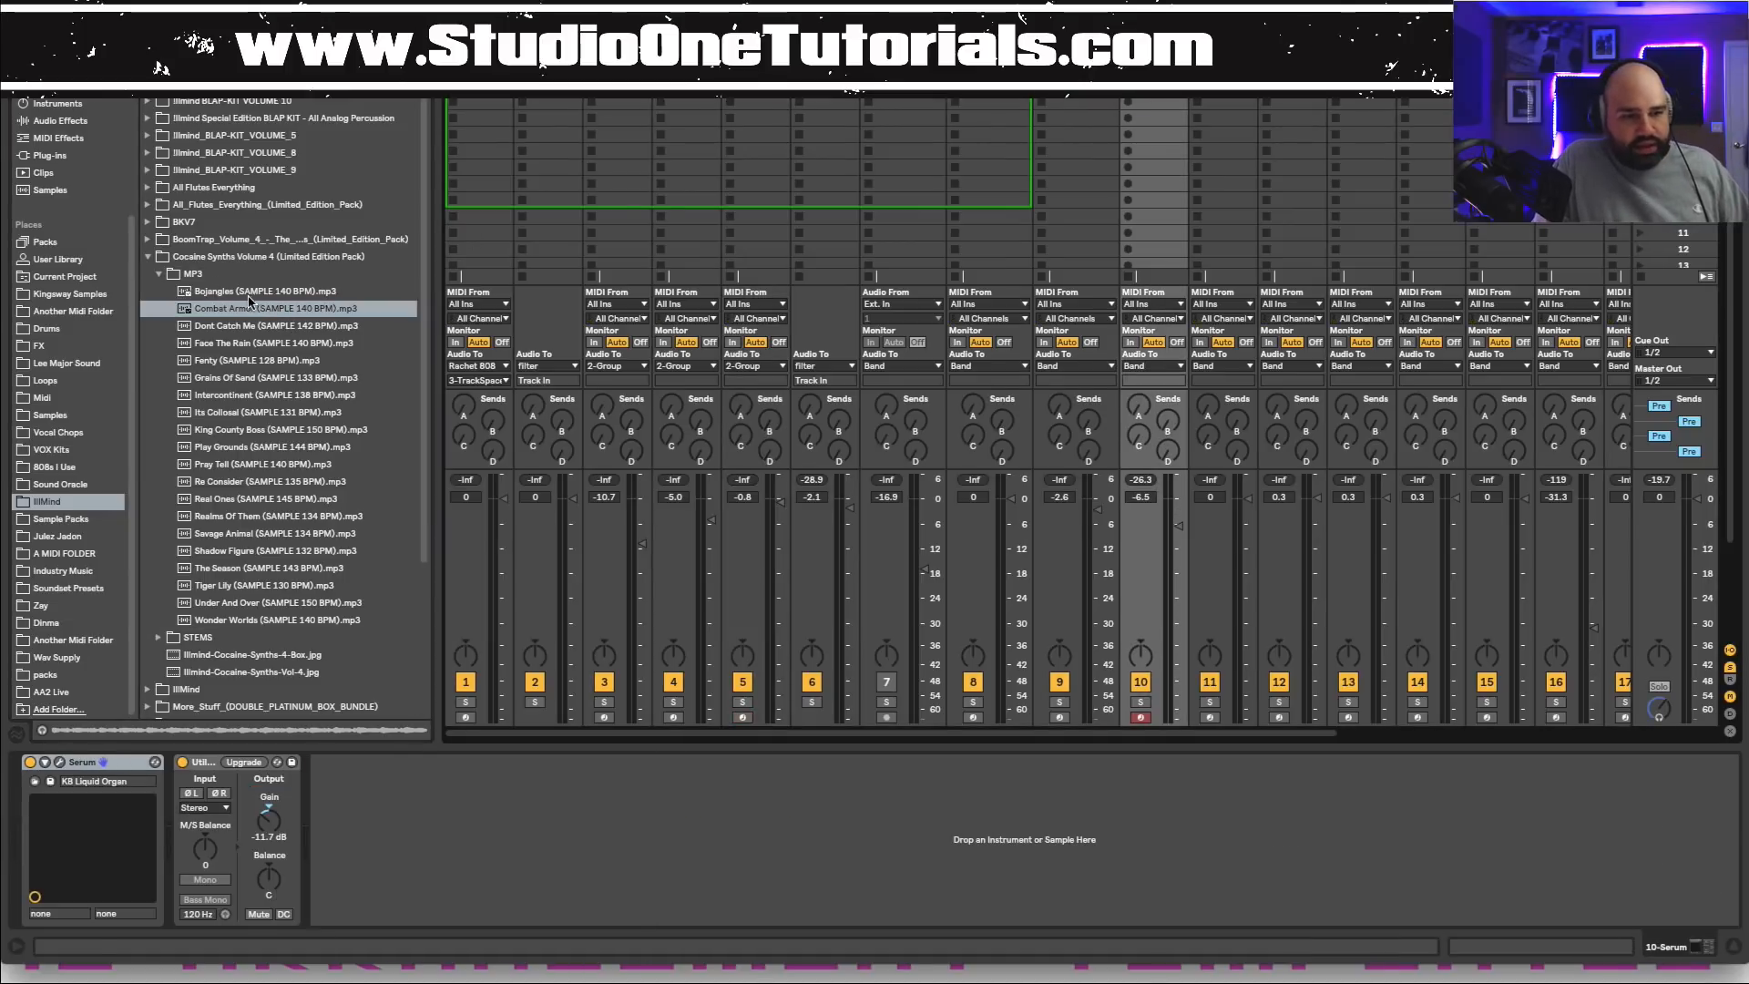
Try converting the Combat Armor sample to a Harmony MIDI clip on the Soul Stealer track, and delete the converted clip.
drag(234, 309, 1001, 105)
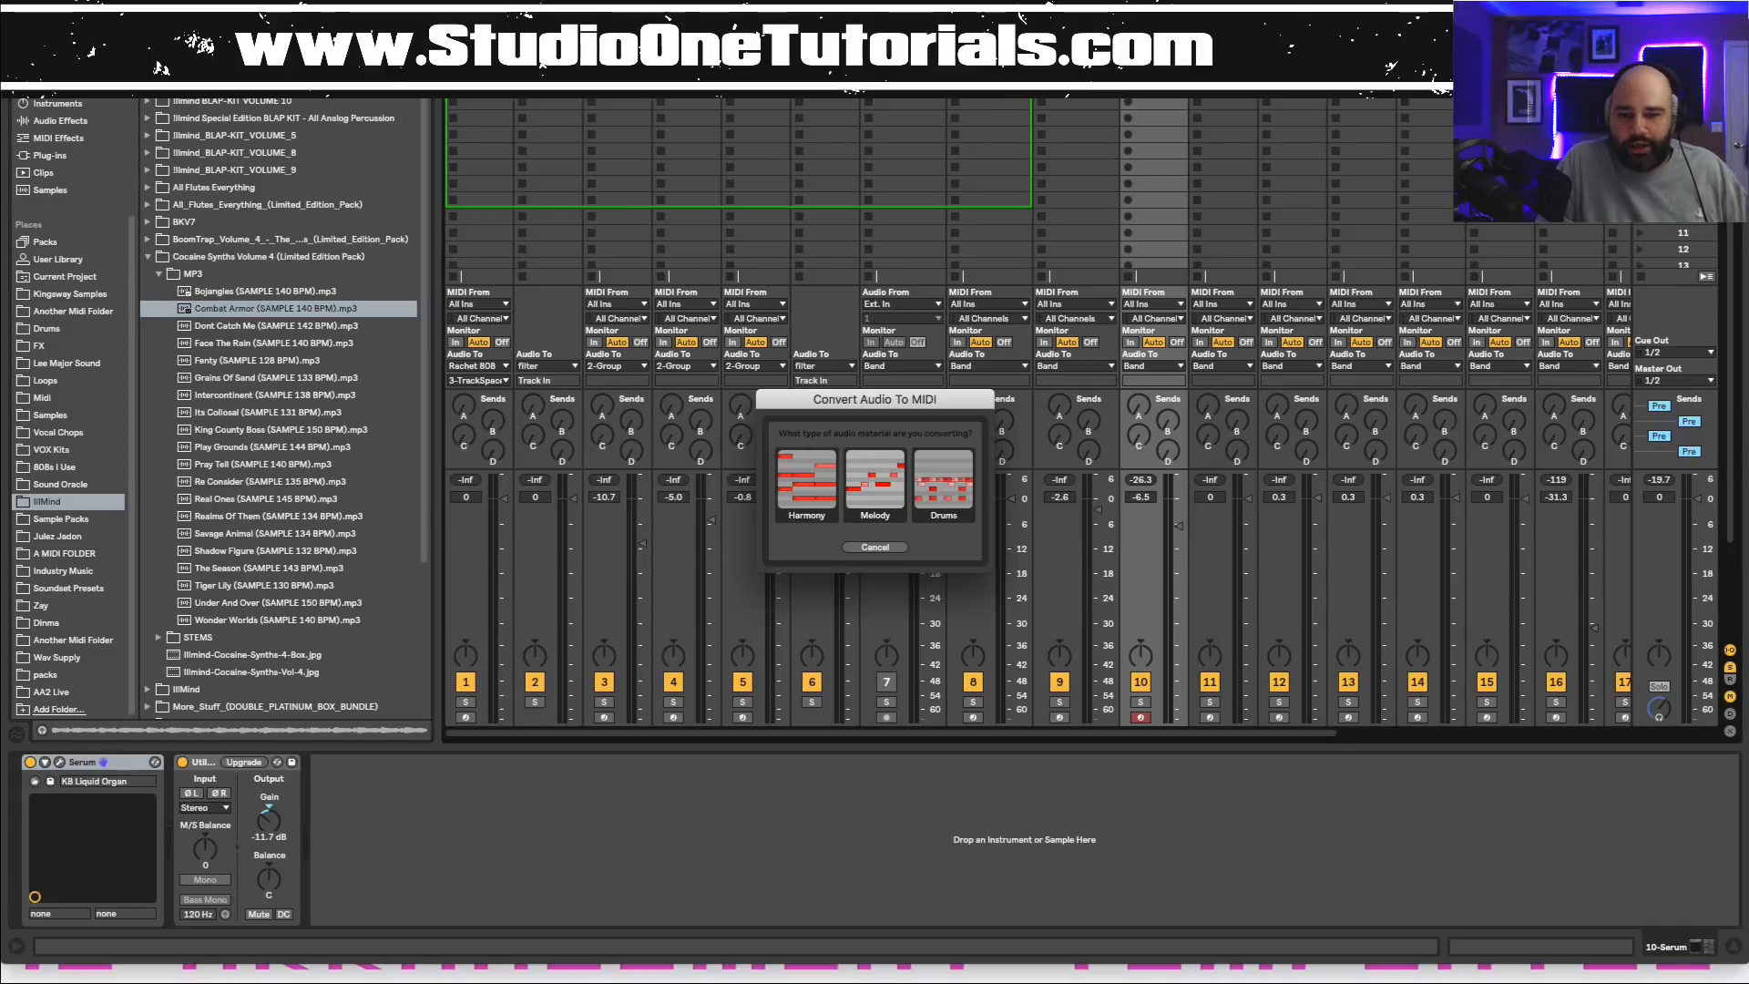
click(819, 500)
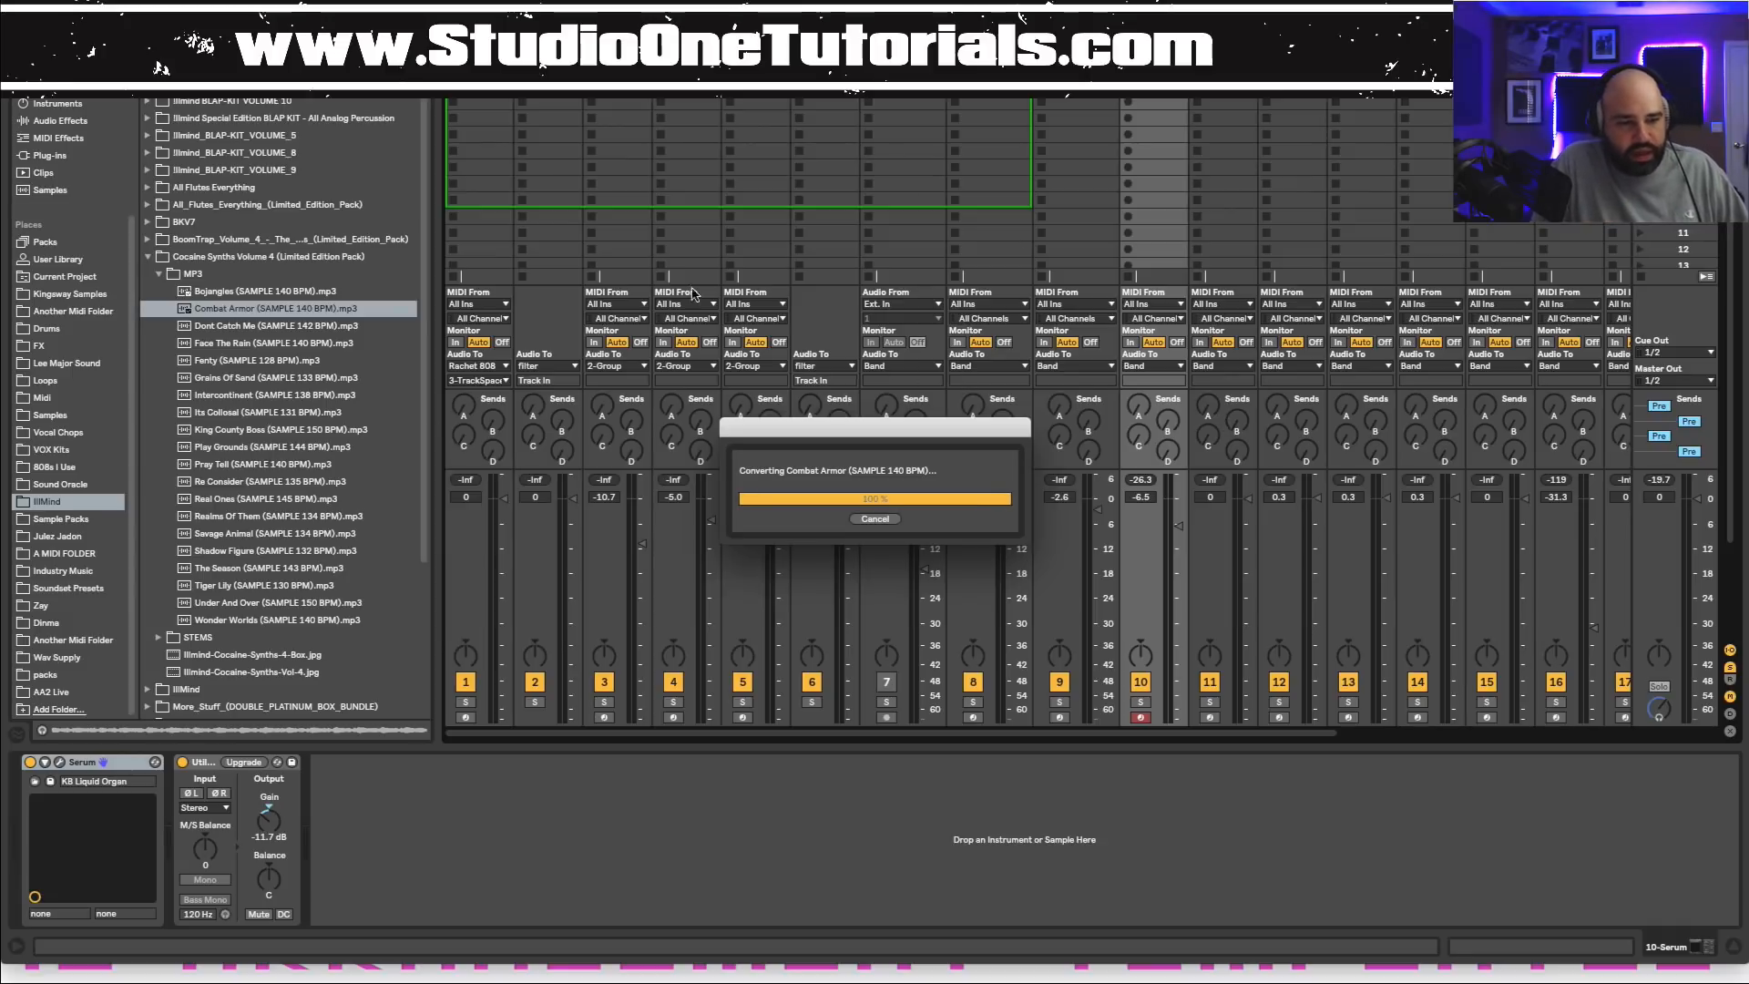
click(1502, 950)
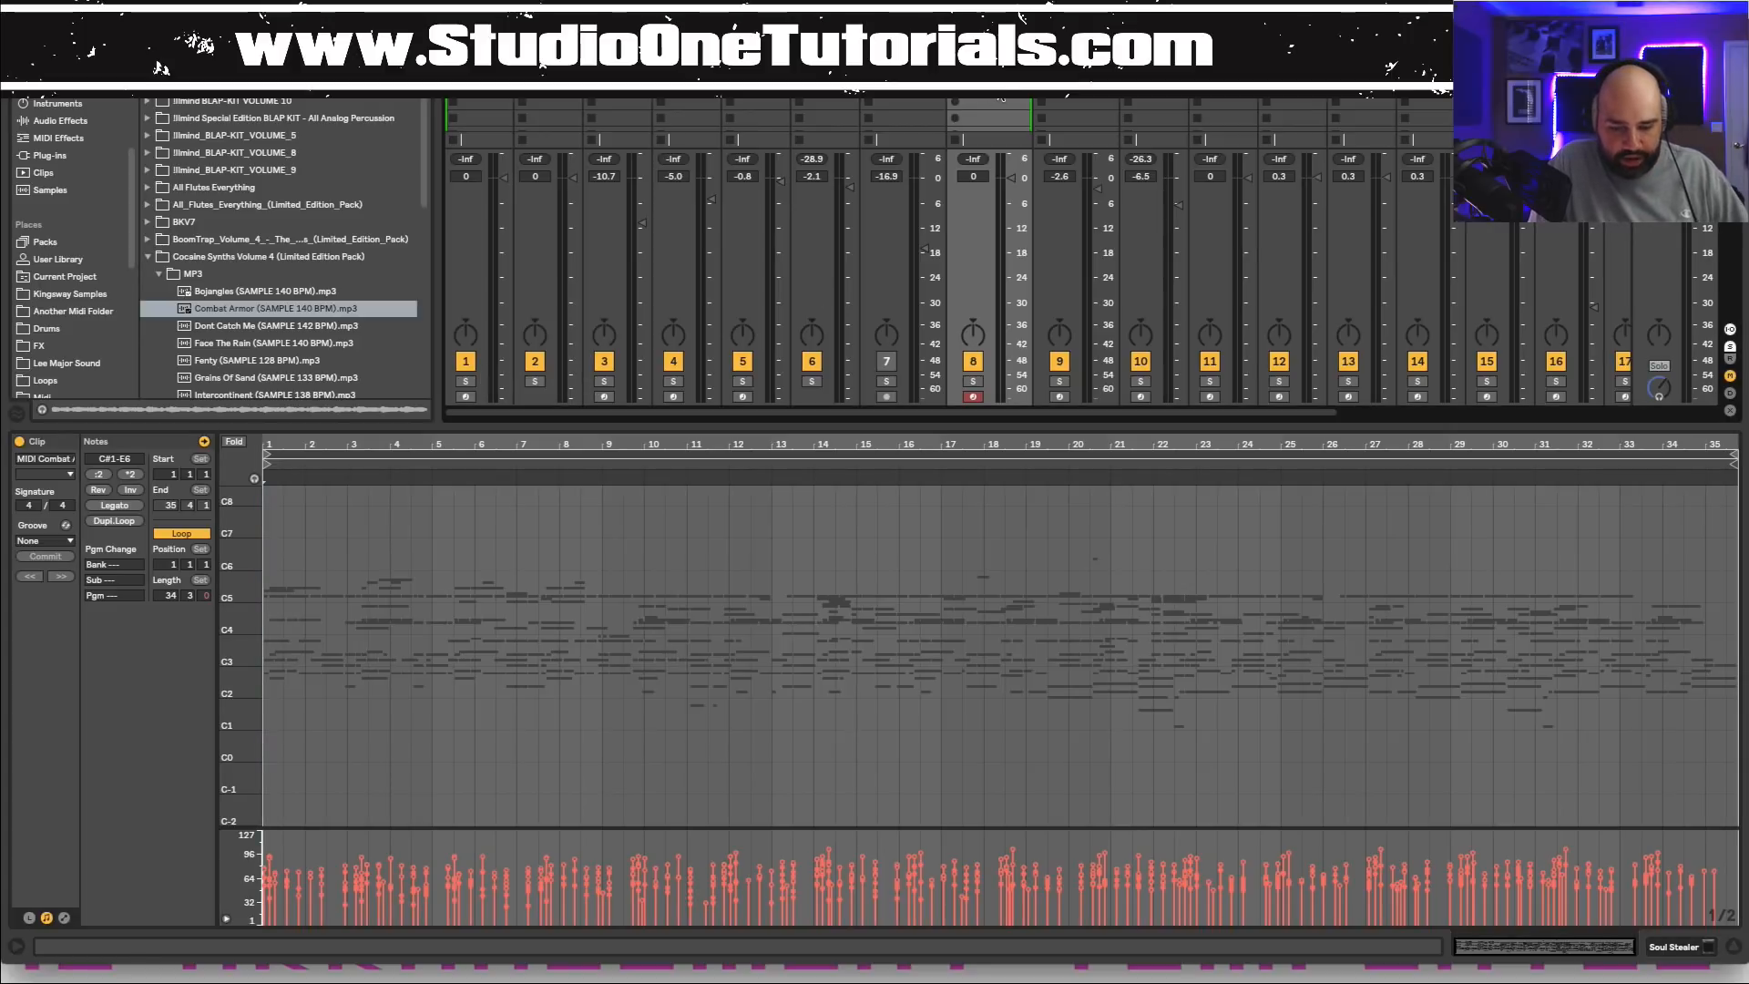
key(Delete)
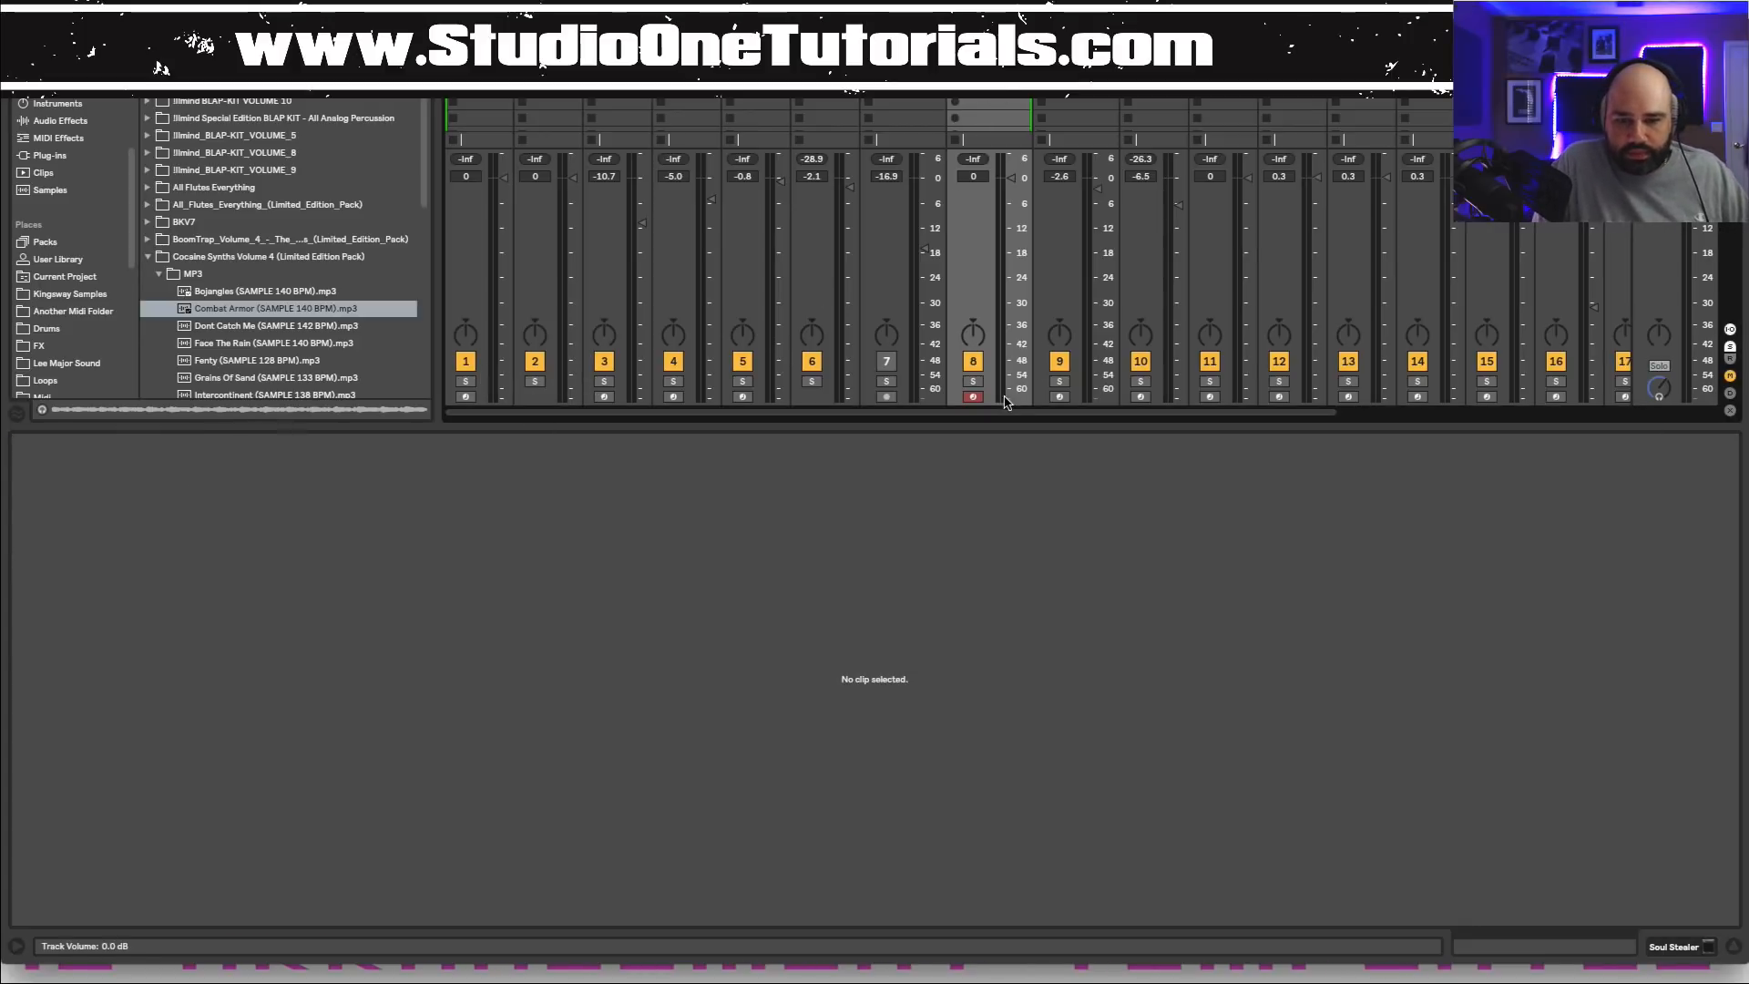
Place the Combat Armor sample in an empty slot of audio track 19 and turn on Warp for the clip.
drag(1000, 418, 1262, 414)
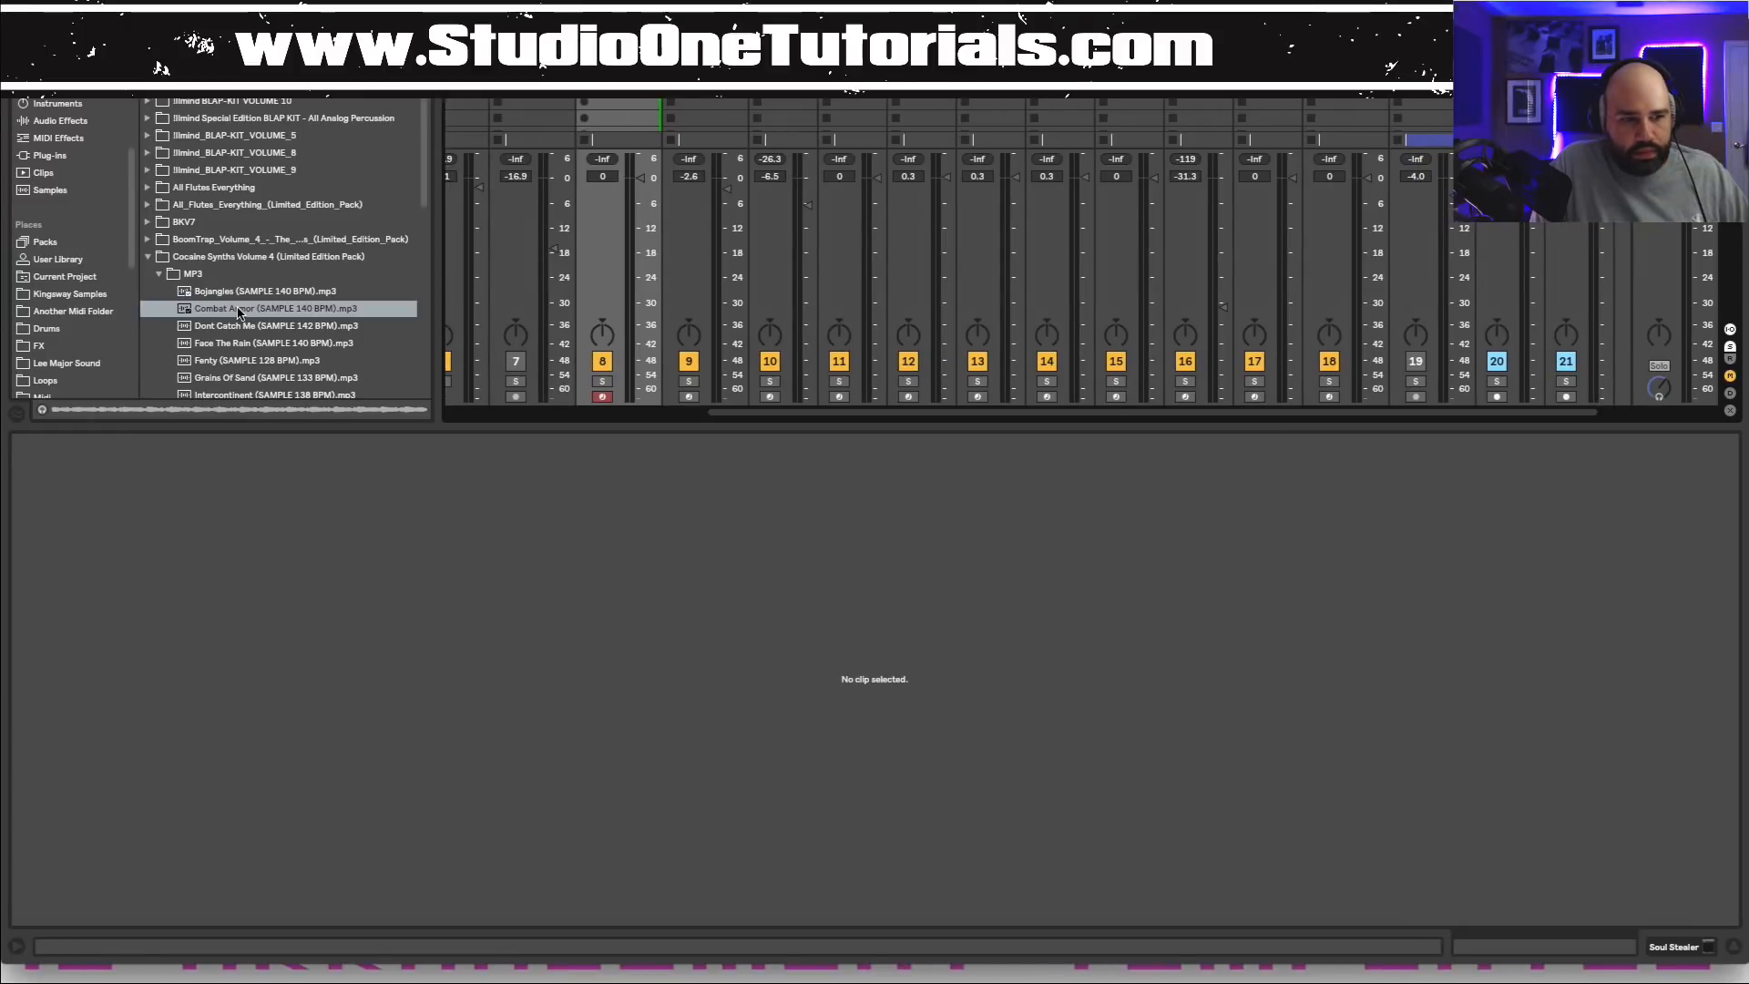
drag(239, 312, 1079, 239)
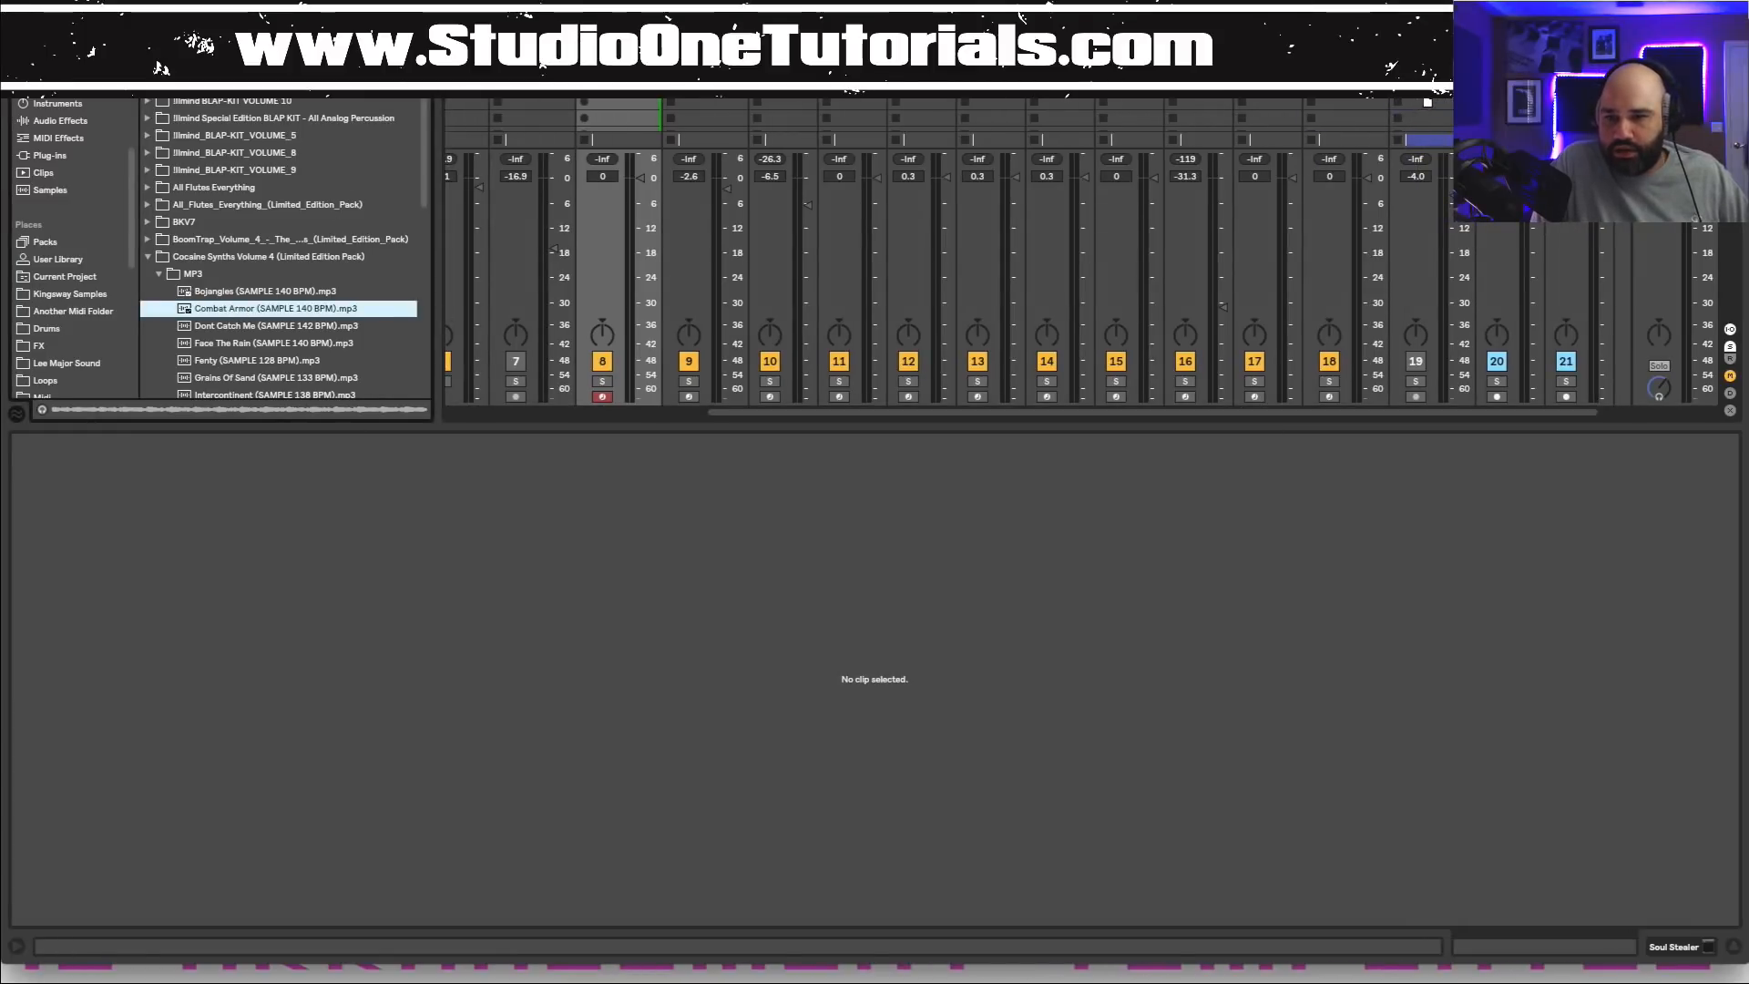
drag(1427, 102, 1426, 104)
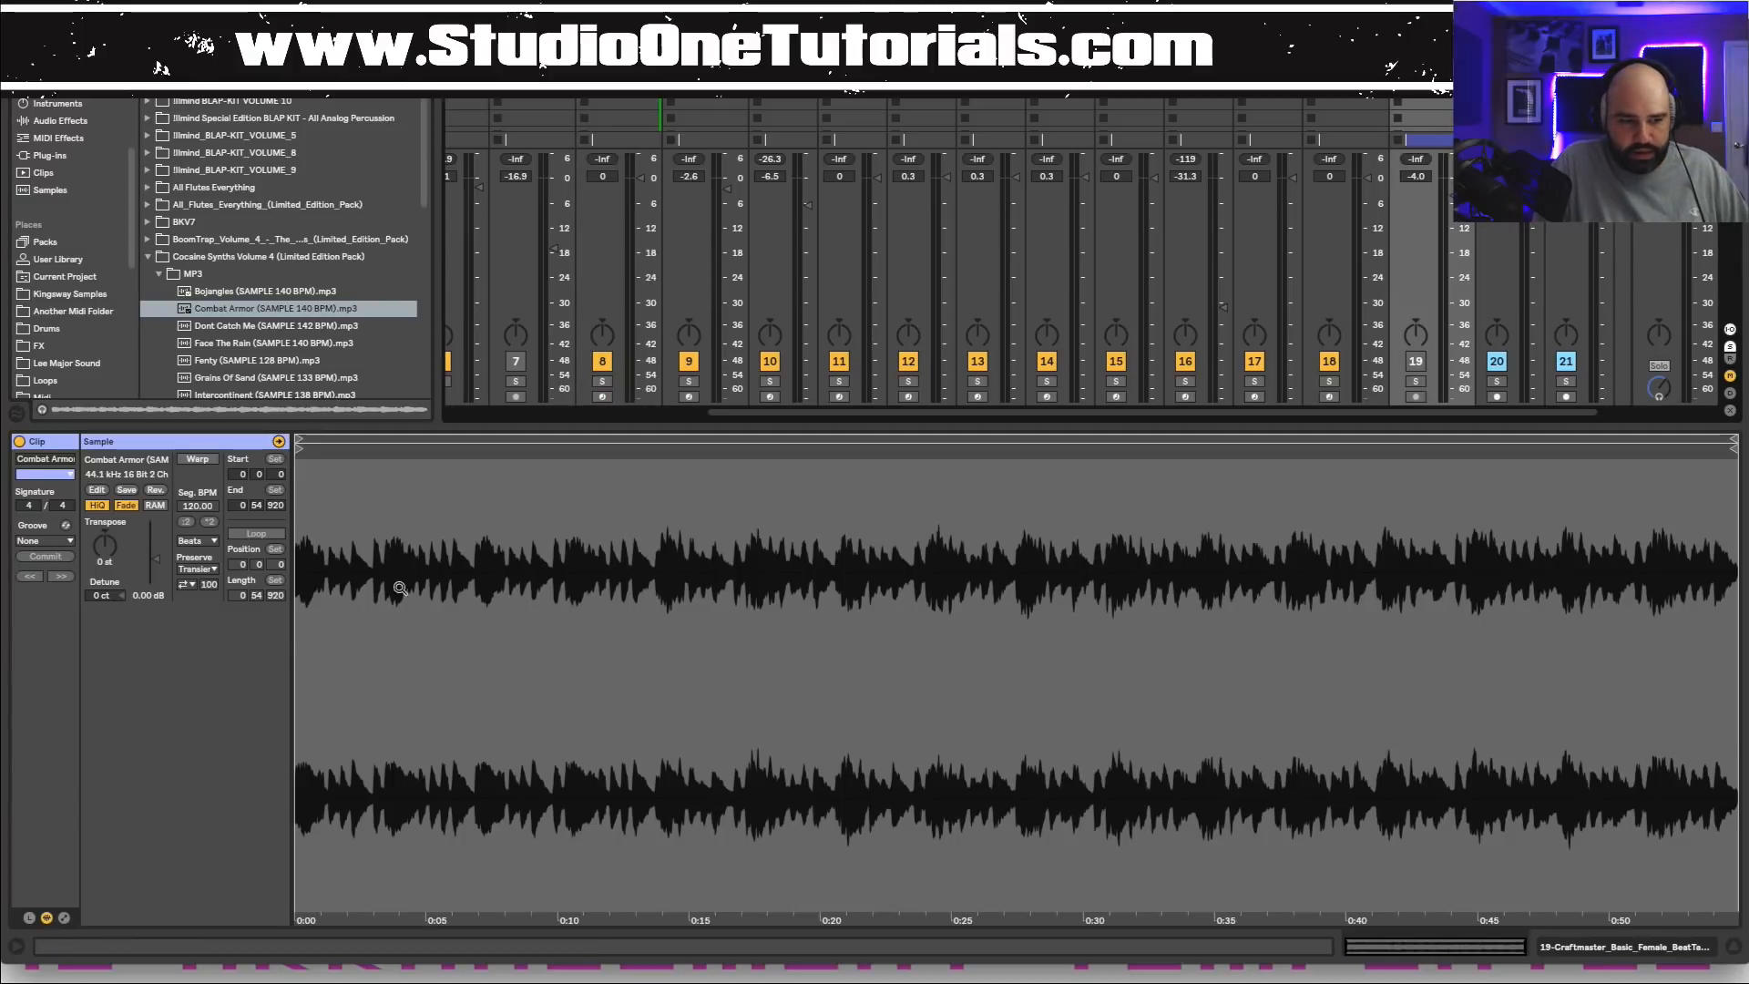
click(197, 459)
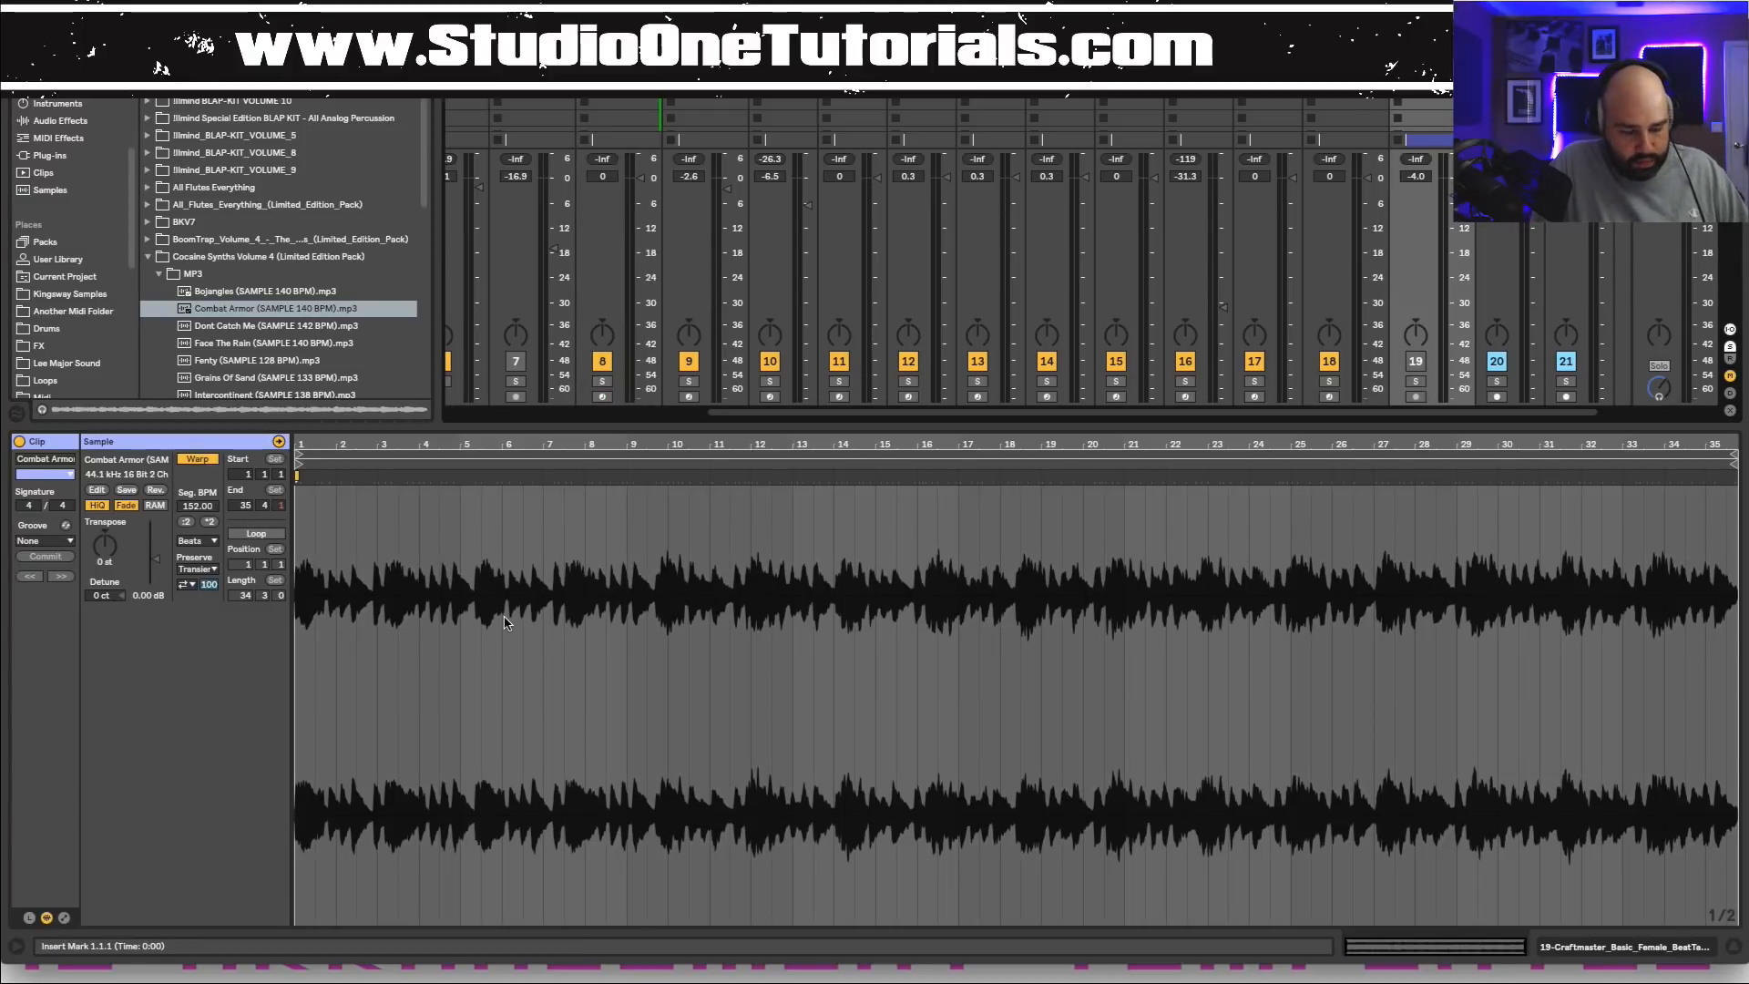
Play the Combat Armor clip and shorten its loop region to a length of about 4.1.1 from the start.
click(1398, 88)
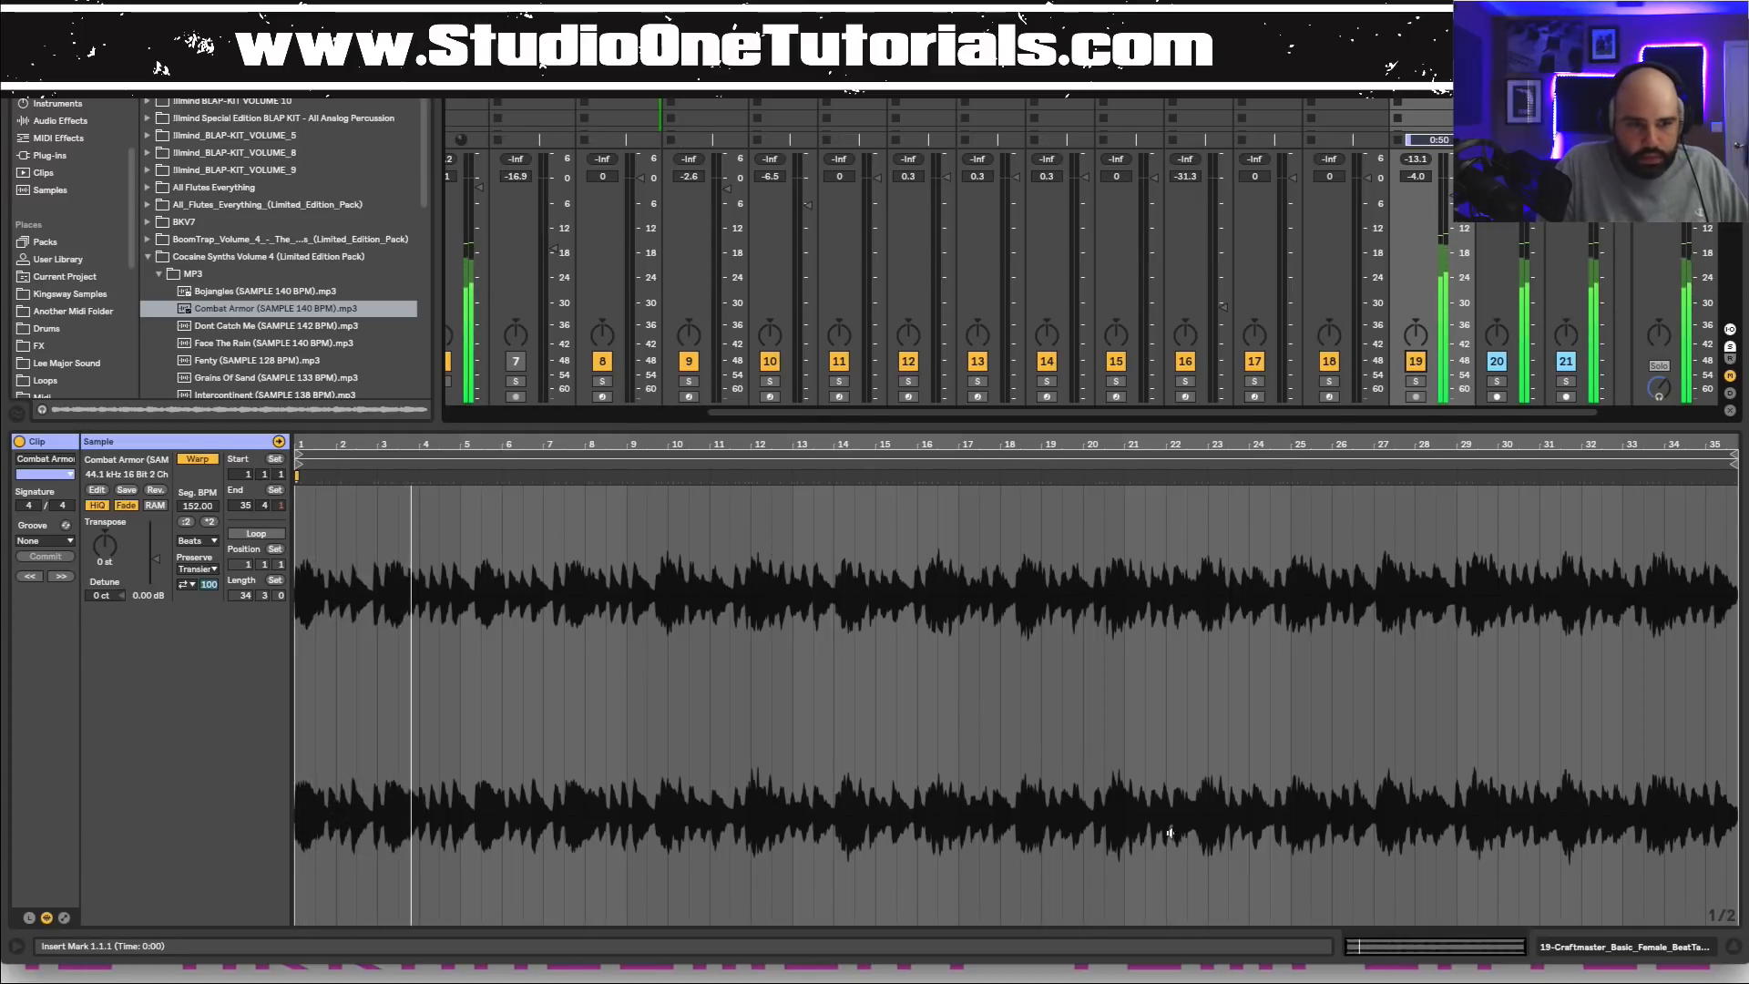
key(space)
key(space)
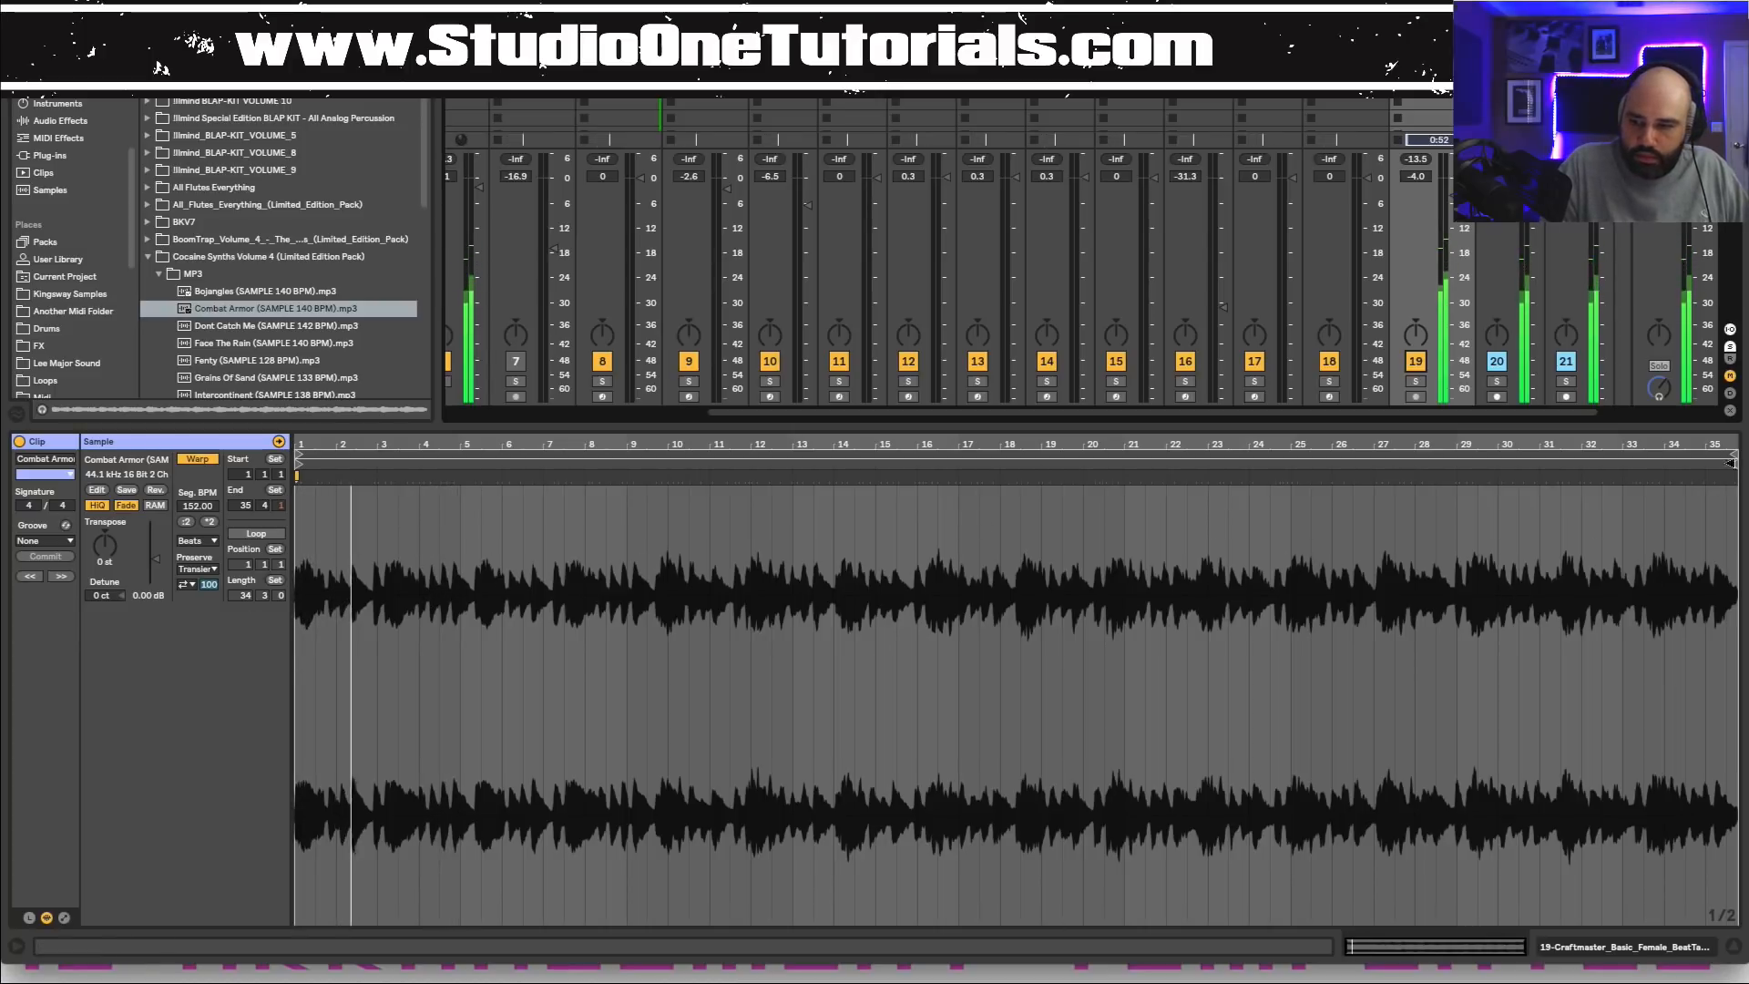
mouse_move(1733, 459)
mouse_down()
mouse_move(475, 453)
mouse_move(483, 489)
mouse_move(613, 553)
mouse_move(568, 580)
mouse_up()
key(space)
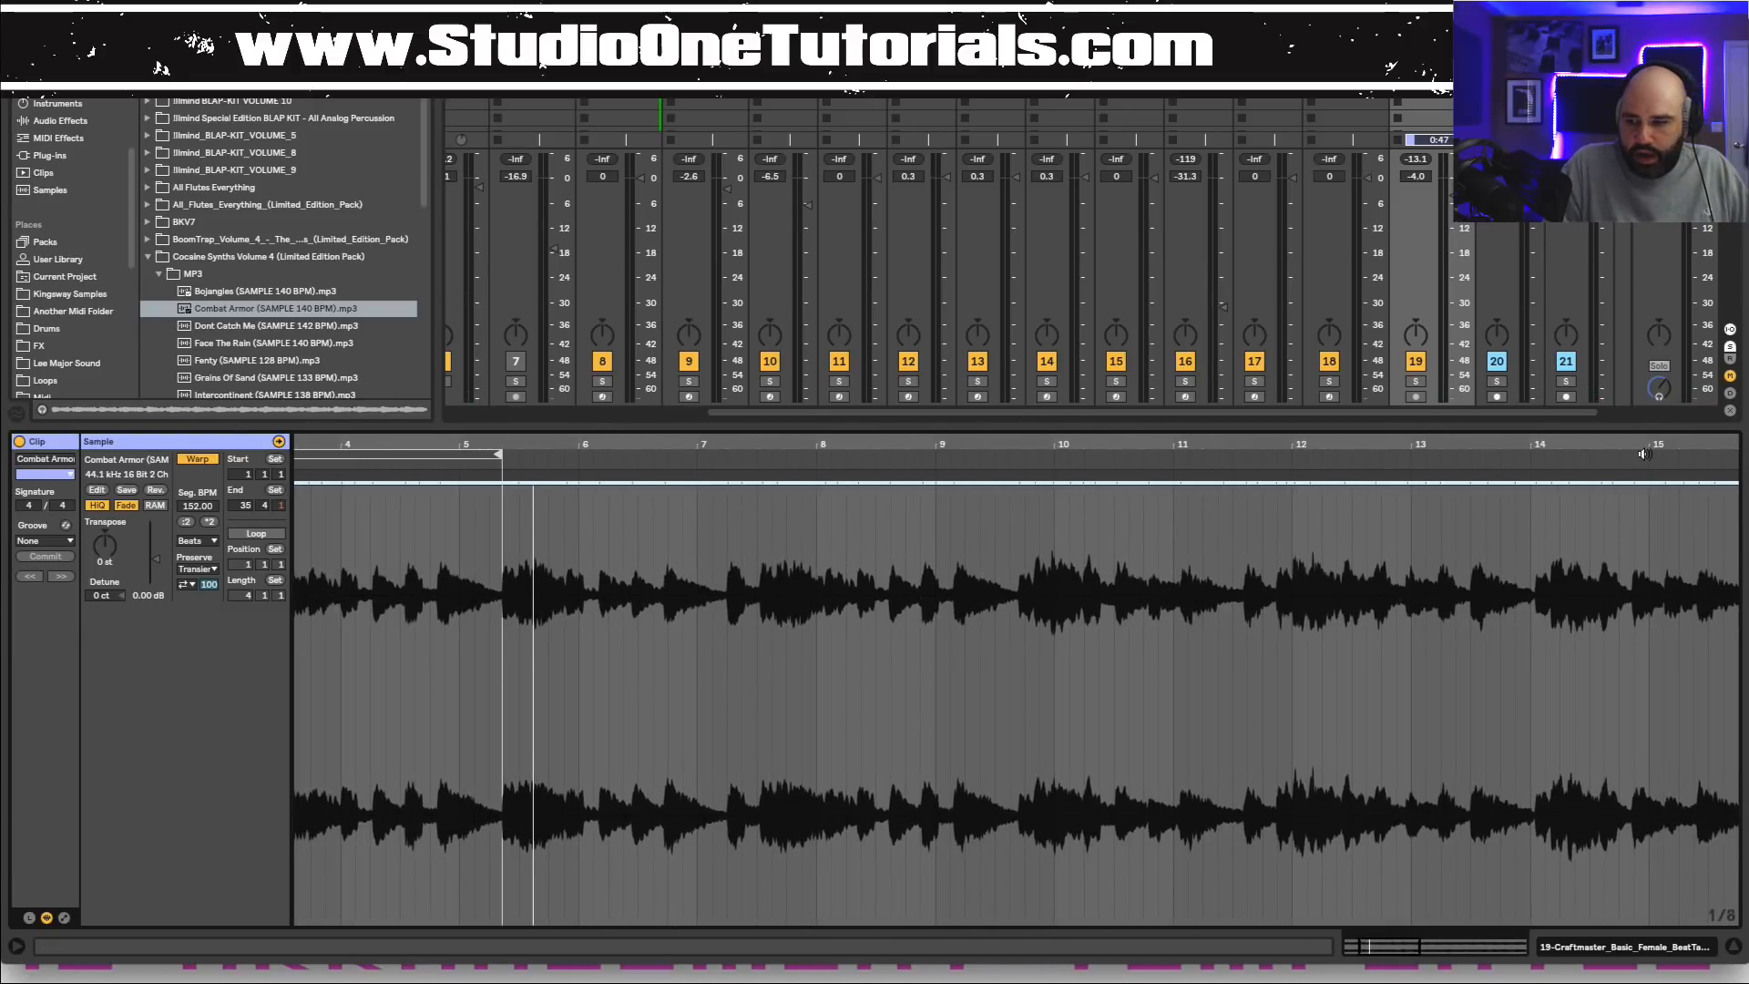
Move the clip's end marker to about 5.2.2 and crop the sample to that region.
drag(1644, 450, 1628, 315)
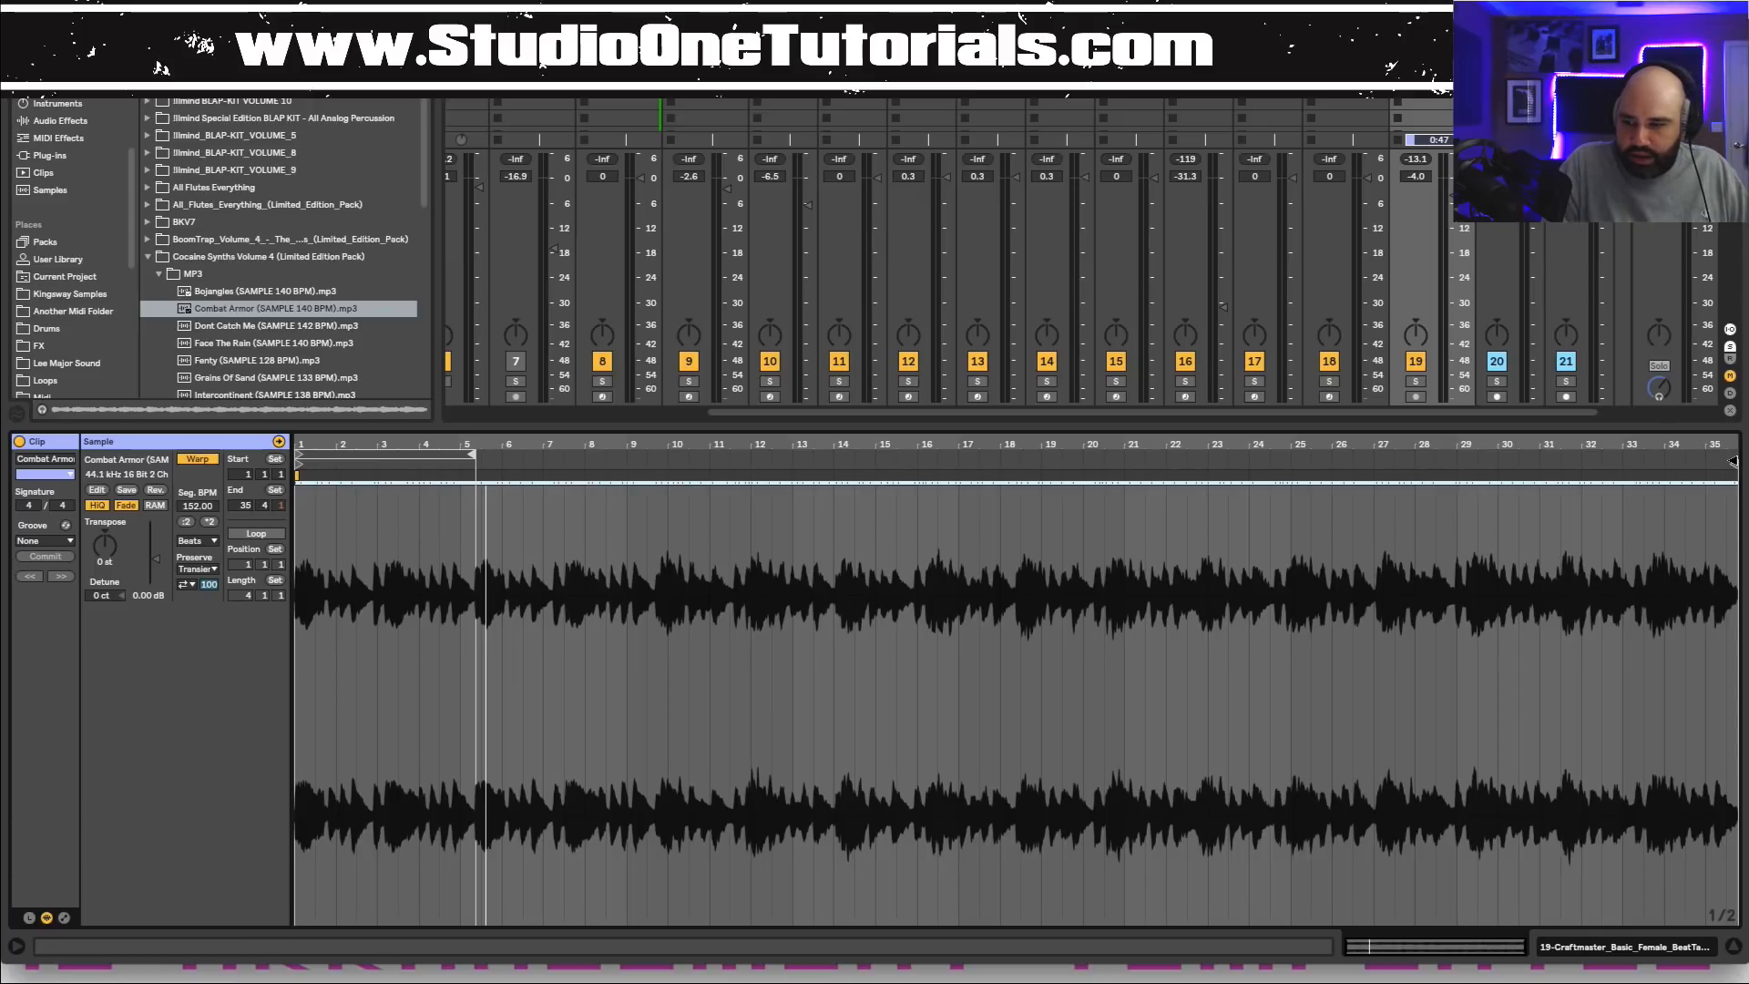
mouse_move(1731, 466)
mouse_down()
mouse_move(417, 466)
mouse_move(502, 496)
mouse_move(474, 496)
mouse_up()
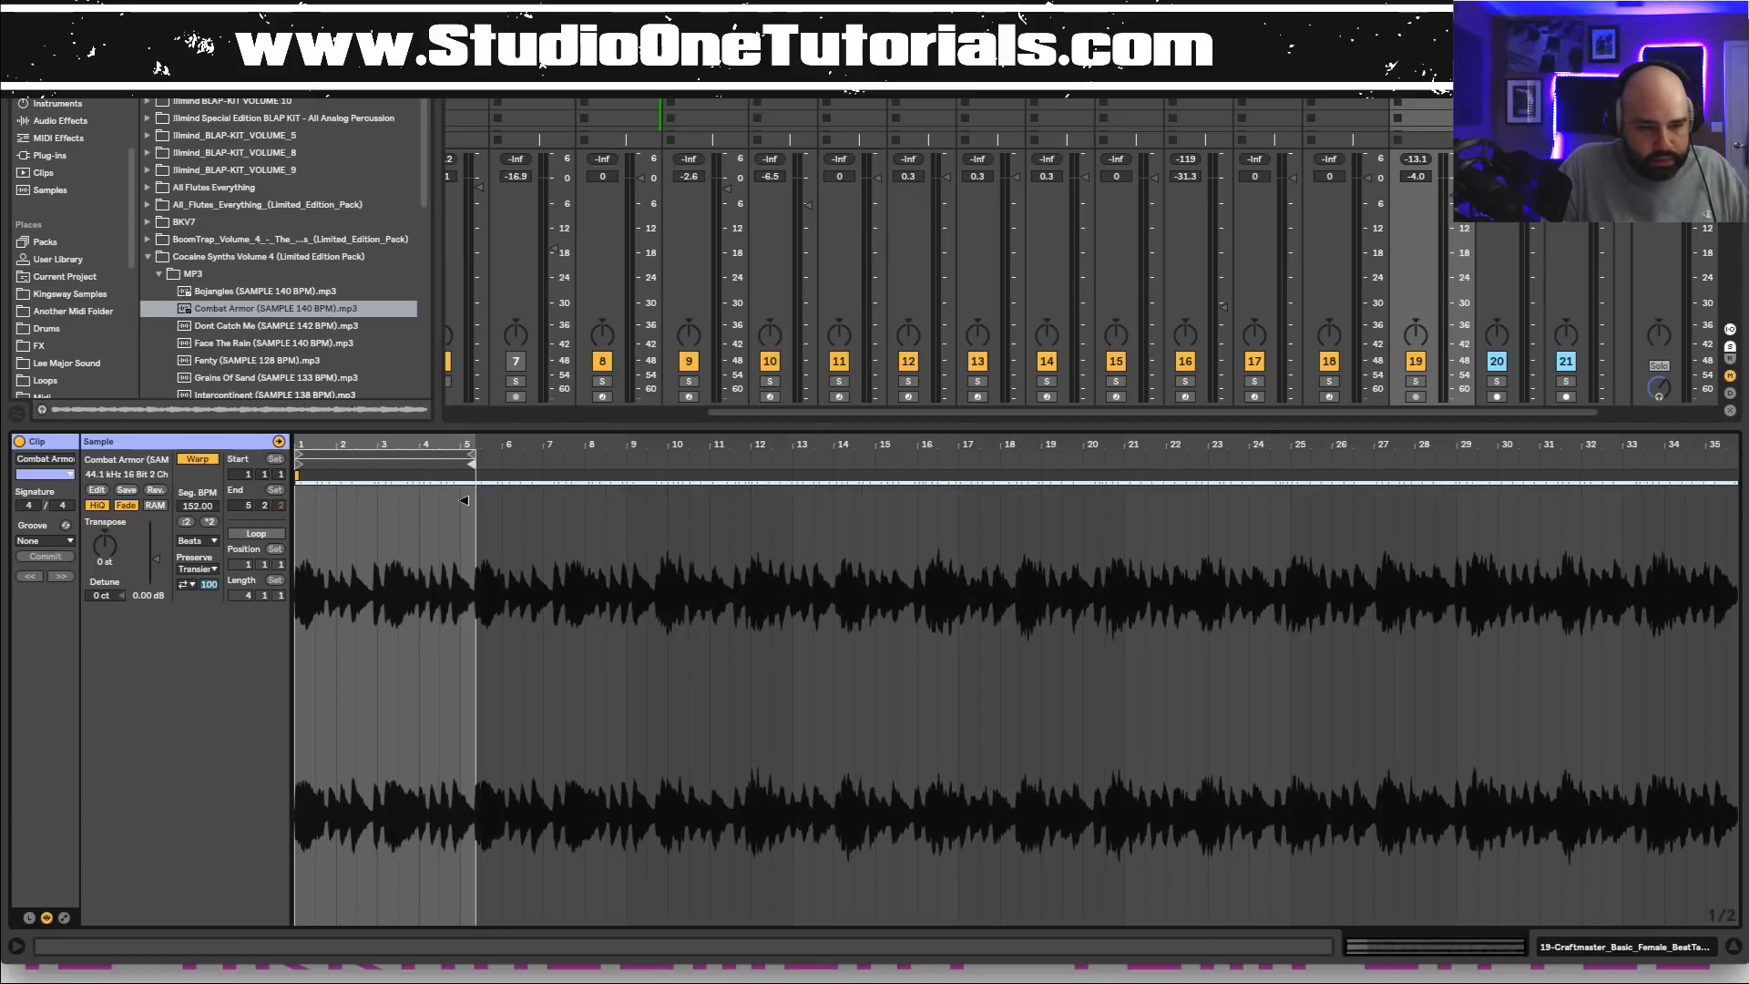
right_click(528, 535)
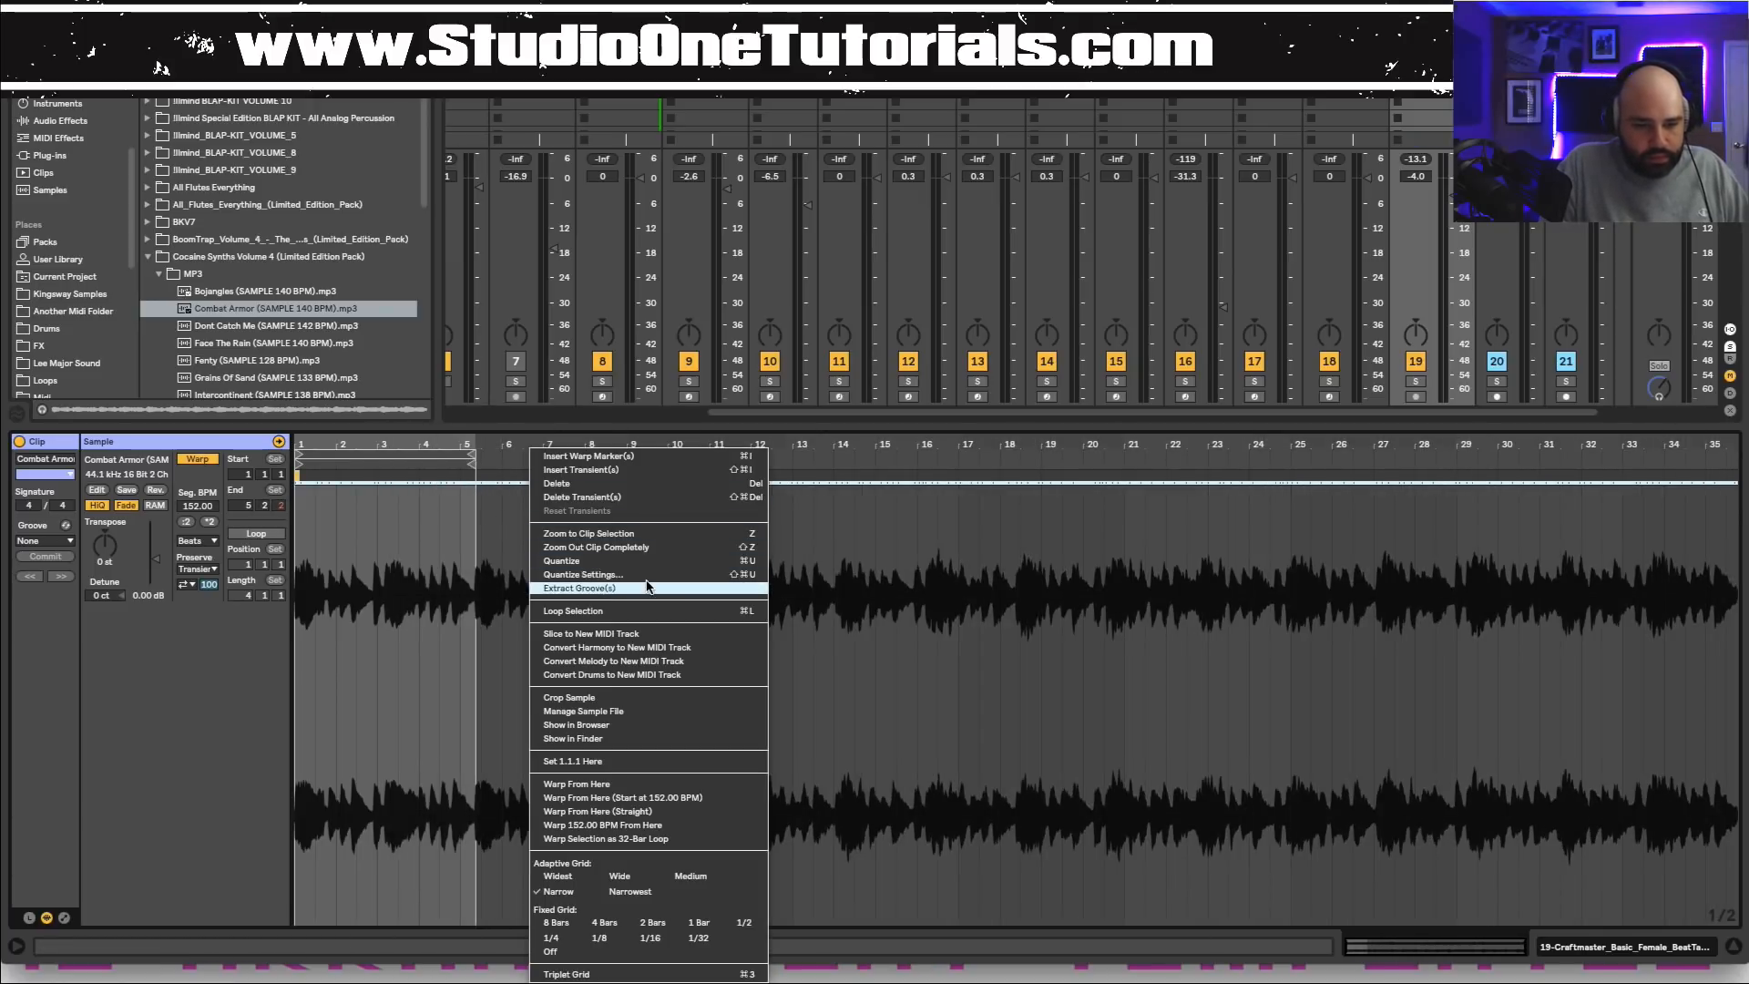
click(641, 700)
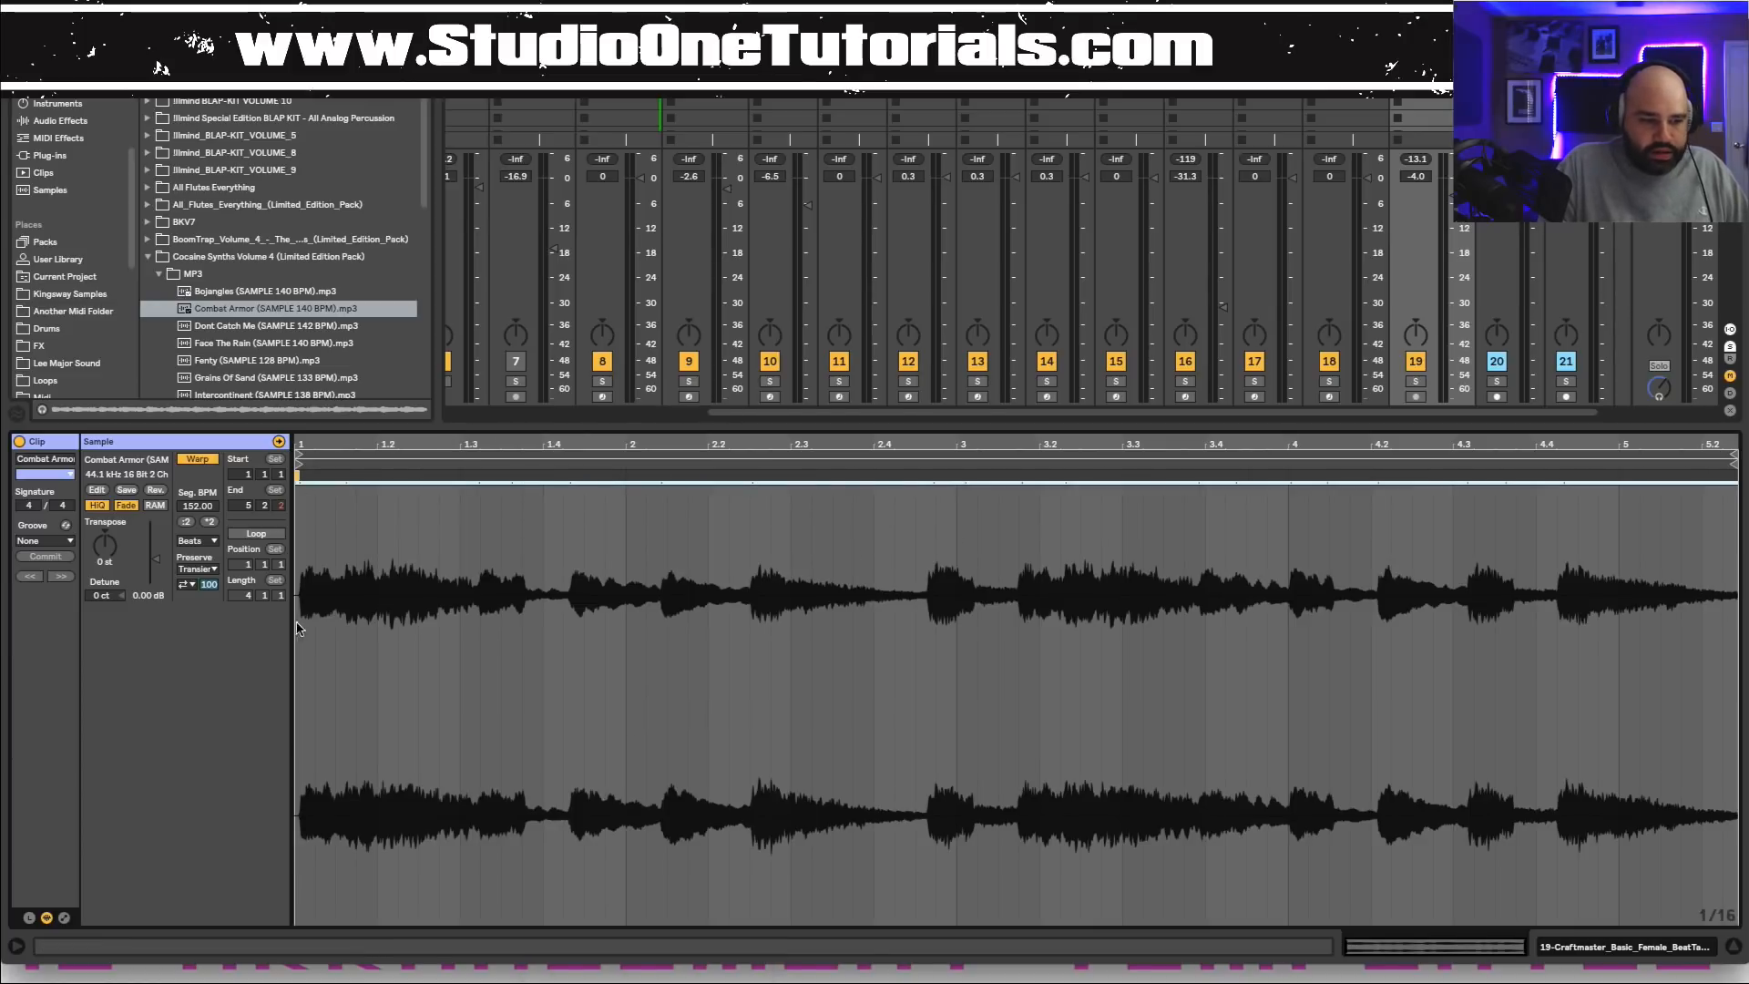
Move the clip's start to the first transient and crop the short lead-in from the sample.
drag(326, 446, 547, 734)
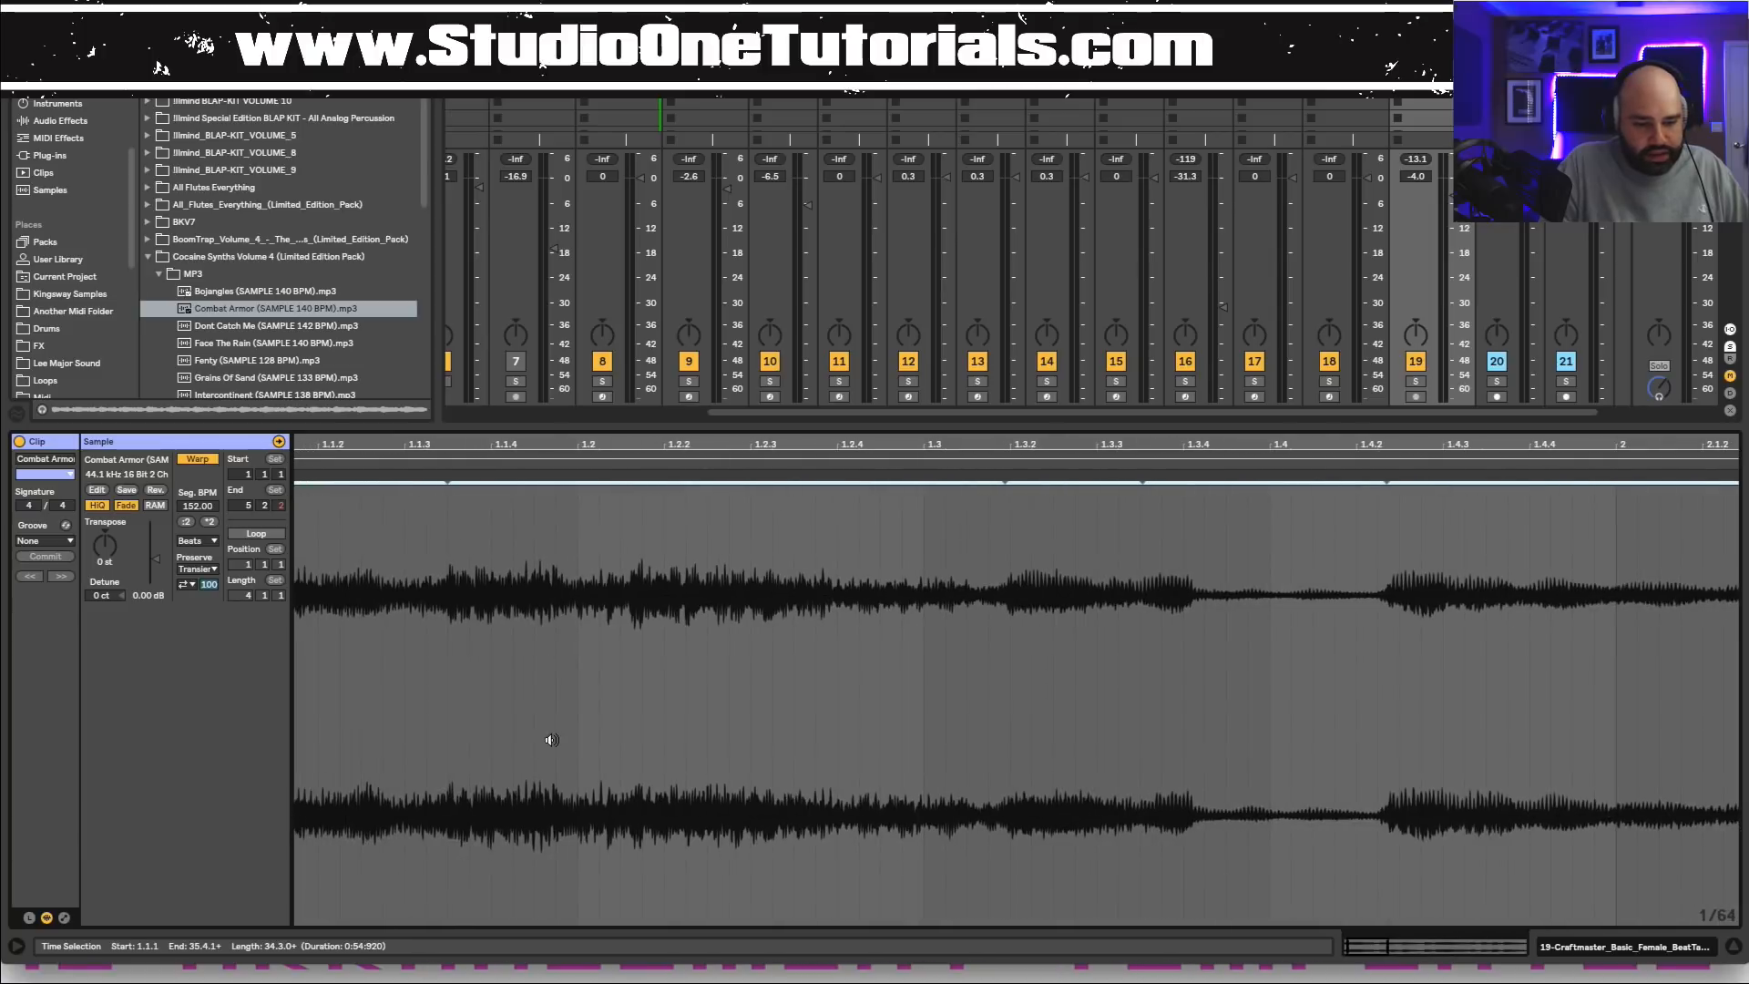
drag(1367, 951, 1359, 949)
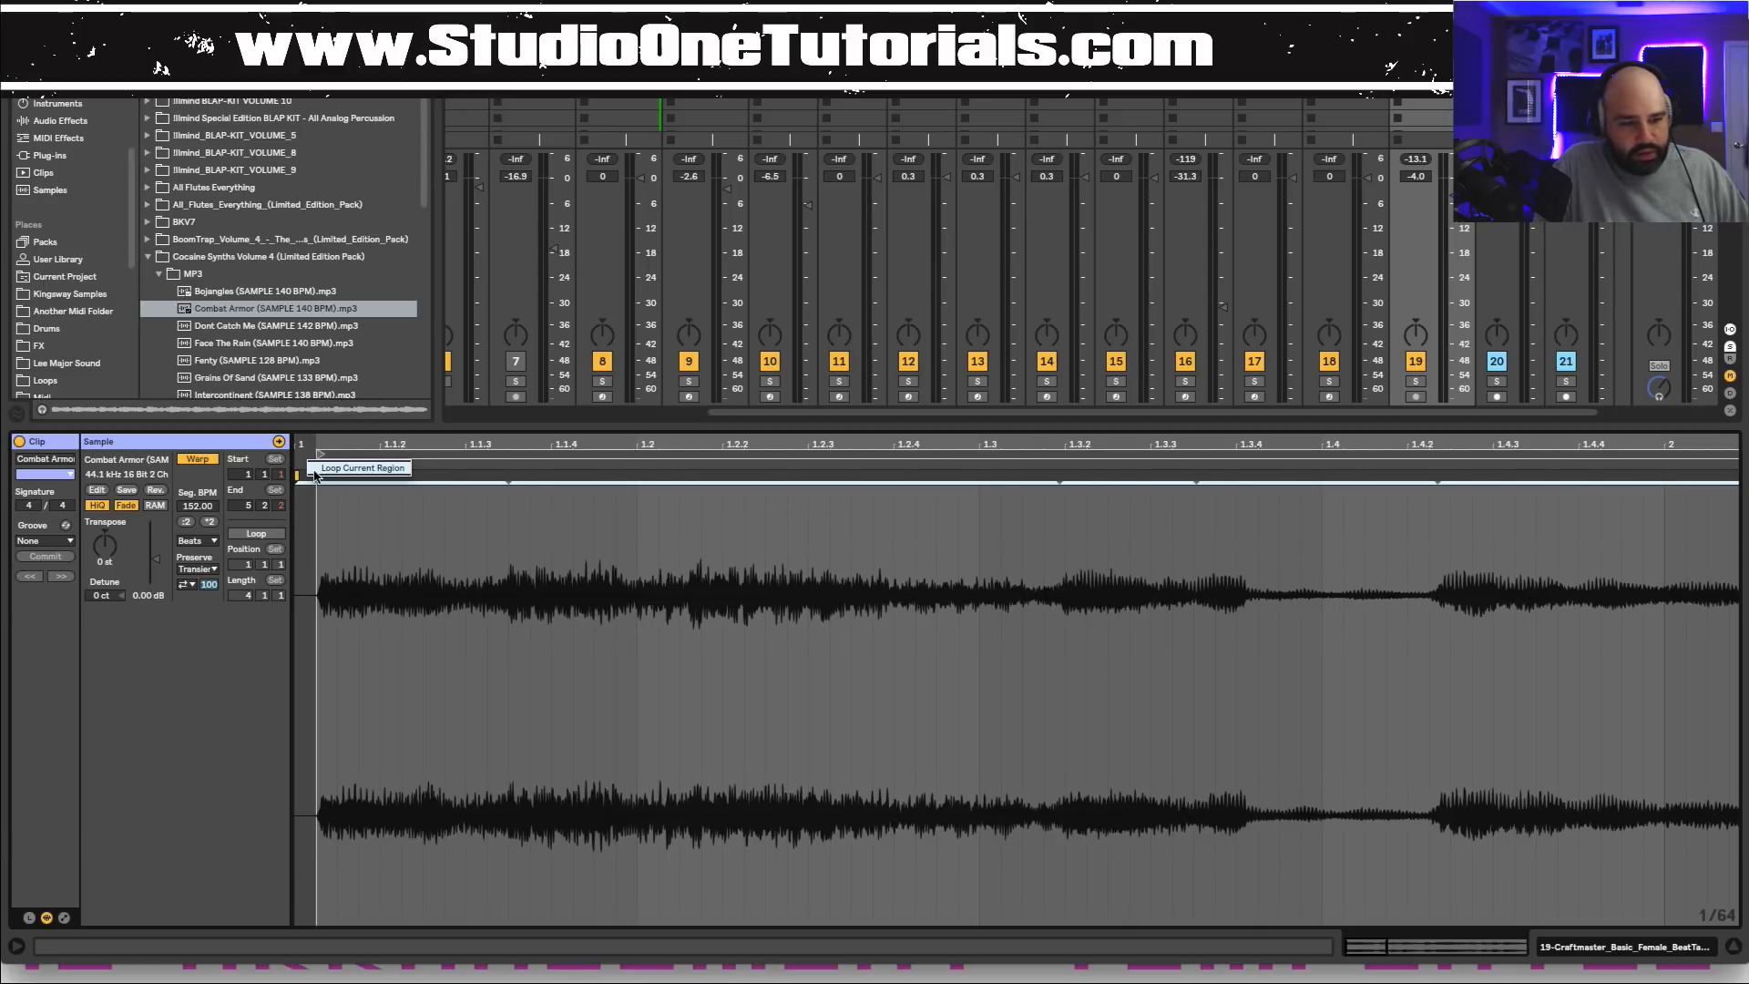
right_click(307, 530)
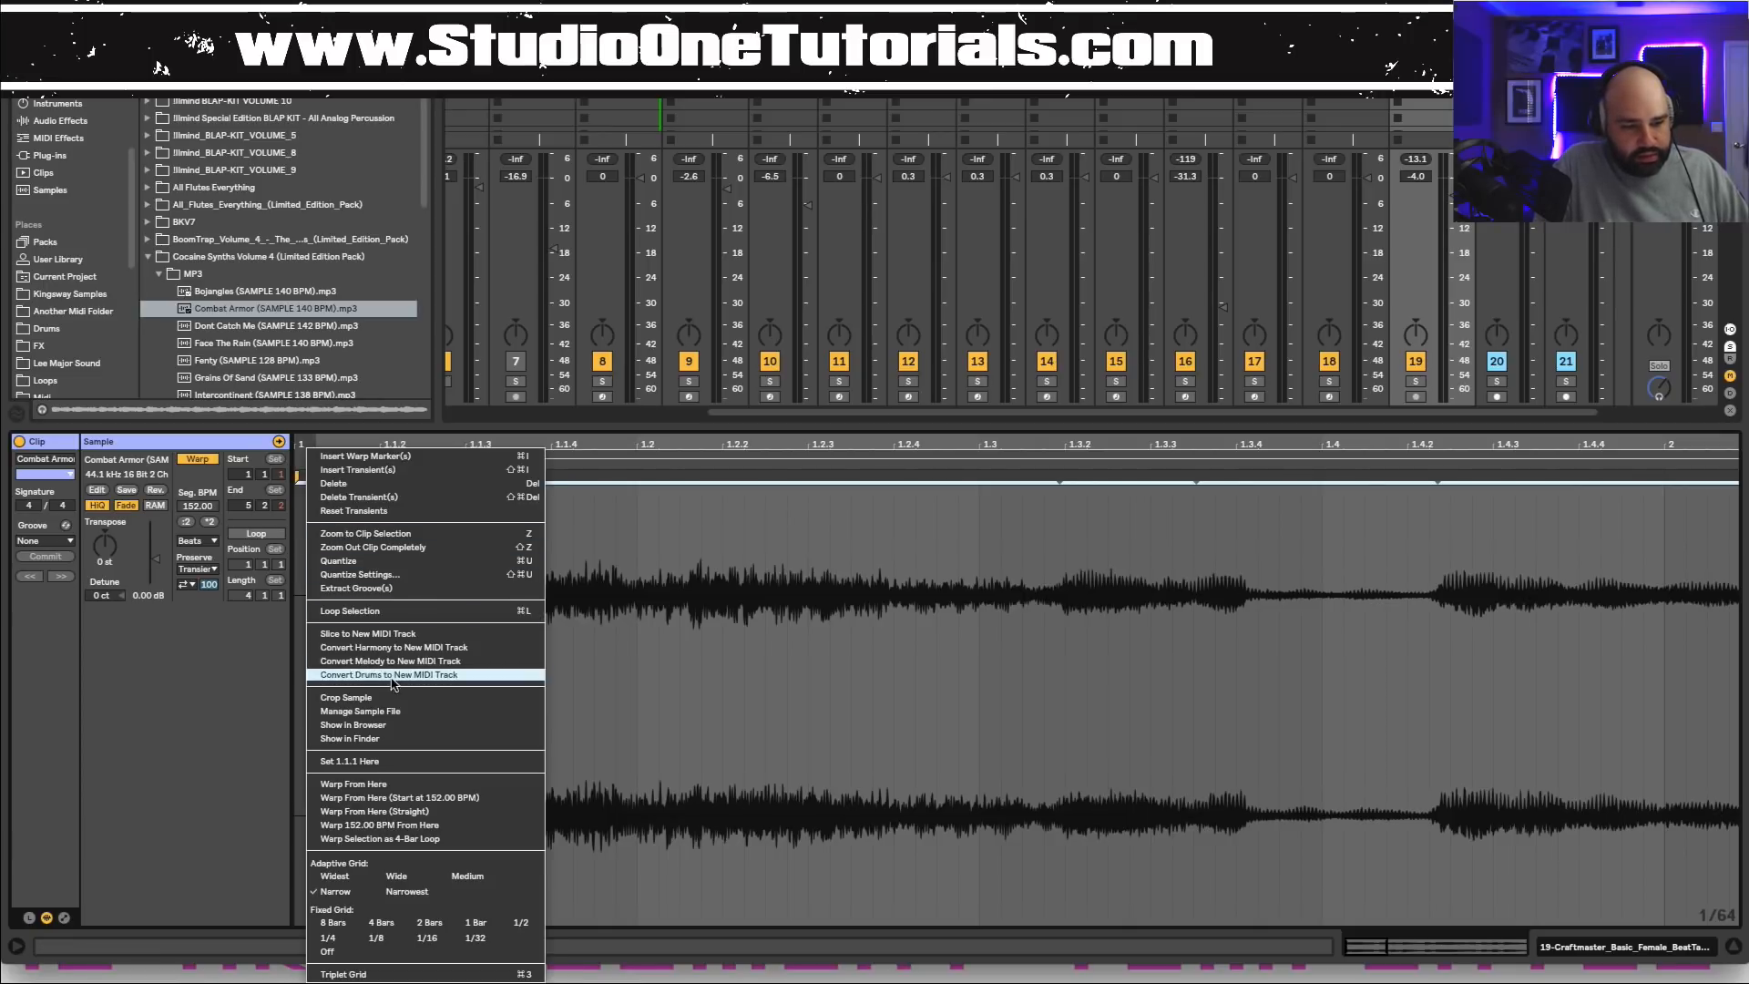
click(410, 700)
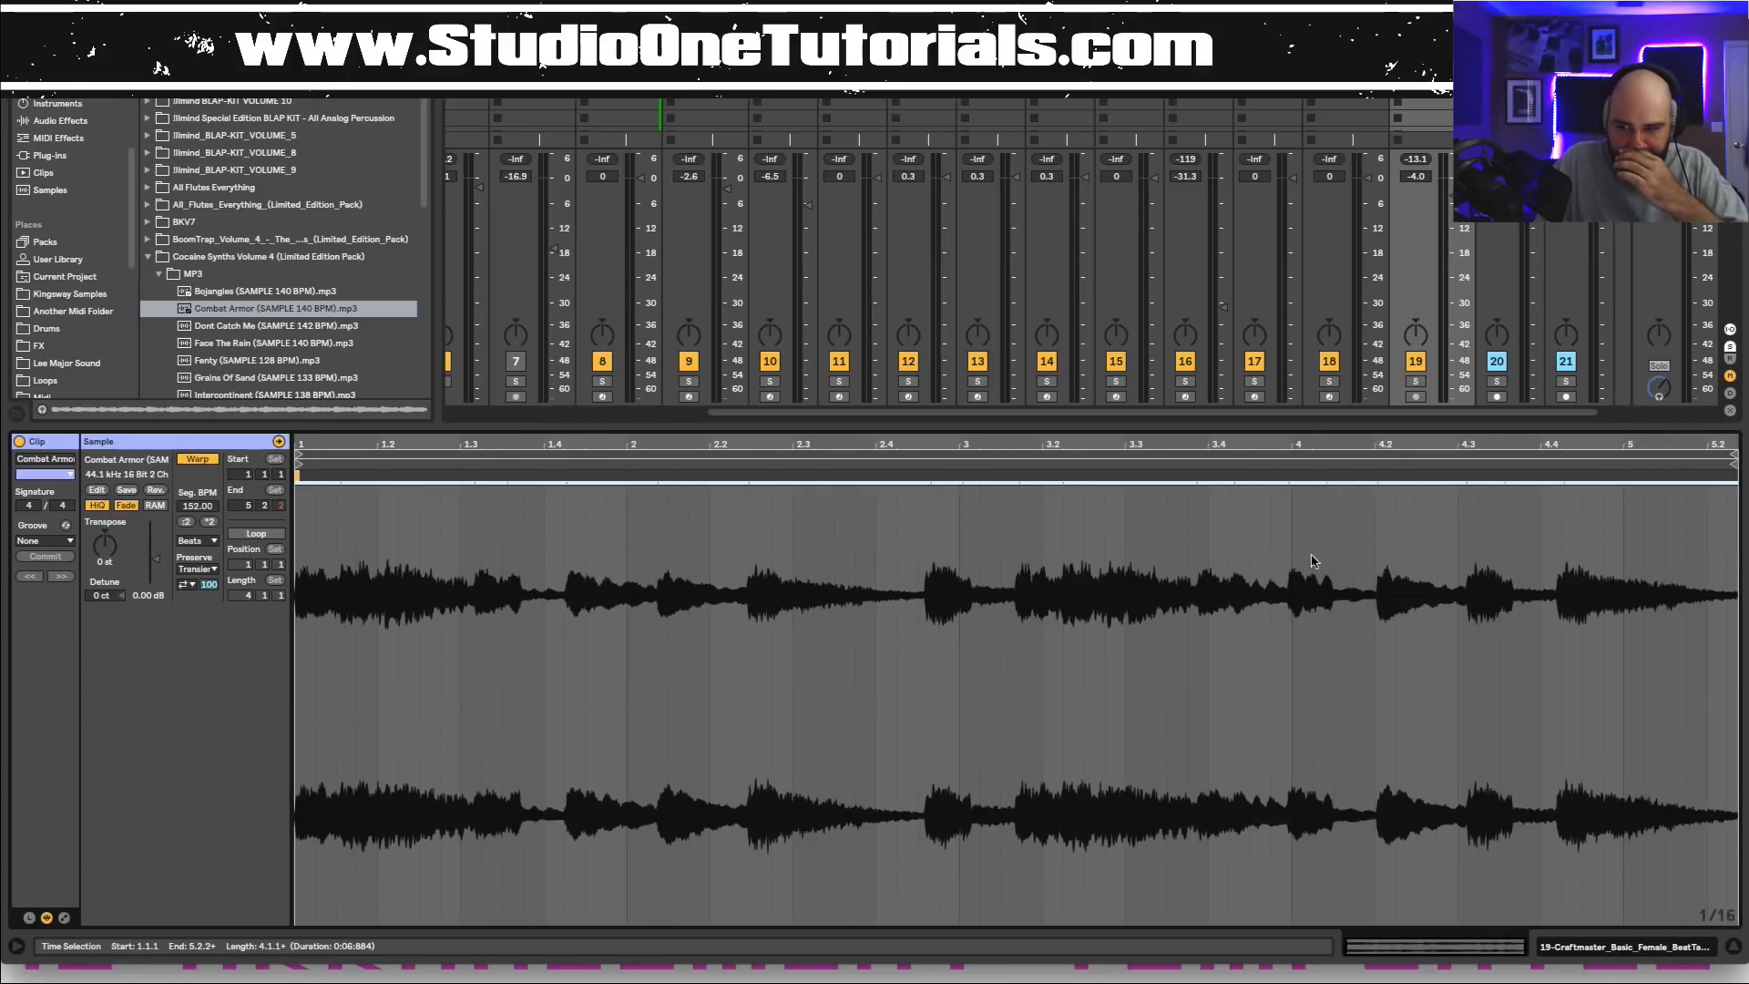
Add a warp marker at the clip's end, move it to bar 5 so the loop lasts exactly four bars, and check playback.
click(1732, 473)
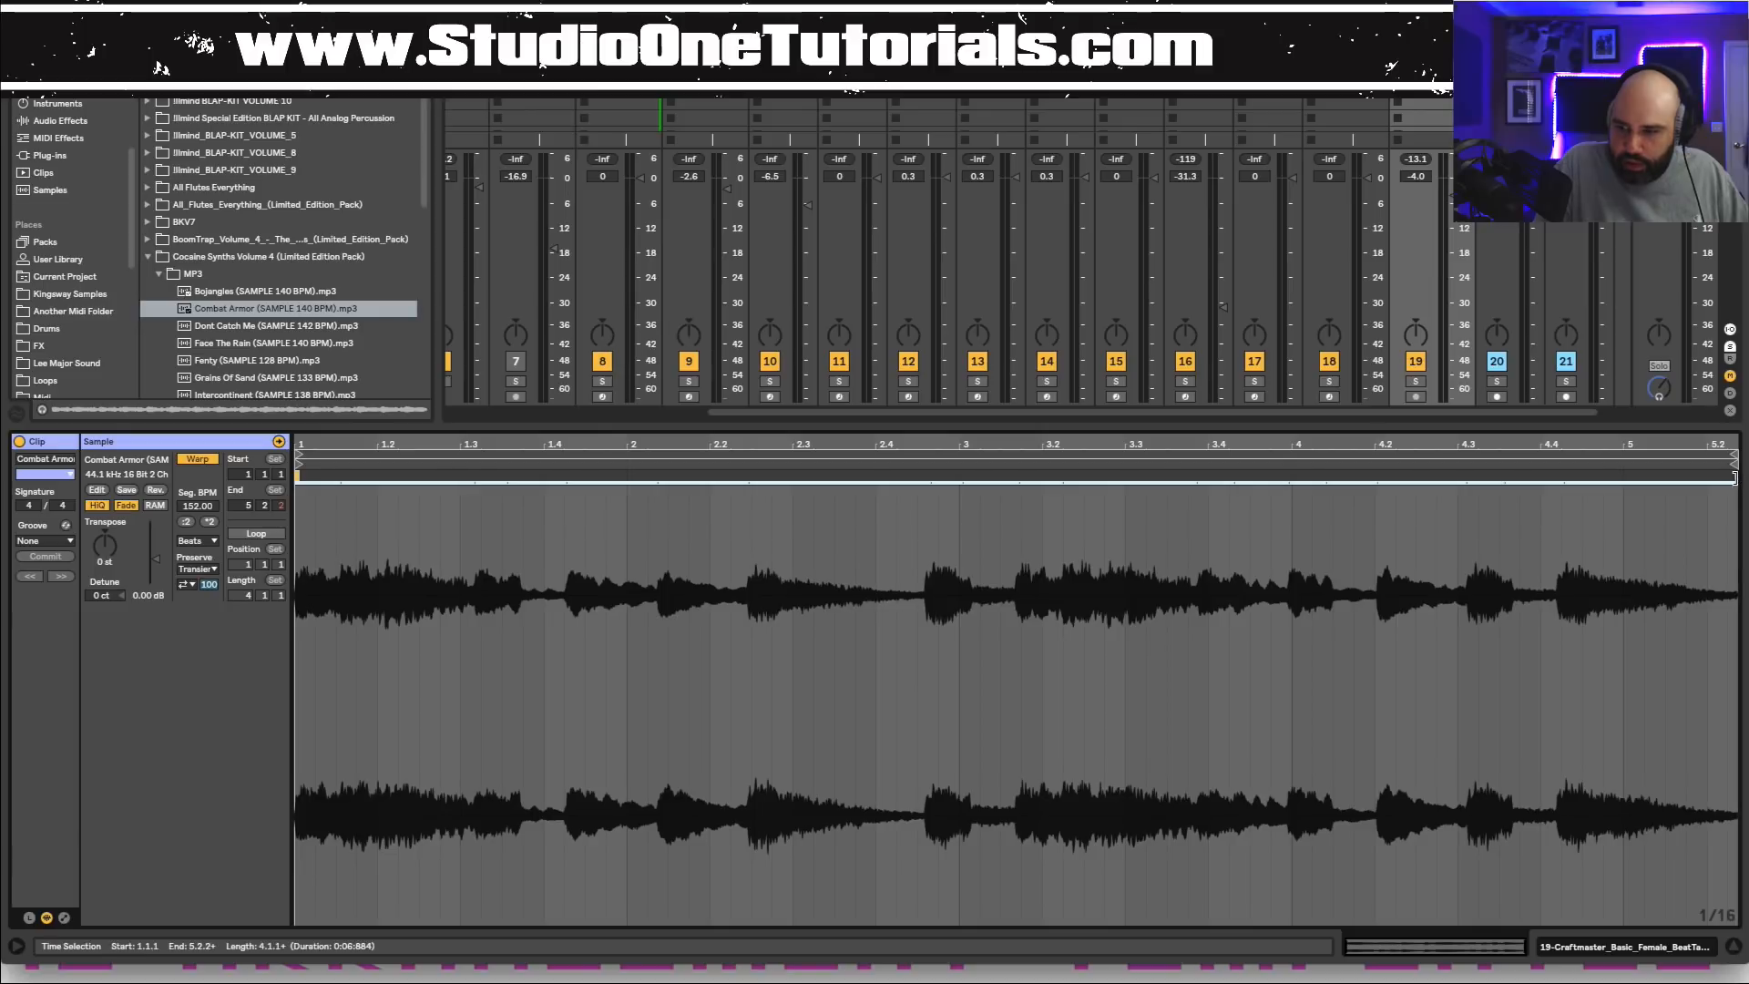
click(1733, 475)
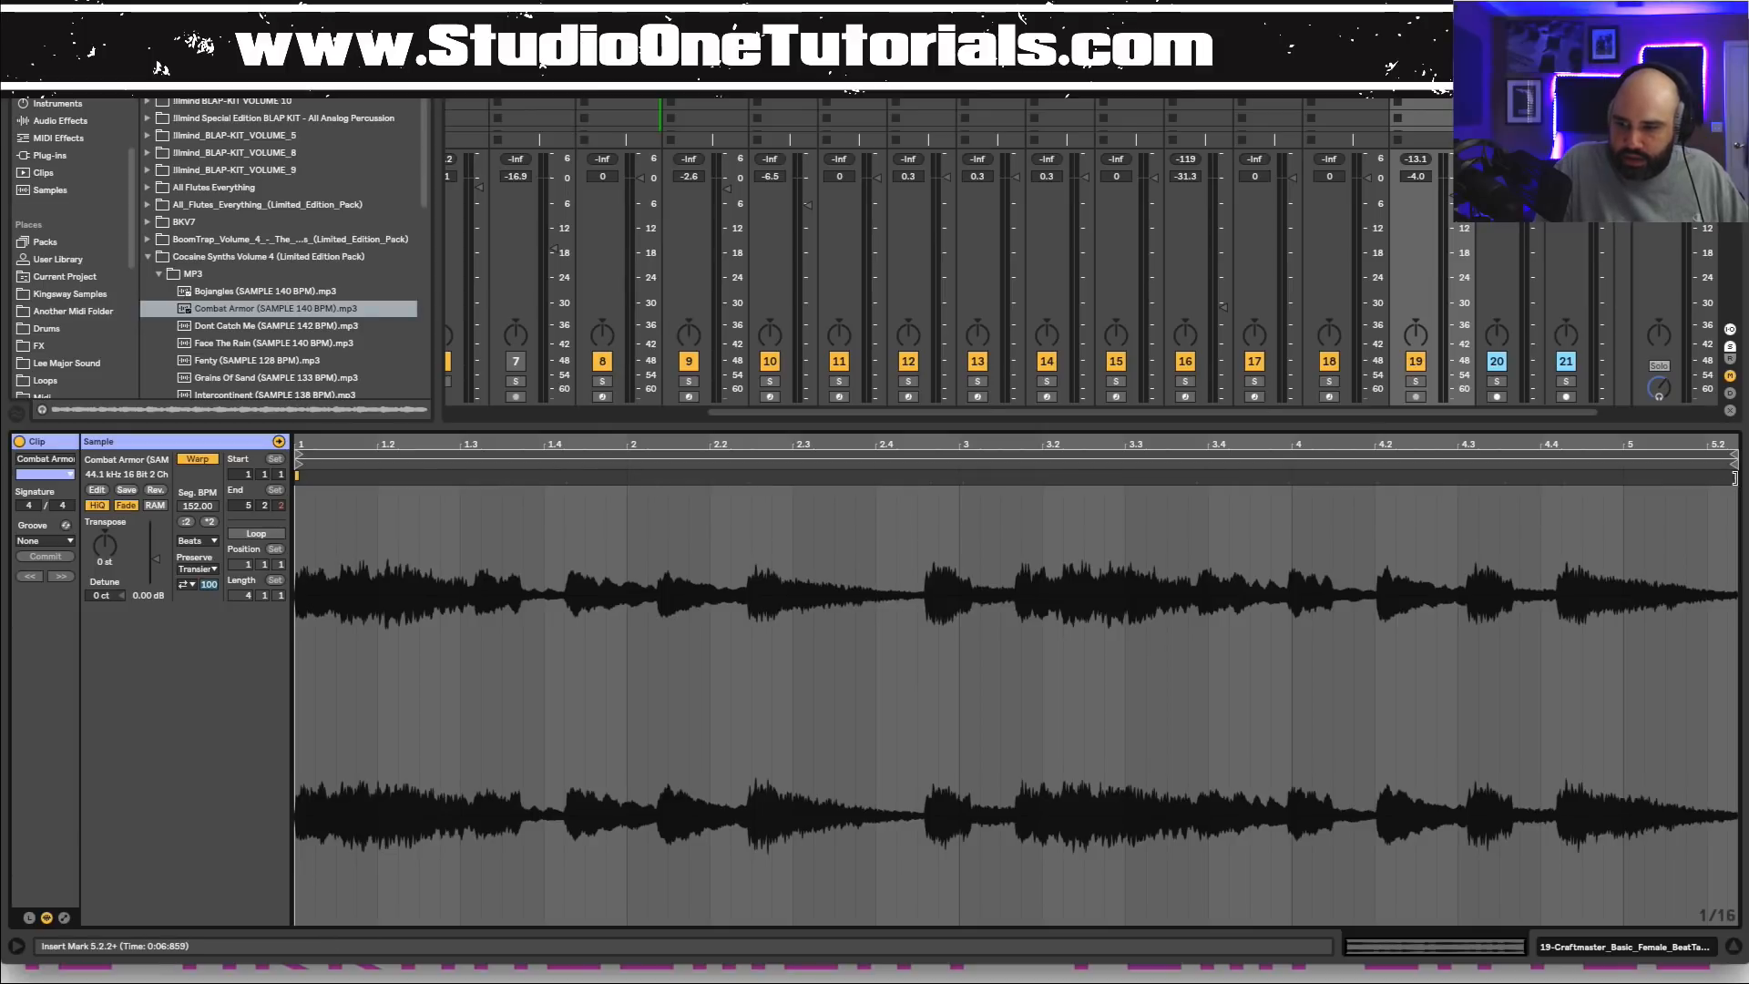
drag(1728, 475, 1623, 476)
drag(1734, 458, 1618, 474)
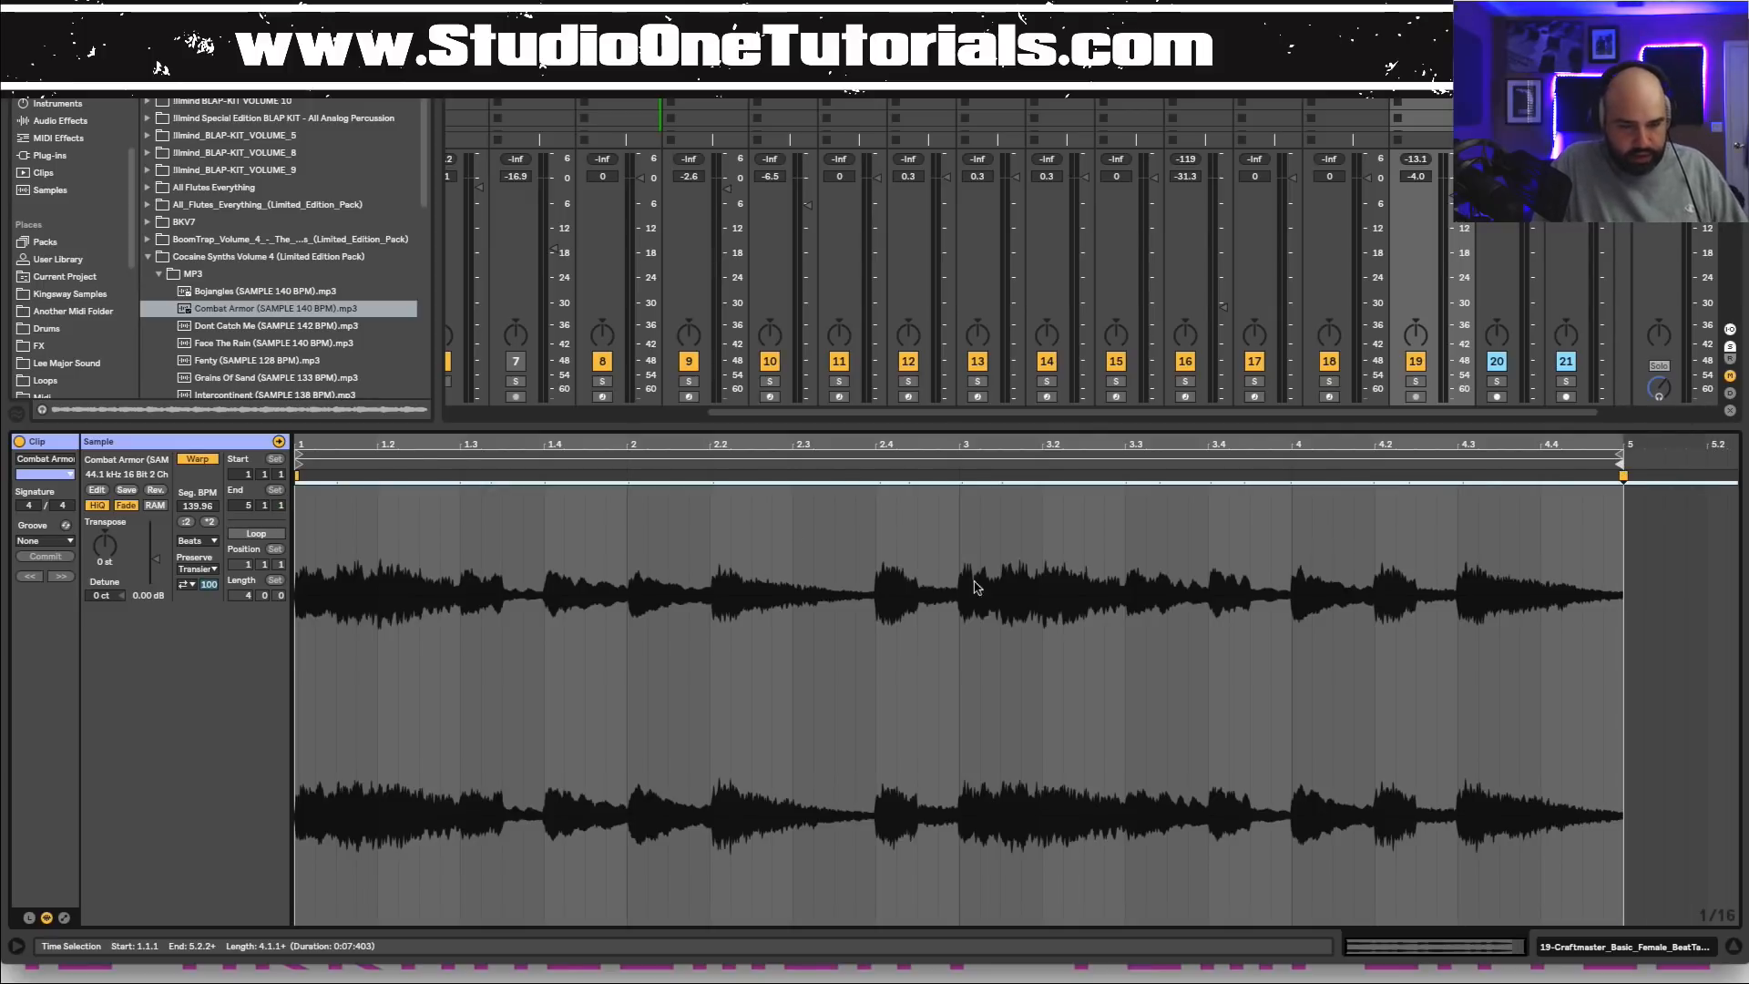
key(space)
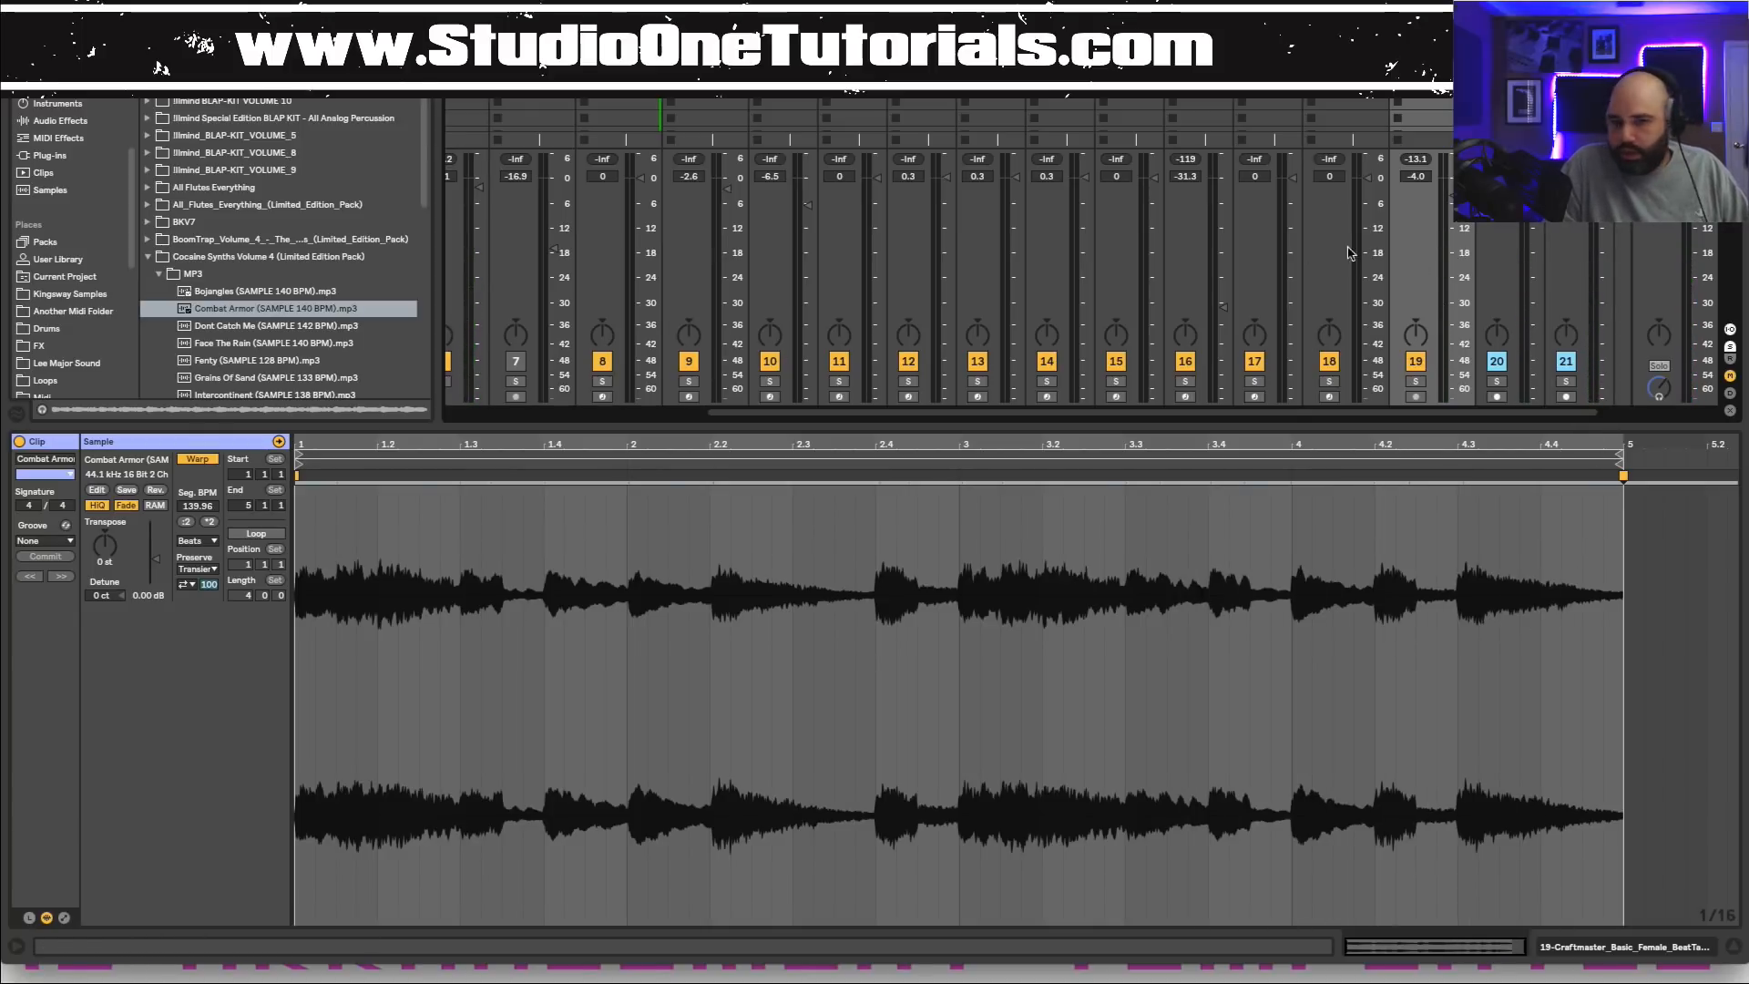
key(space)
Freeze track 19 and flatten it so the warped Combat Armor clip is rendered as new audio.
right_click(1428, 112)
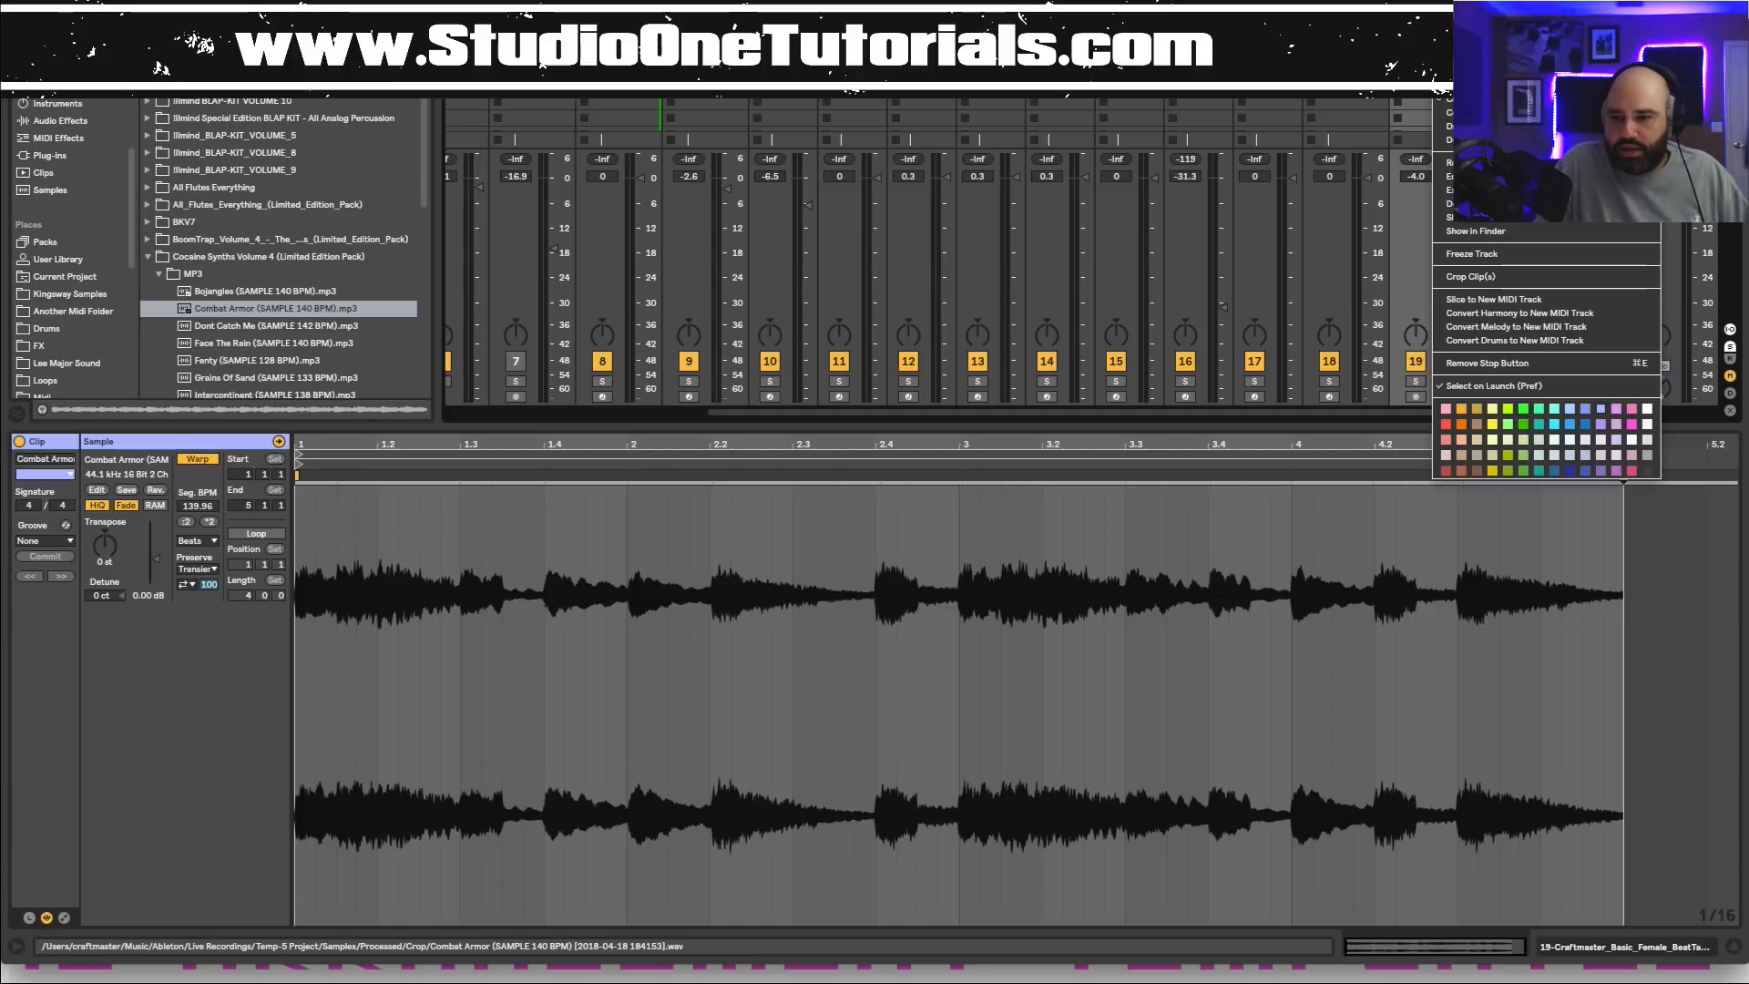
click(1533, 260)
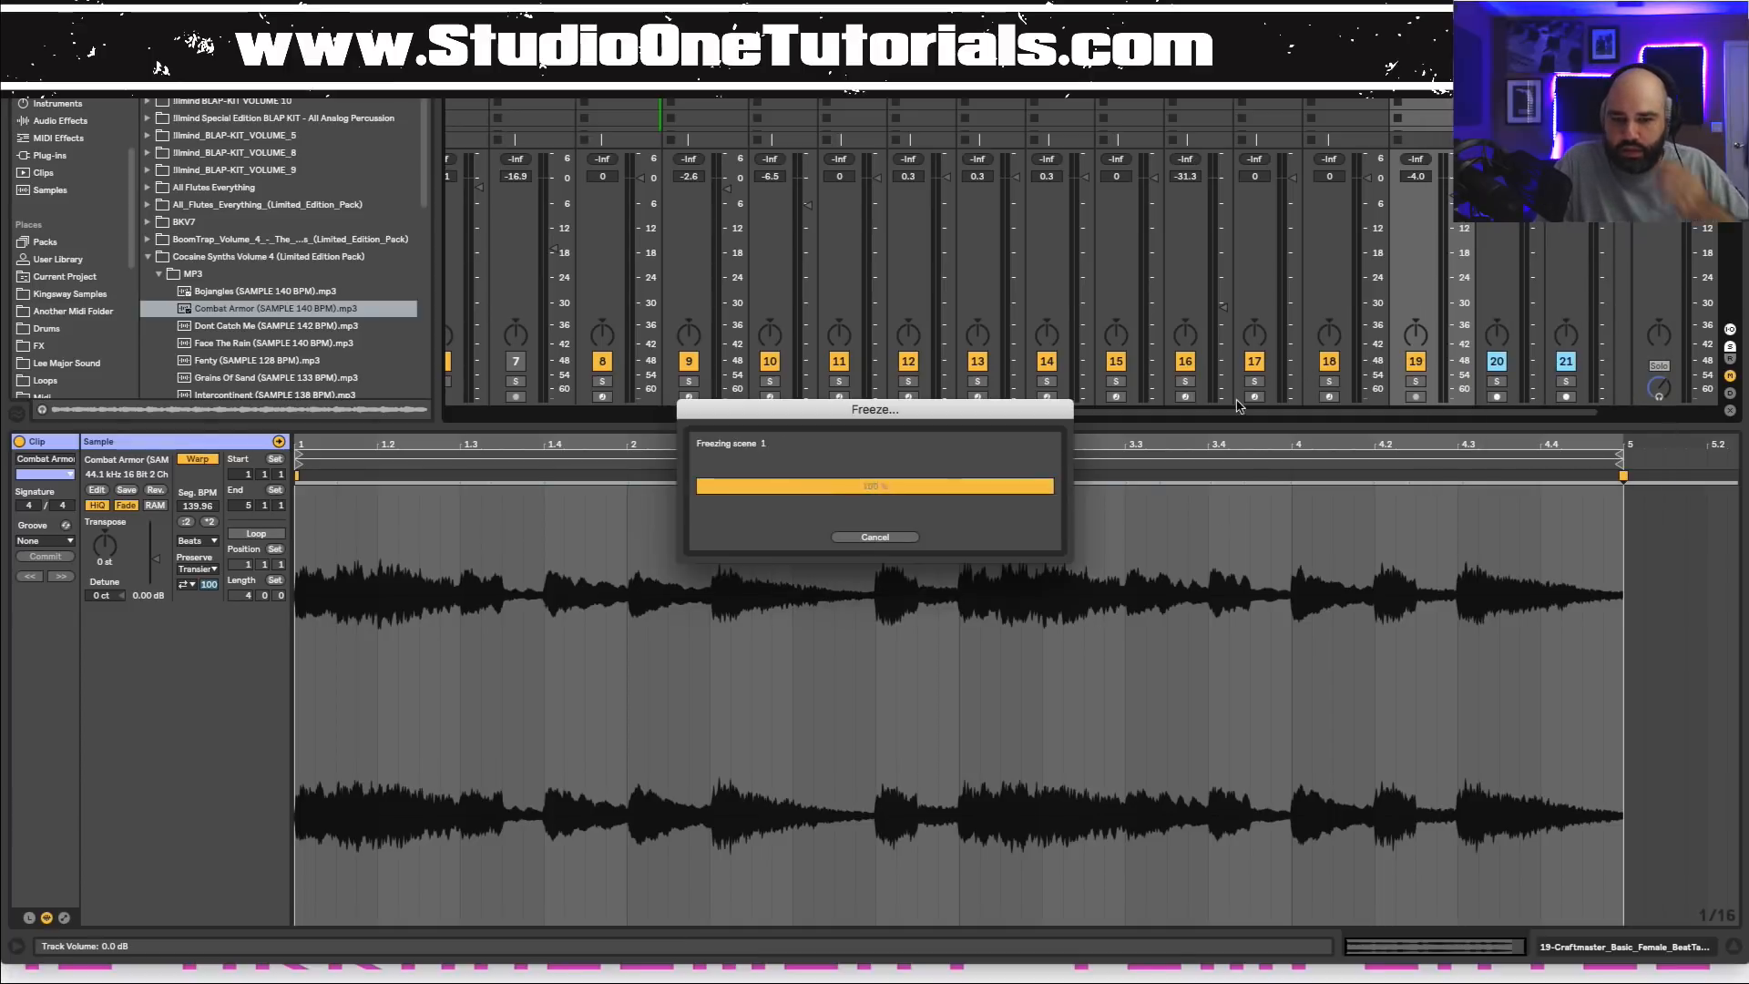
right_click(1432, 109)
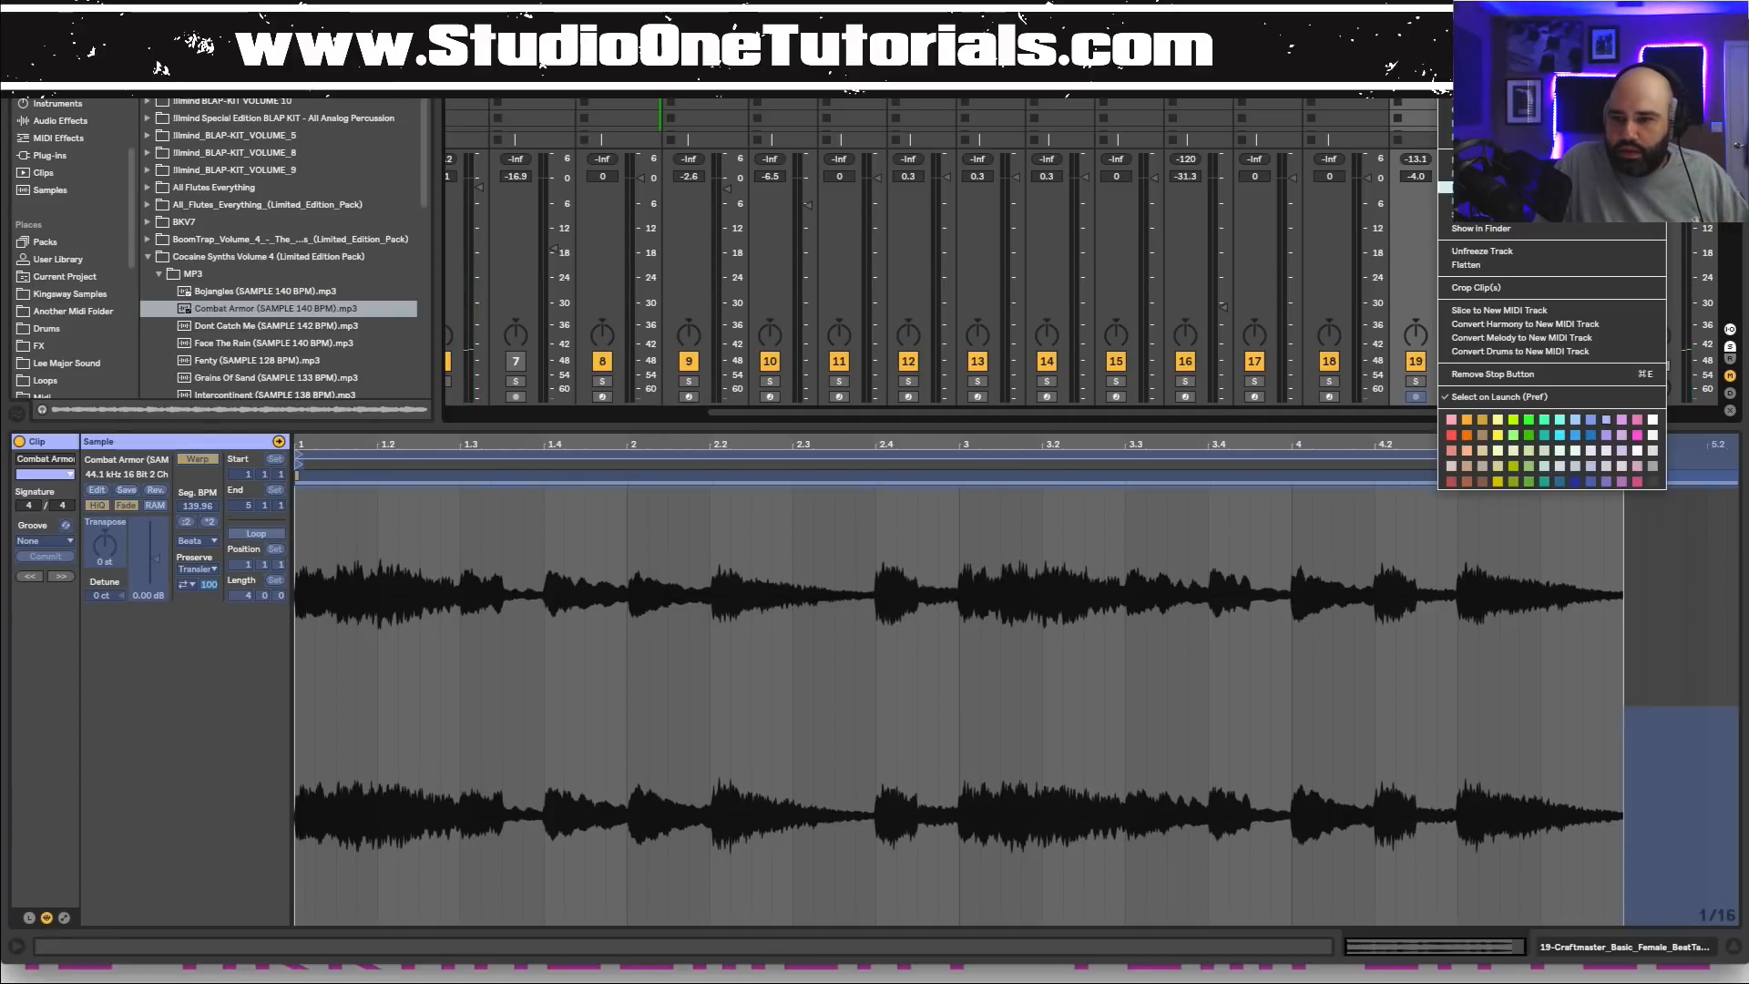
click(1497, 265)
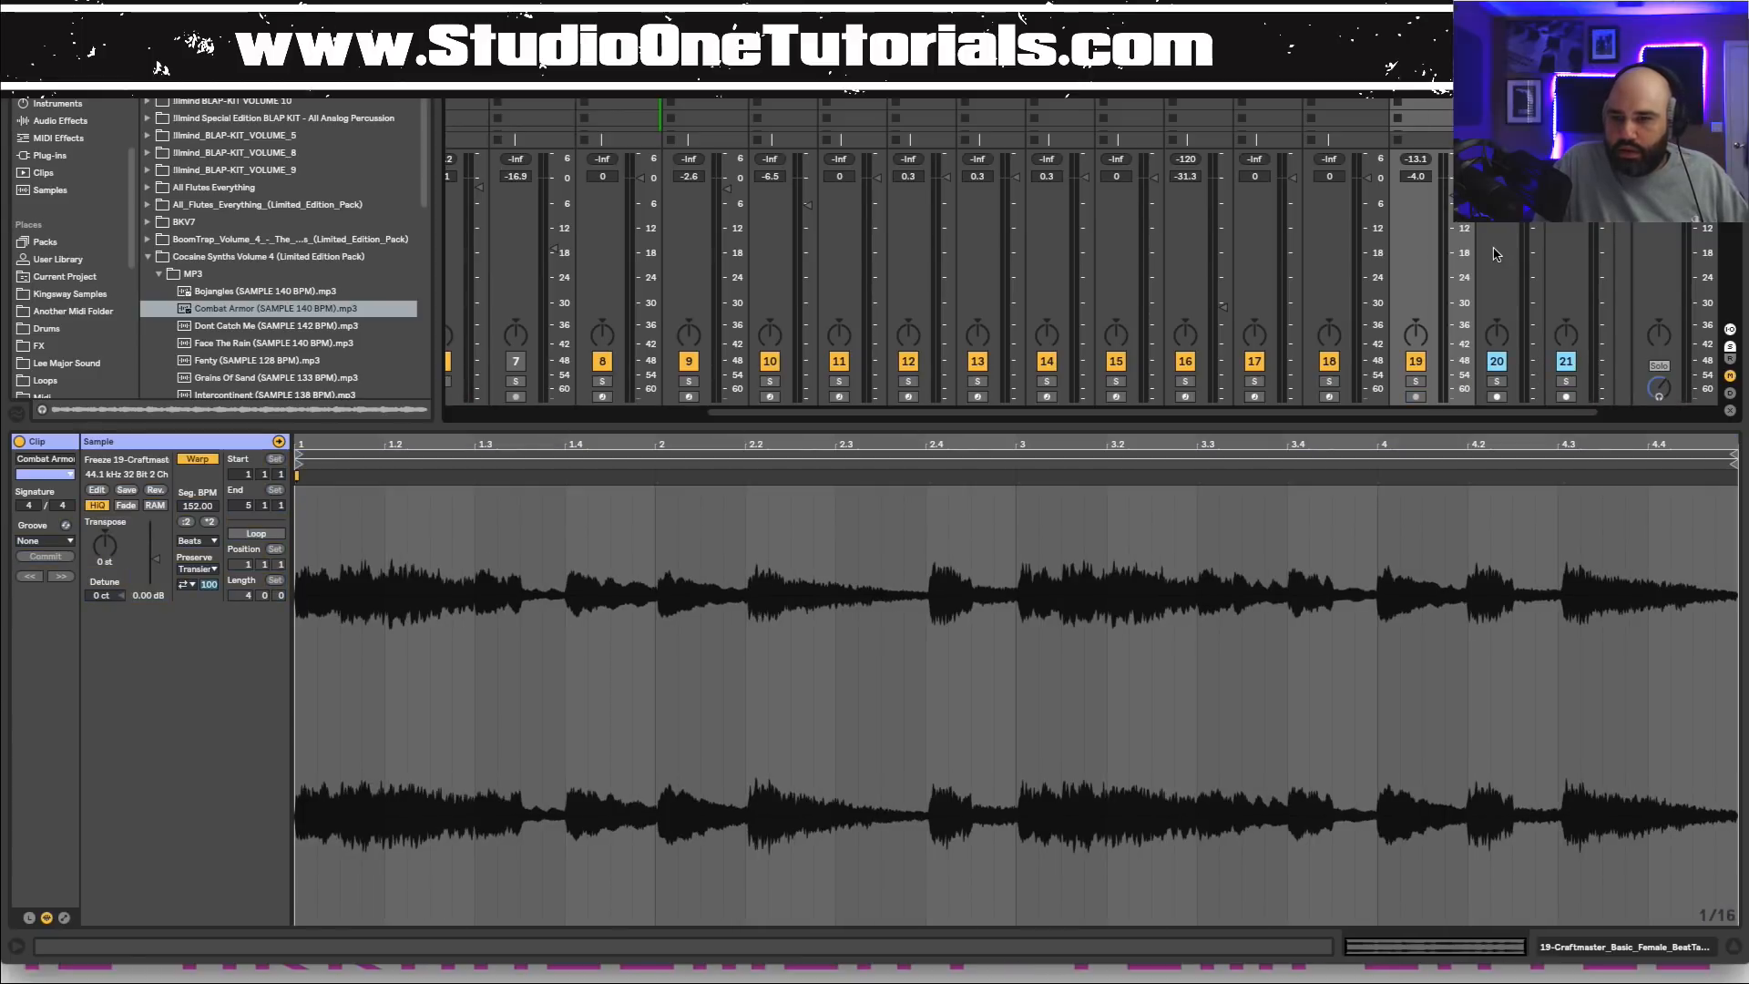
Convert the flattened Combat Armor clip to a Harmony MIDI clip on track 8 and play the converted clip.
drag(1428, 77, 619, 78)
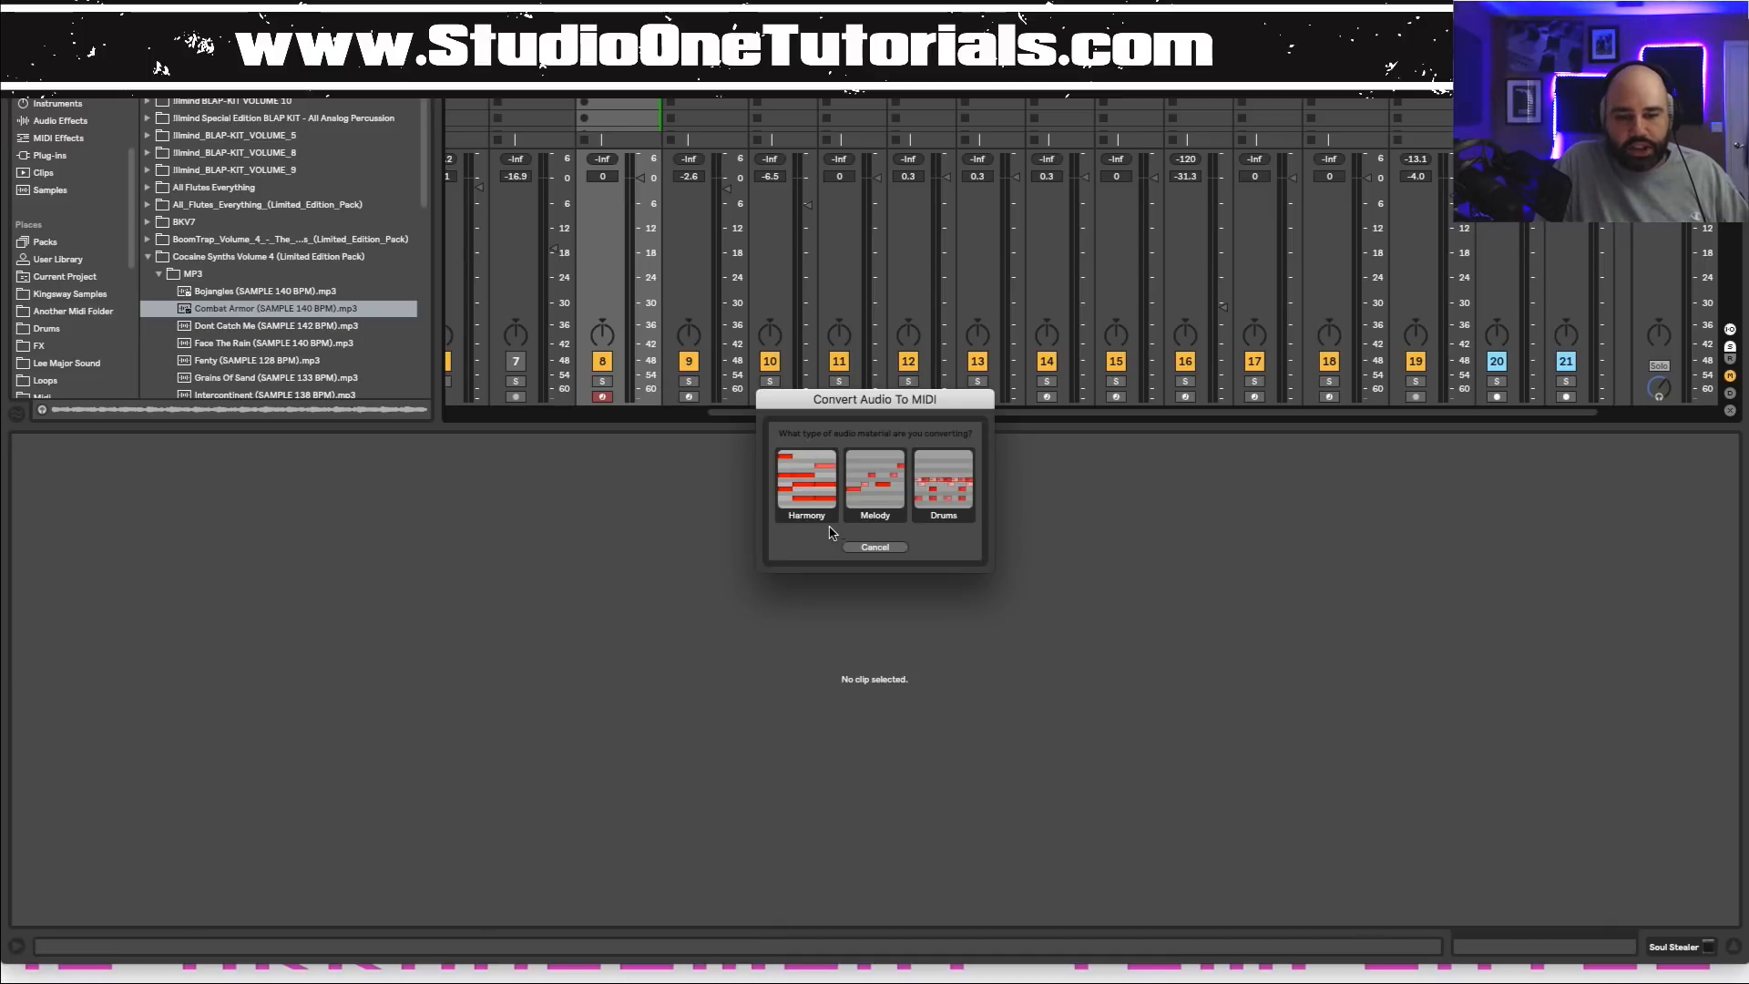
click(807, 483)
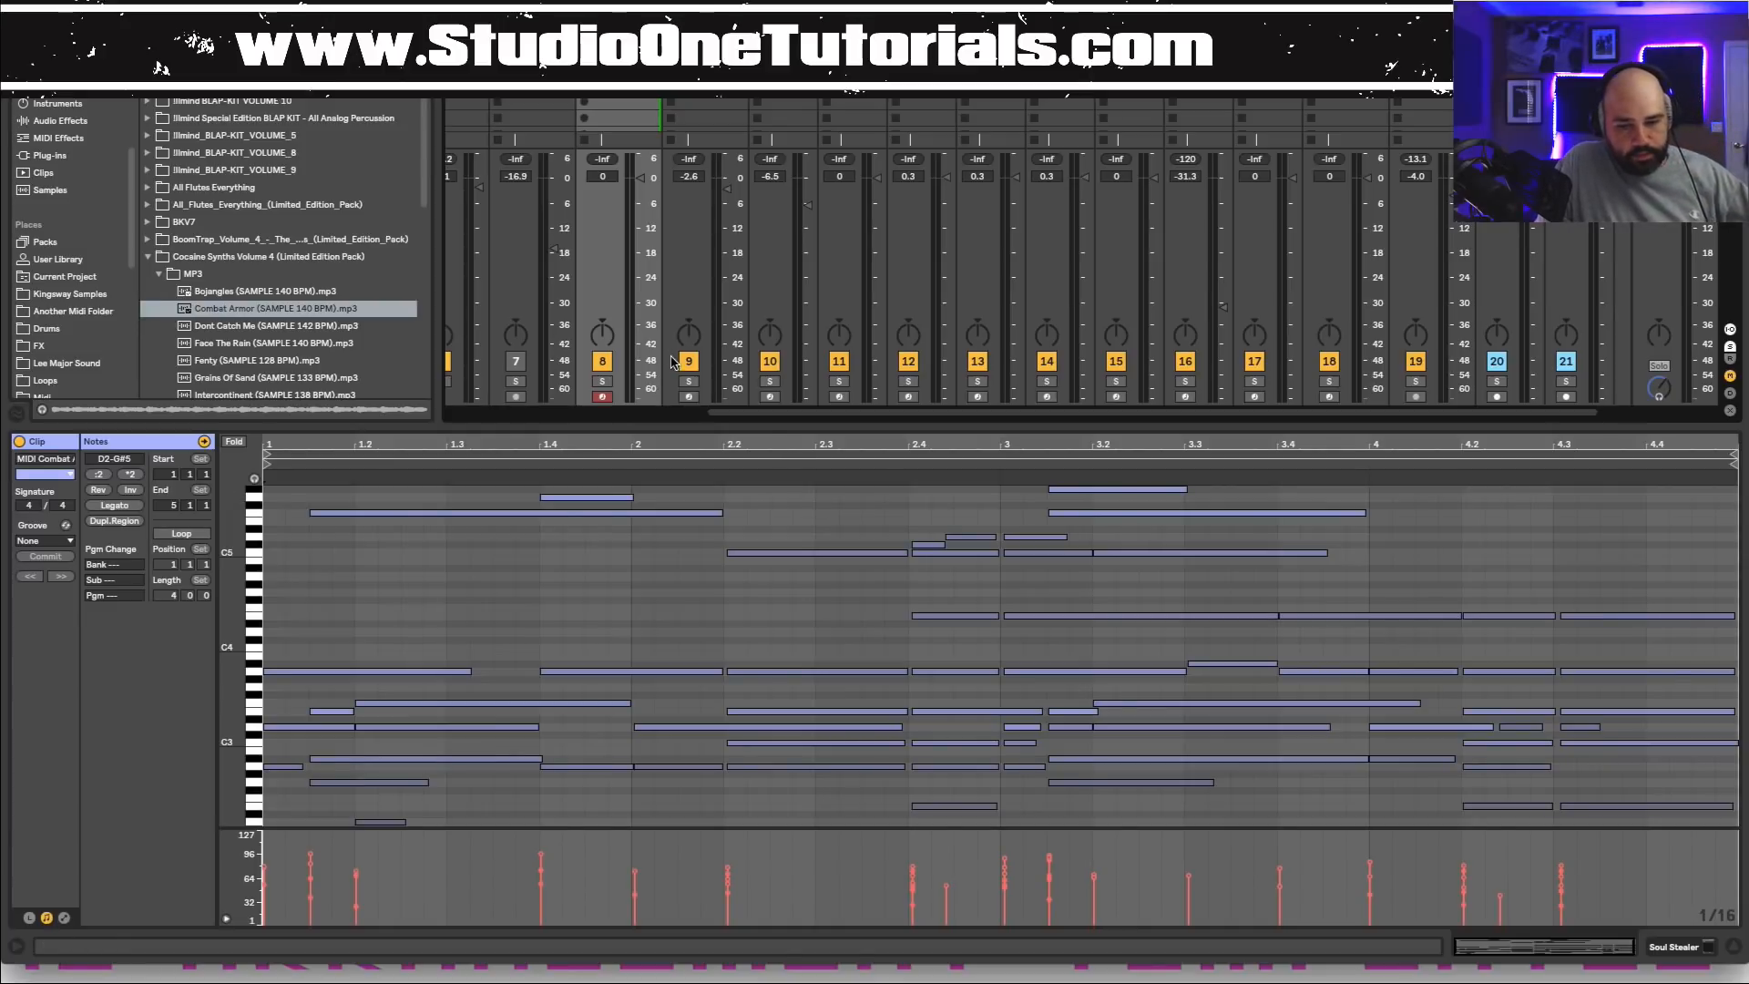
click(1440, 101)
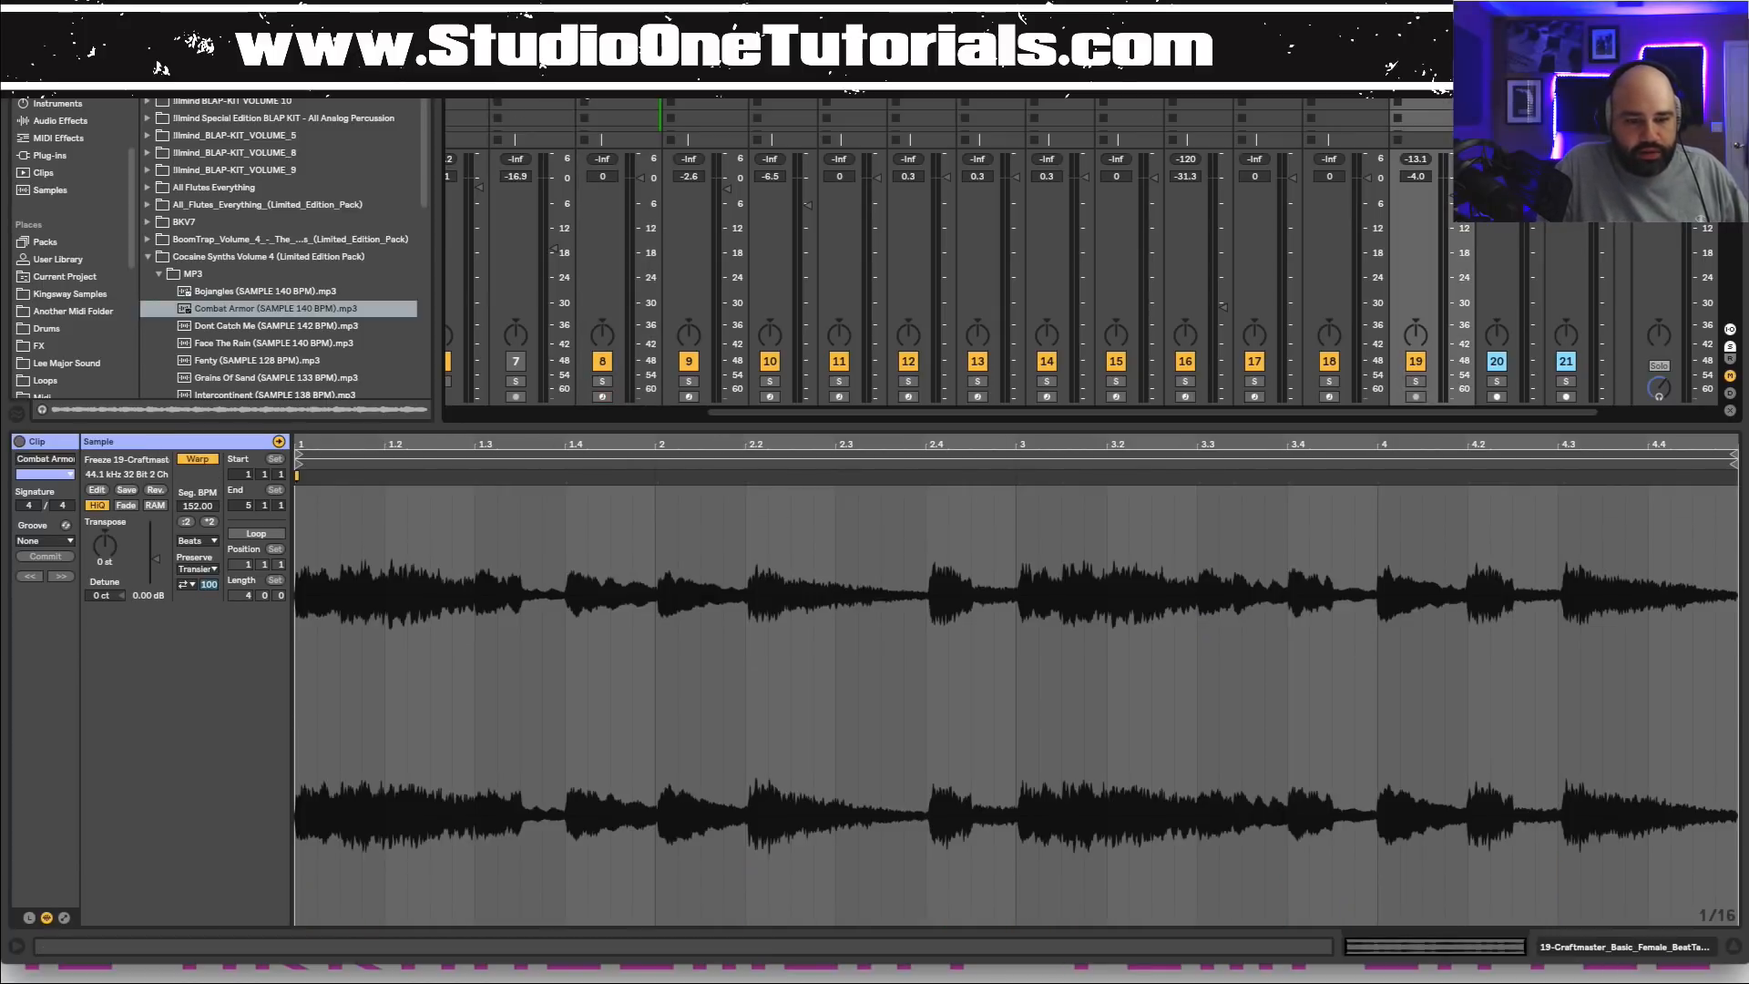
click(585, 84)
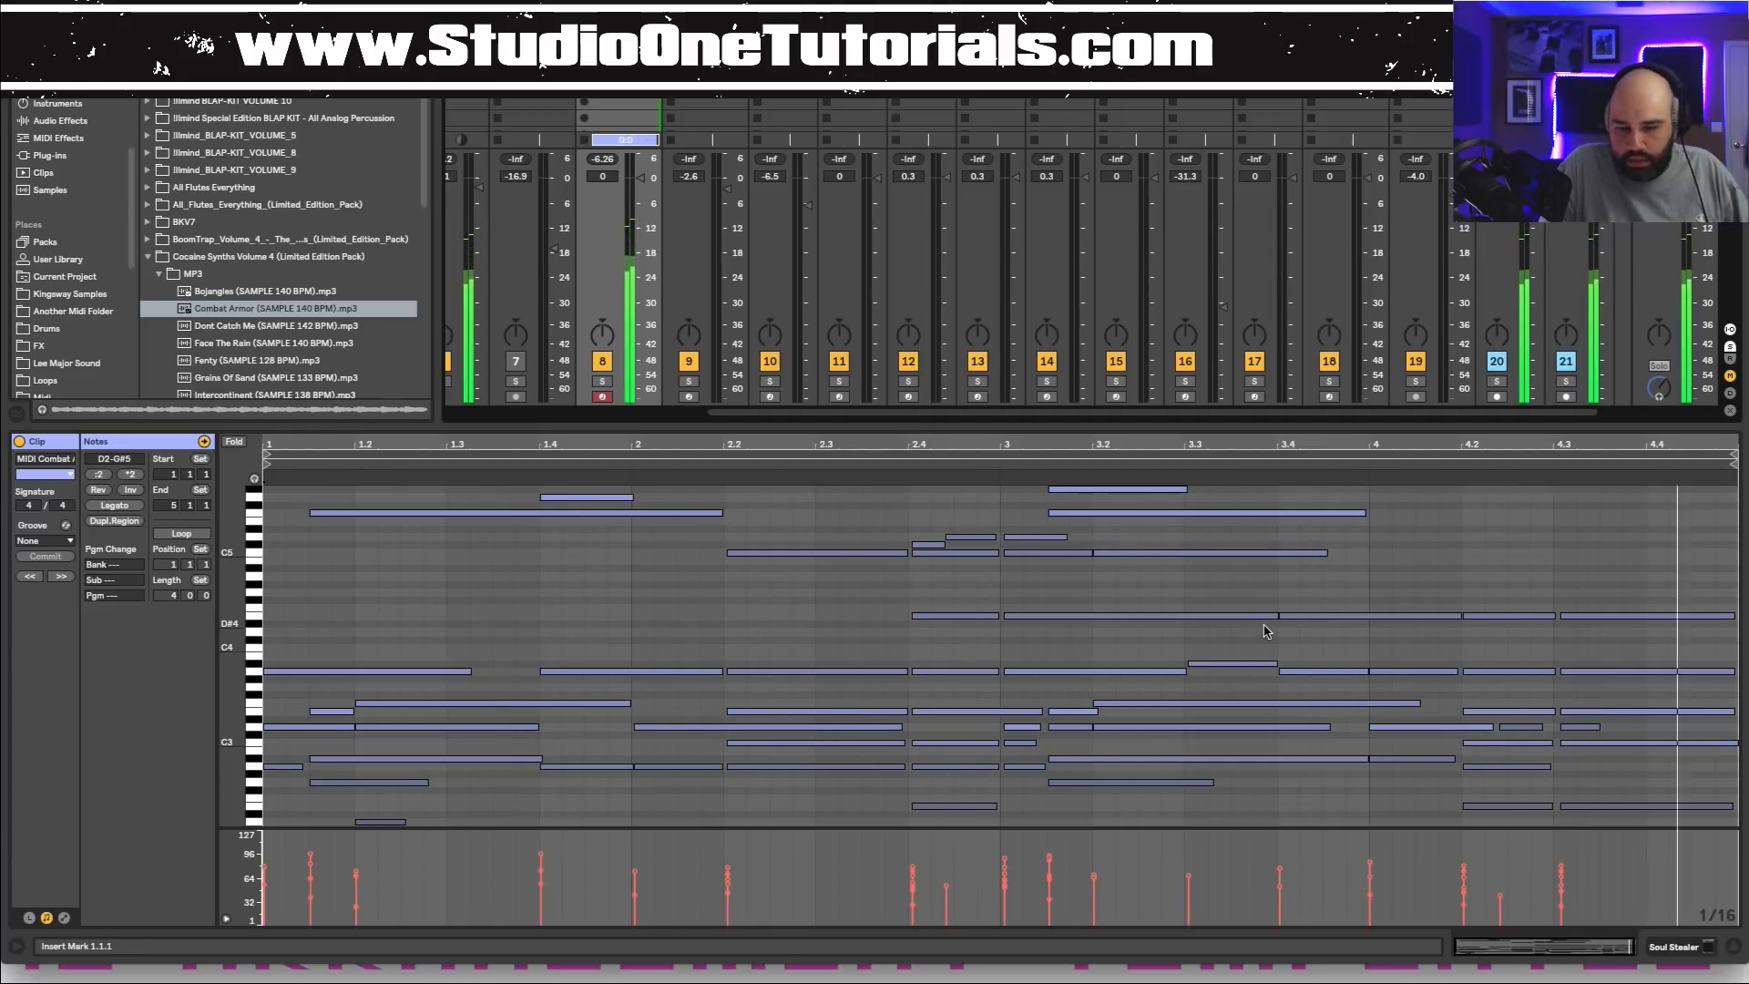
key(space)
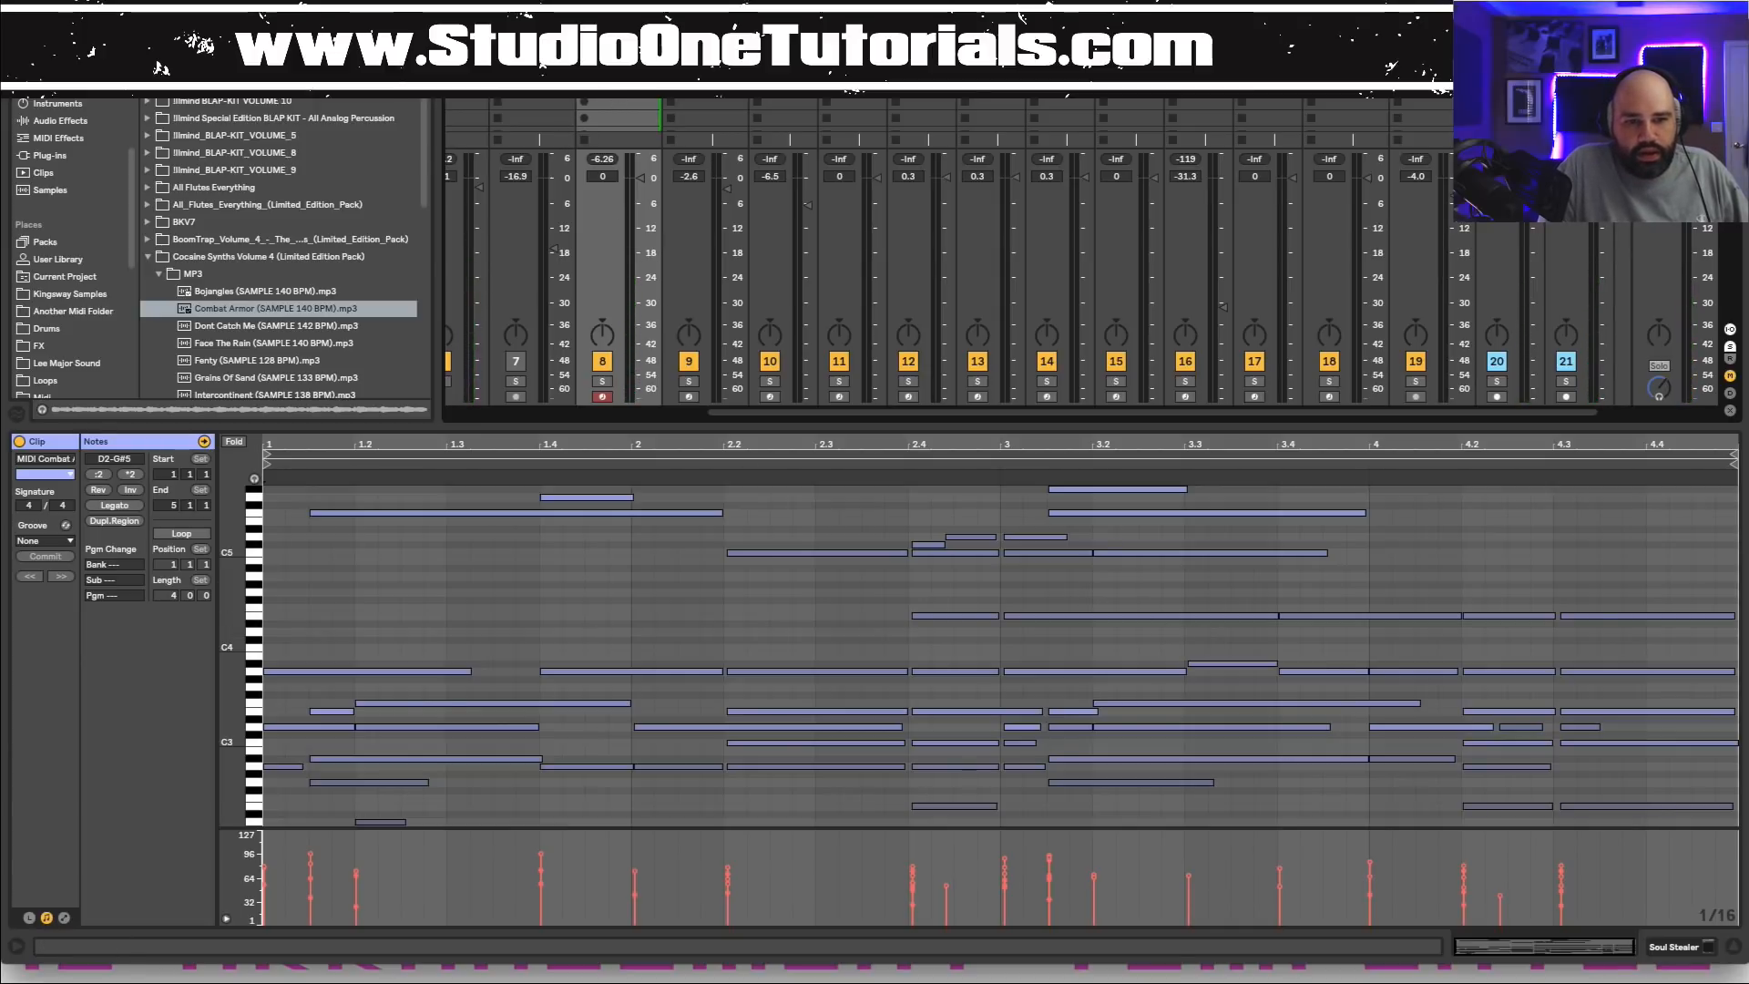
In track 8's Scaler plug-in, clear the old chord progression and detect the chords from the MIDI clip.
click(1686, 952)
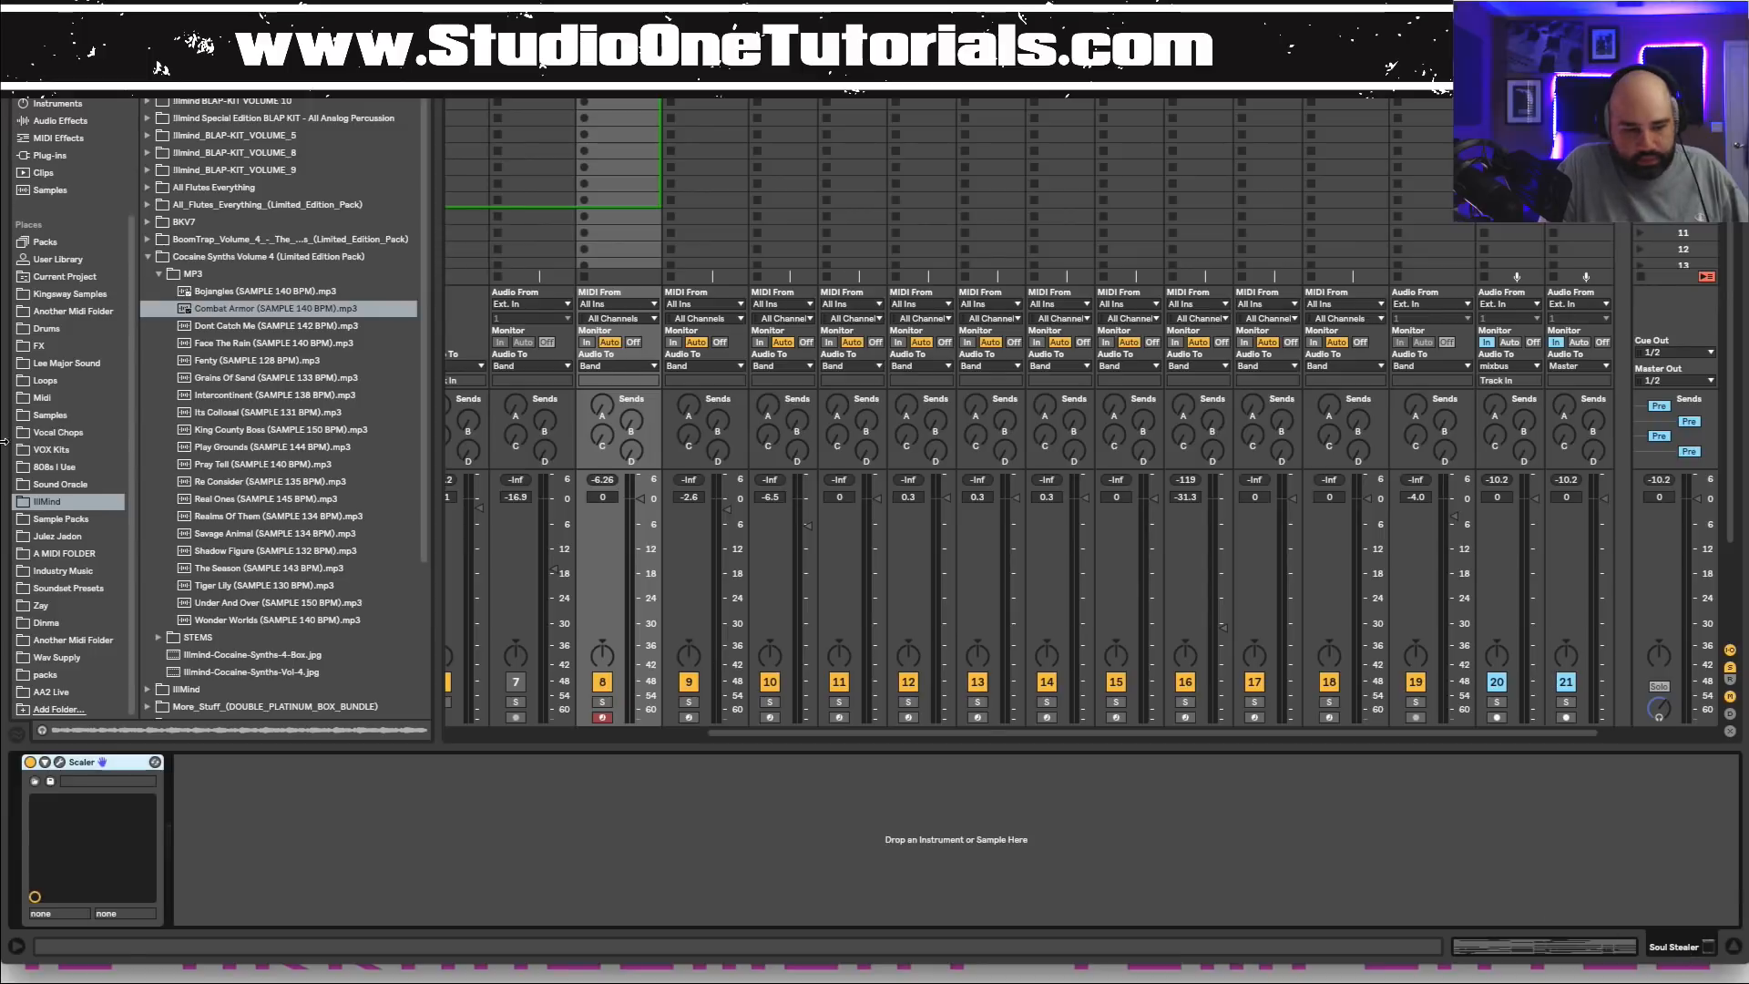
click(59, 763)
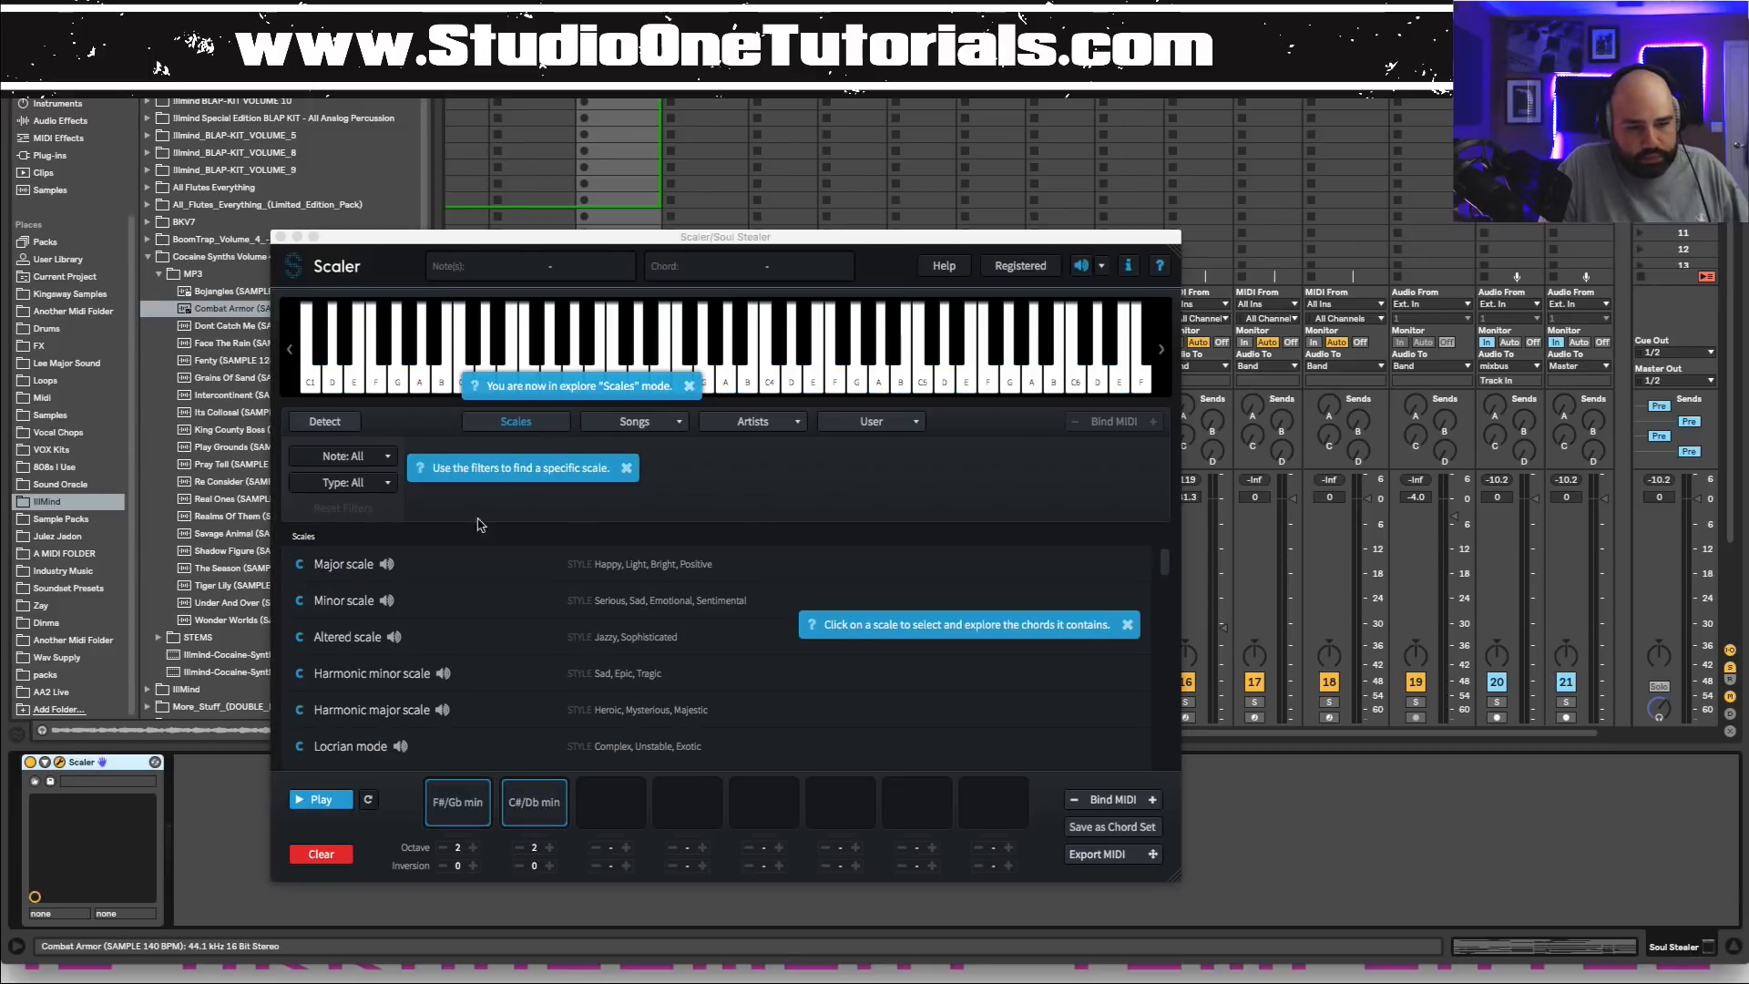
click(336, 854)
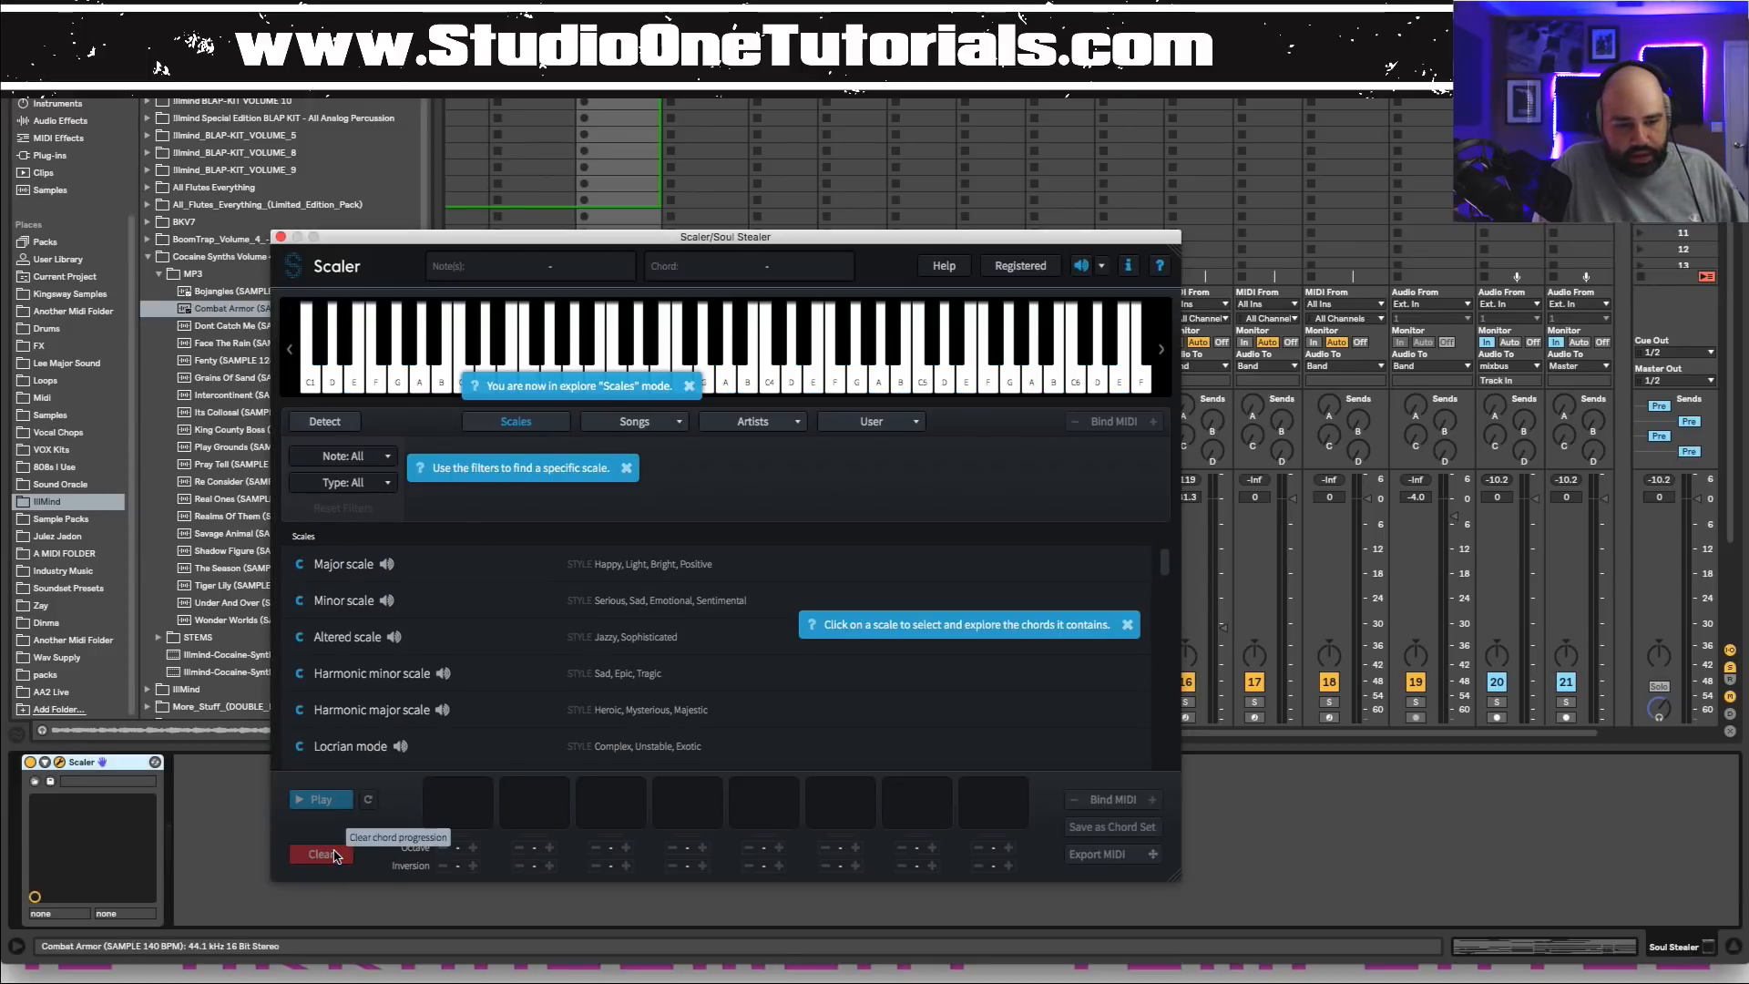
click(340, 426)
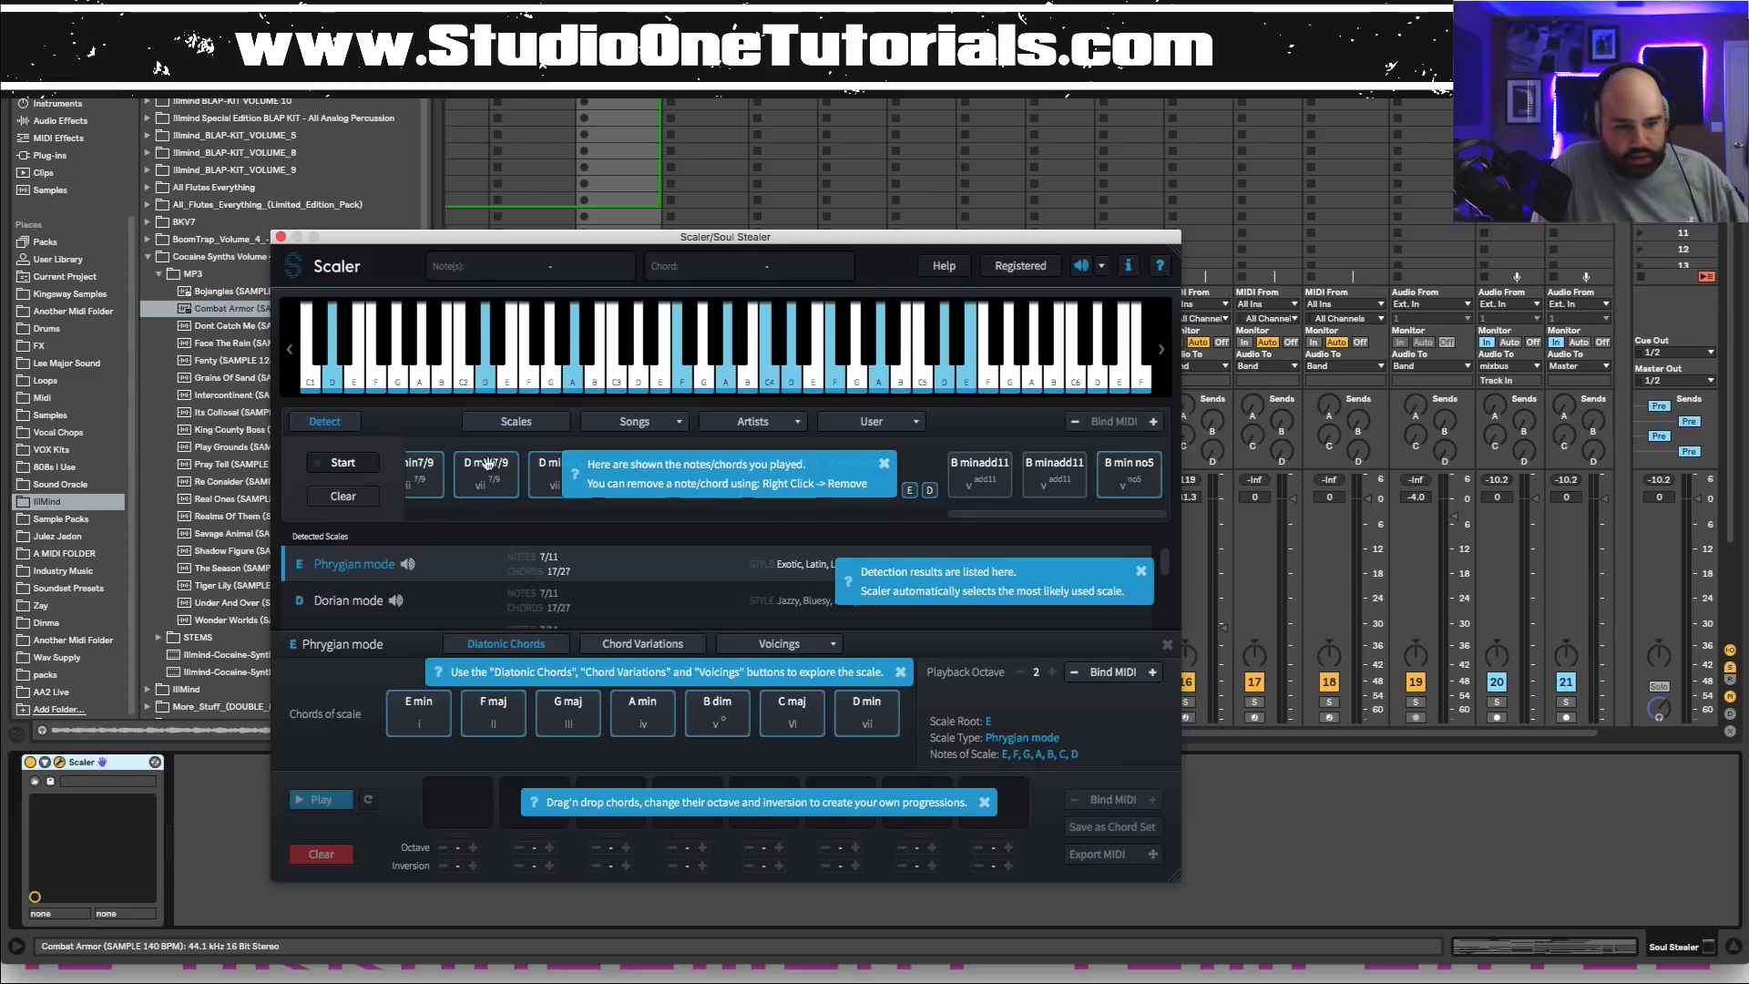
click(343, 463)
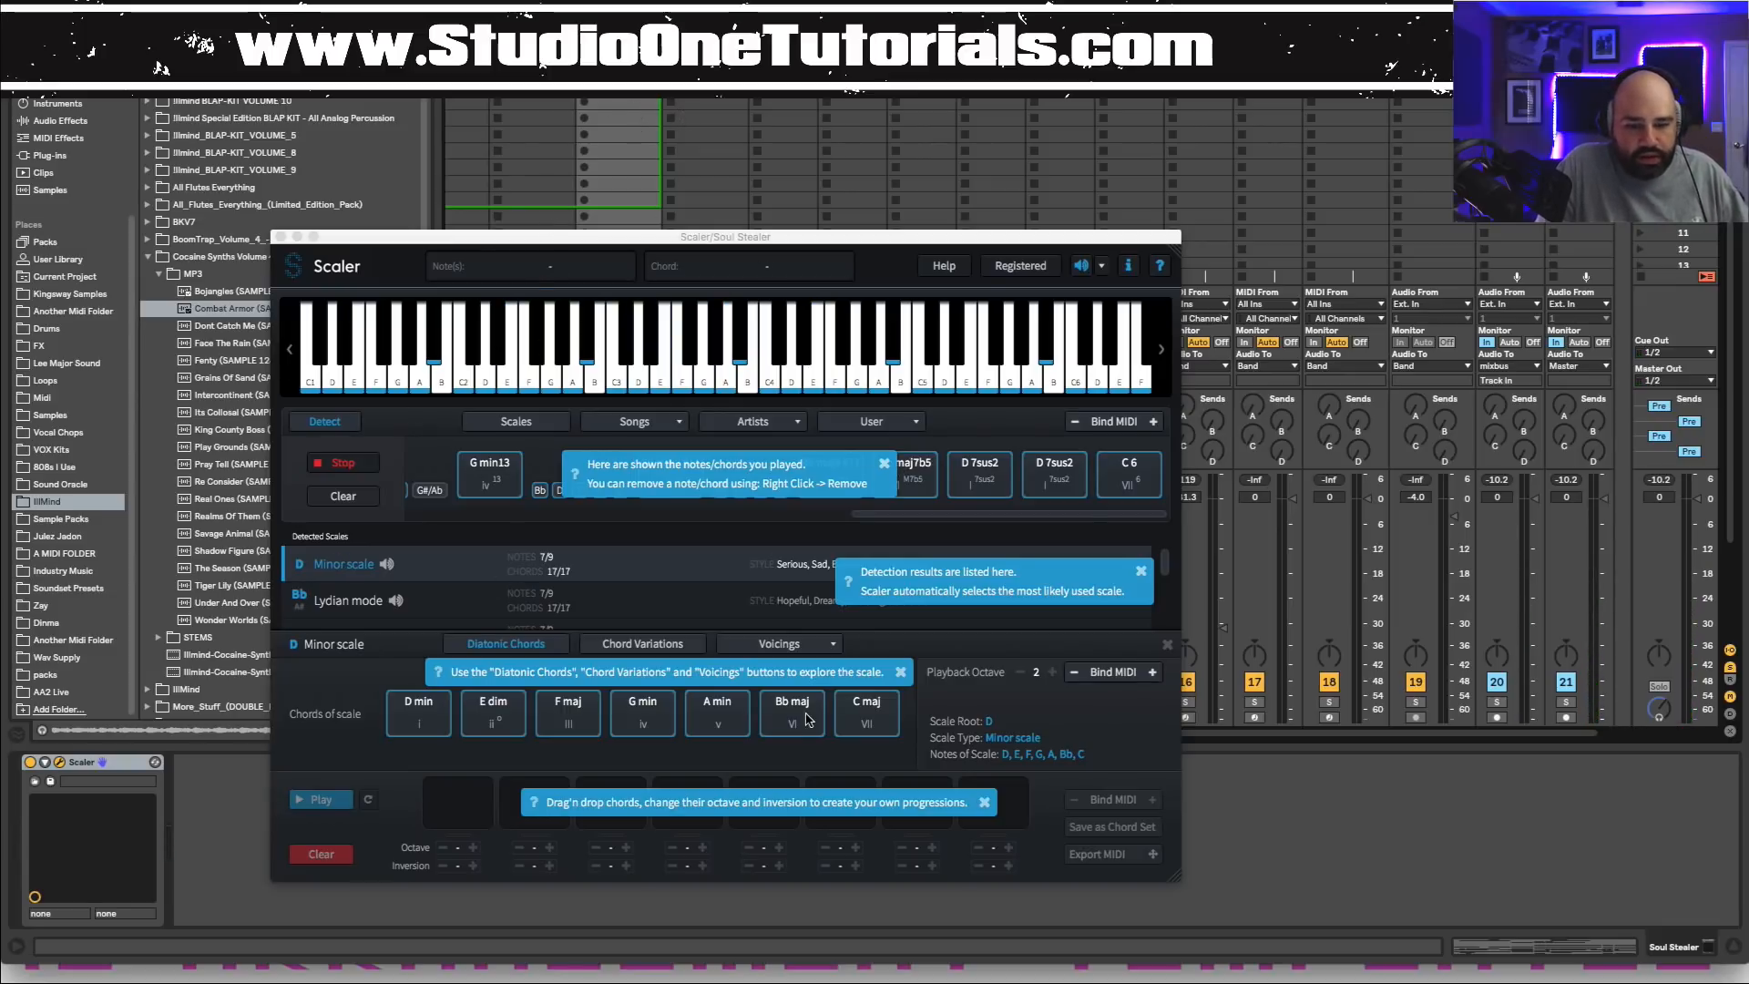
Dismiss the help hints in Scaler and stop the chord detection.
click(984, 803)
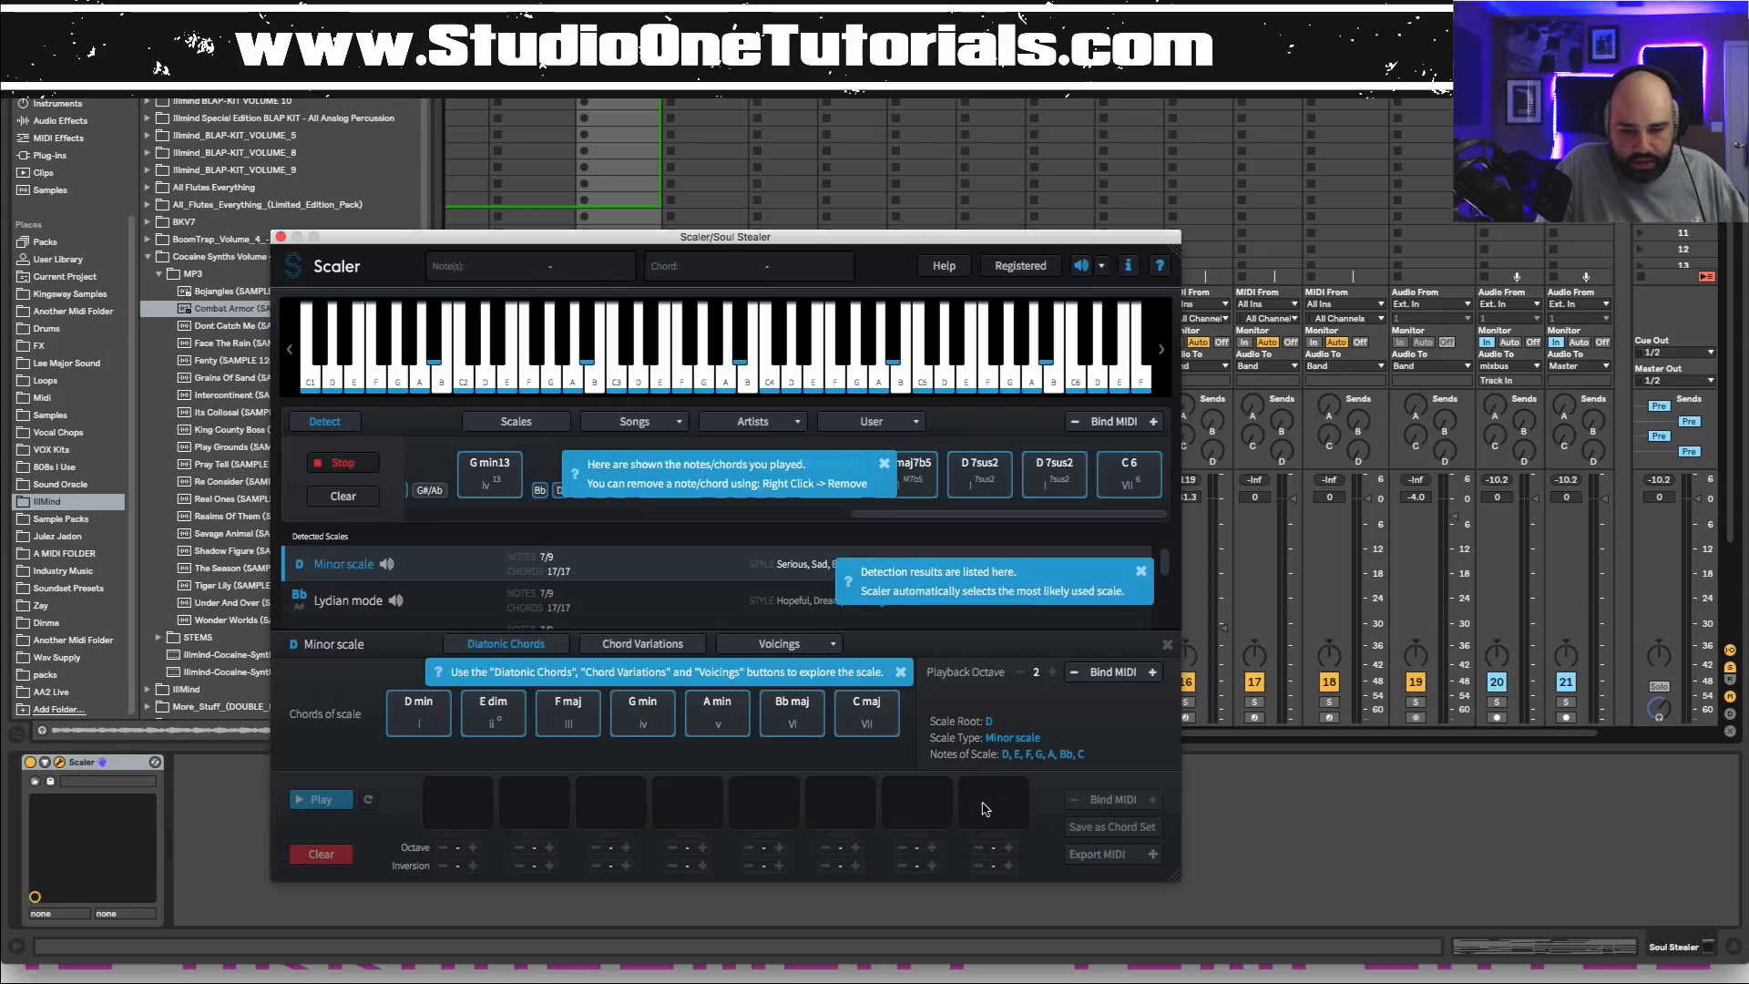
click(900, 672)
click(1141, 571)
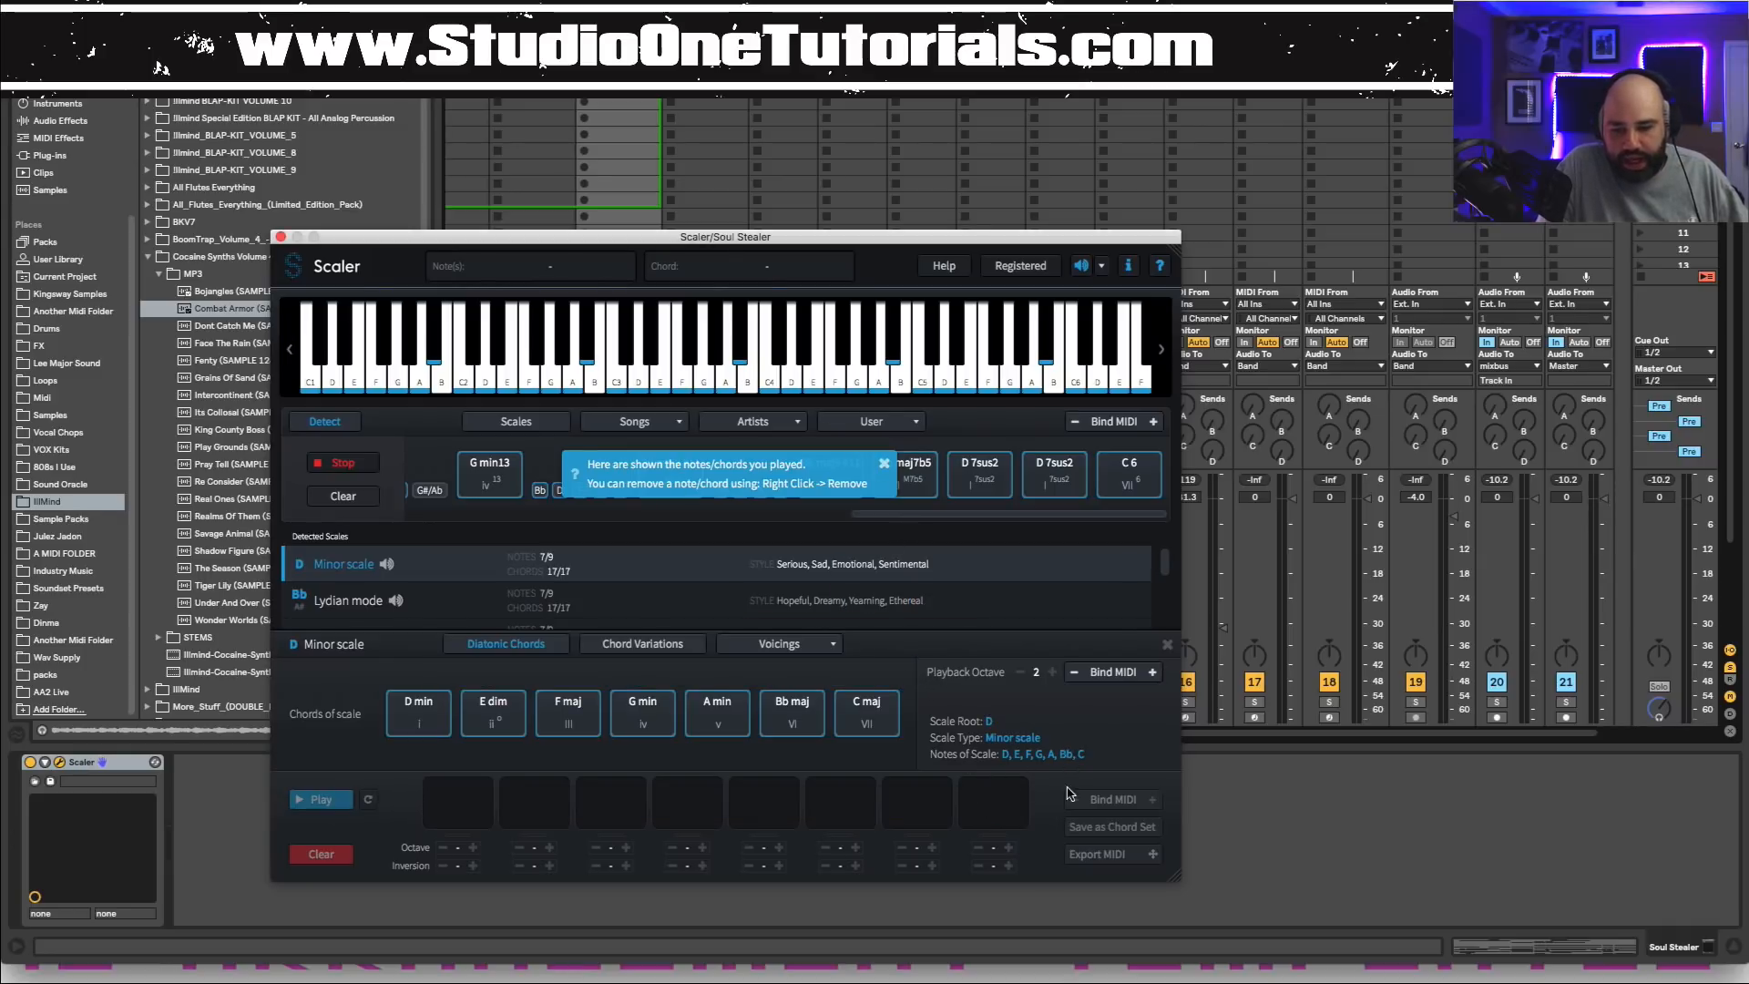
click(884, 465)
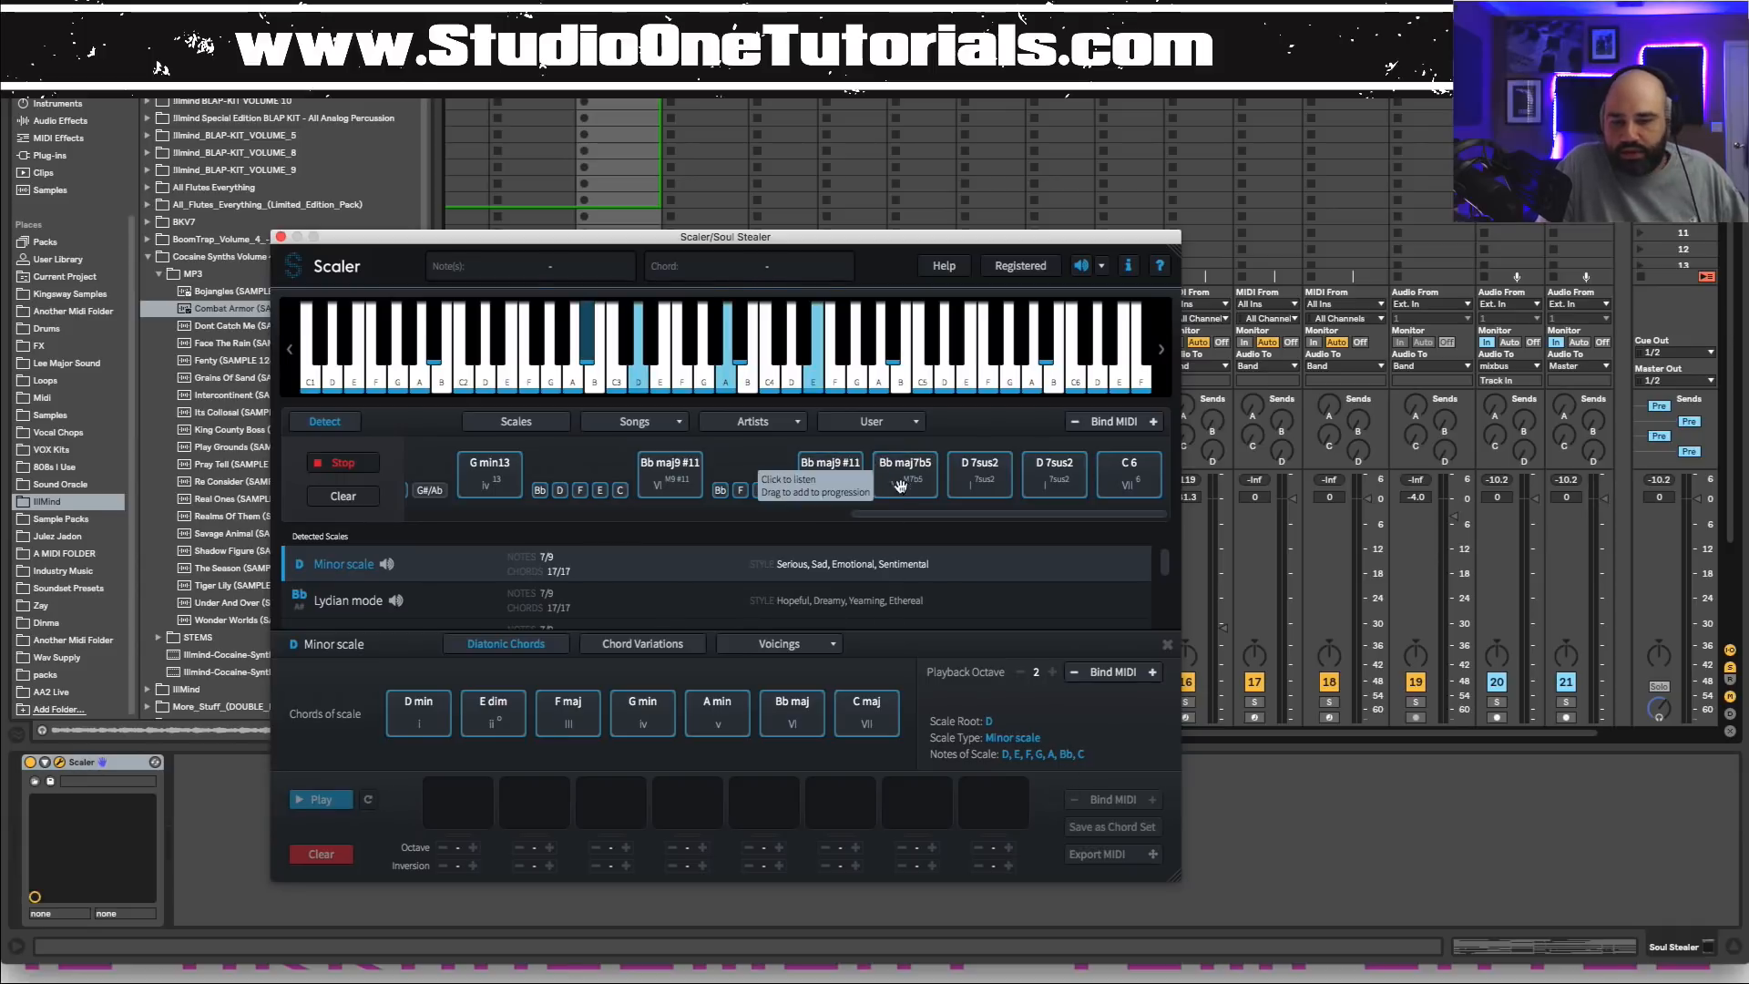
drag(907, 515, 303, 513)
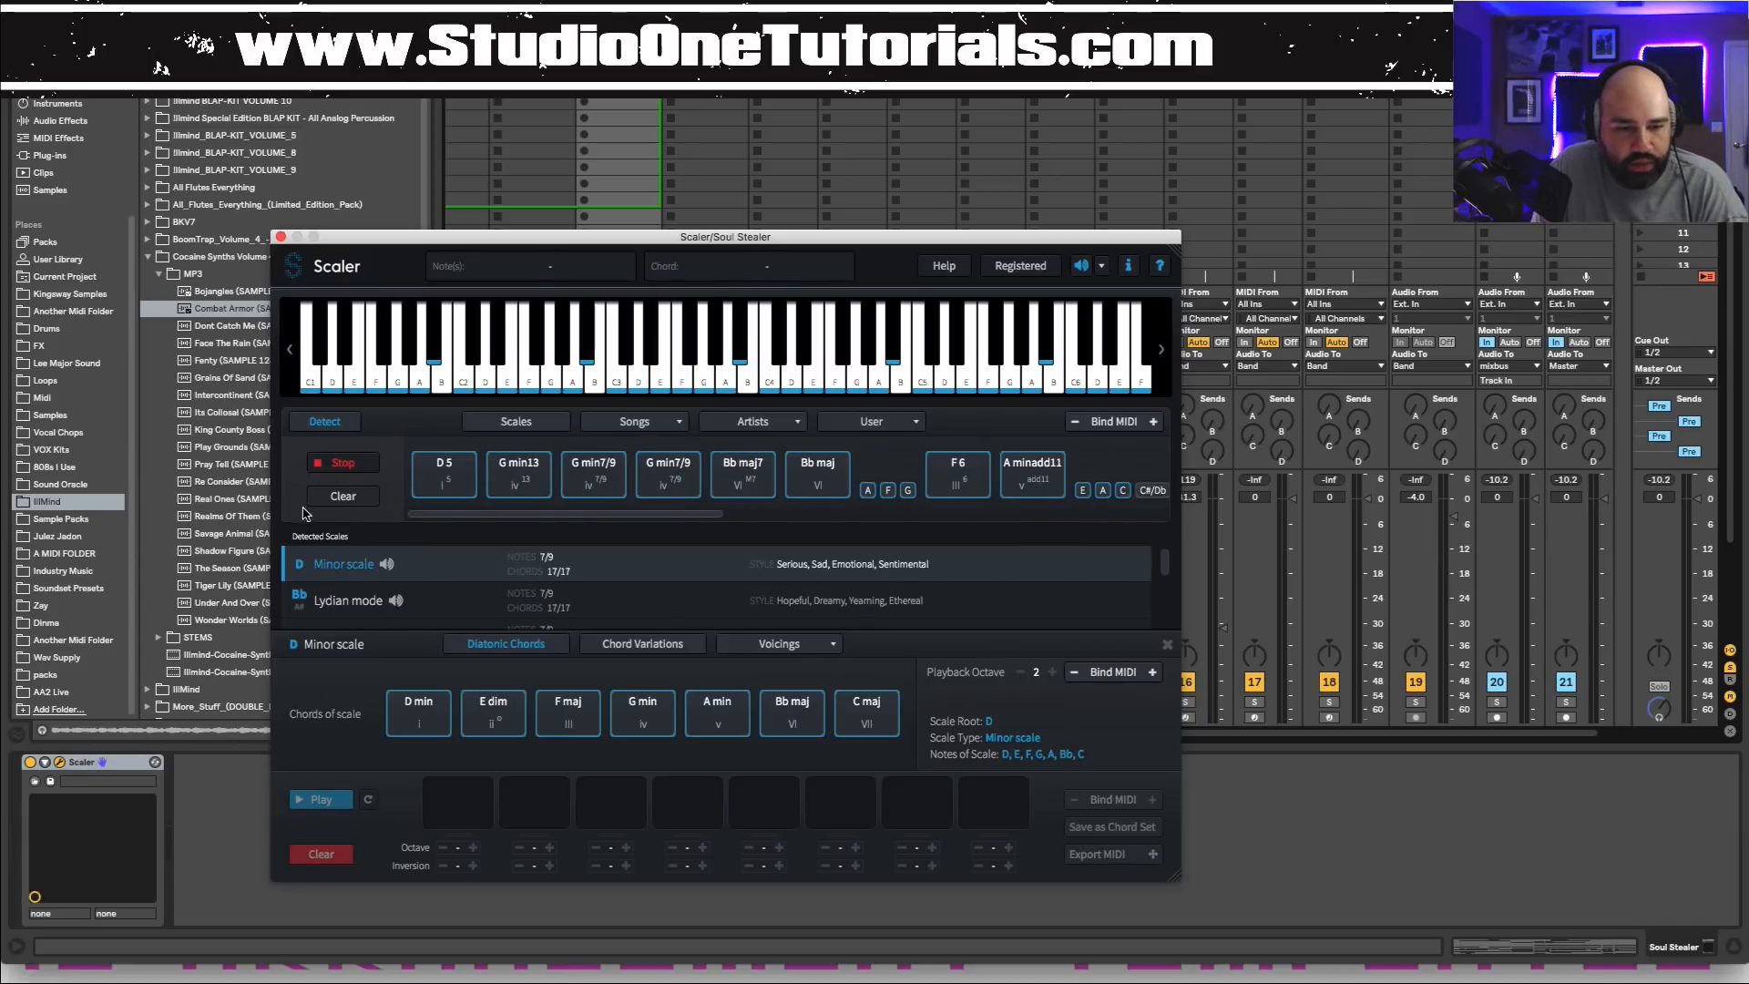
click(440, 473)
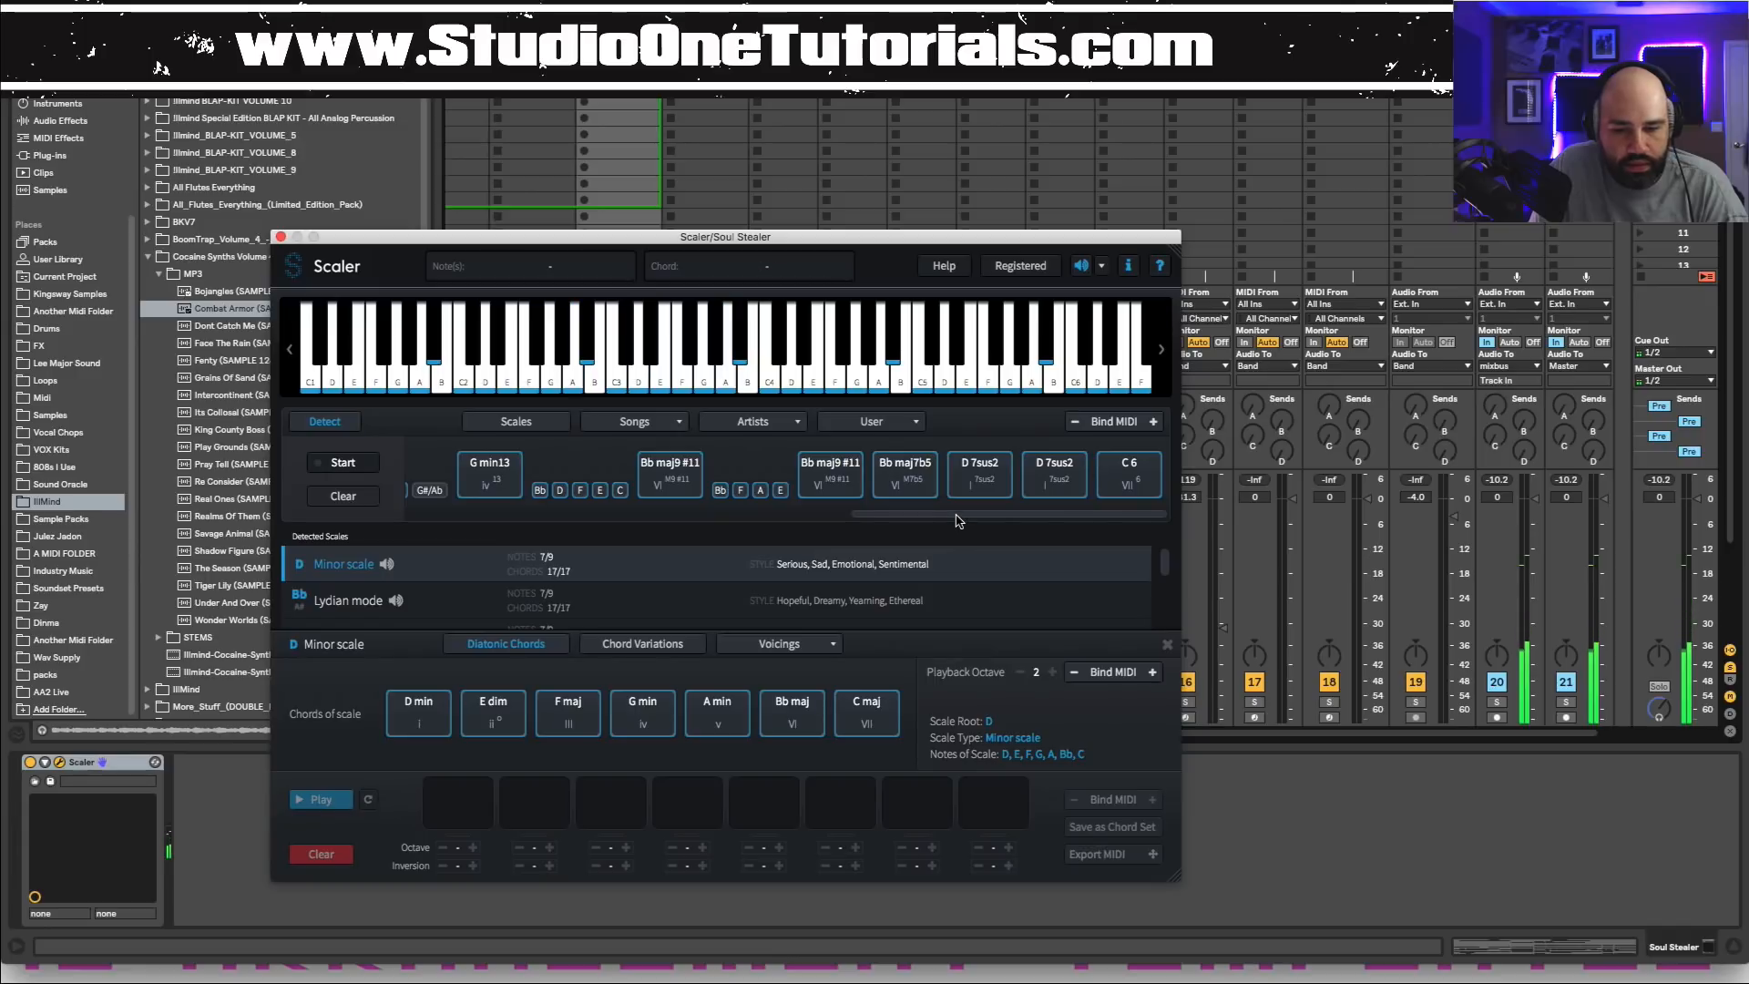
Audition the detected chords from D 5 through A minadd11 to compare them for a progression.
drag(953, 515, 410, 514)
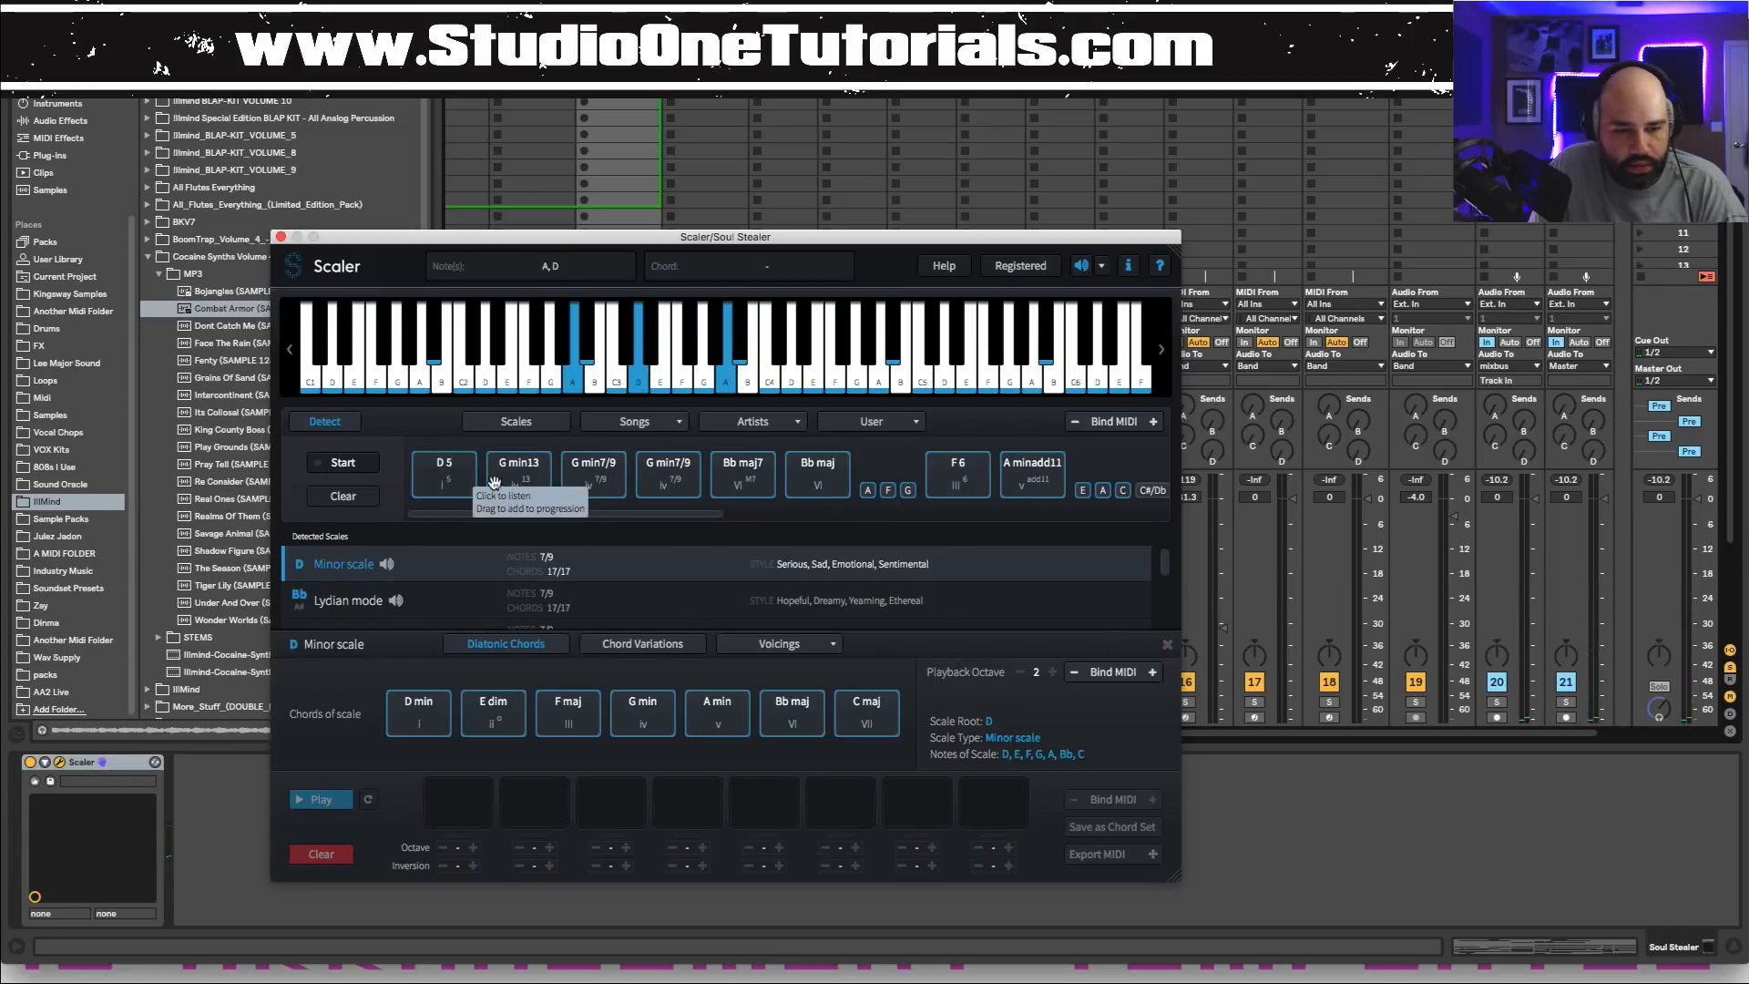
click(534, 482)
click(604, 484)
click(687, 490)
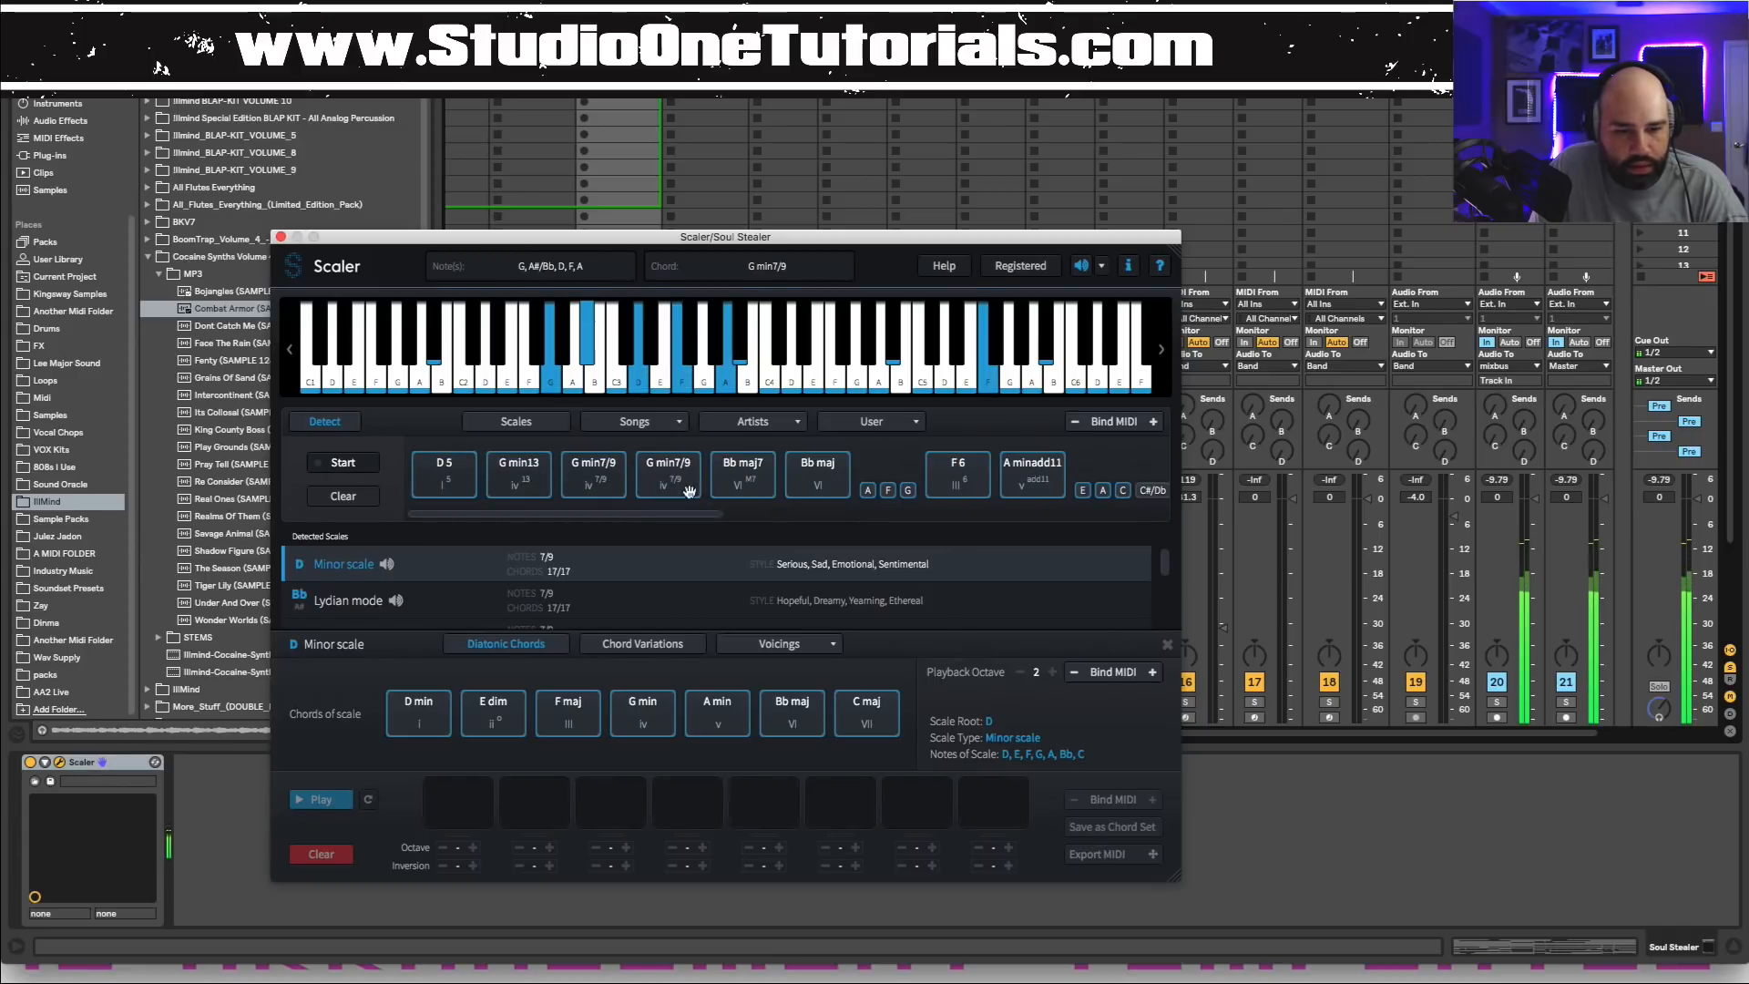
click(730, 476)
click(804, 475)
click(652, 474)
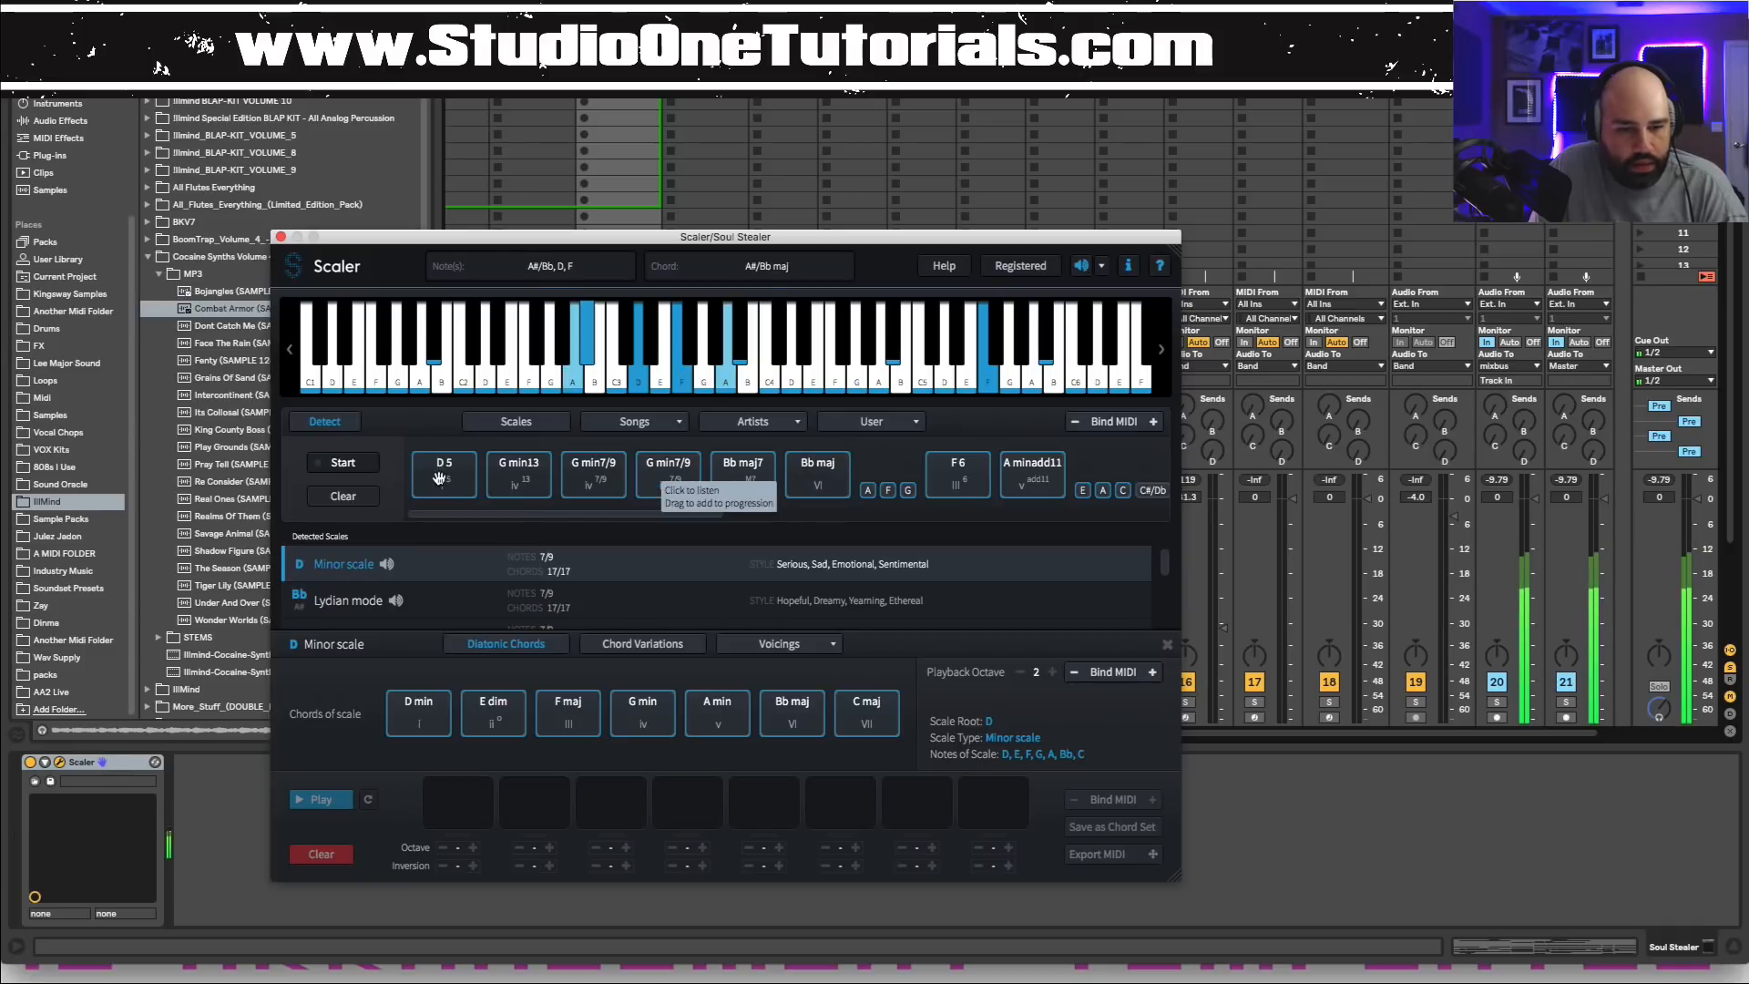
click(440, 474)
click(668, 473)
click(742, 473)
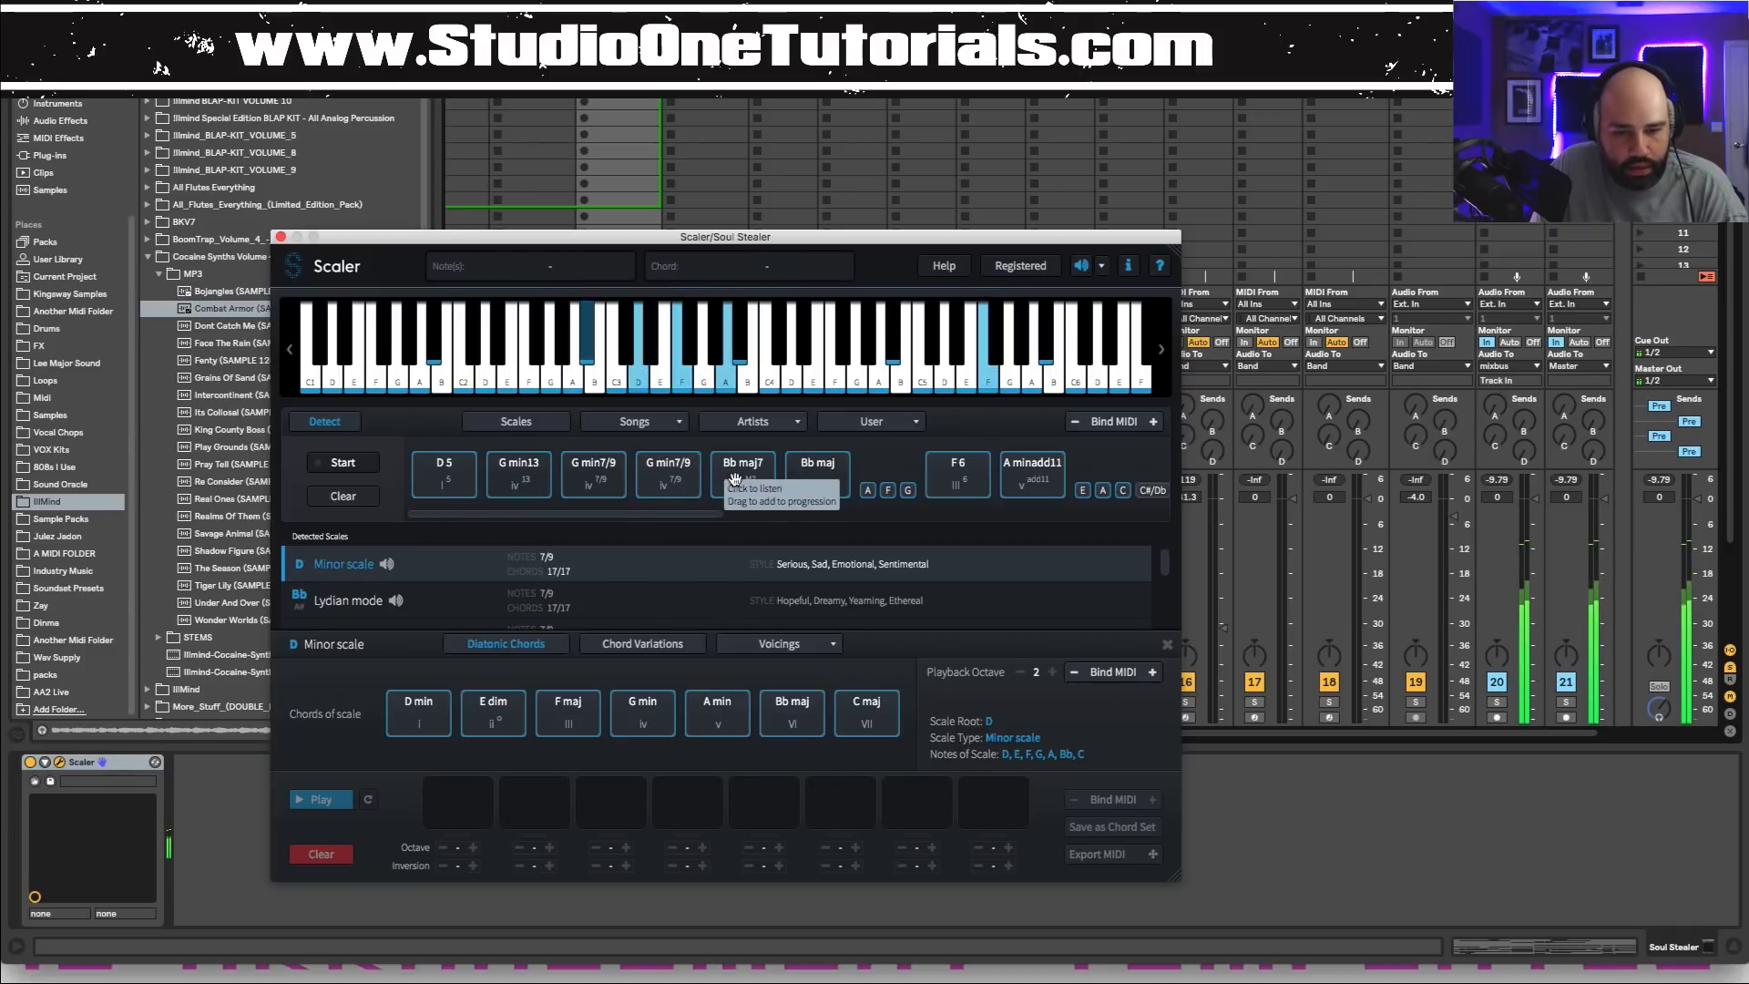
click(945, 475)
click(1037, 476)
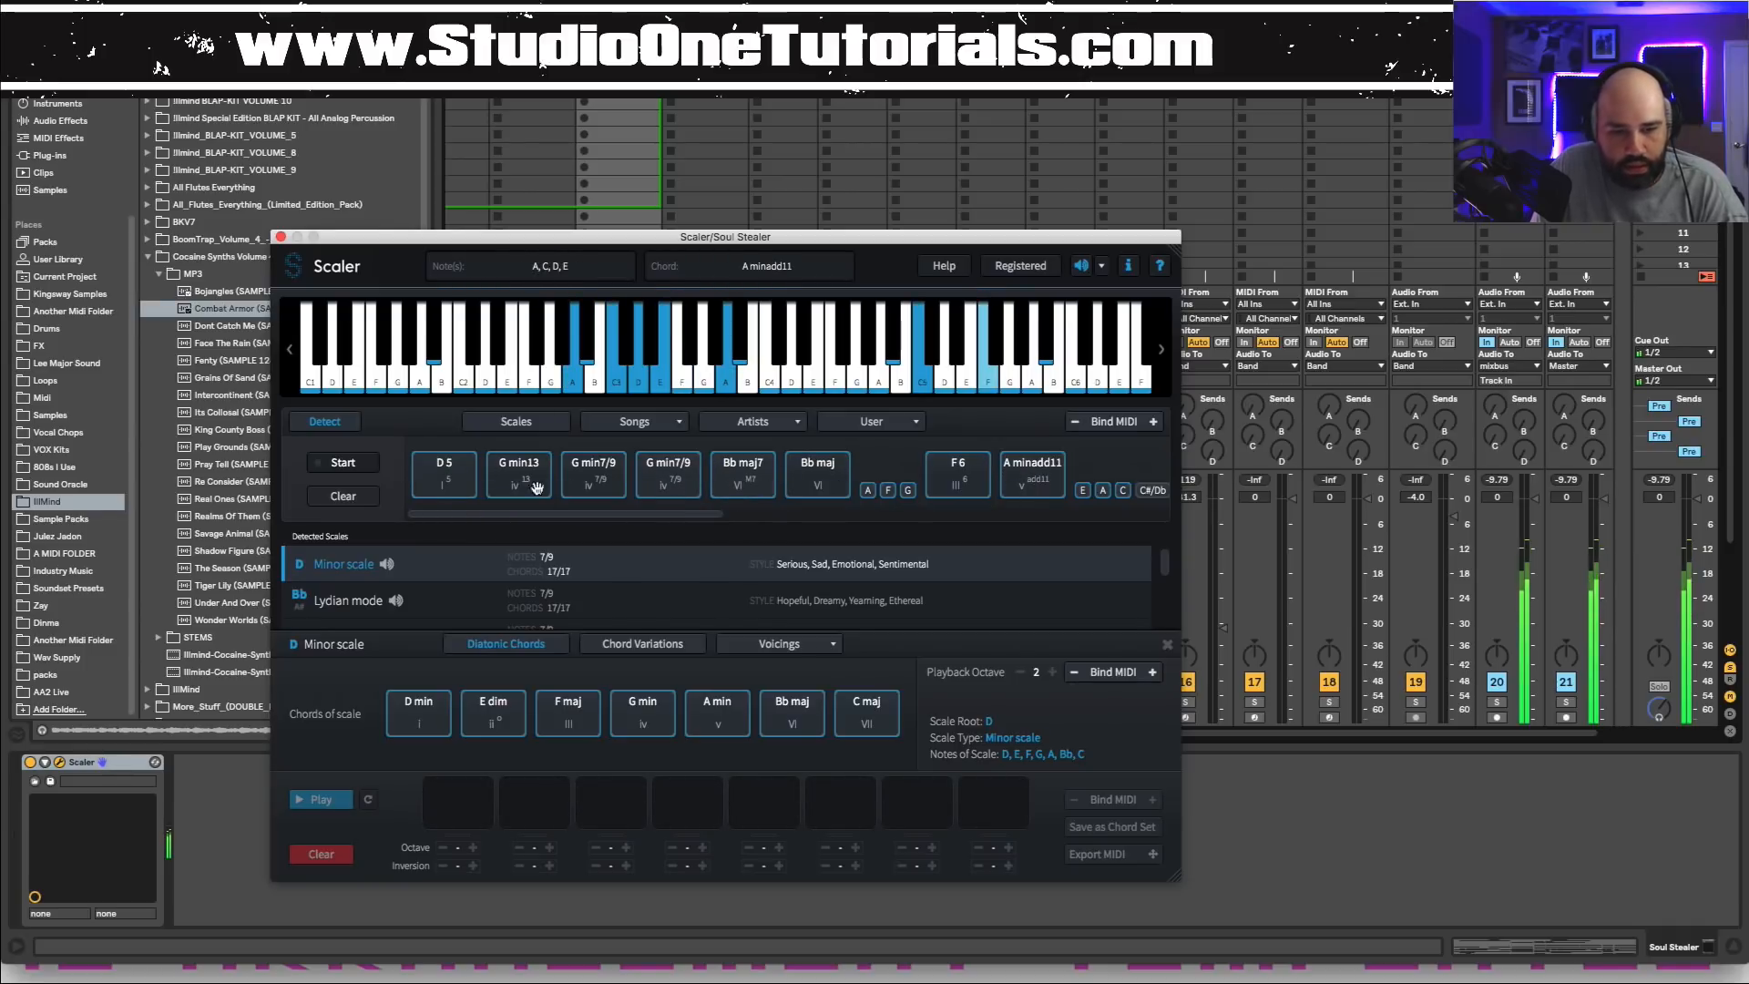
Add D 5 as the first chord of the progression and audition the G min13 and G min7/9 chords.
drag(446, 482, 458, 800)
click(516, 476)
click(463, 815)
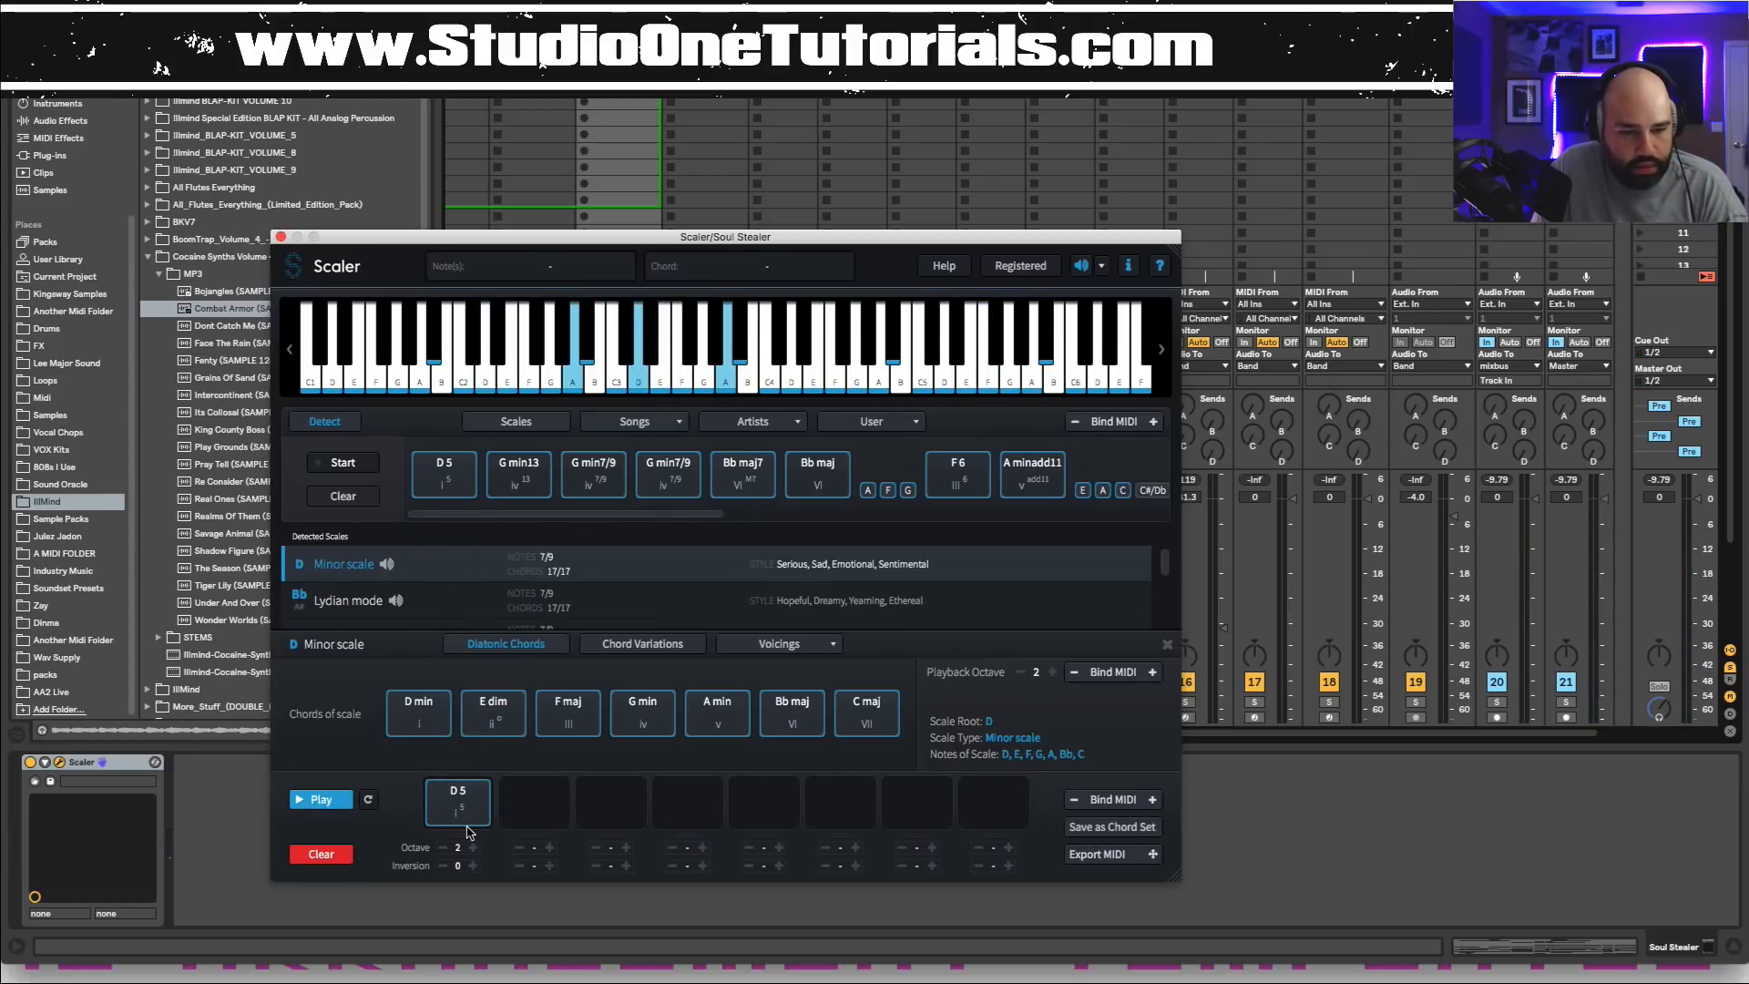
click(515, 492)
click(516, 496)
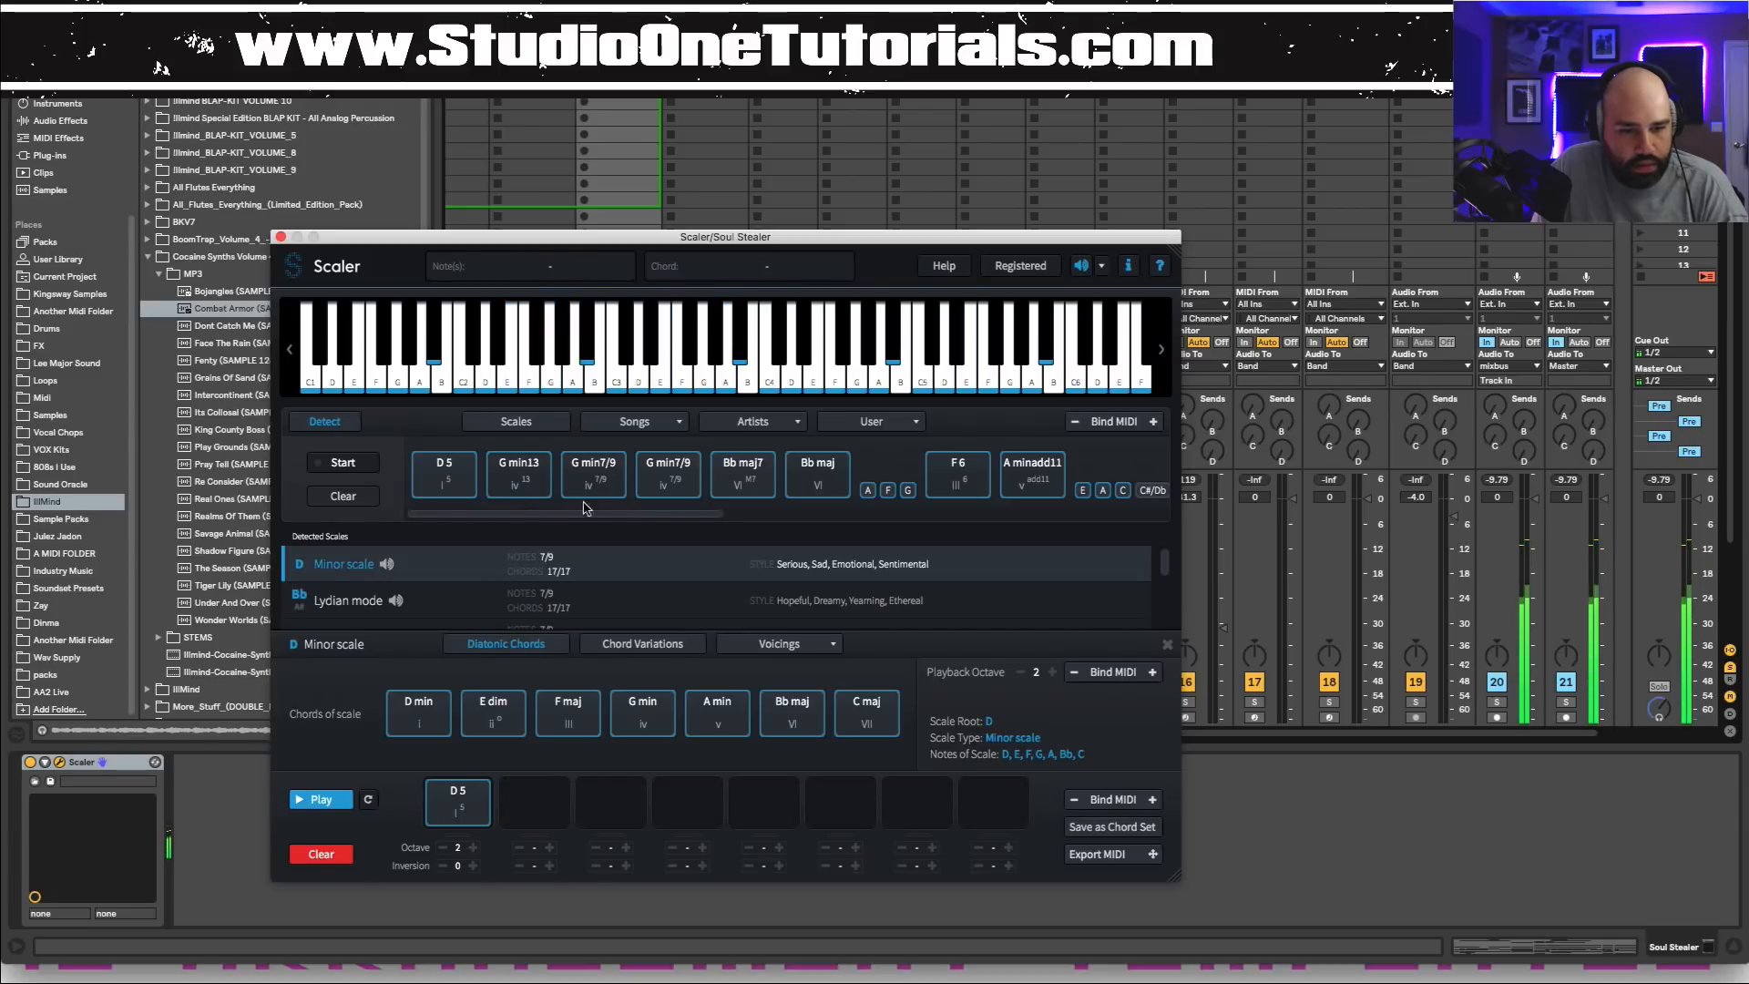
click(600, 473)
click(668, 473)
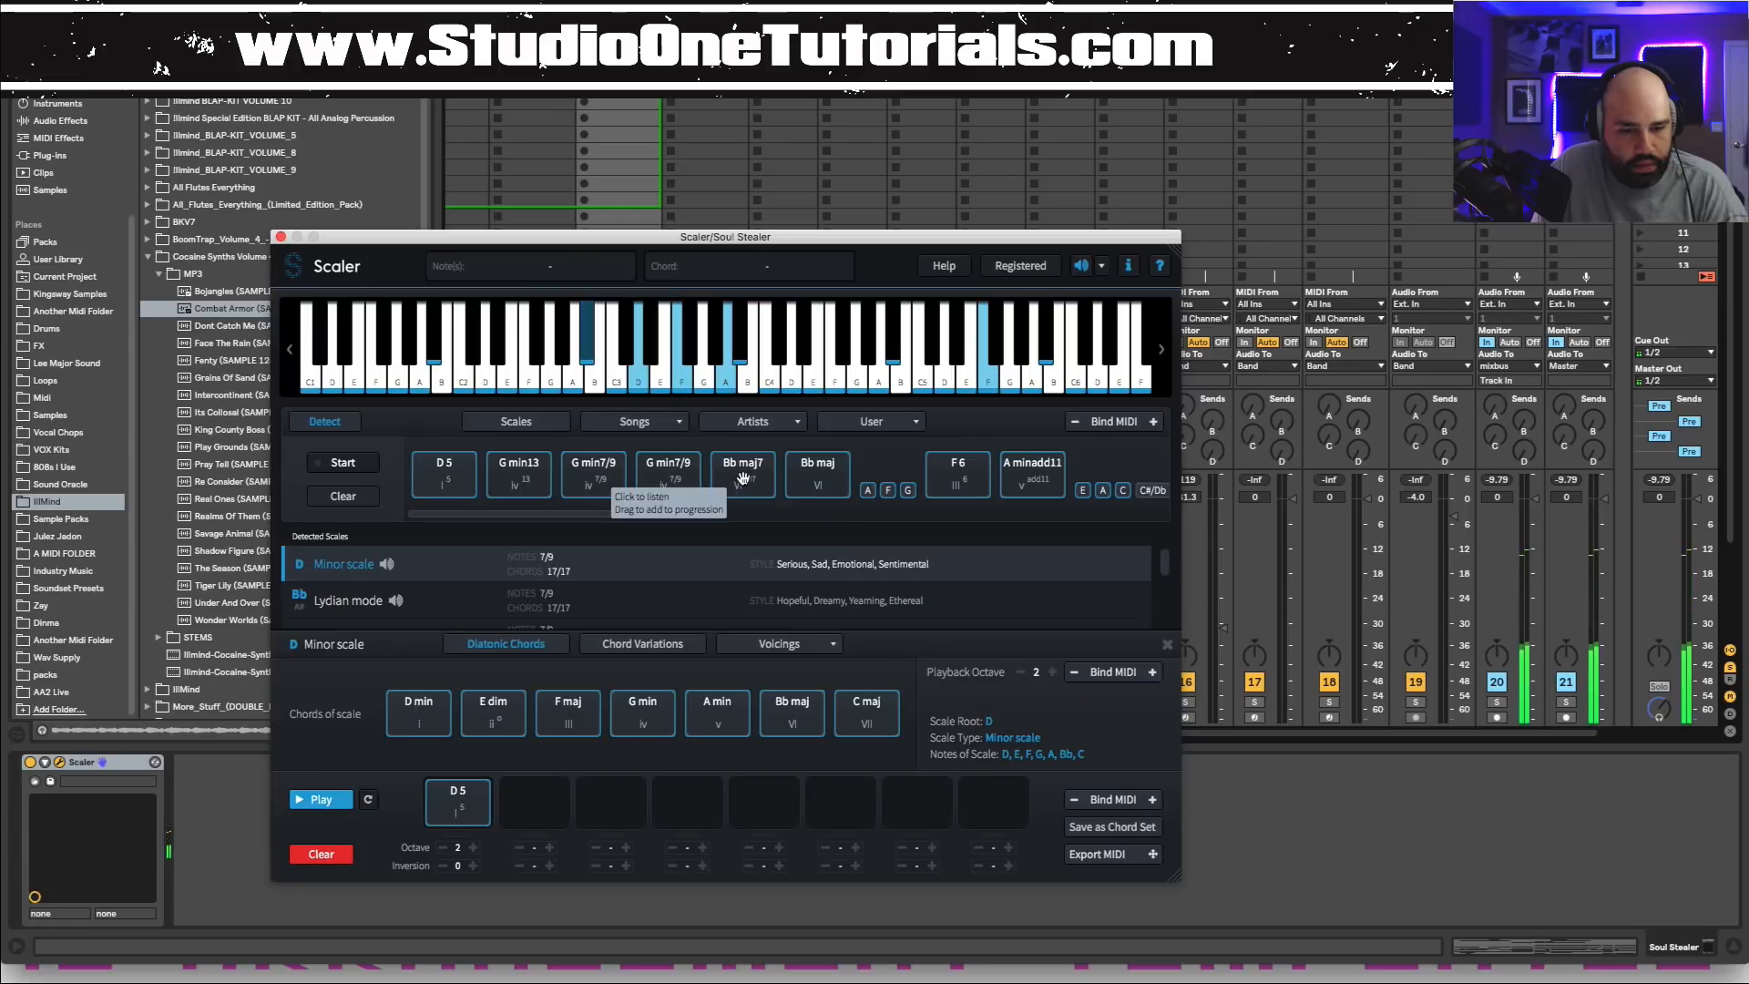
Add Bb maj7, F 6 and A minadd11 as the second to fourth chords and play the progression.
drag(737, 481, 542, 800)
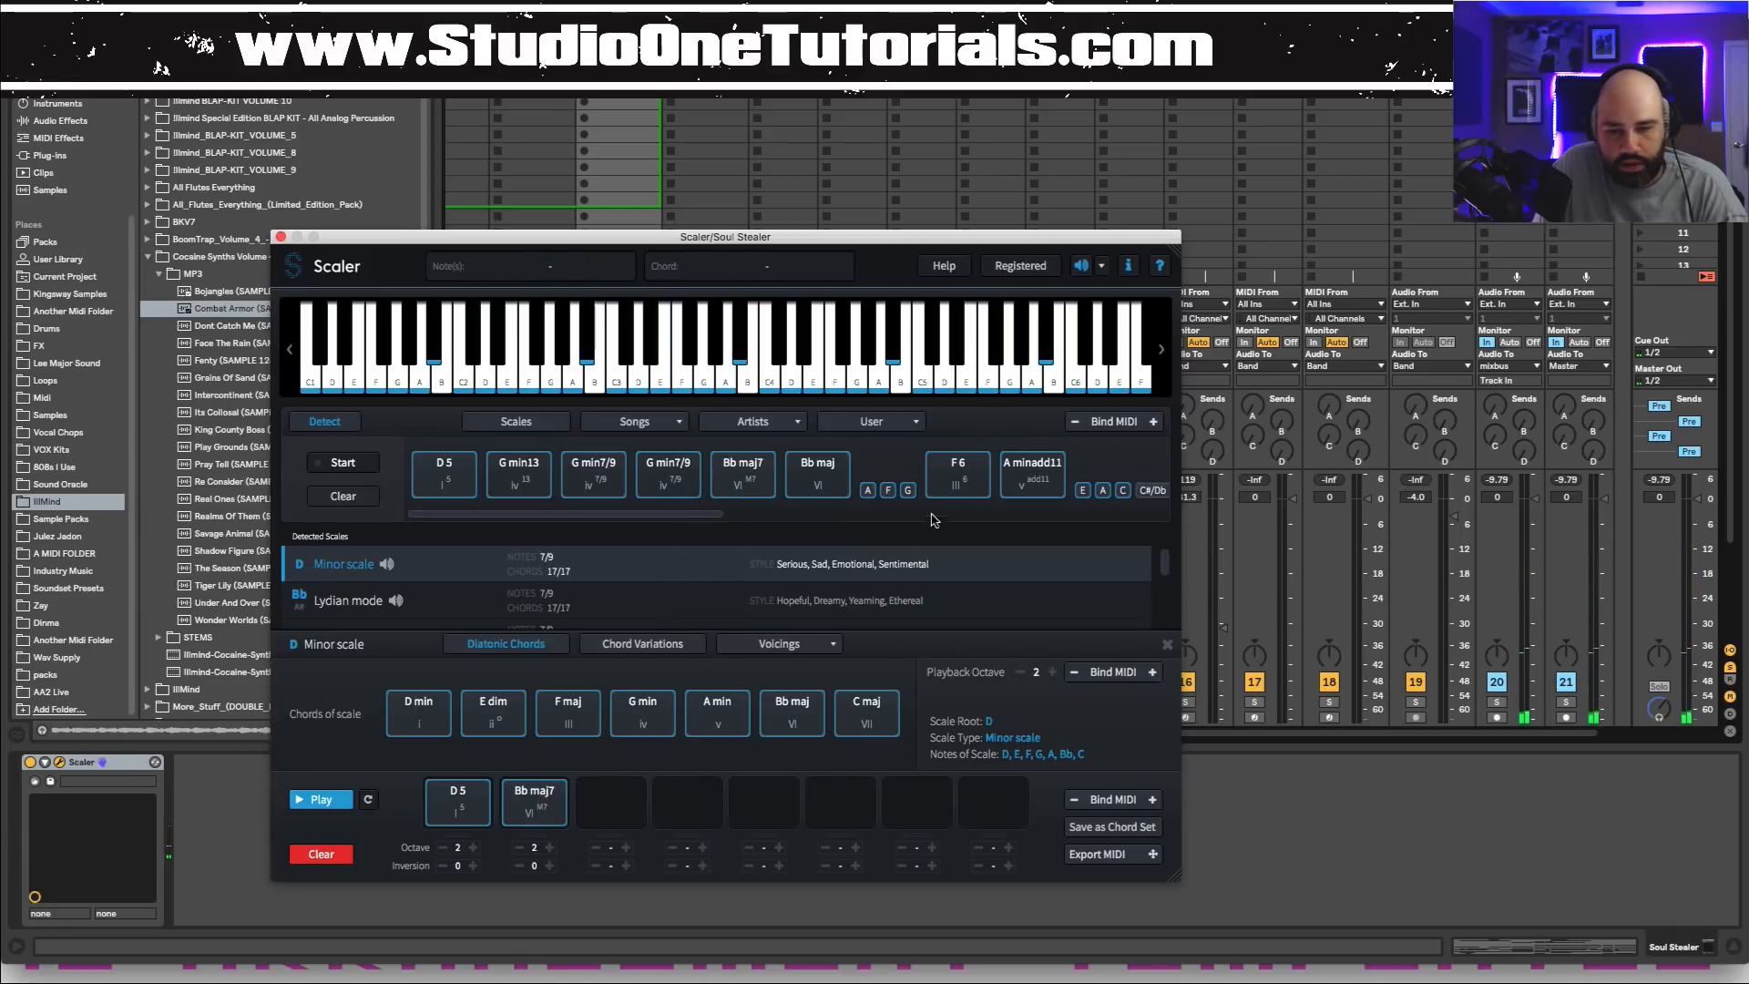
drag(957, 474, 624, 802)
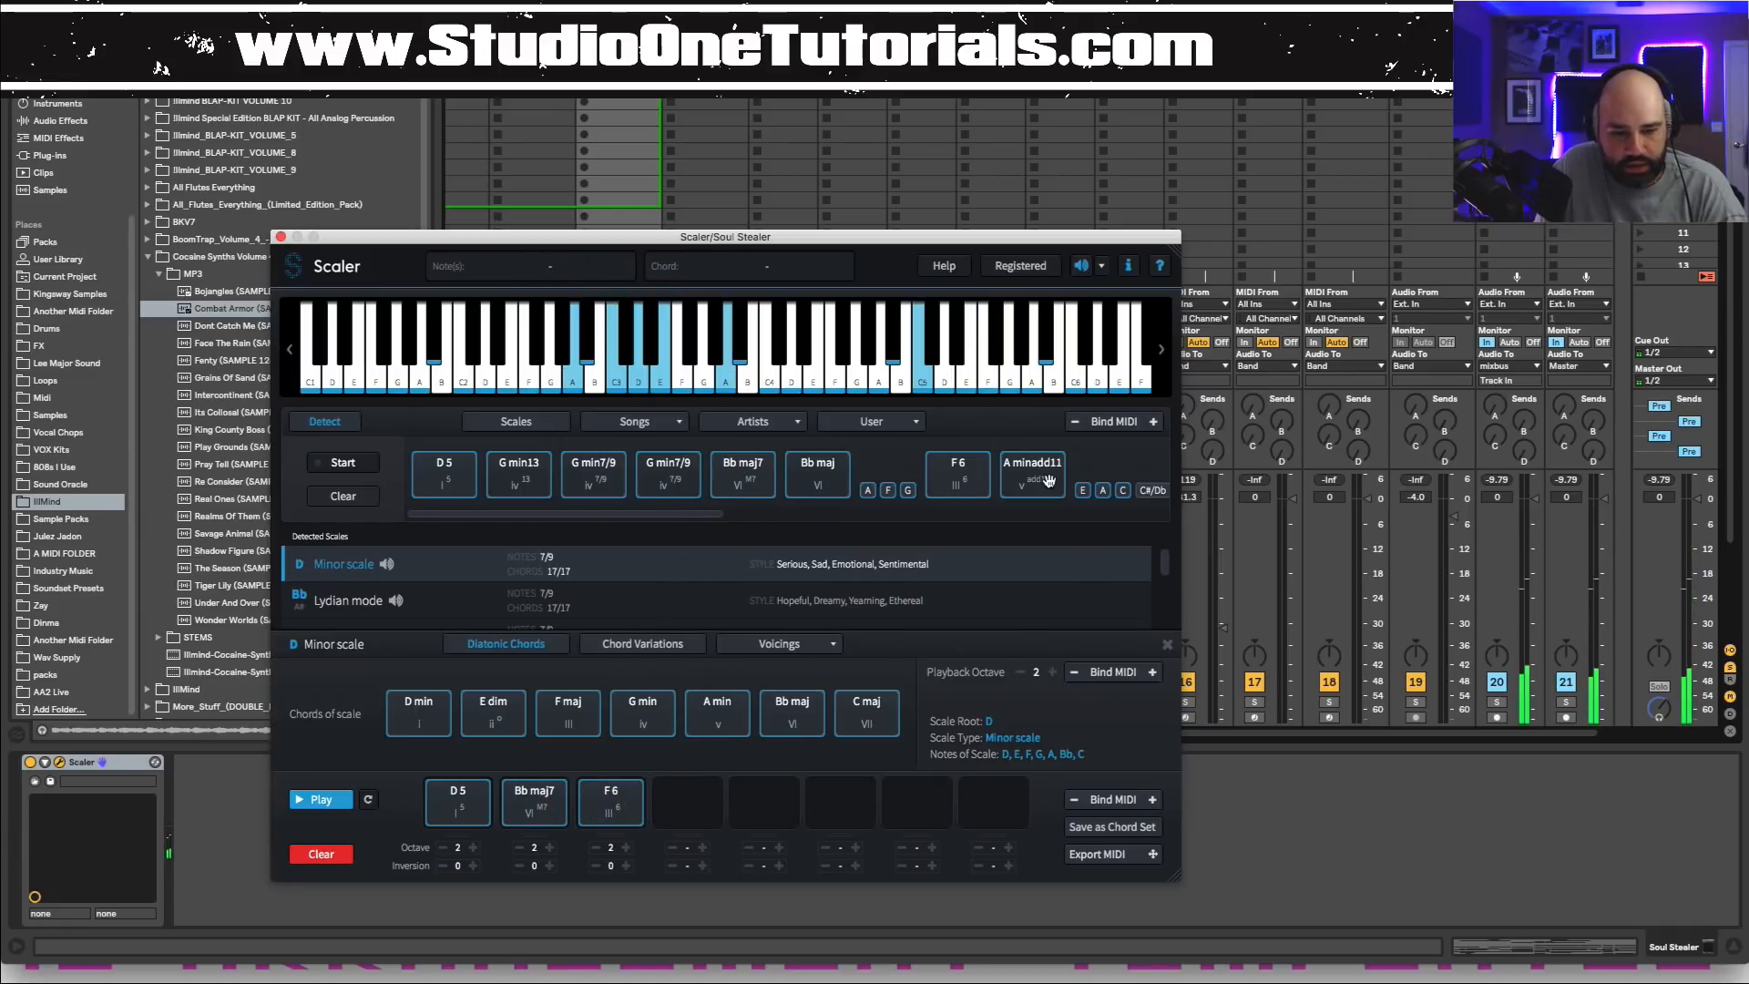
drag(1047, 480, 700, 801)
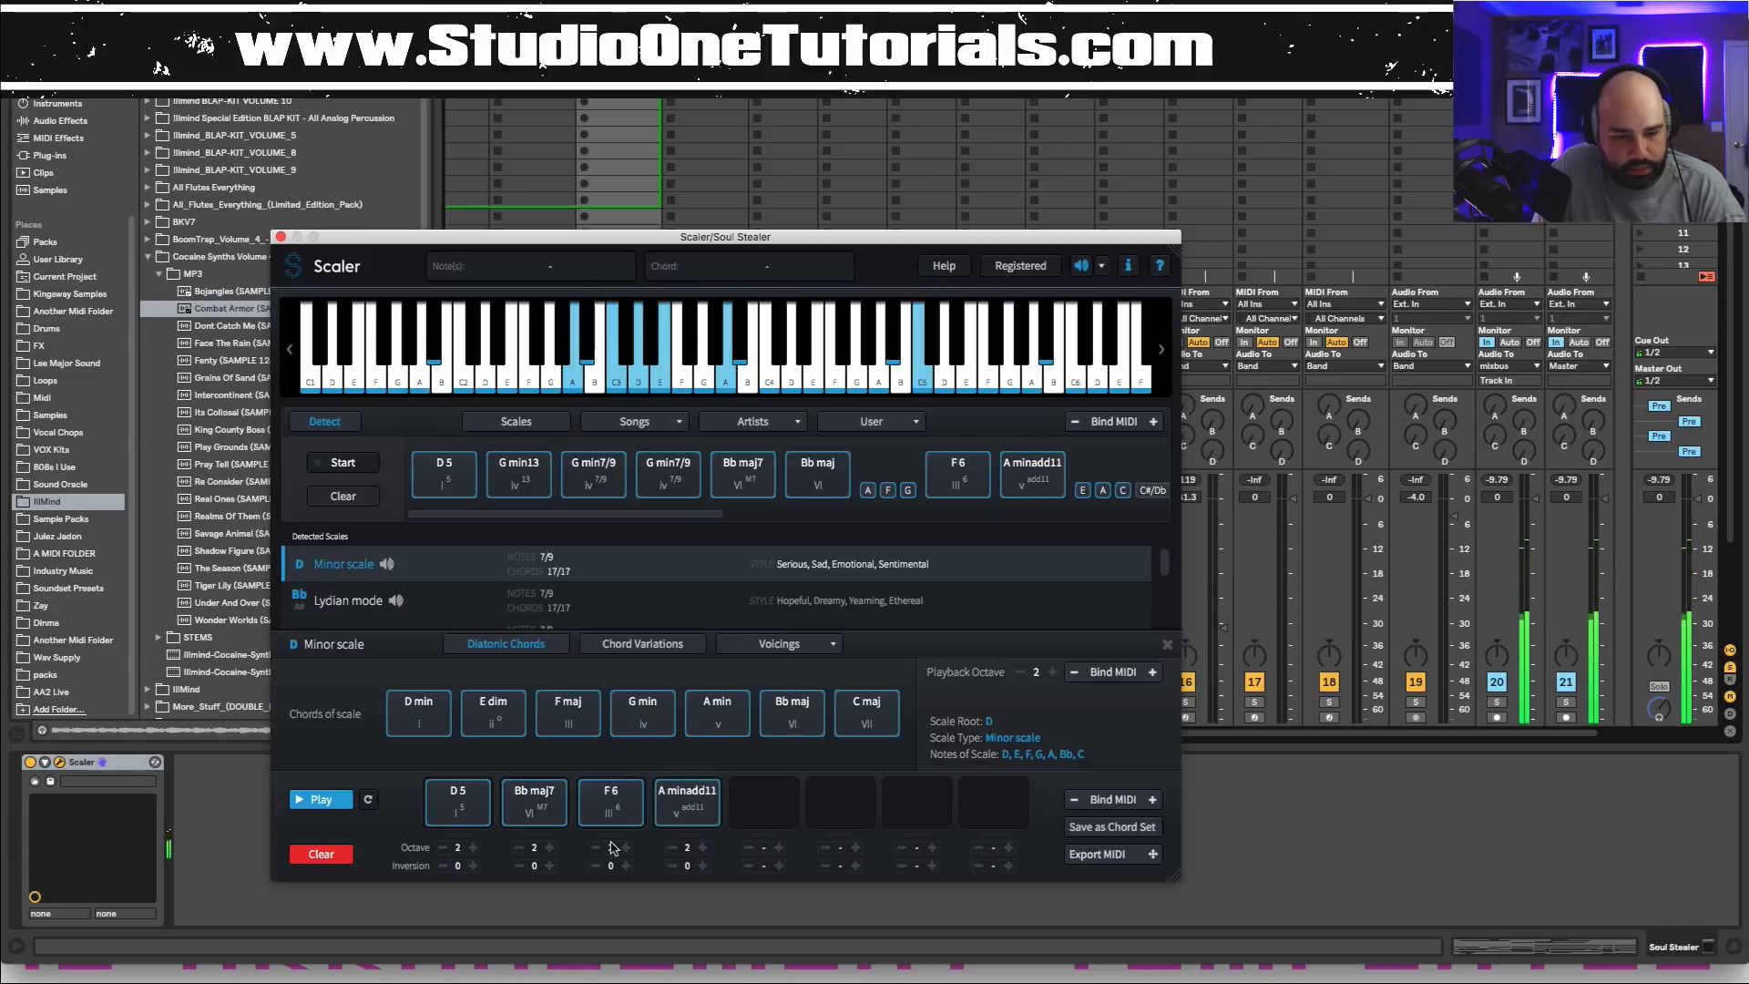
click(335, 807)
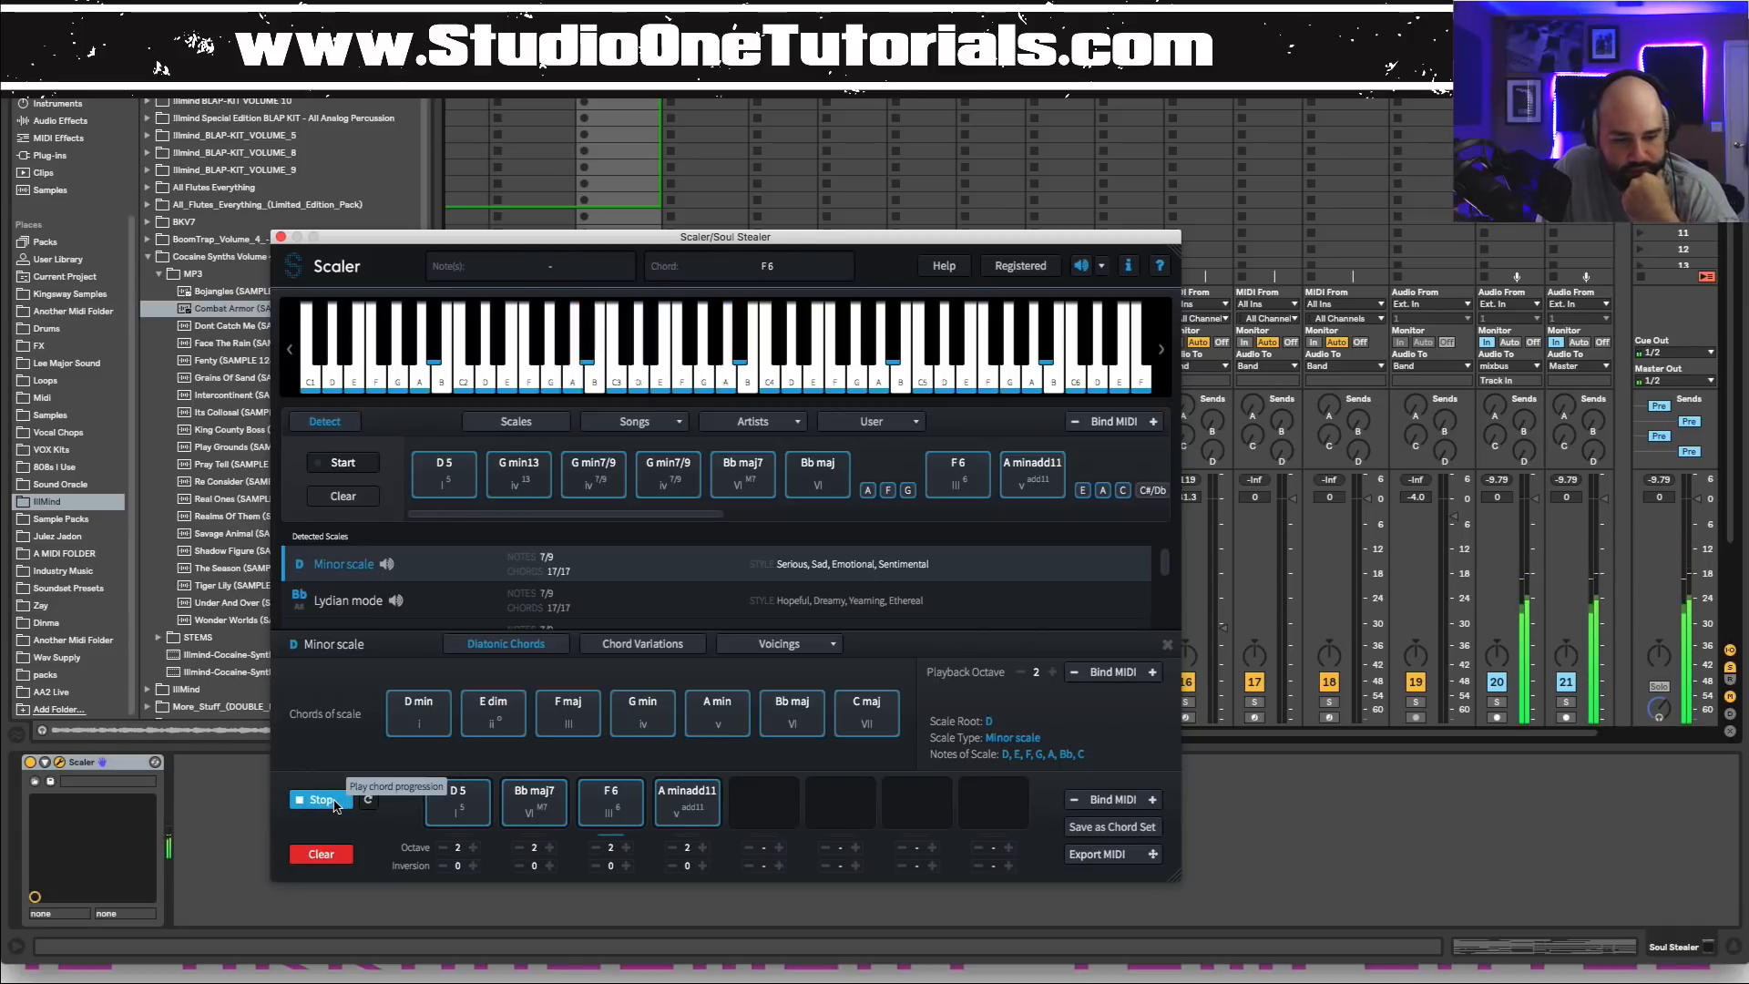
Play the four-chord progression through, stop it, and save it as a chord set named Cocaine Uno.
click(329, 801)
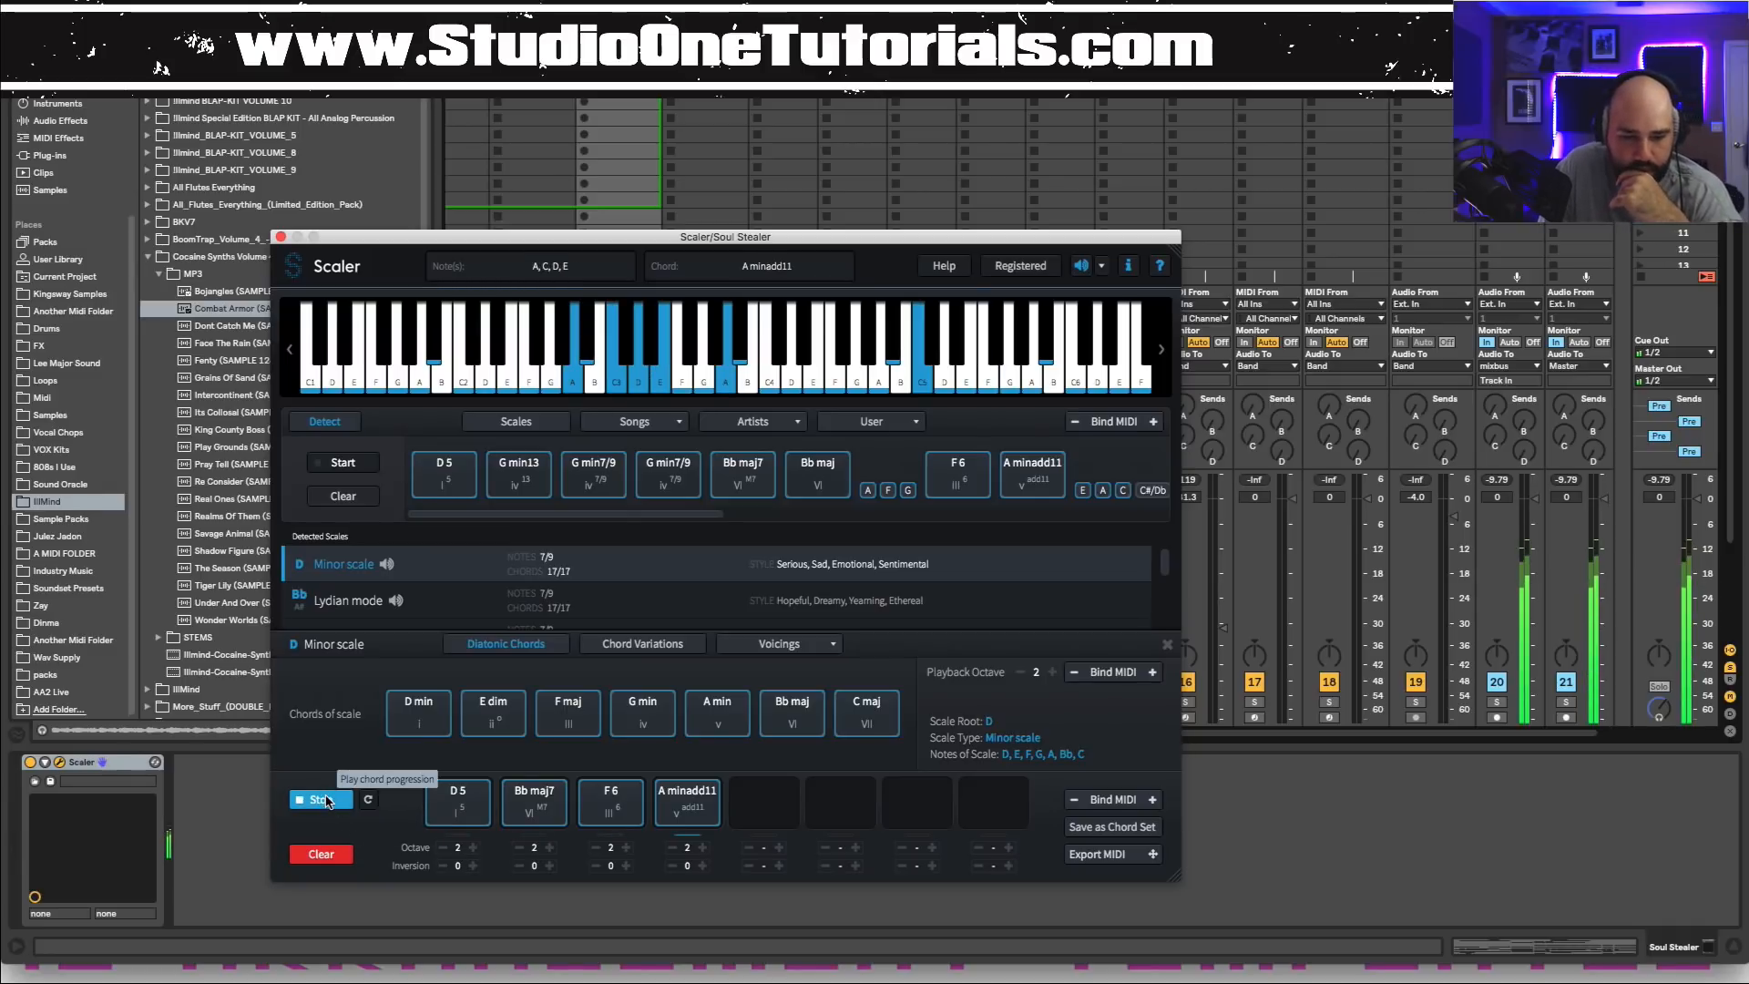
click(321, 799)
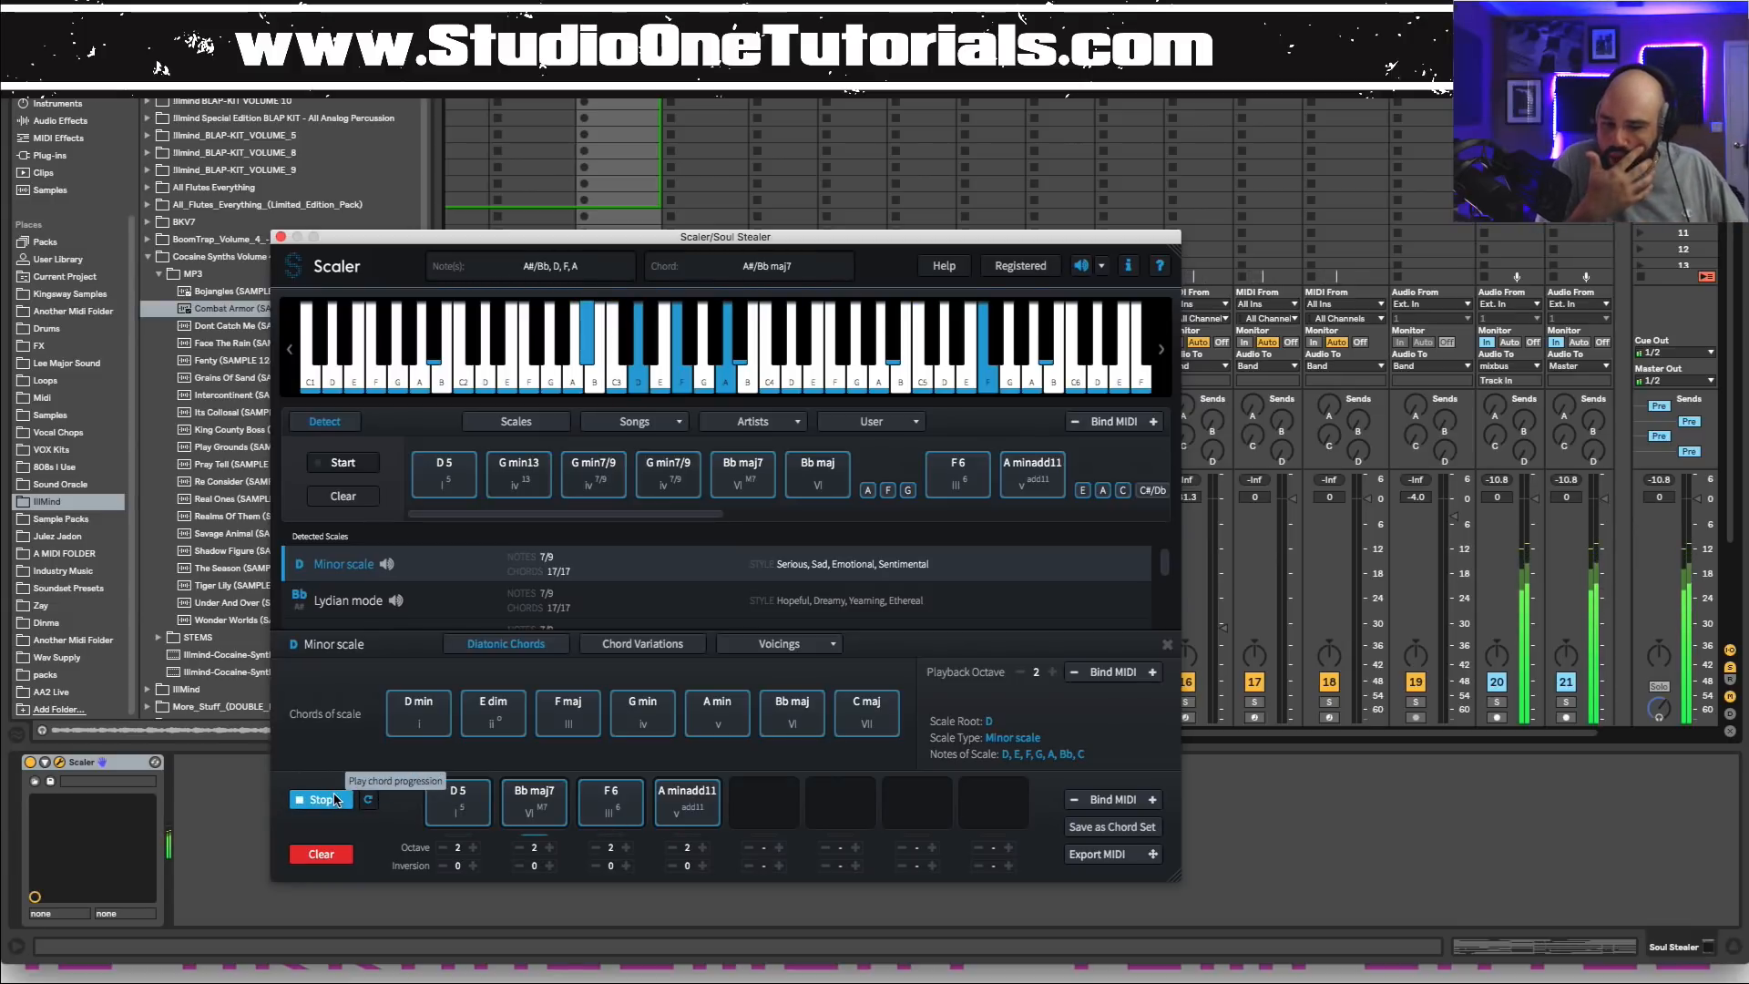
click(343, 800)
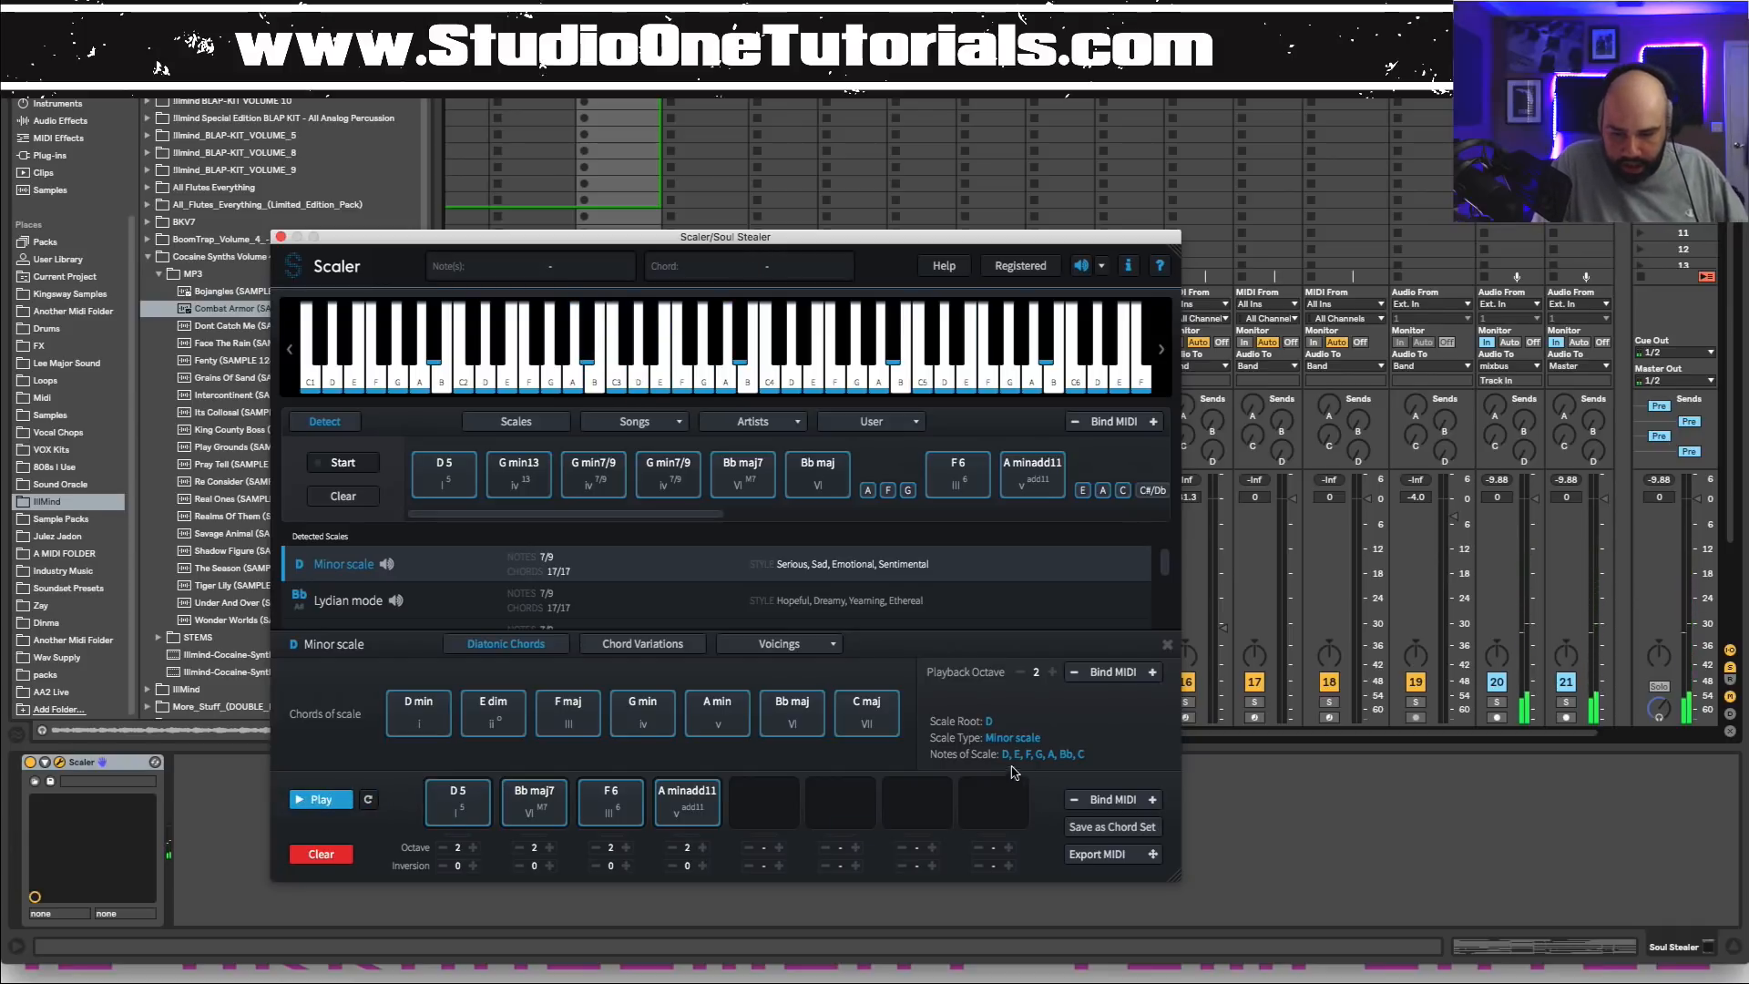
click(1123, 829)
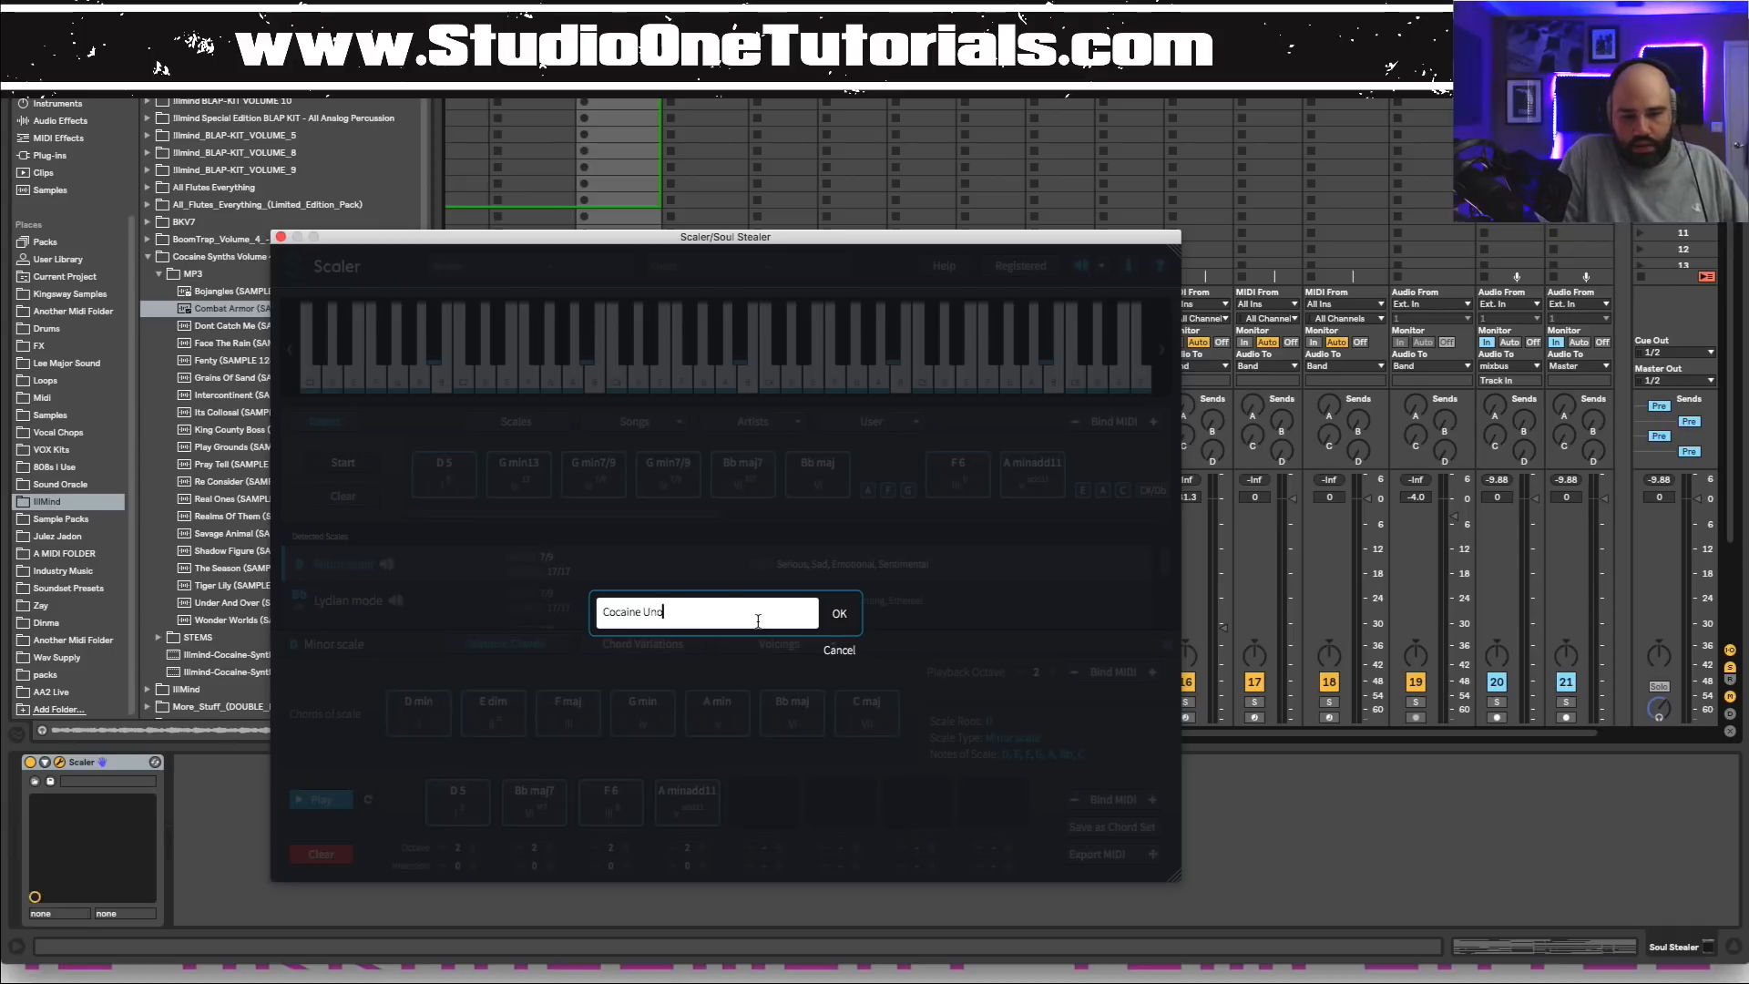
click(840, 615)
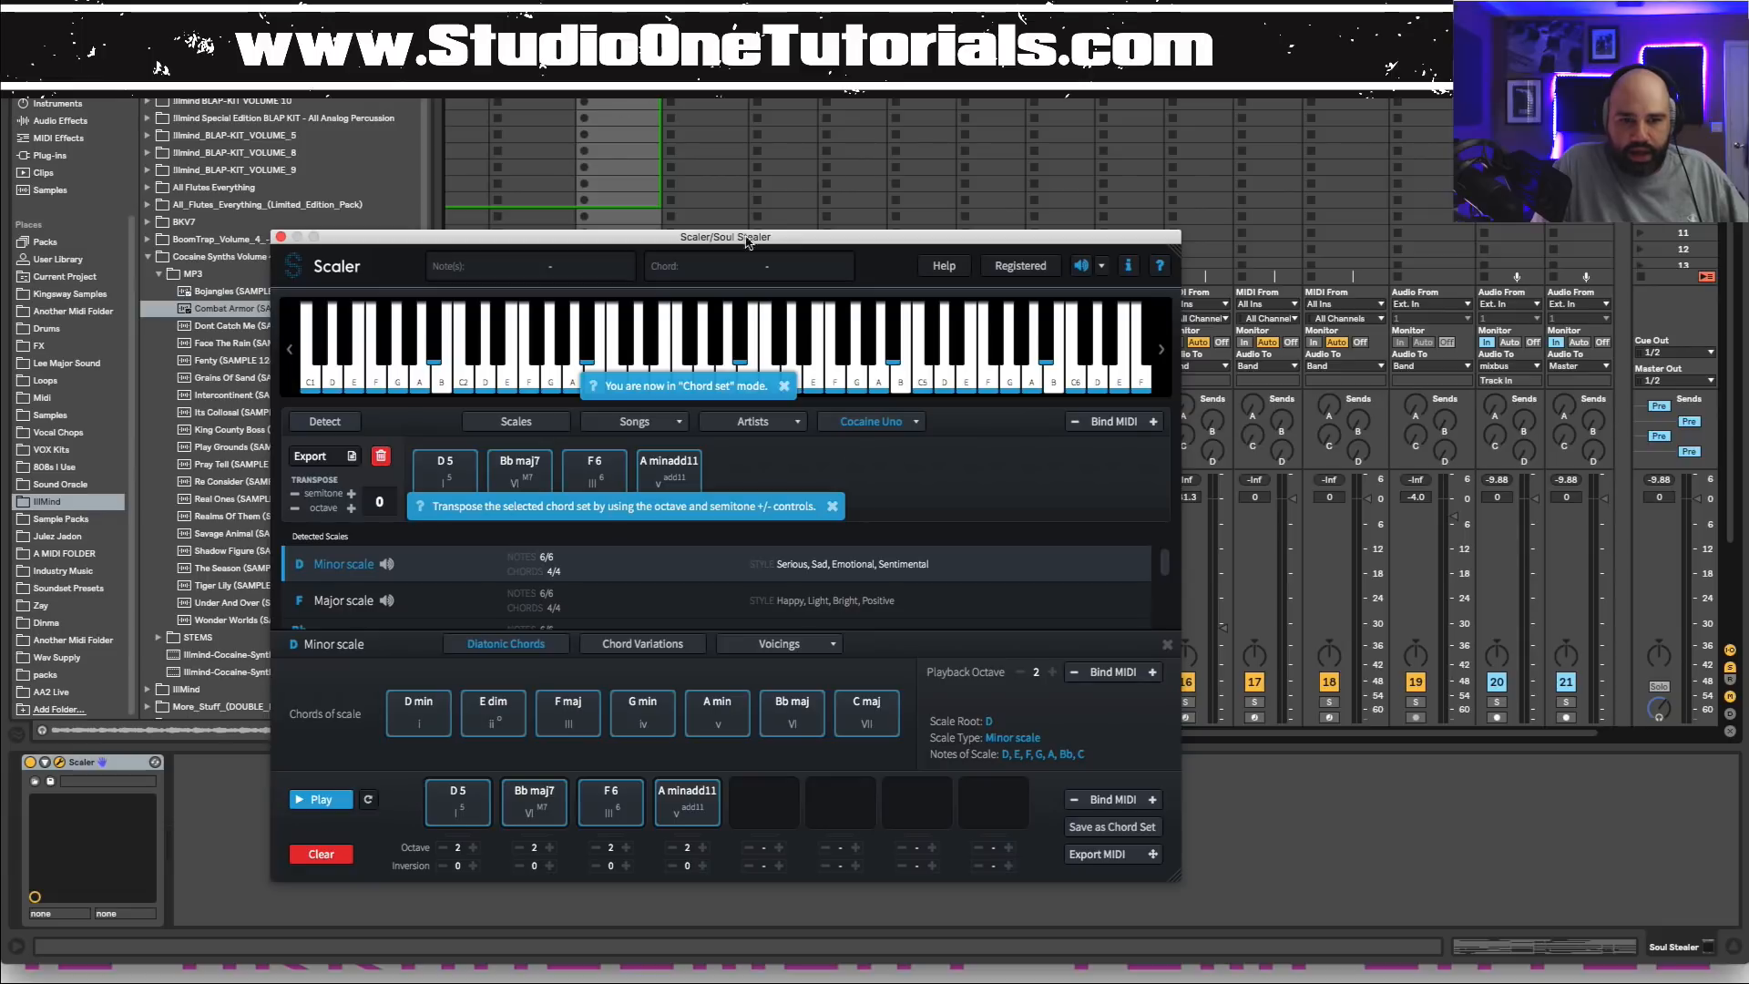
Export the progression as a MIDI clip onto the Omnisphere track, close the Scaler window and open the clip's notes.
click(623, 98)
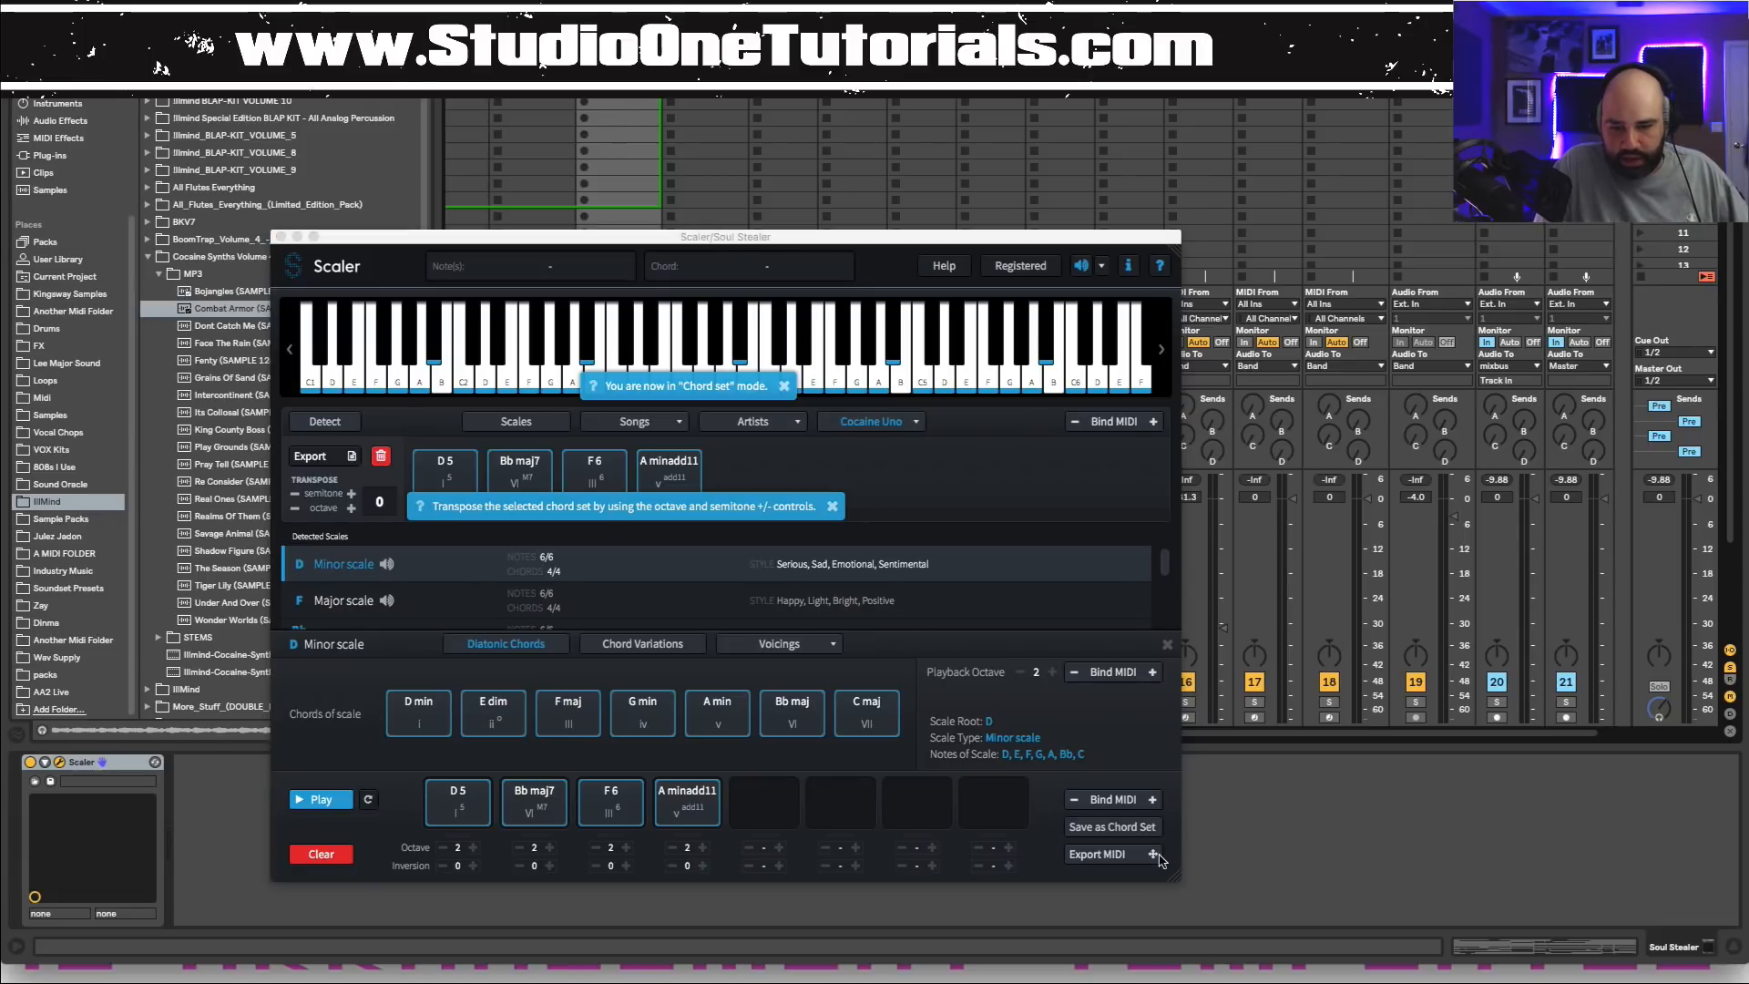
drag(1155, 855, 695, 98)
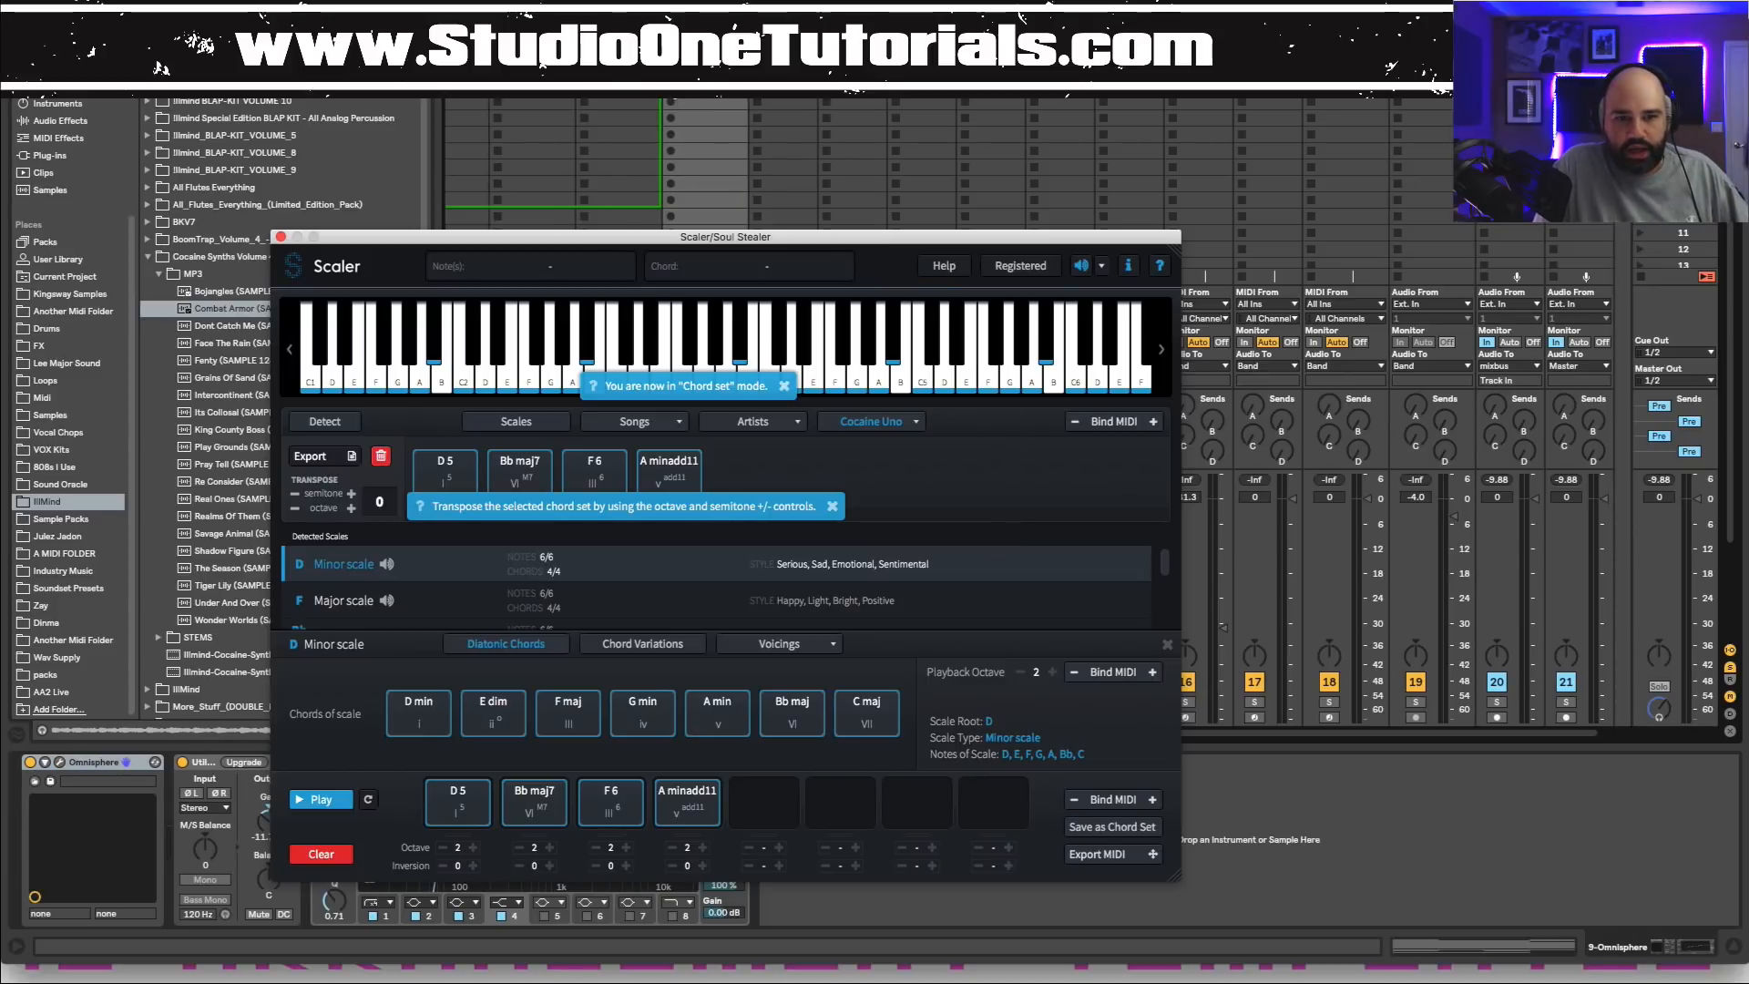
click(671, 86)
click(281, 237)
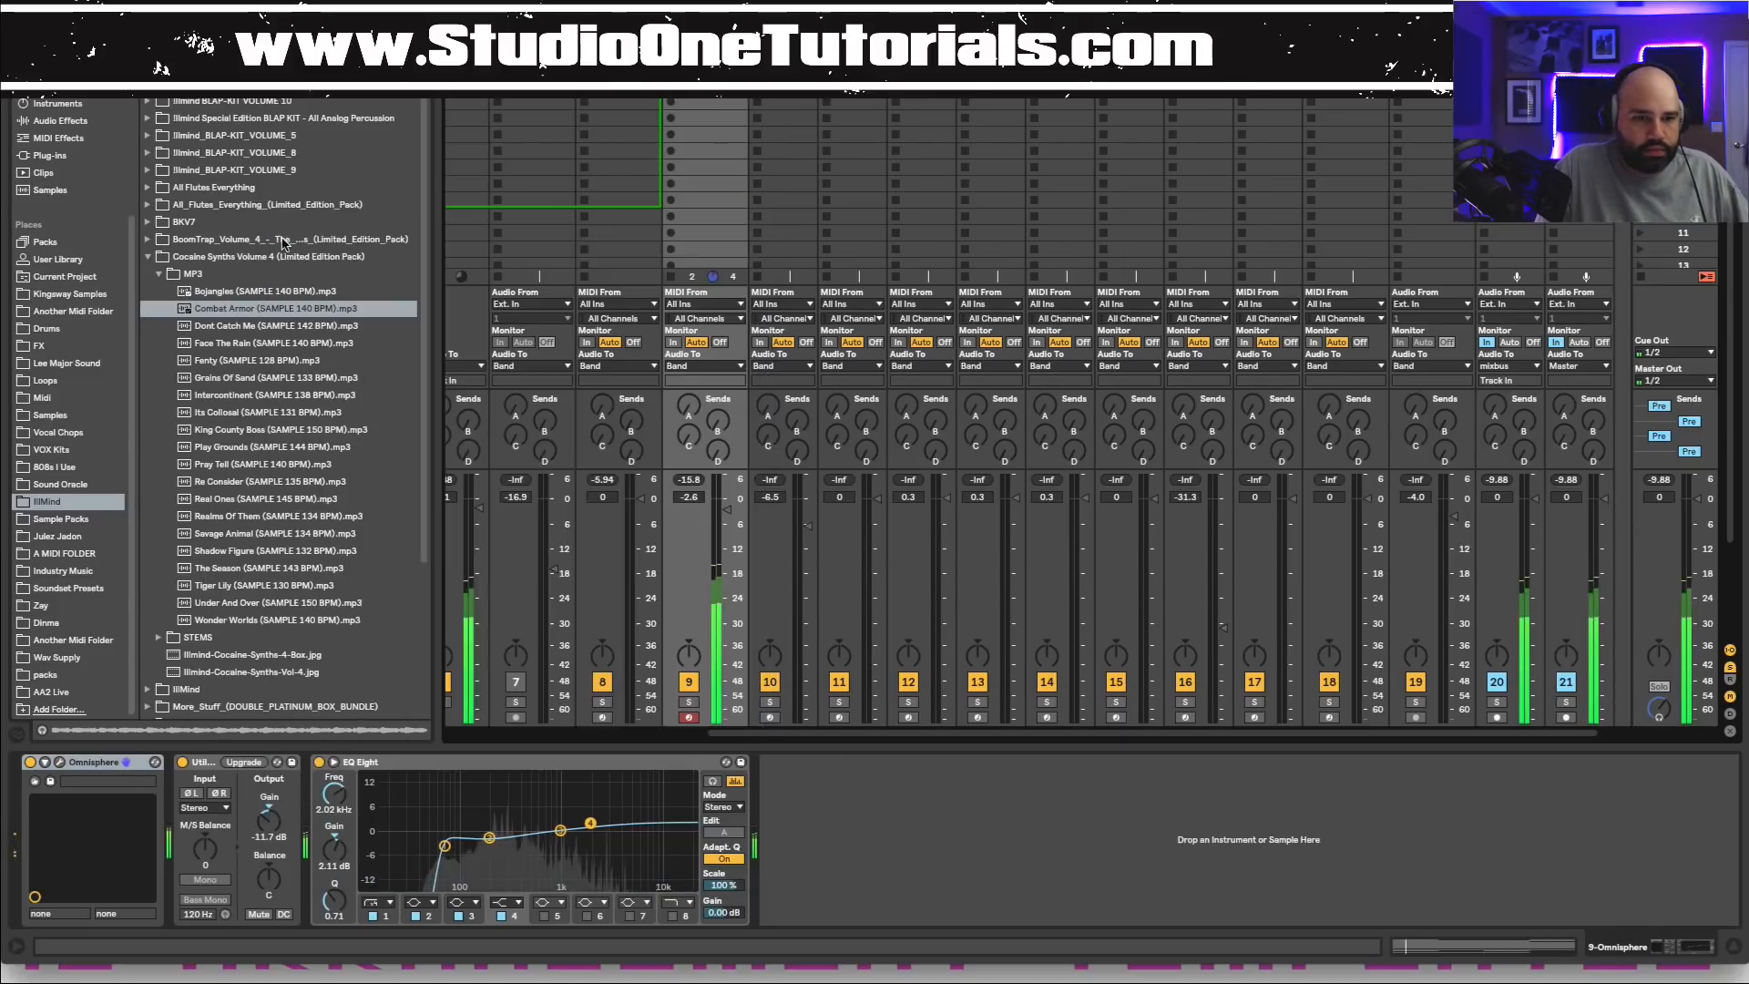
double_click(701, 86)
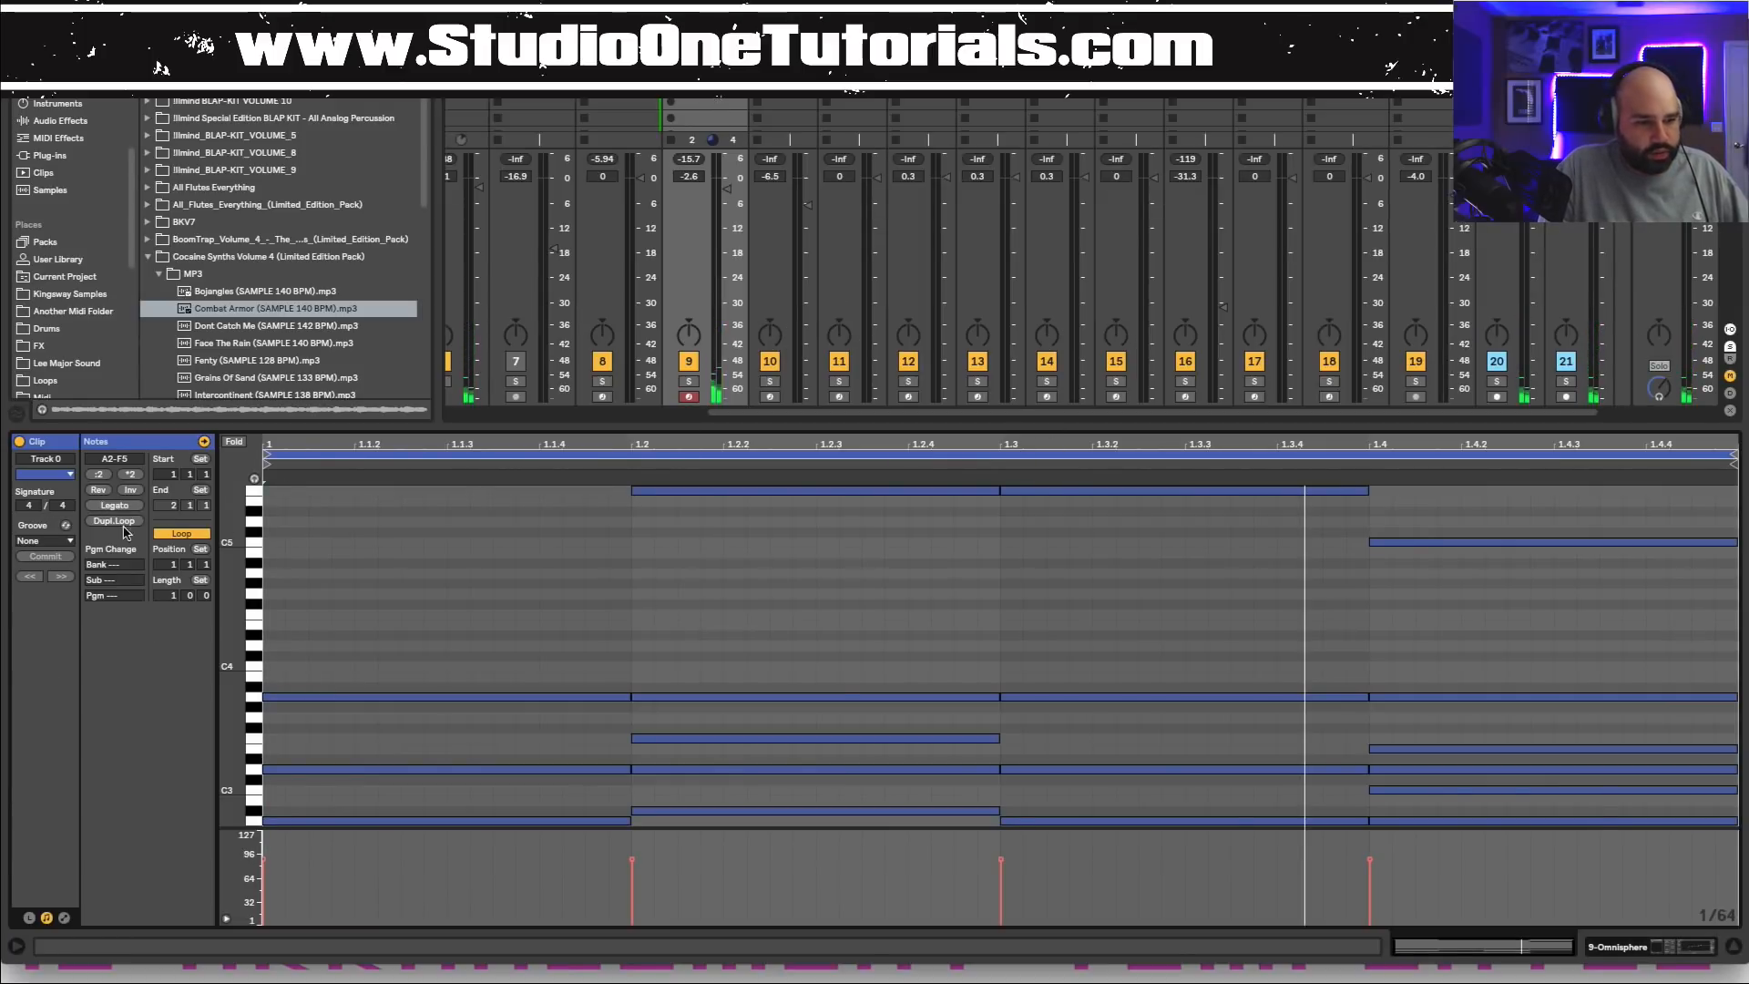
Stretch the chord clip to double length twice, making it four bars long, and play it back.
click(132, 476)
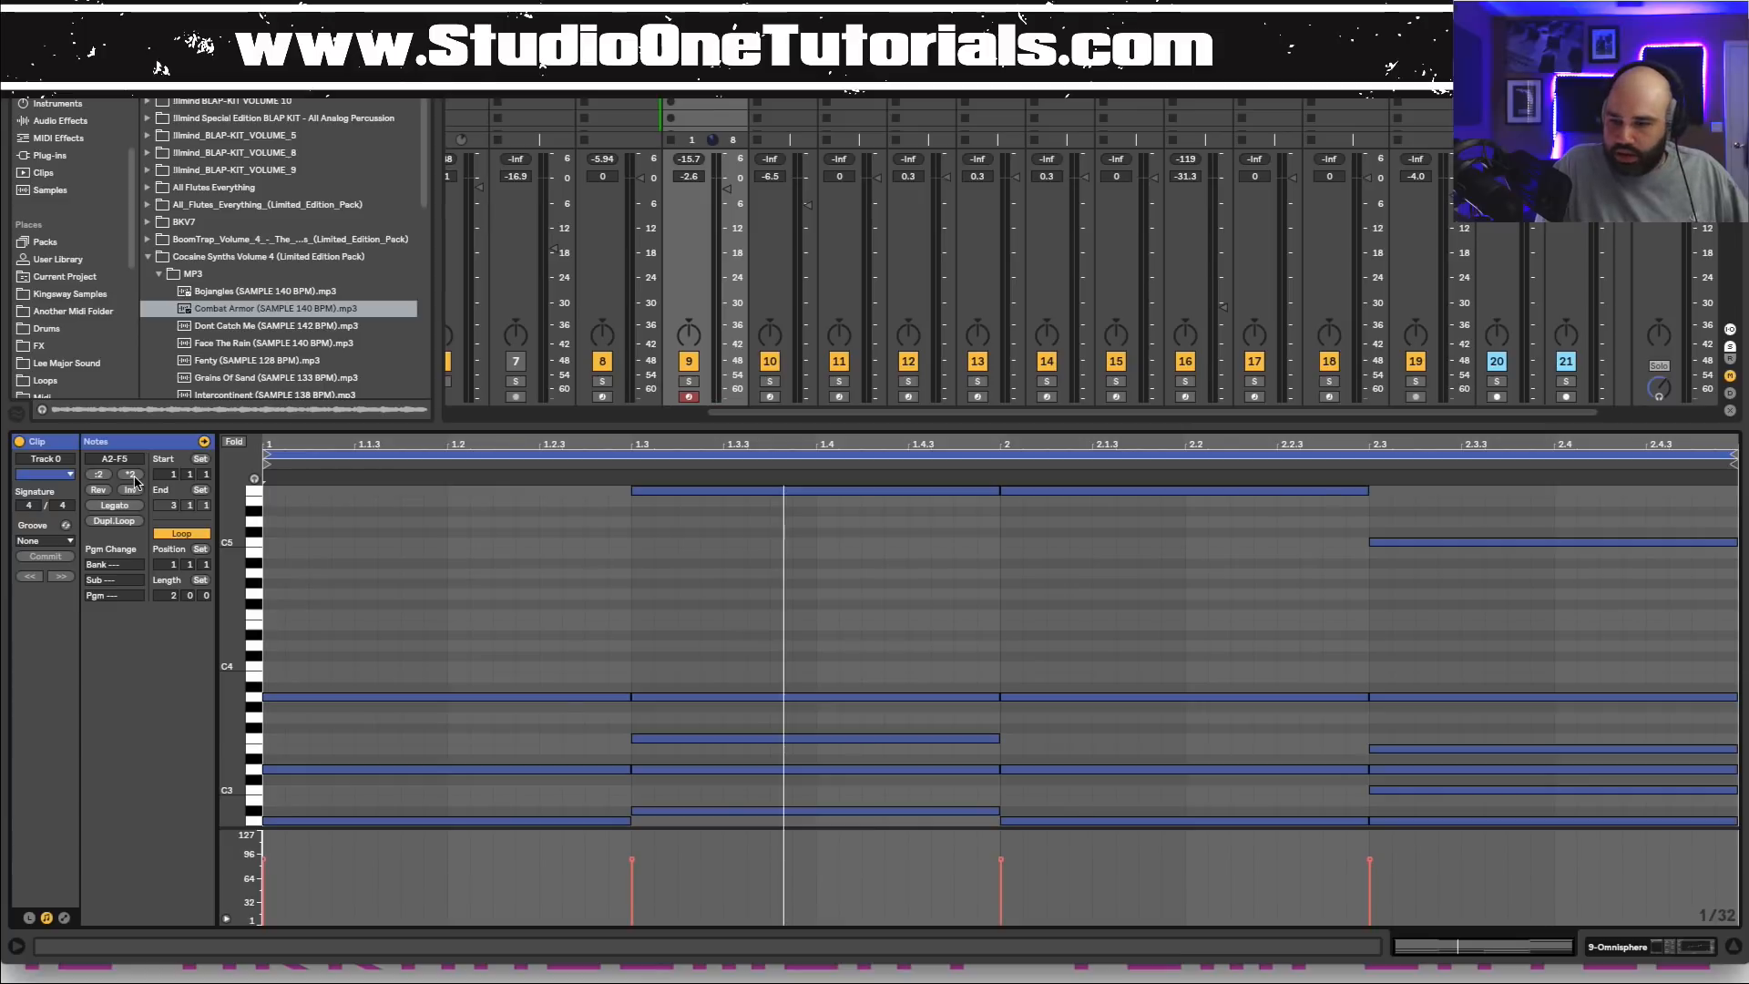
click(132, 475)
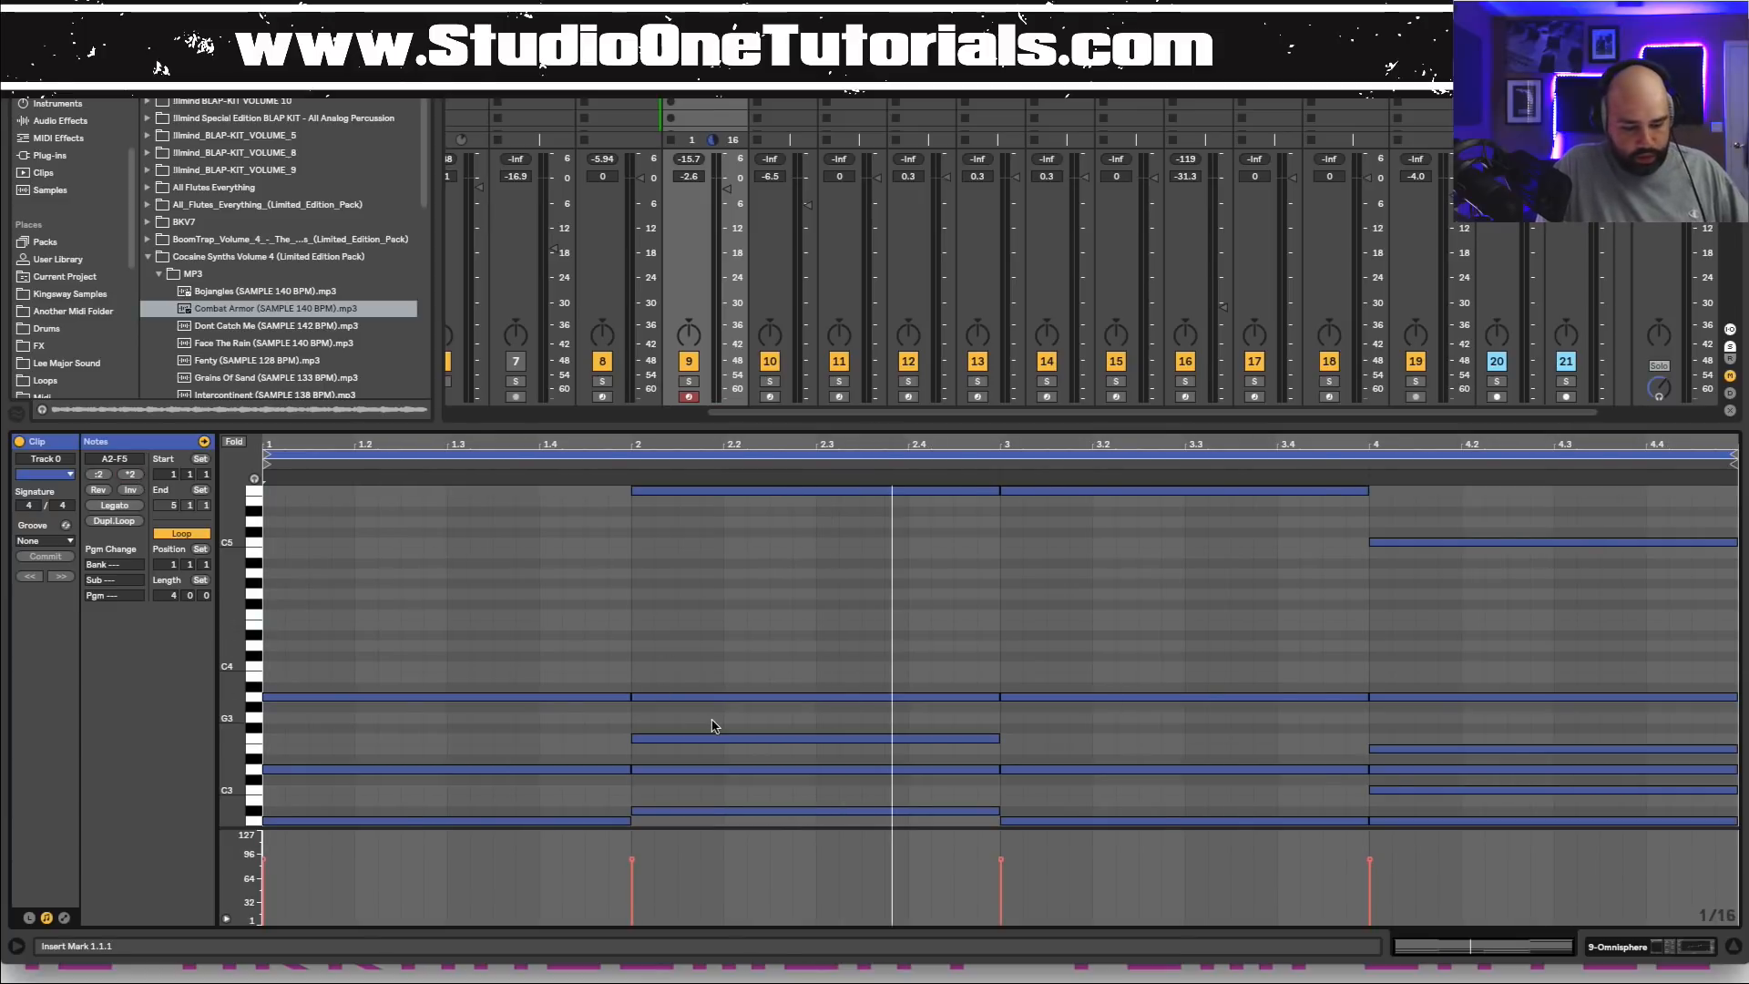
key(space)
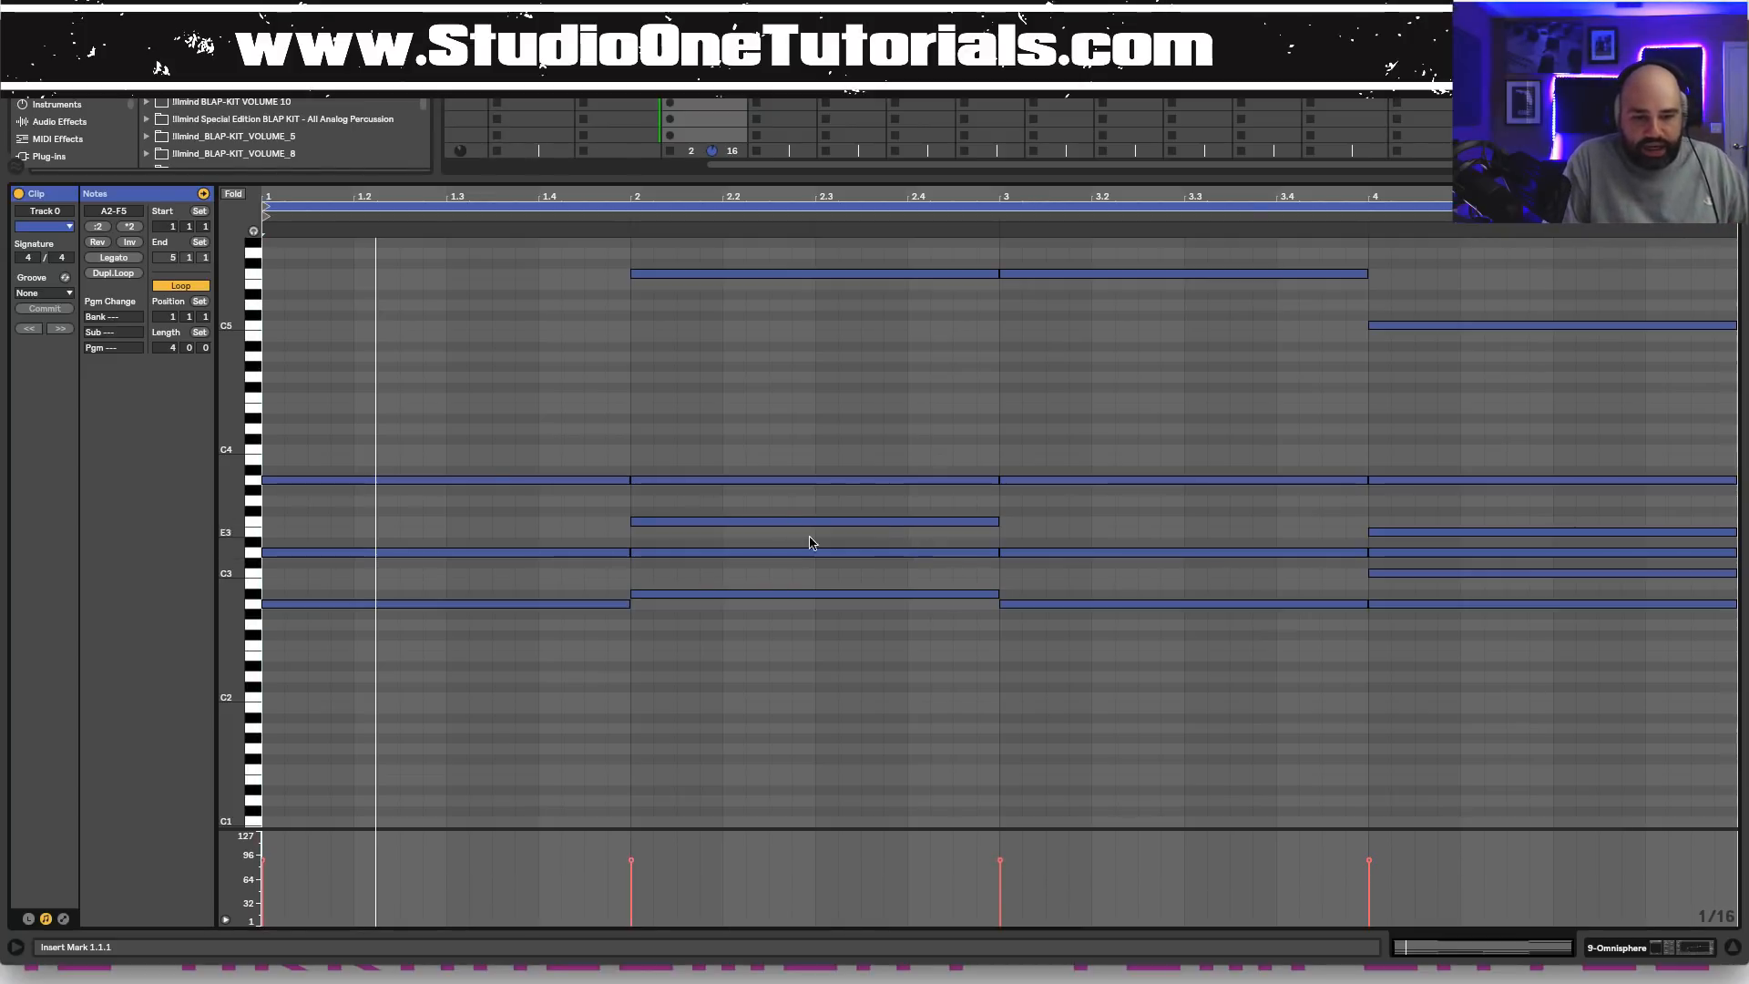
scroll(821, 581, down, 1)
scroll(821, 588, up, 6)
scroll(822, 596, down, 4)
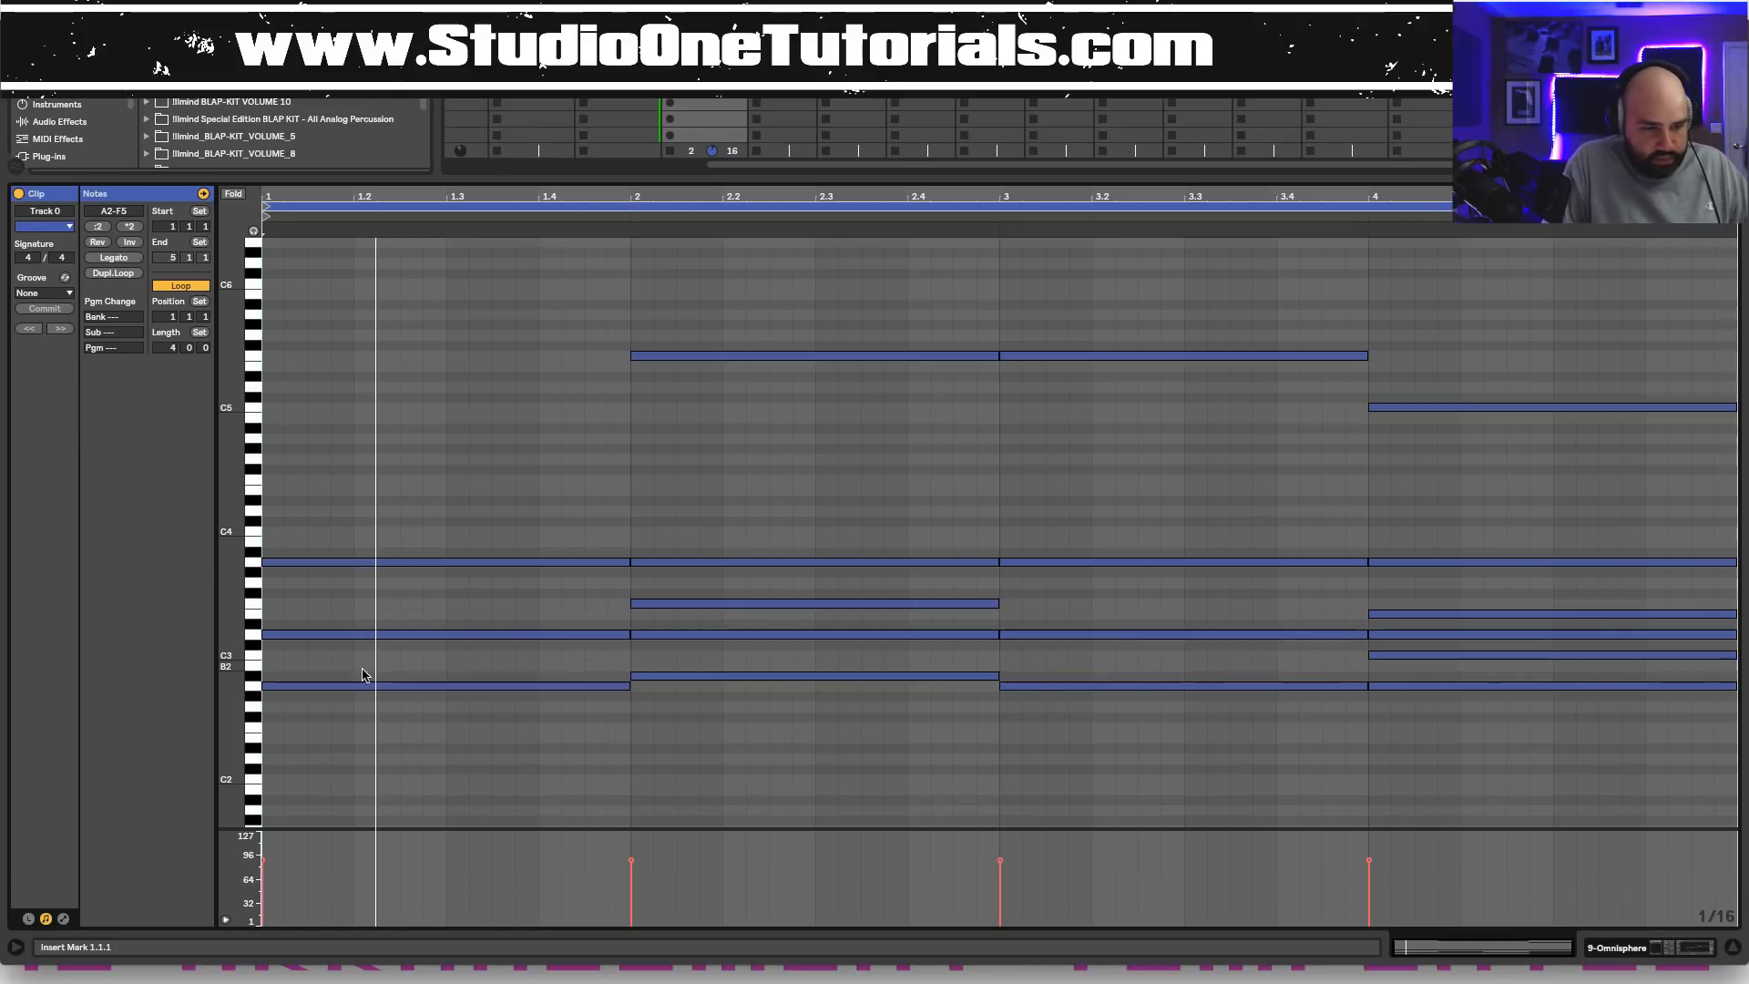
Break up bar 1's chord by retriggering the A3 note at 1.3 and the D3 note at 1.4.
click(446, 624)
key(space)
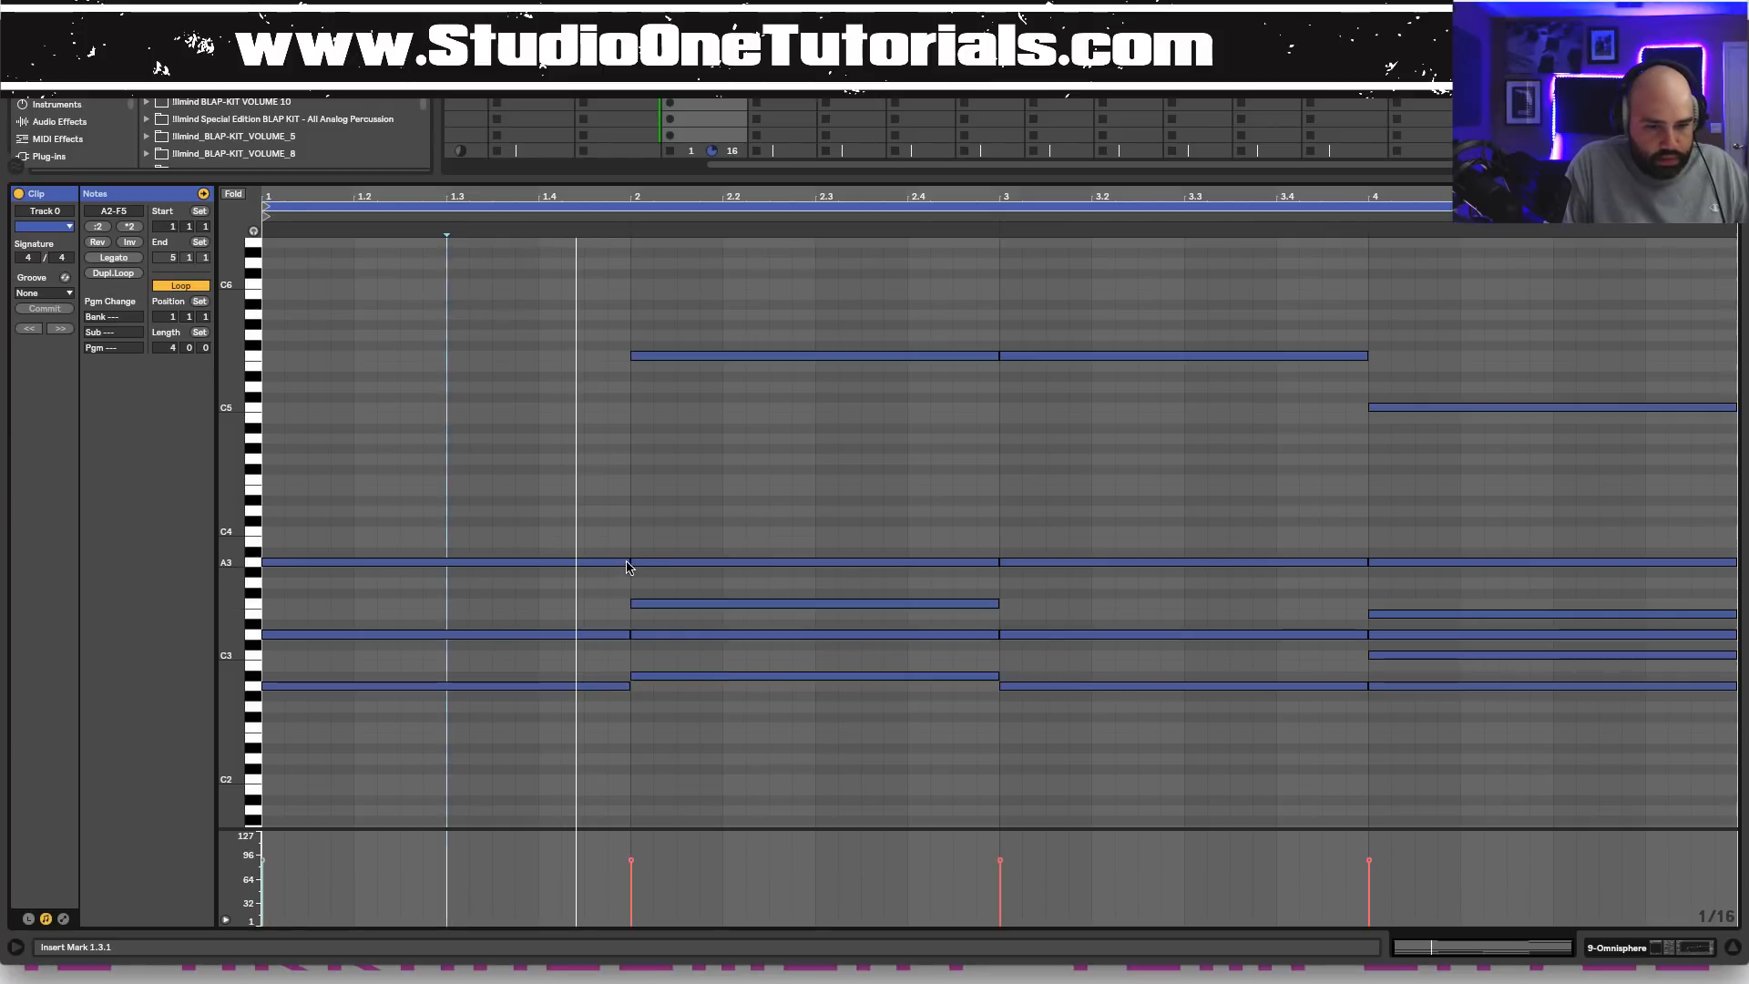
drag(626, 563, 445, 569)
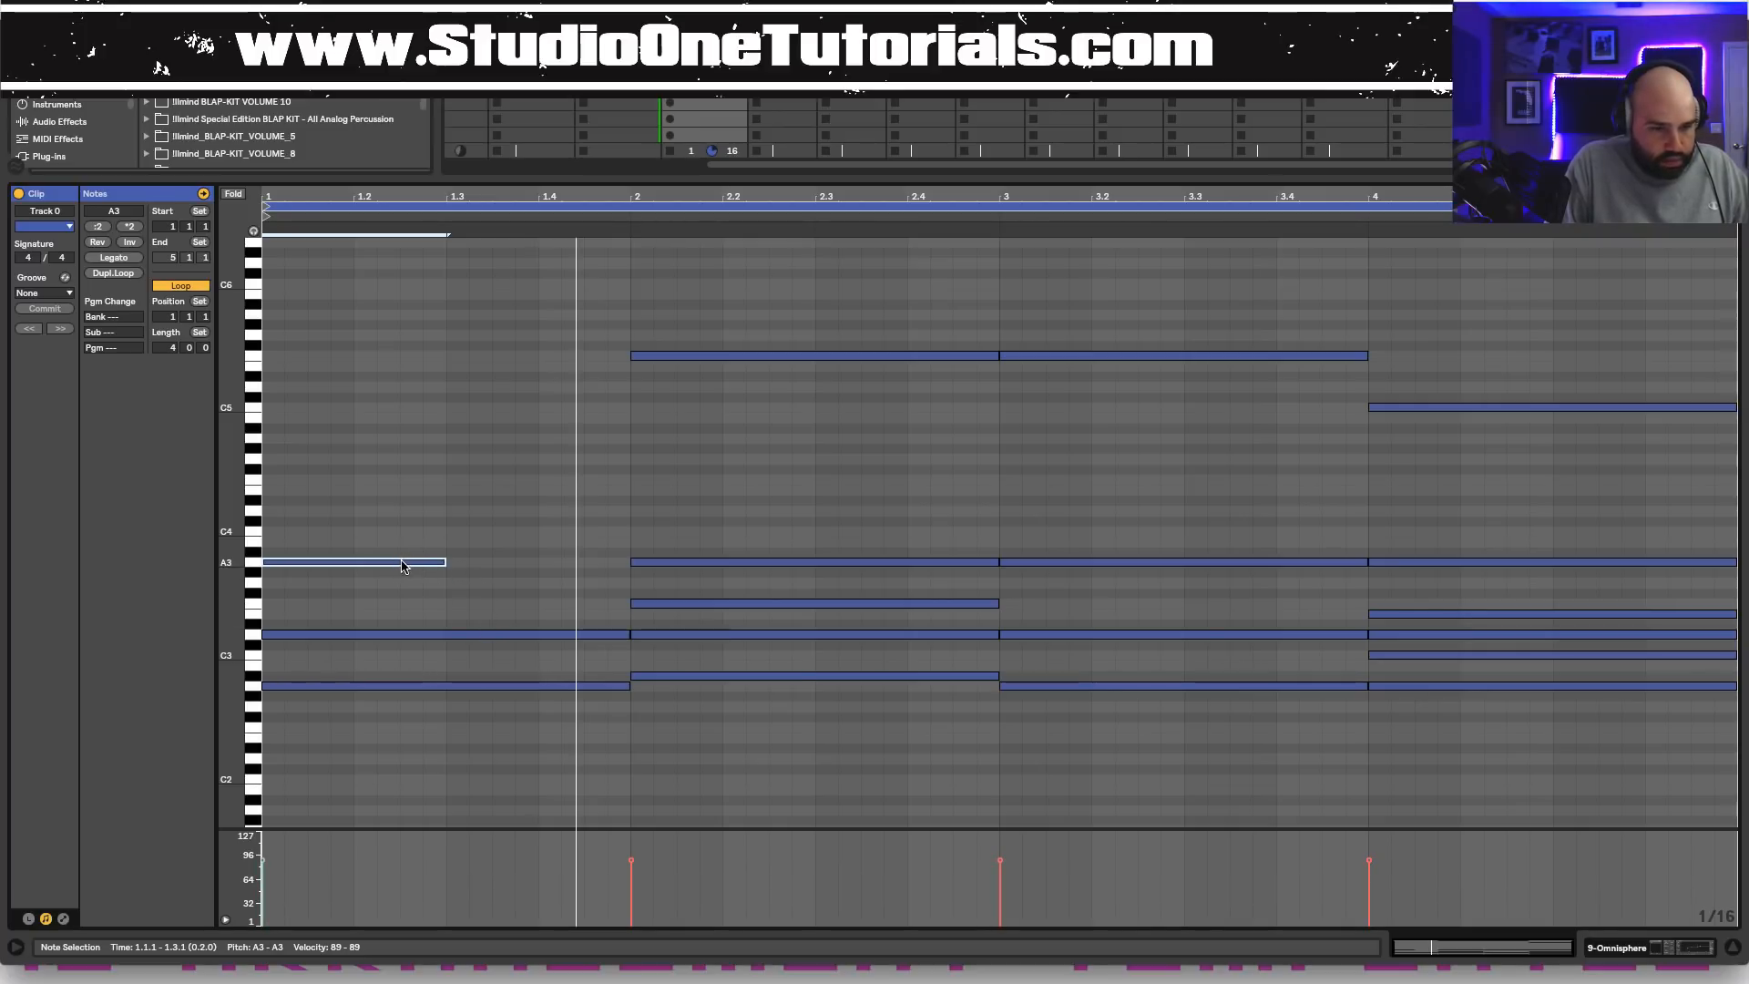
key(ctrl+d)
key(space)
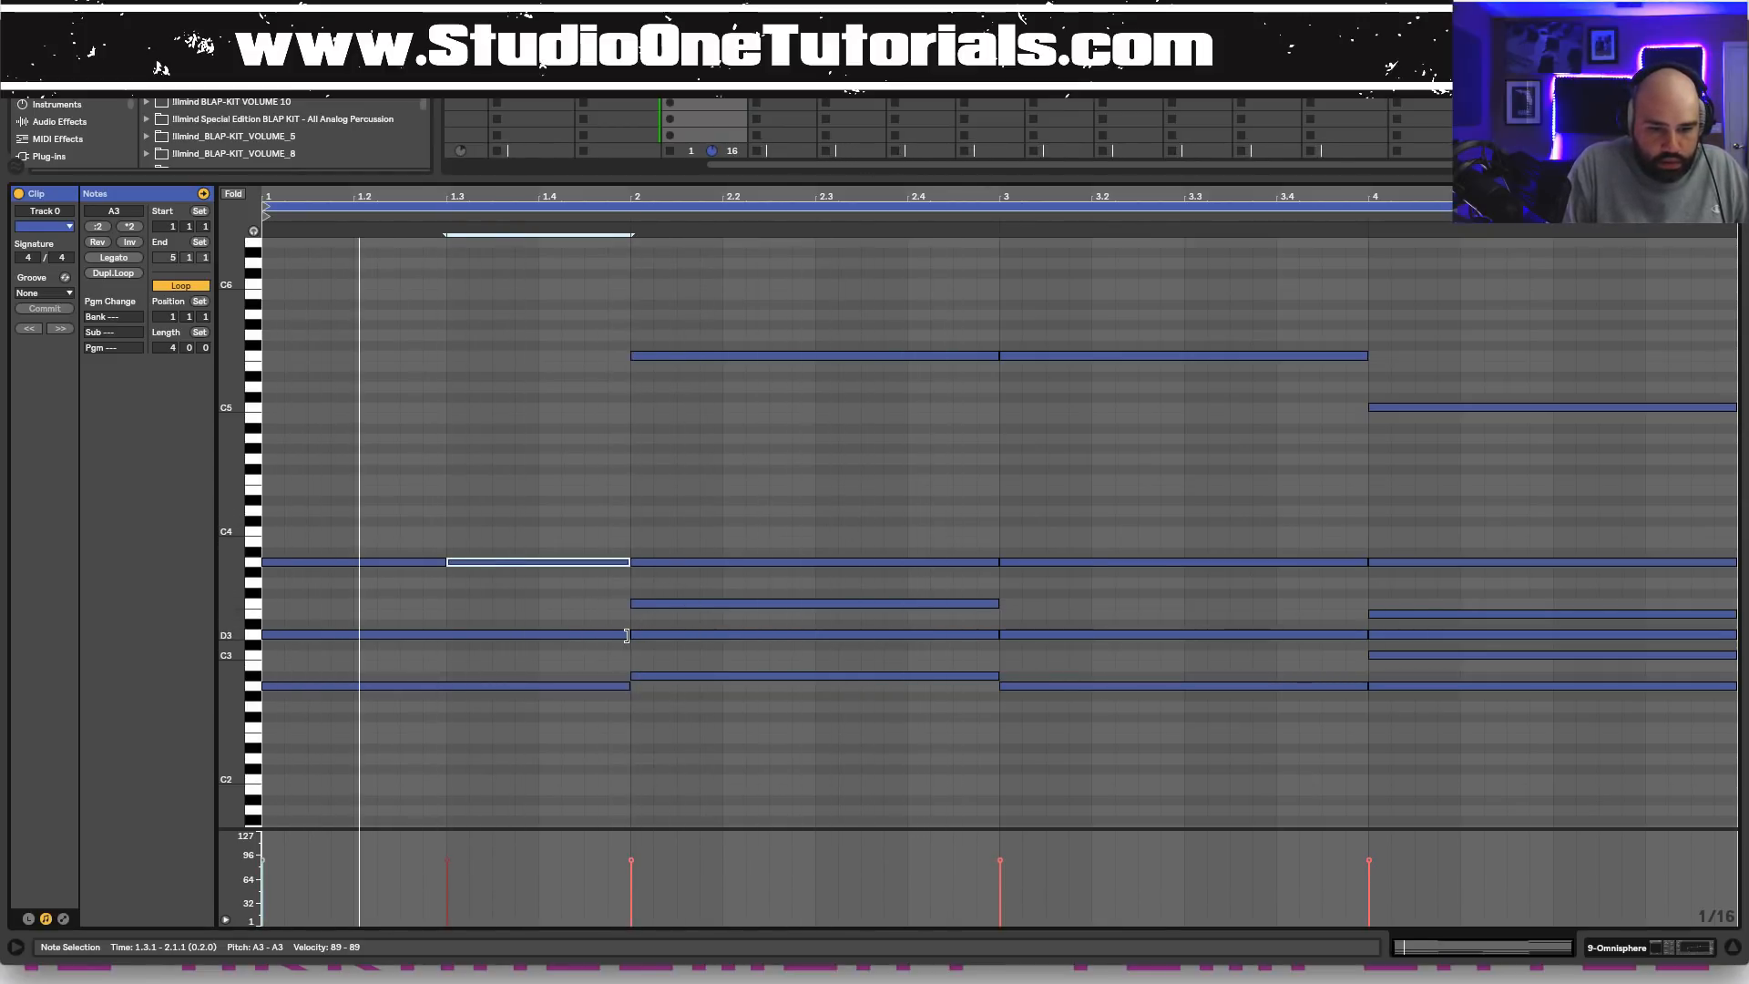
mouse_move(627, 635)
mouse_down()
mouse_move(538, 634)
mouse_move(630, 635)
mouse_up()
double_click(550, 634)
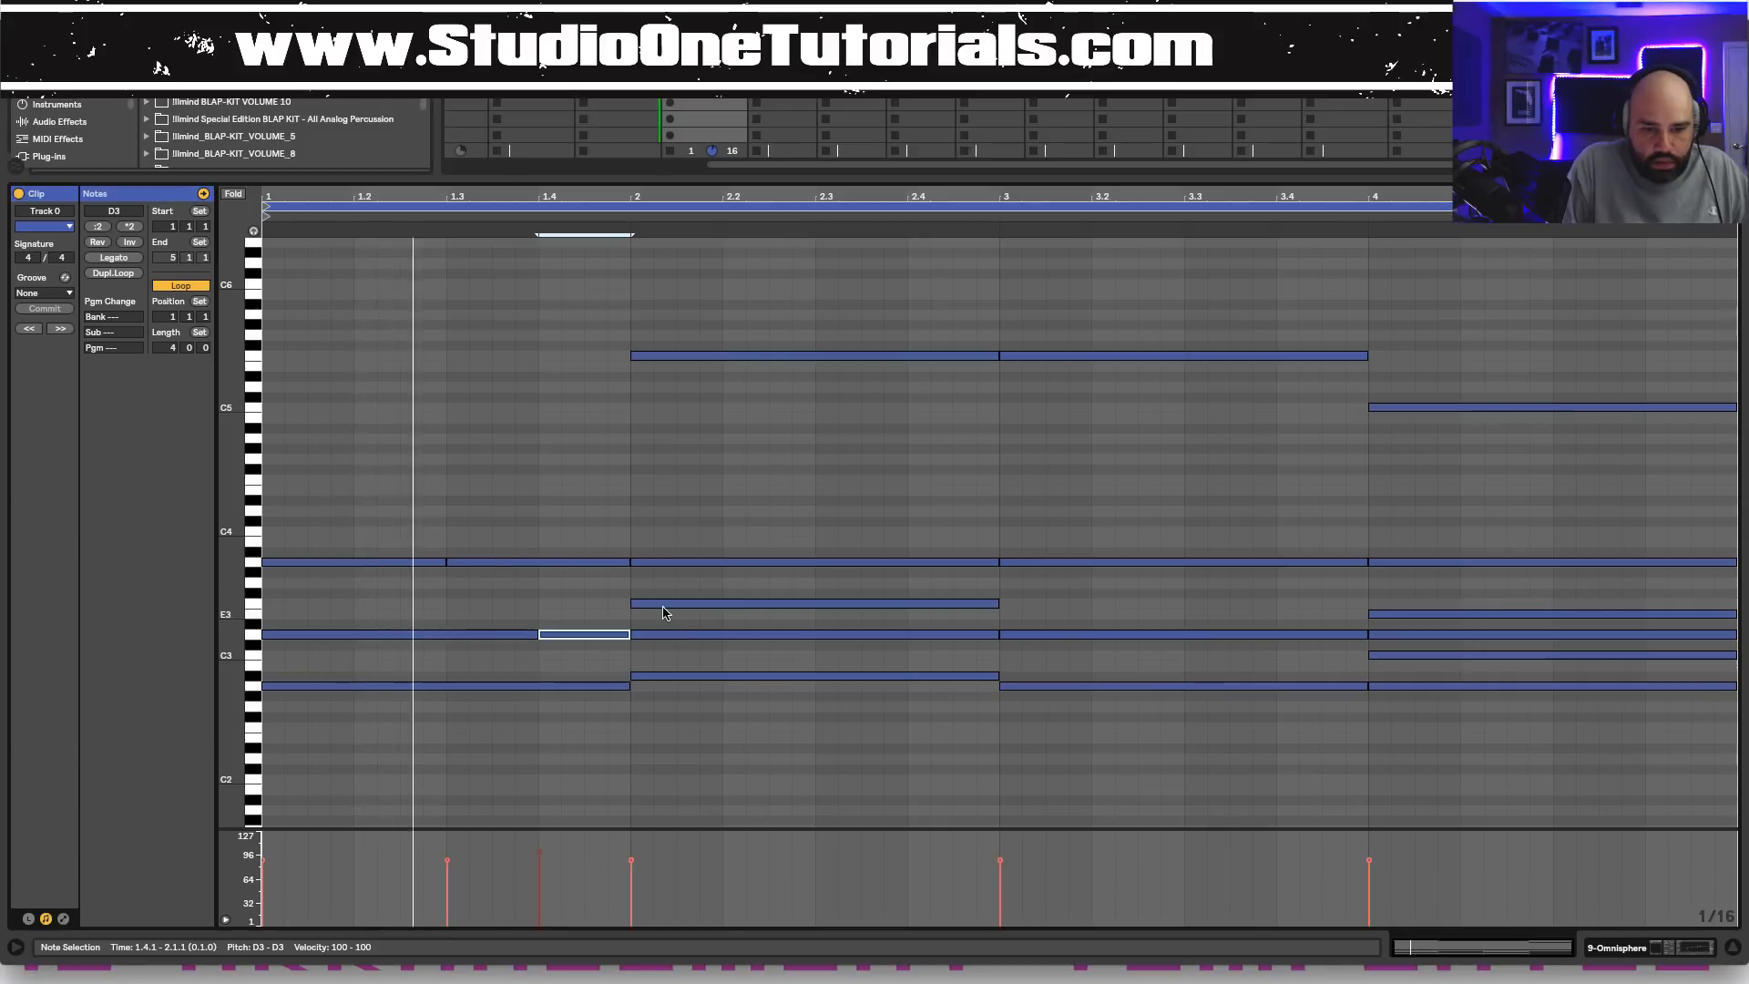
In bar 2, start F3 at 2.2 and retrigger D3 at 2.3 and A#2 at 2.4, holding both to the bar's end.
drag(633, 604, 723, 605)
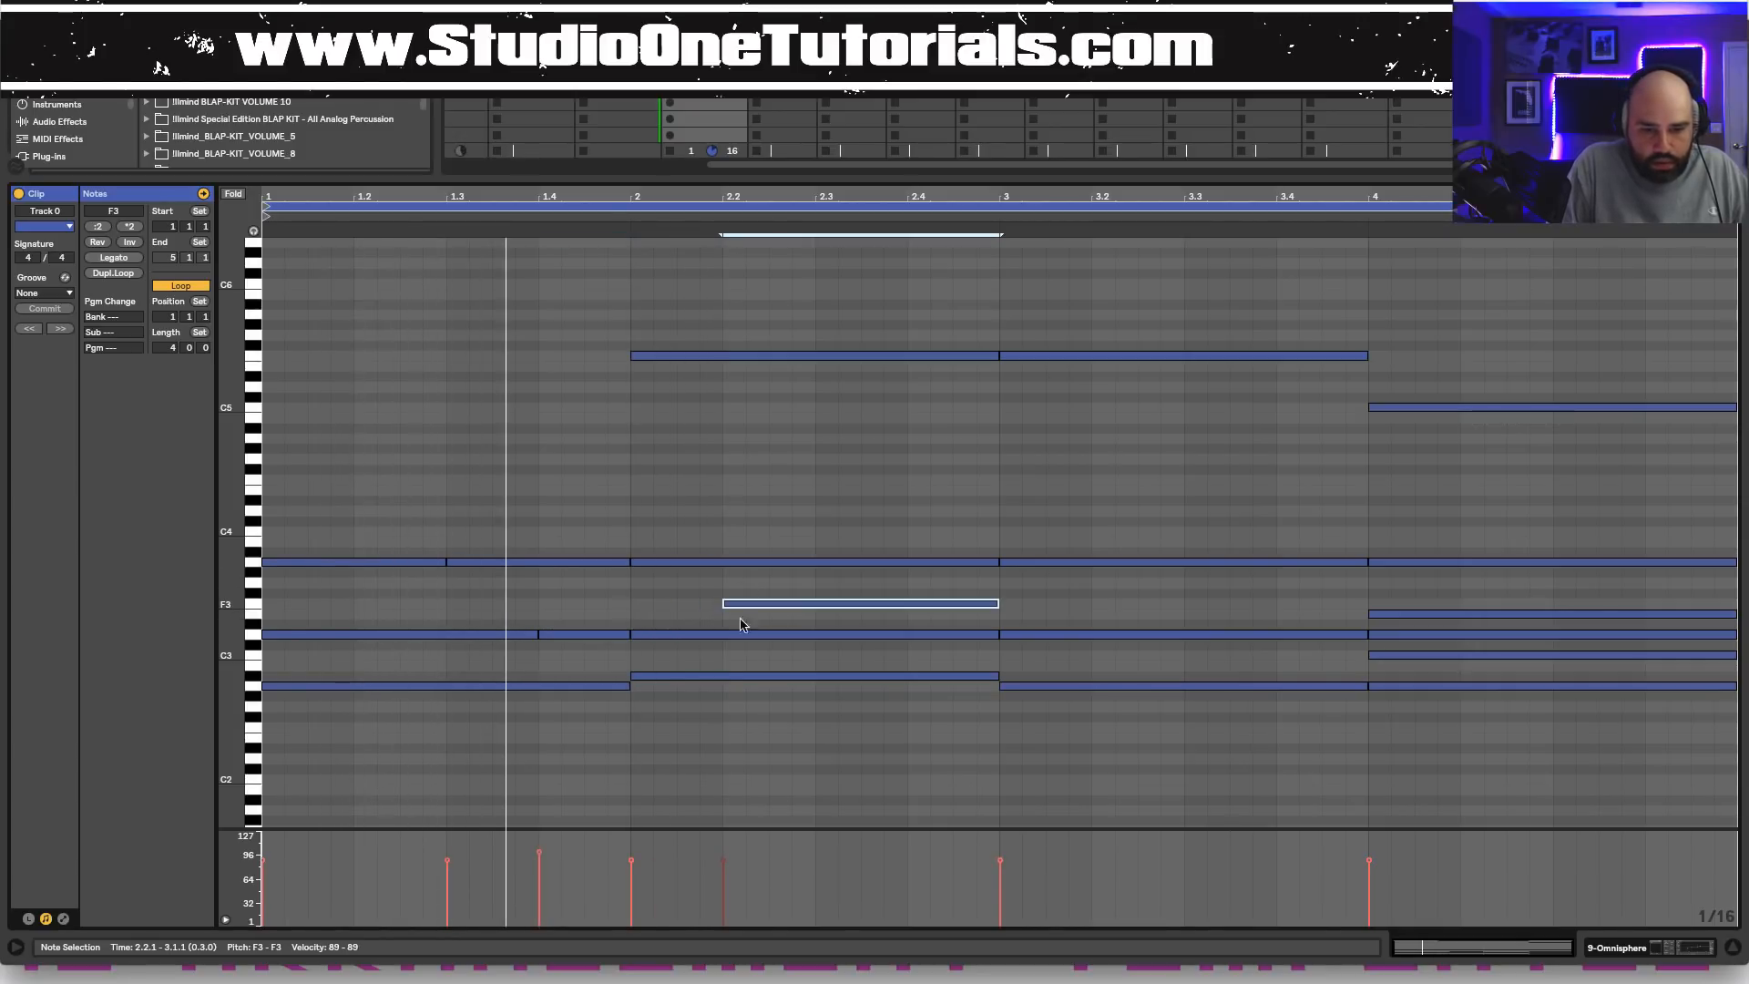
click(995, 636)
mouse_move(996, 637)
mouse_down()
mouse_move(800, 636)
mouse_move(907, 635)
mouse_up()
double_click(824, 634)
mouse_move(996, 675)
mouse_down()
mouse_move(908, 675)
mouse_move(1000, 675)
mouse_up()
double_click(918, 675)
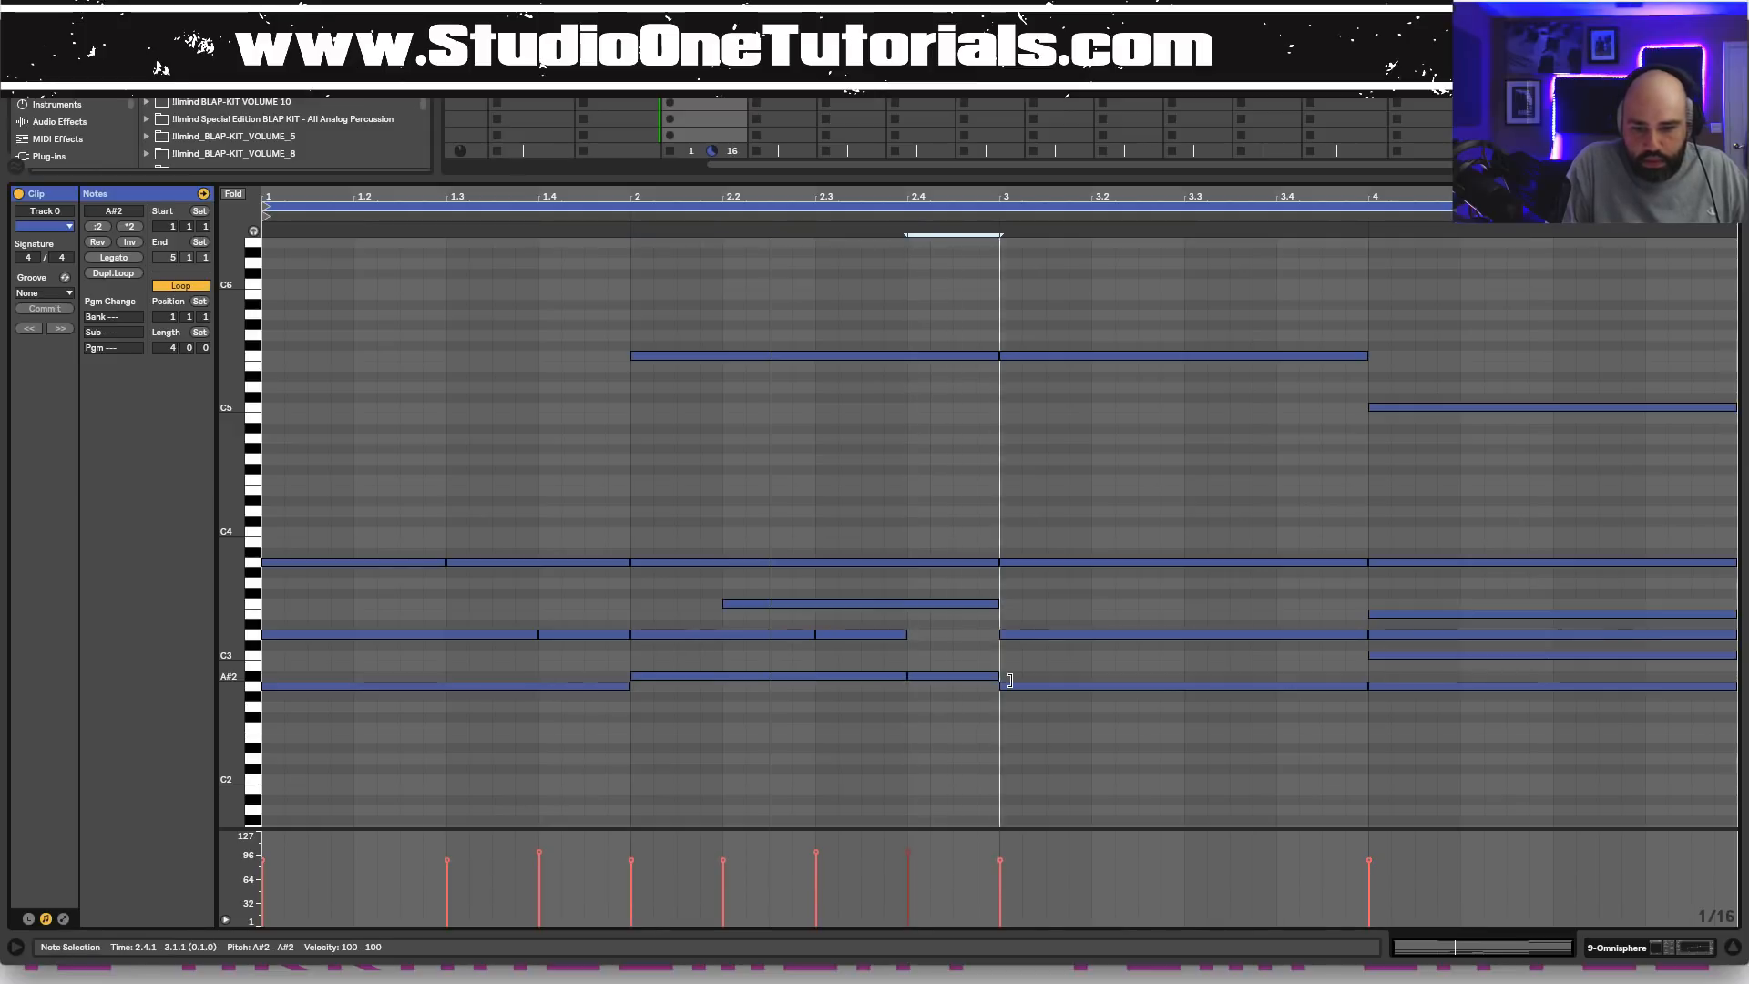
drag(905, 636, 998, 636)
key(space)
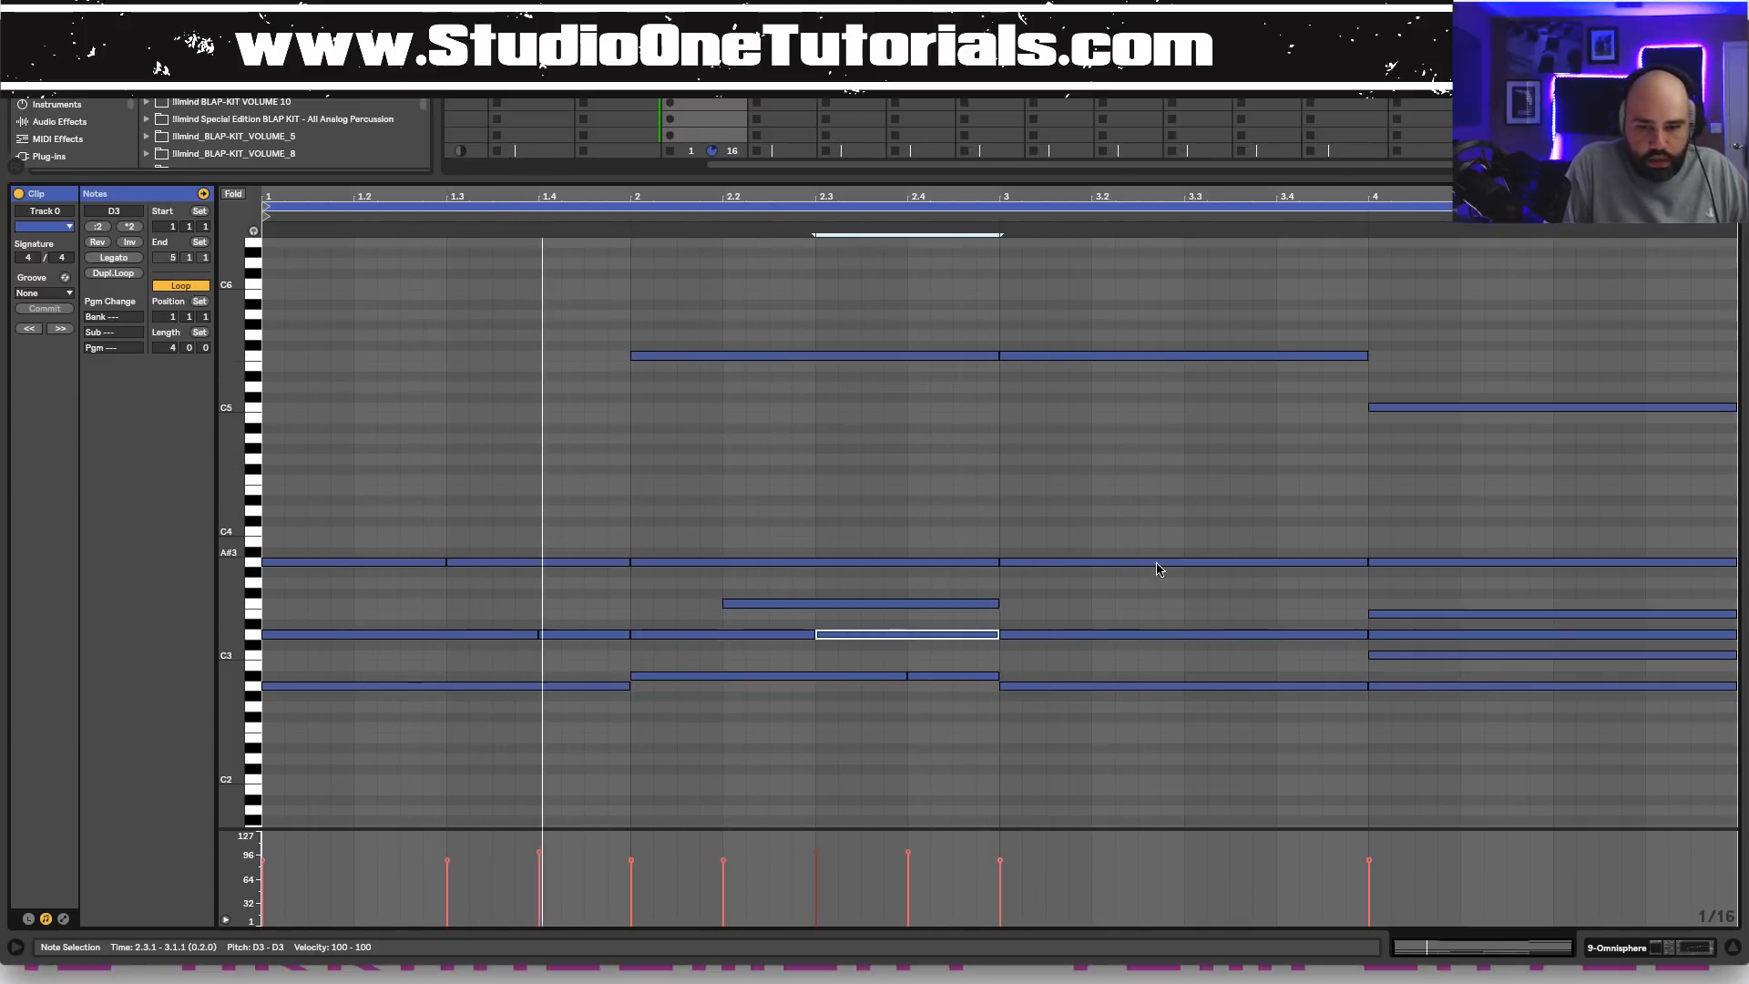
Retrigger bar 3's A3 note at 3.3 and D3 note at 3.4, and play the clip.
mouse_move(1363, 565)
mouse_down()
mouse_move(1184, 565)
mouse_move(1367, 563)
mouse_up()
double_click(1195, 562)
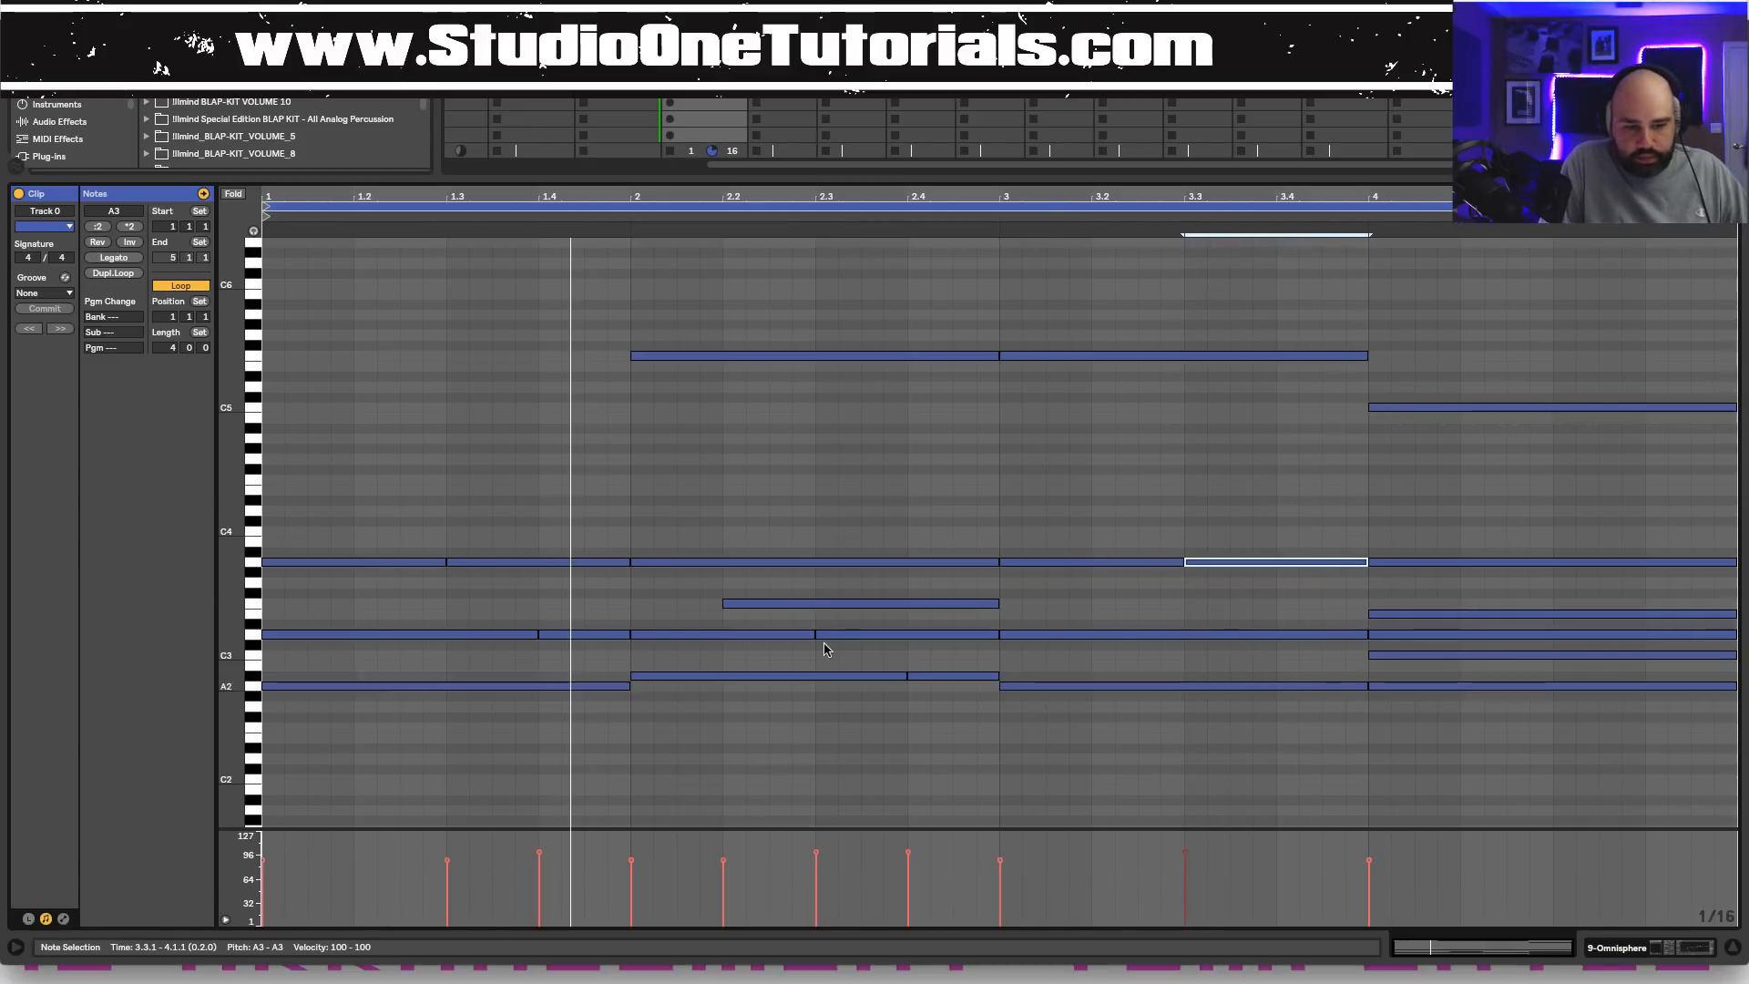
mouse_move(1364, 634)
mouse_down()
mouse_move(1277, 635)
mouse_move(1368, 635)
mouse_up()
double_click(1288, 635)
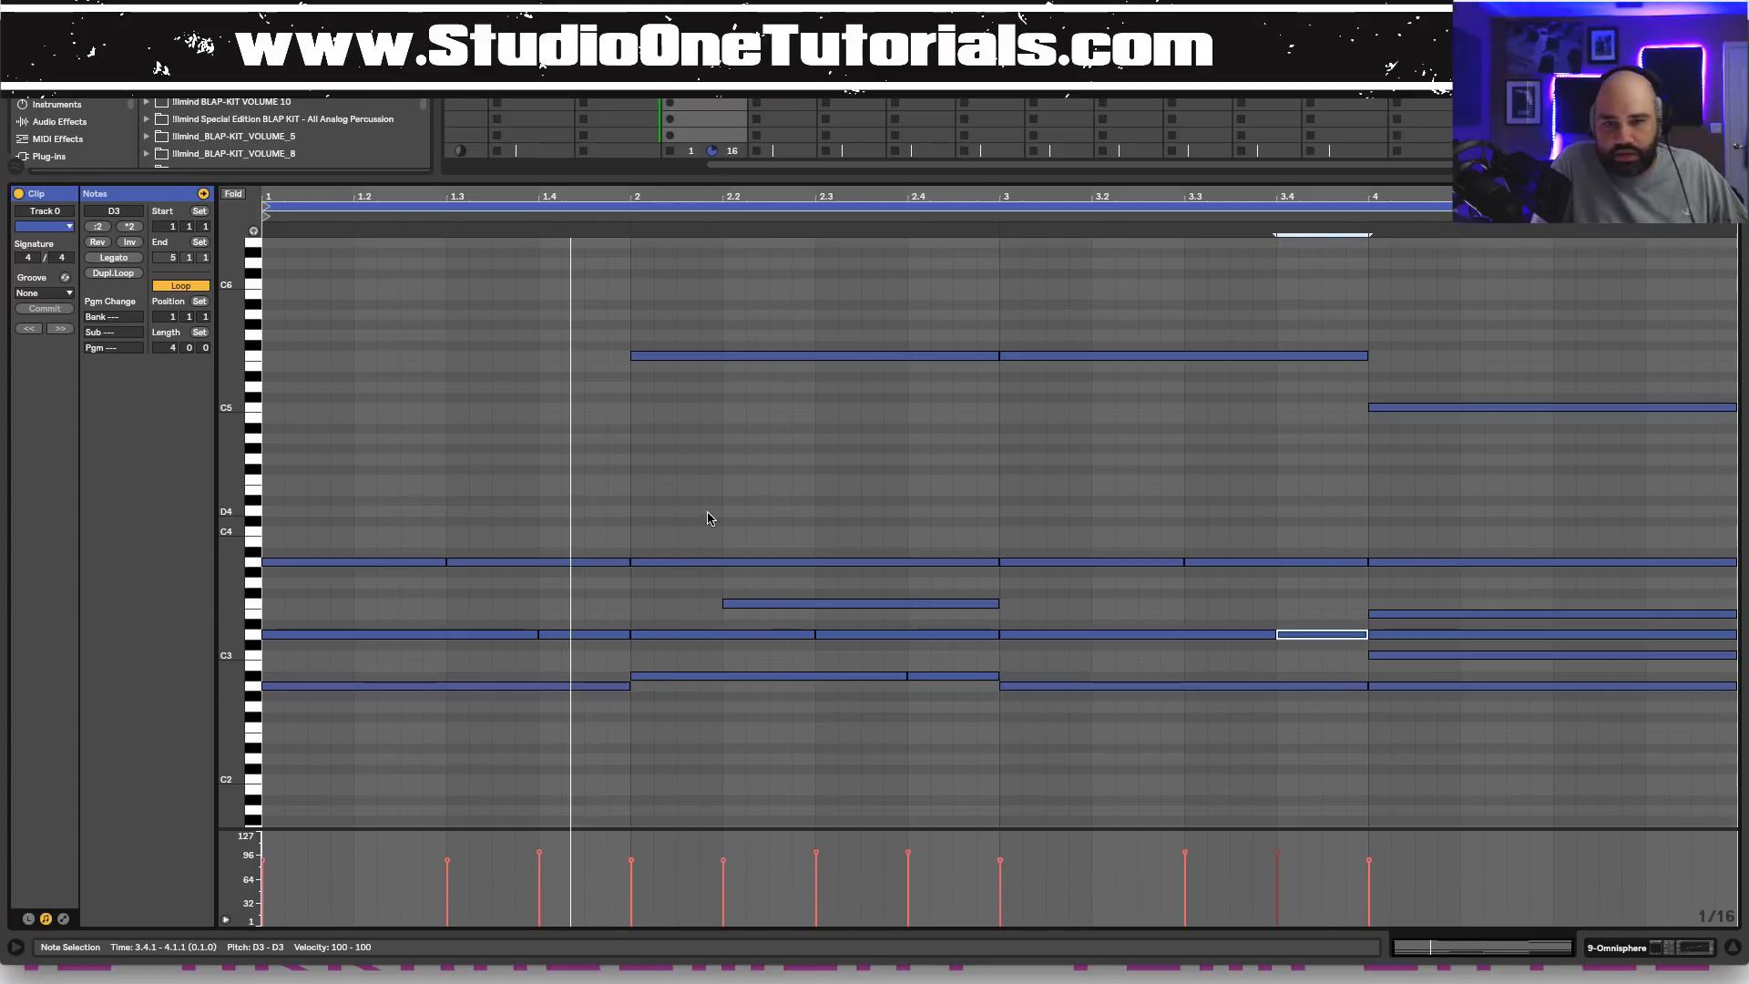
key(space)
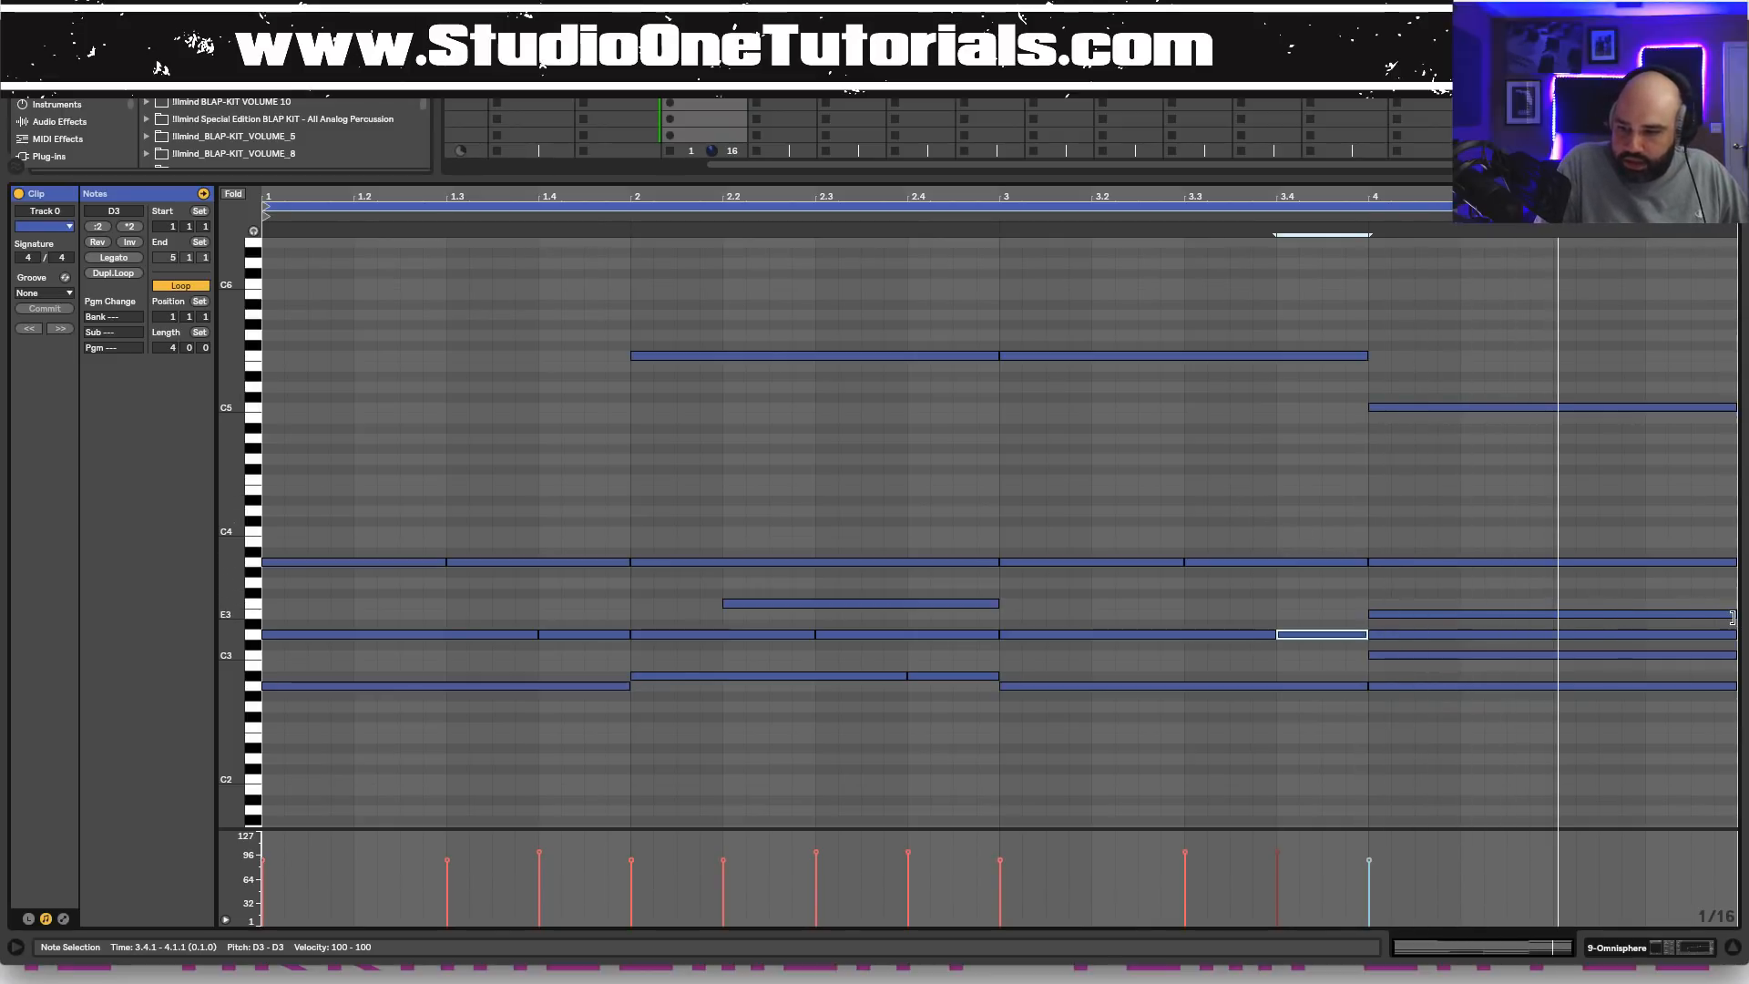
Retrigger bar 4's E3 note at 4.3 and D3 note at 4.4, and play the clip.
drag(1733, 617, 1554, 628)
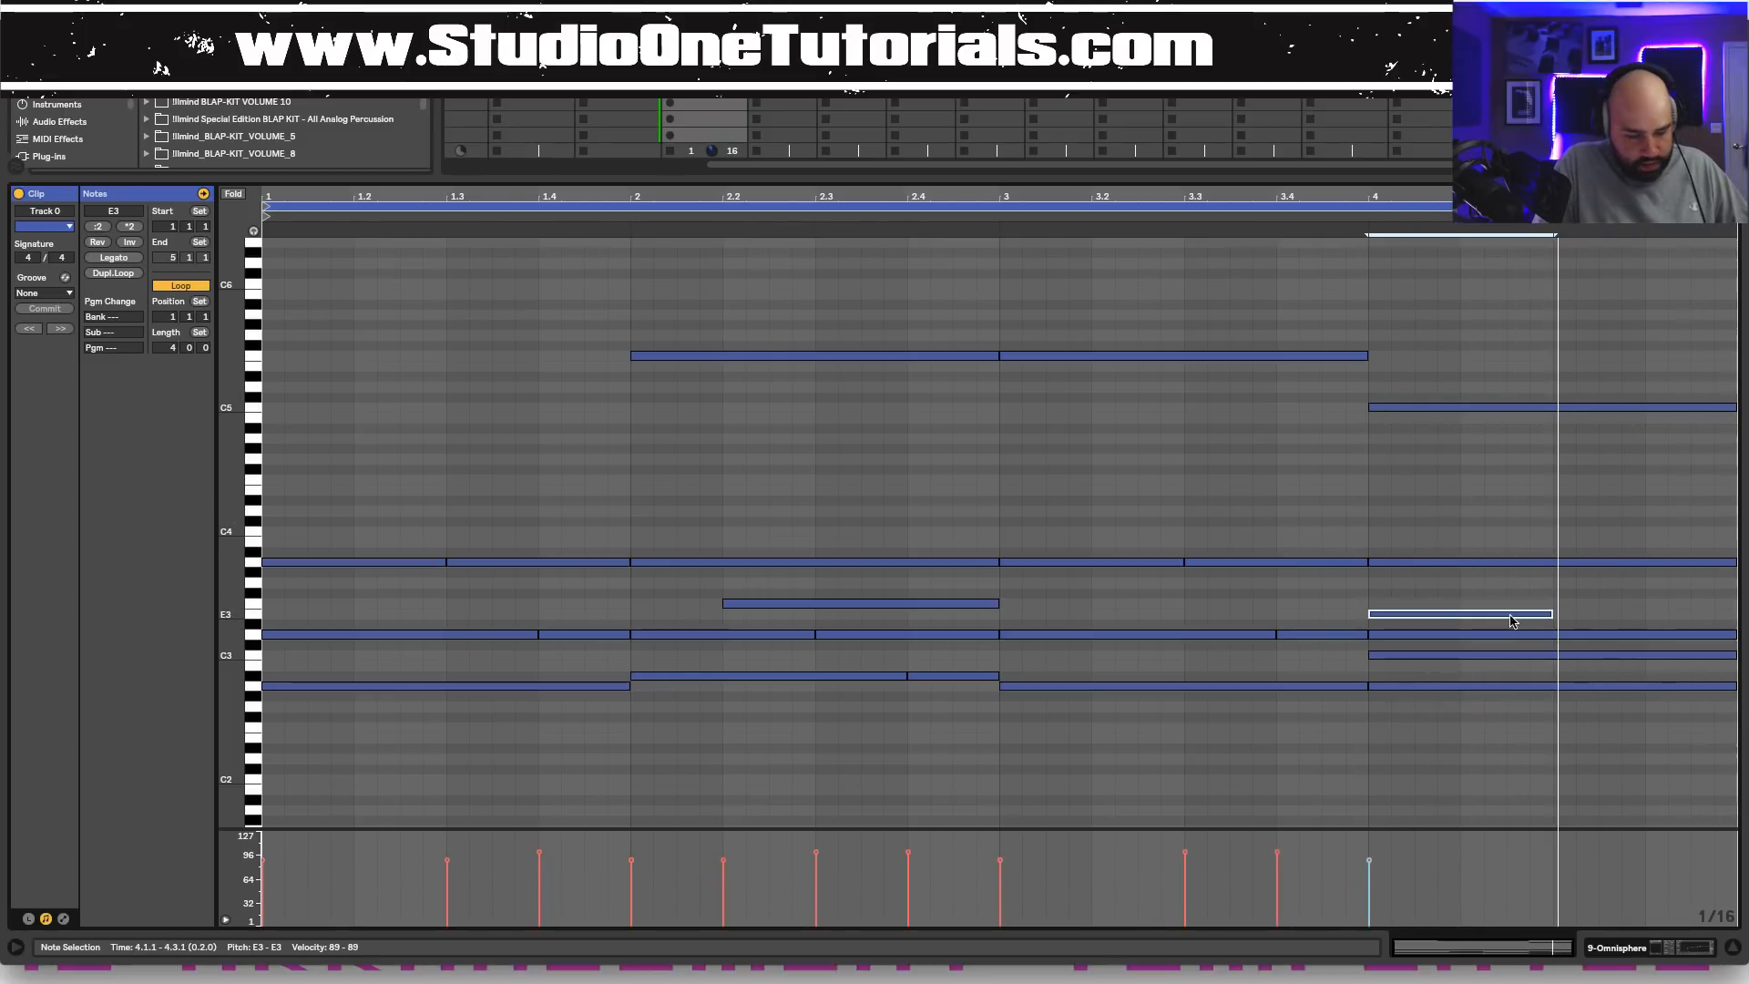
key(ctrl+d)
drag(1727, 636, 1646, 636)
key(ctrl+d)
click(1559, 637)
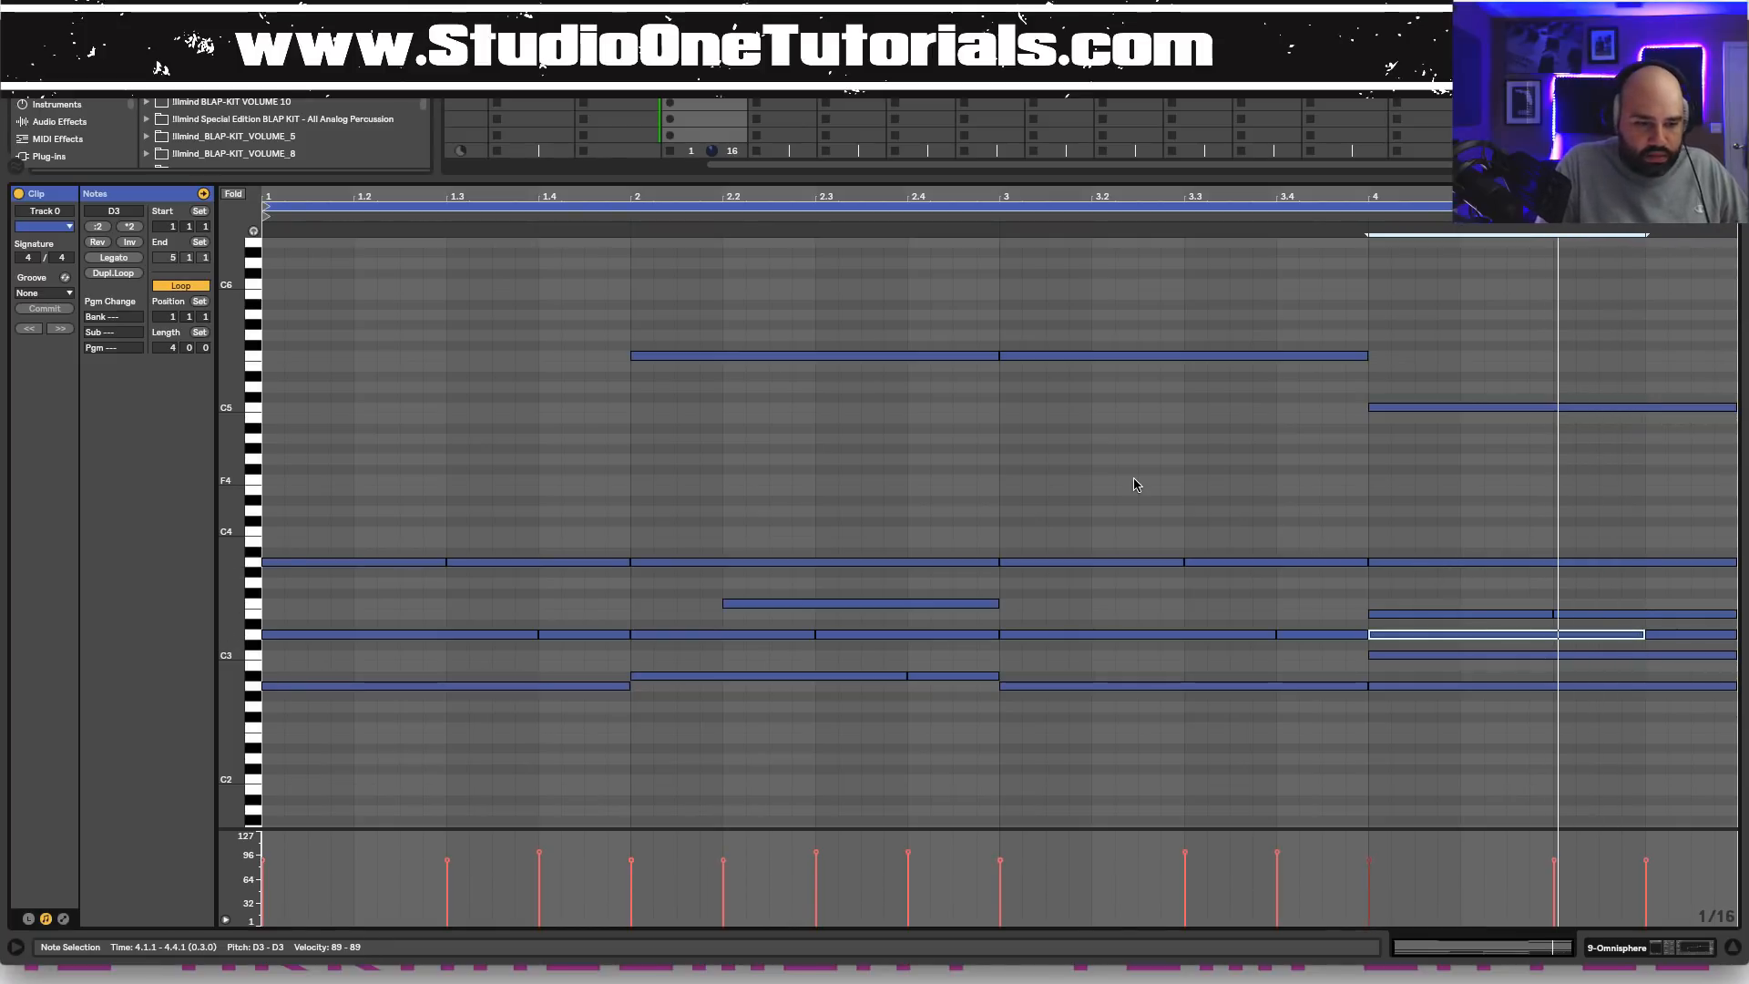
key(space)
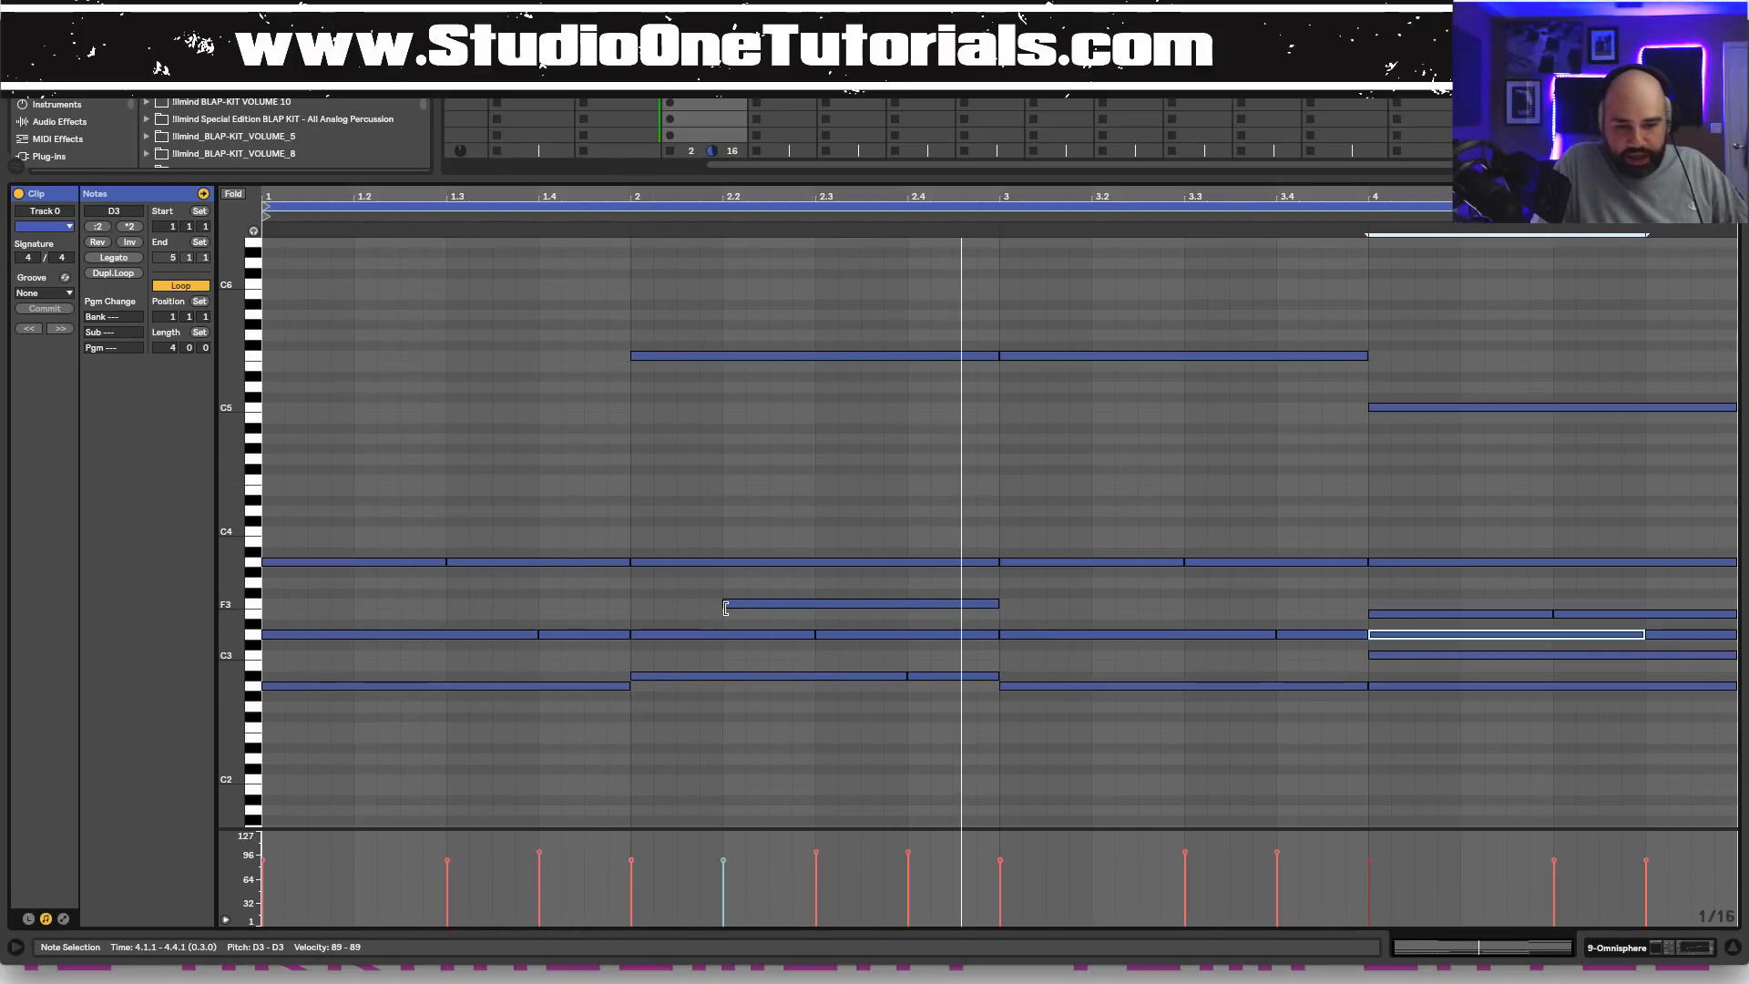
Delay the start of bar 2's F3 note to 2.3 and listen to the clip.
drag(724, 603, 817, 604)
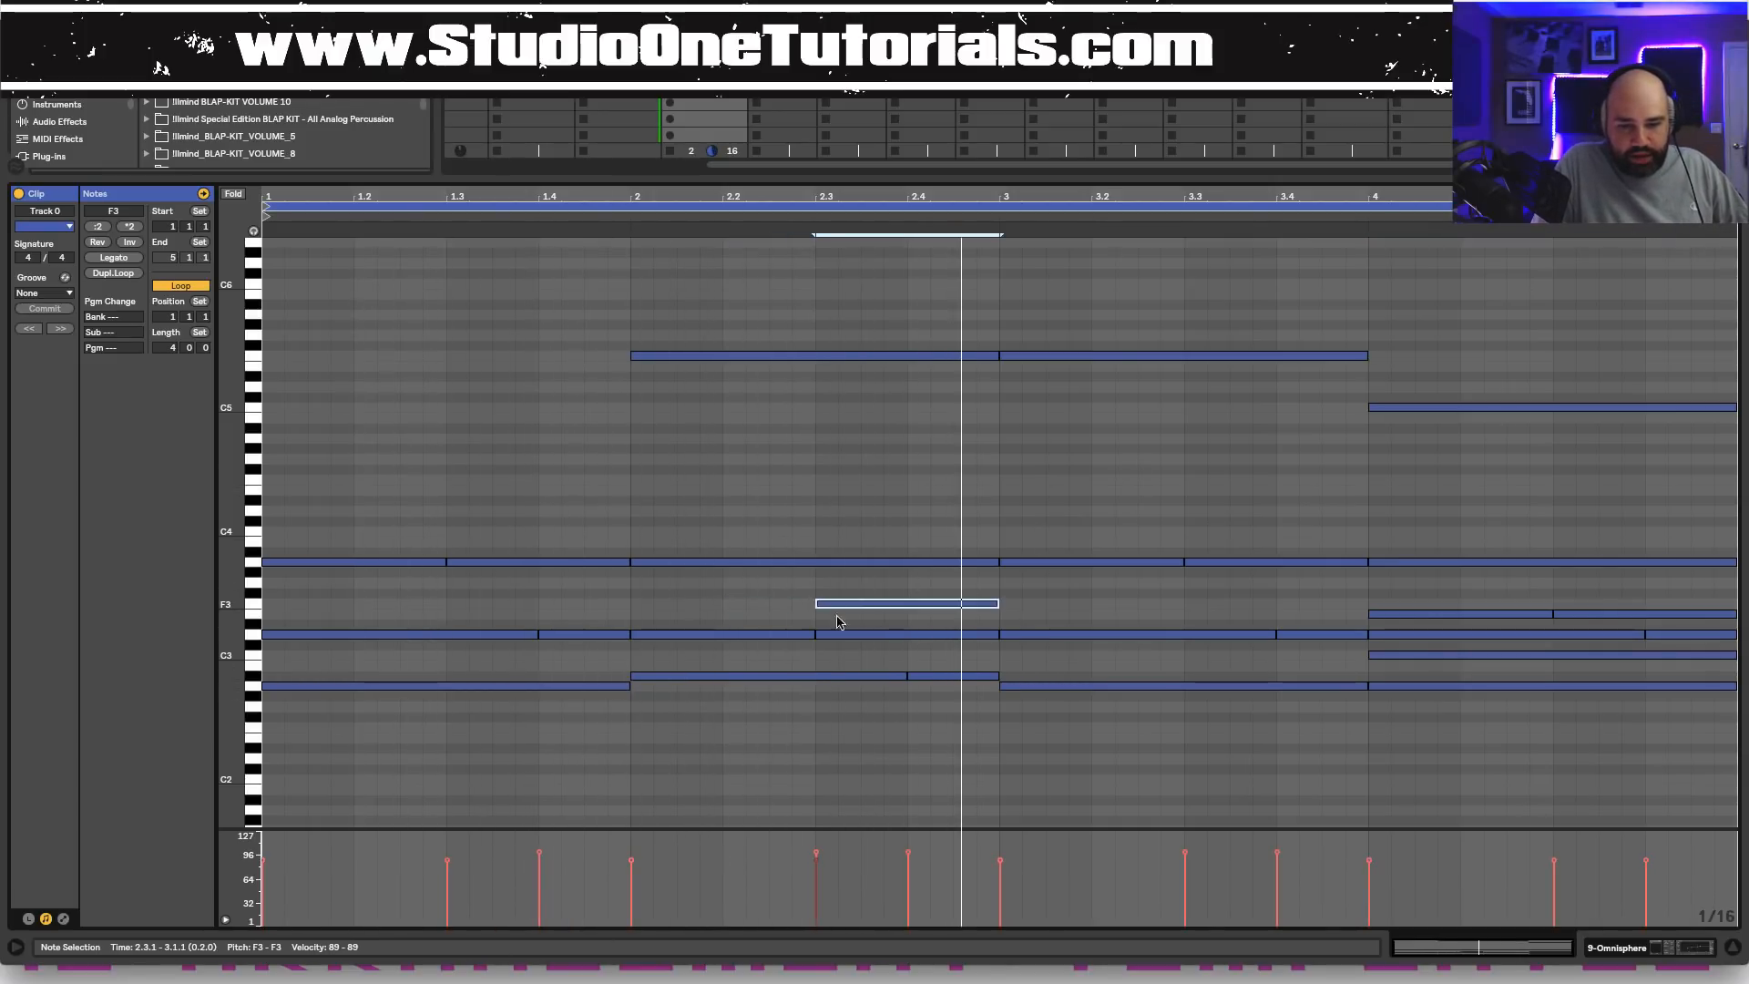
key(space)
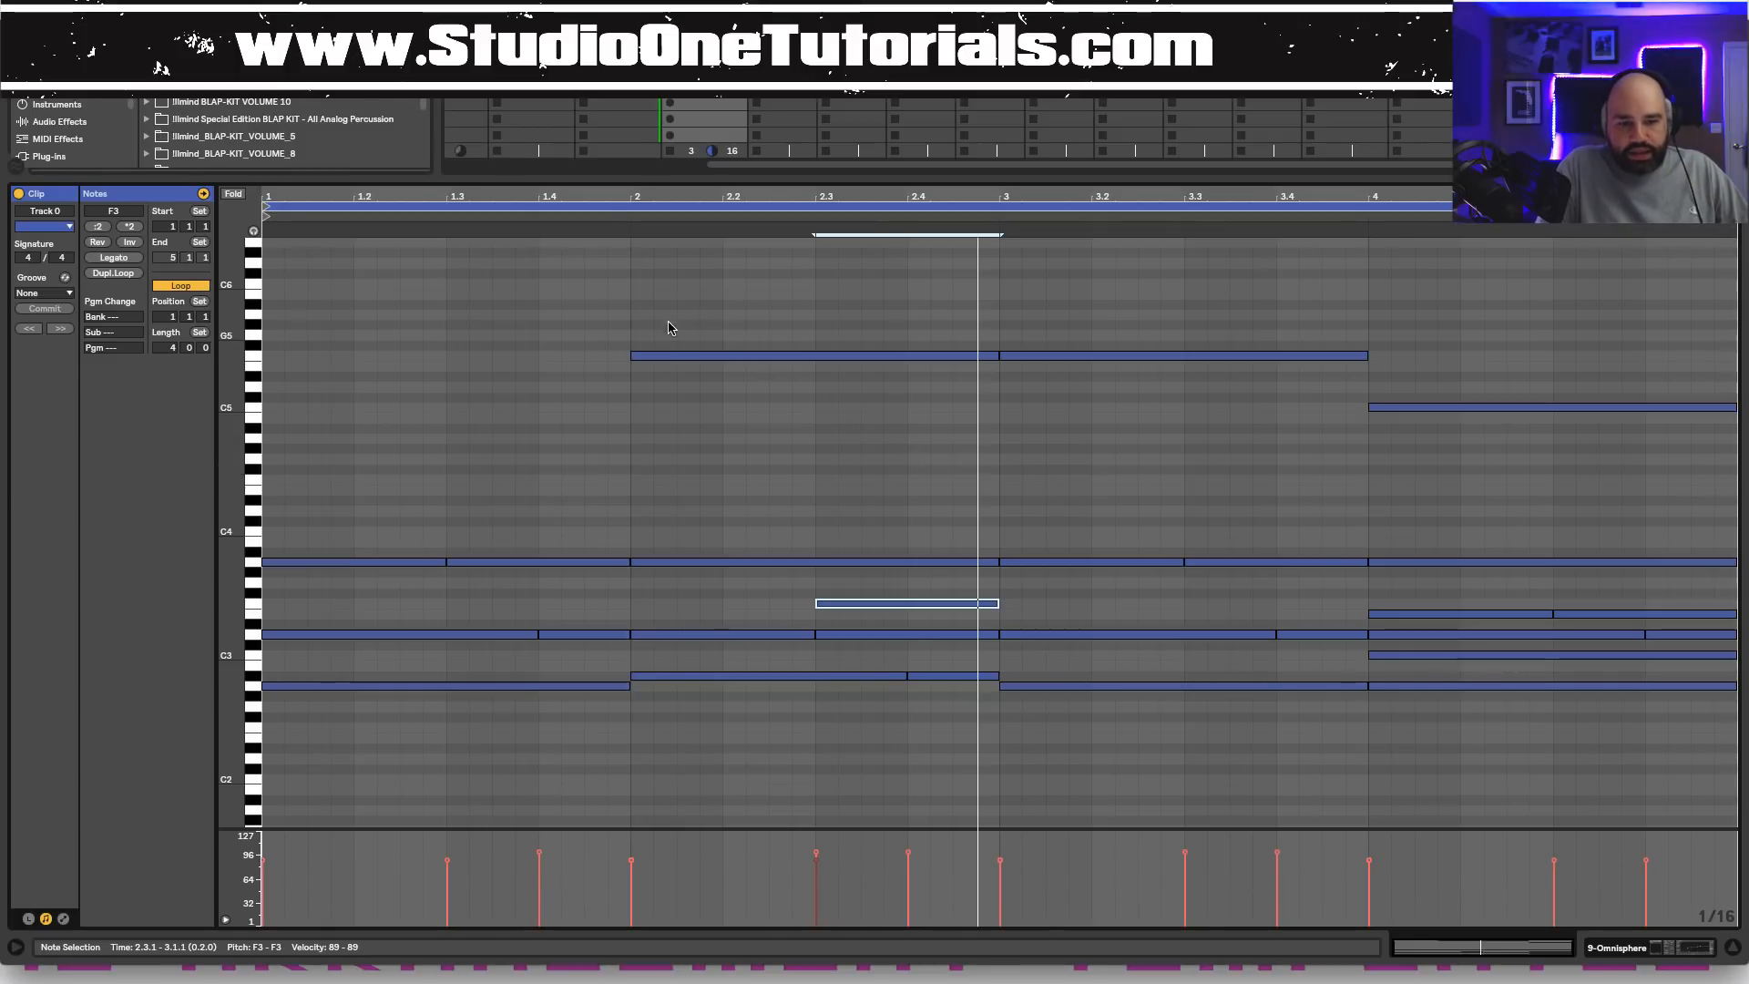
Try lowering bar 2's F5 note by two octaves, return it to F5 and play the clip.
drag(669, 320, 686, 374)
key(shift+Down)
key(shift+Down)
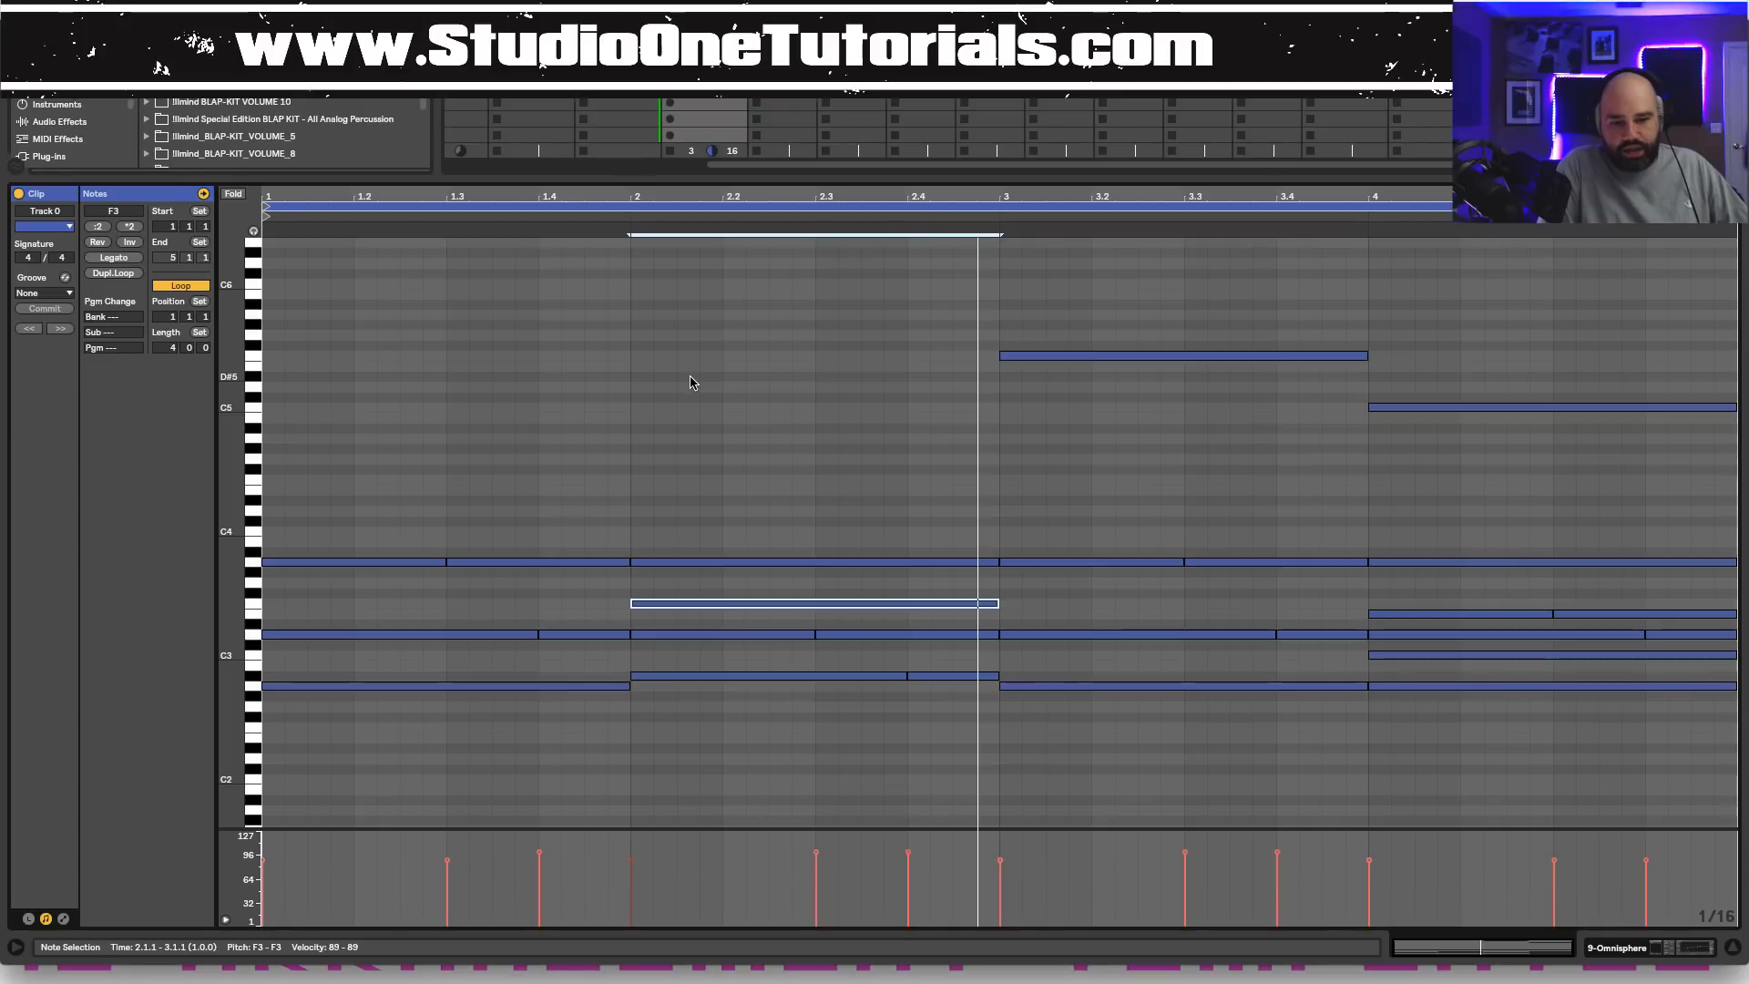
key(shift+Up)
key(shift+Up)
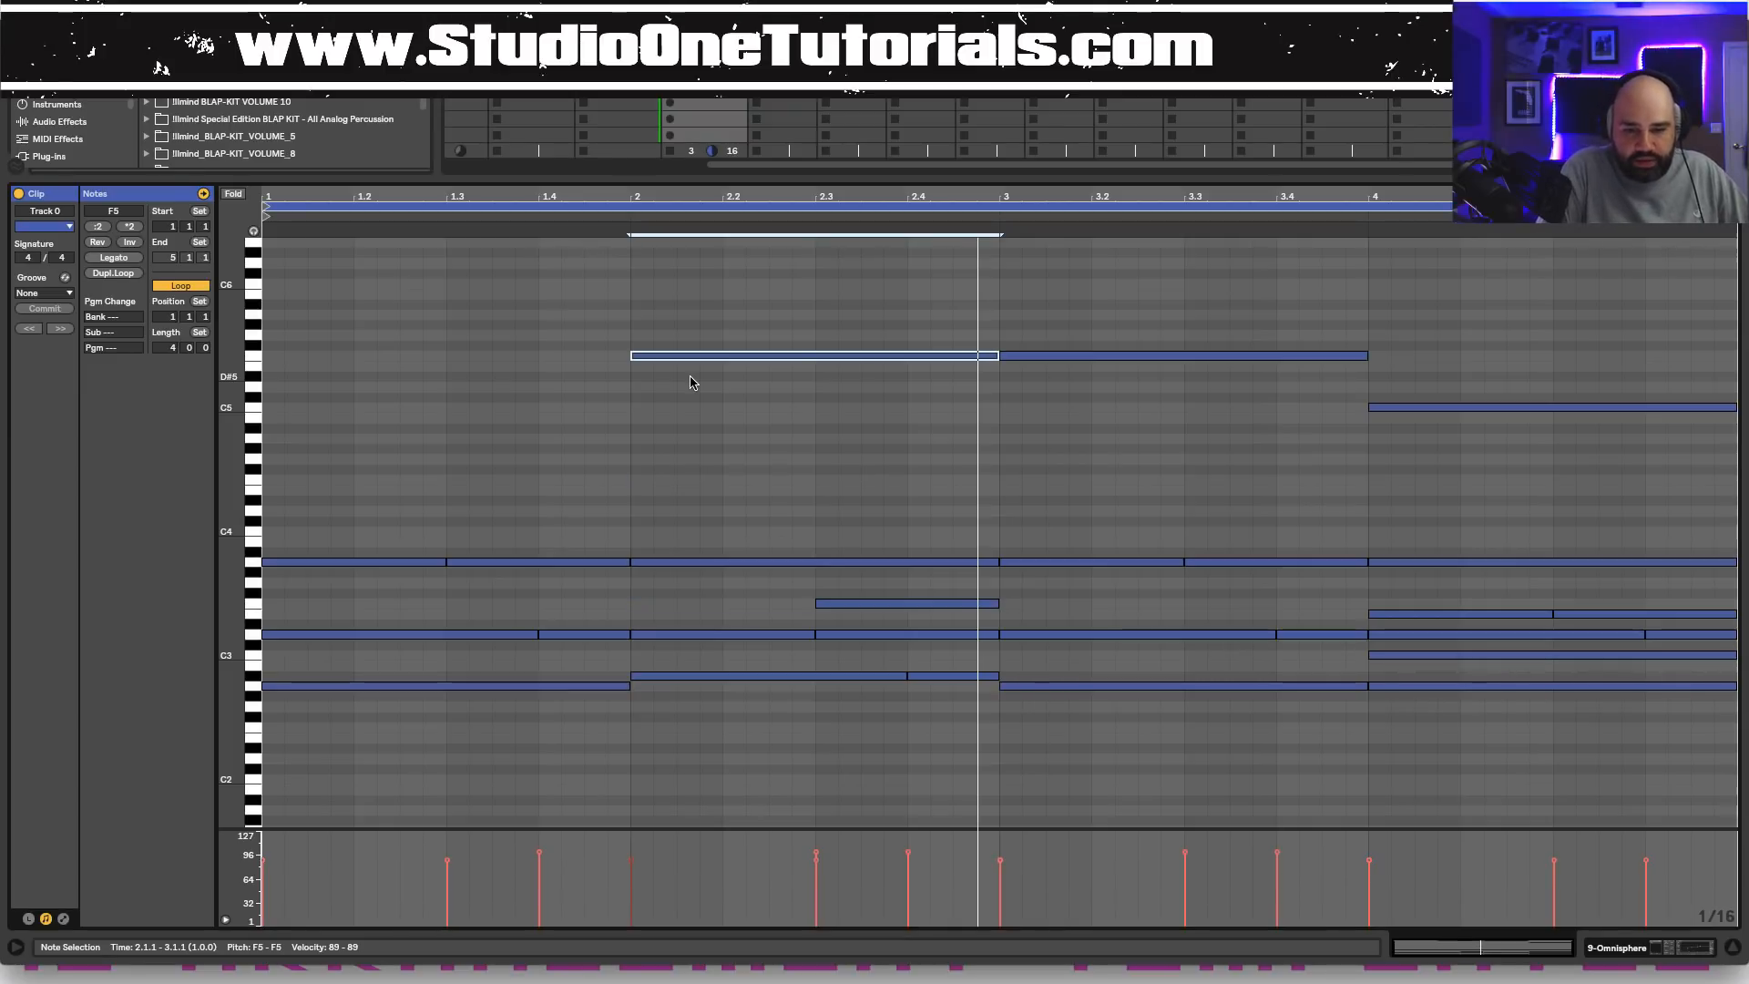
key(space)
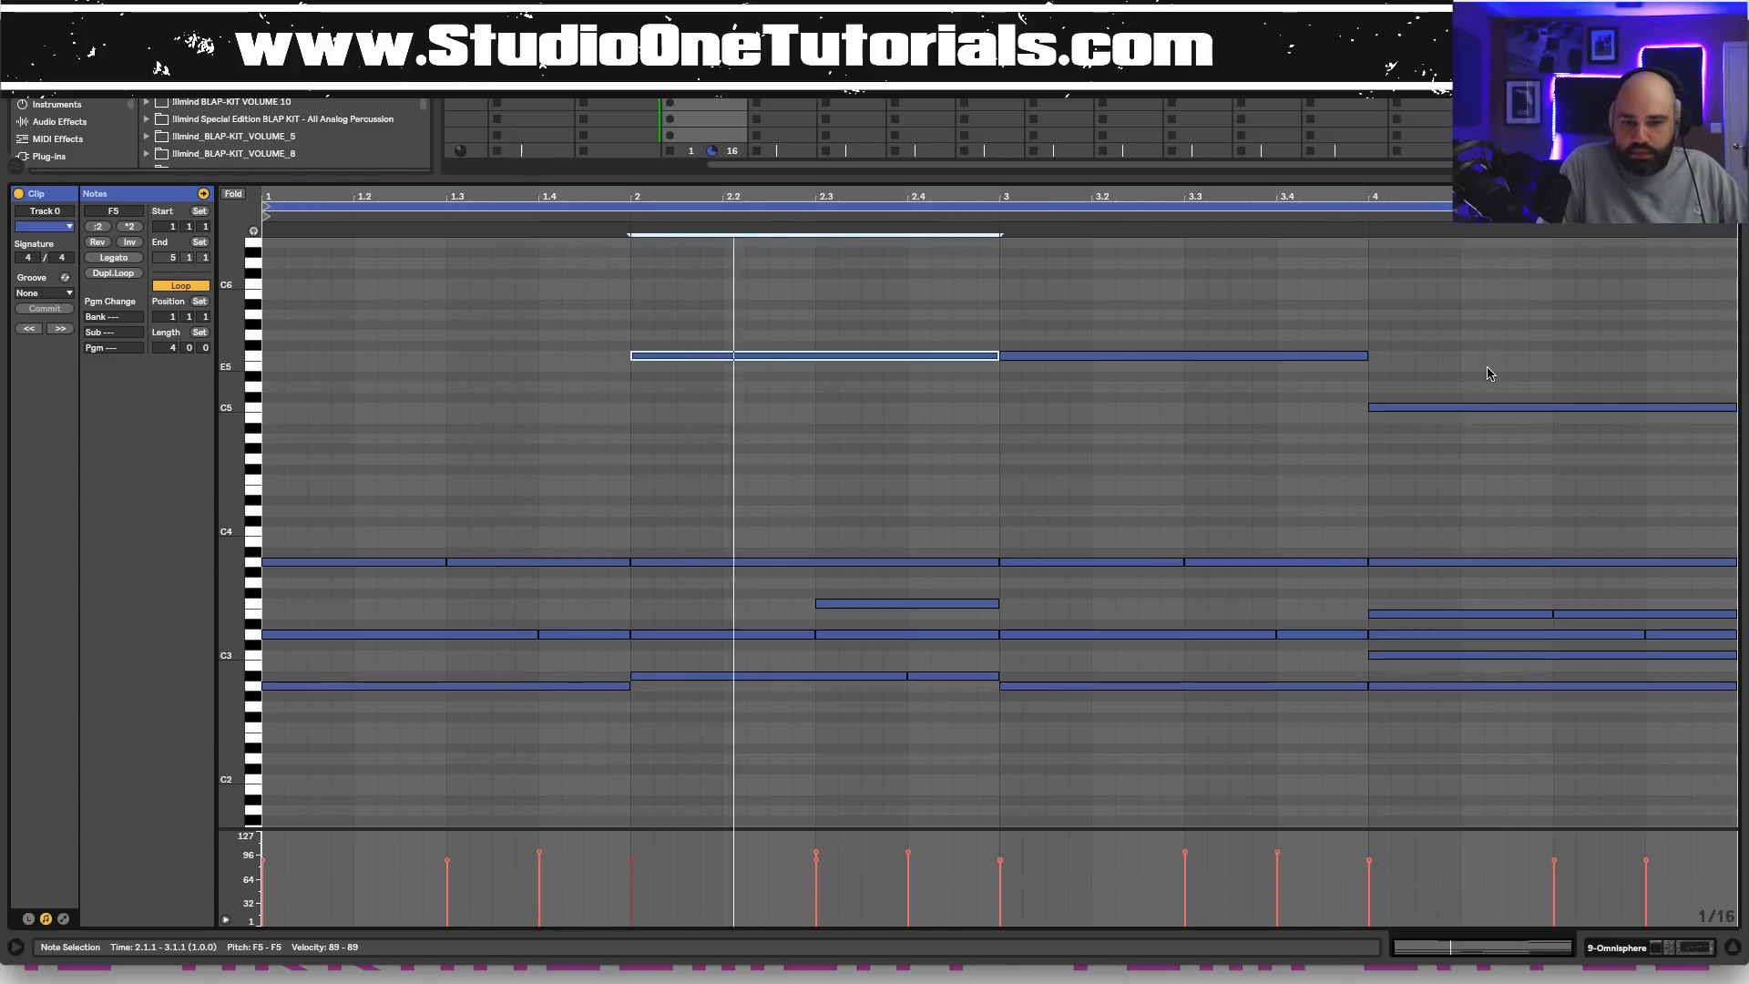
Try lowering bar 4's C5 note by octaves, and return it to C5.
drag(1477, 363, 1508, 437)
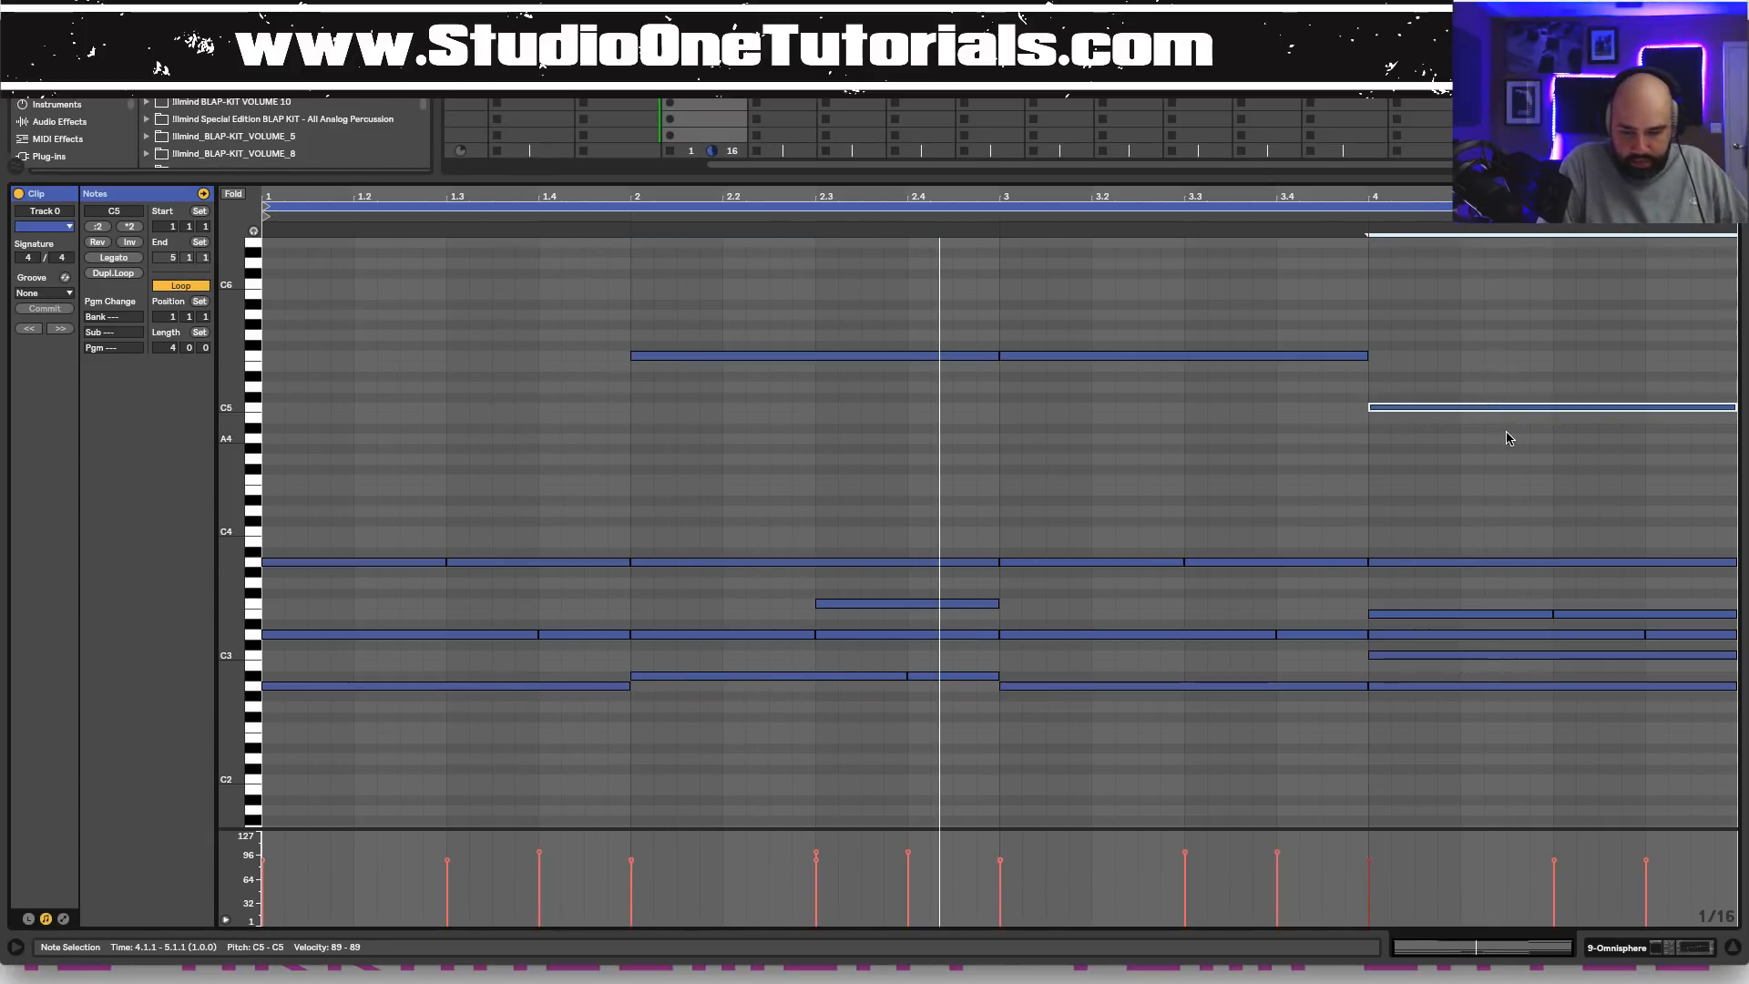
key(shift+Down)
key(shift+Down)
key(shift+Up)
key(shift+Down)
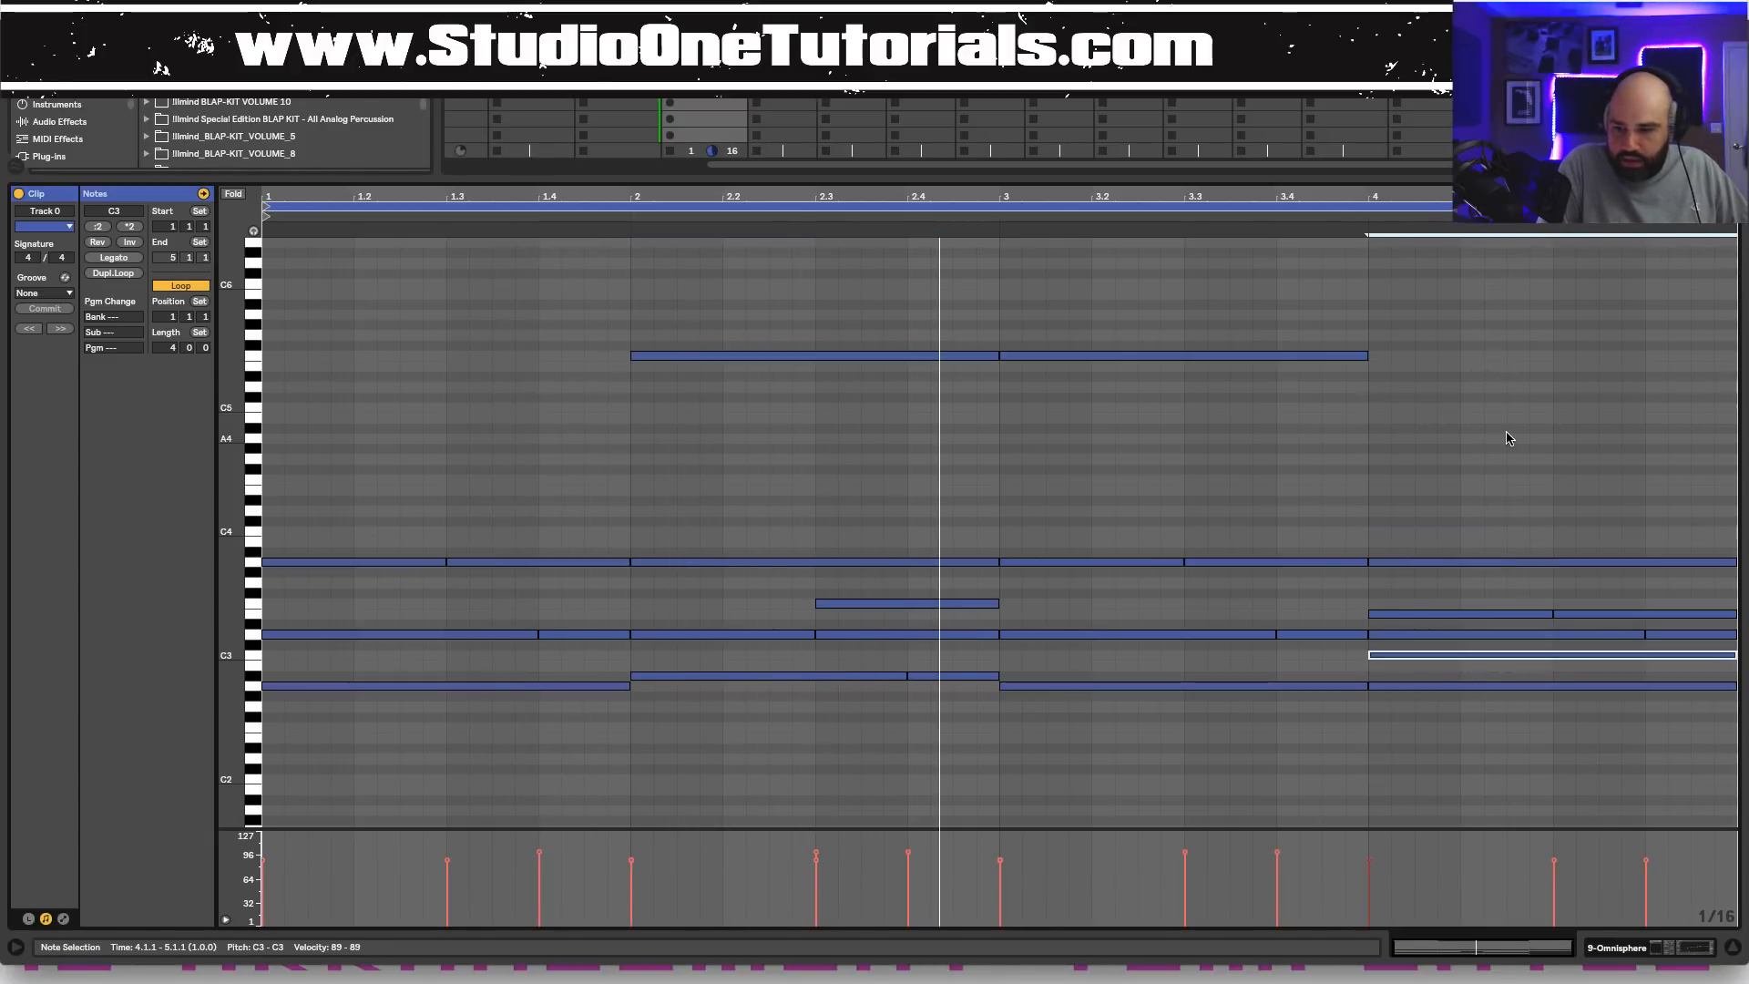
key(shift+Up)
key(shift+Up)
key(shift+Up)
key(shift+Down)
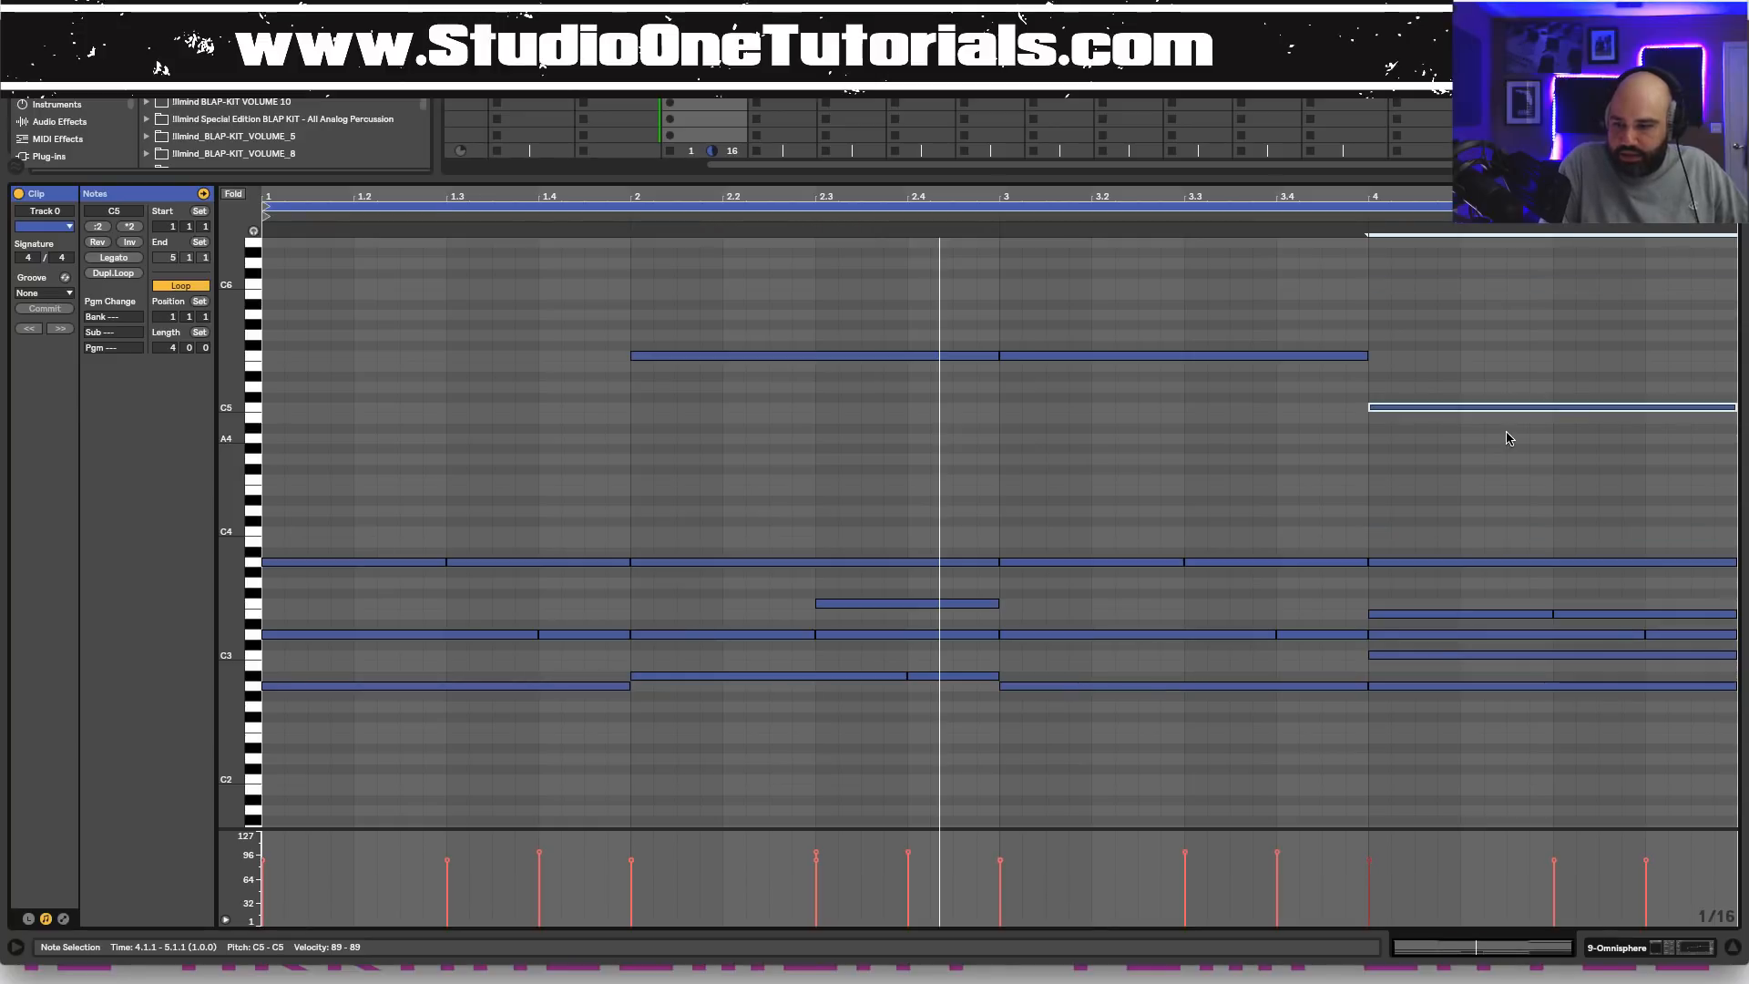
Make bar 4's E3 a single note lasting the whole bar, and retrigger the C3 note at 4.3.
click(1561, 617)
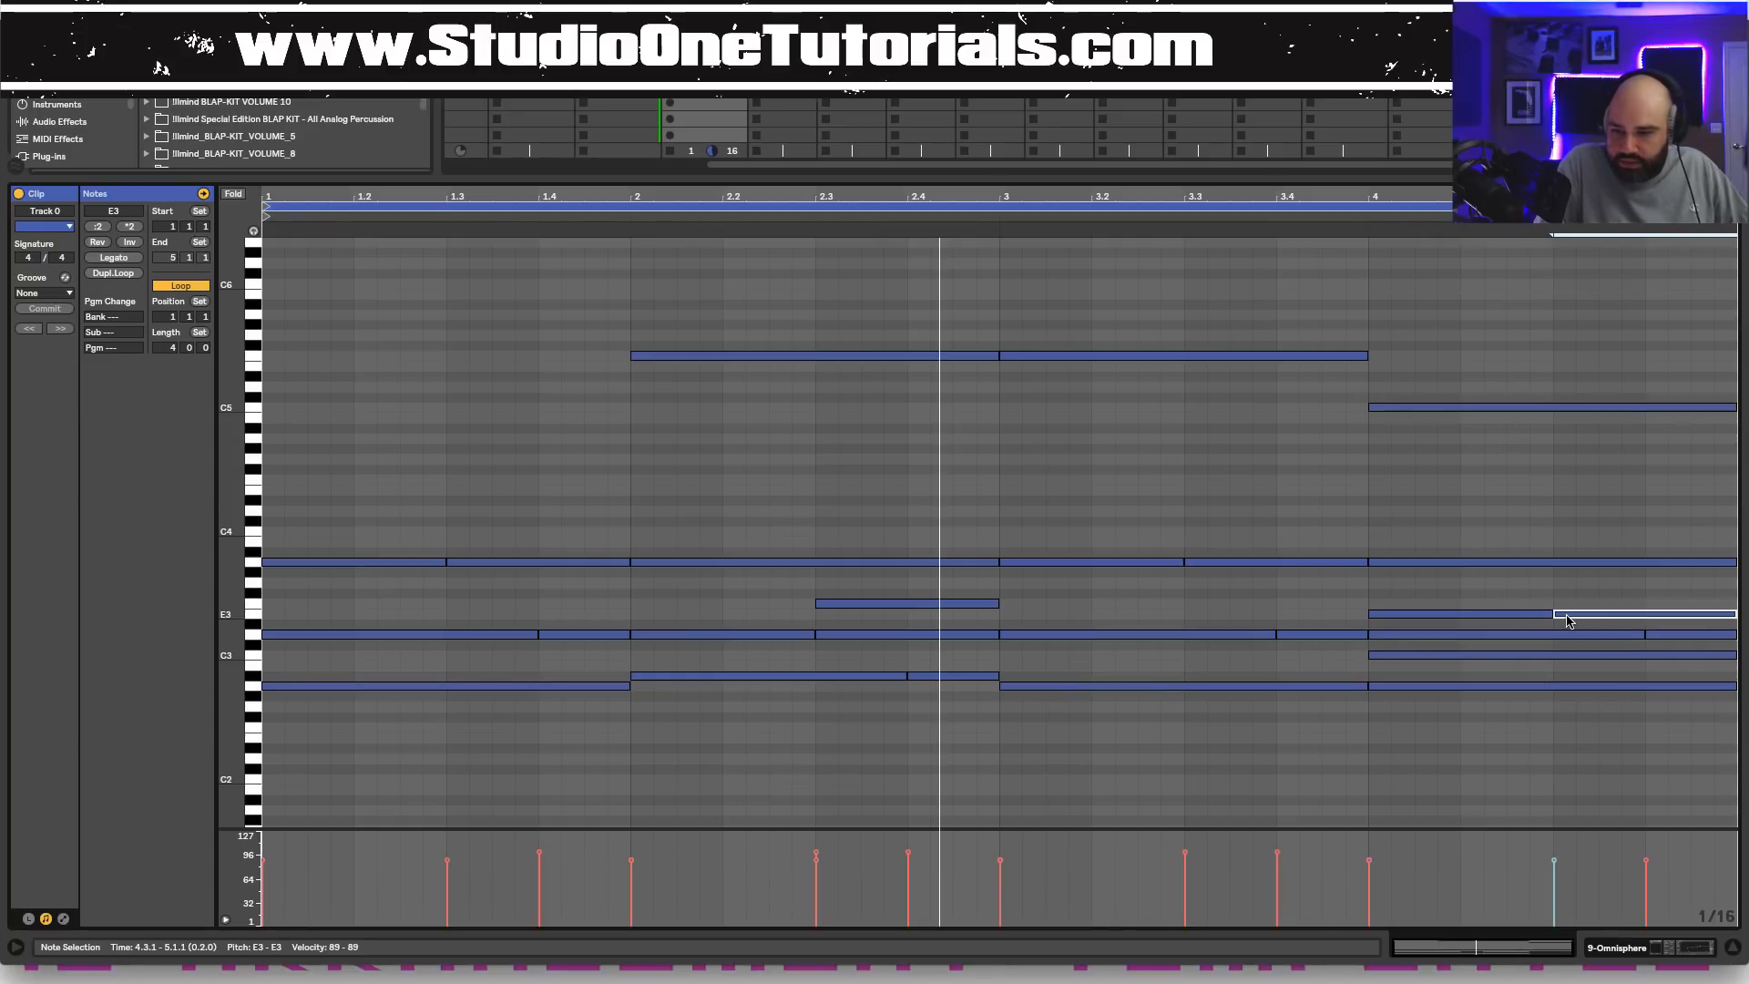
key(Delete)
drag(1553, 615, 1506, 658)
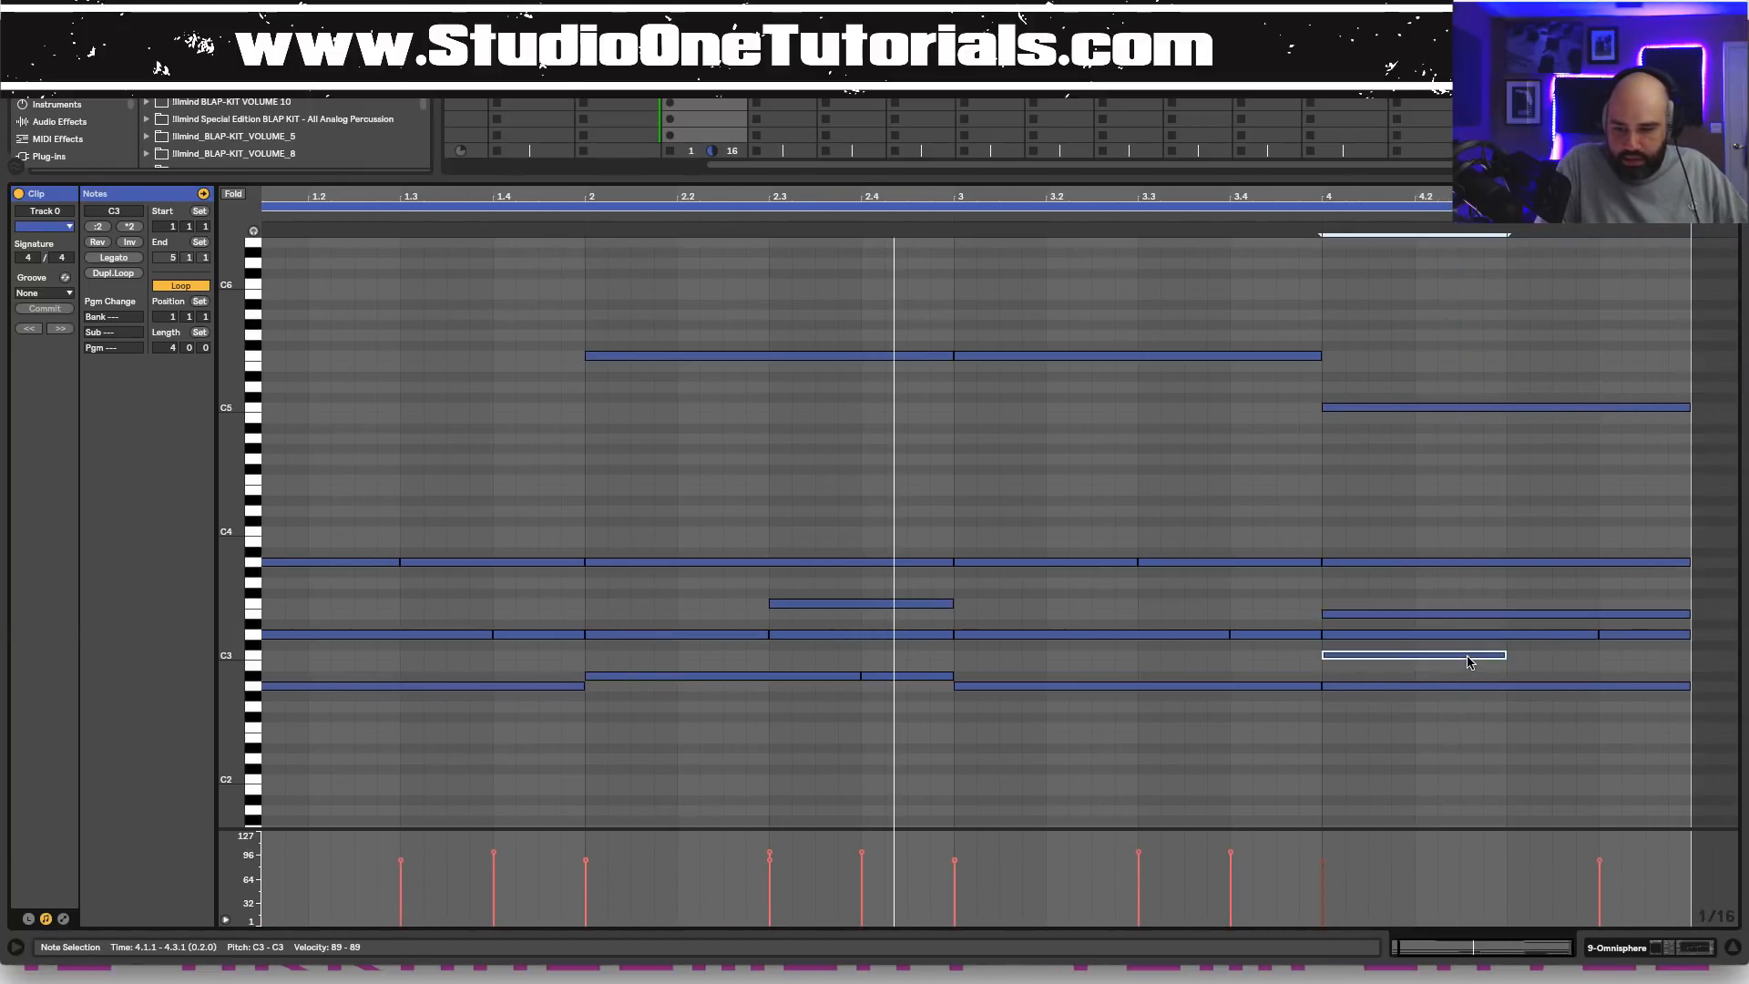
key(ctrl+d)
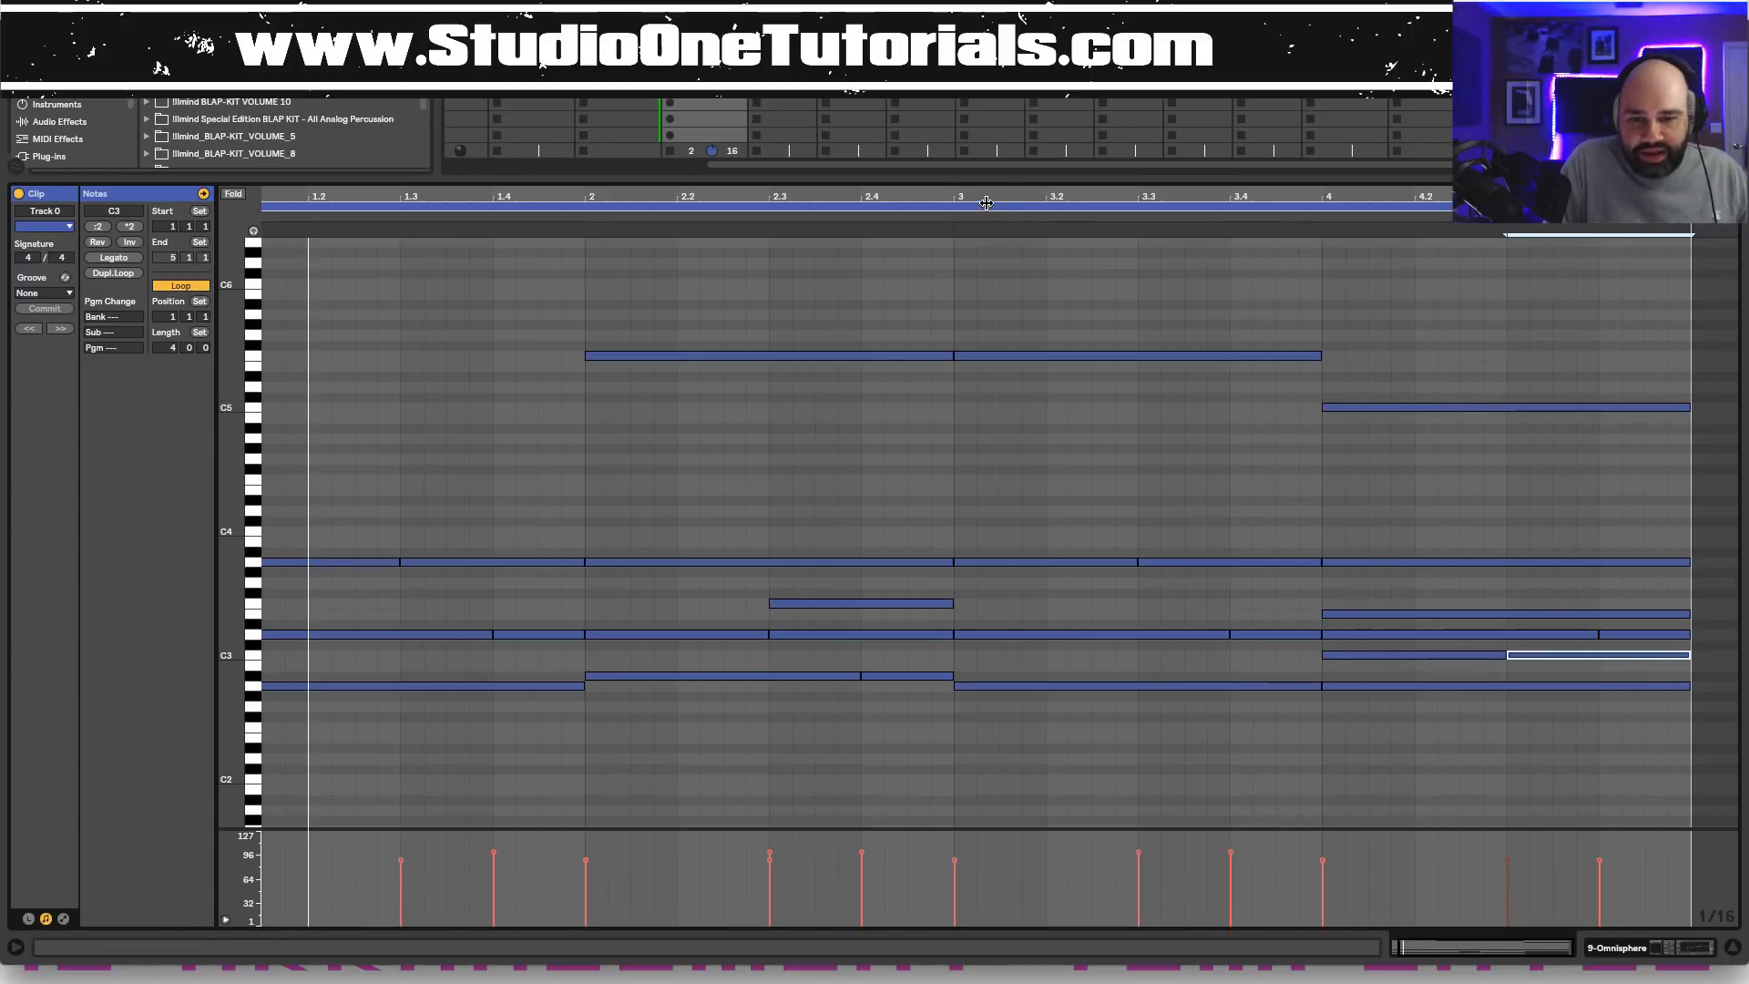
Open the ALL DRUM track's clip in an enlarged note editor and play it.
drag(991, 177, 1098, 716)
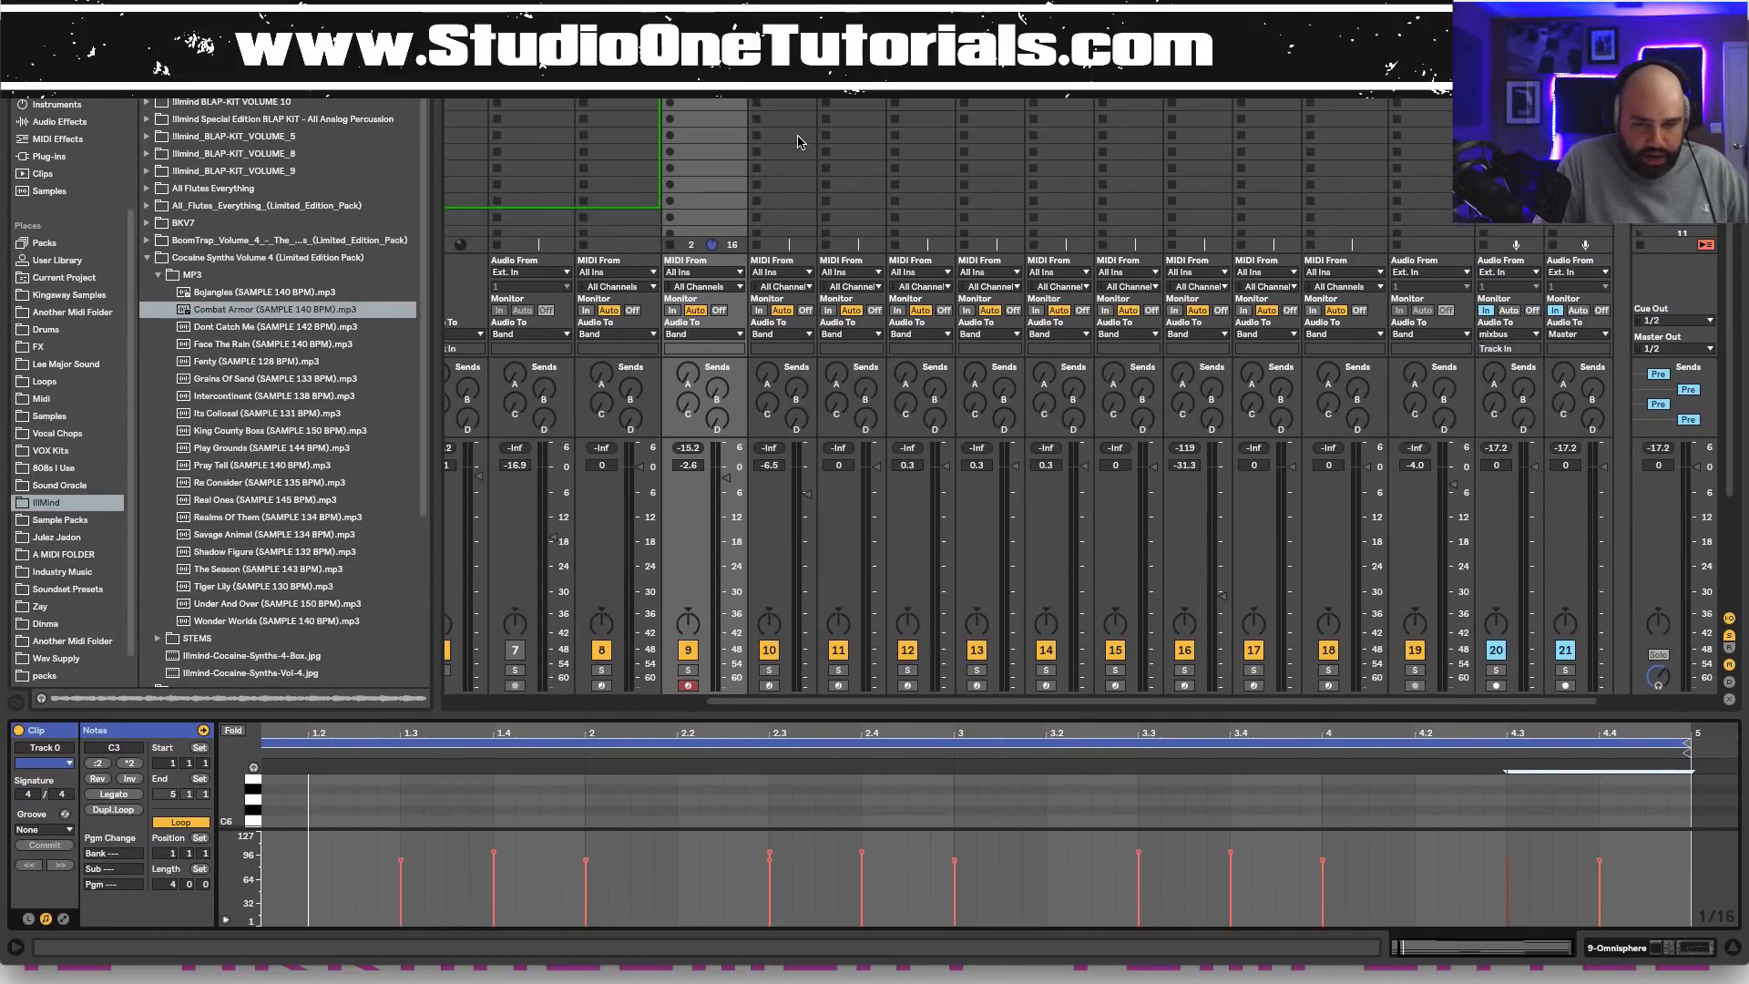
click(465, 69)
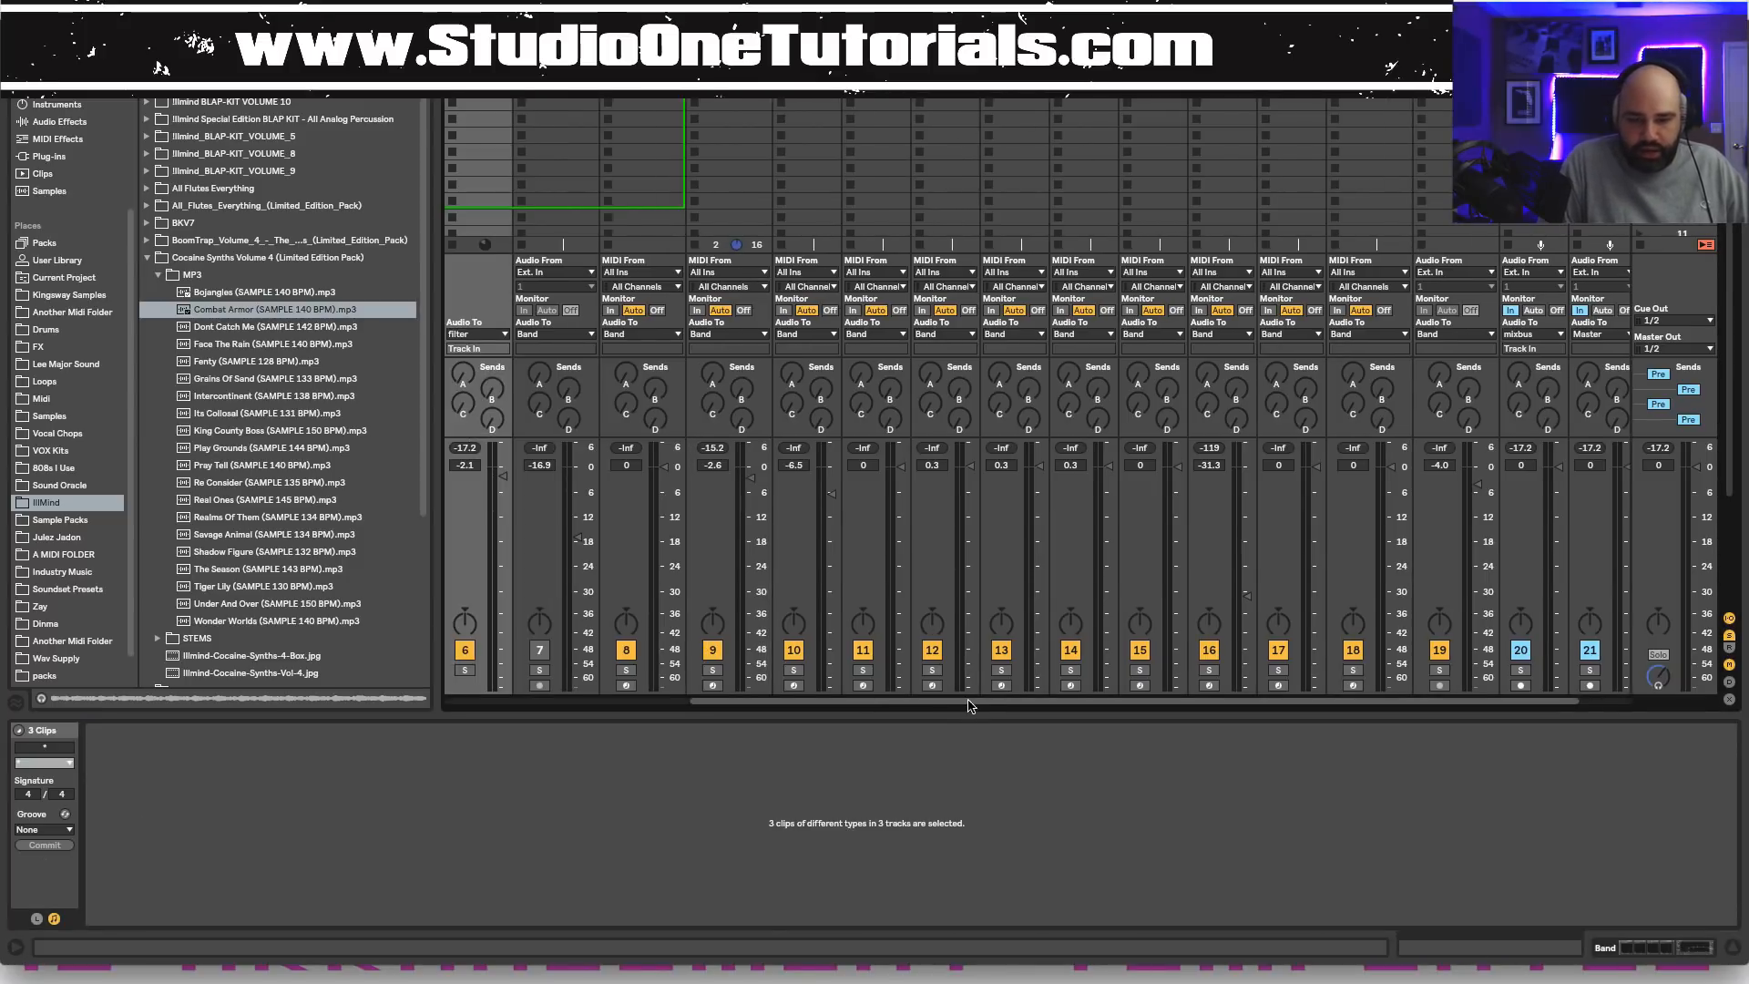
drag(964, 711, 718, 711)
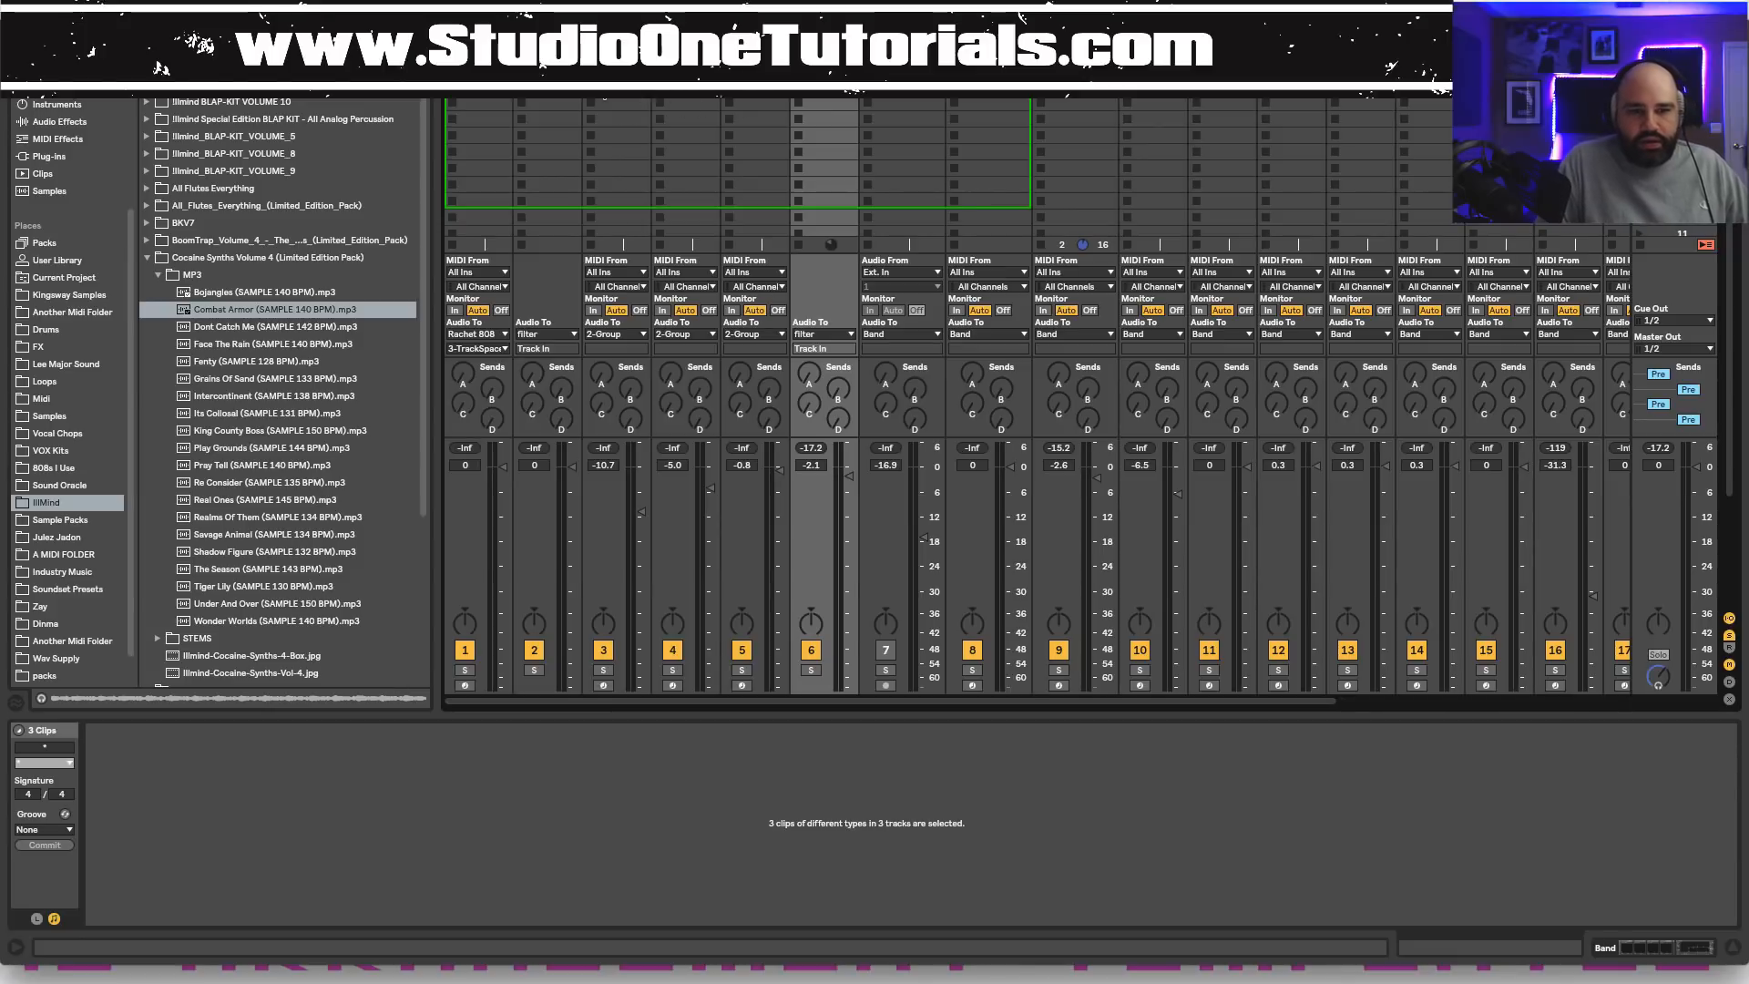
click(756, 70)
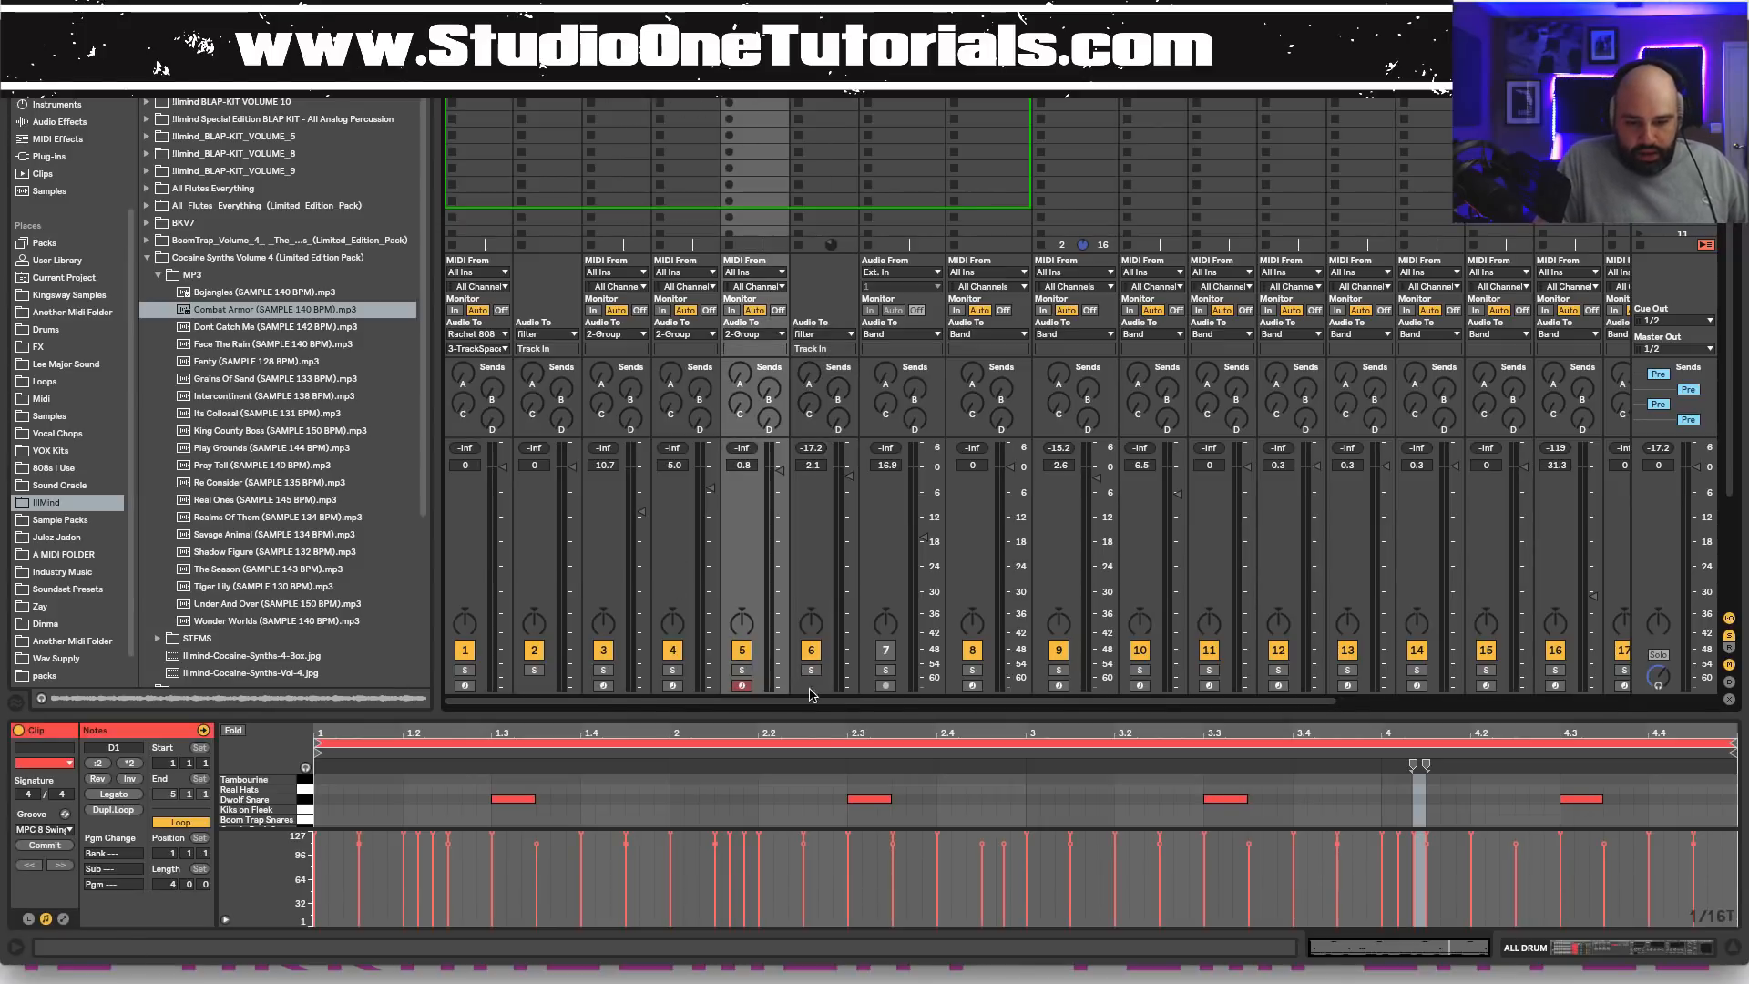
drag(820, 715, 890, 396)
key(space)
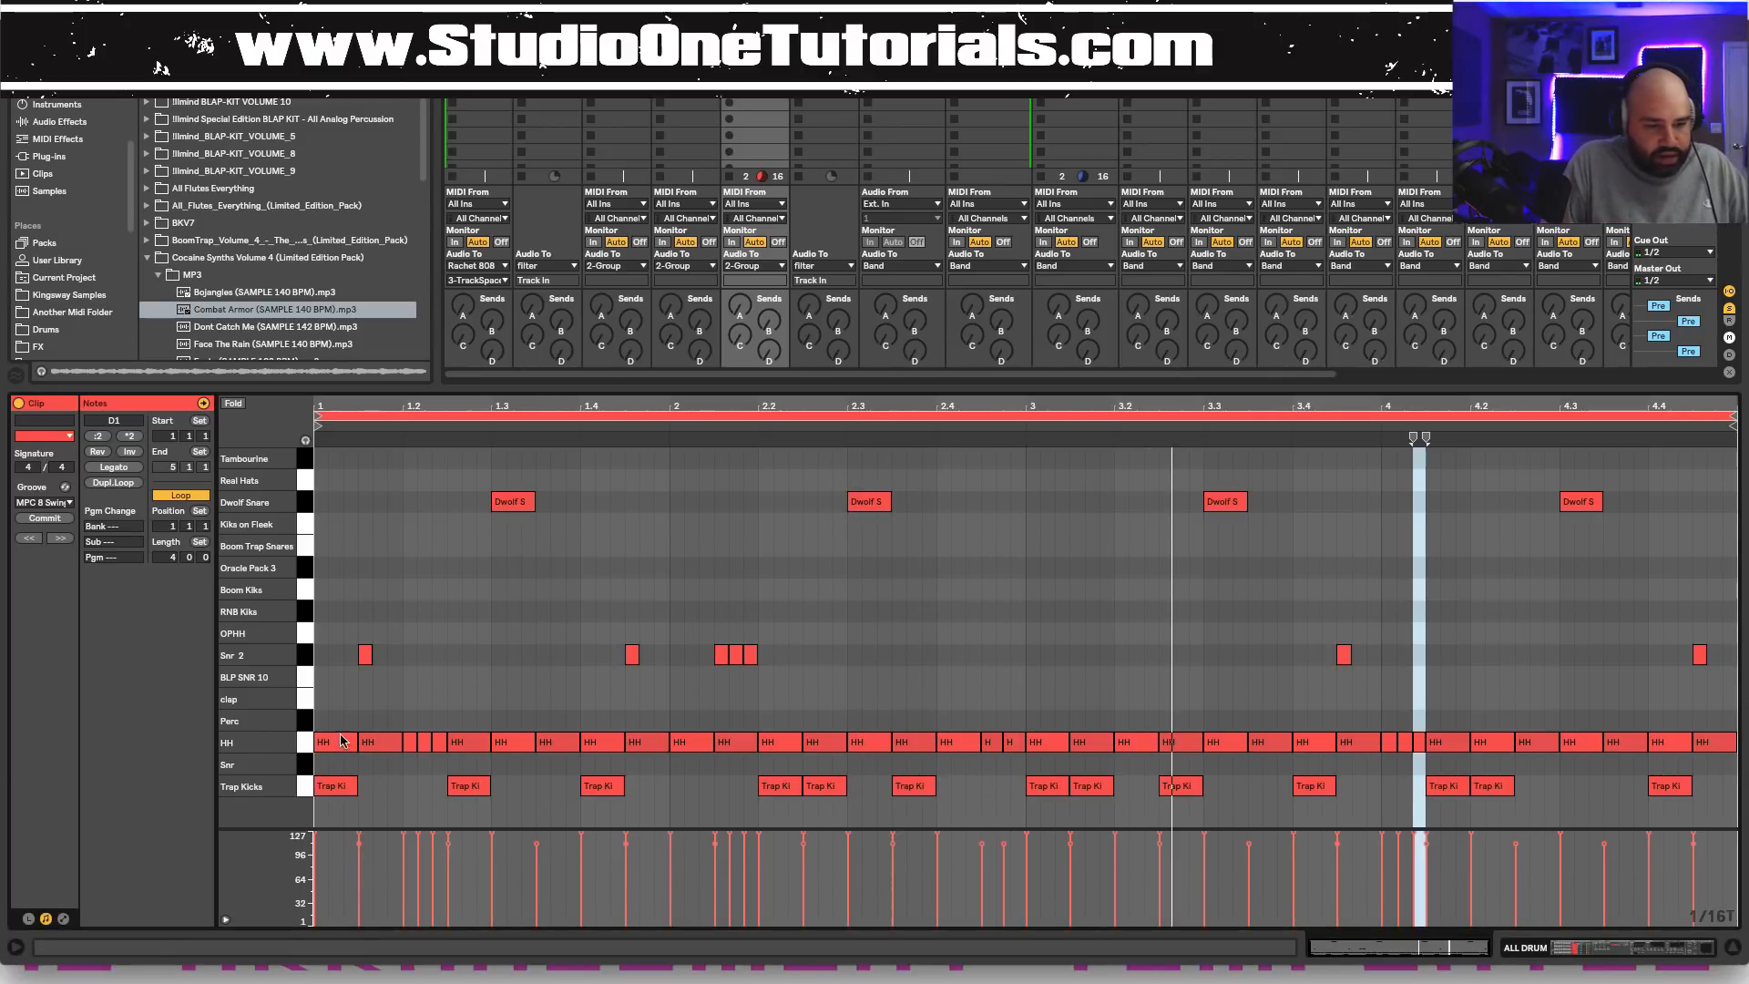
Check which groove presets are available for the drum clip without changing the current one.
click(362, 715)
click(70, 502)
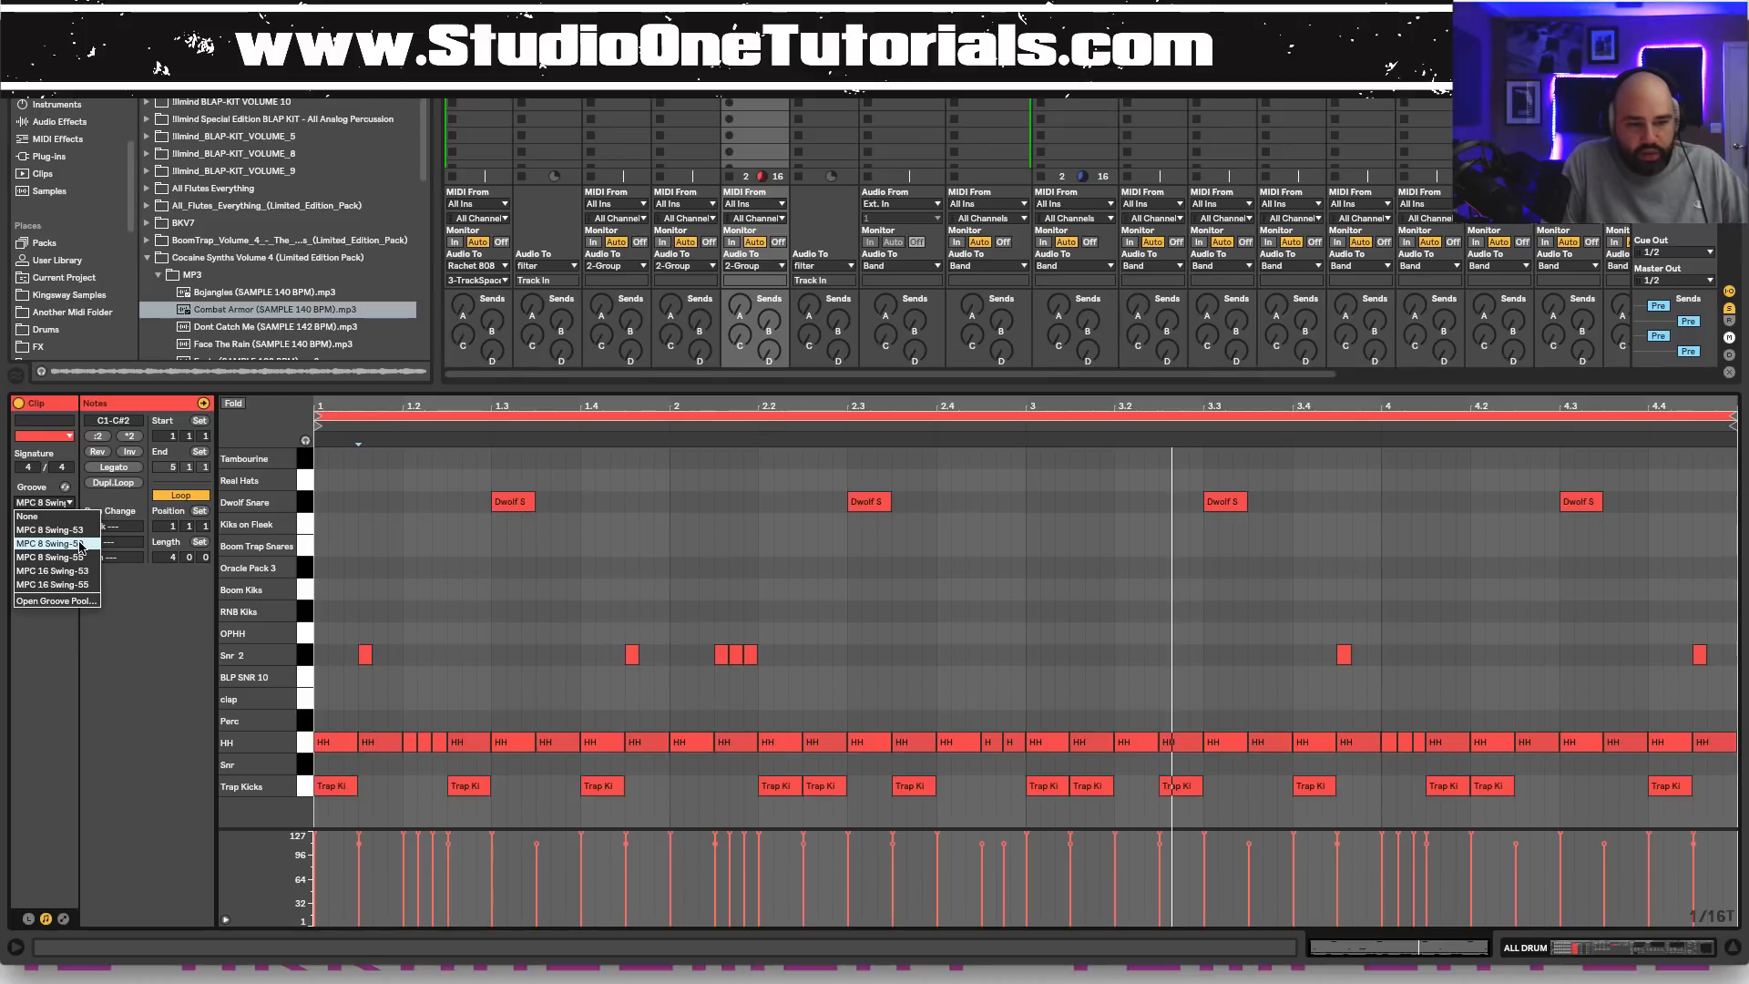
click(351, 543)
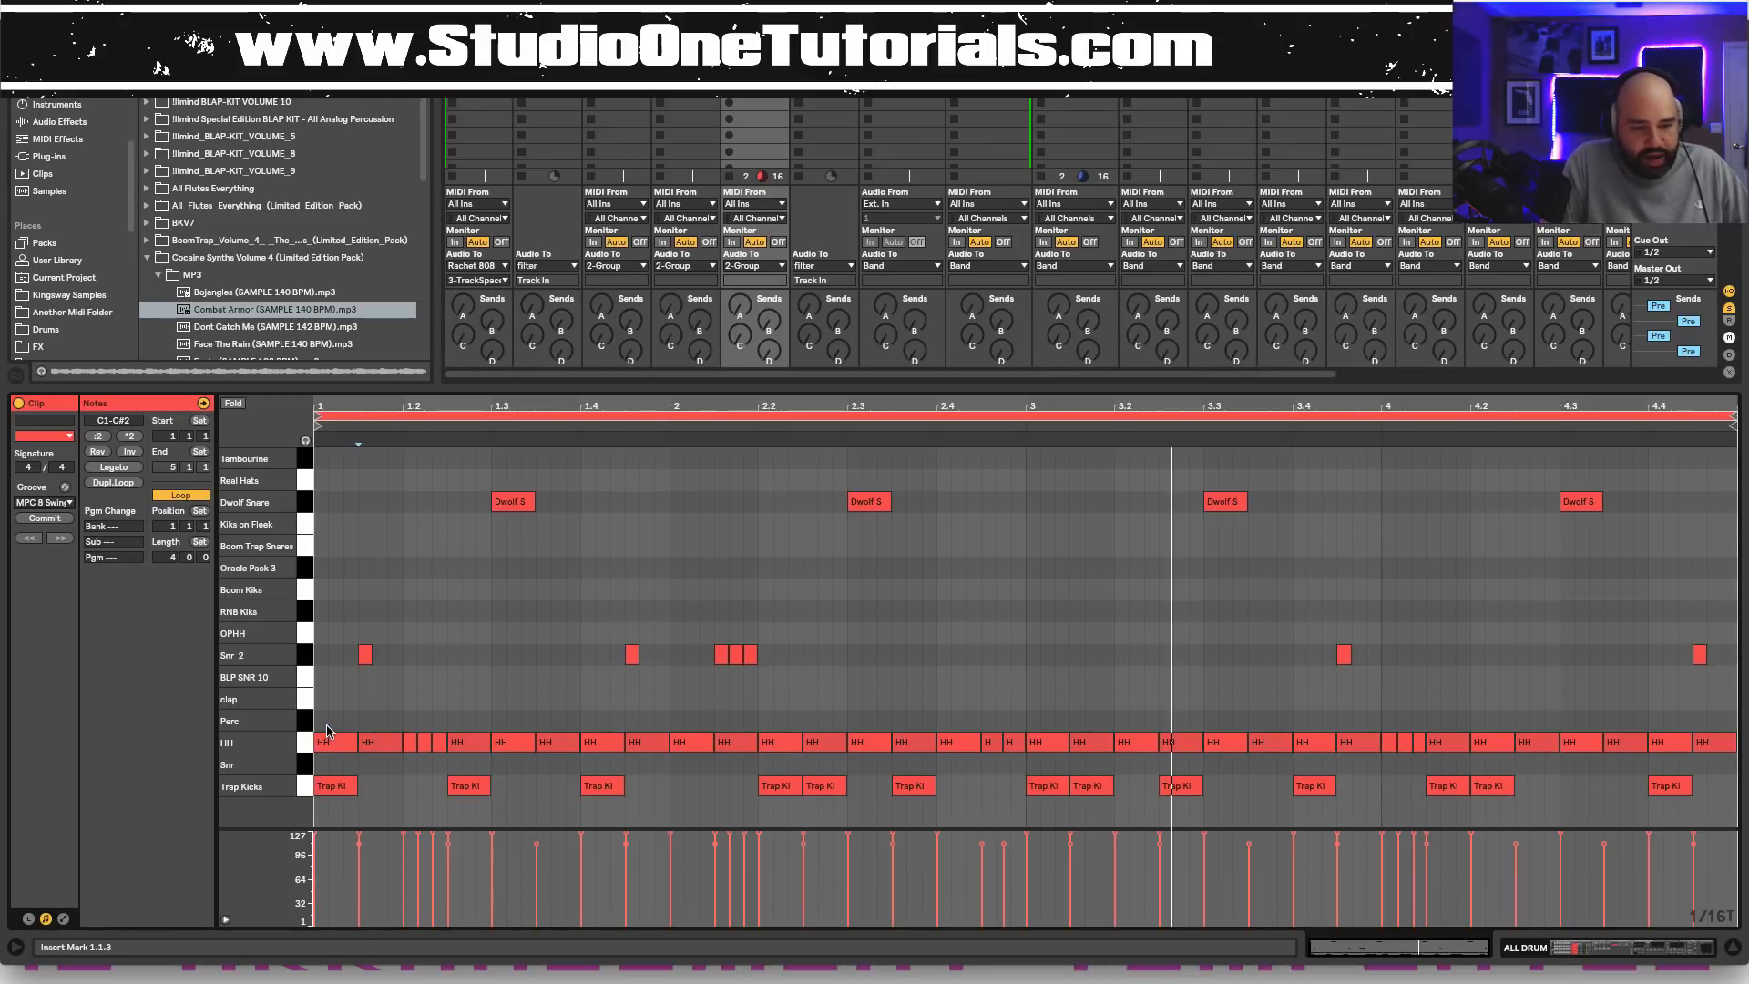
Shift all HH notes in the four-bar drum clip slightly later, just behind the grid.
drag(327, 728, 1715, 743)
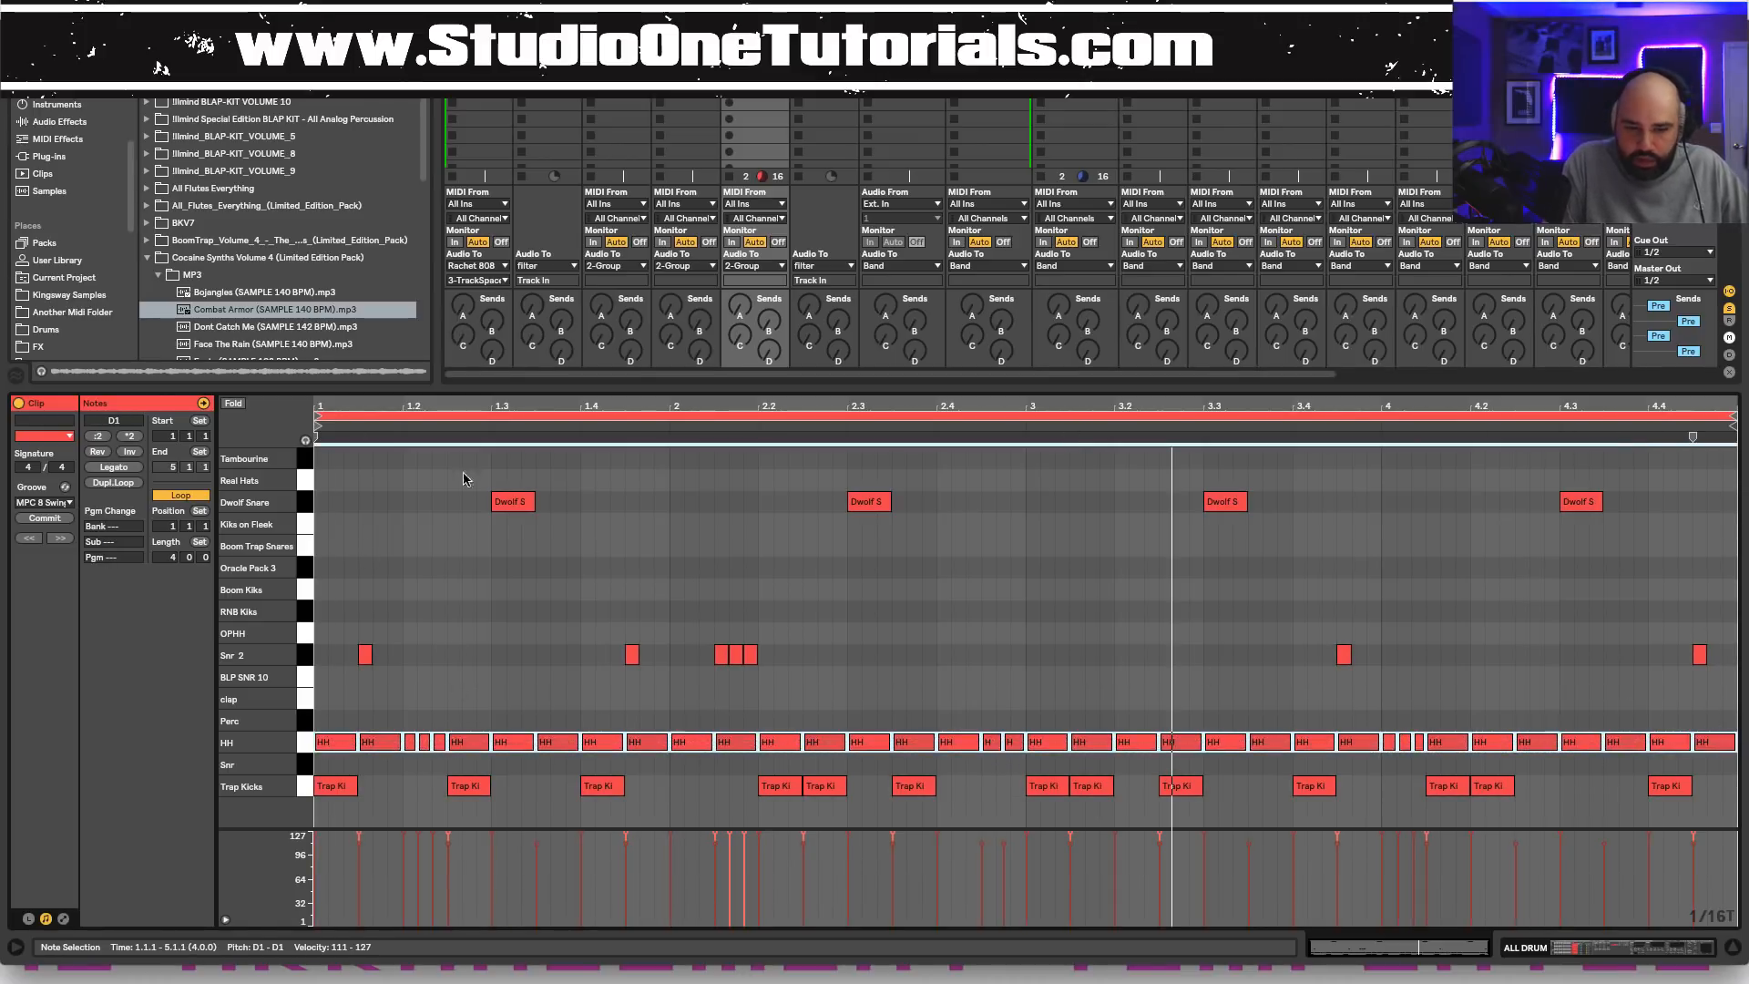
drag(745, 408, 836, 707)
drag(1141, 406, 1114, 608)
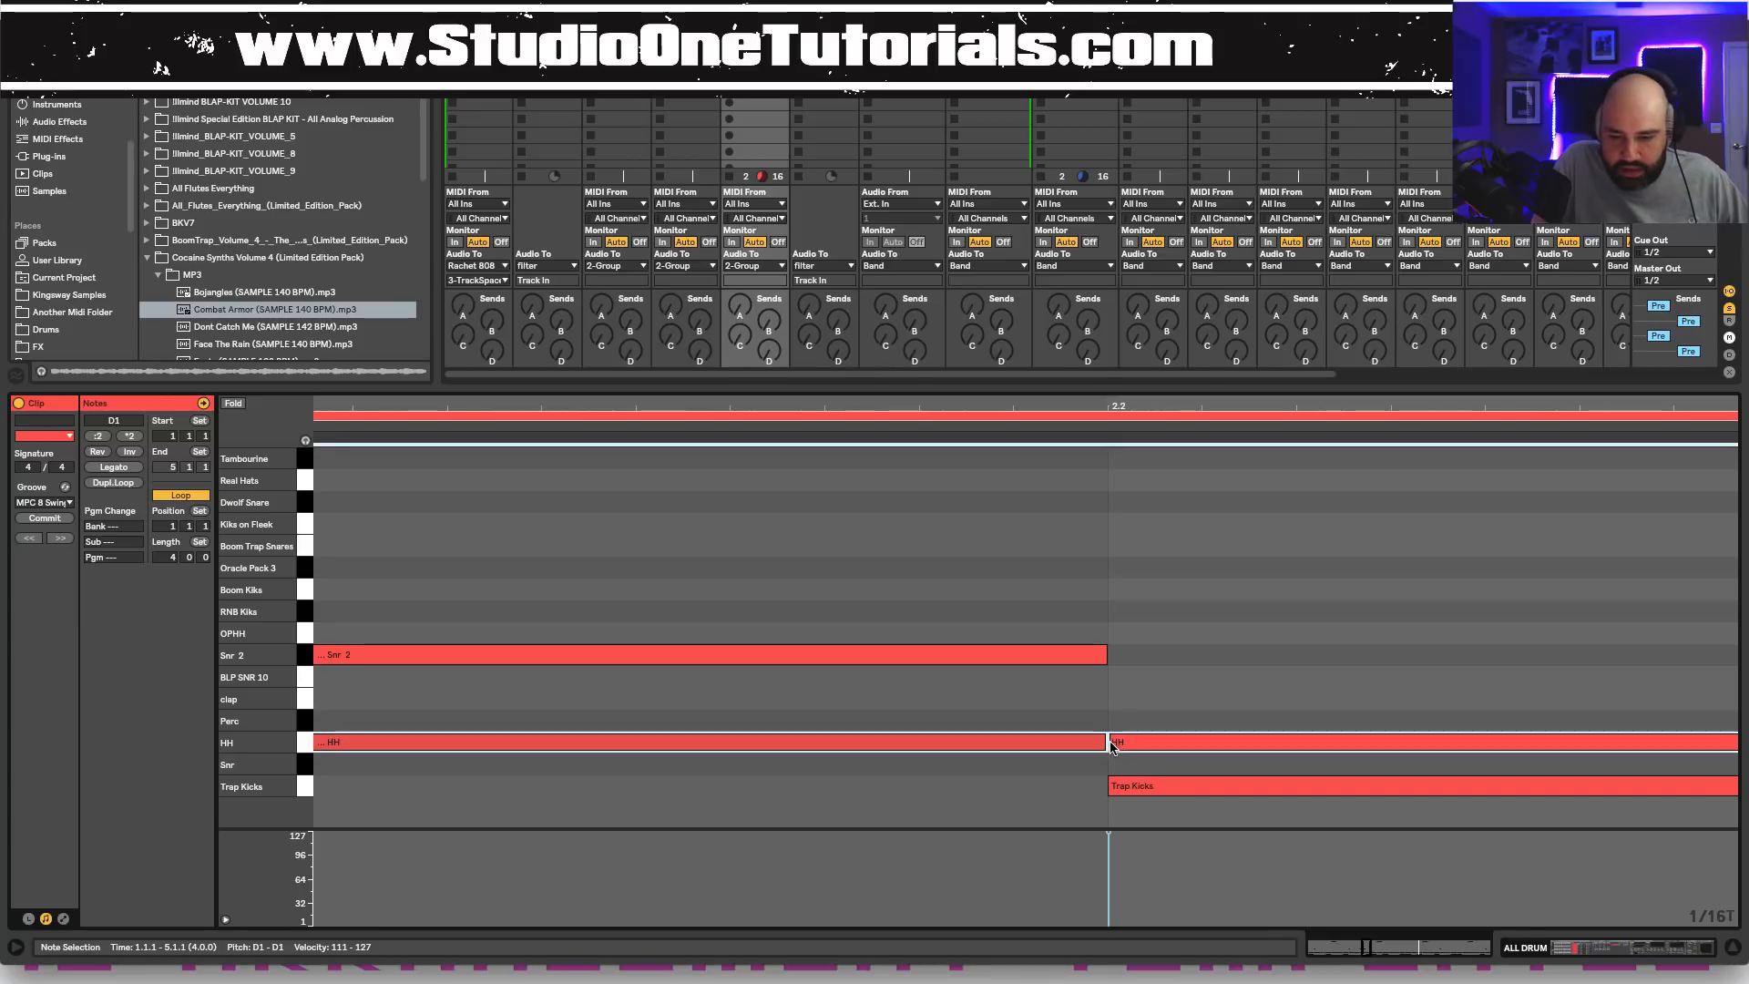
drag(1108, 745, 1116, 745)
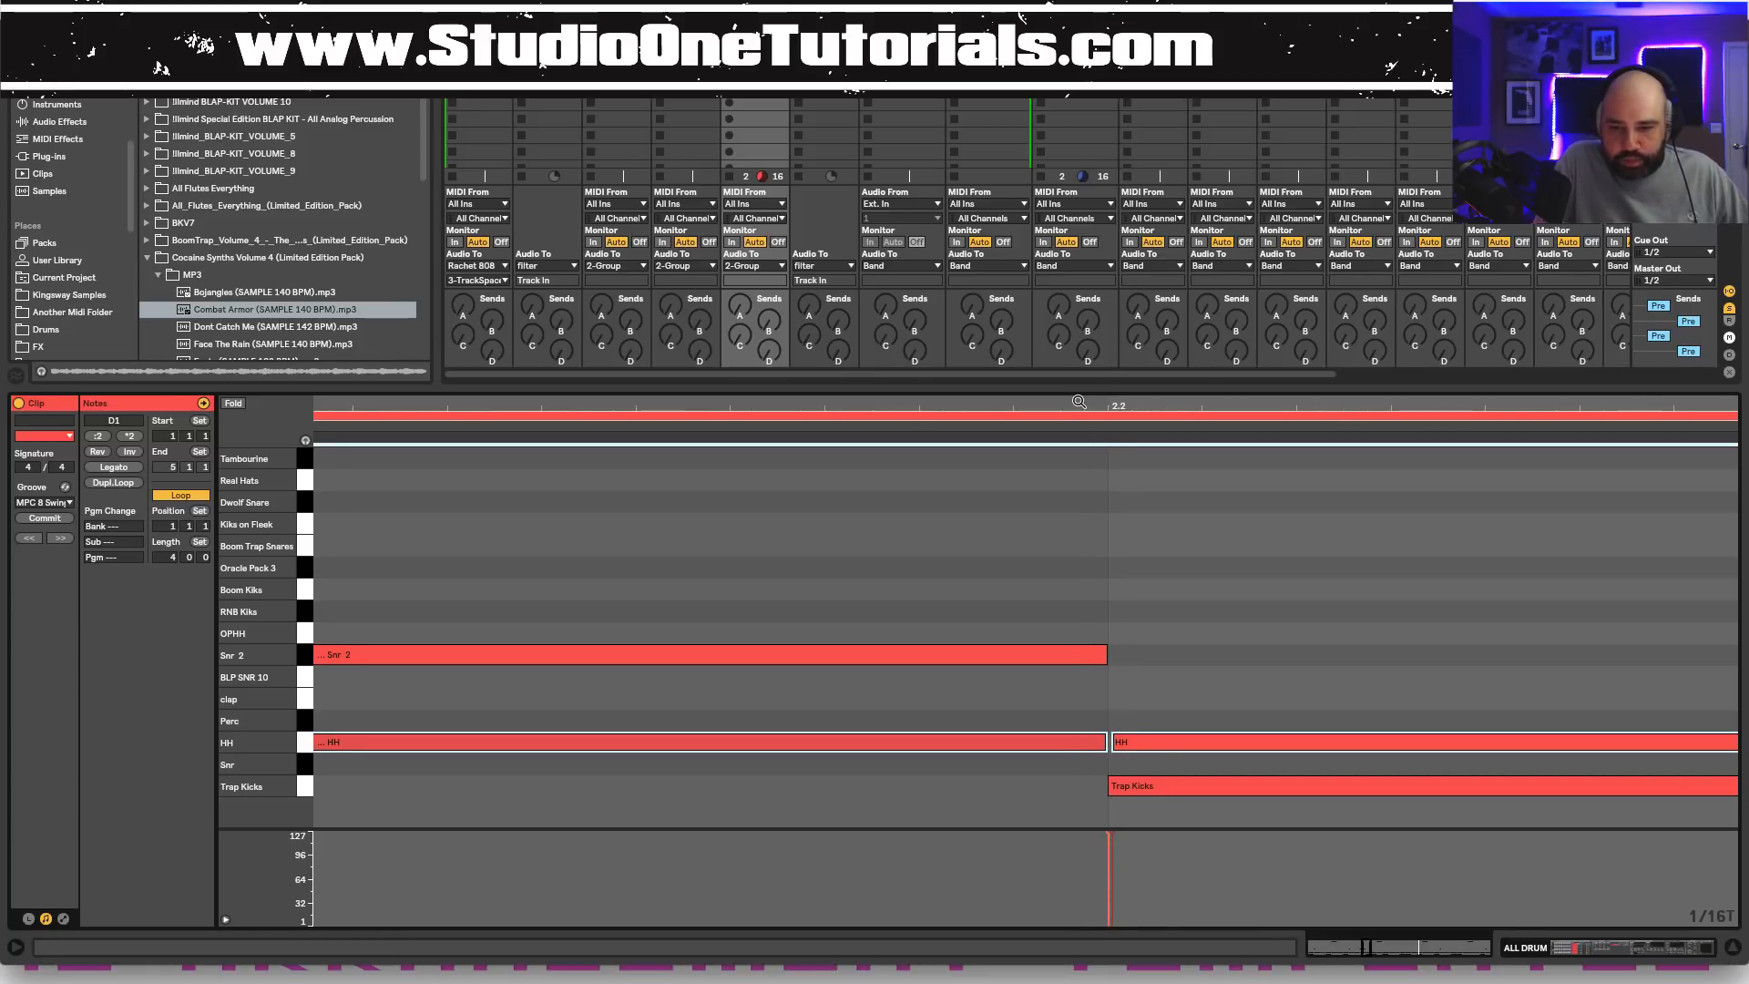
drag(1081, 405, 1122, 310)
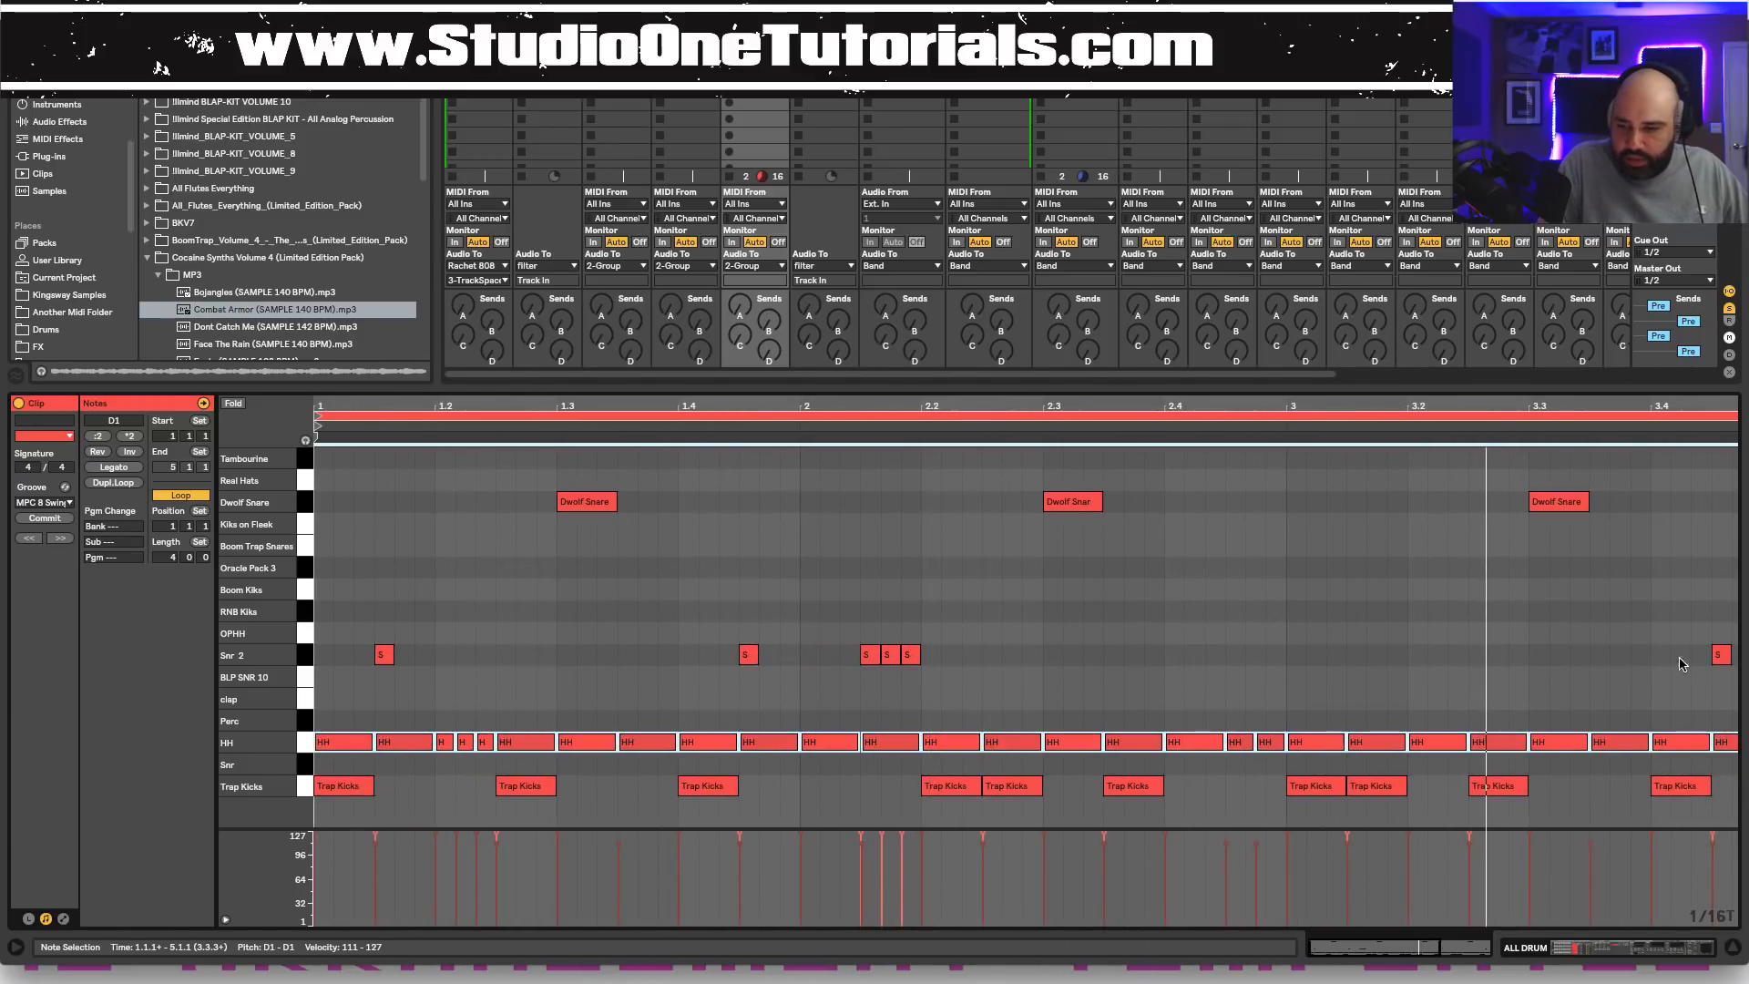
drag(1605, 405, 1599, 351)
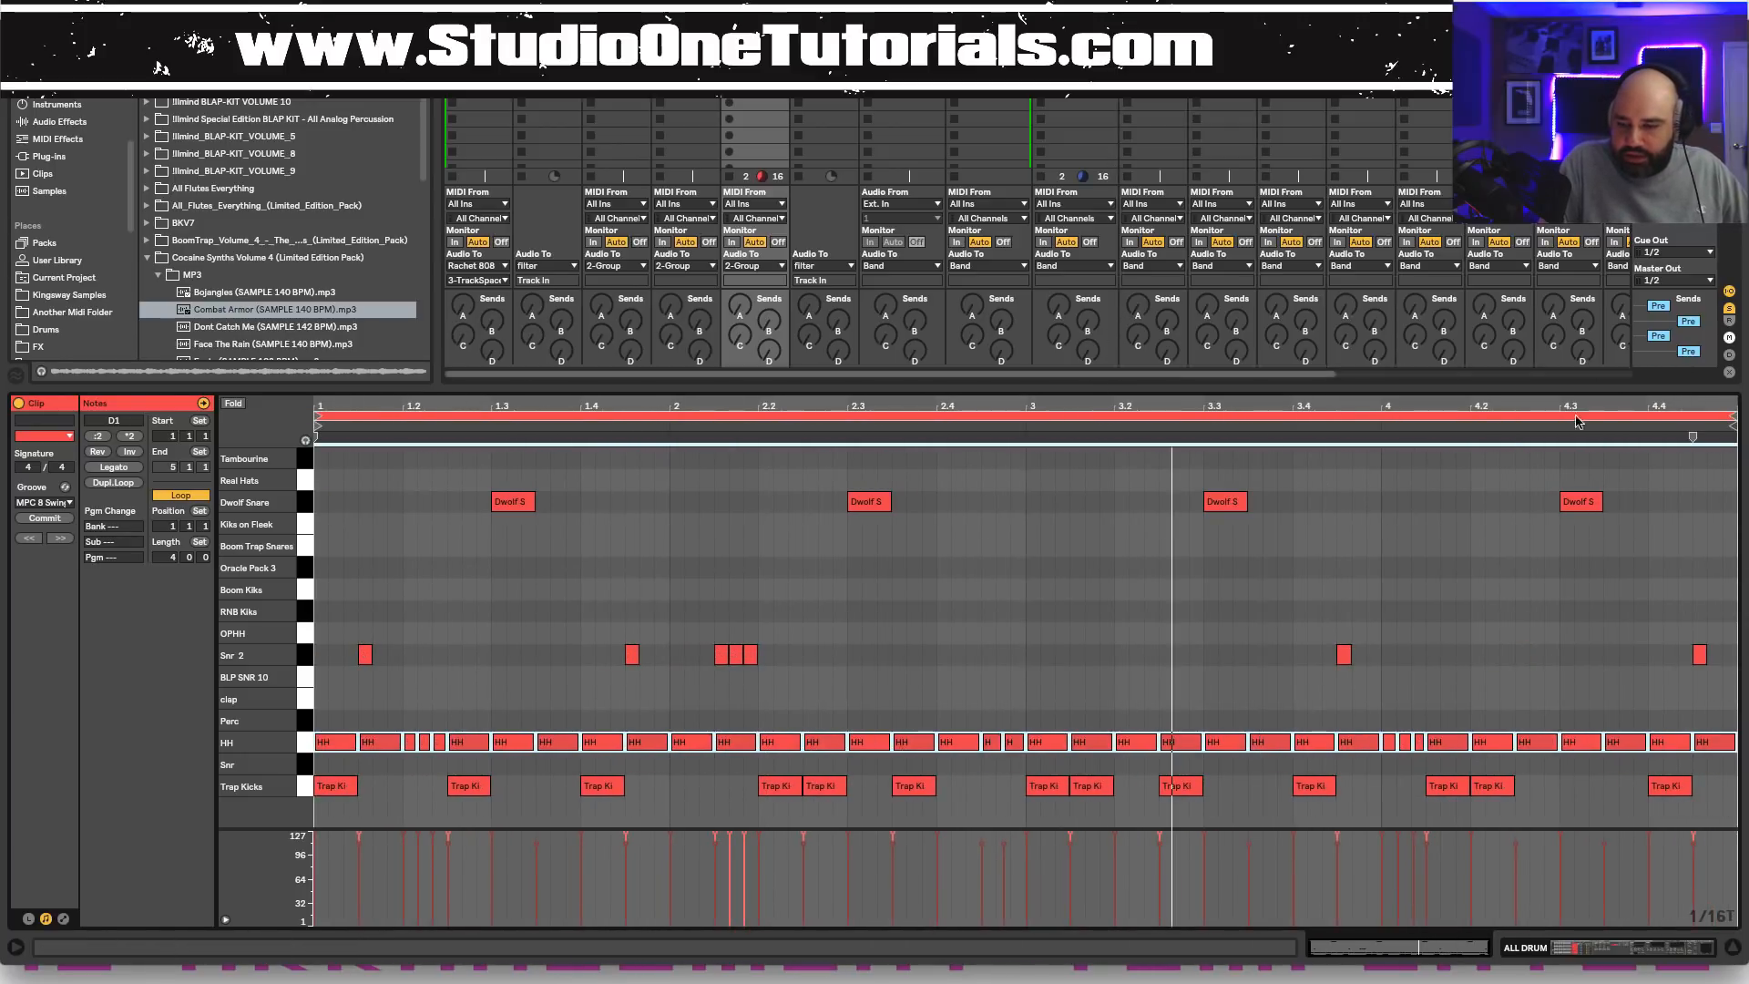
Shift all Snr 2 notes slightly later off the grid and play the drum clip.
drag(1721, 687, 303, 640)
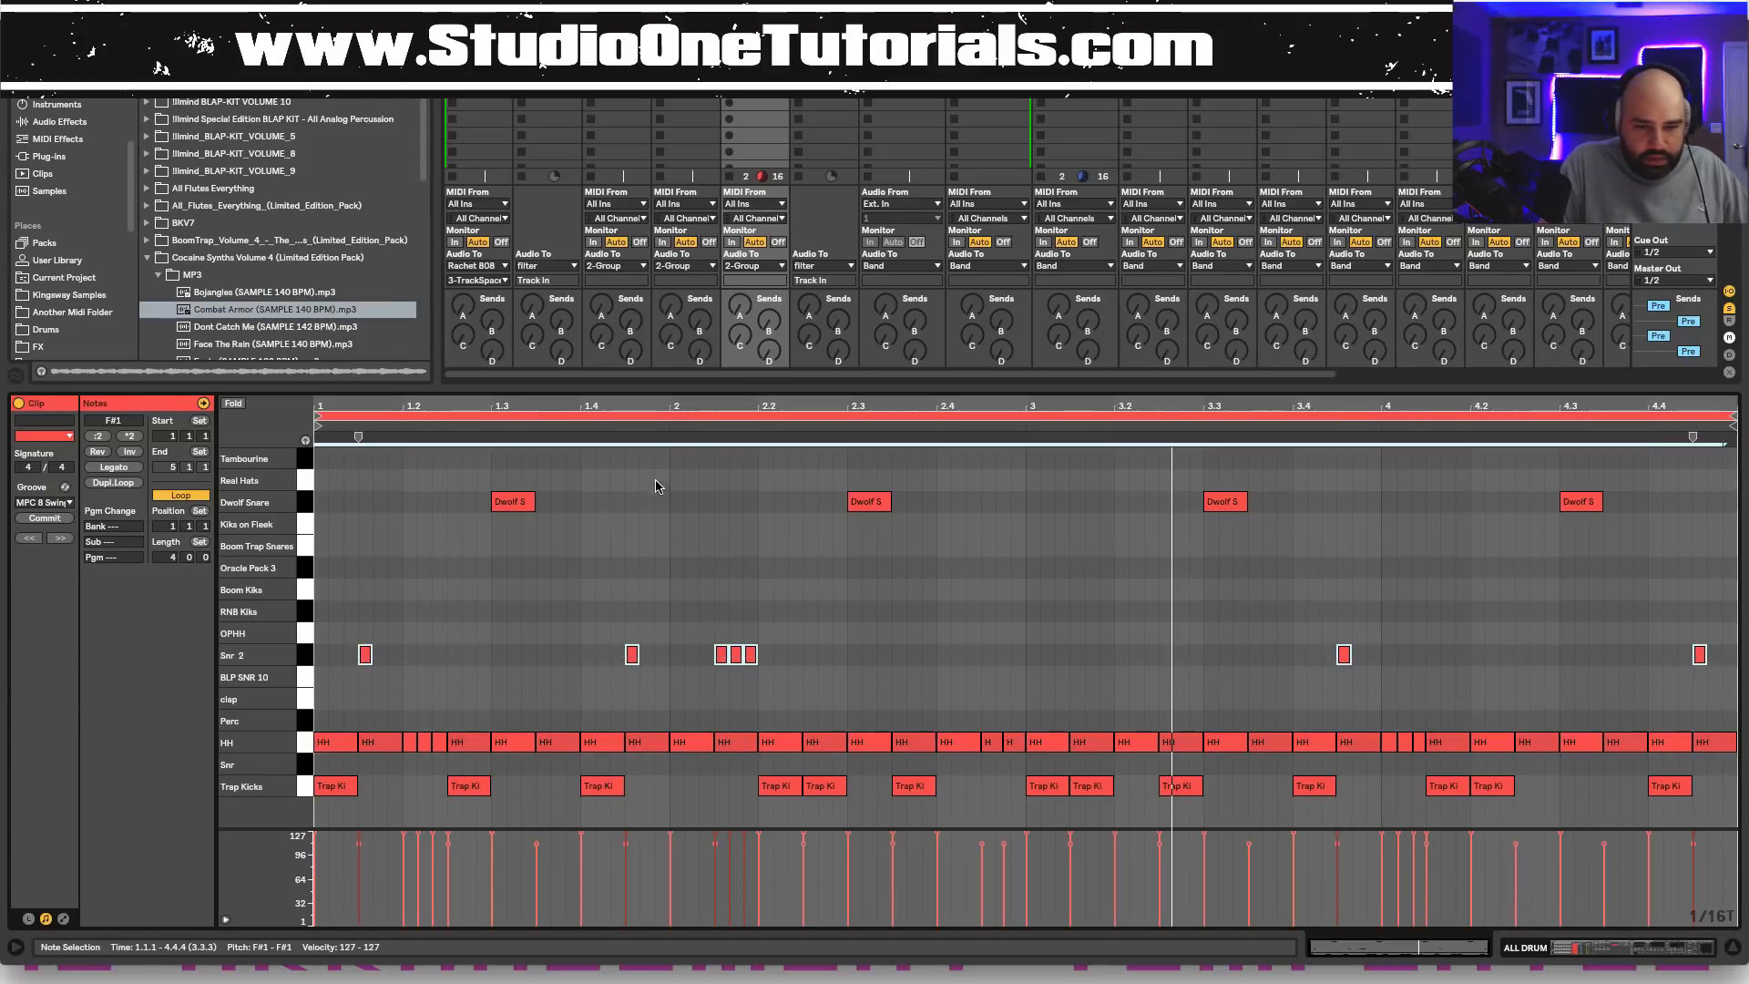
drag(702, 409, 796, 662)
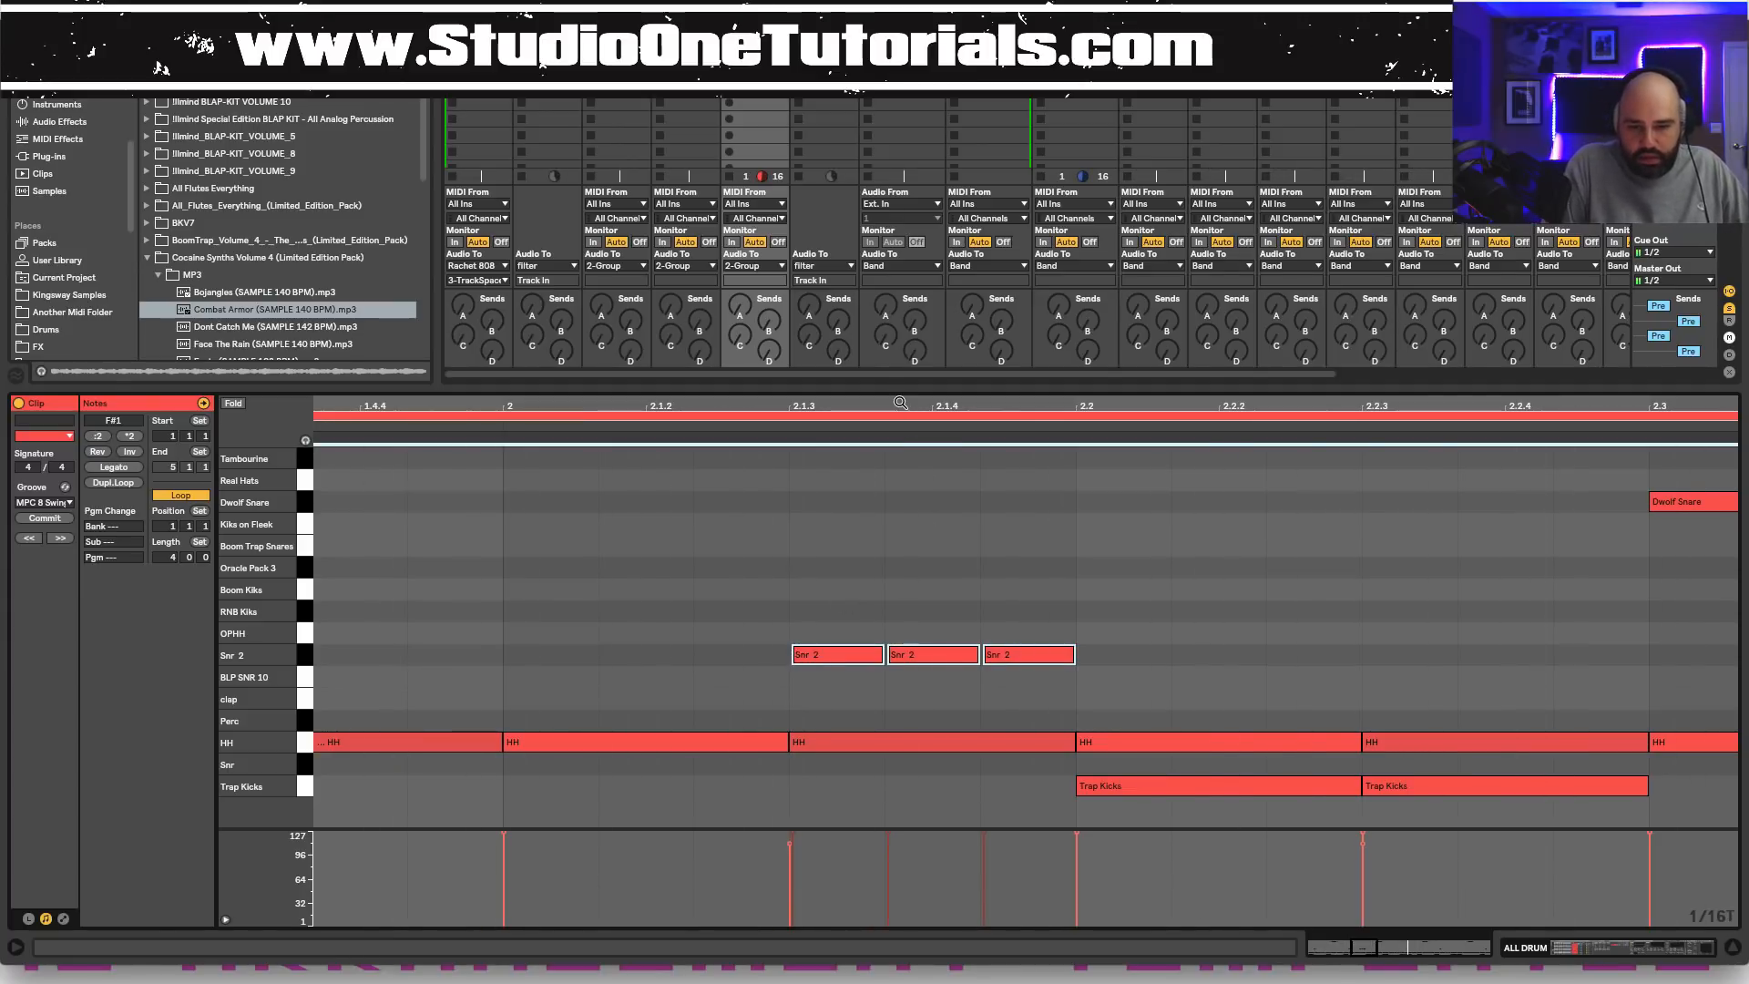
drag(900, 404, 880, 346)
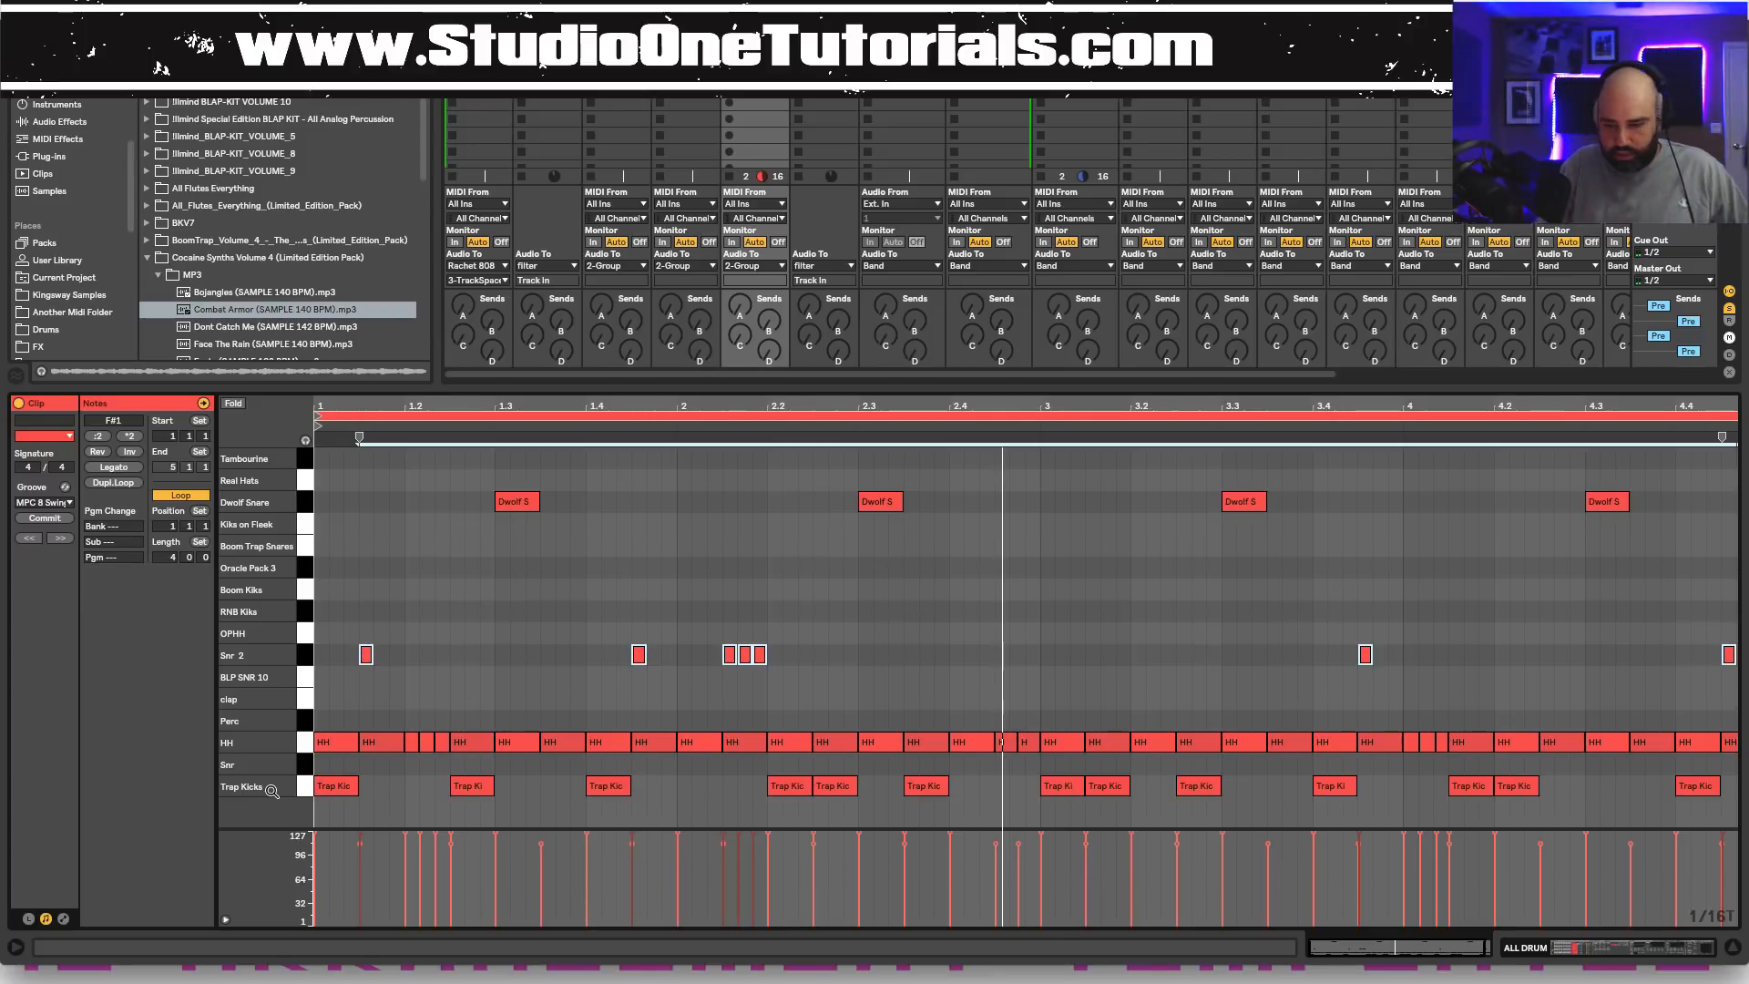
Set the Trap Kicks pad's Sample Selector to 24 and its Utility gain to 10.0 dB while the beat plays.
click(1644, 951)
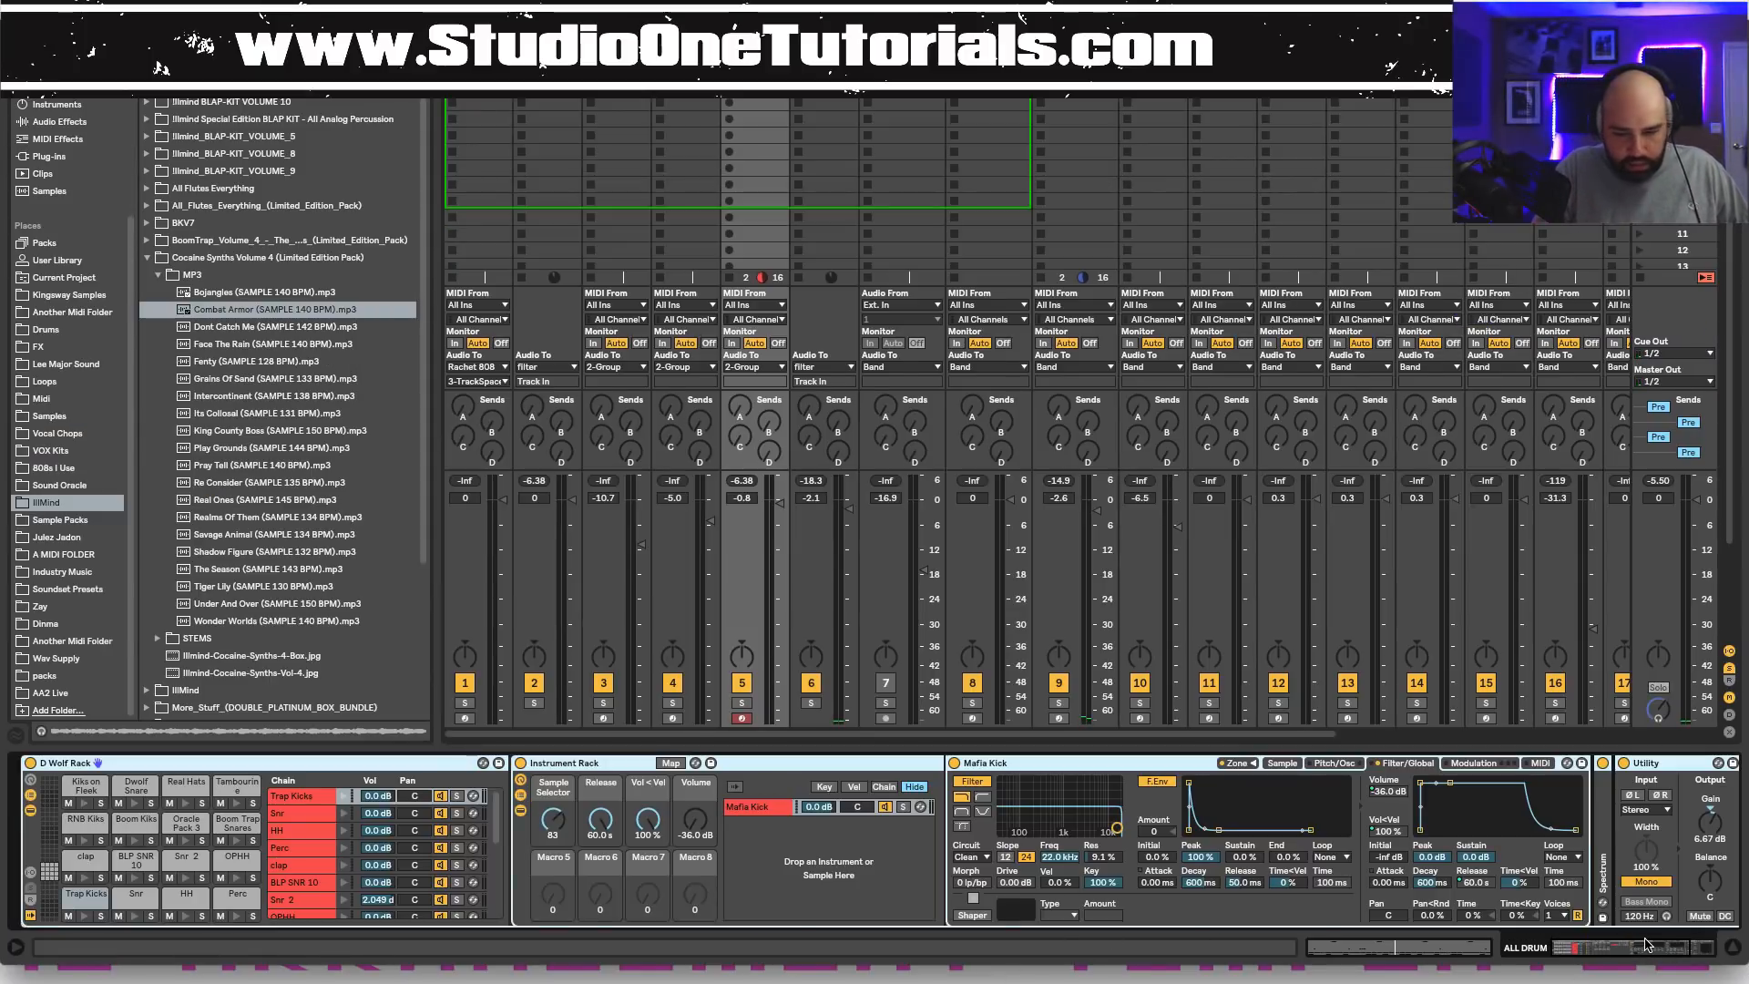
click(85, 902)
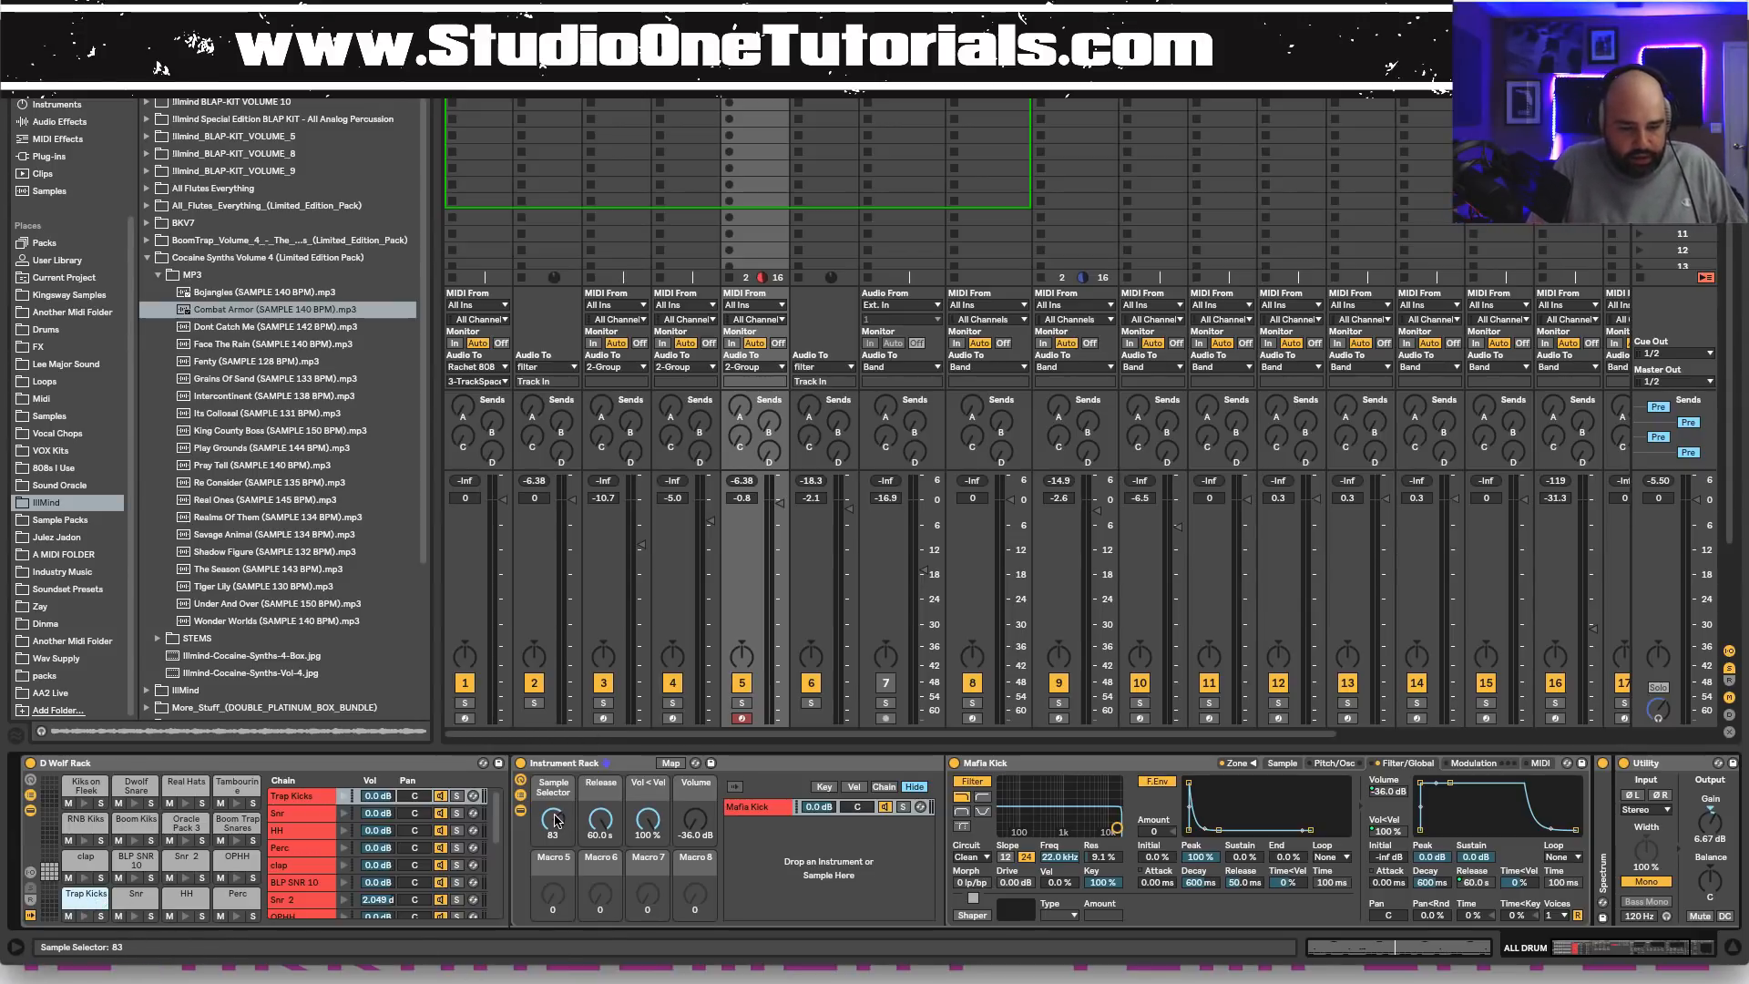
drag(558, 820, 561, 861)
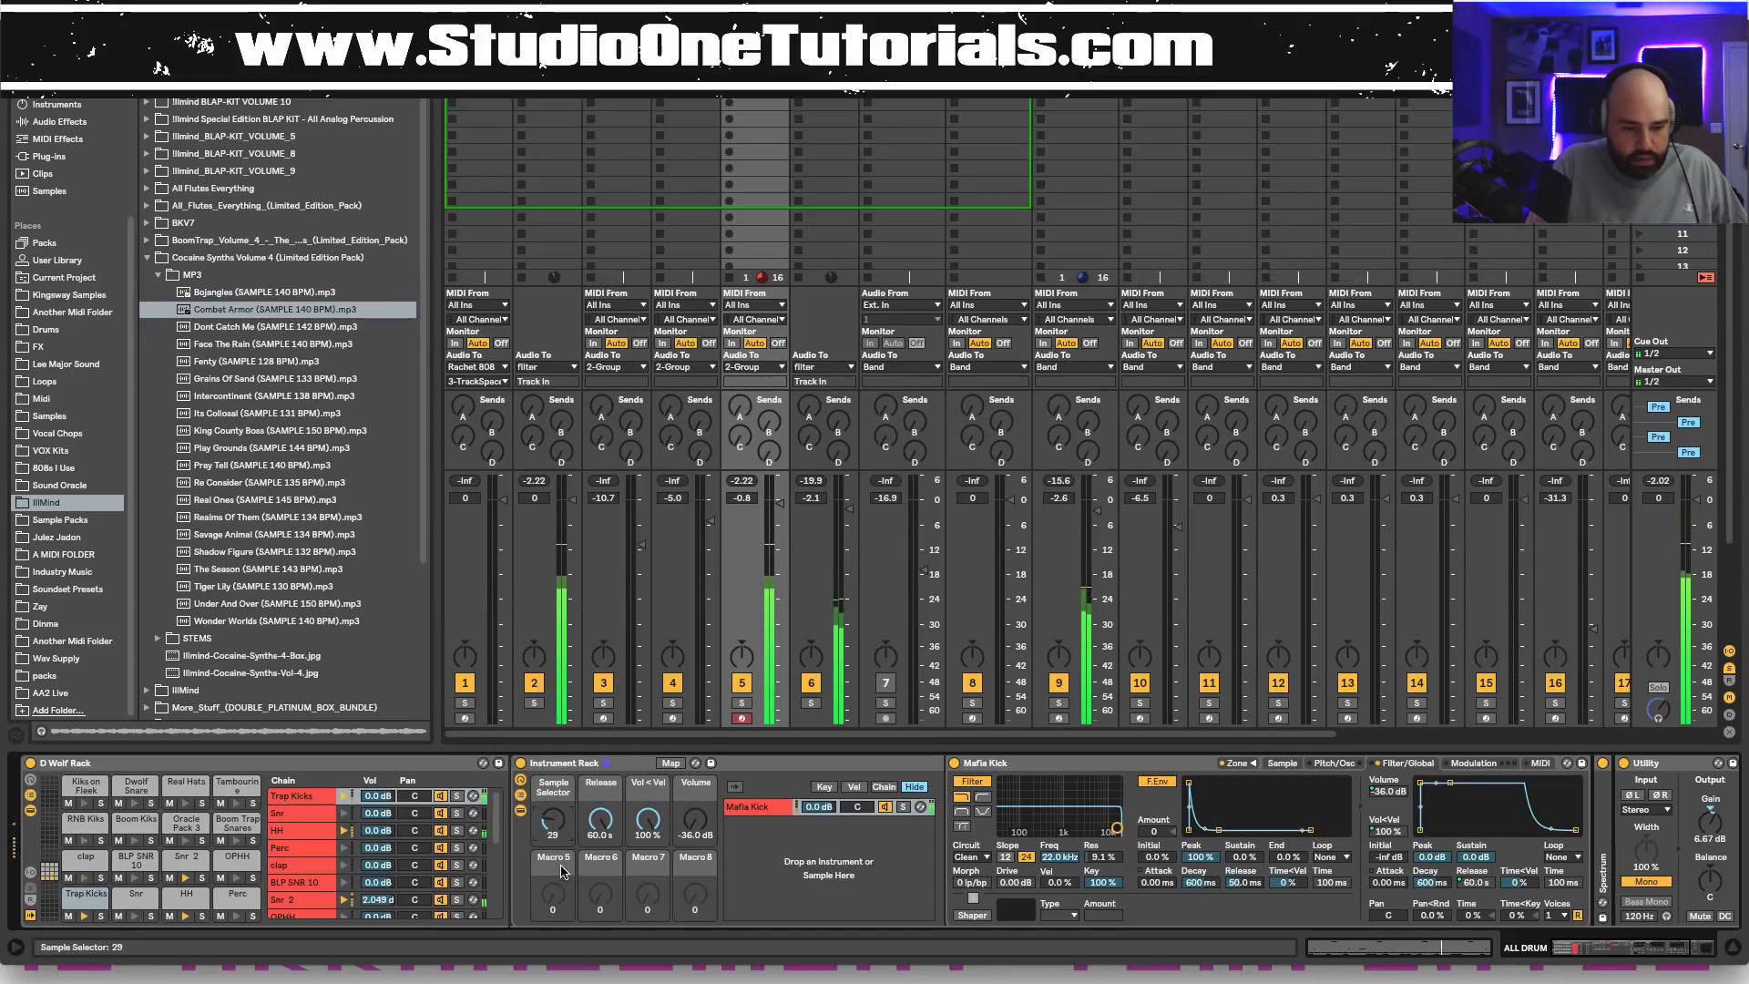
drag(562, 870, 565, 877)
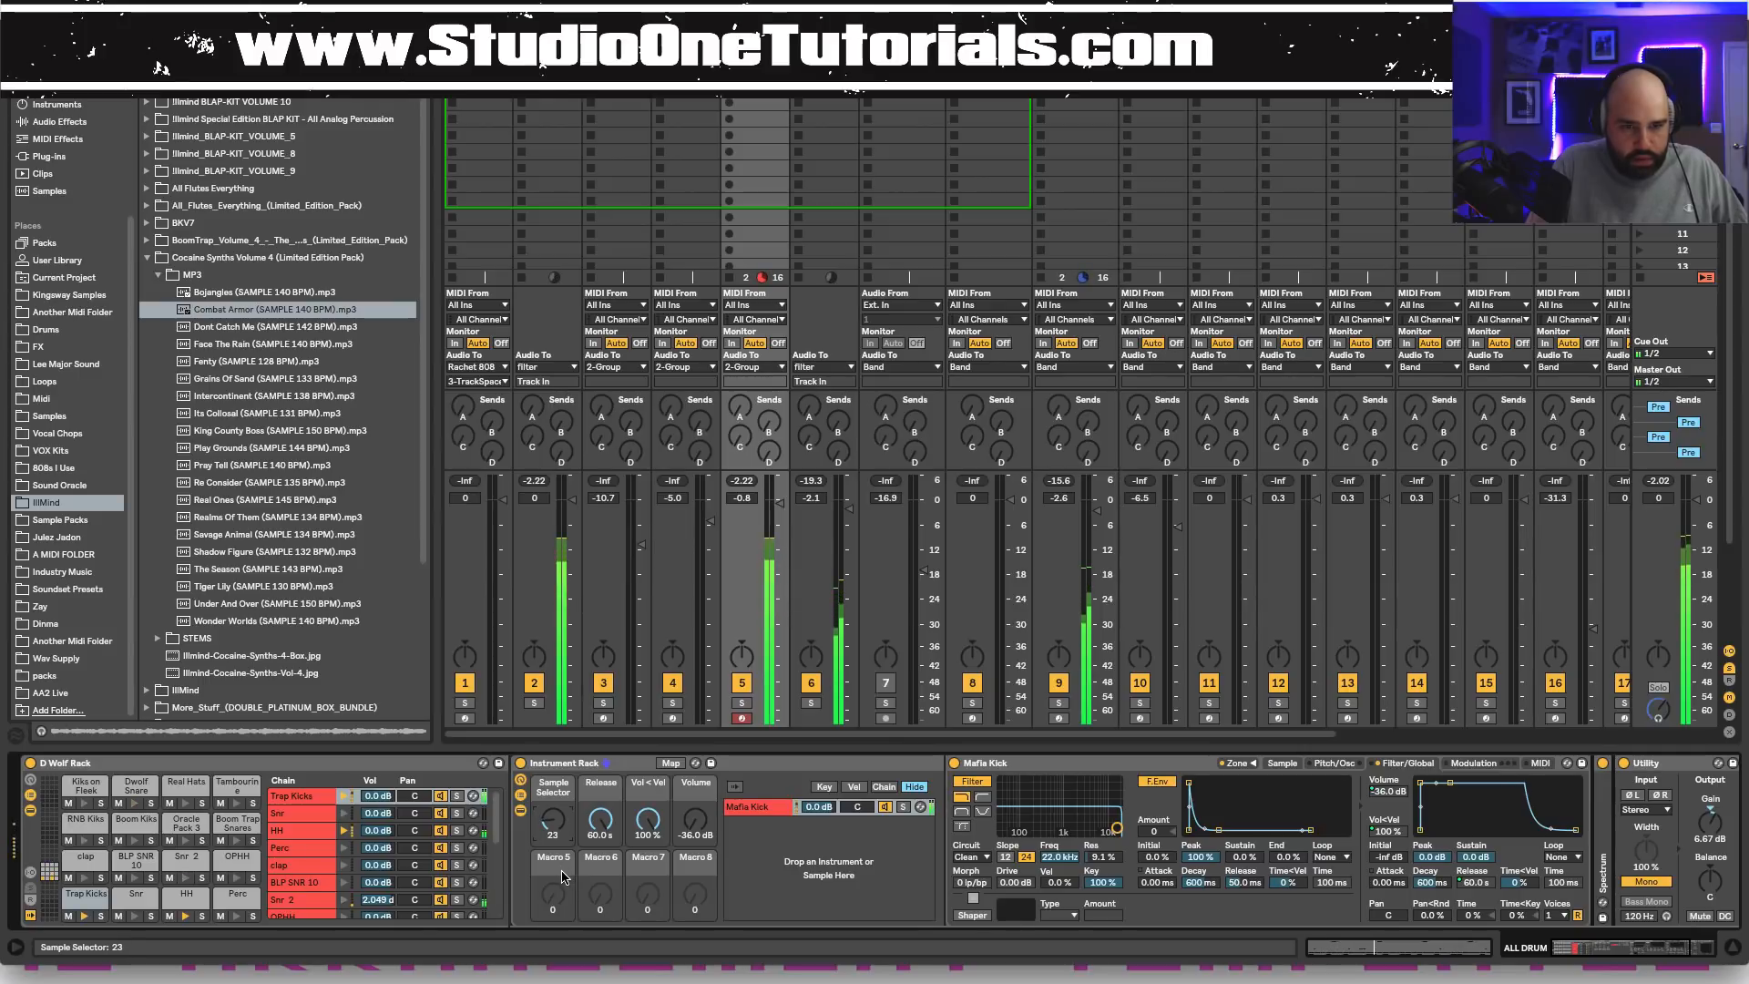
drag(562, 876, 565, 871)
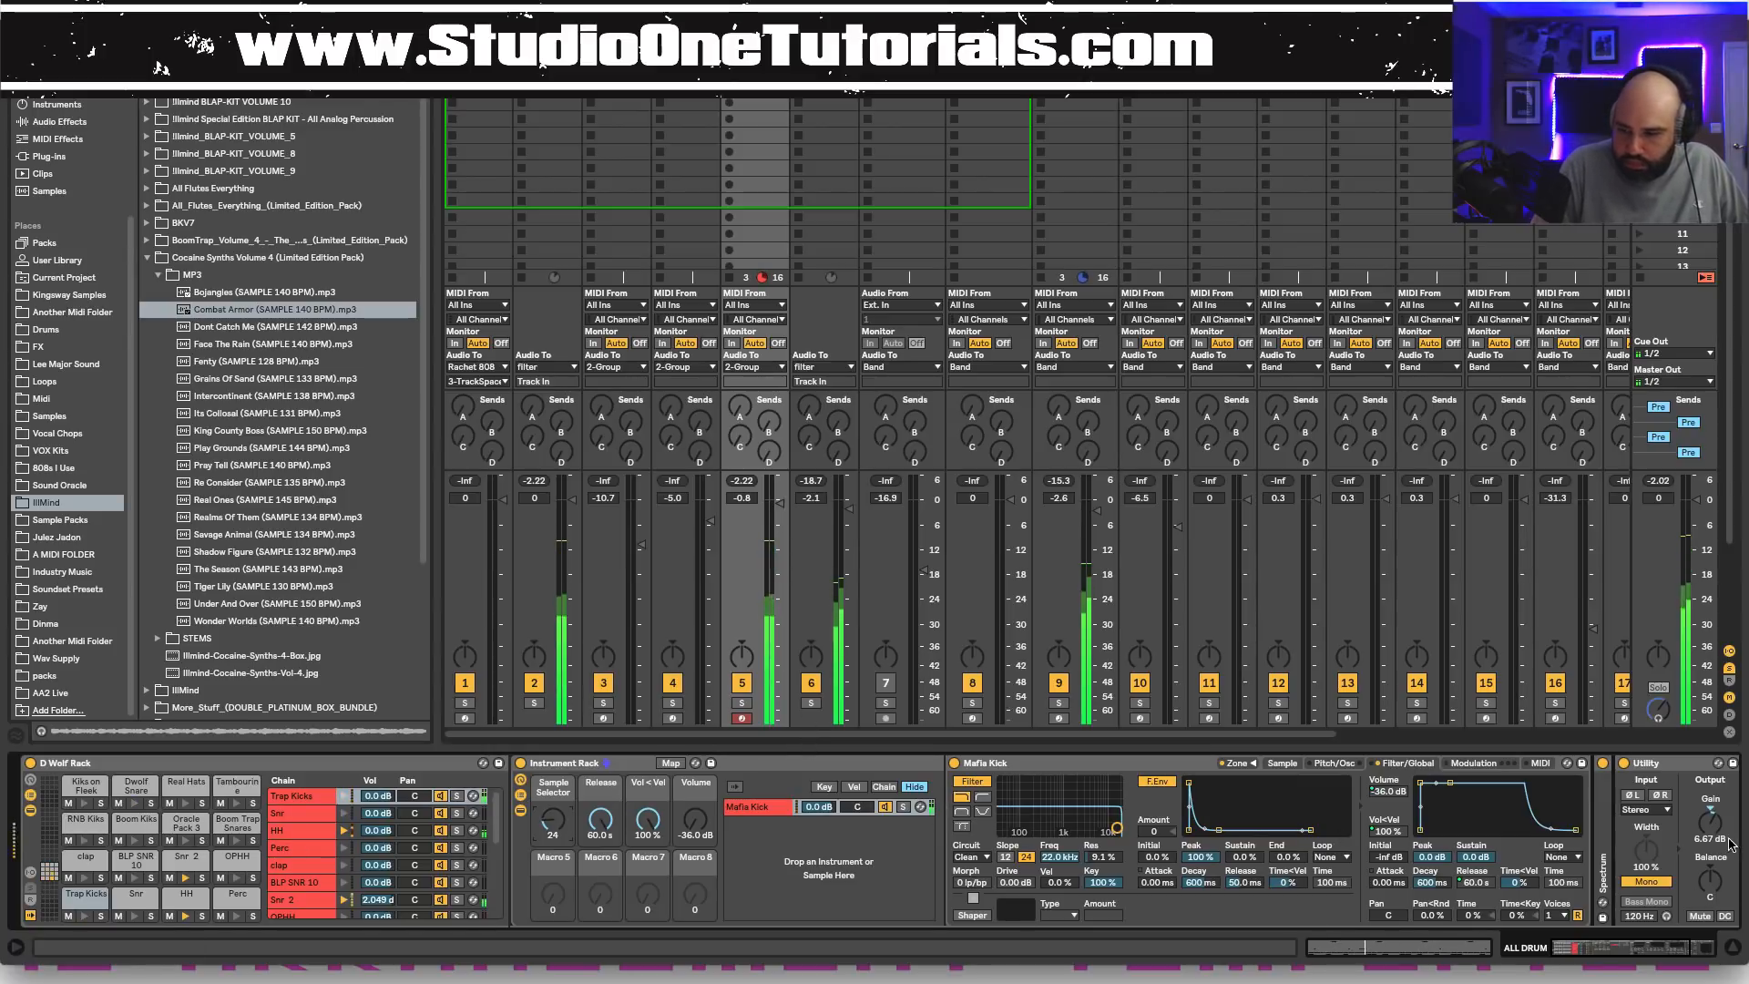
drag(1719, 832, 1719, 828)
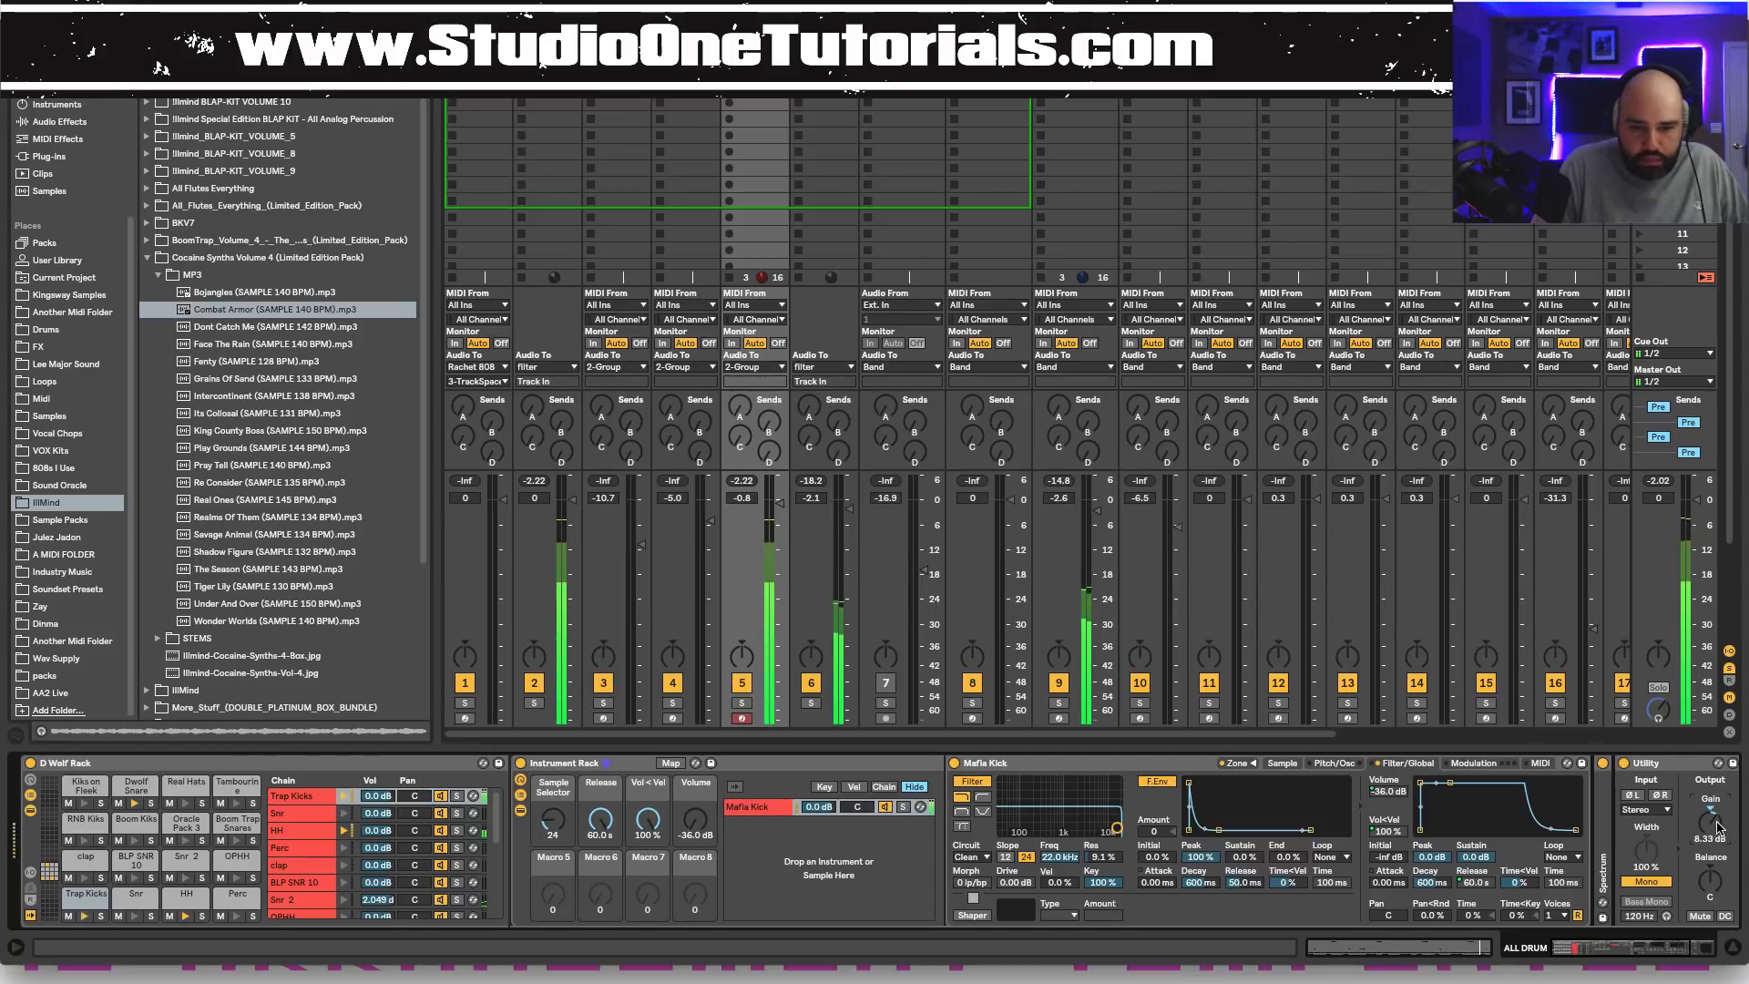
drag(1717, 828, 1718, 824)
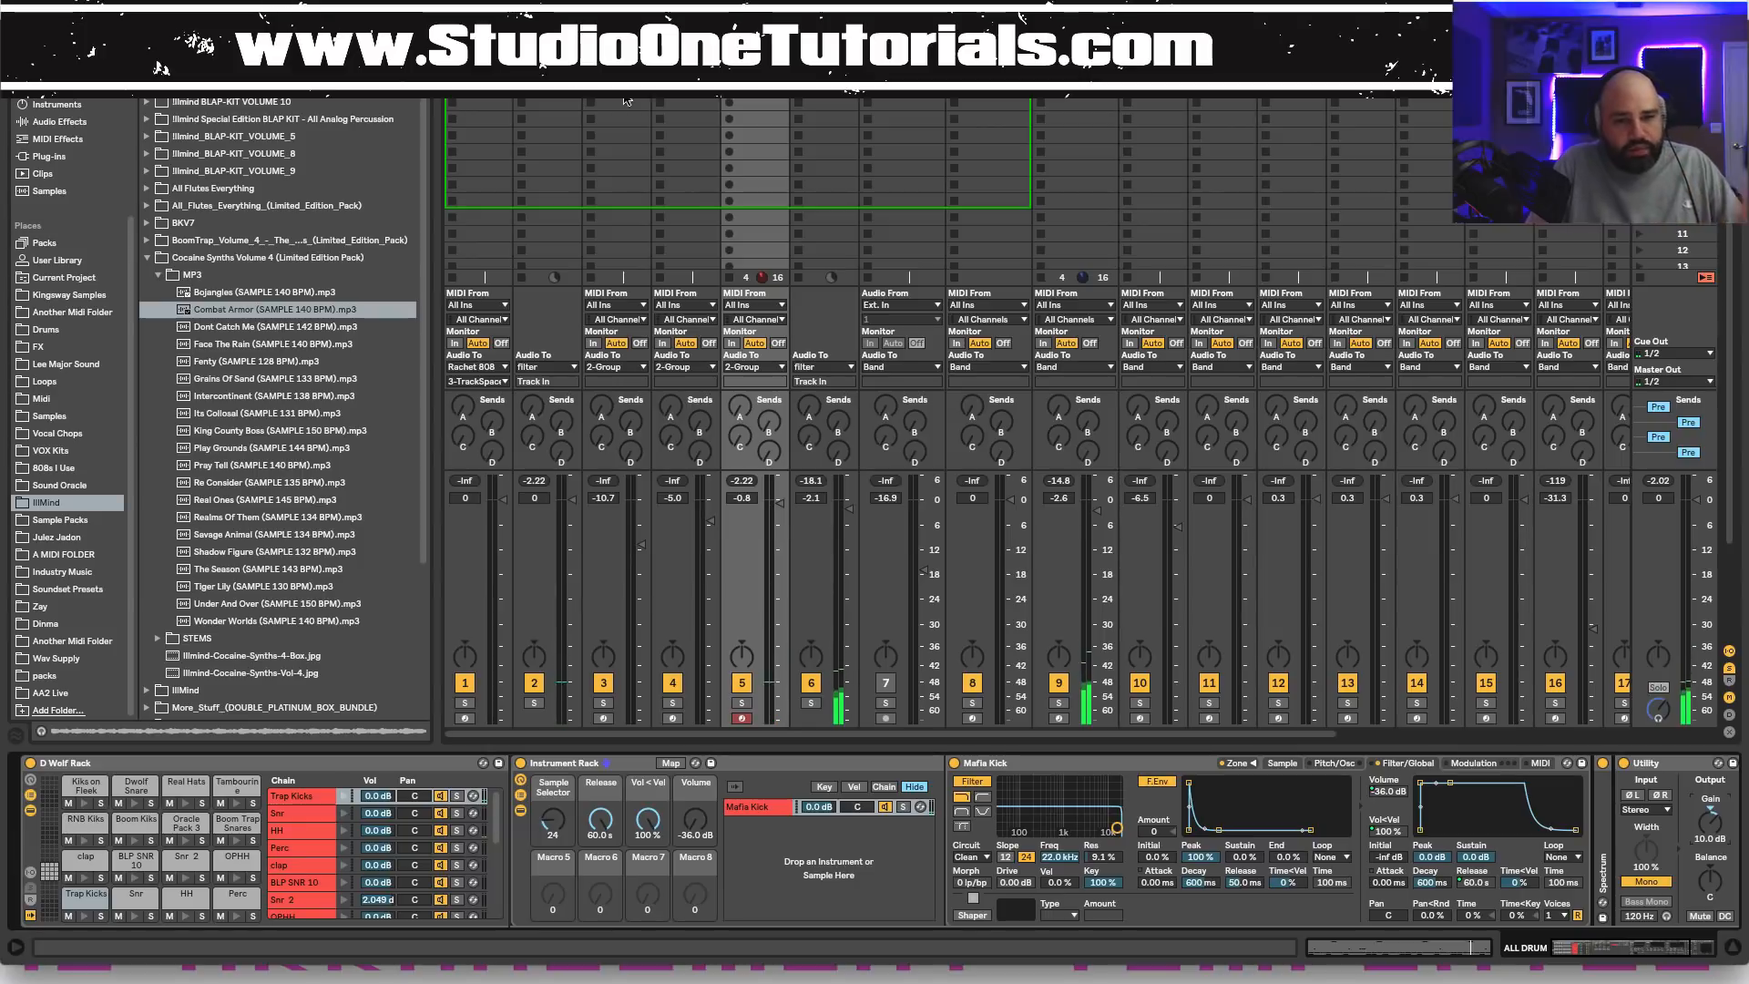
Add a one-beat Real Hats note at the start of bar 1 in the drum clip.
double_click(758, 78)
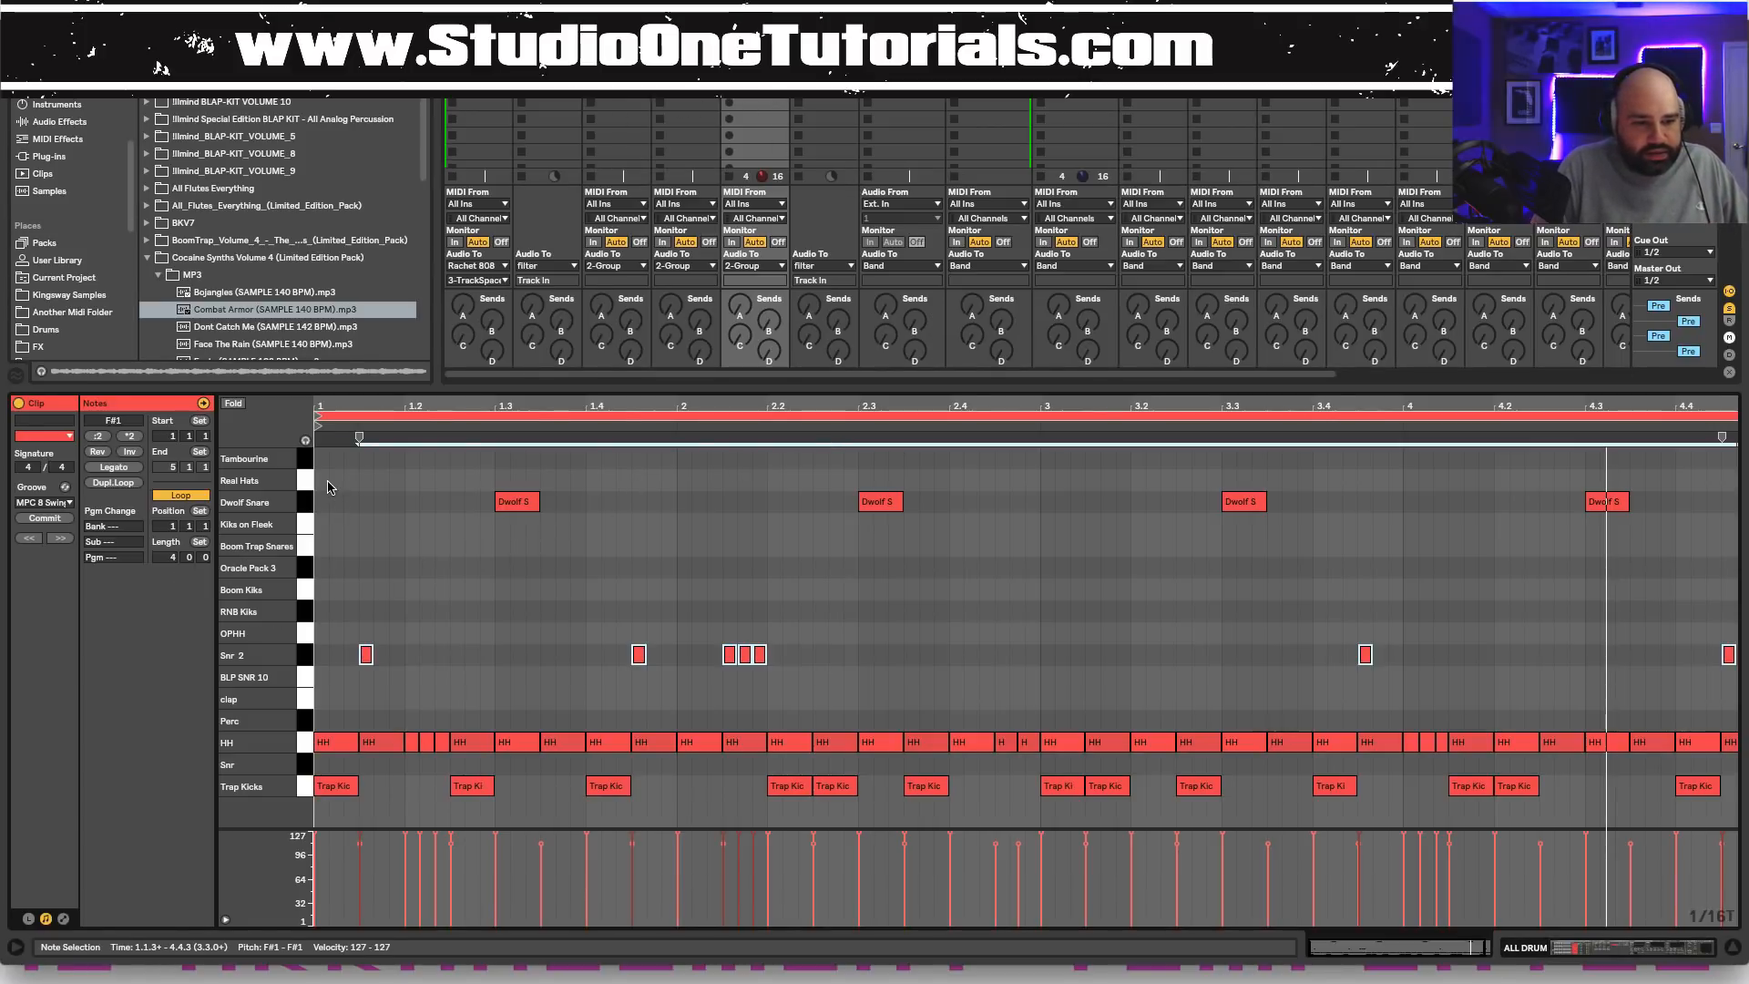
click(326, 486)
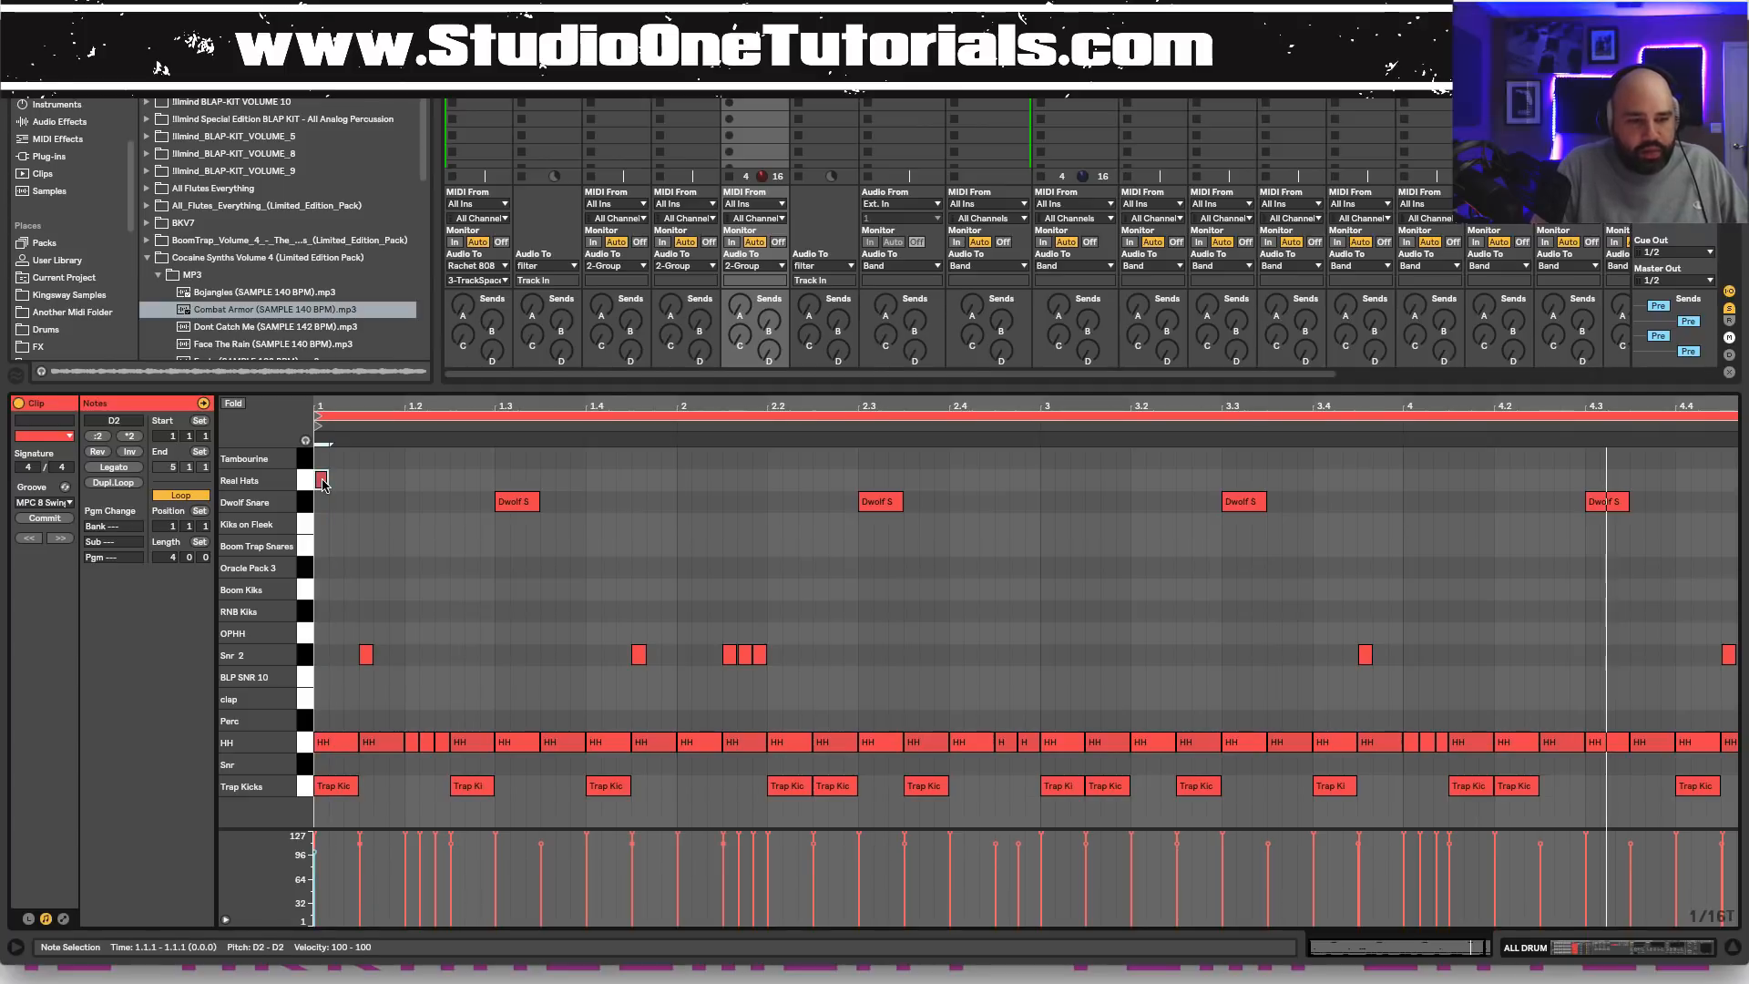
double_click(321, 483)
drag(328, 483, 402, 500)
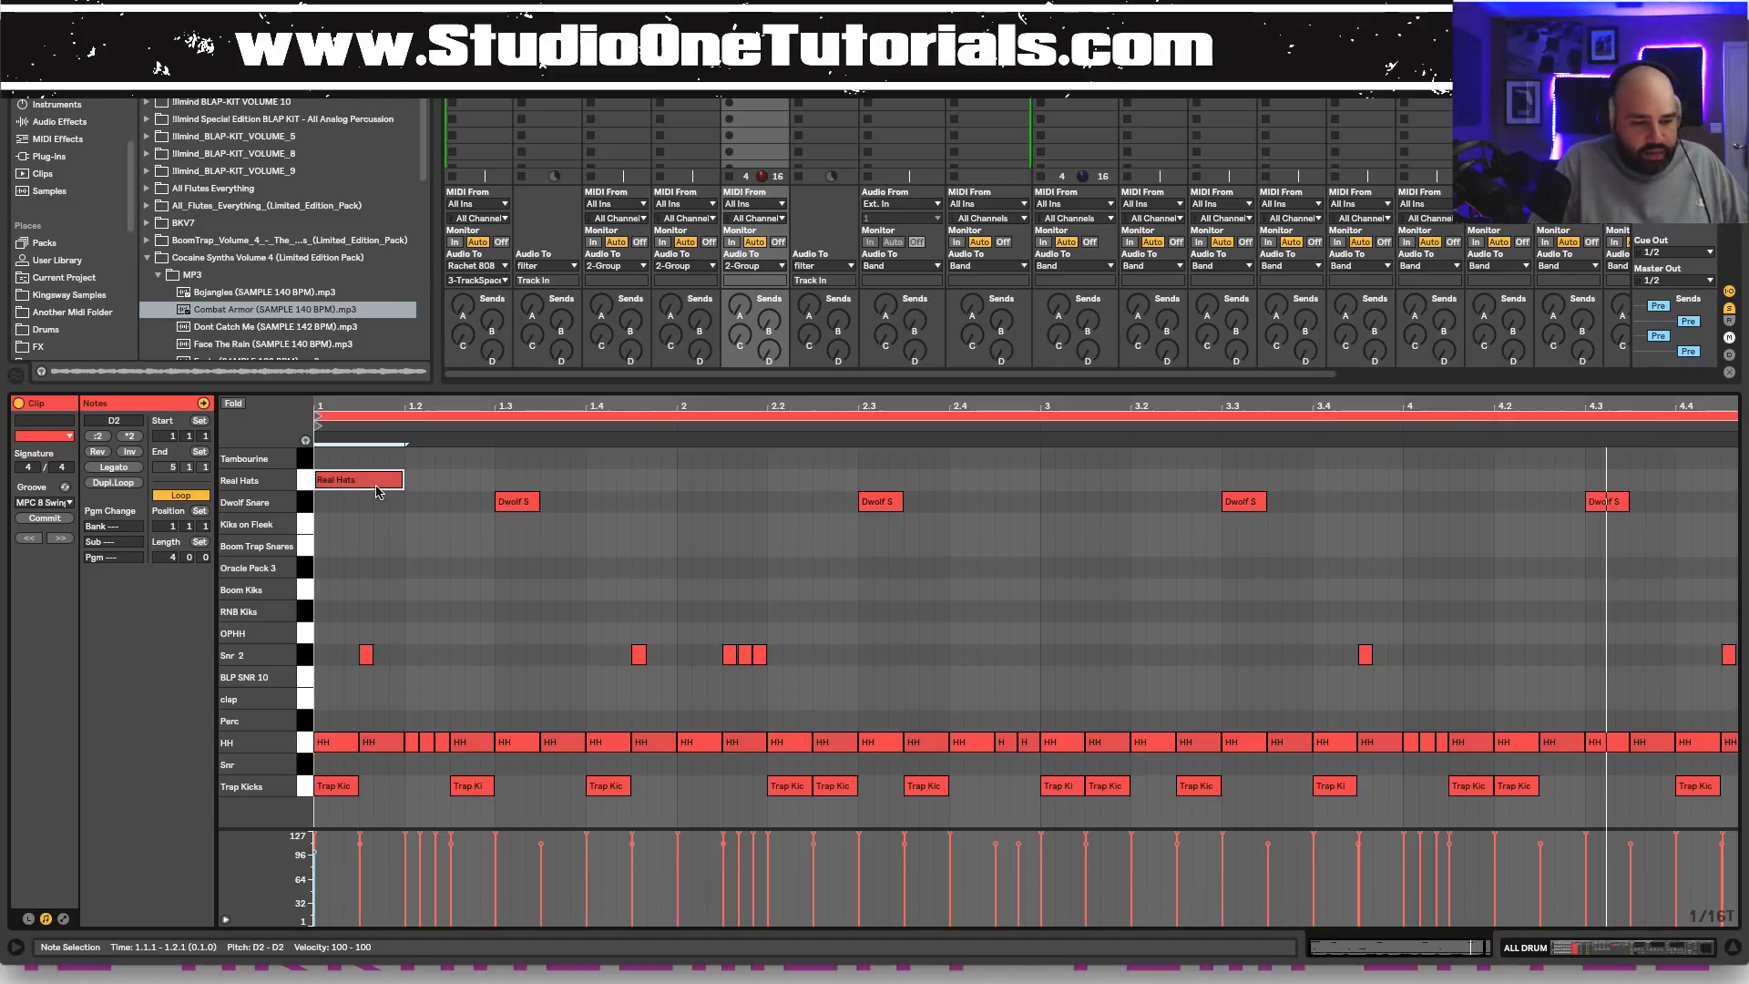
Duplicate the Real Hats note on every beat through the end of bar 4.
key(ctrl+d)
key(ctrl+d)
key(ctrl+d)
key(ctrl+d)
key(ctrl+d)
key(ctrl+d)
key(ctrl+d)
key(ctrl+d)
key(ctrl+d)
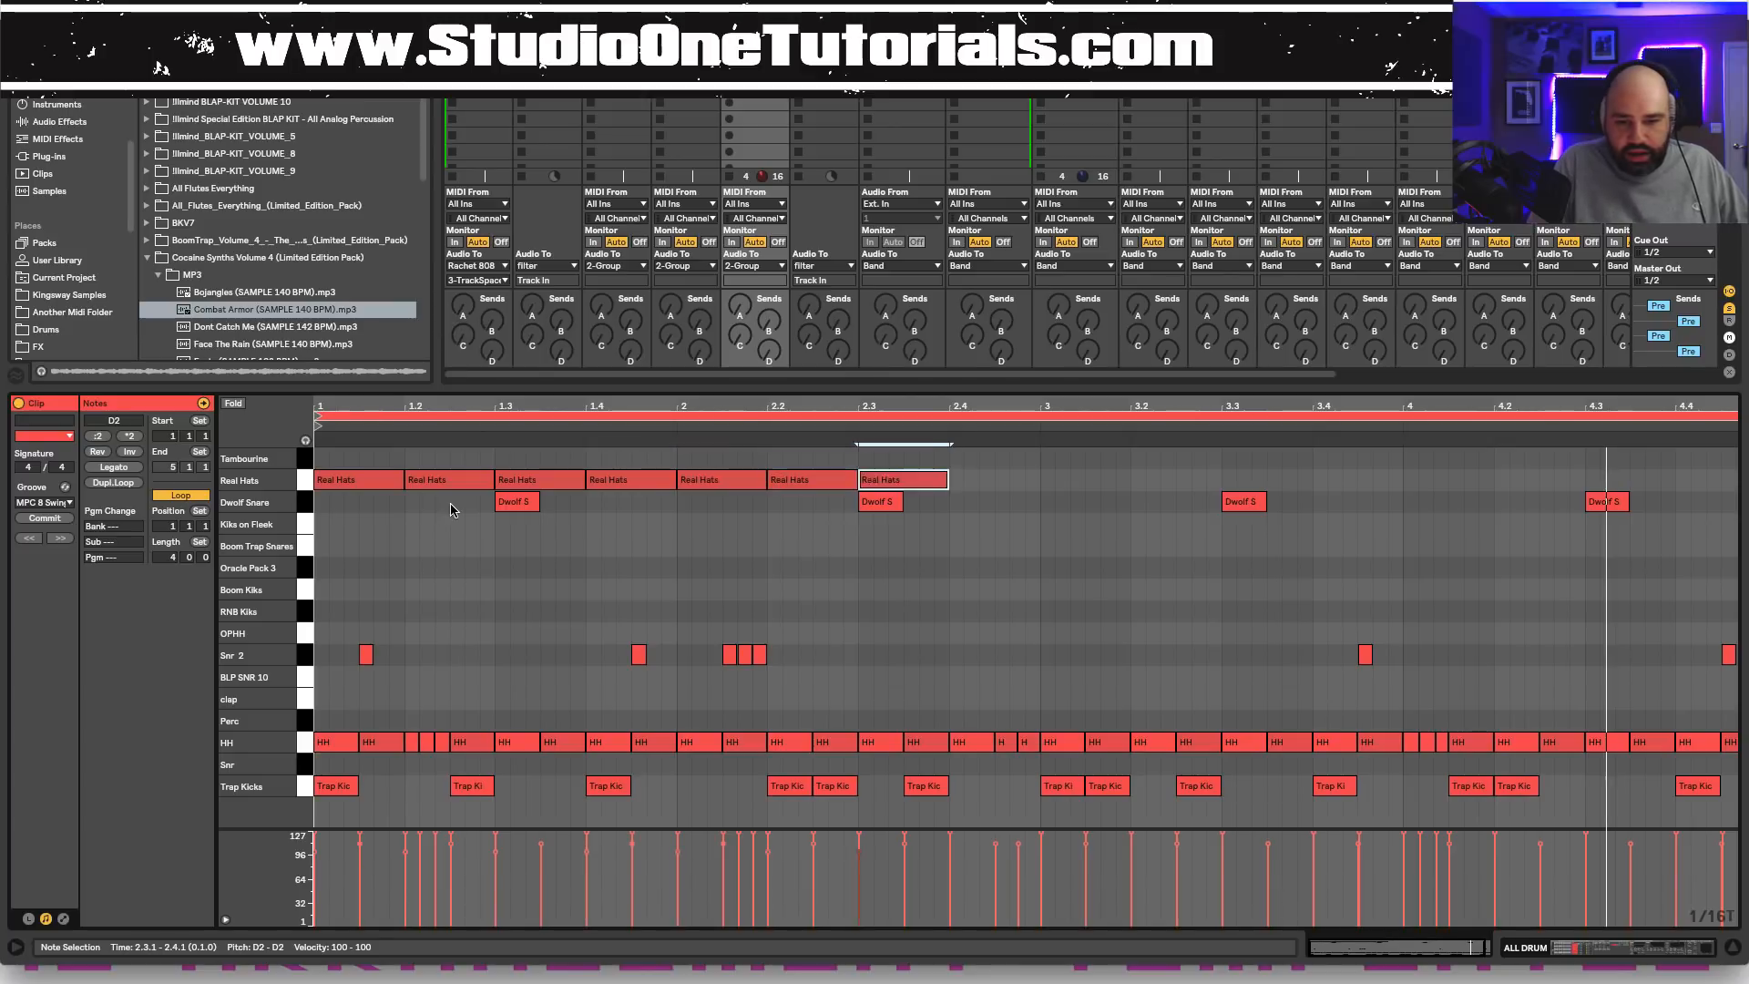
key(ctrl+d)
key(ctrl+d)
key(ctrl+d)
key(ctrl+d)
key(ctrl+d)
key(ctrl+d)
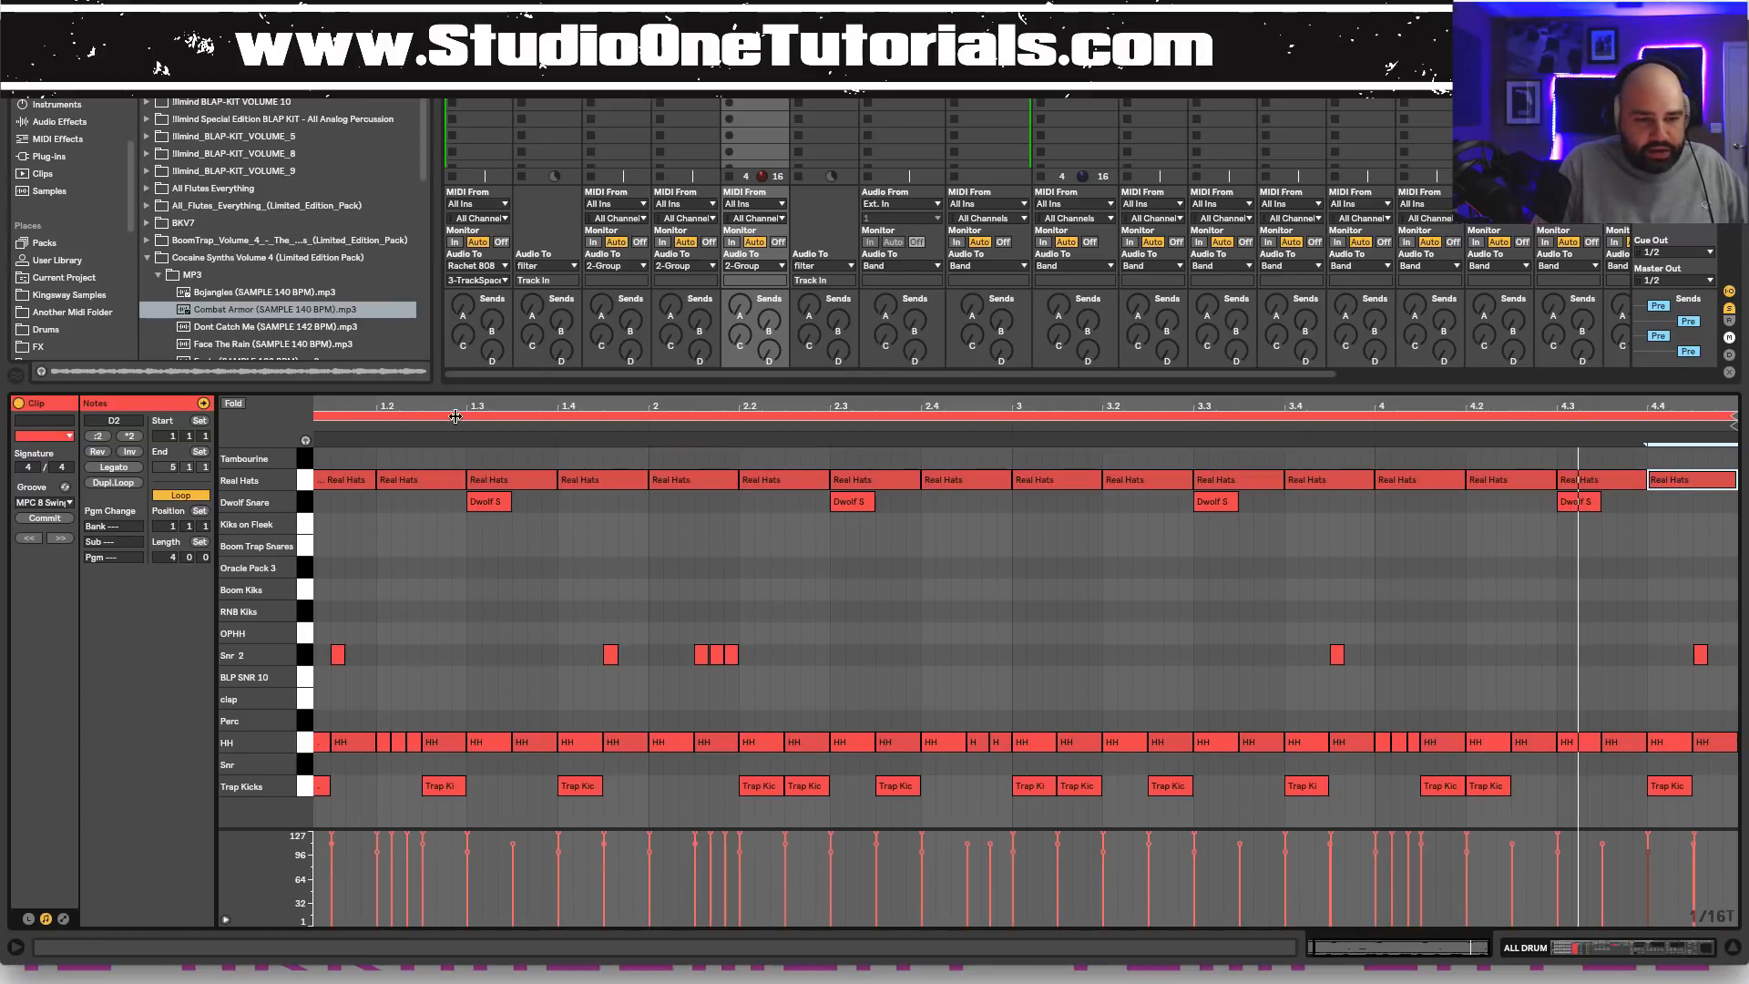
Lower the velocity of every second Real Hats note, from beat 1.2 to 4.4, to 74.
drag(451, 407, 476, 394)
click(451, 482)
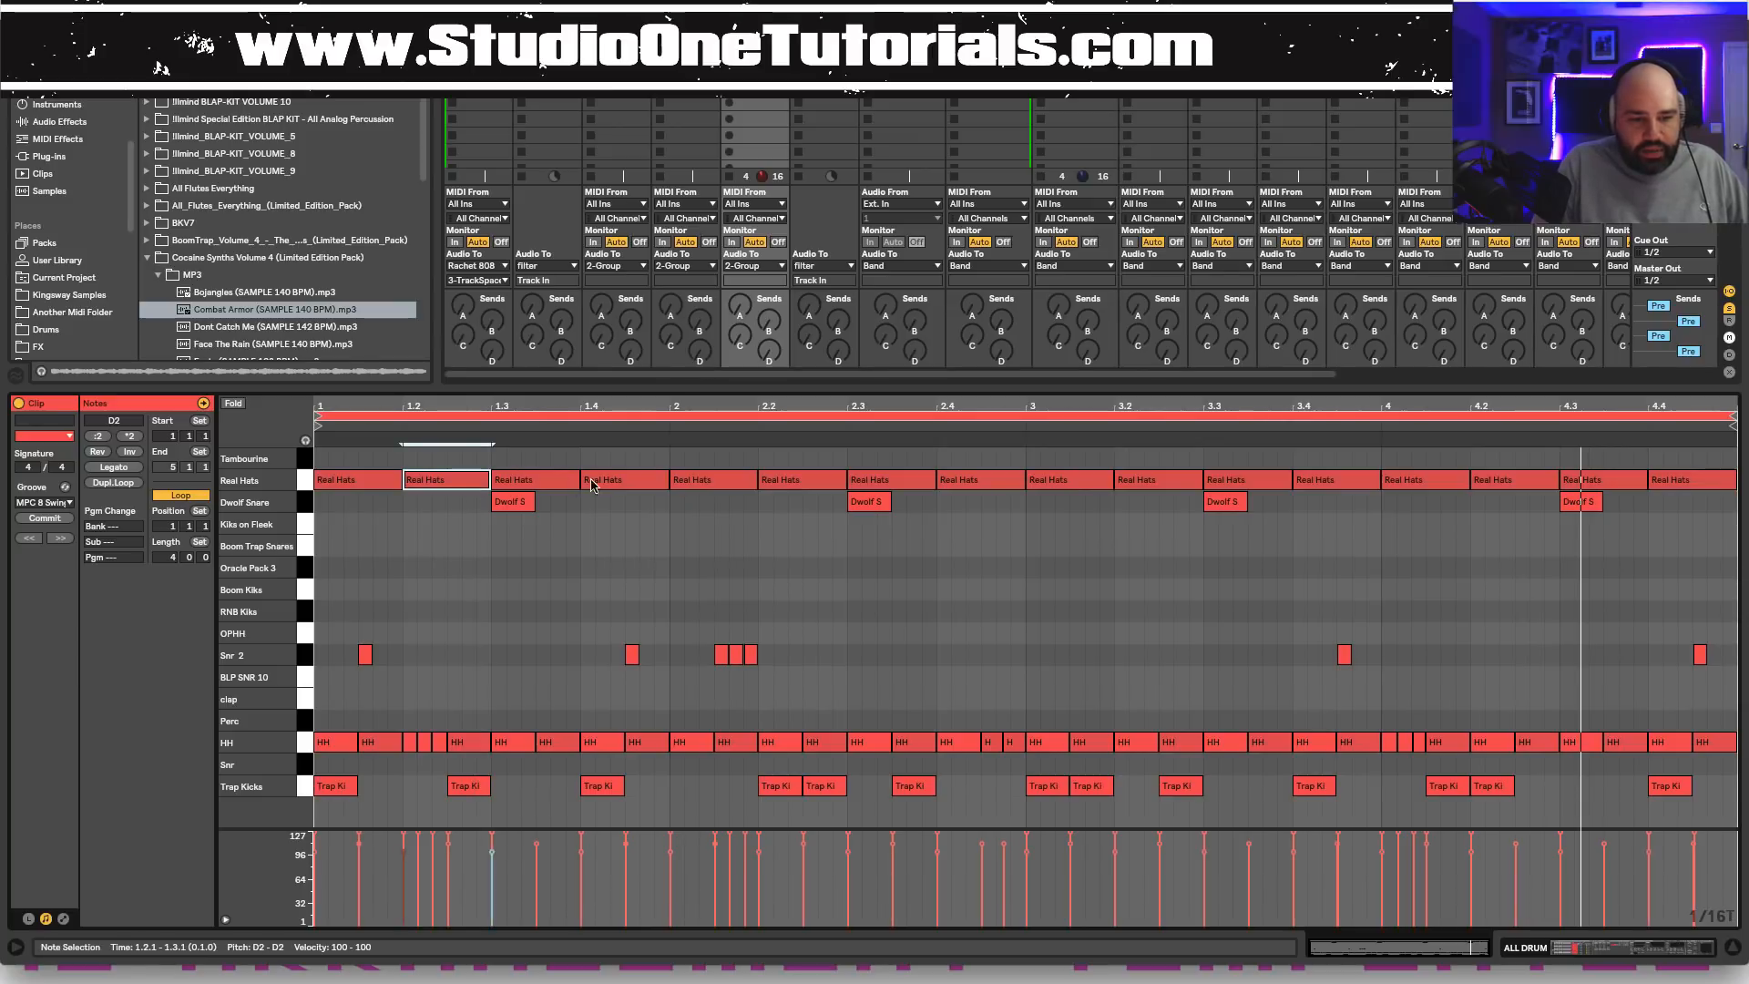
shift+click(620, 483)
shift+click(802, 481)
shift+click(980, 481)
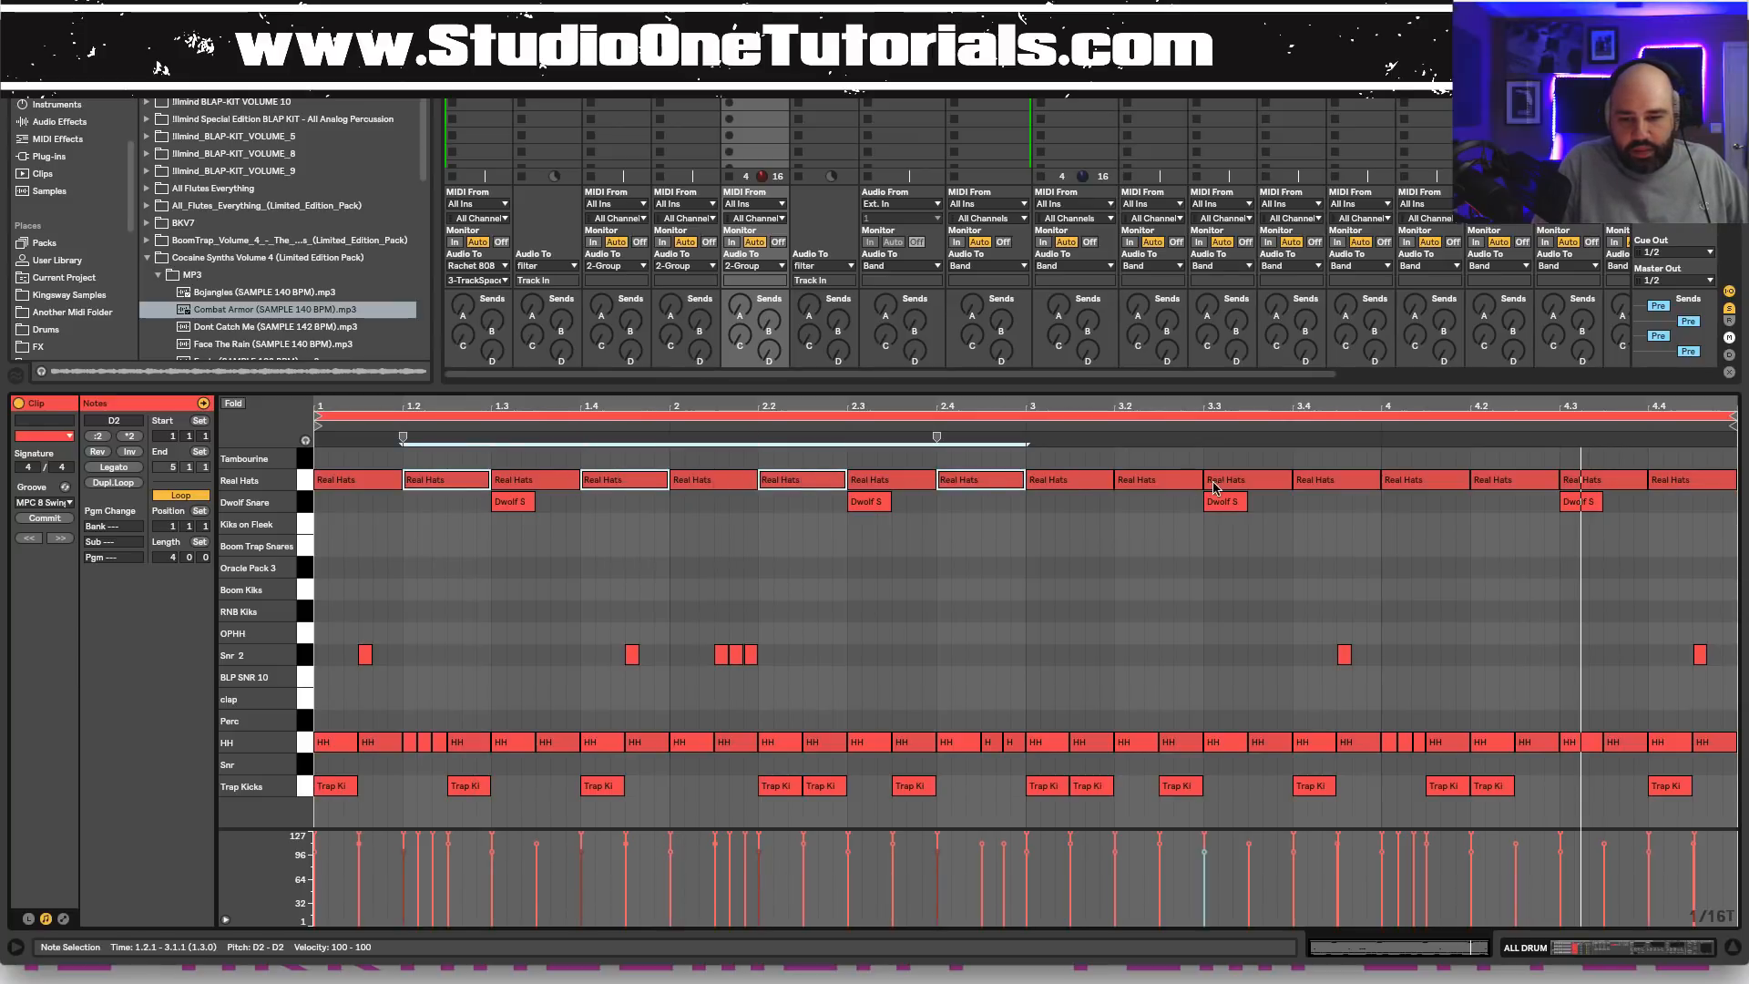
shift+click(1157, 481)
shift+click(1337, 484)
shift+click(1513, 485)
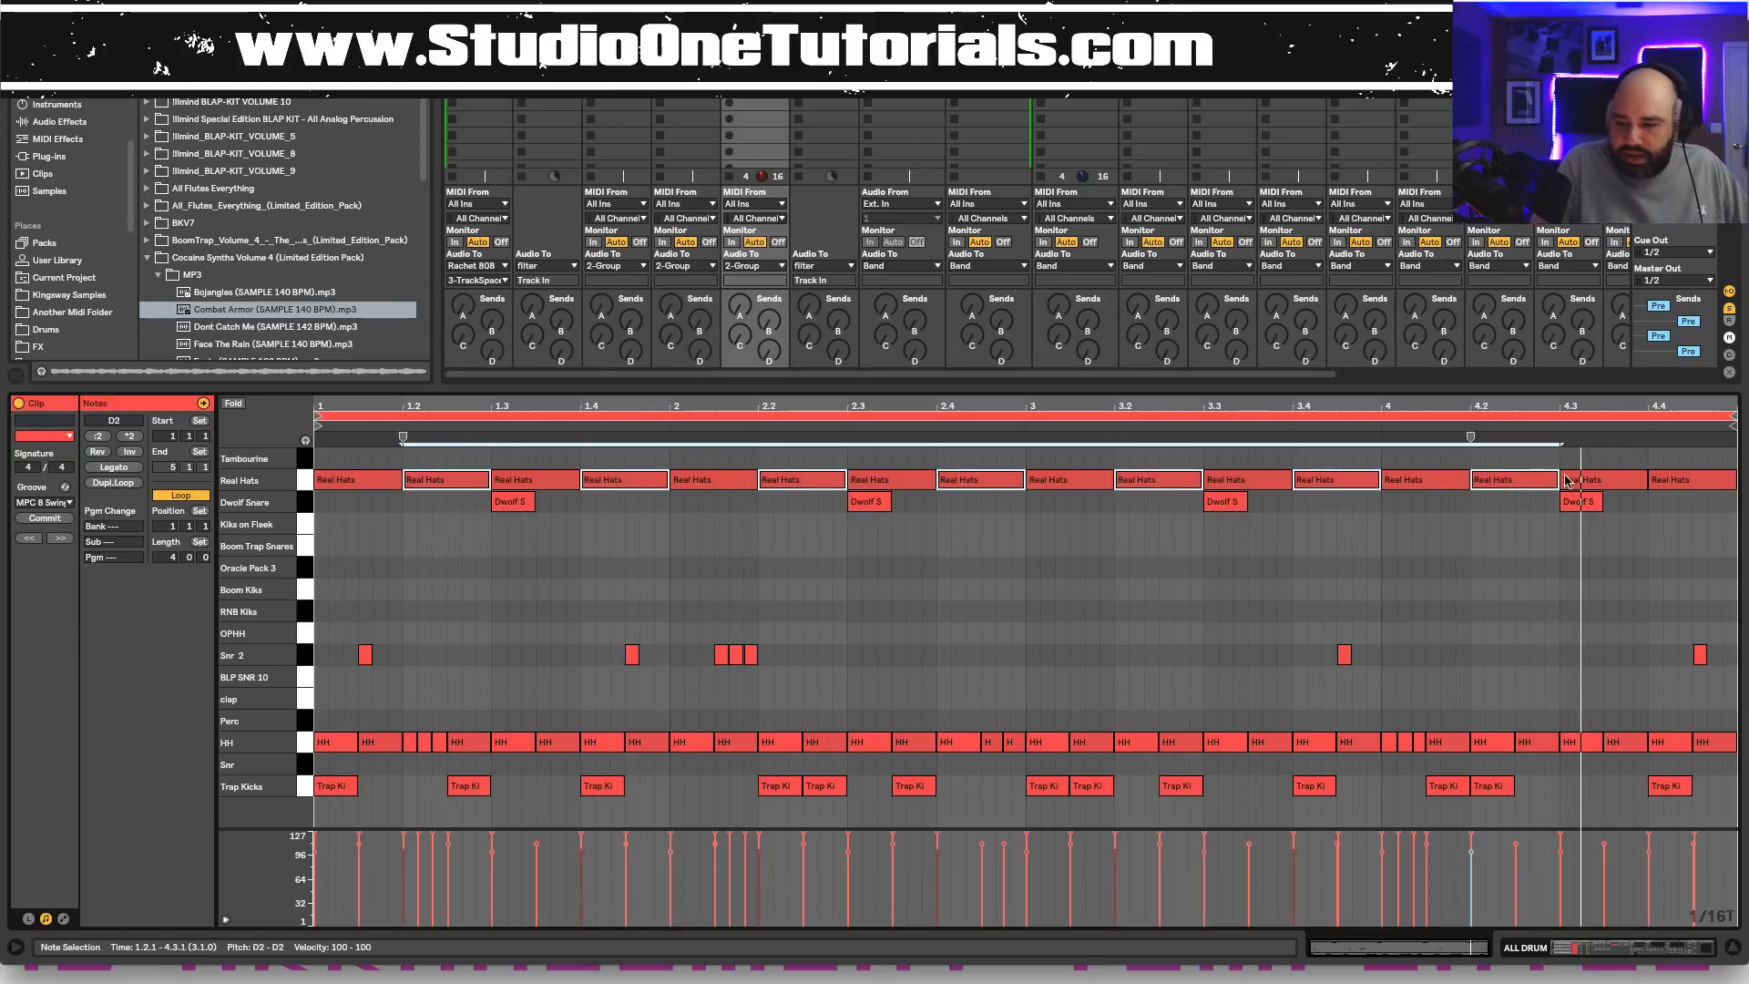
shift+click(1695, 485)
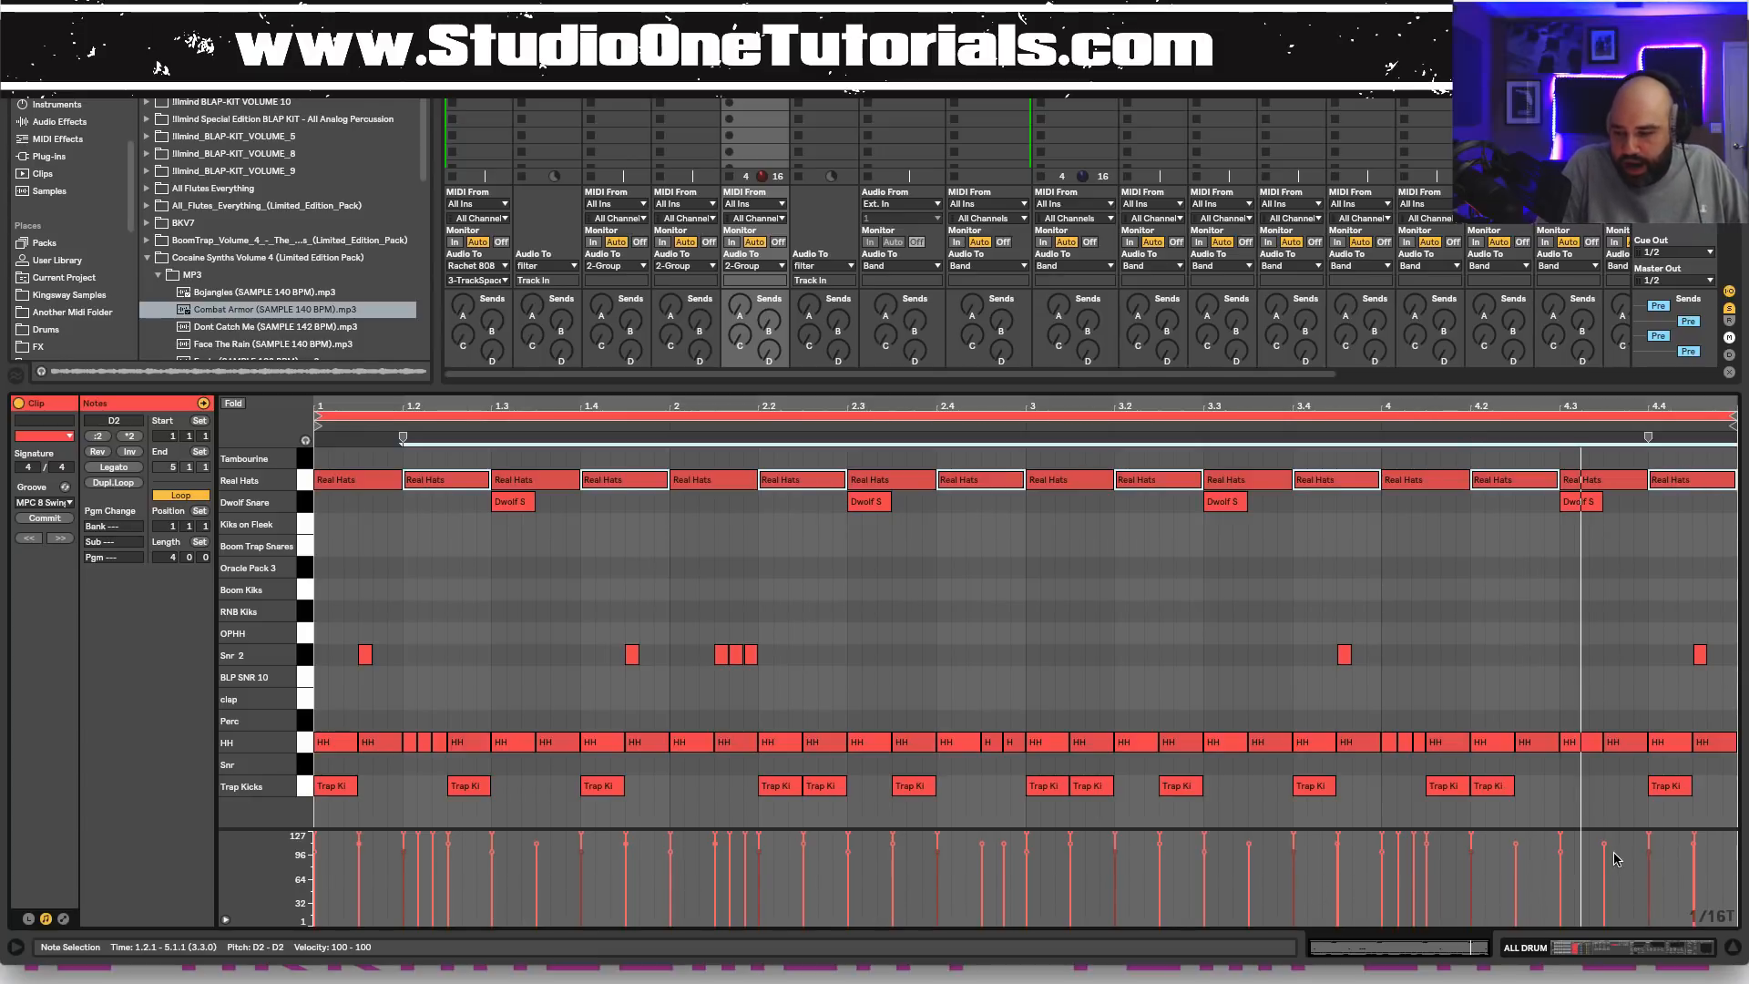
drag(1653, 856, 1647, 876)
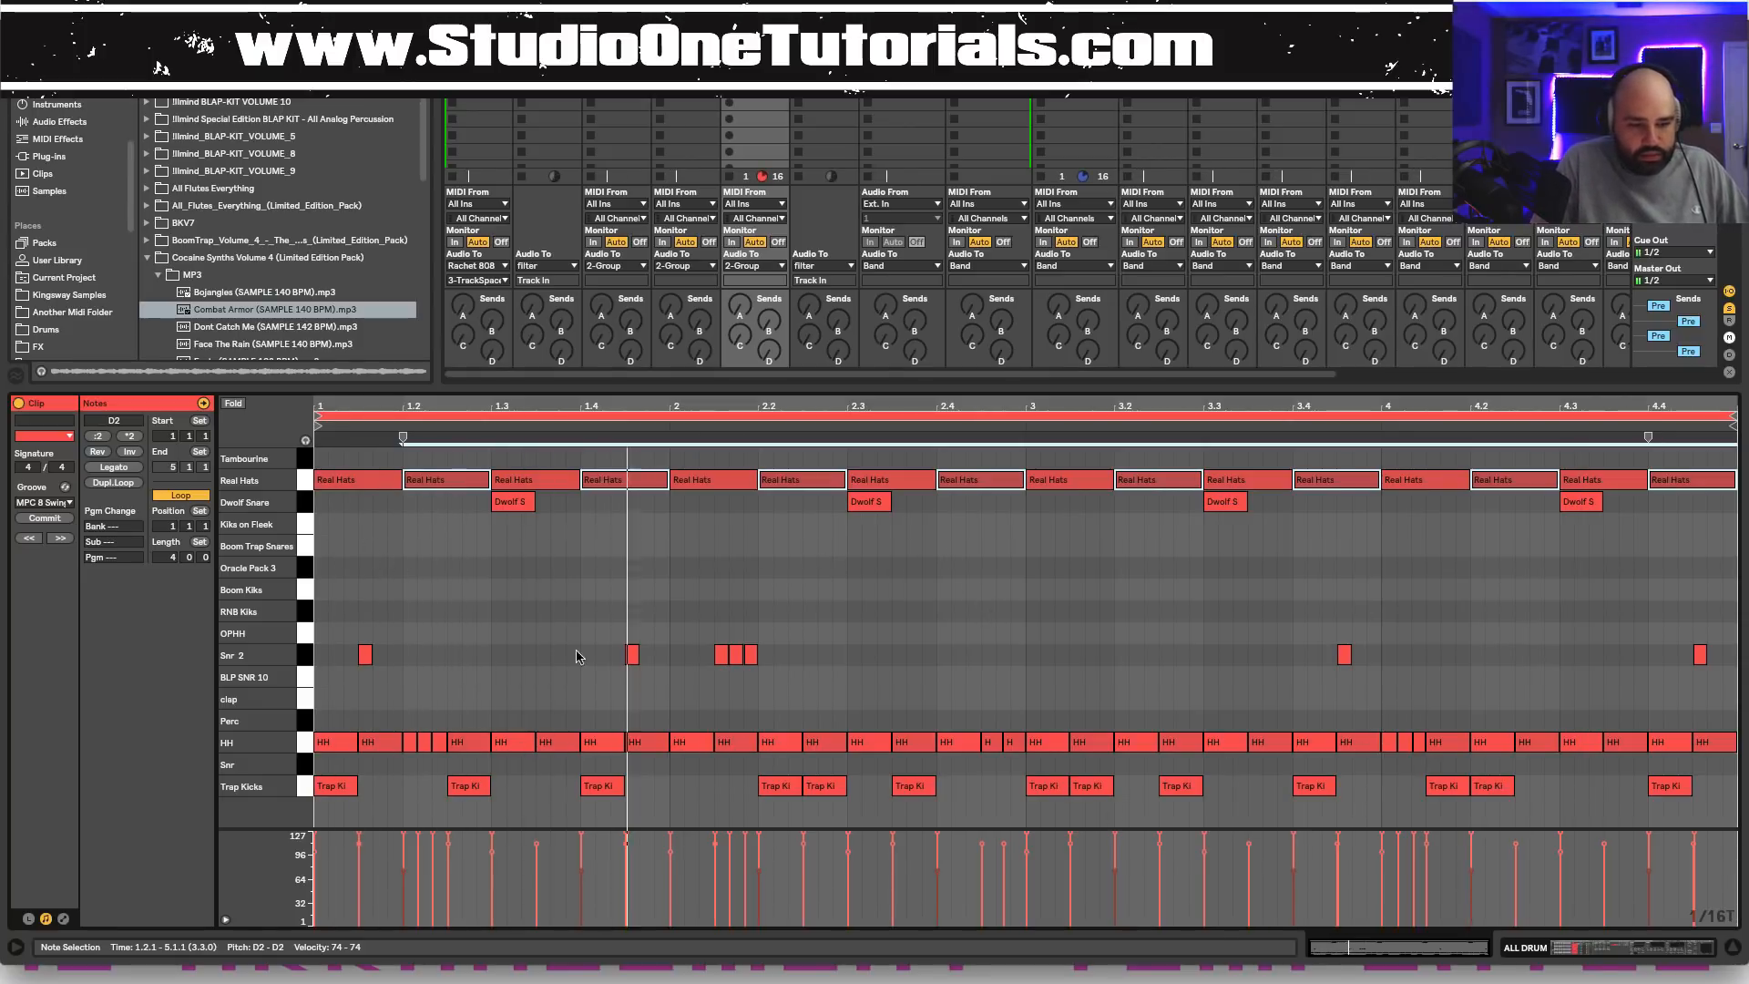
Set the Real Hats pad's Sample Selector to 62, its Volume to -36.0 dB and its Utility gain to 5.56 dB.
click(1544, 948)
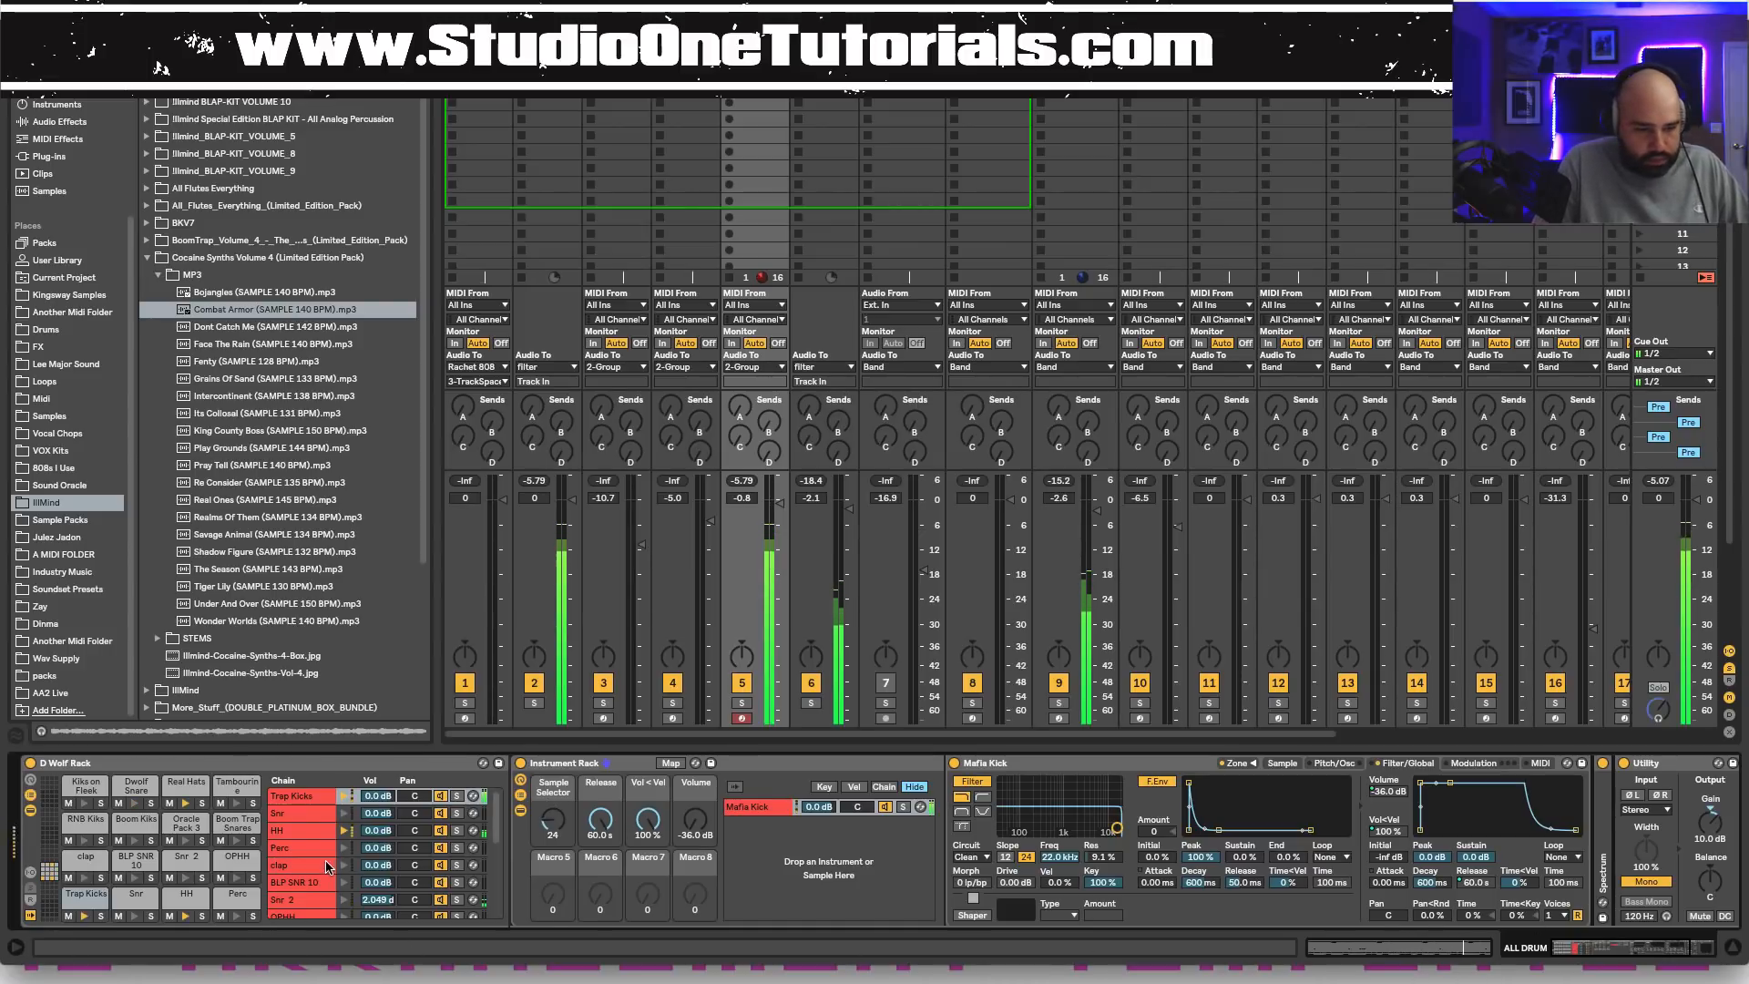
scroll(314, 879, down, 5)
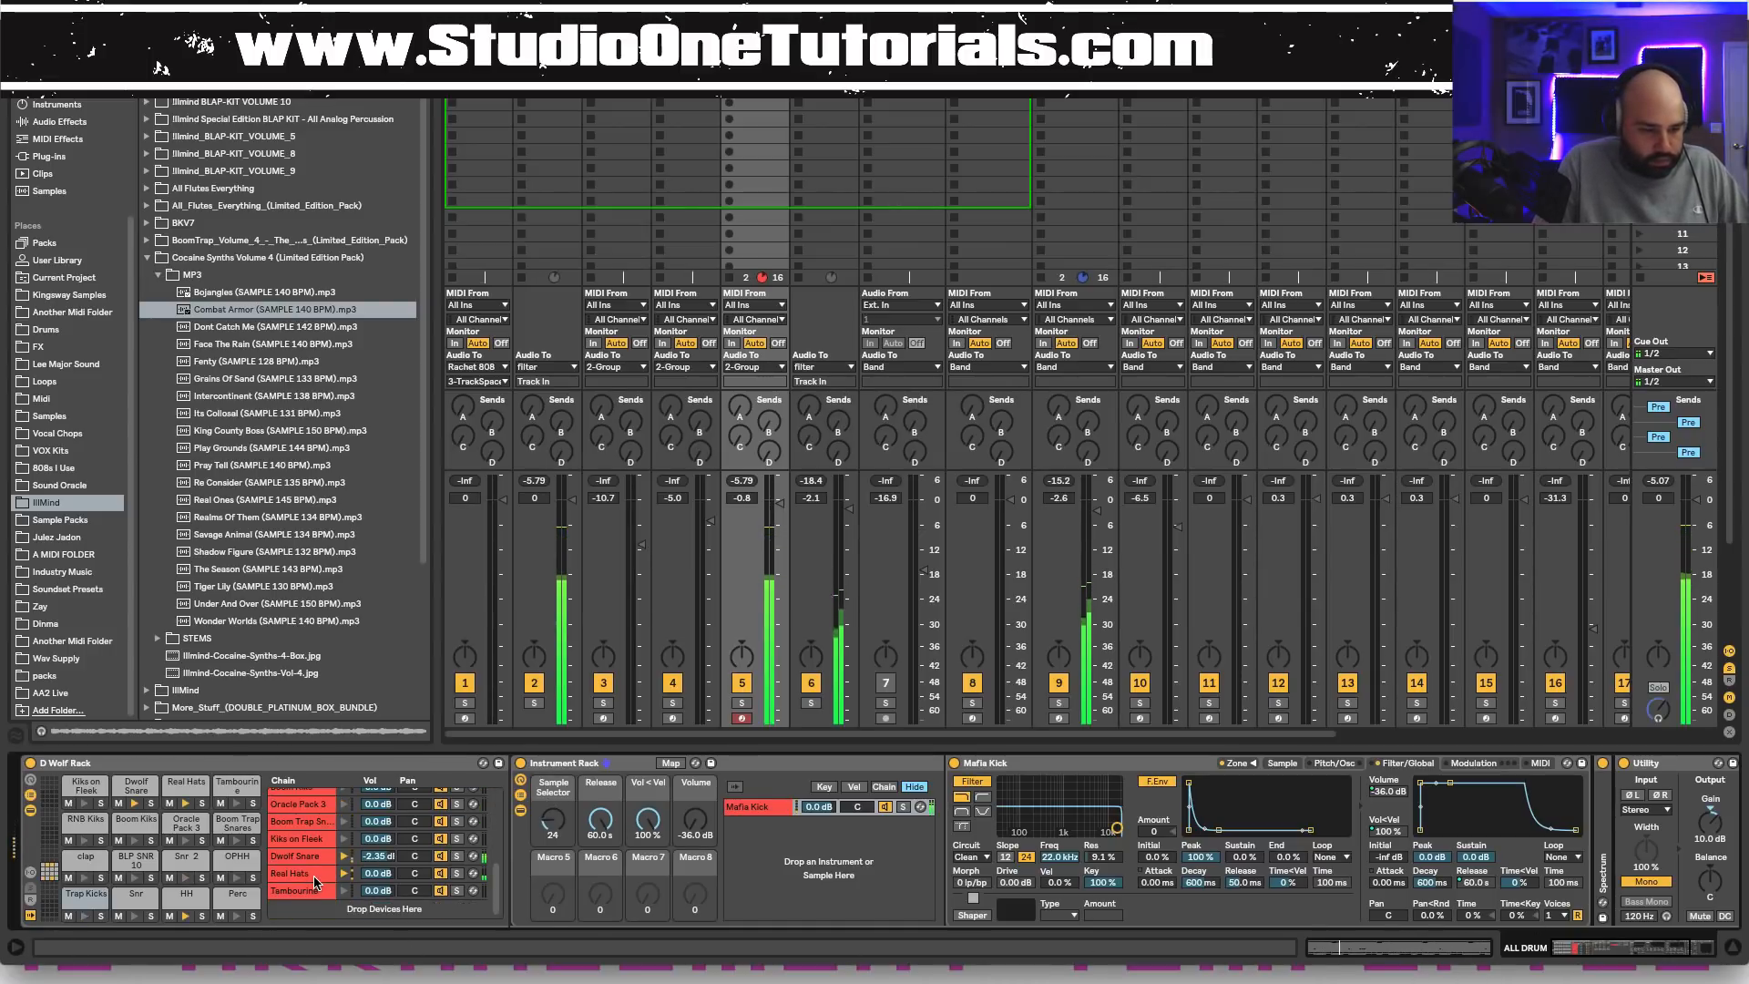
click(293, 873)
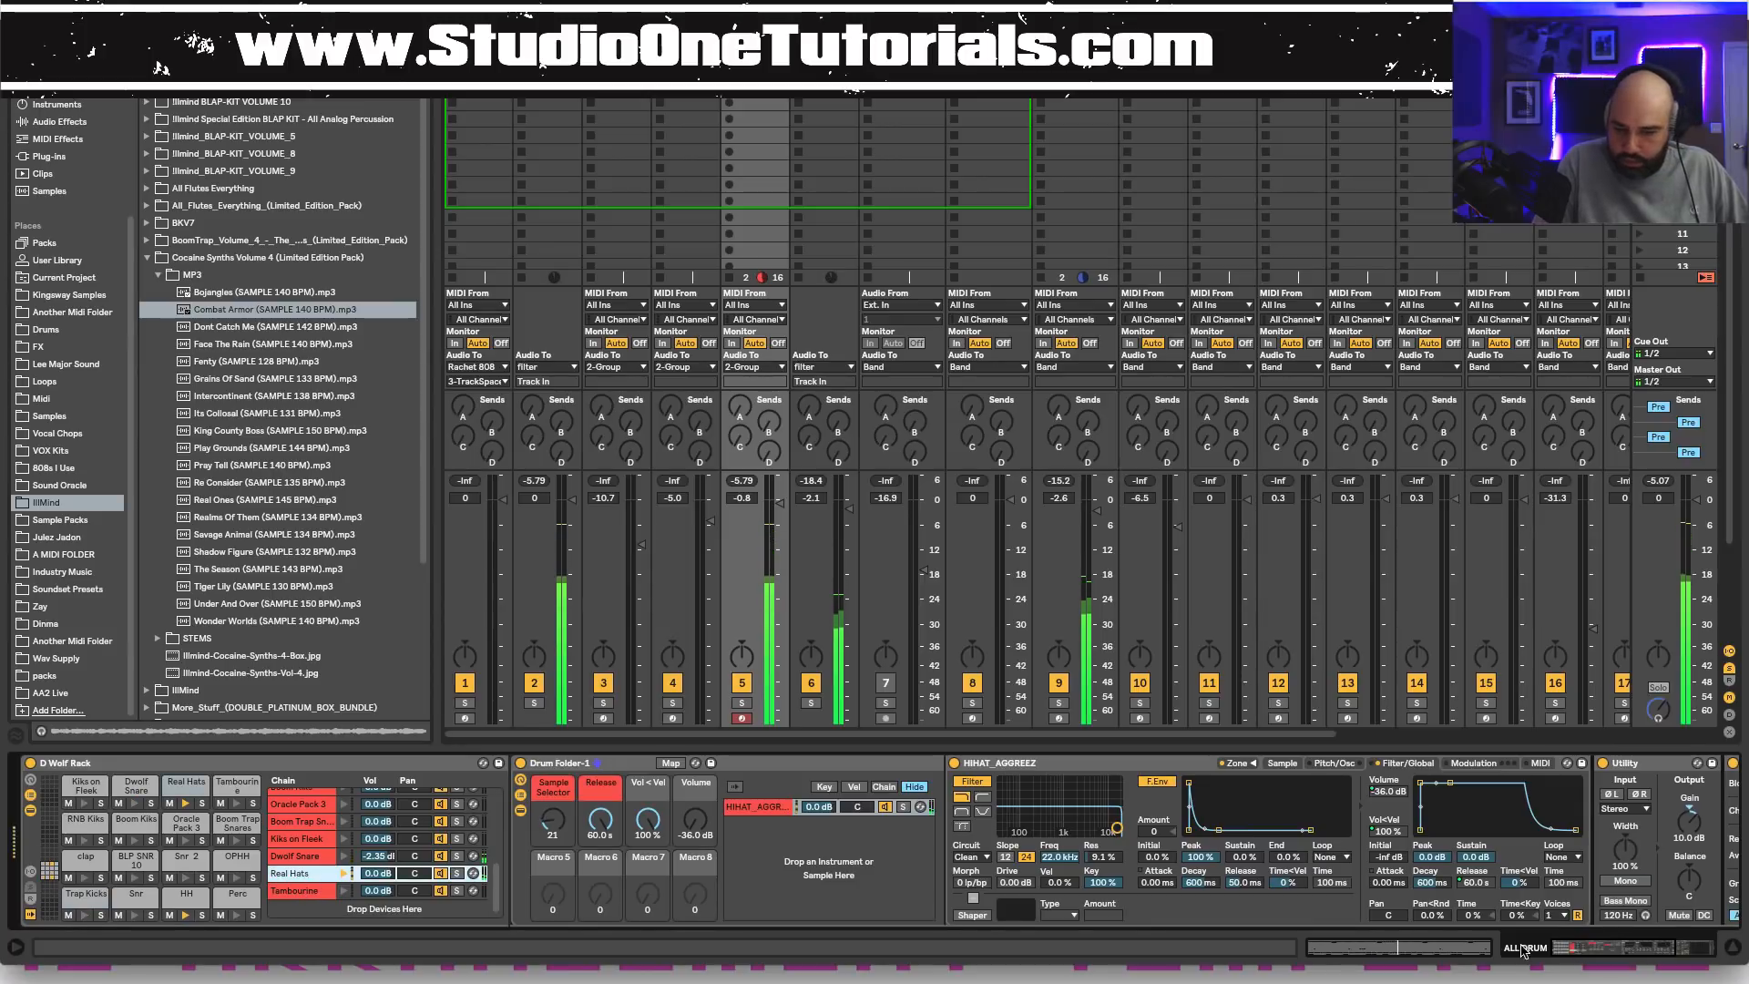
drag(694, 822, 694, 789)
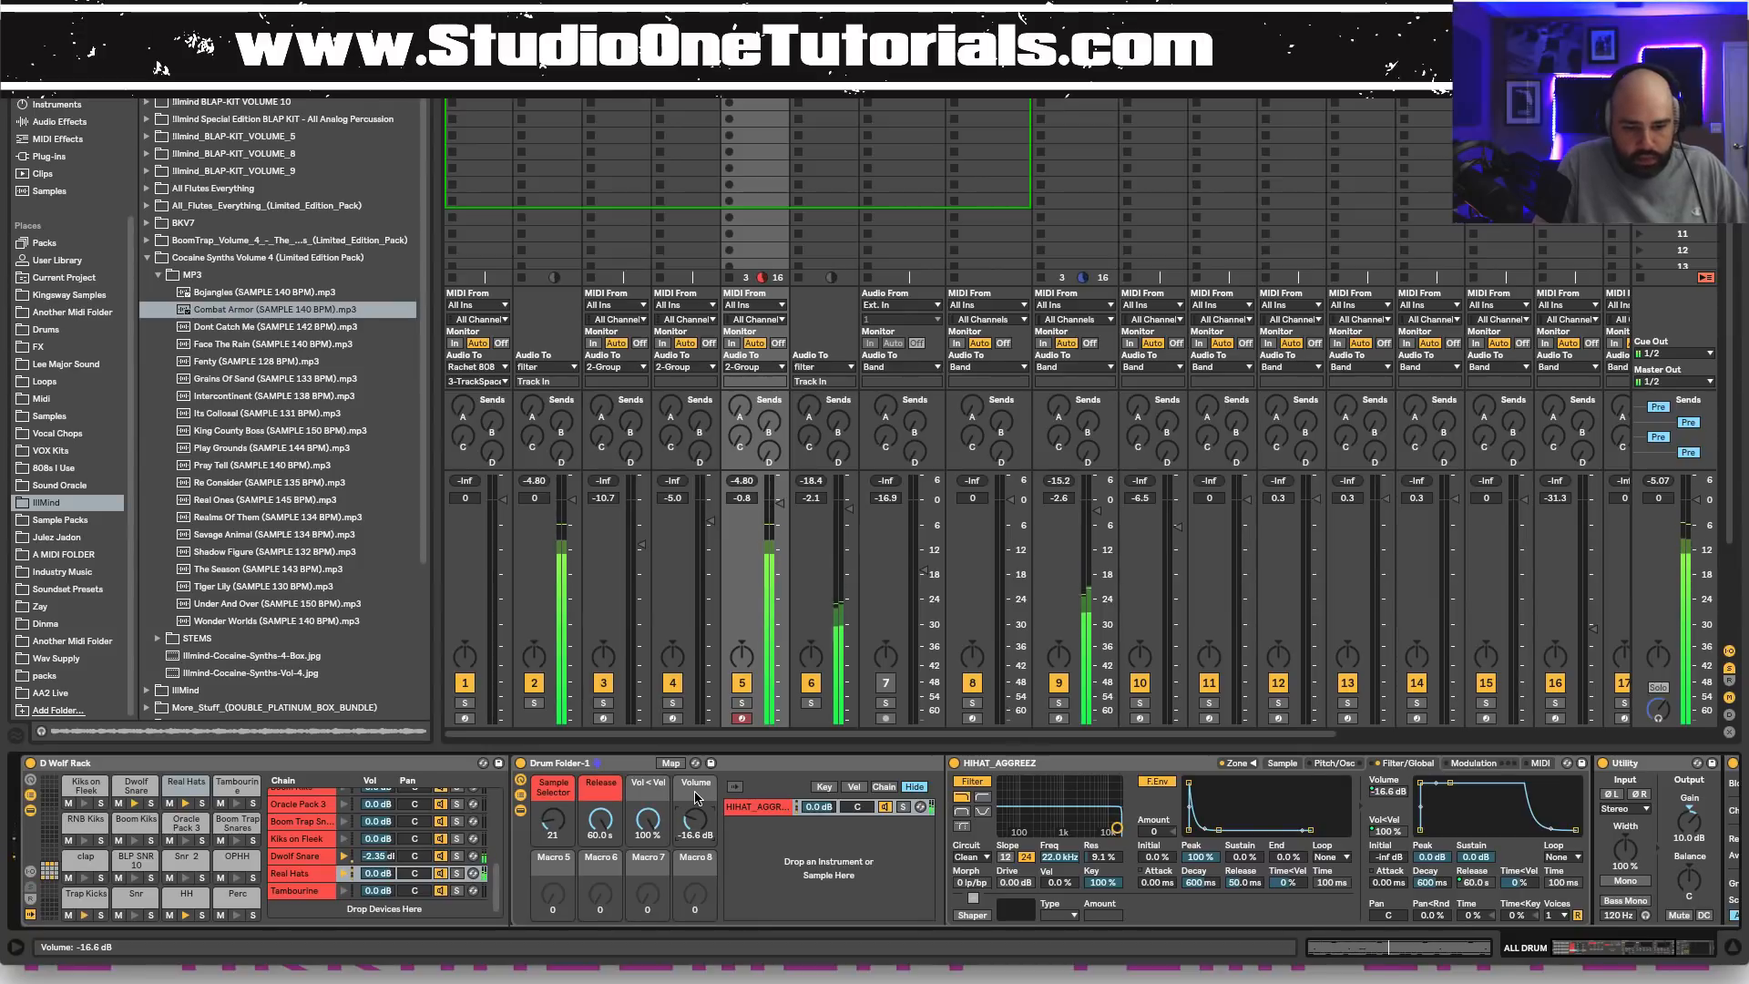
drag(561, 807, 561, 791)
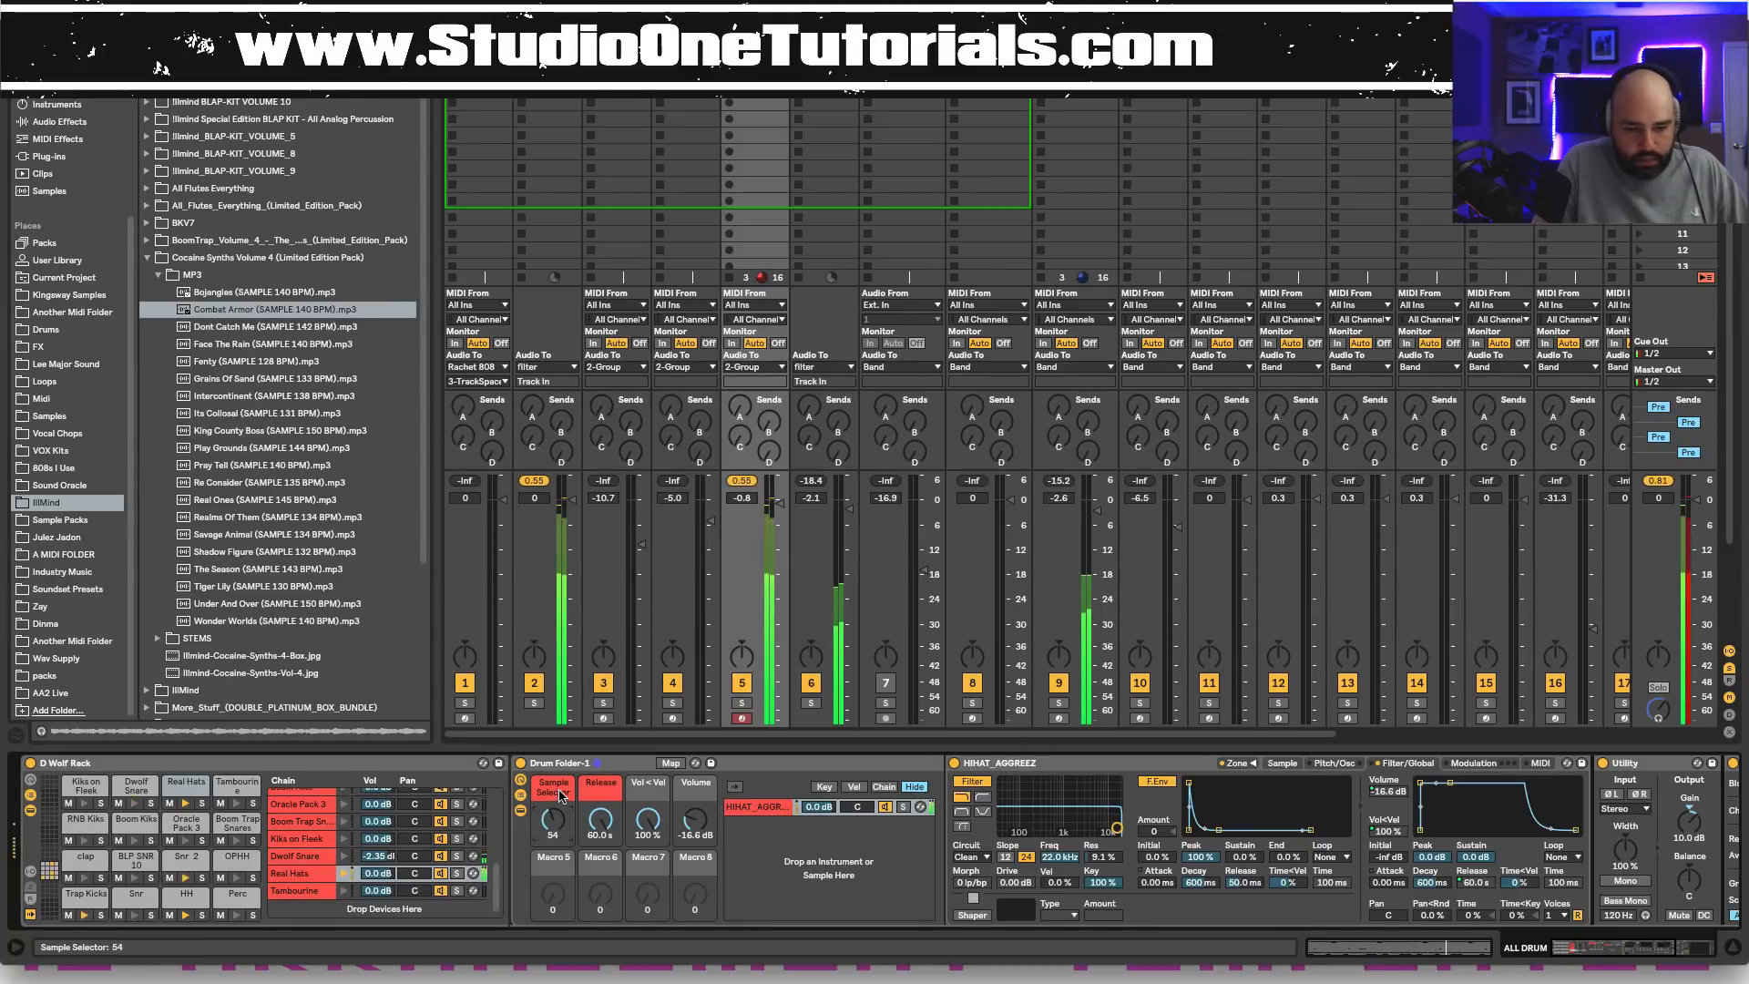
drag(697, 823, 697, 831)
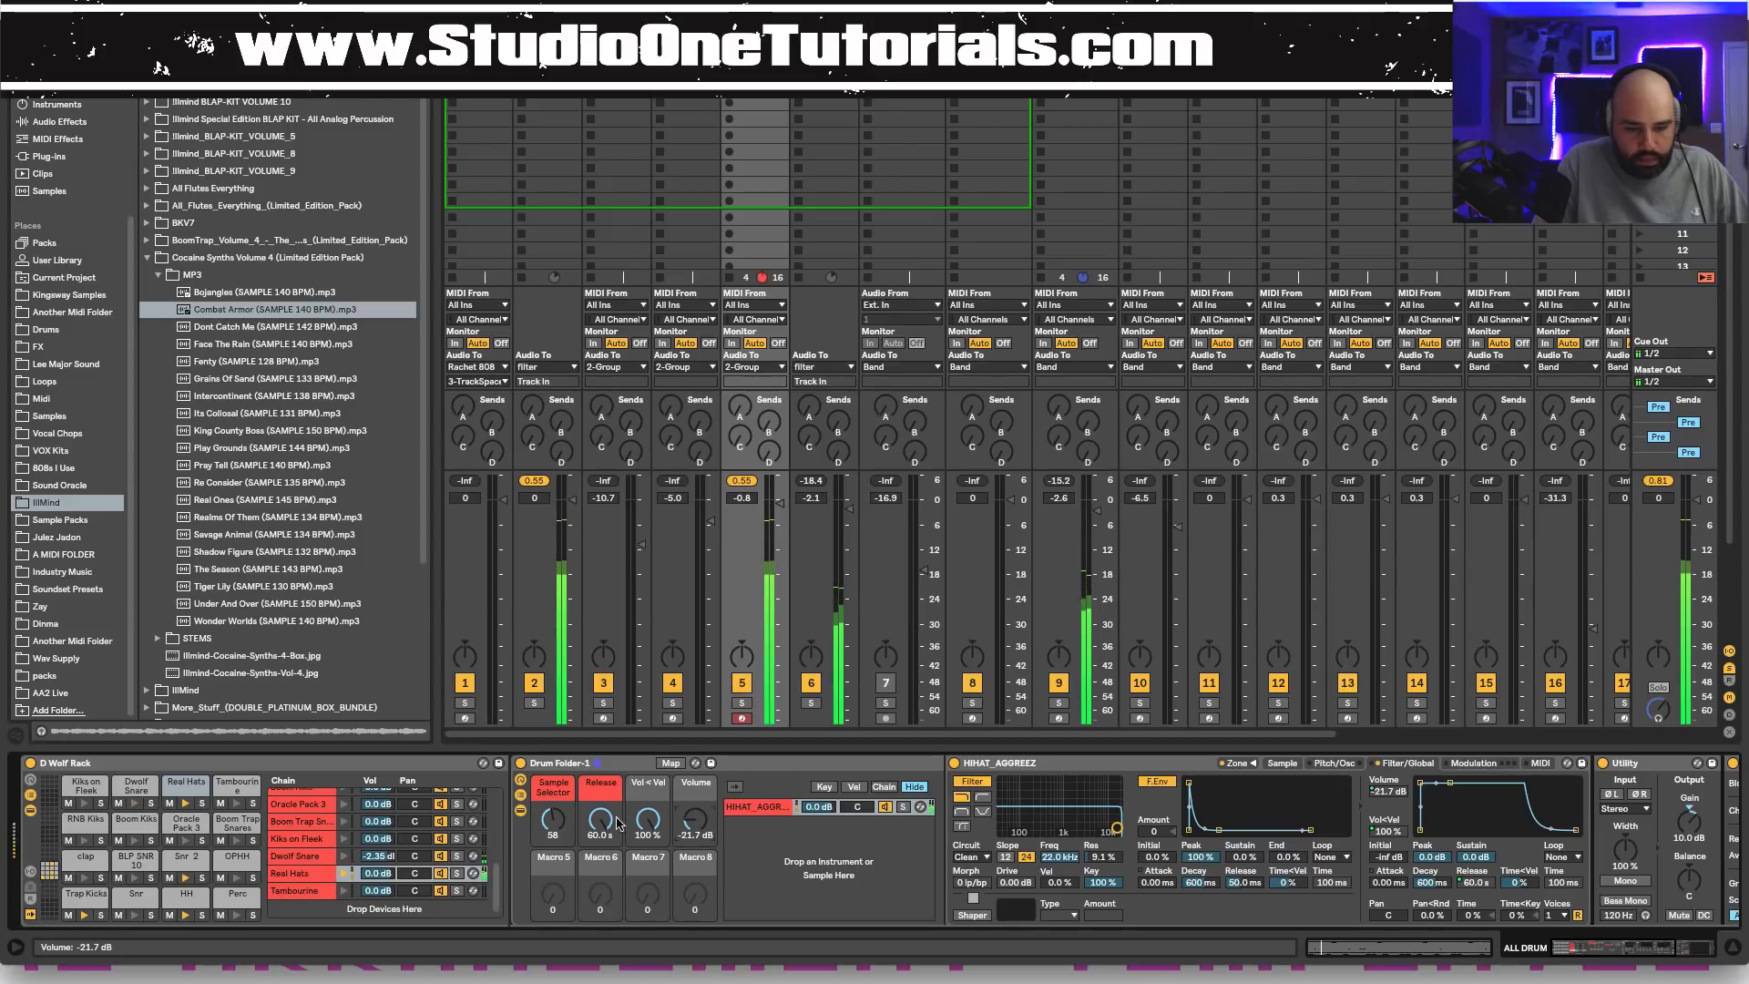
drag(560, 820, 561, 821)
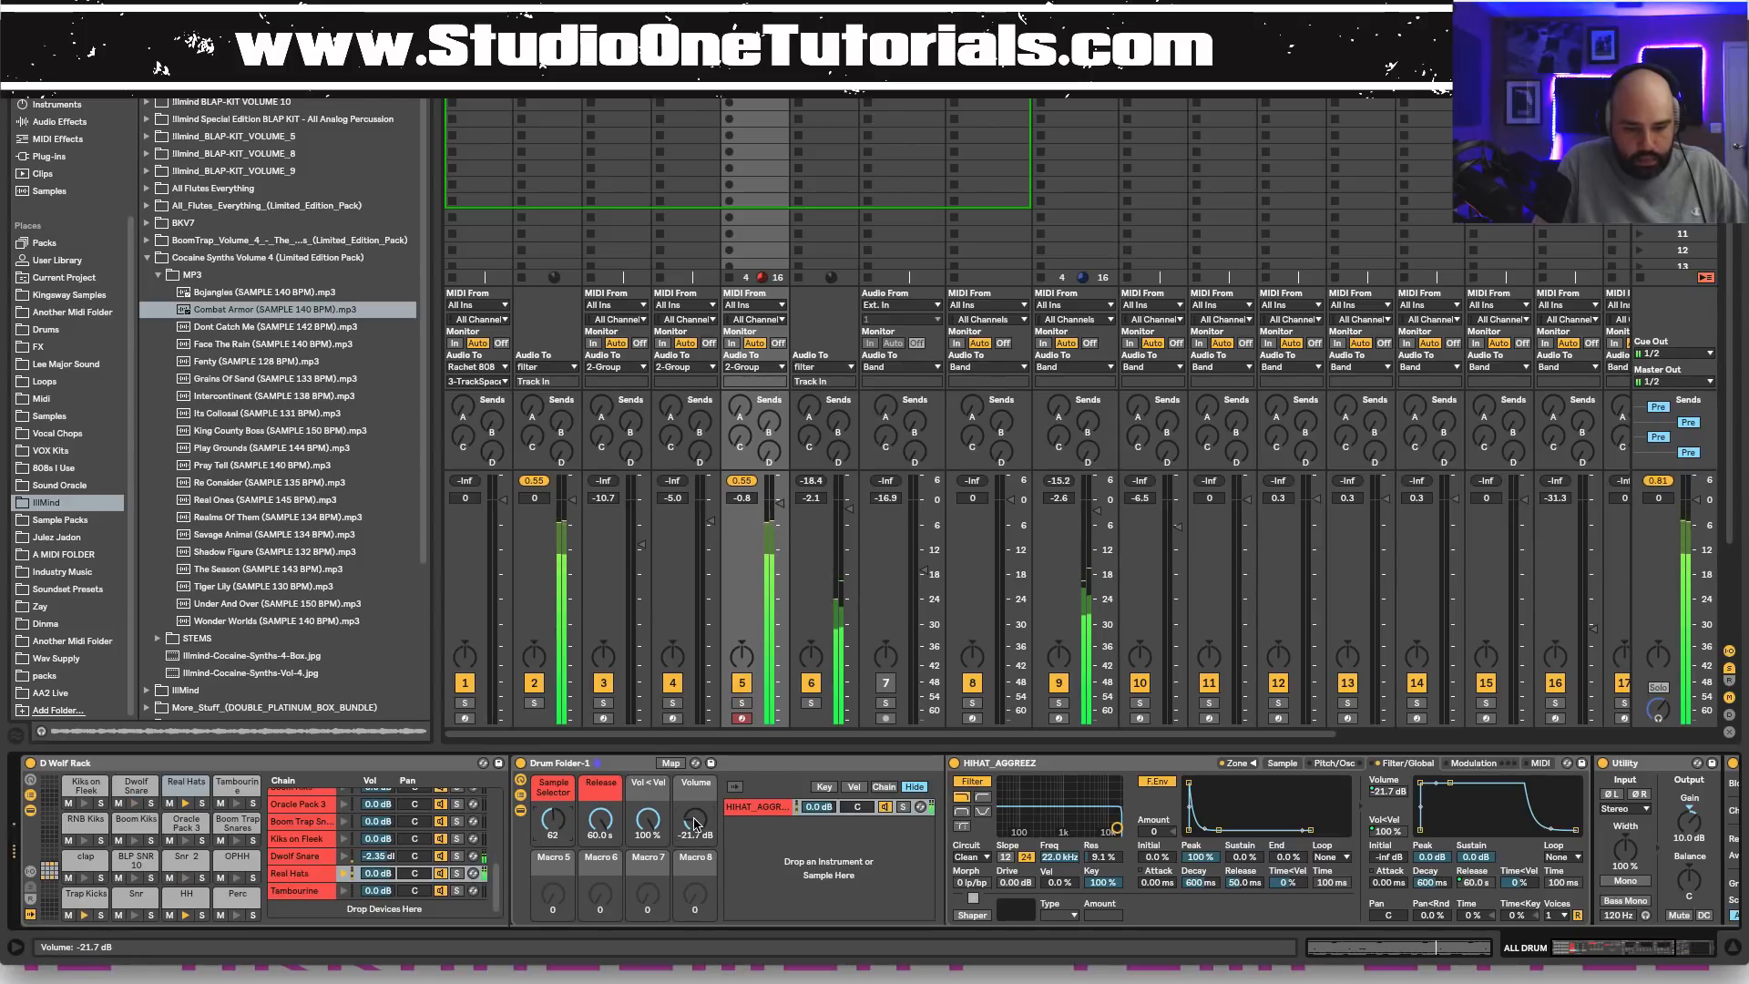
drag(695, 822, 698, 846)
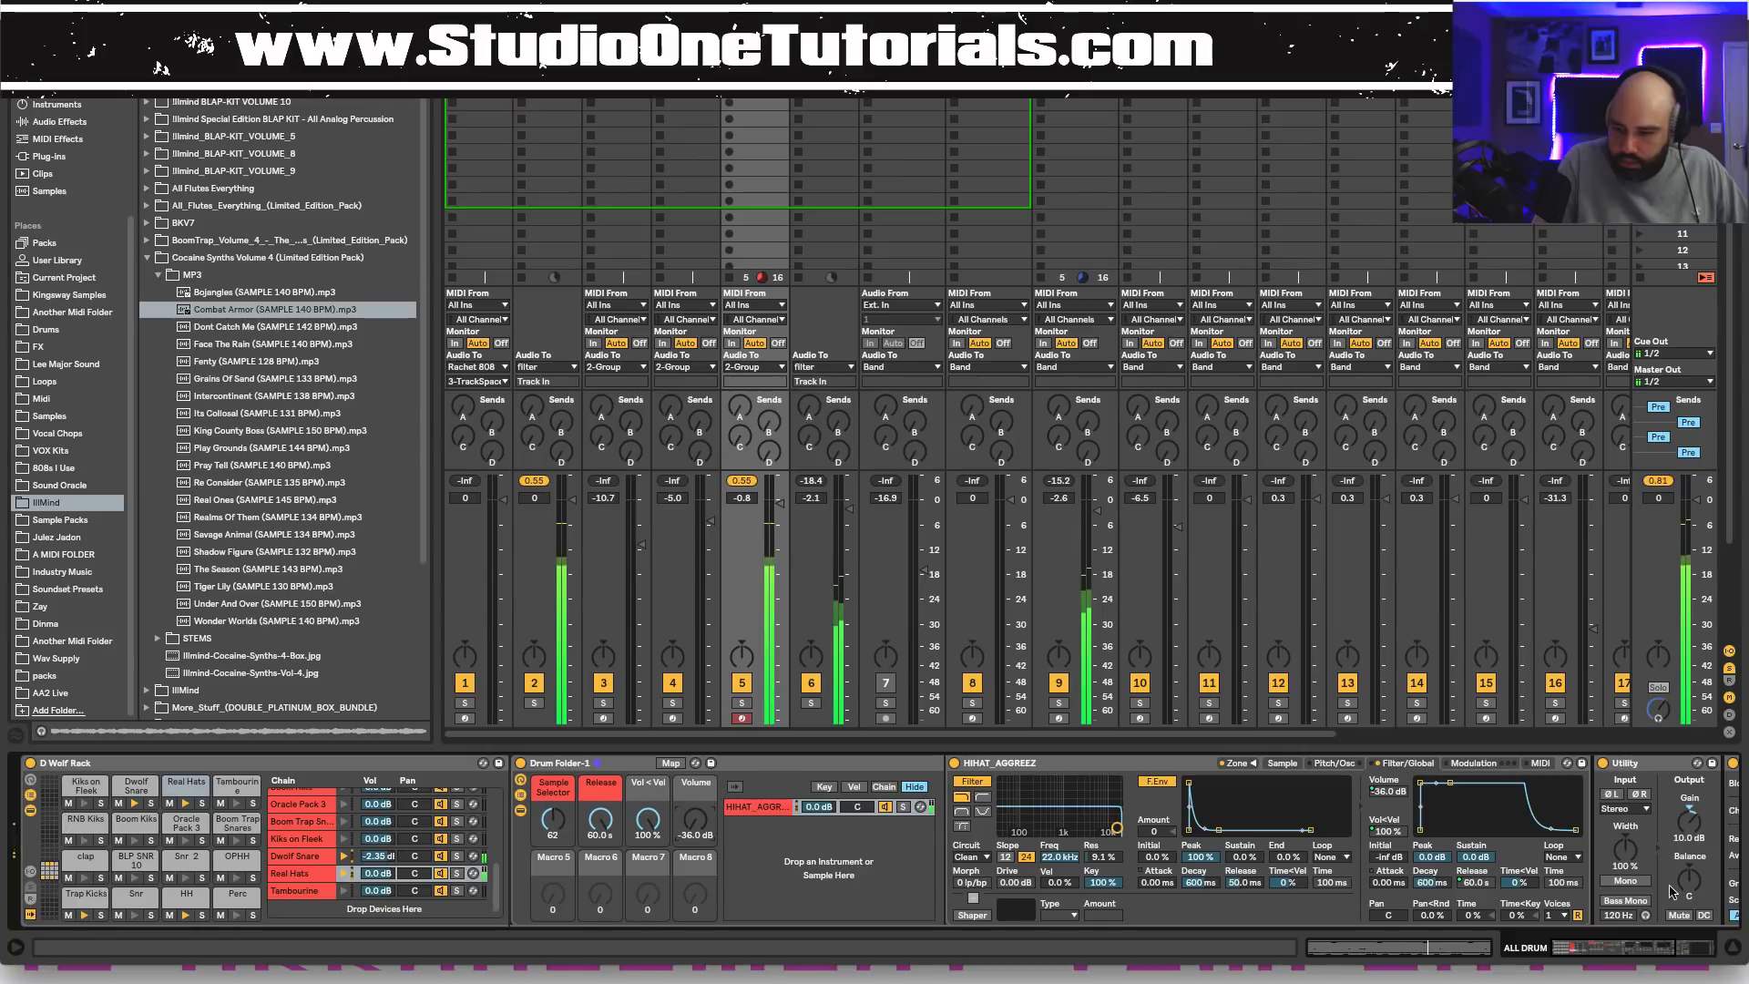
drag(1690, 823, 1690, 838)
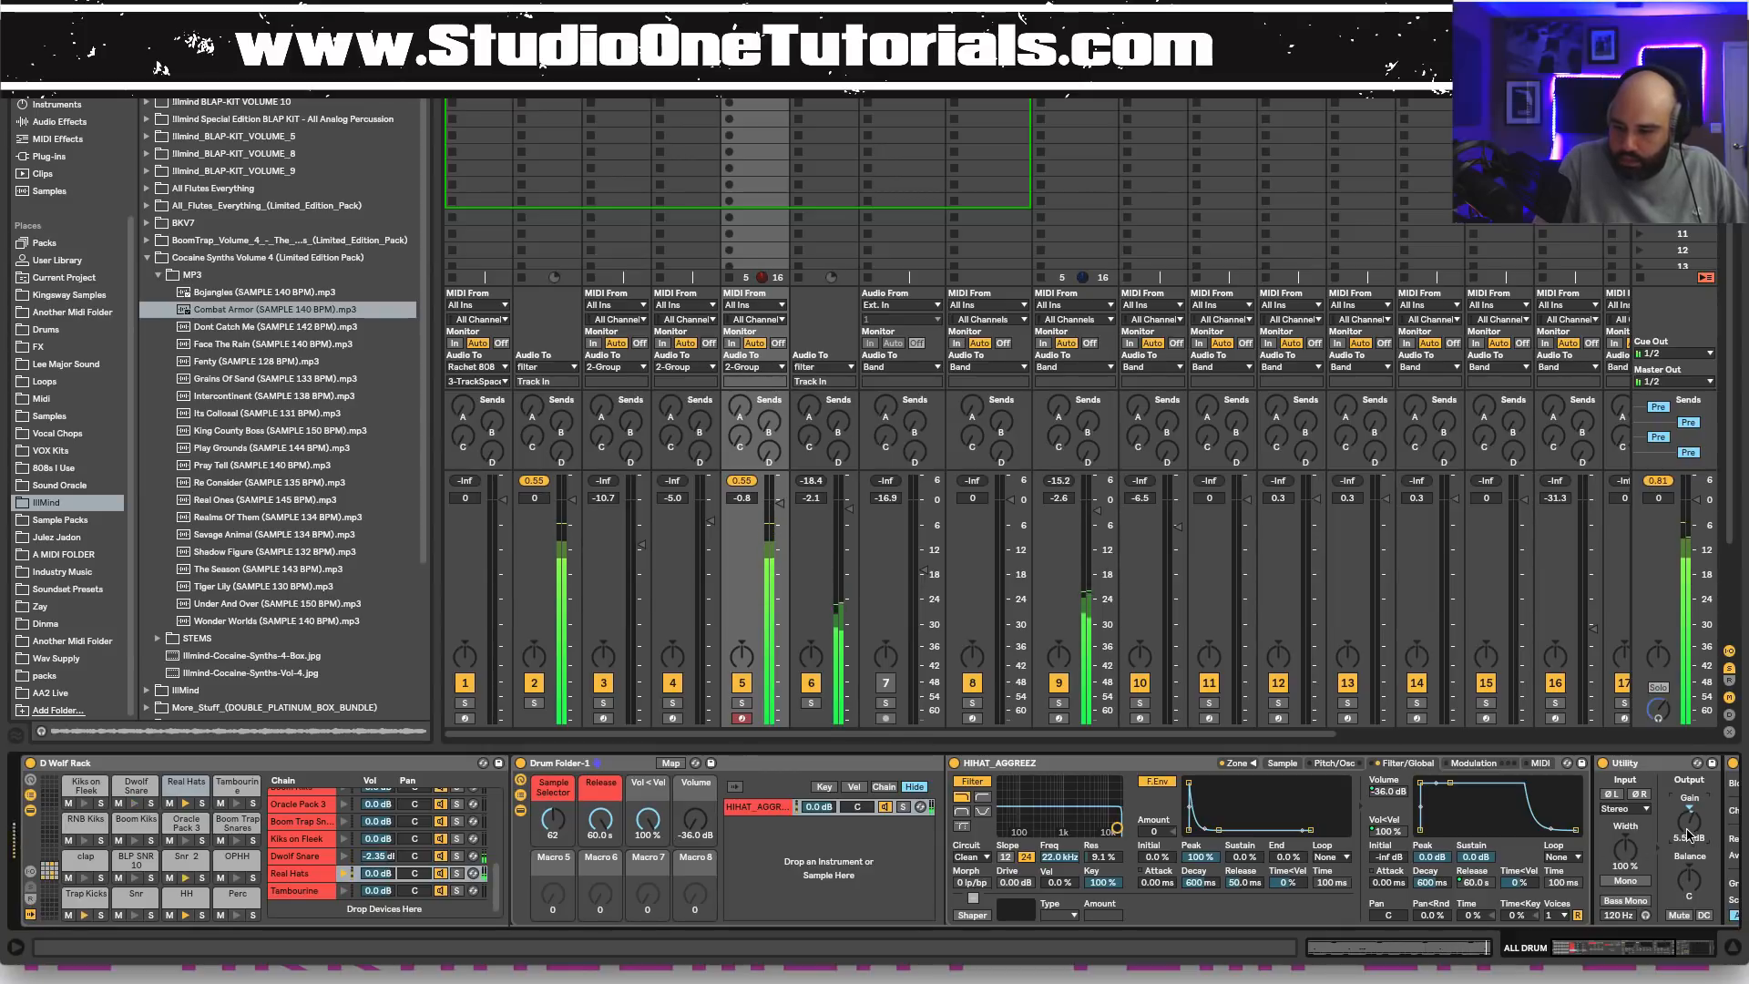
Enable RC-20 Retro Color on the Real Hats chain and raise its Space amount to about halfway.
click(1466, 950)
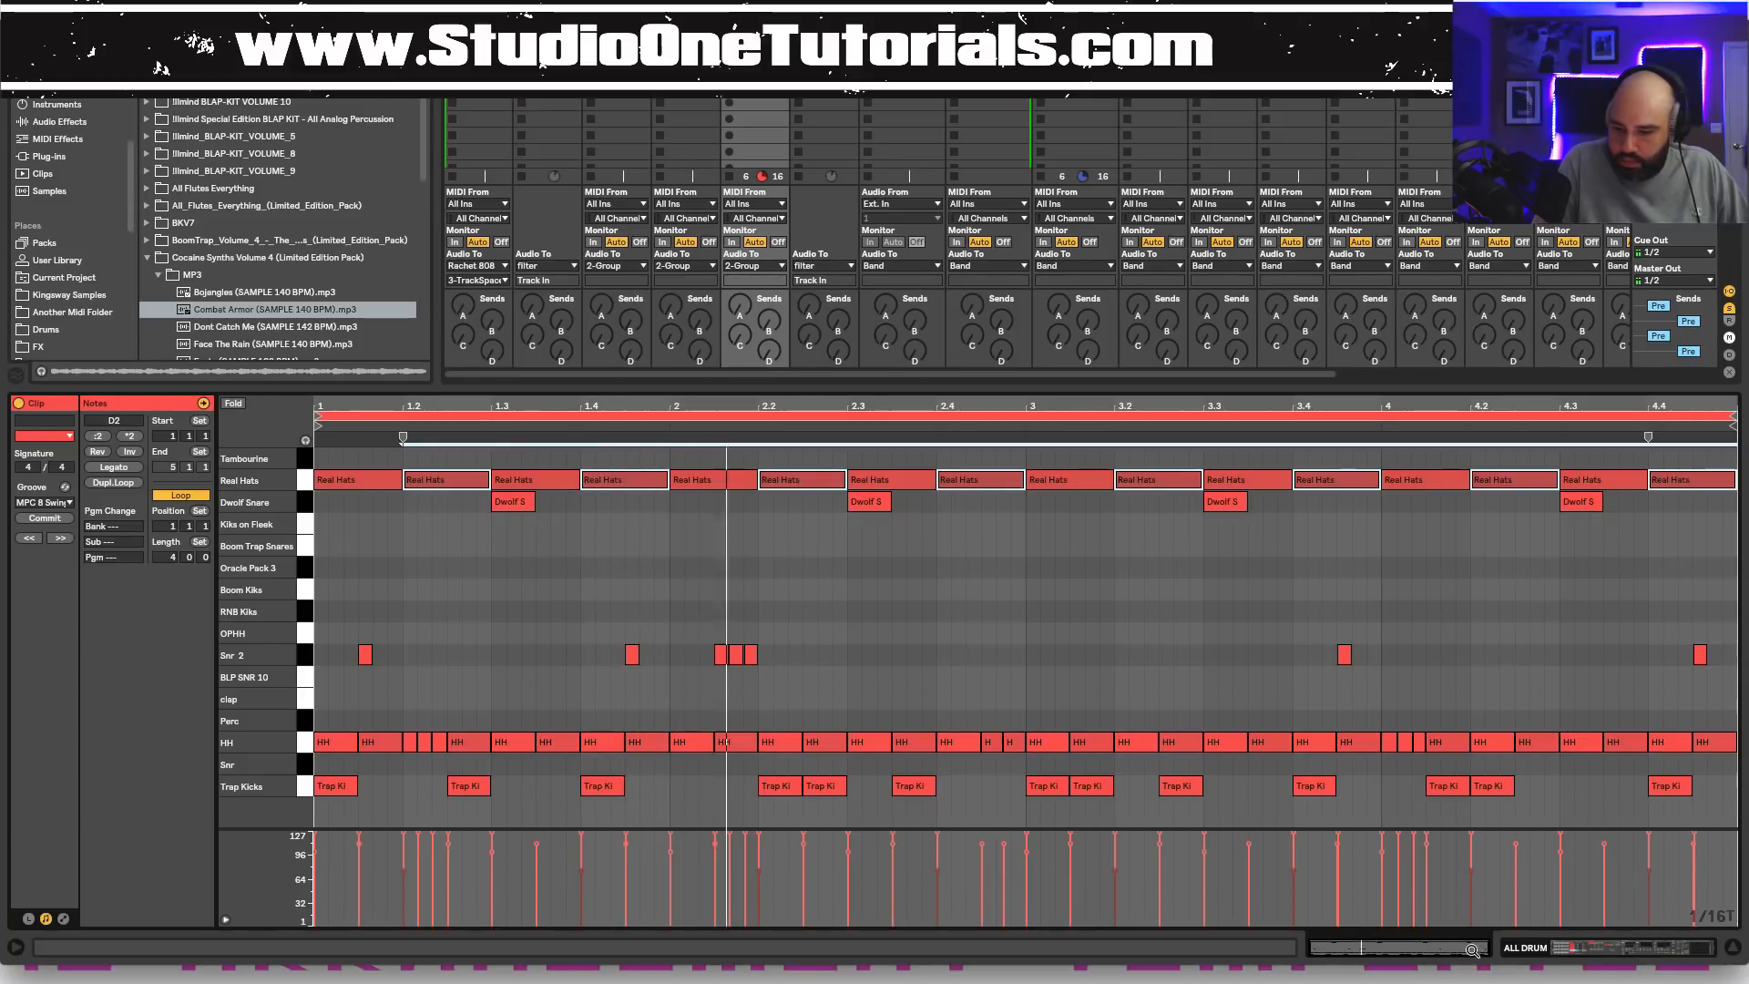
click(1471, 950)
click(1643, 950)
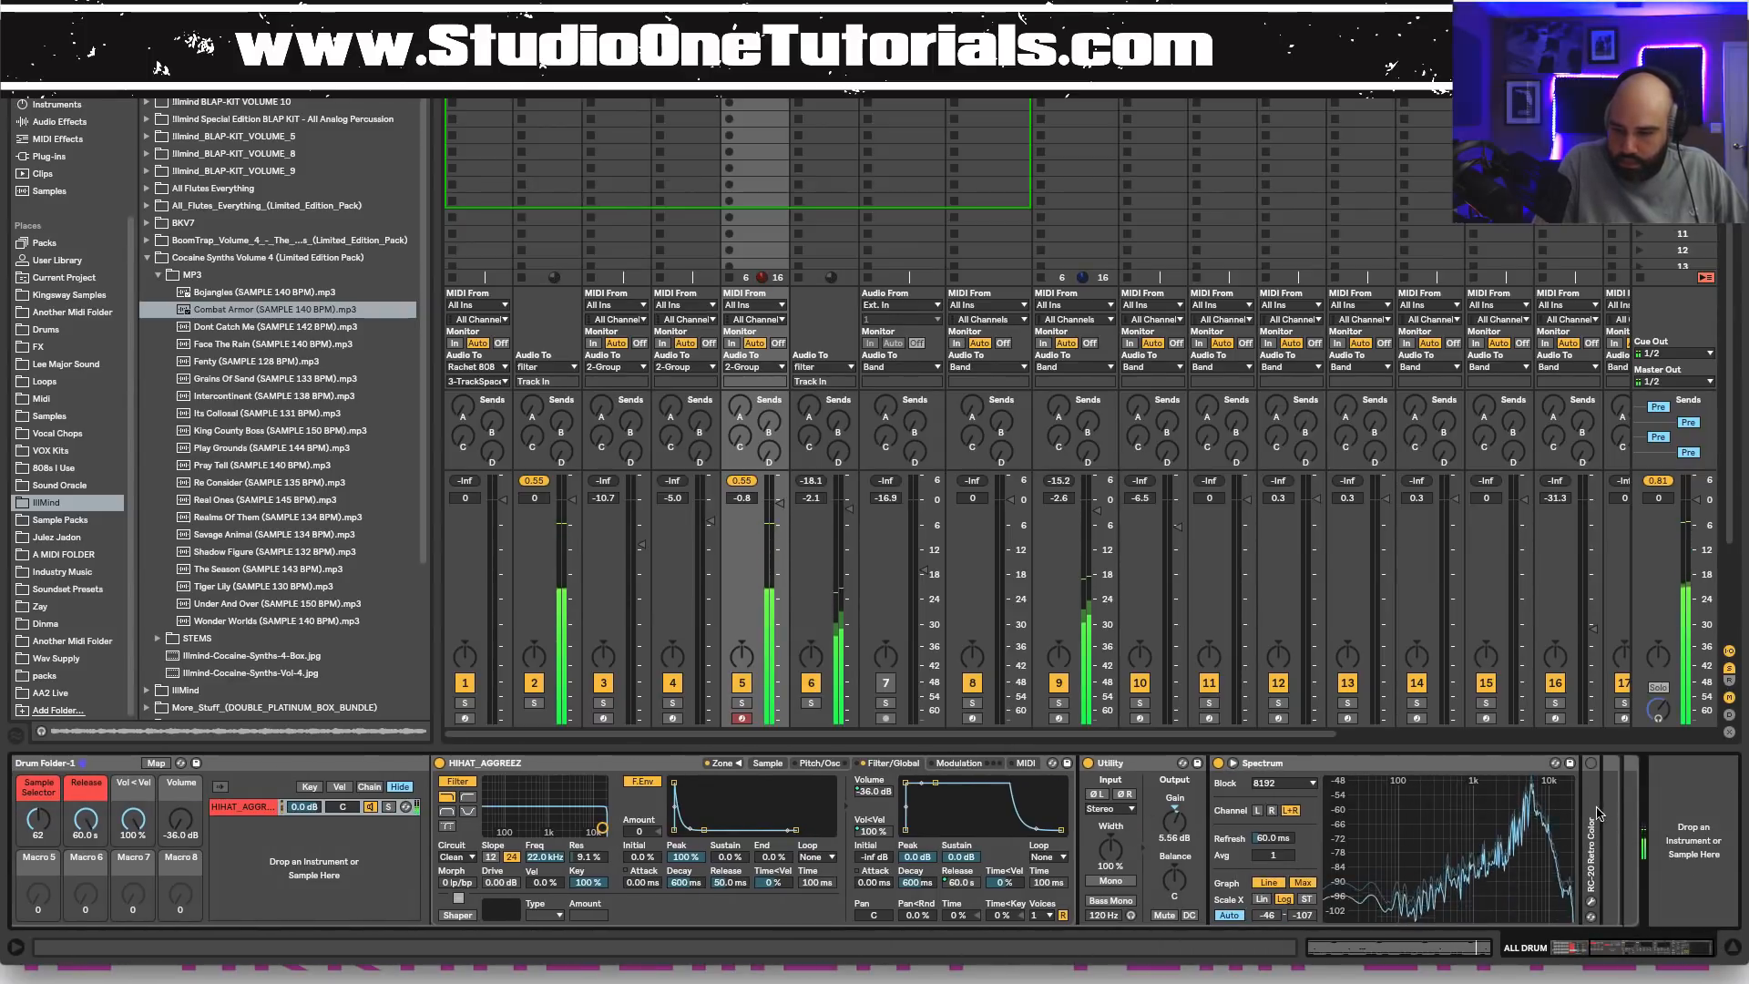
click(1591, 763)
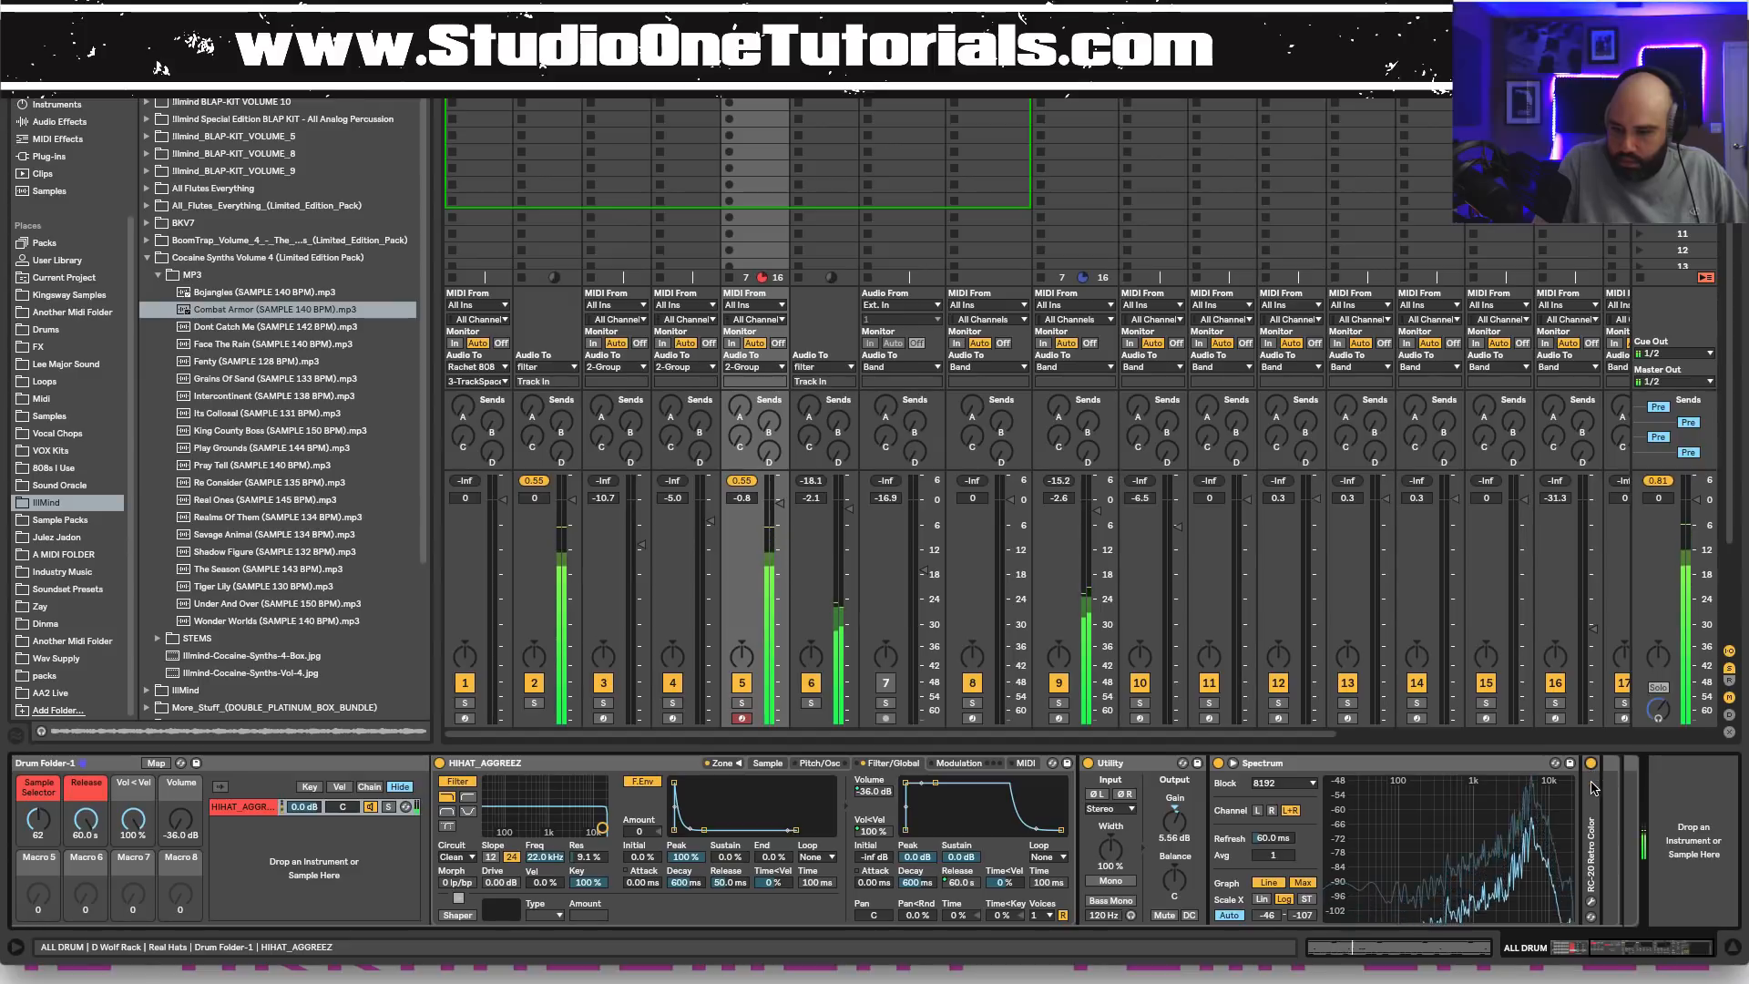
double_click(1592, 799)
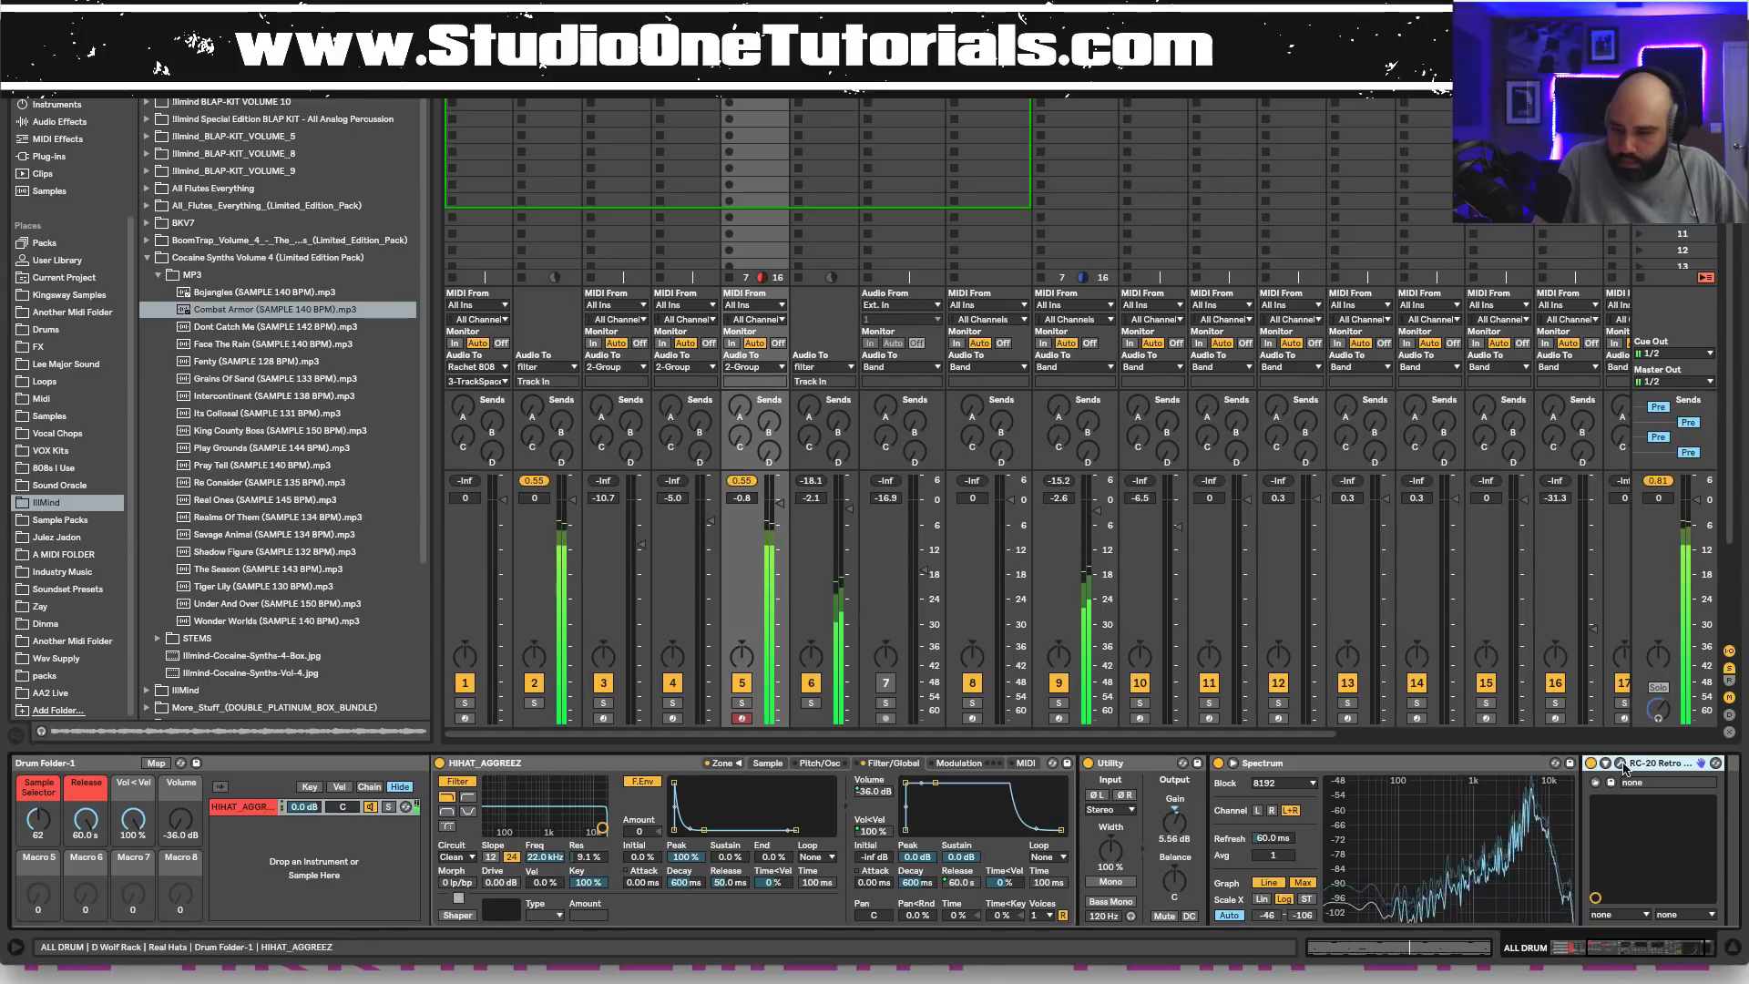
click(1620, 766)
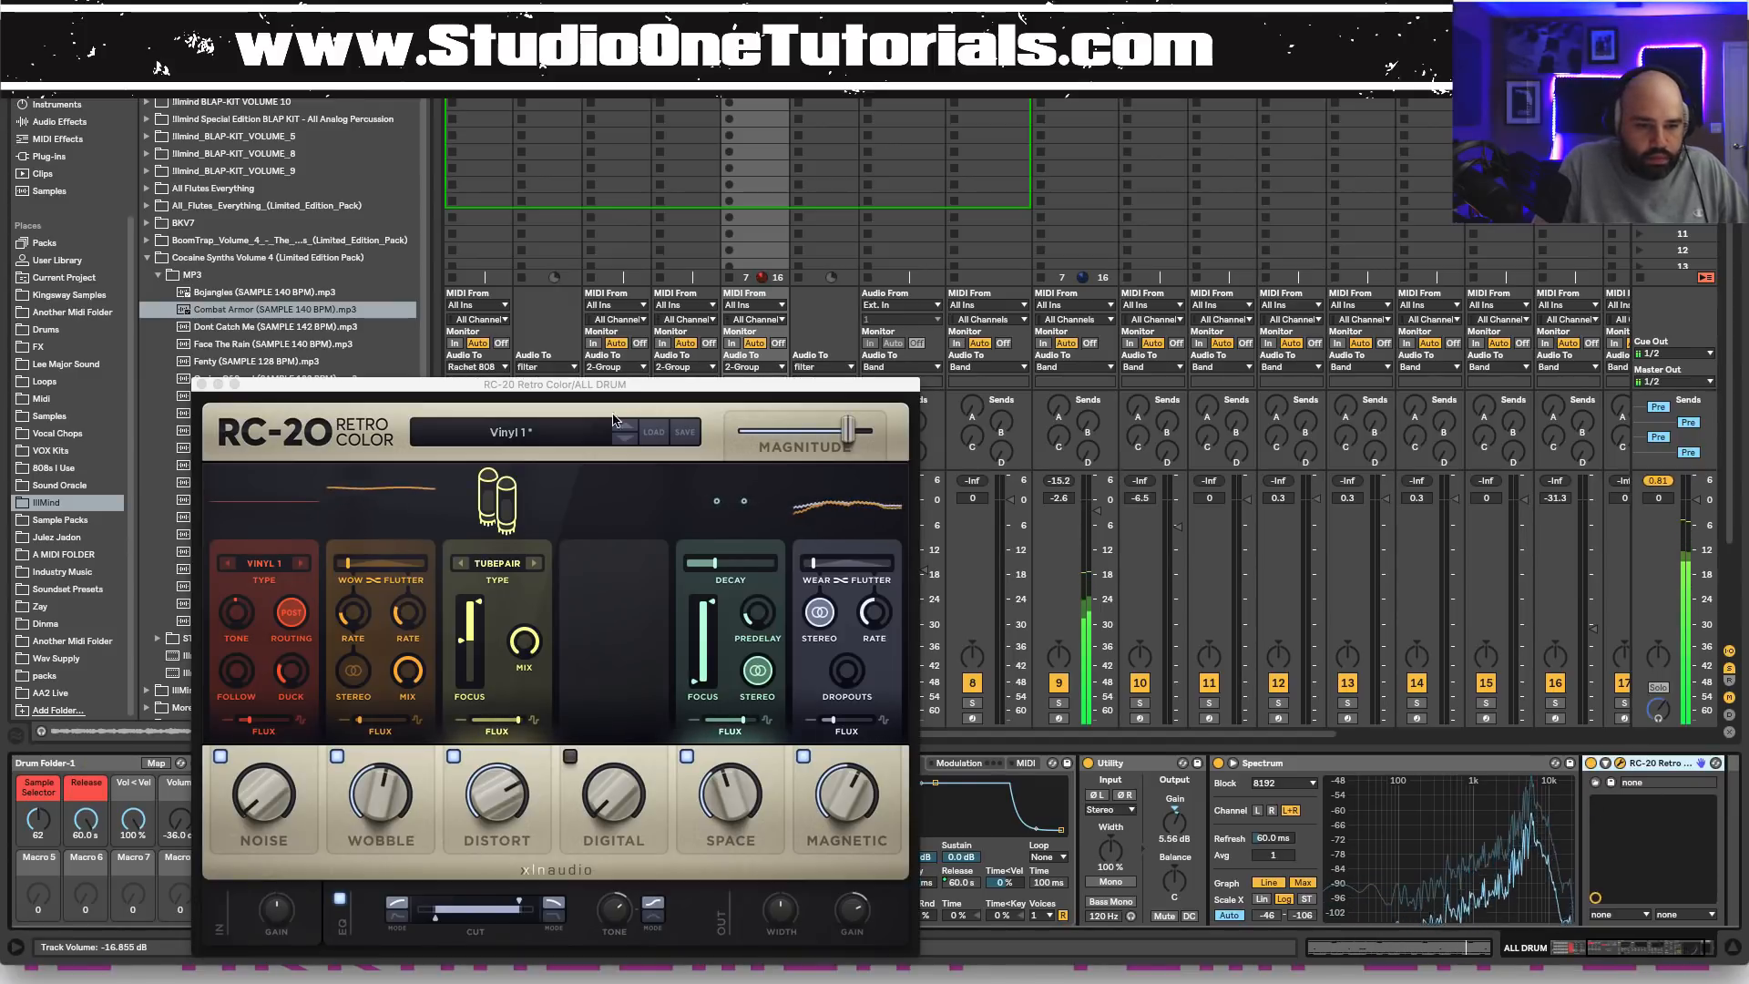
click(751, 779)
drag(751, 779, 752, 772)
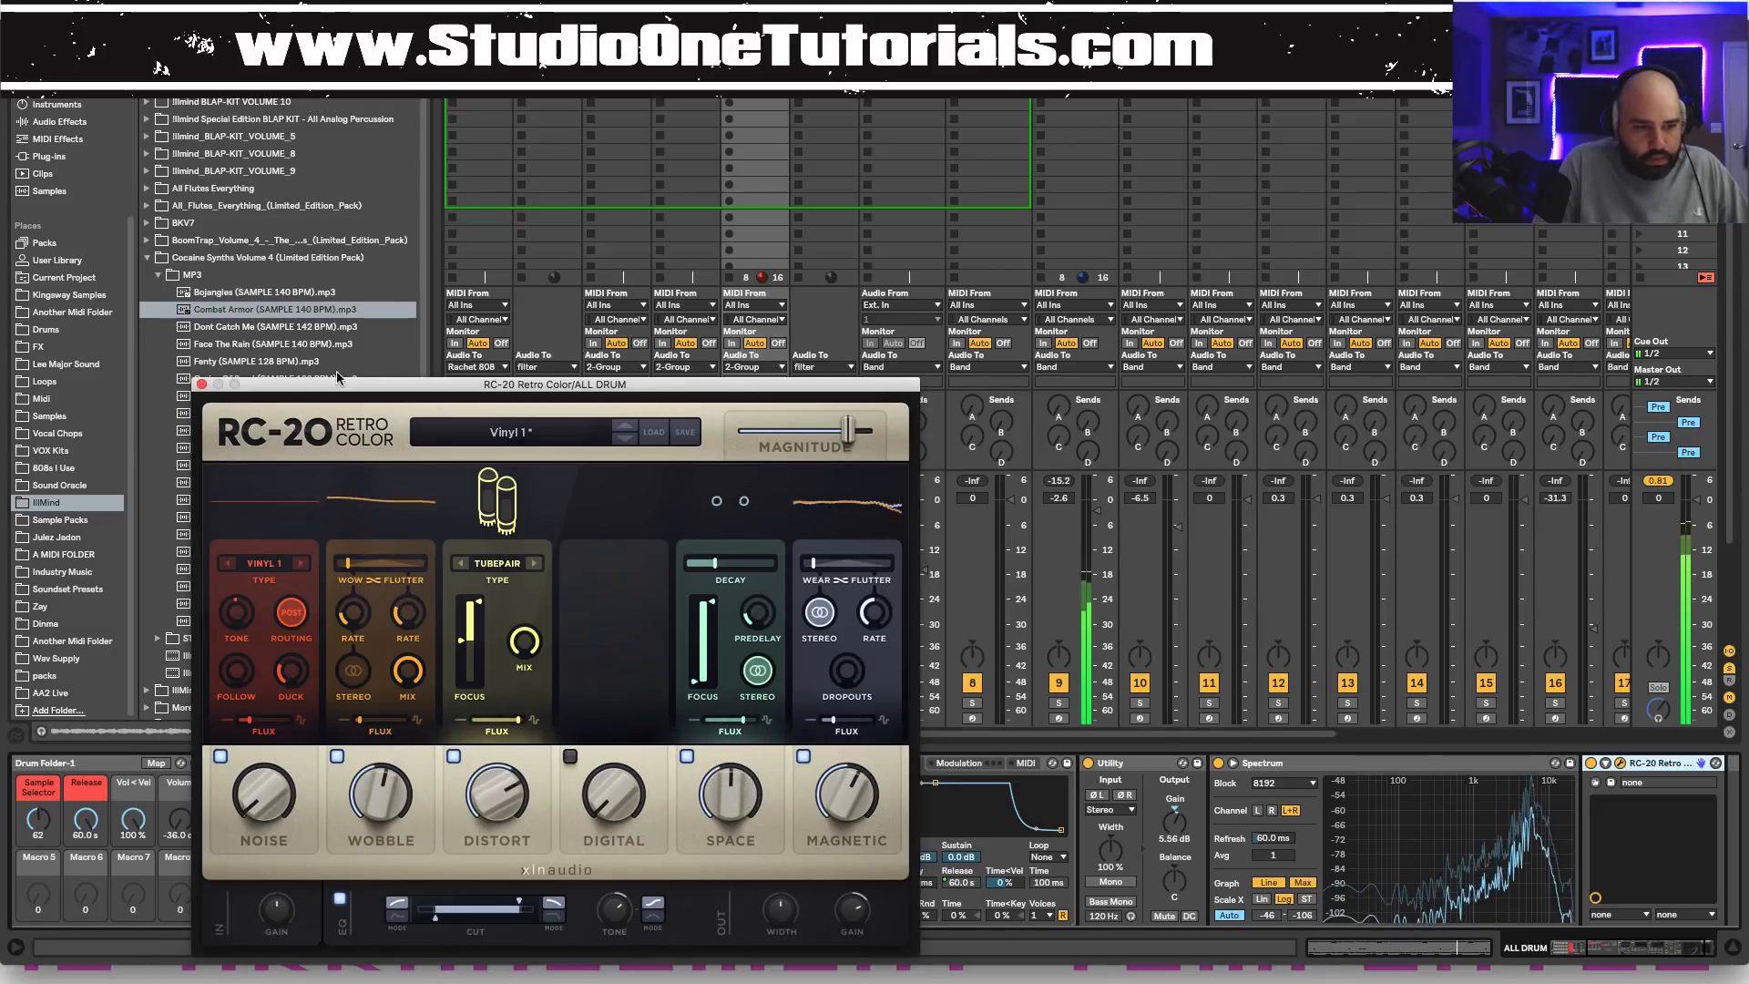
click(202, 385)
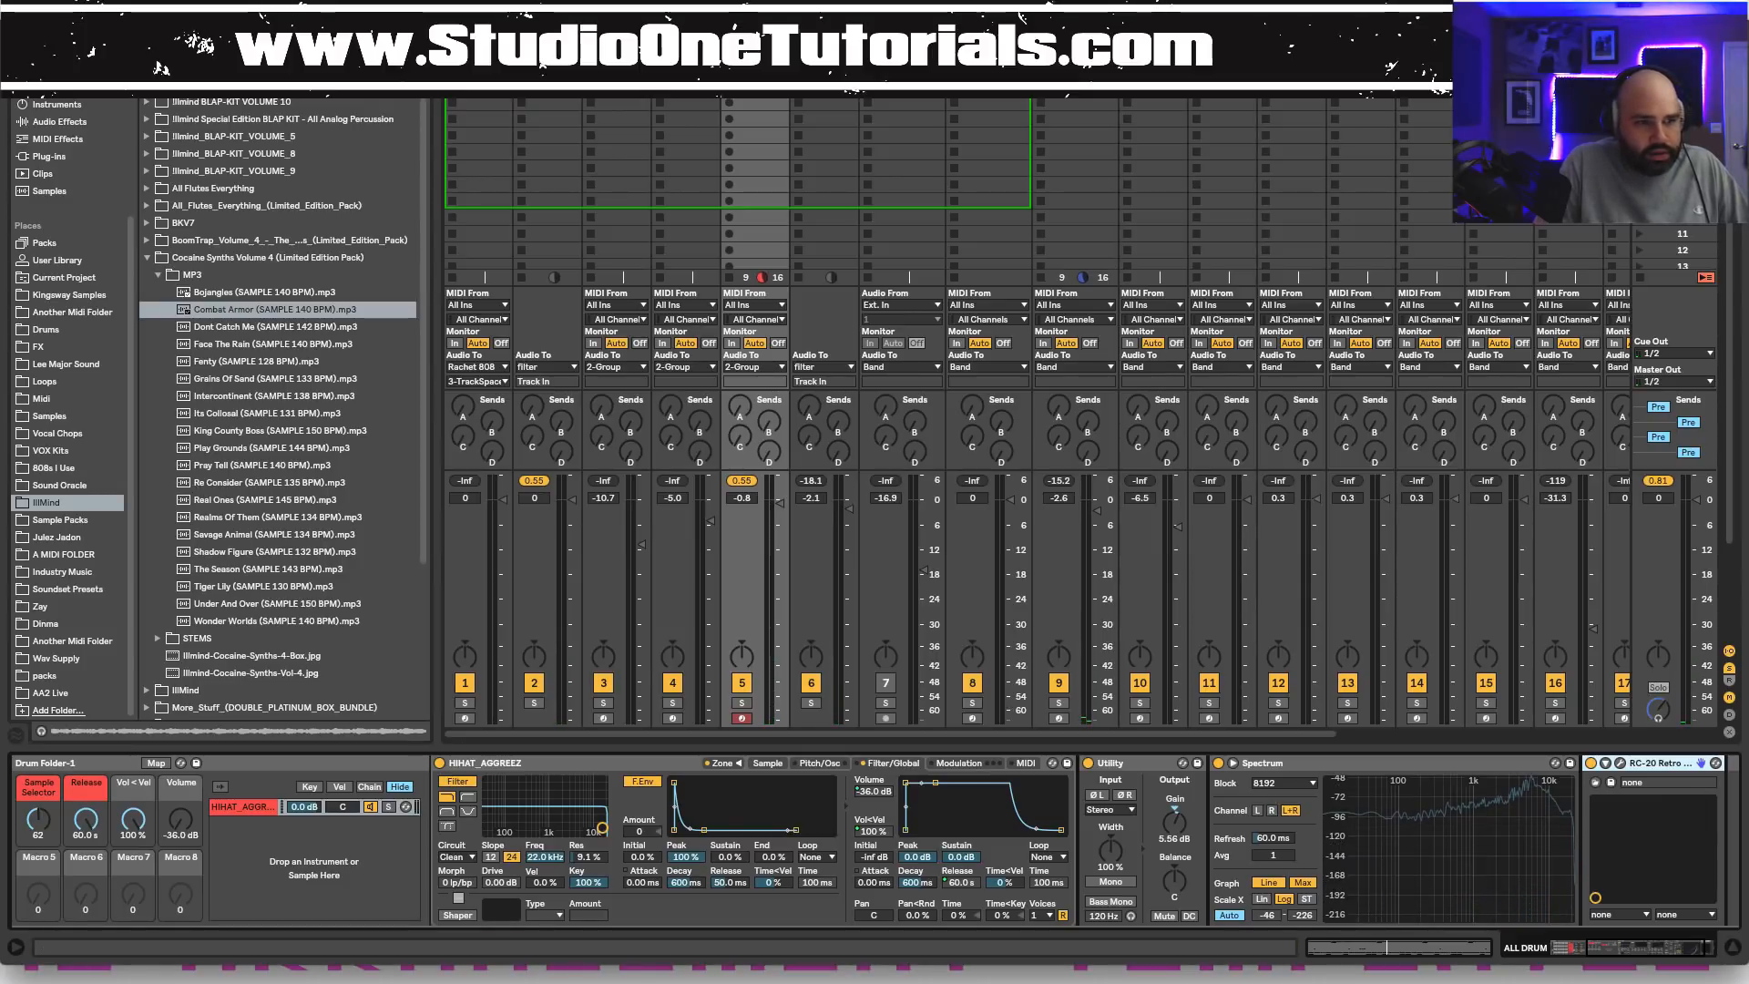
Find EQ Eight in the VST FX collection and add it after RC-20 Retro Color on the Real Hats chain.
click(57, 156)
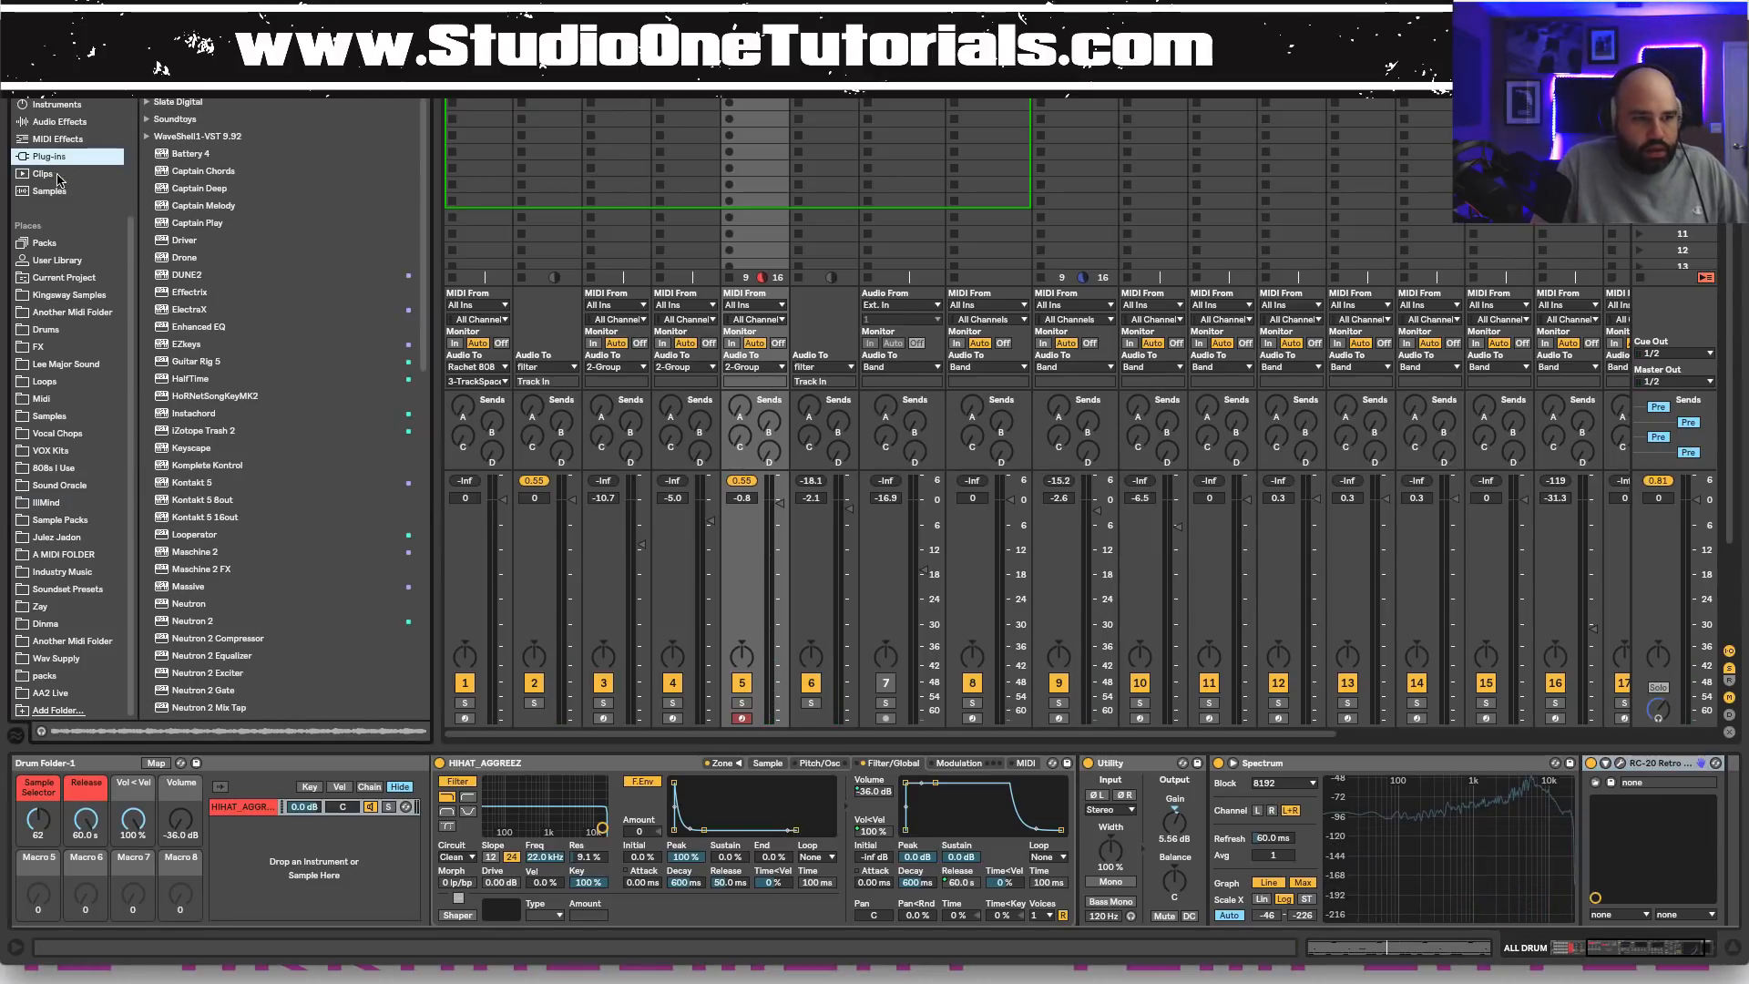
click(57, 173)
click(58, 139)
click(45, 106)
click(47, 173)
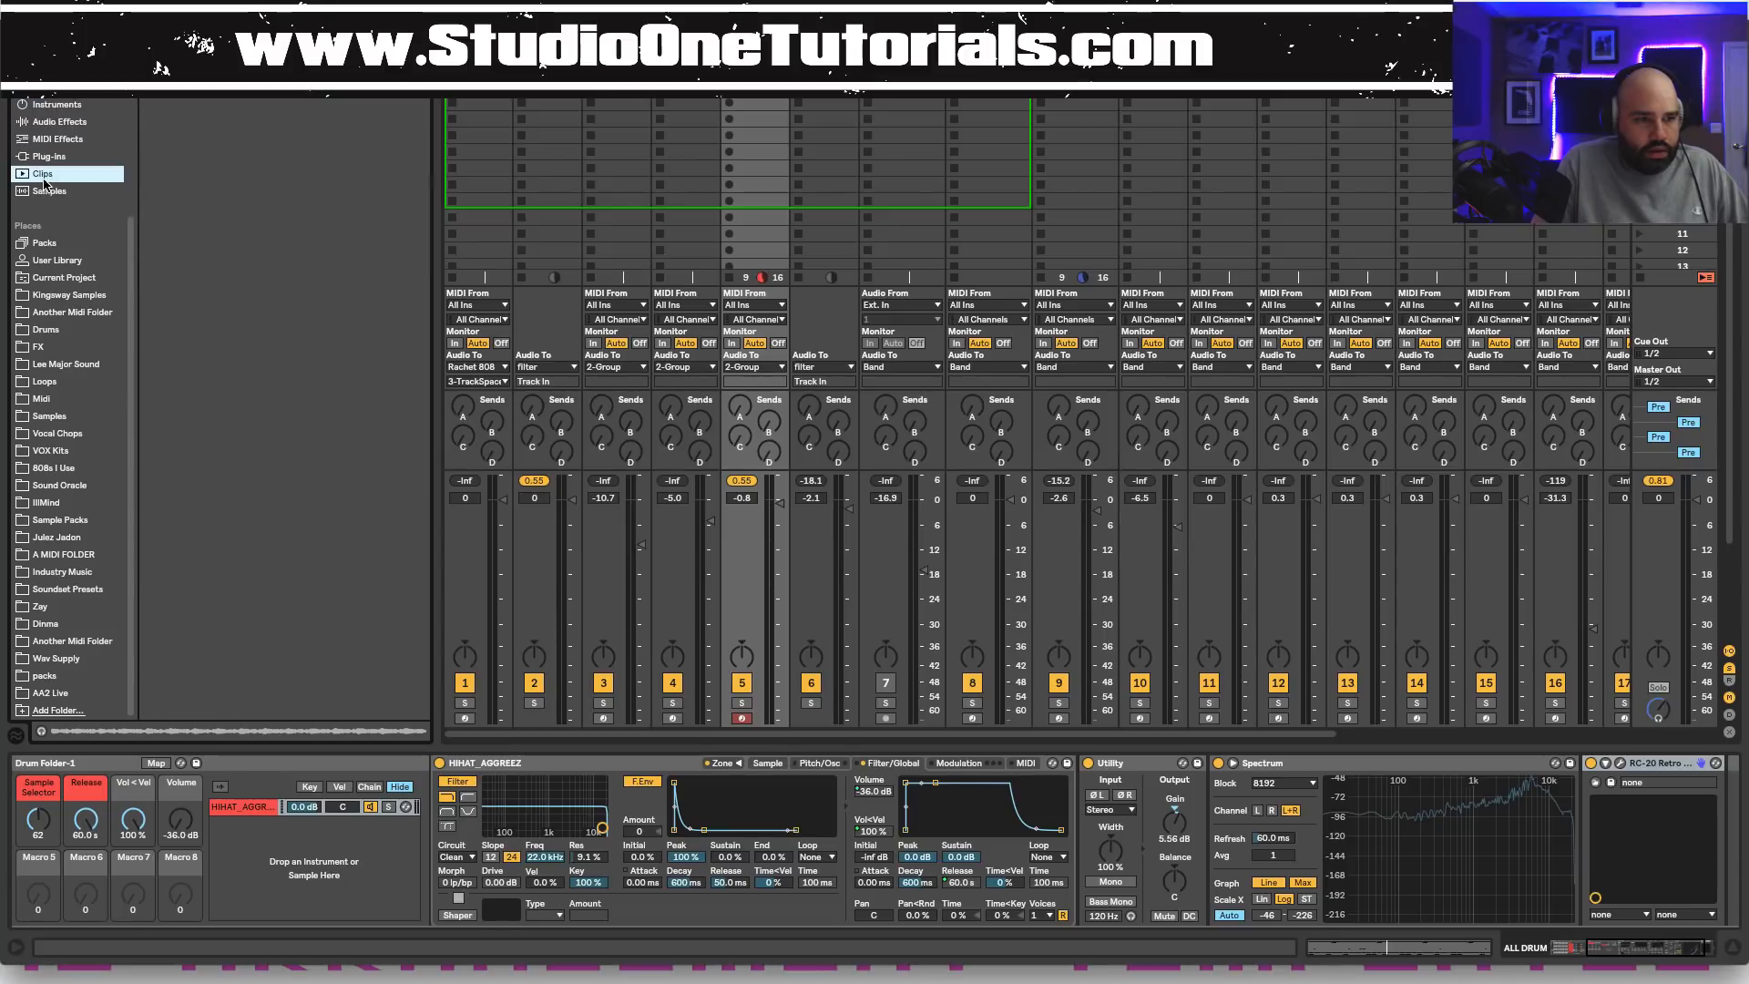
click(48, 191)
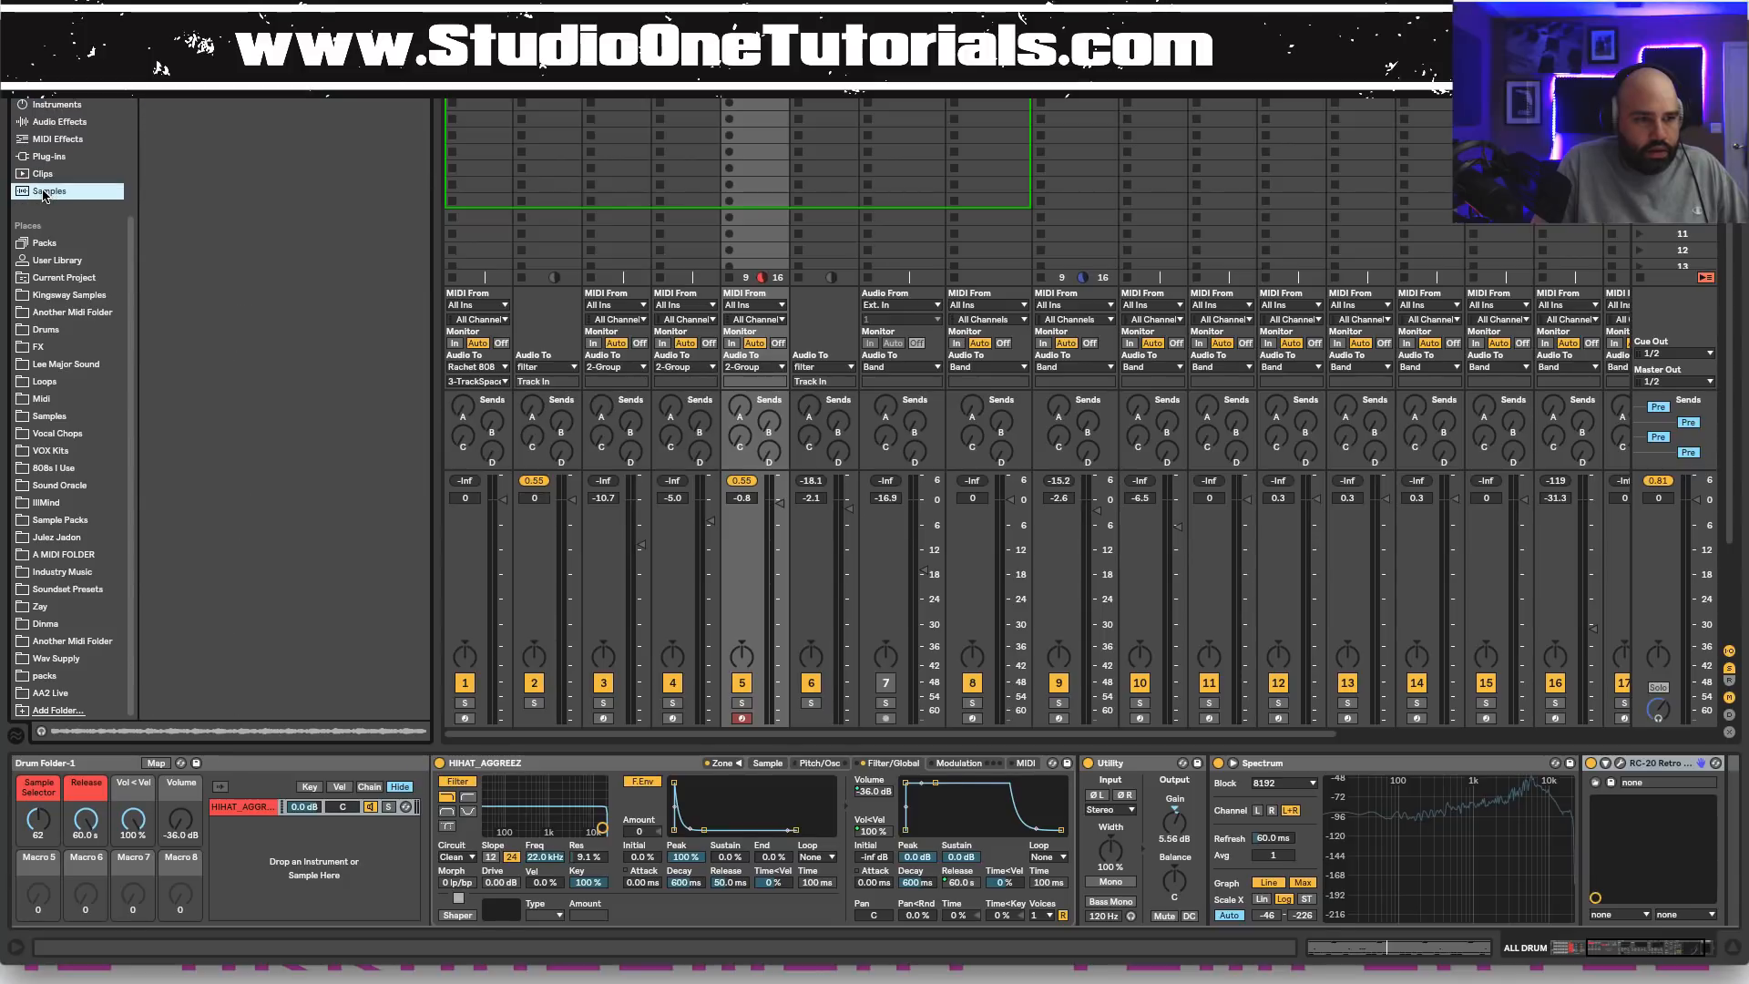
click(57, 279)
click(56, 262)
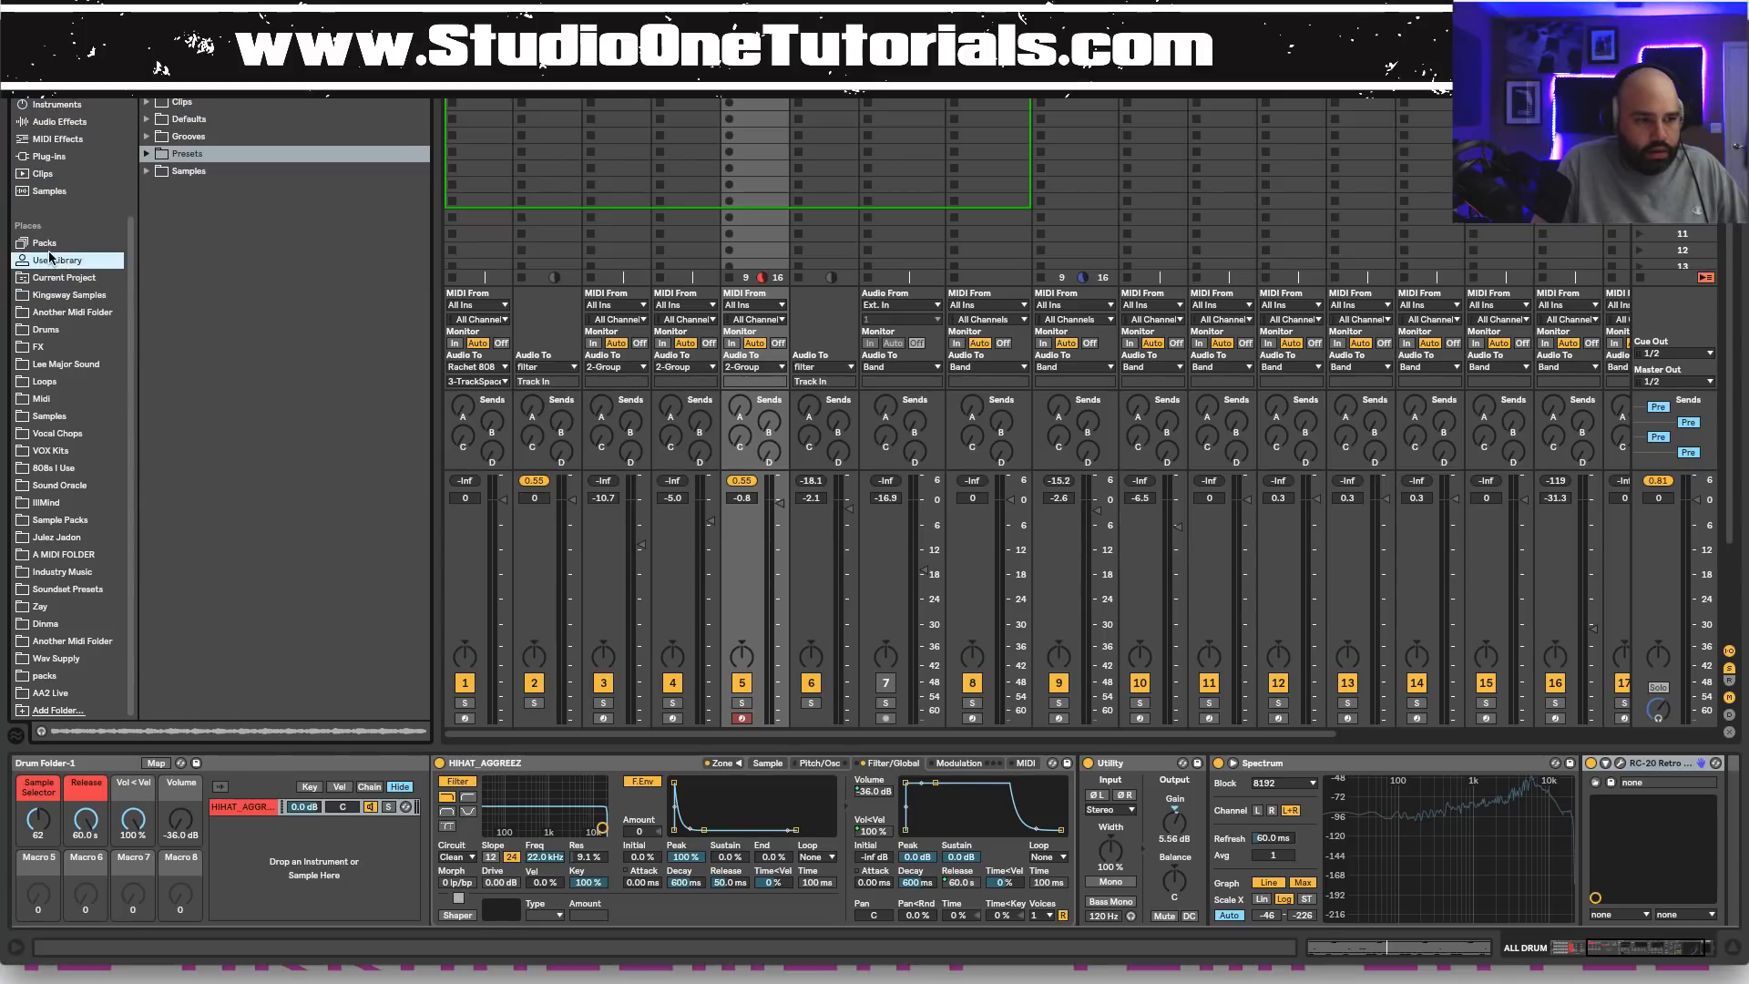
click(48, 245)
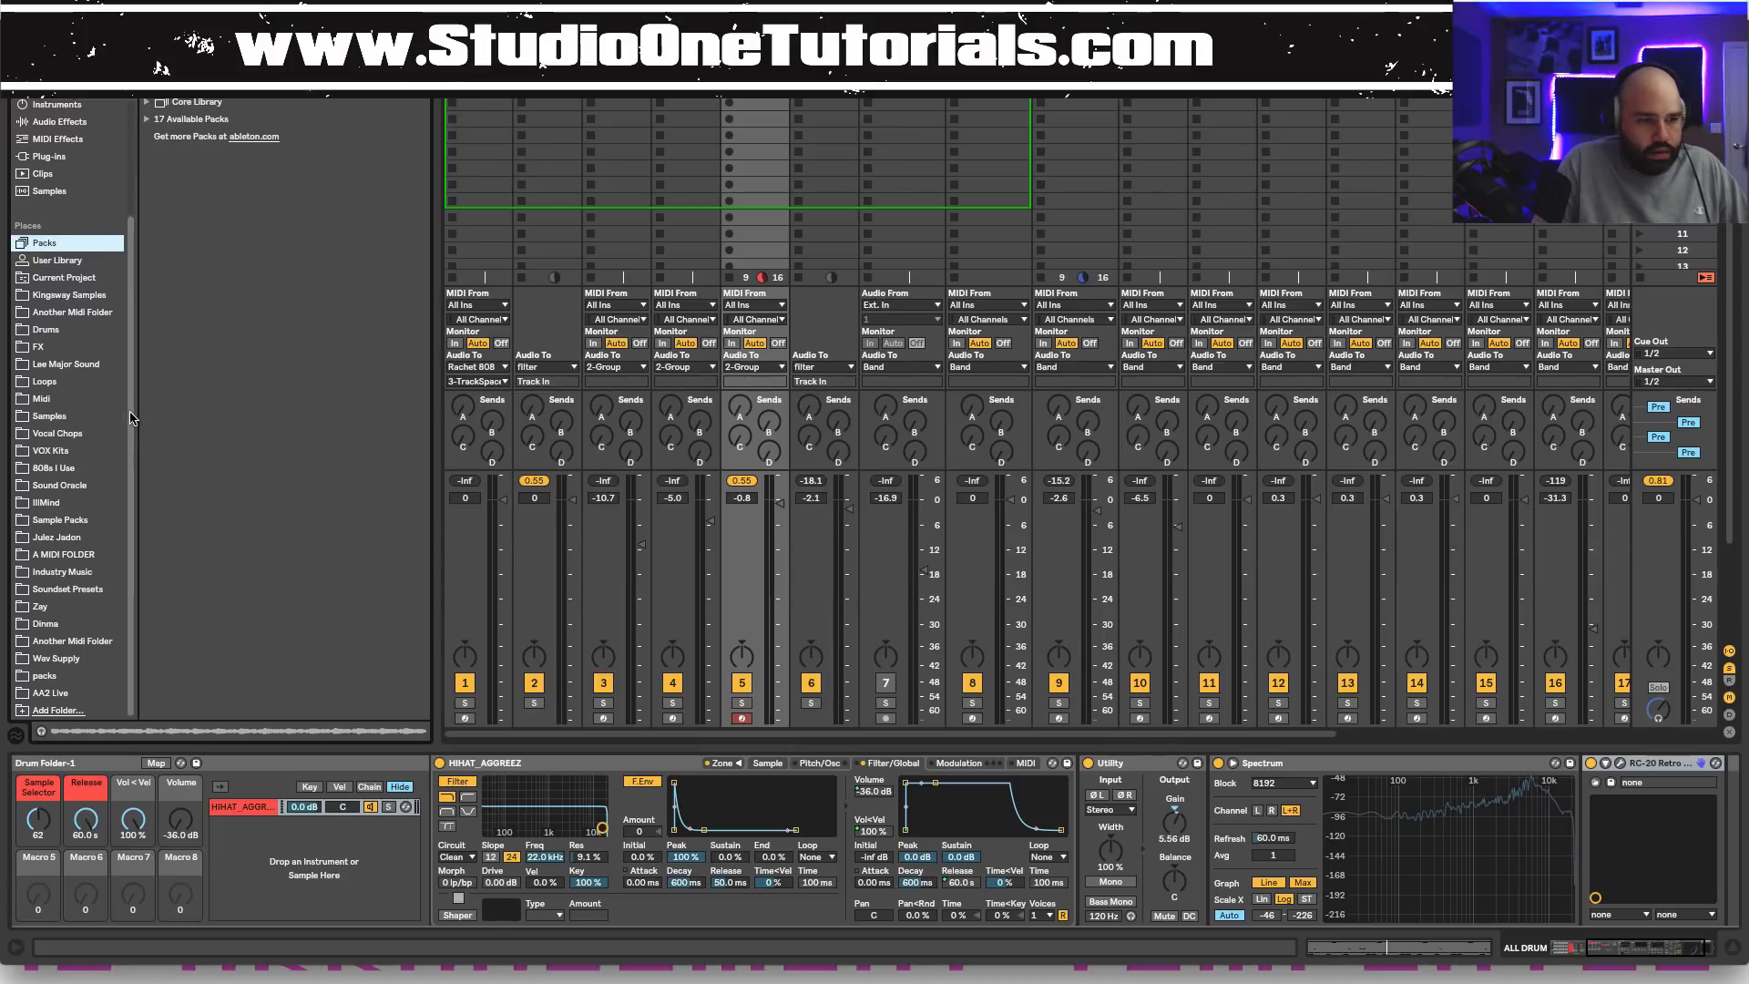
scroll(102, 173, up, 5)
click(50, 136)
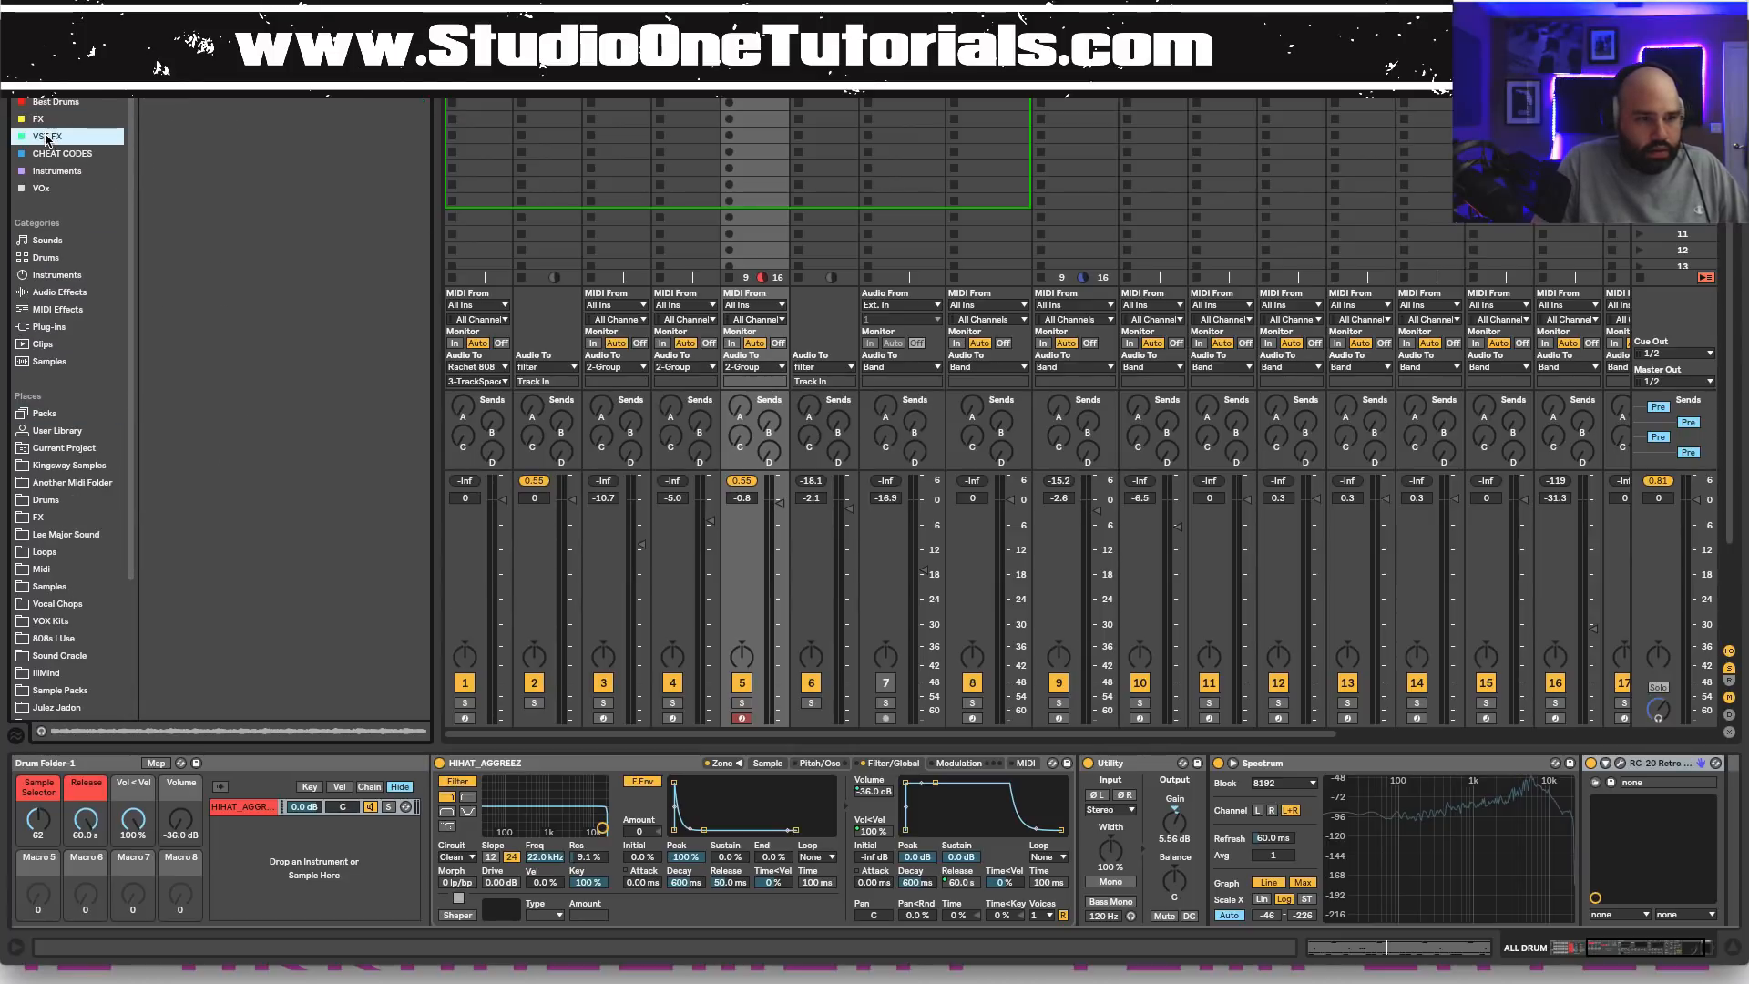
mouse_move(175, 100)
mouse_down()
mouse_move(461, 319)
mouse_move(1184, 741)
mouse_move(1725, 794)
mouse_move(1622, 813)
mouse_up()
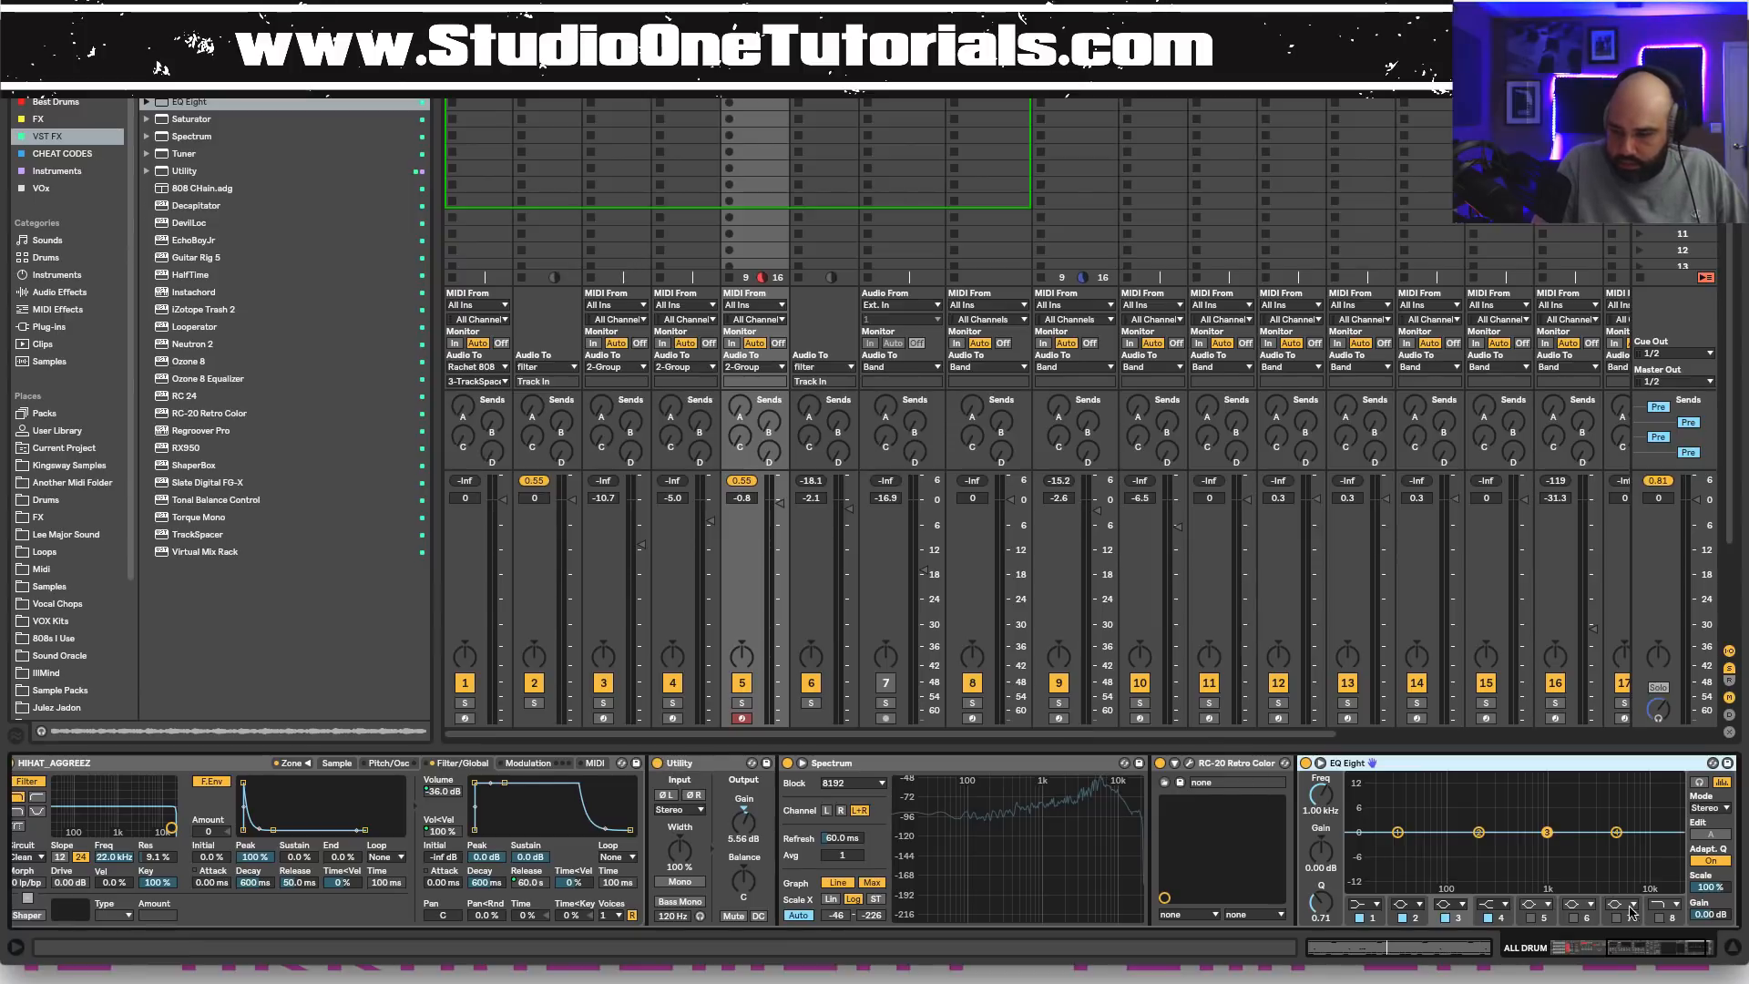
Enable EQ Eight's band 8 as a steep high cut at 2.97 kHz with Q 0.68 and compare the sound without it.
click(1658, 918)
click(1672, 905)
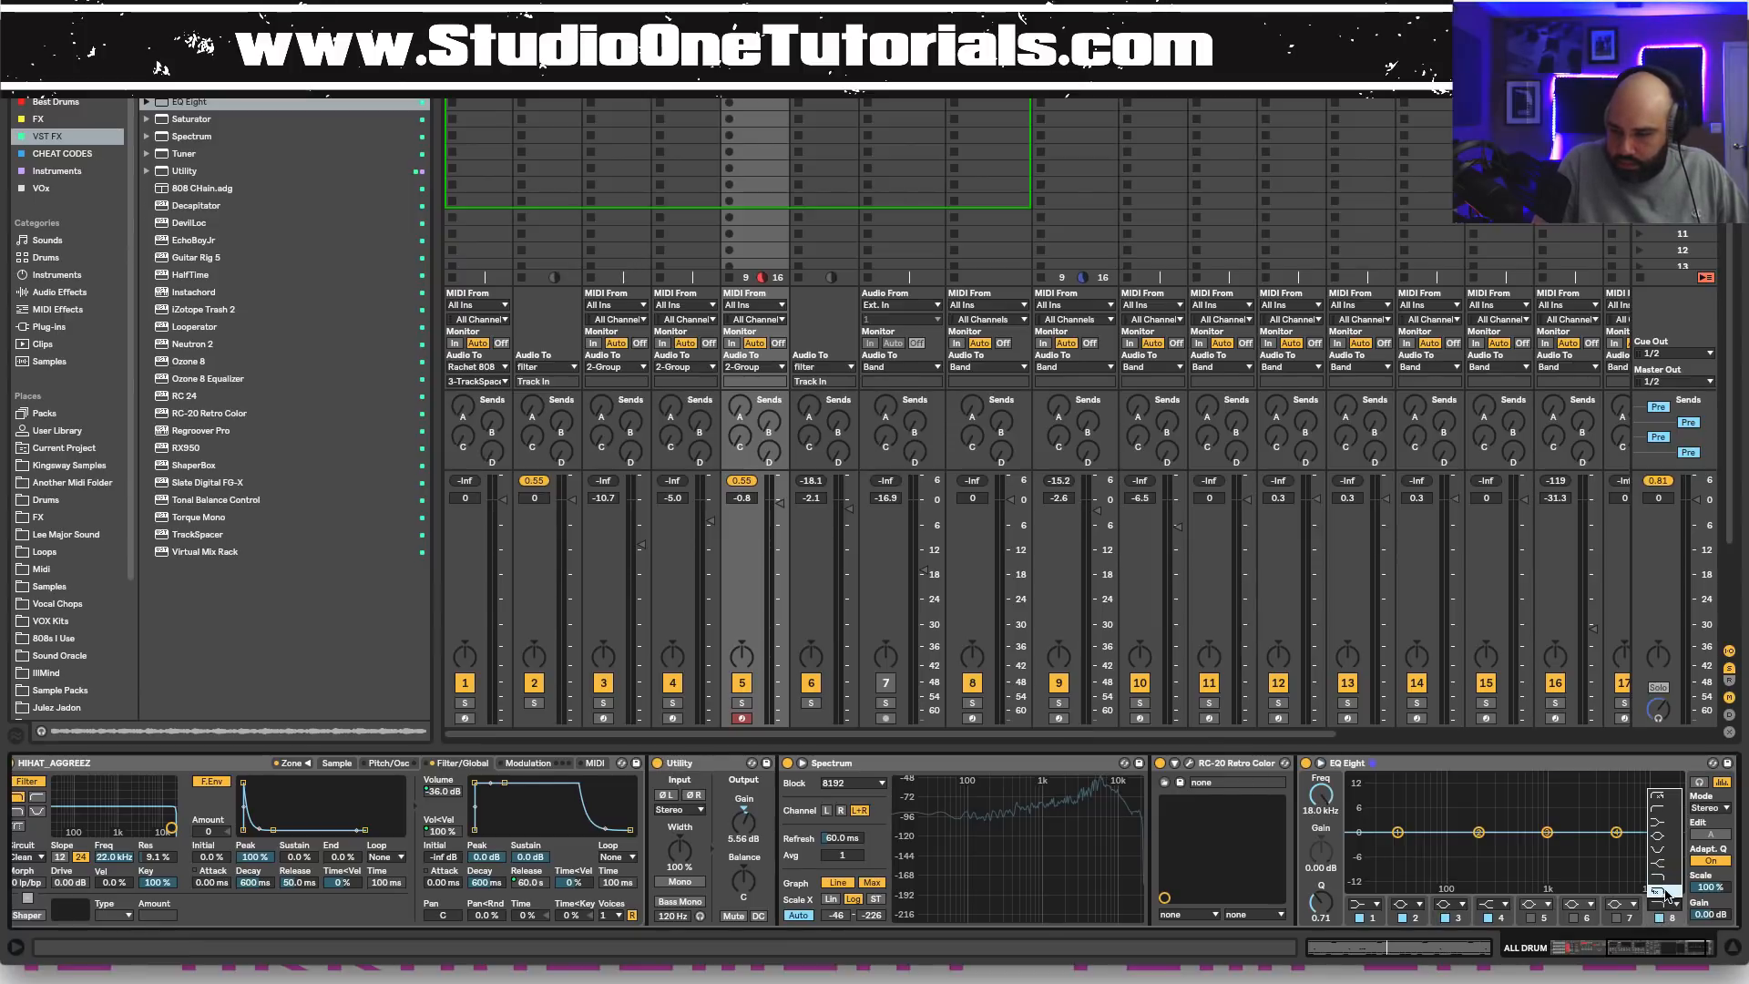
click(1664, 895)
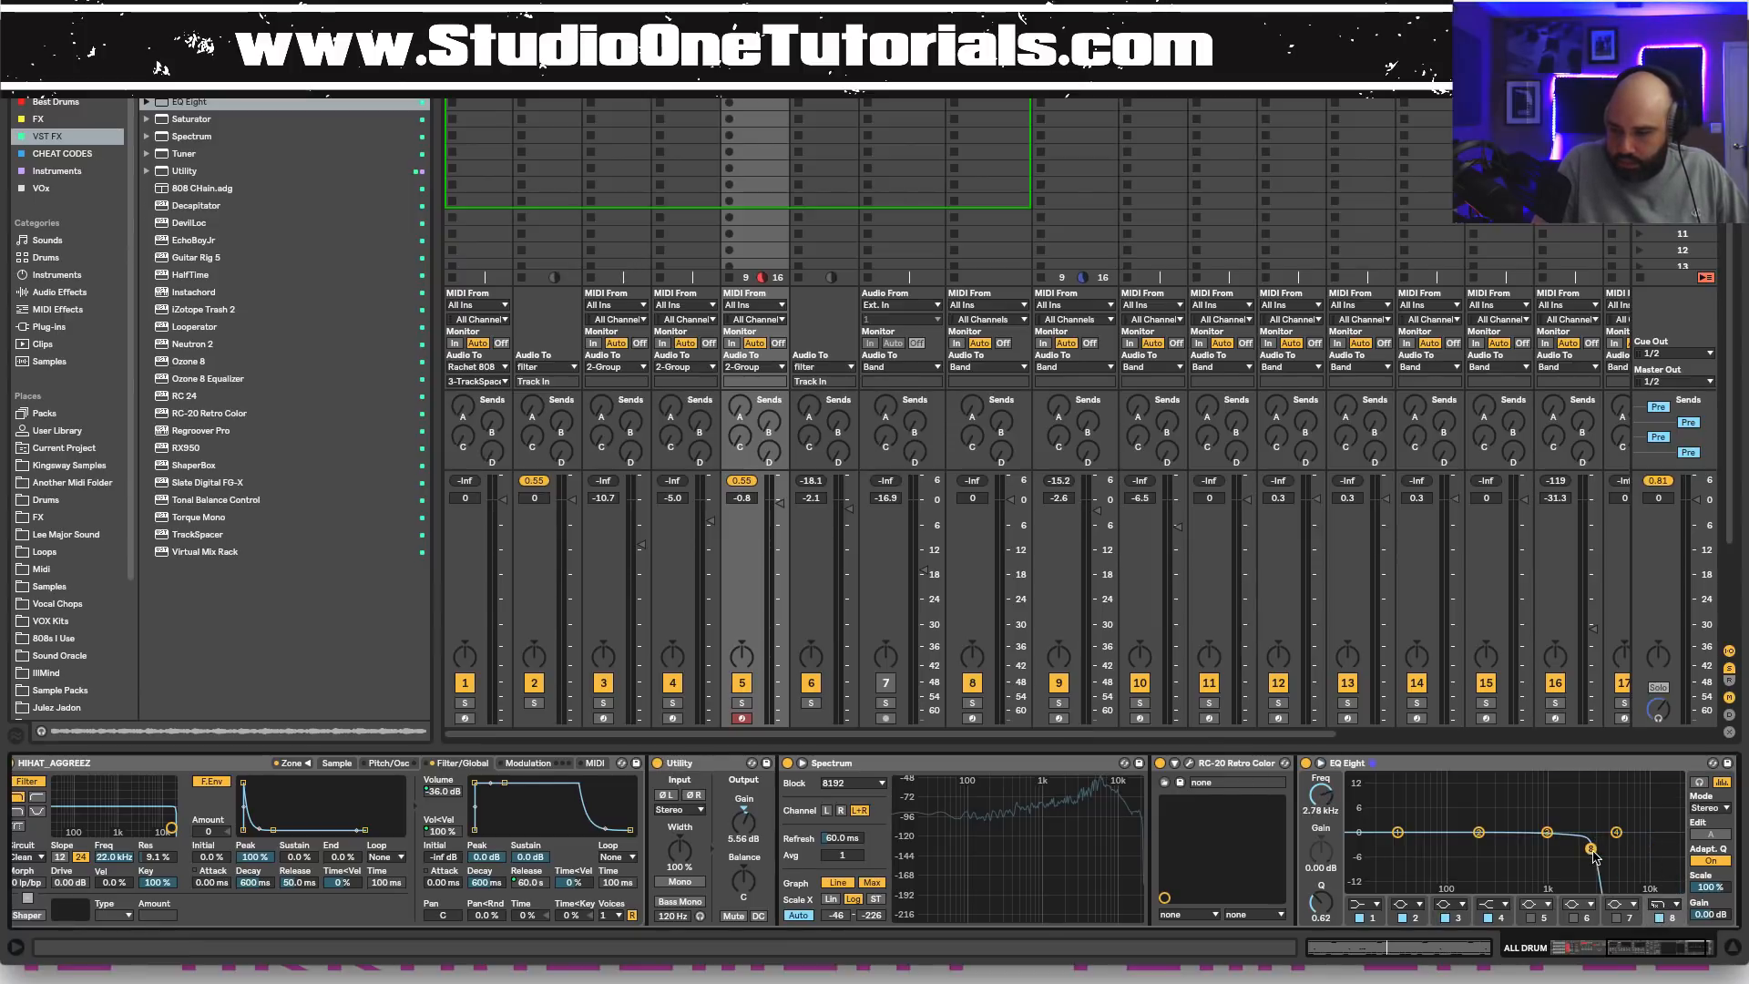
drag(1594, 856, 1594, 851)
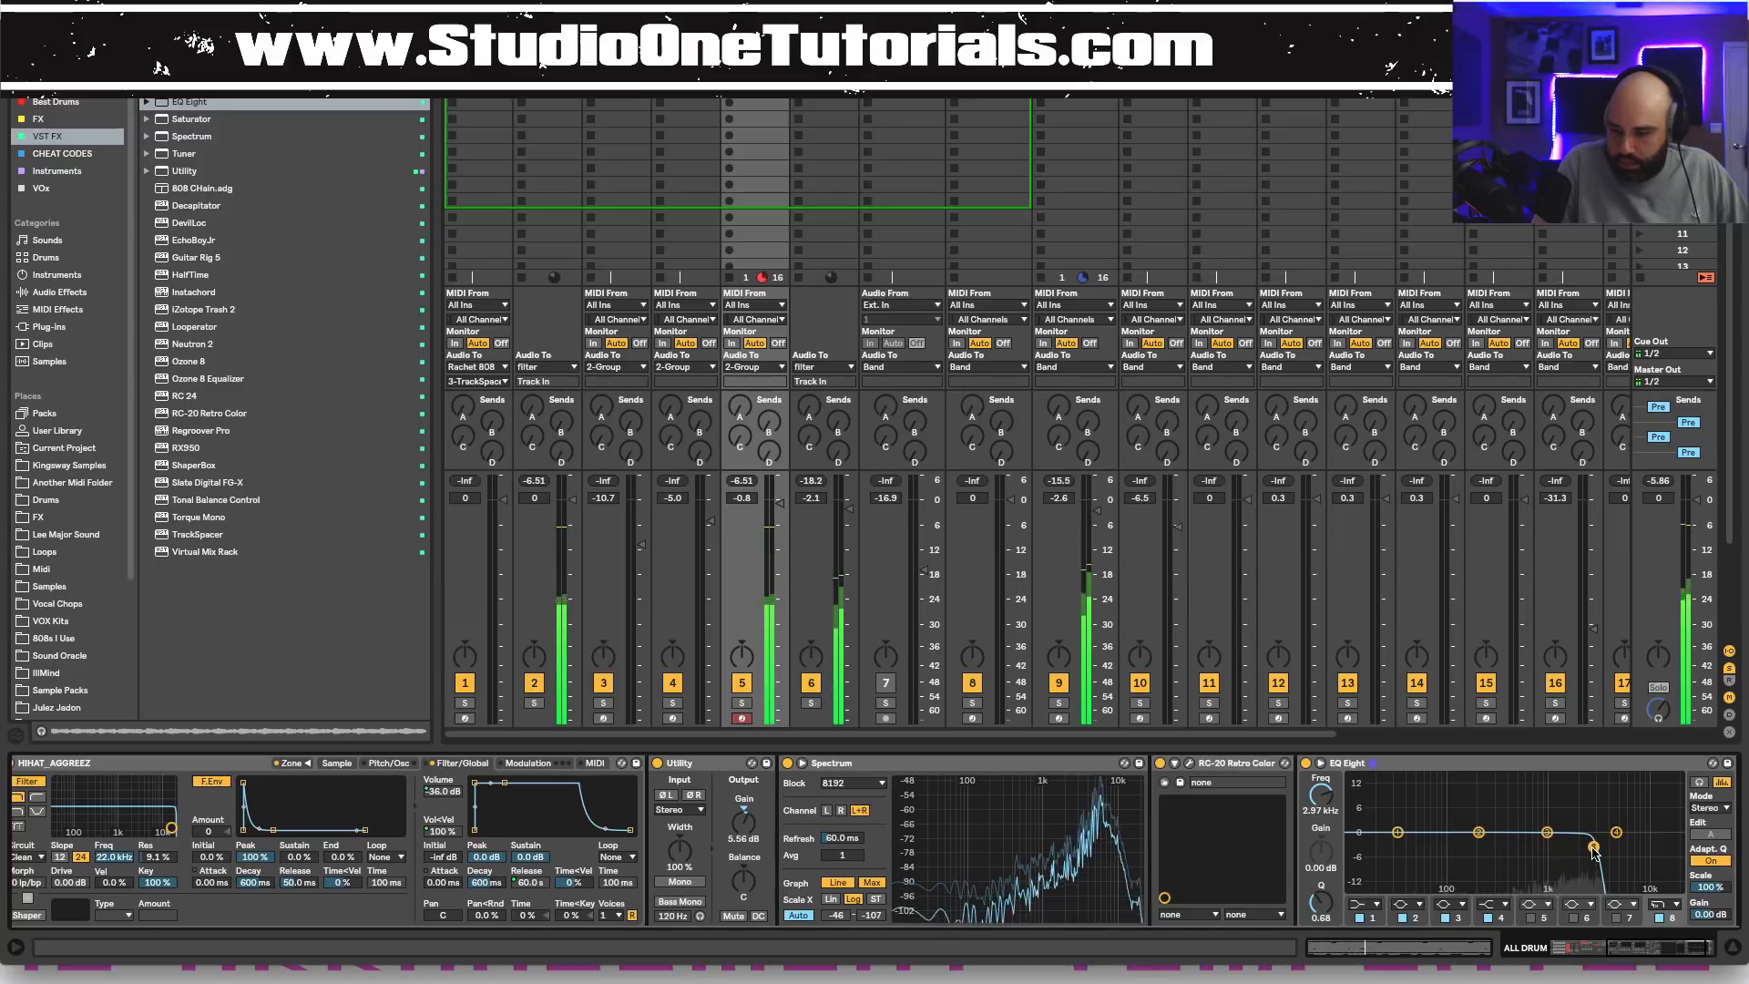
click(1657, 917)
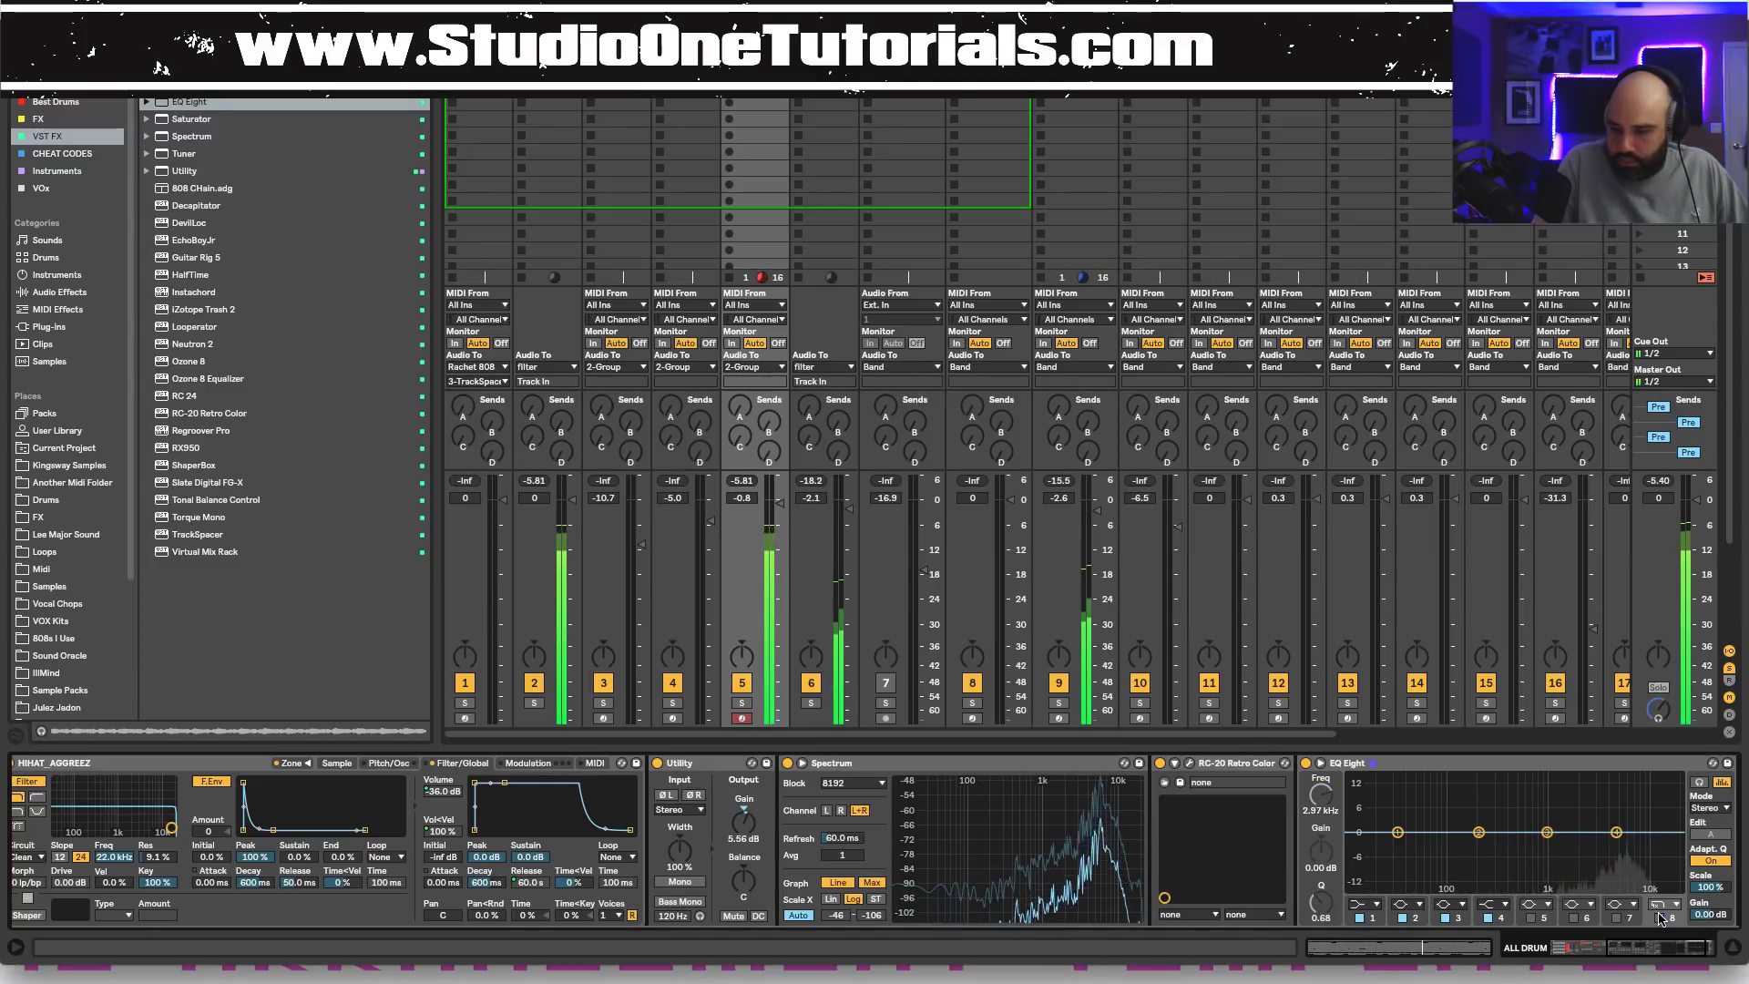
click(1658, 917)
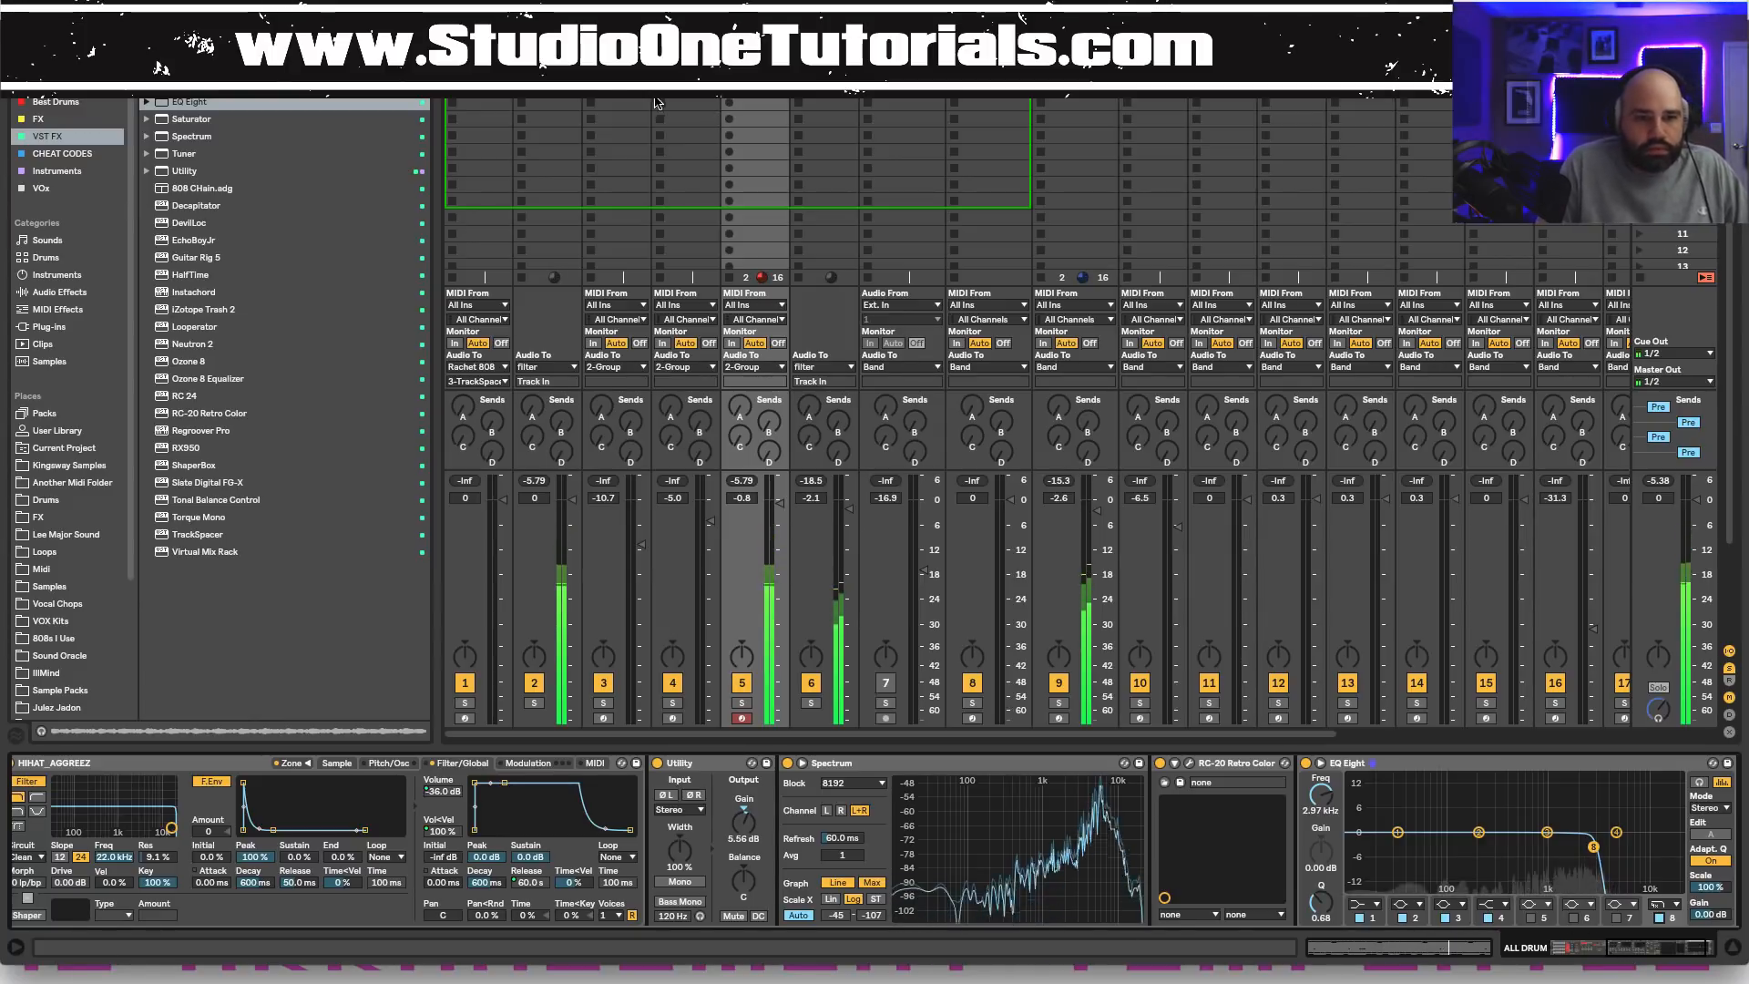
Transpose all notes in the Rachet 808 clip down one semitone.
double_click(626, 82)
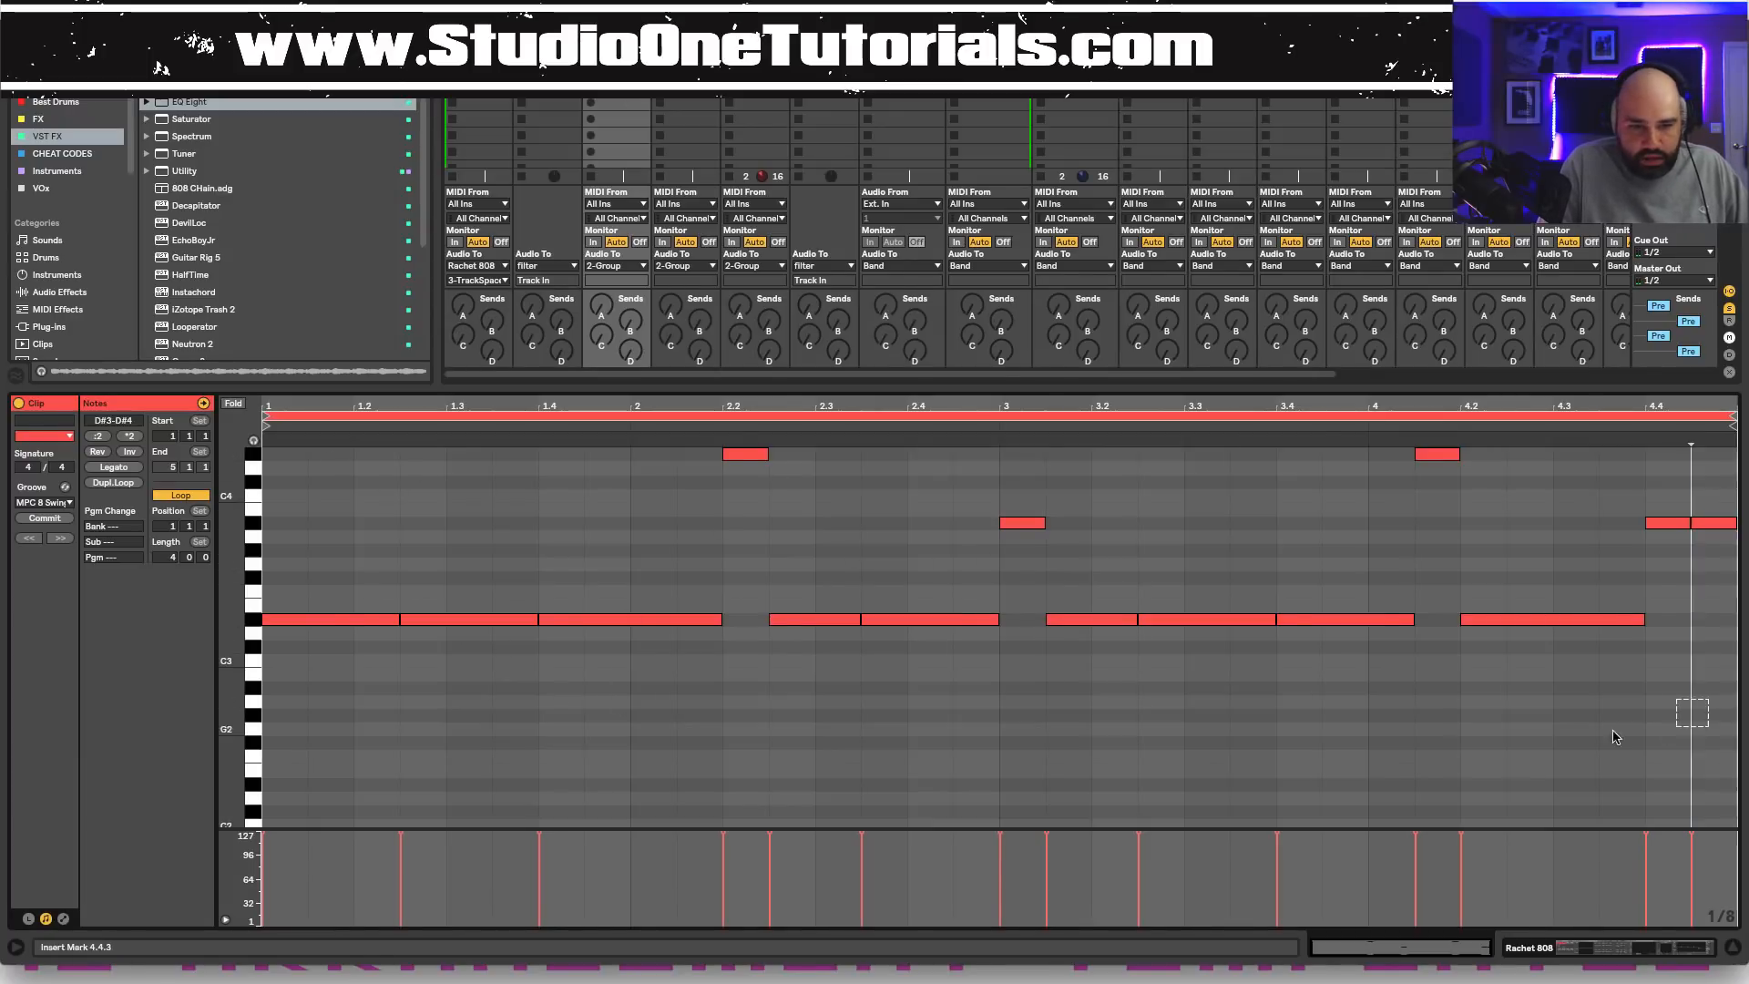
drag(1708, 699, 236, 428)
key(Down)
key(Down)
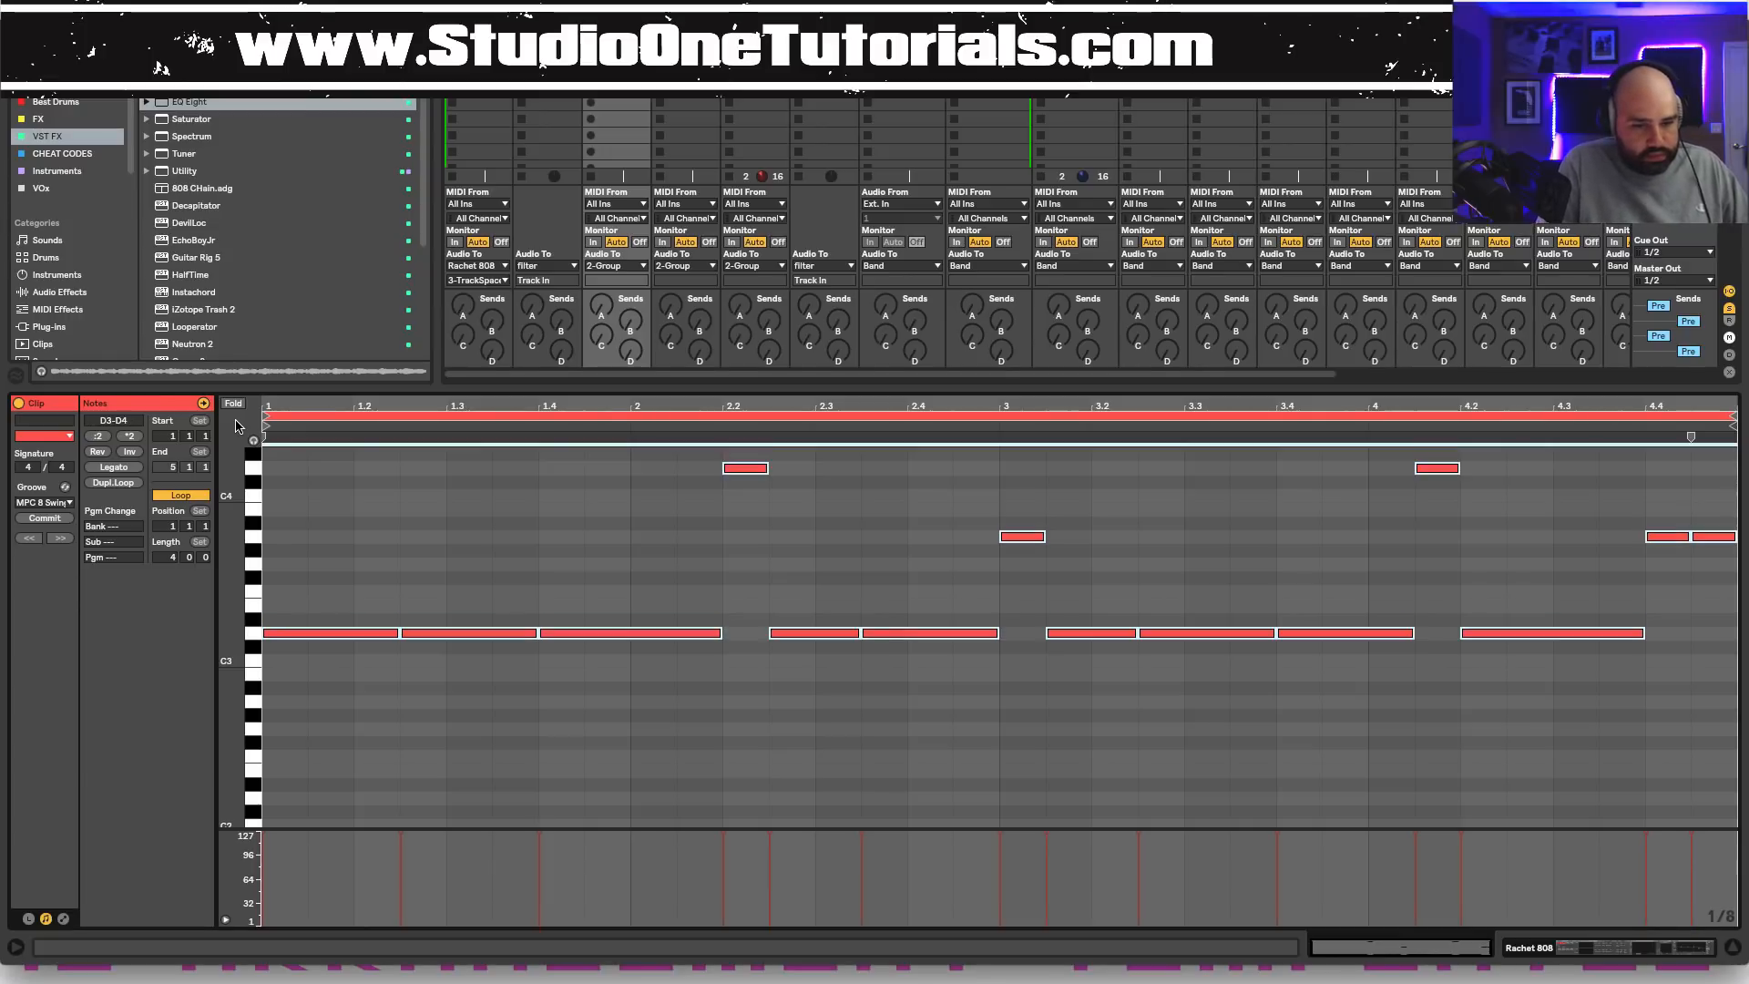
key(Up)
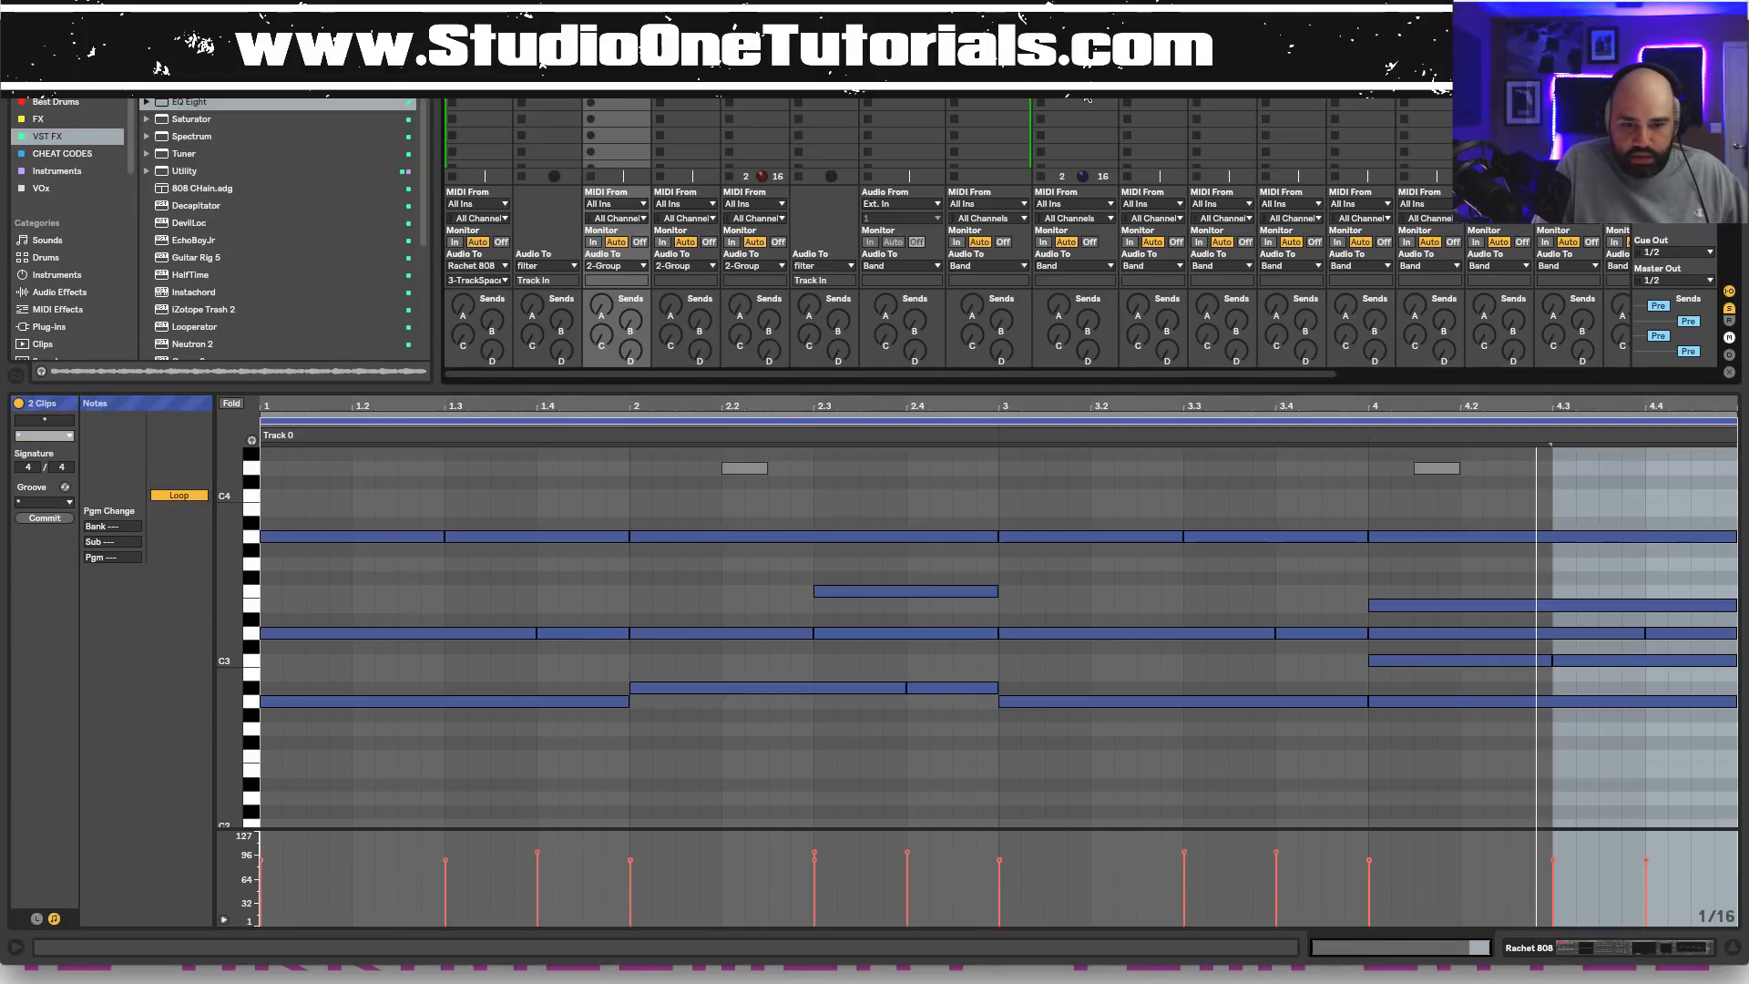
With the chord notes as reference, move the first three Rachet 808 notes, from bar 1 to beat 2.2, to A2 and play the clip.
click(906, 419)
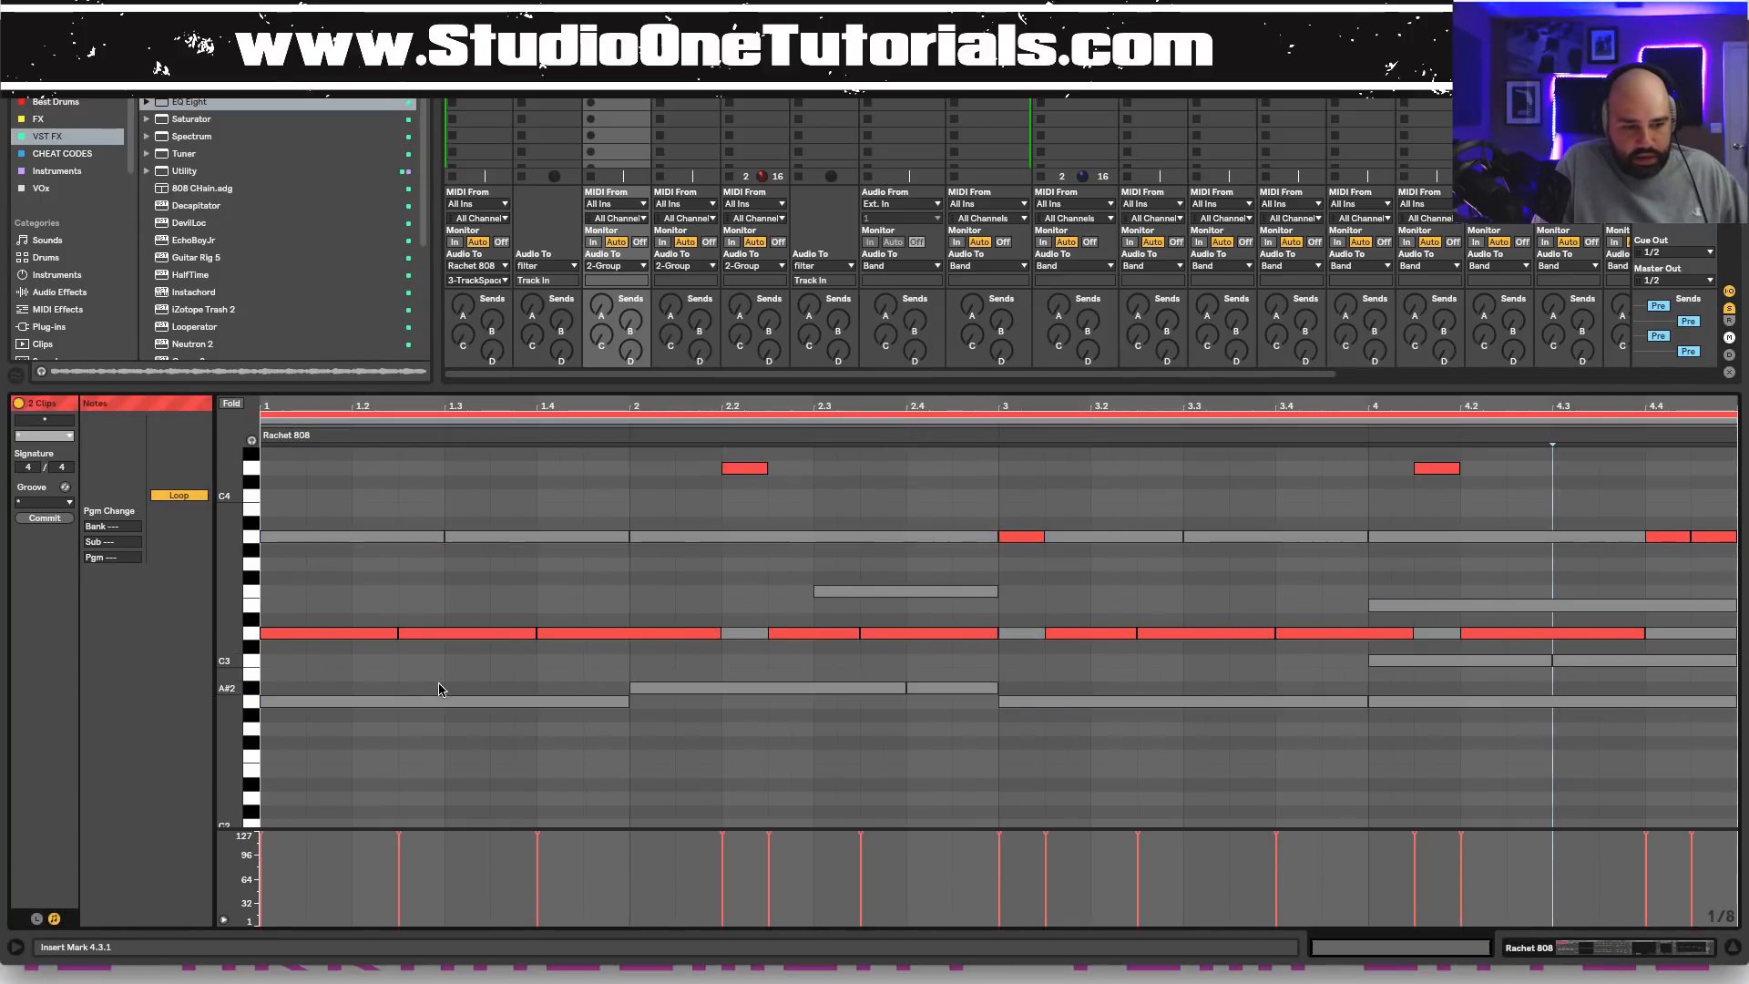
click(281, 702)
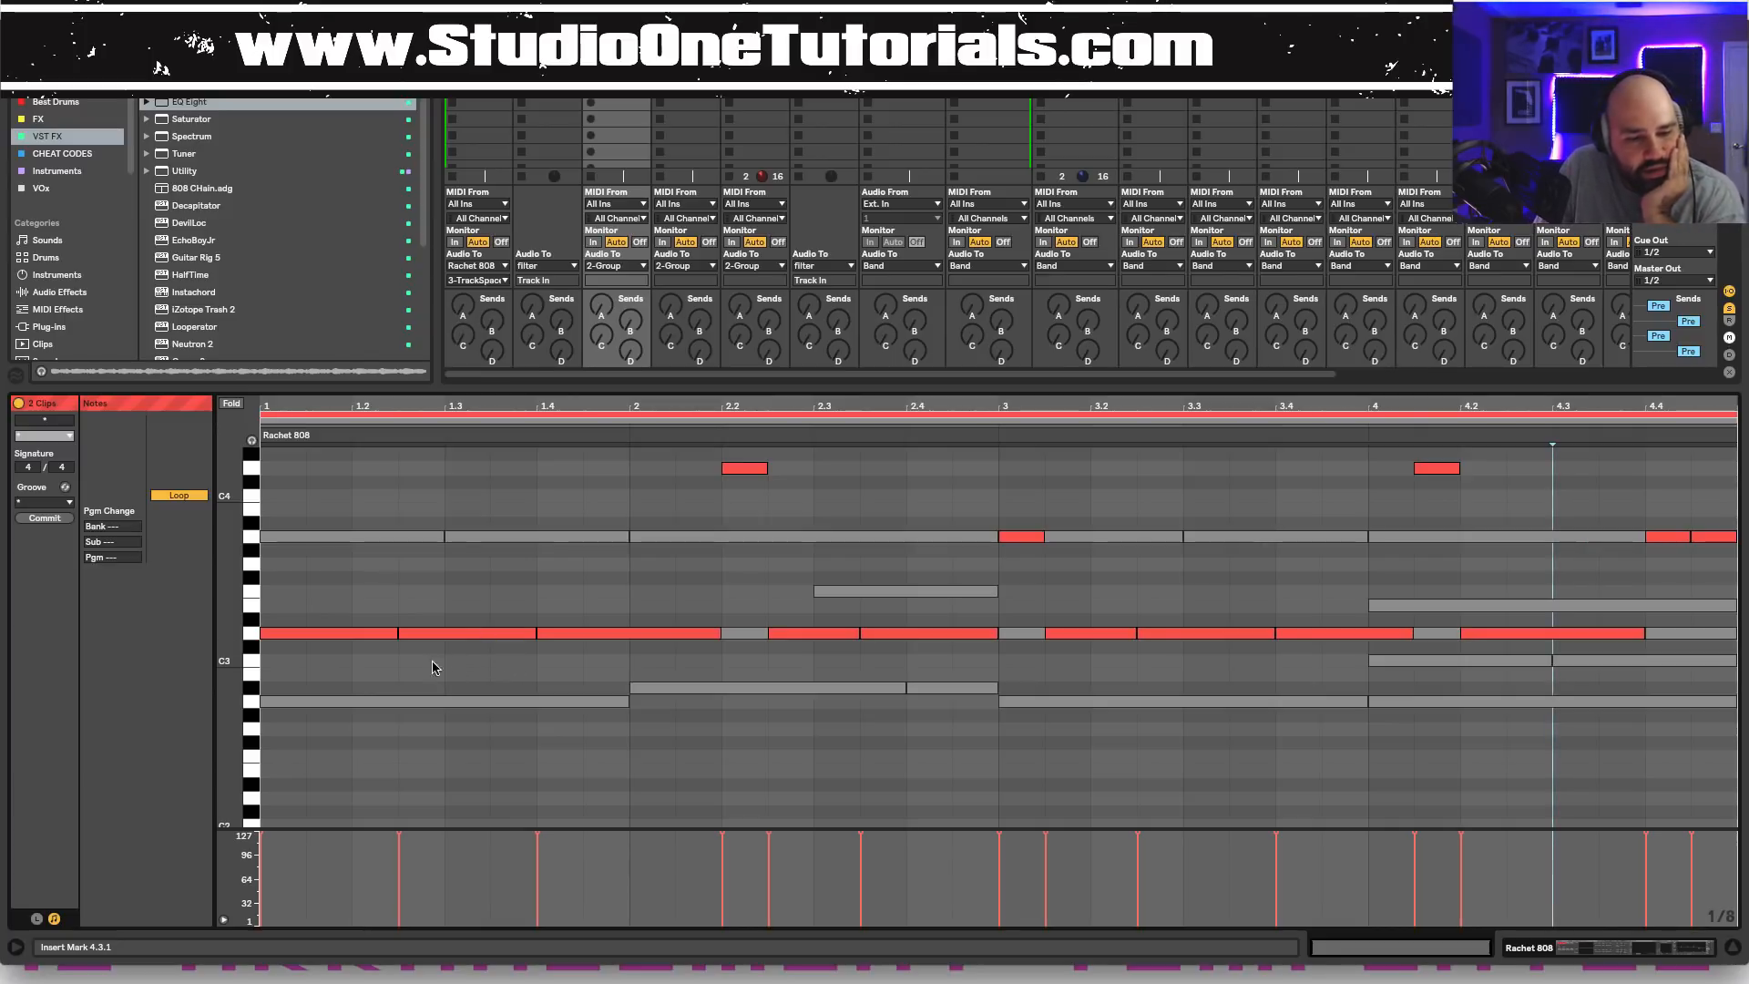
drag(723, 642, 359, 709)
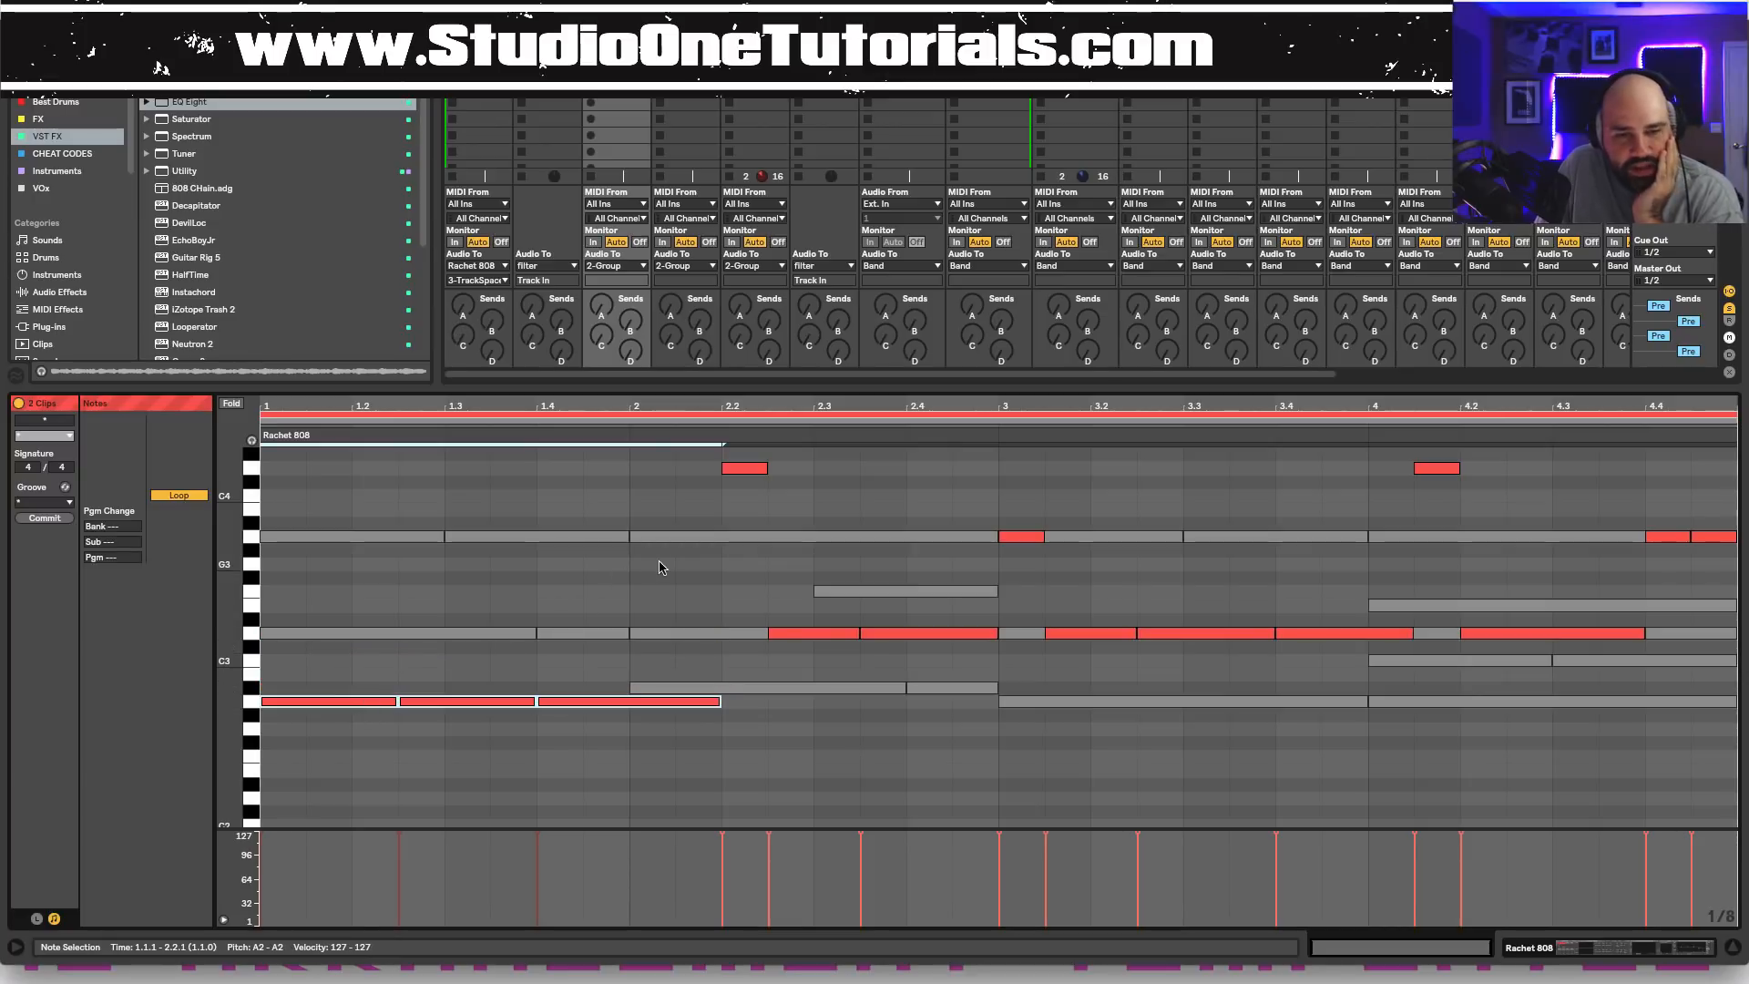
click(594, 102)
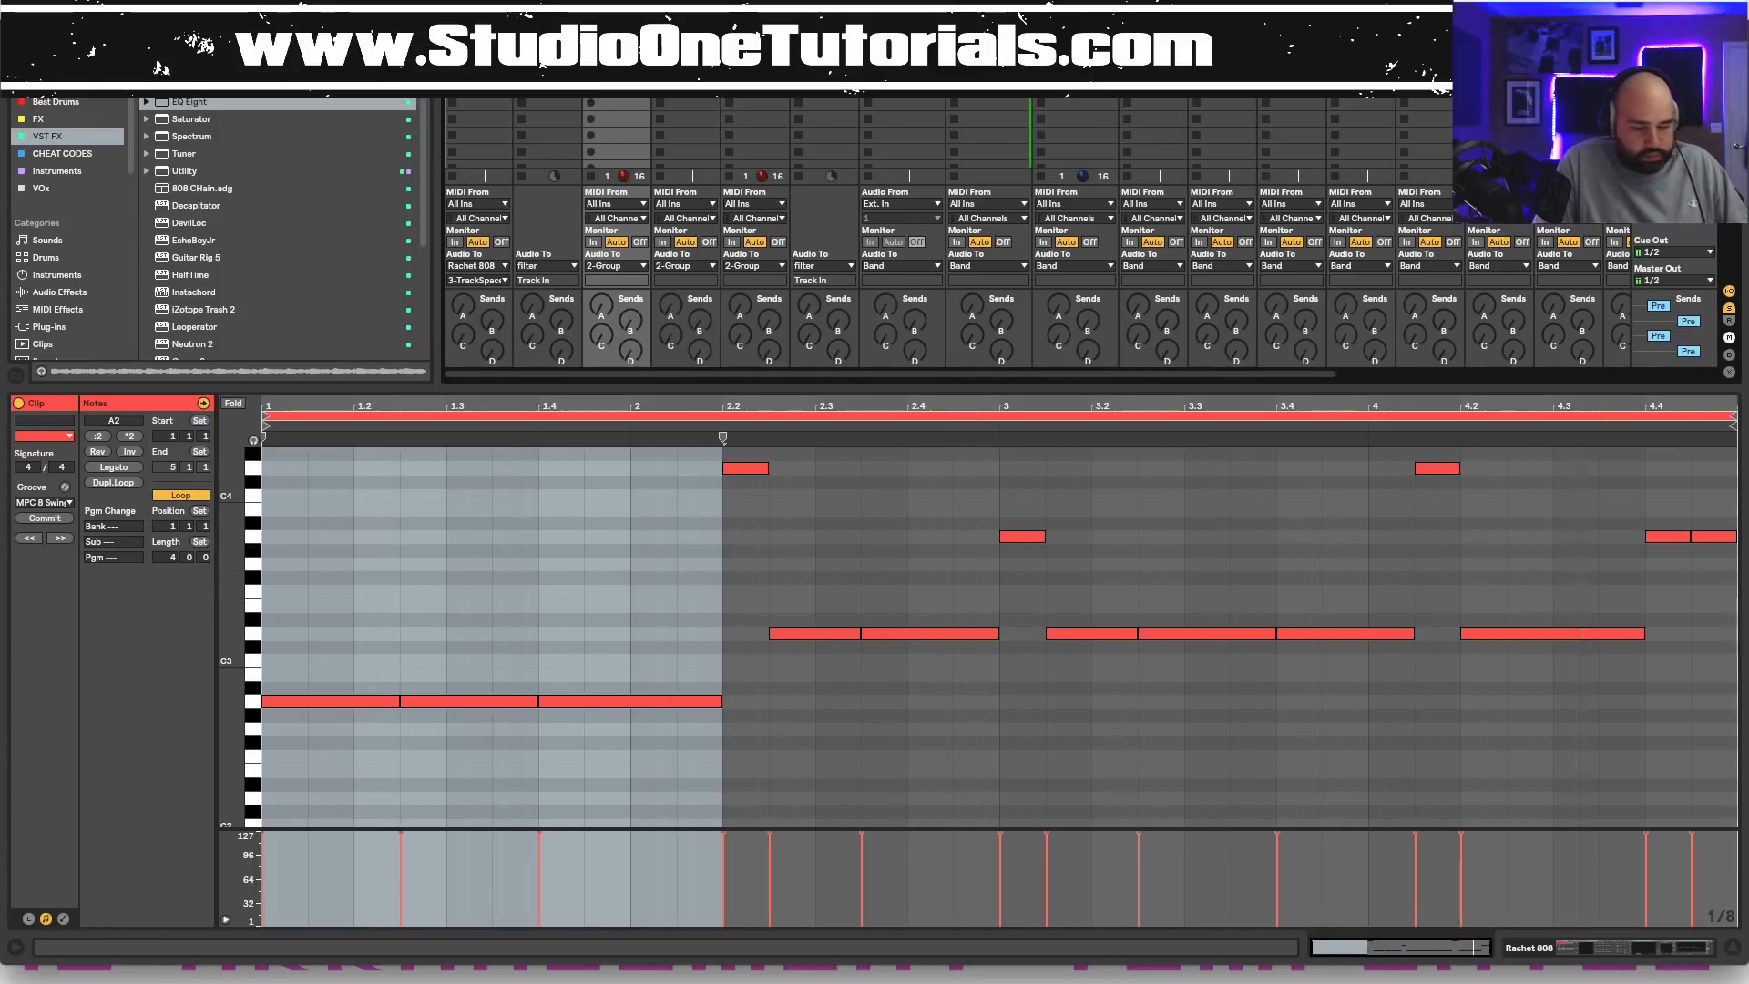
Show the Omnisphere chord clip together with the Rachet 808 clip and raise the first three 808 notes to D3.
click(1075, 81)
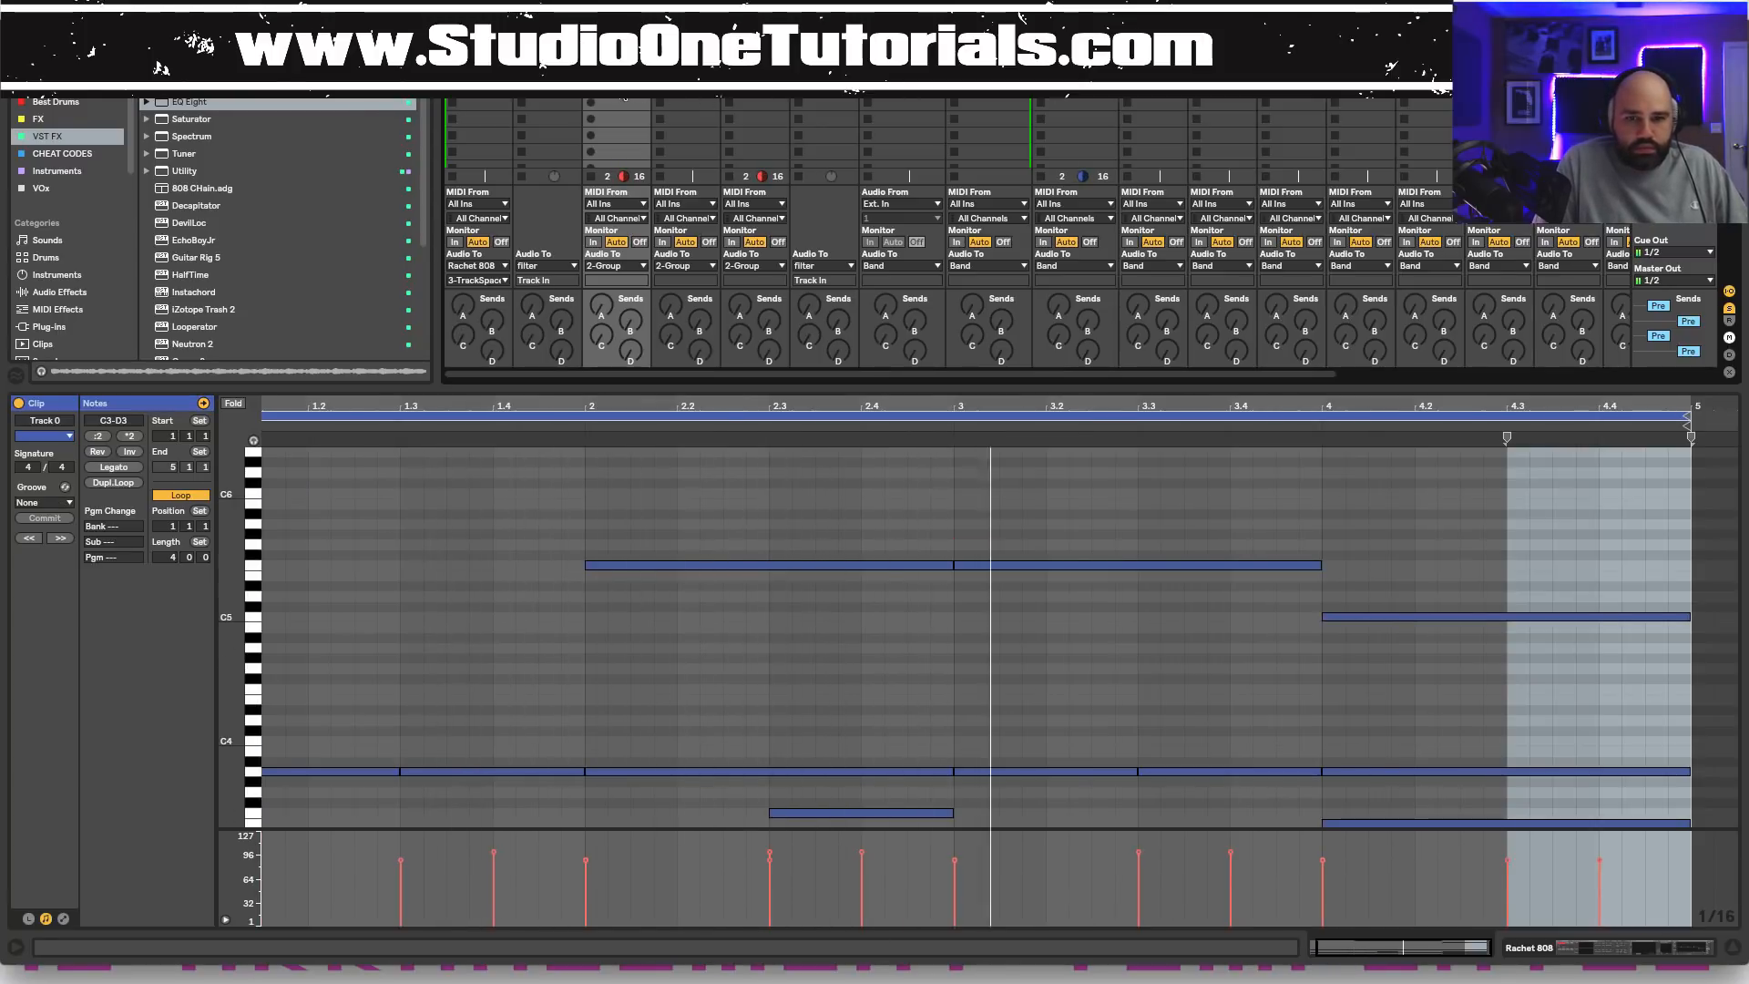
shift+click(621, 86)
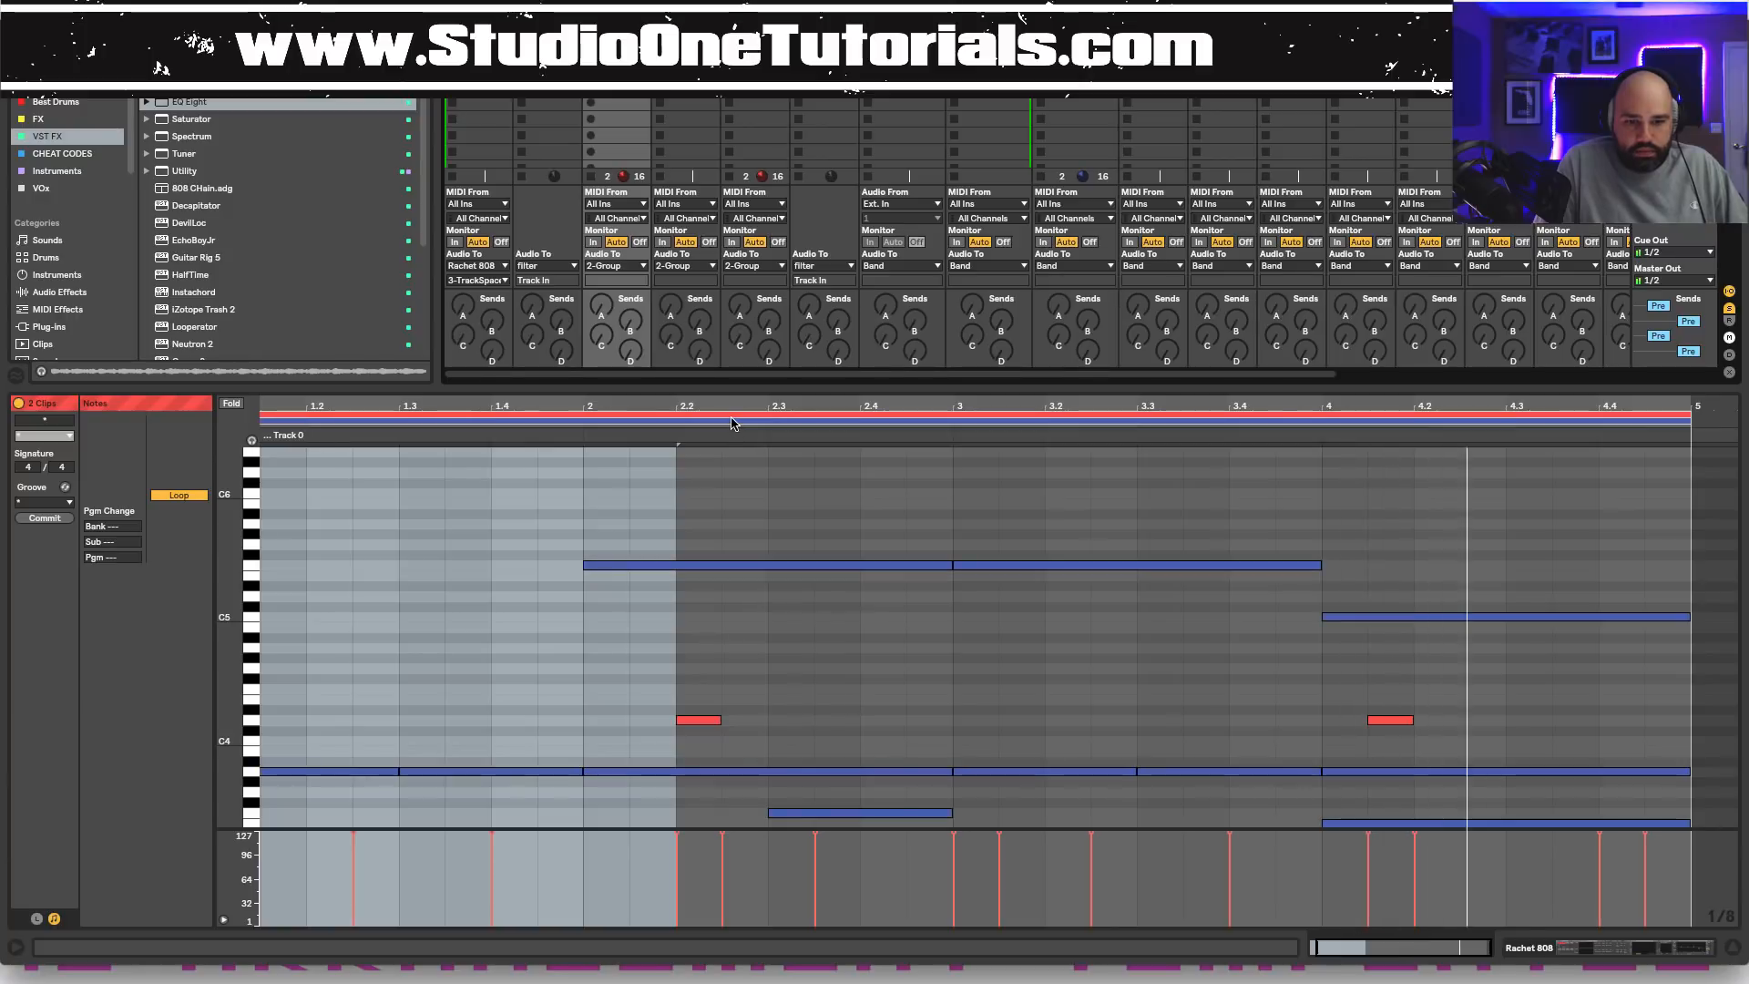
scroll(525, 663, down, 4)
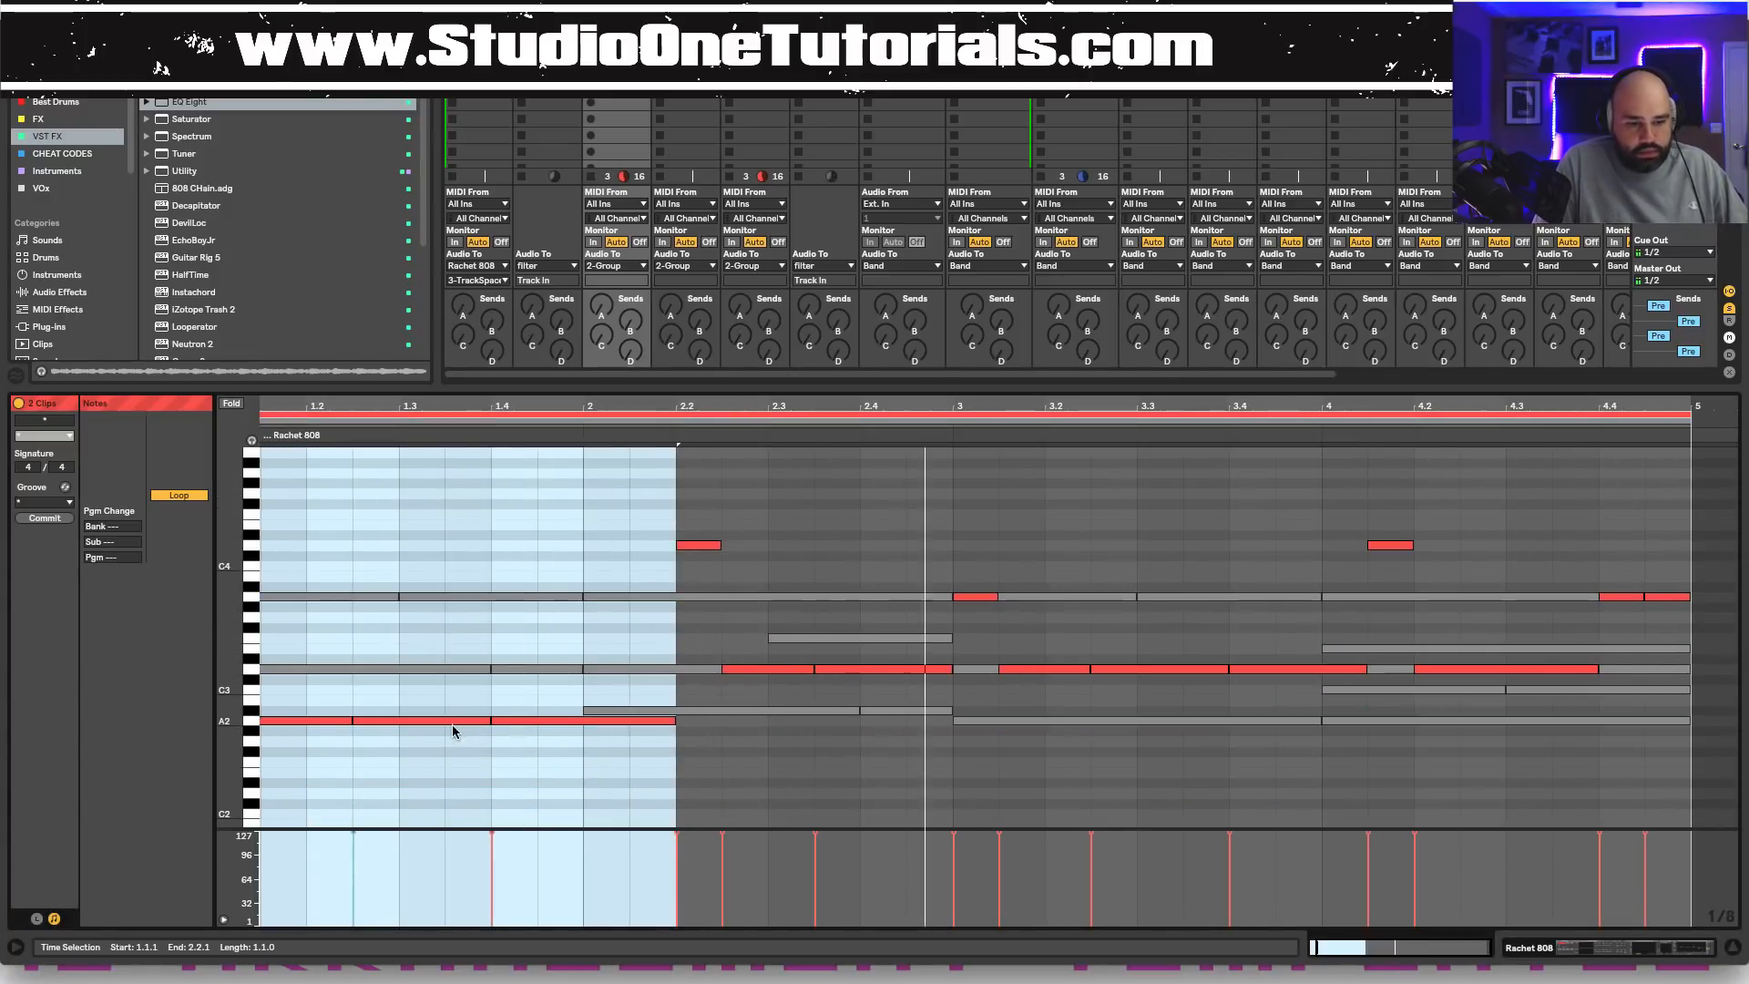
click(341, 719)
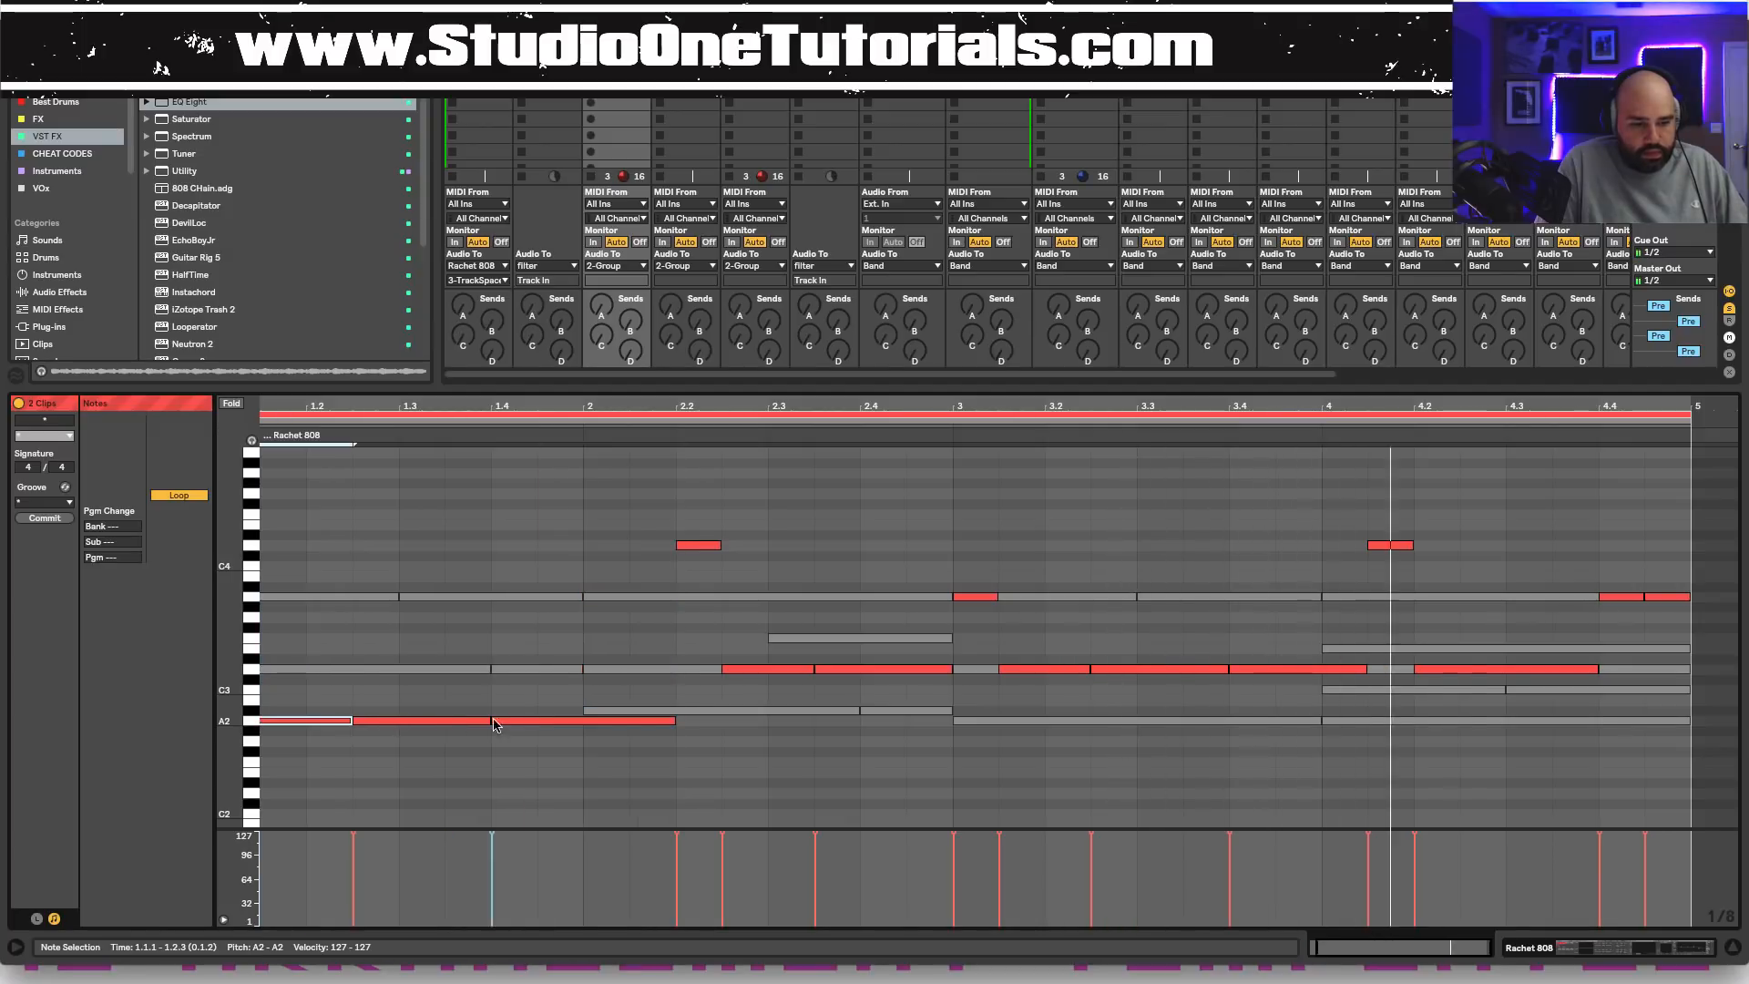
shift+click(476, 721)
shift+click(505, 723)
key(Up)
key(Up)
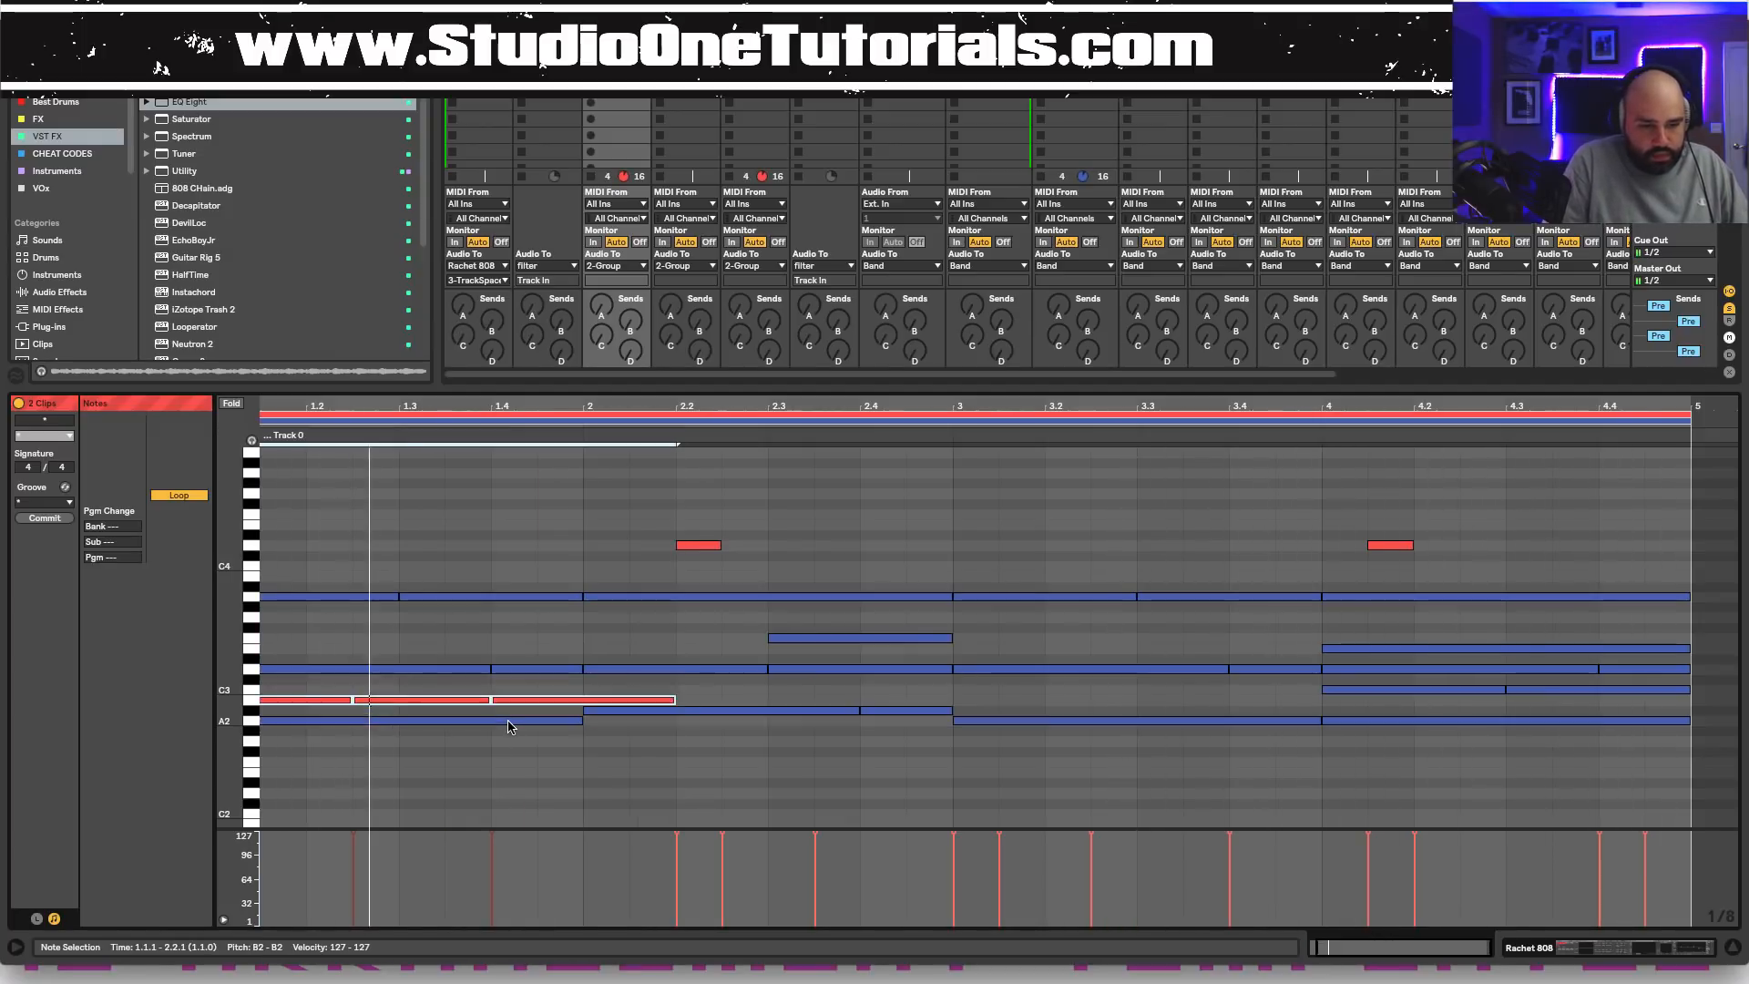
key(Up)
key(Up)
key(Up)
click(733, 426)
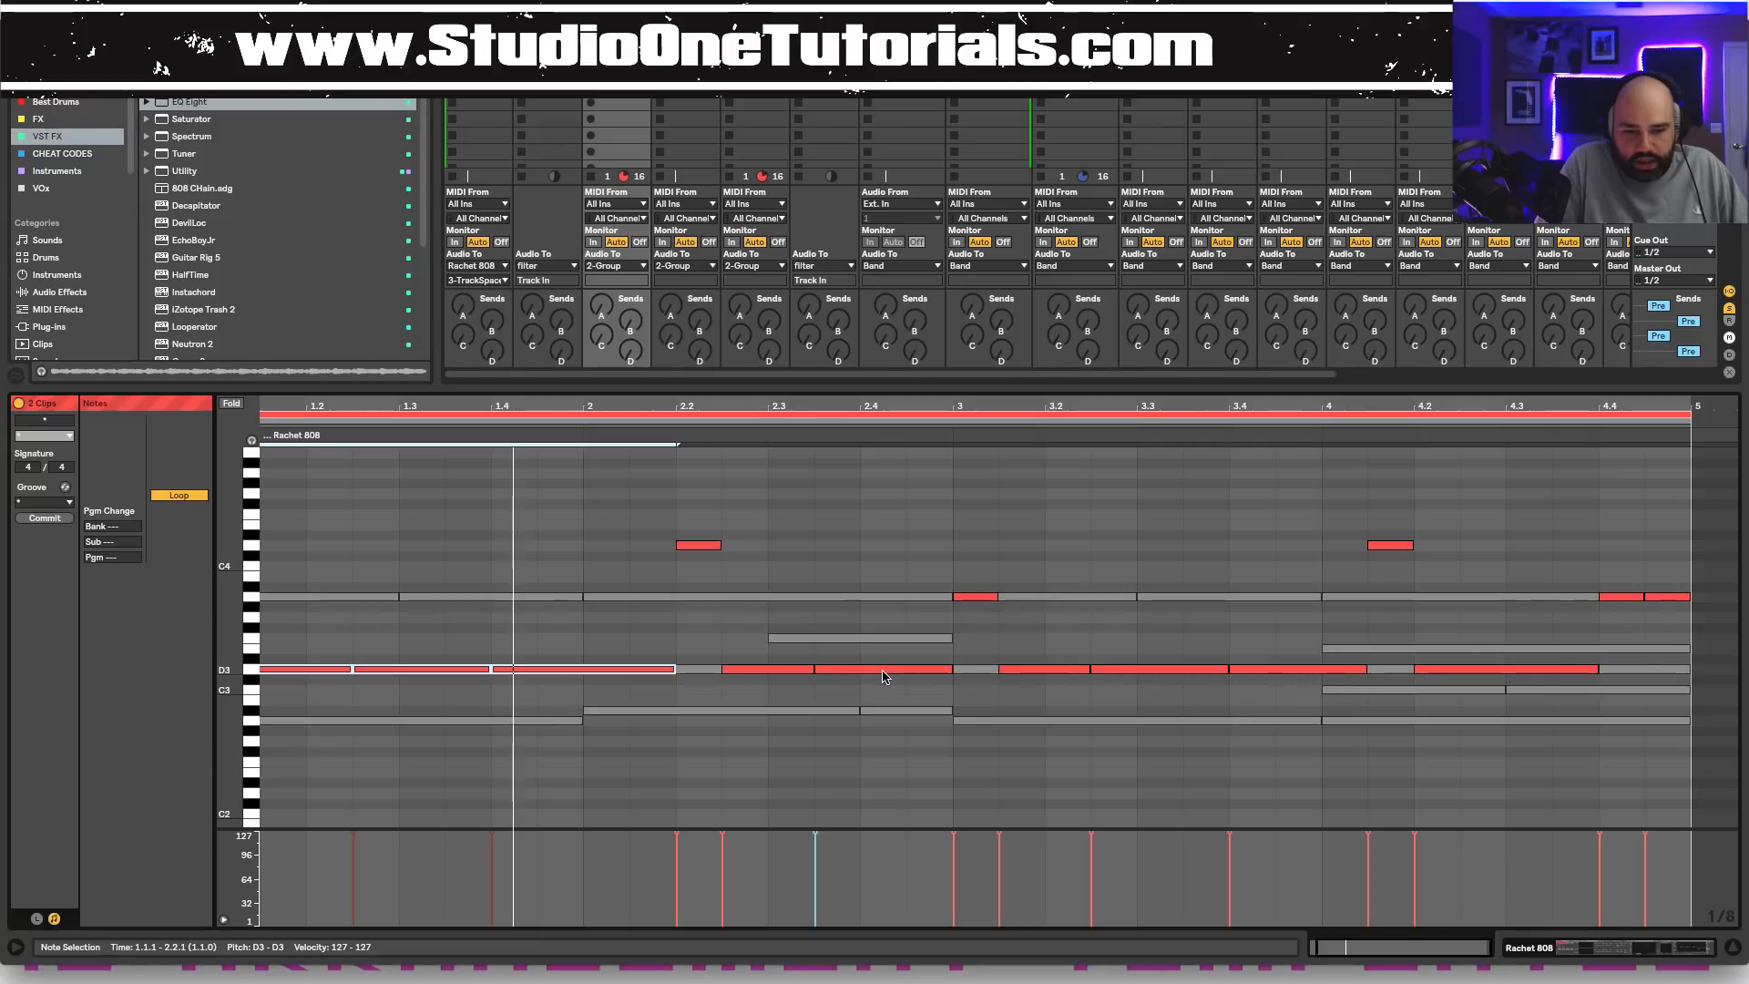
Move the Rachet 808 note starting at 2.3.3 up to F3 and the note from 4.2 to 4.4 up to E3.
drag(880, 665, 884, 639)
click(1051, 631)
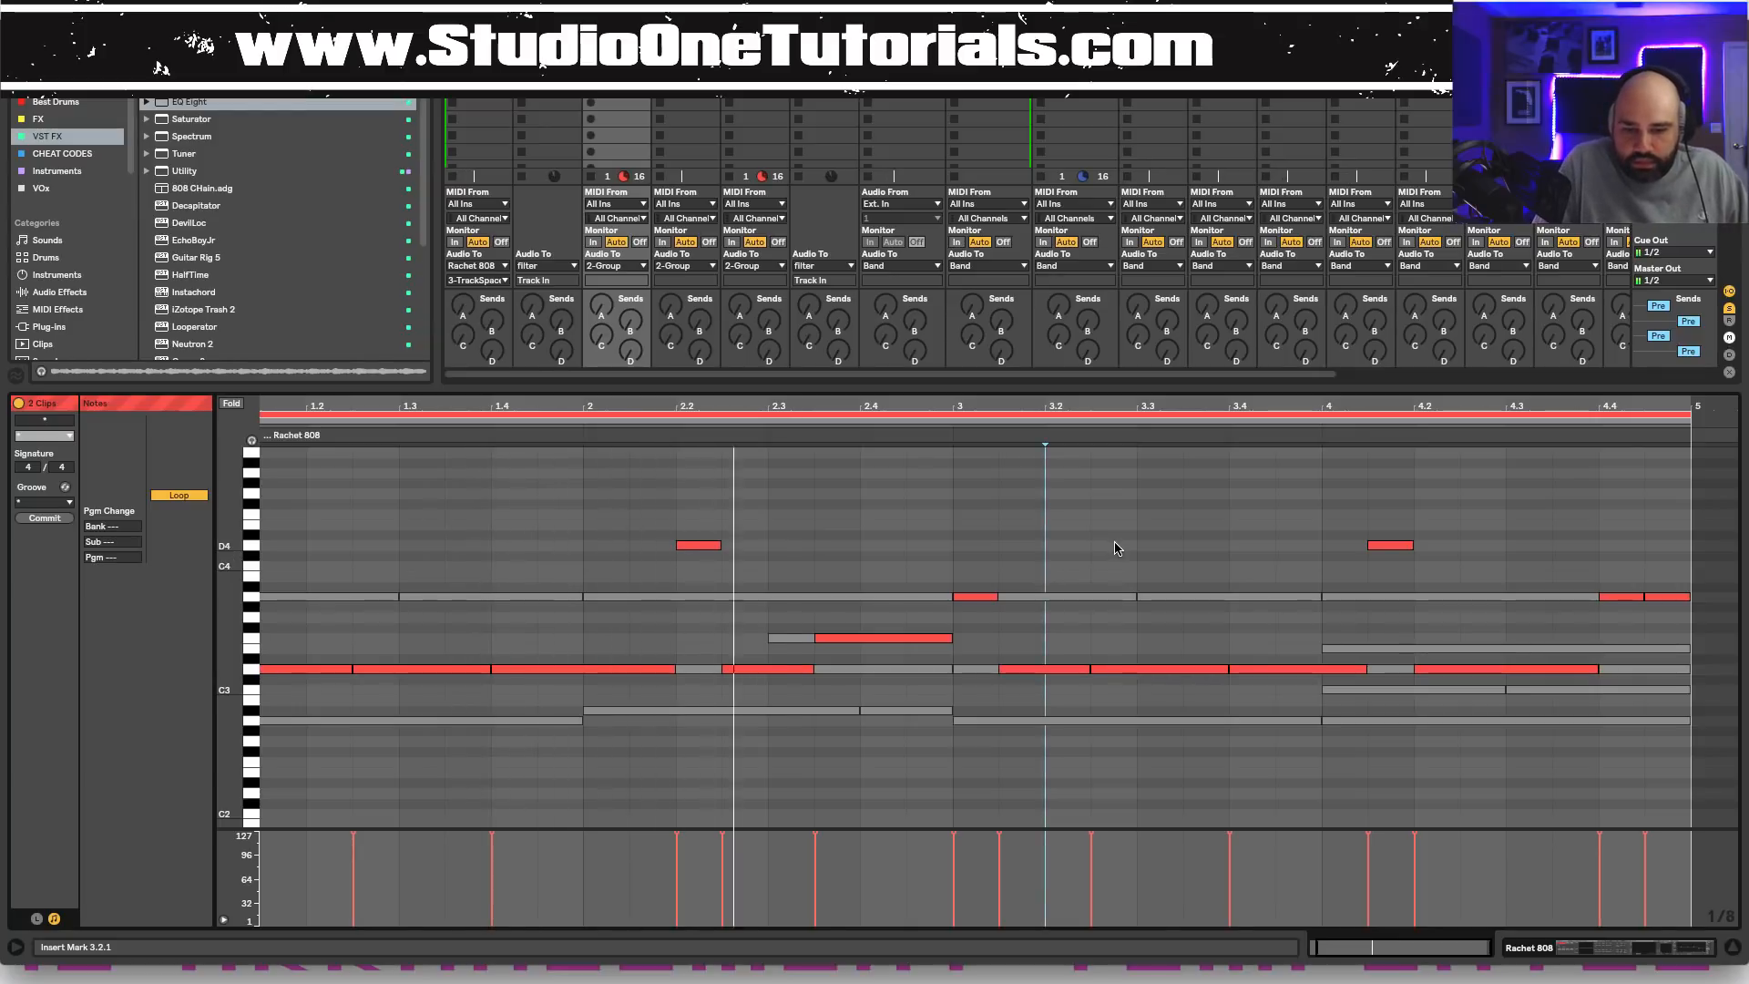
click(1184, 597)
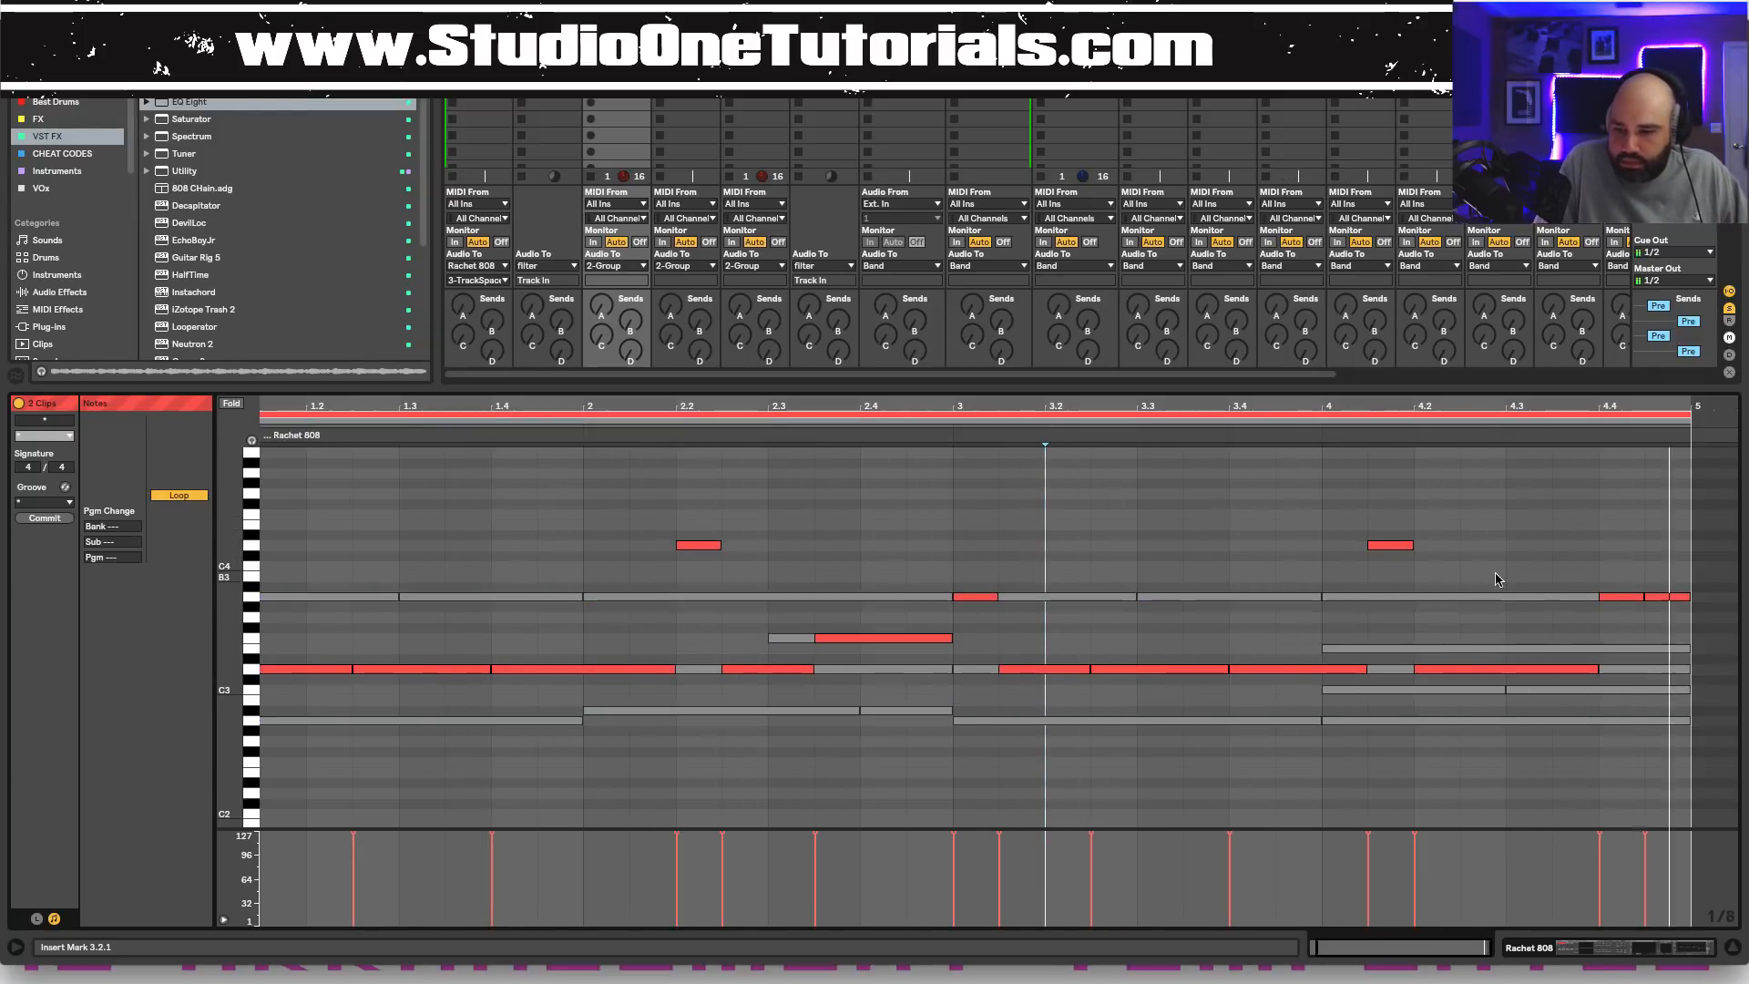
drag(1468, 672, 1469, 652)
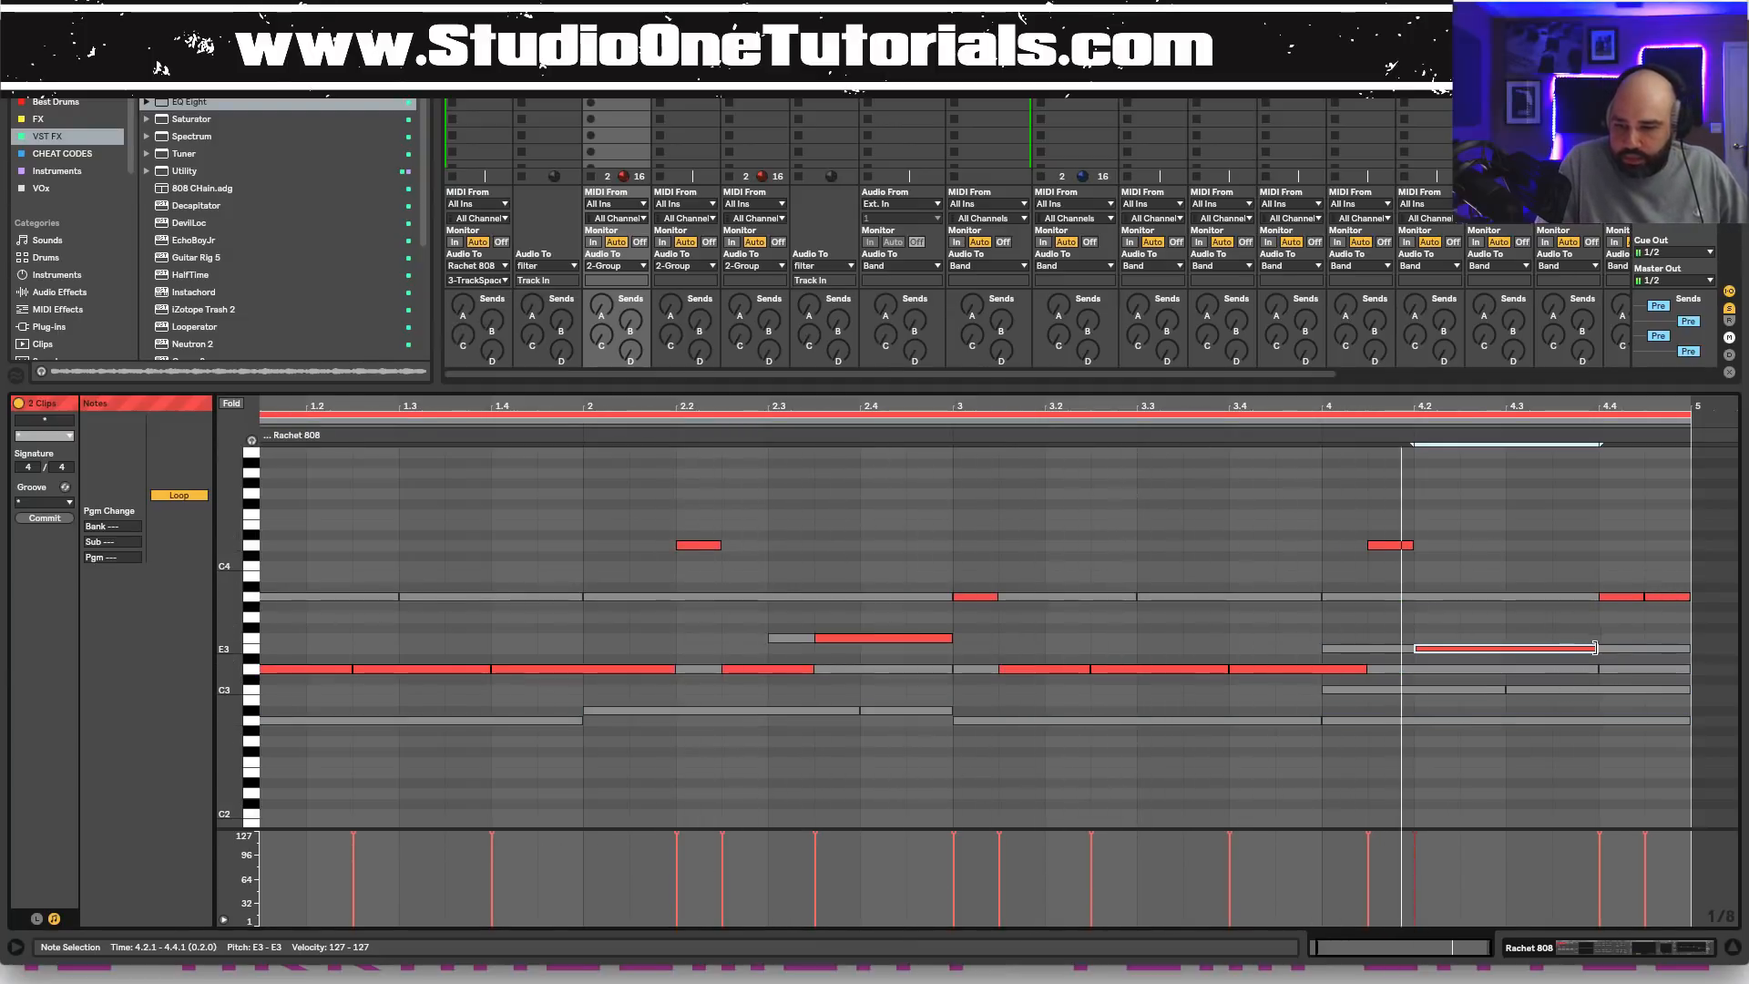
Add a short Rachet 808 note at 4.3.3, set its pitch to E4 and play the clip.
double_click(1566, 495)
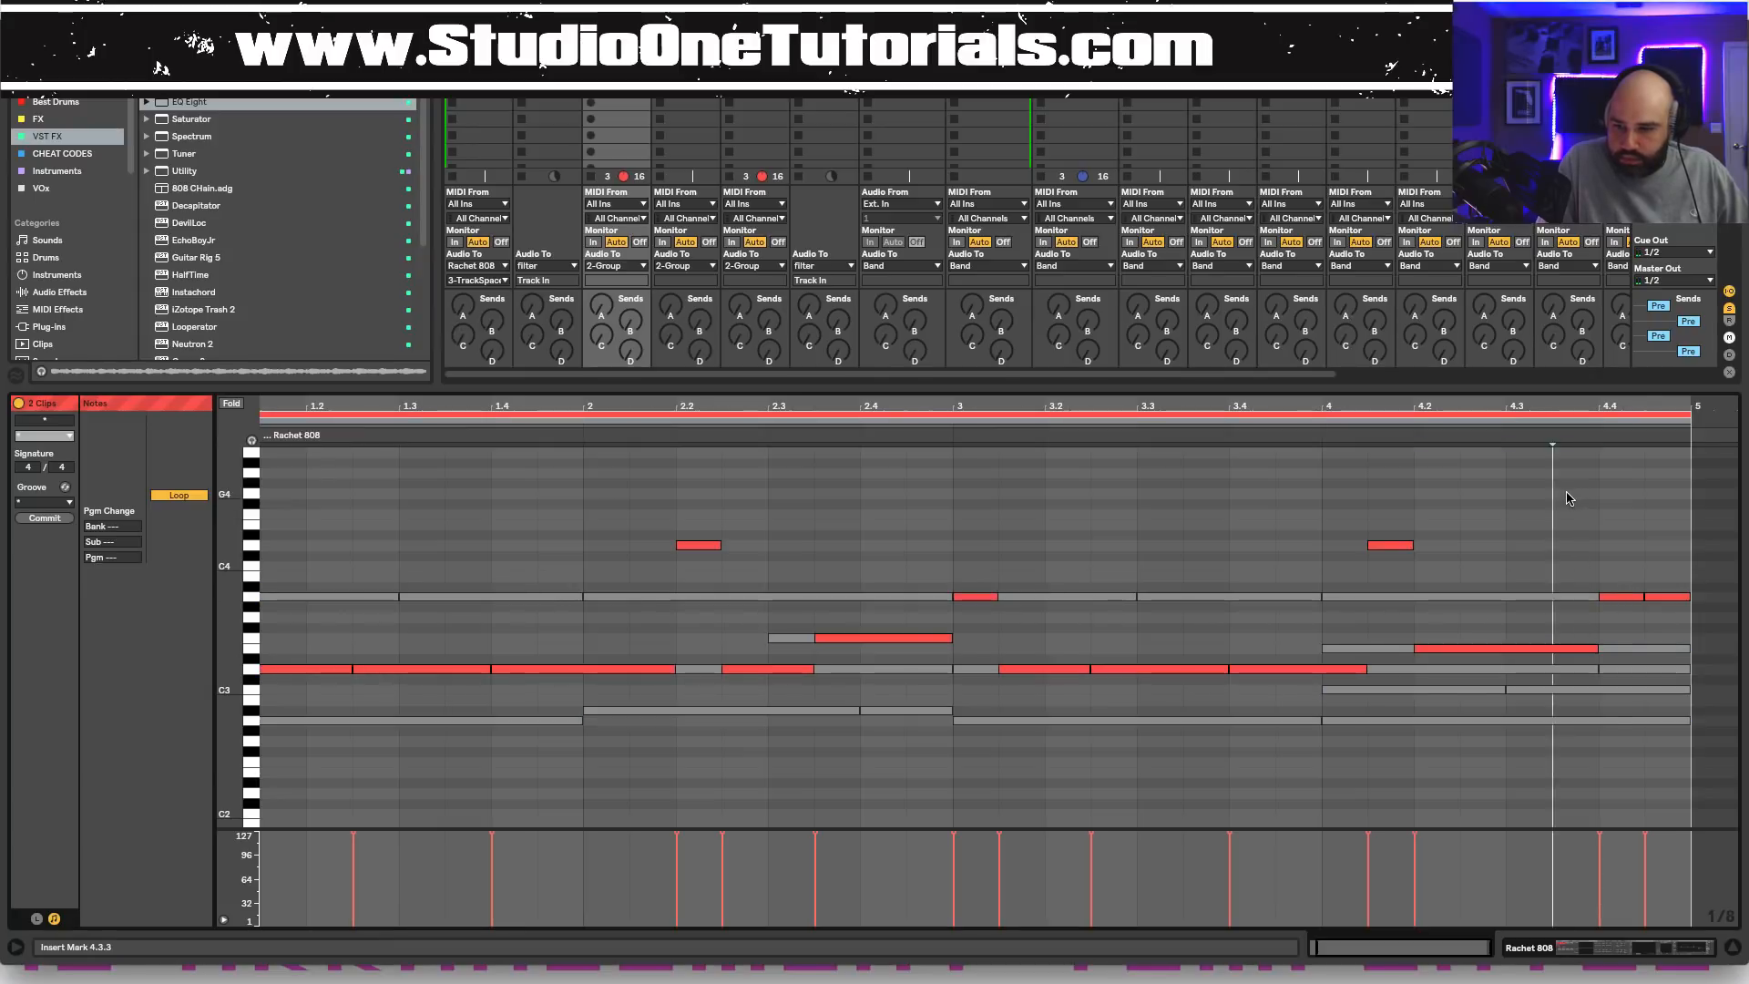
key(Down)
key(Down)
key(Down)
key(Down)
key(Down)
key(Down)
key(Down)
key(Down)
key(Down)
key(Down)
key(Down)
key(Down)
key(Down)
key(Down)
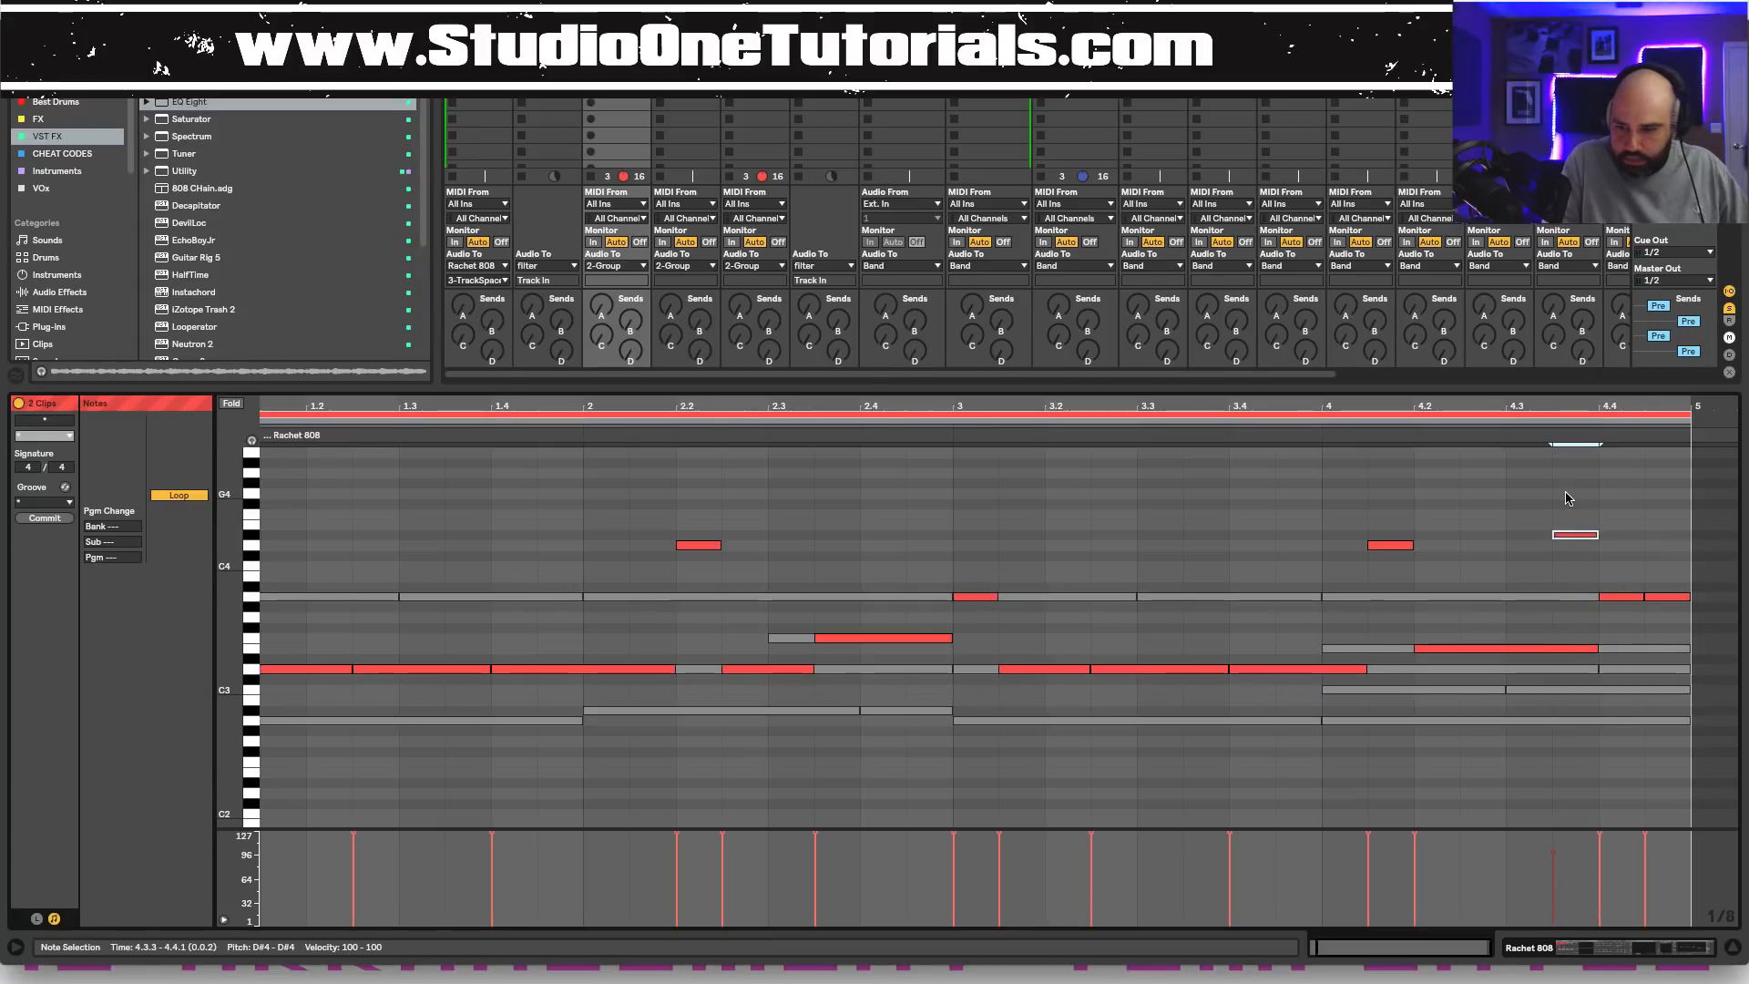
key(Down)
key(shift+Up)
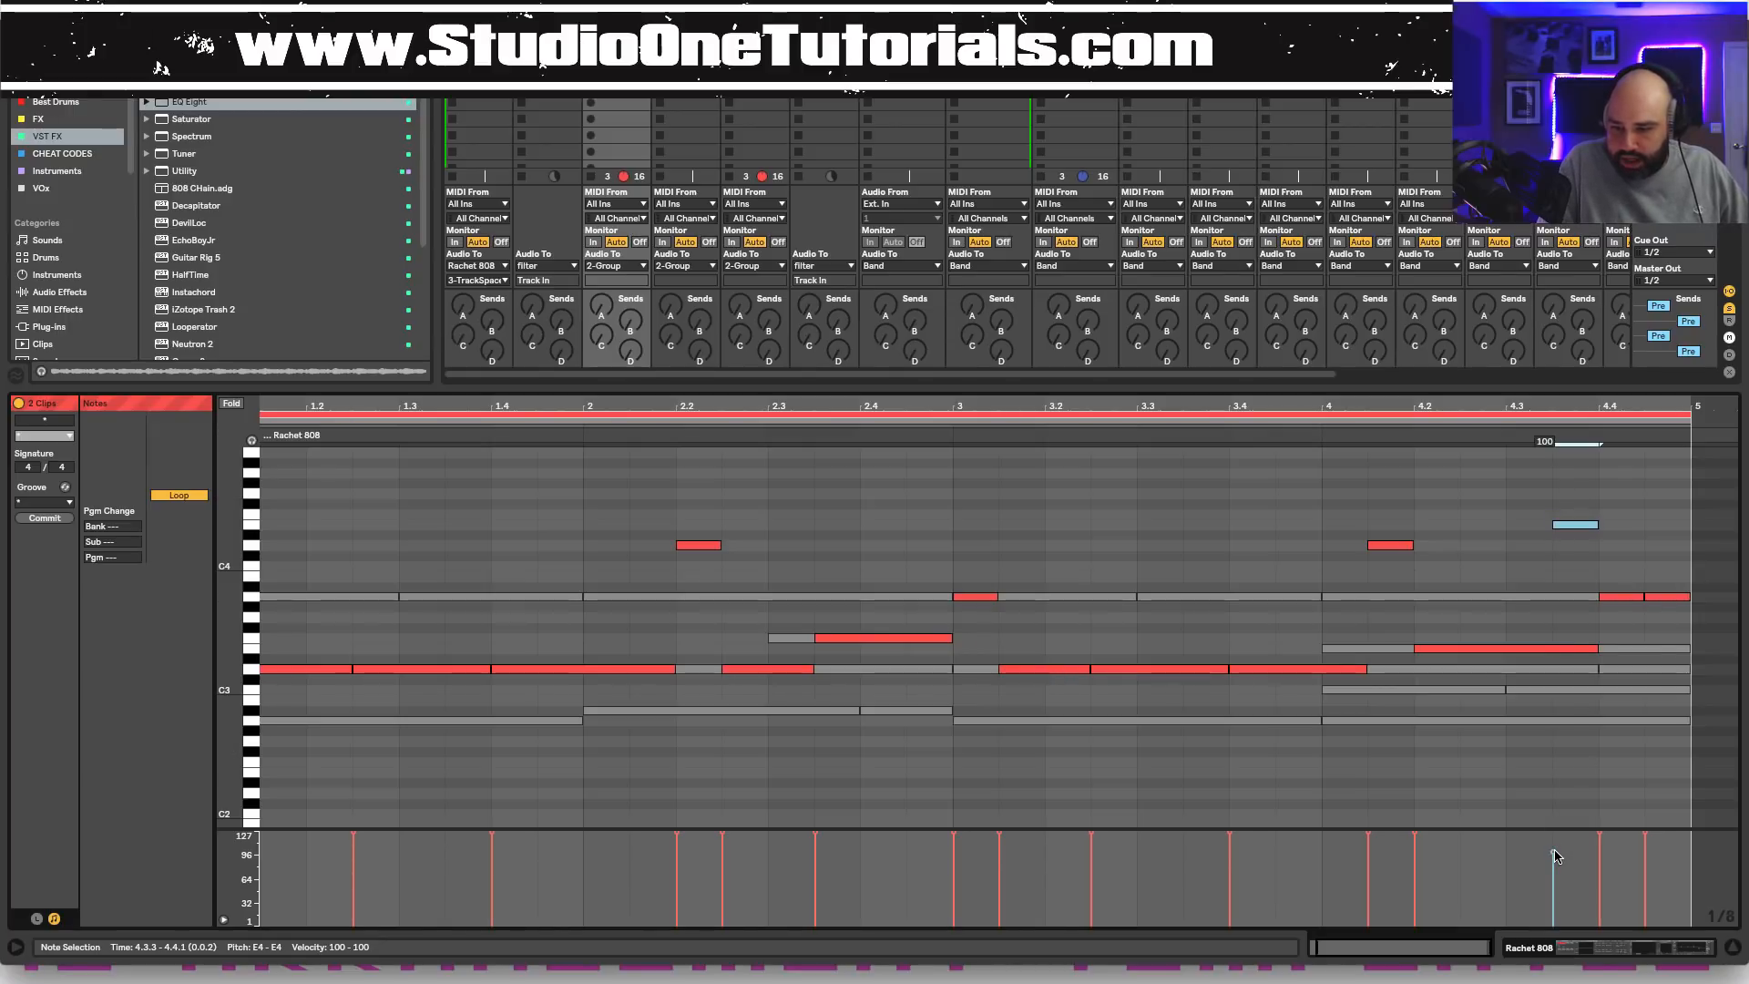
key(space)
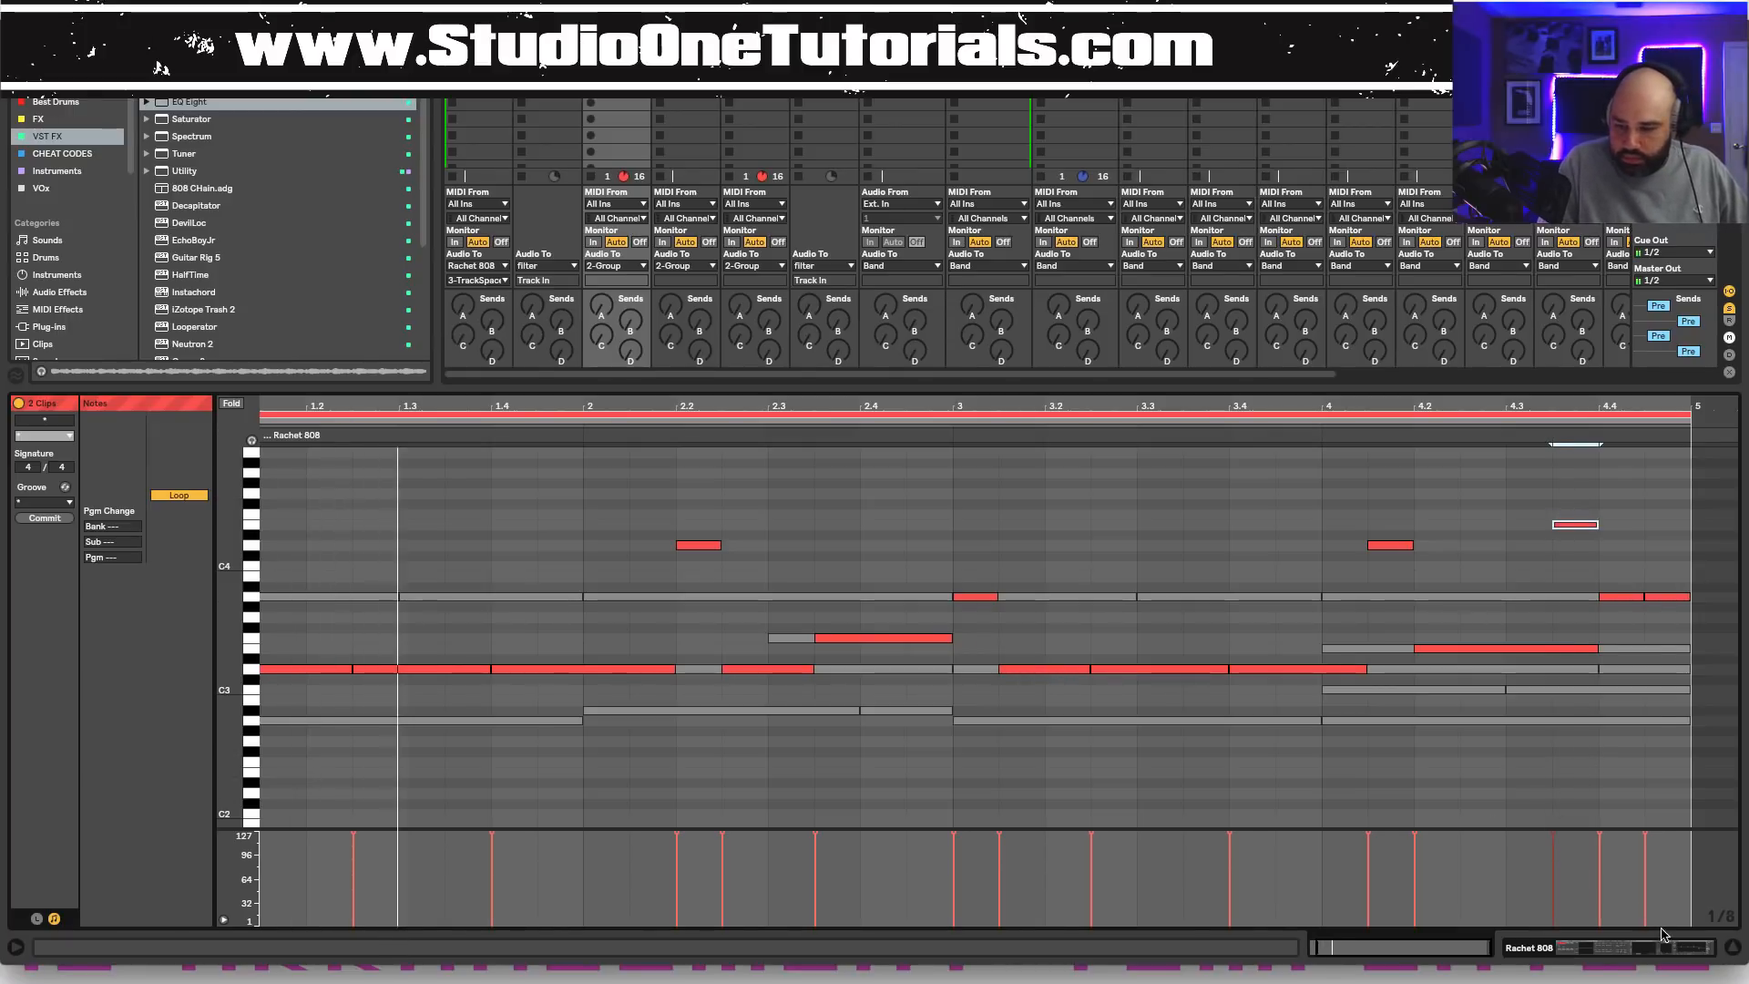
In the 808 Tuned sampler's pitch settings, set the glide mode to Glide with a time of 133 ms.
key(shift+Tab)
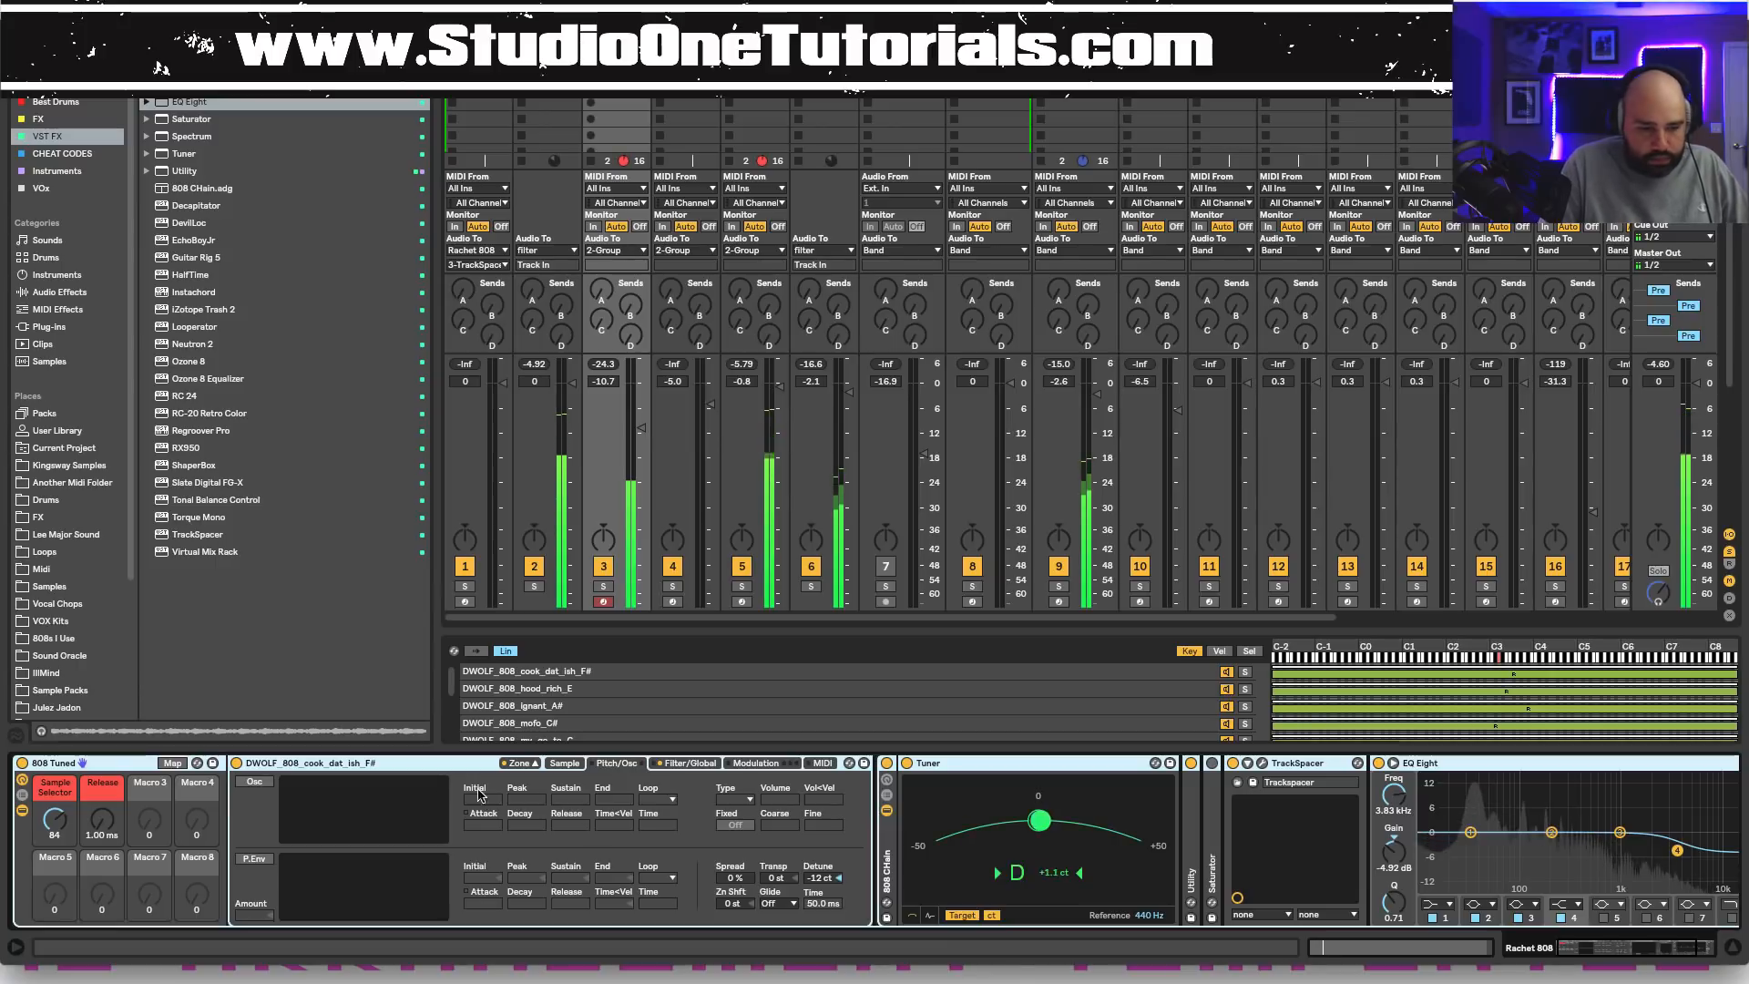
click(789, 905)
click(781, 924)
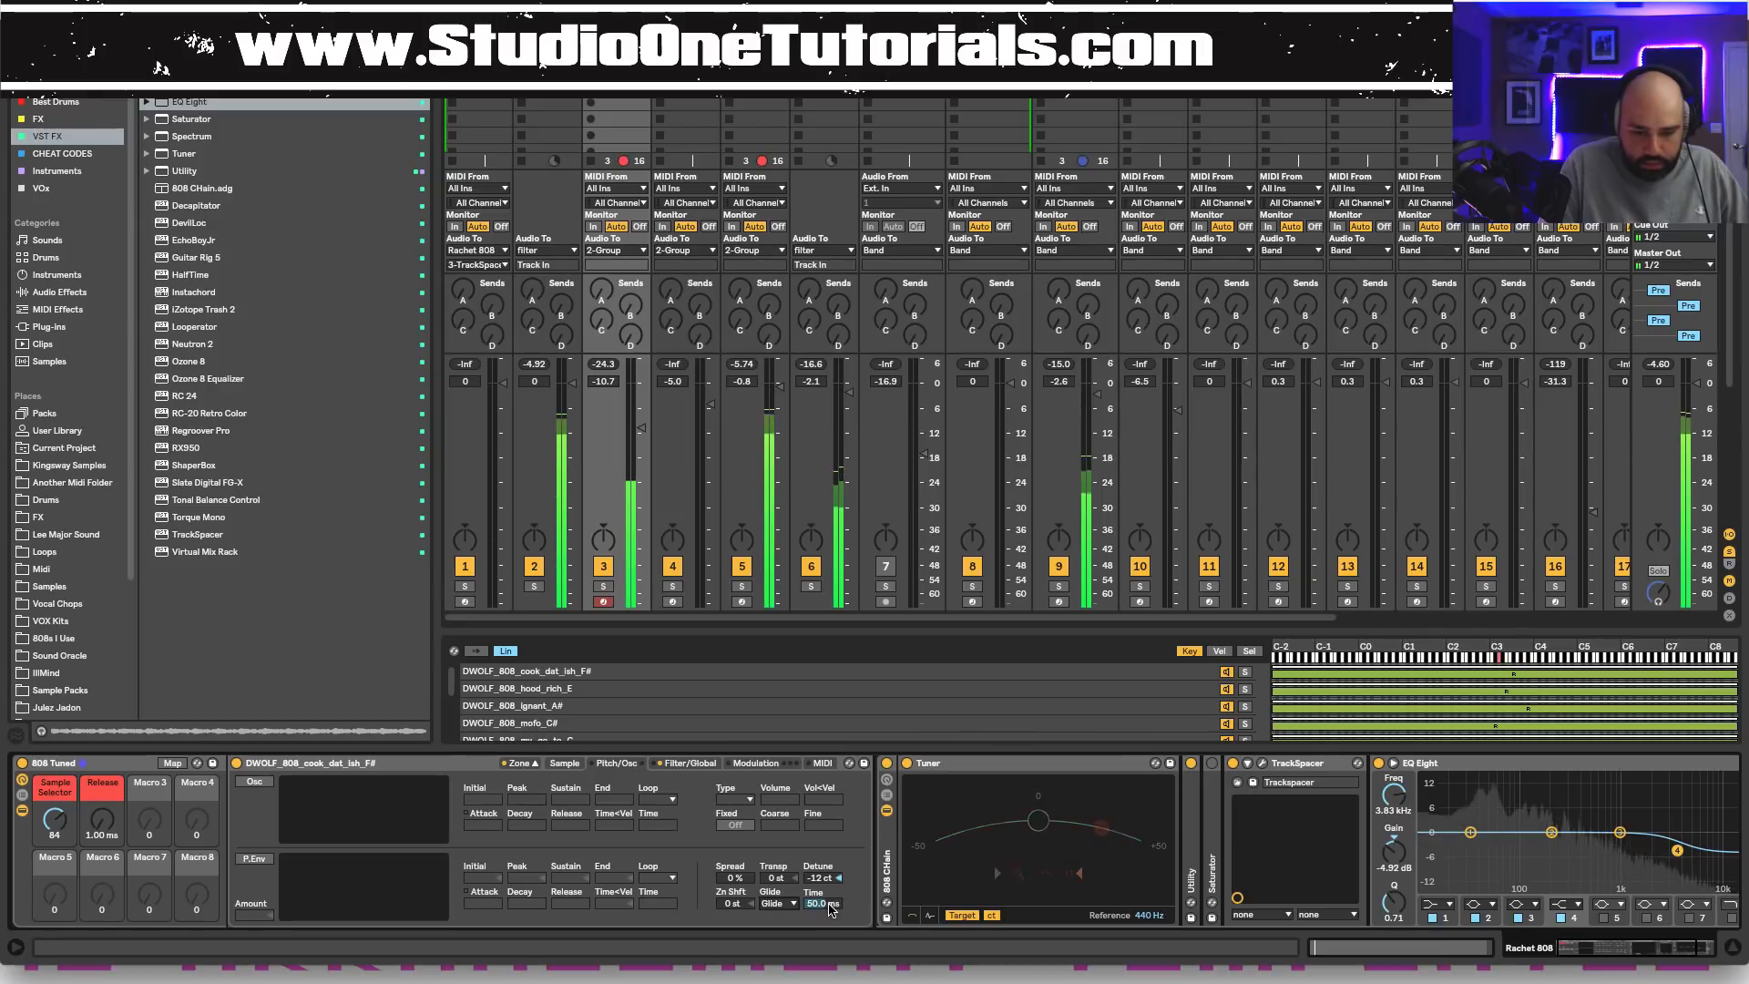
drag(831, 909, 833, 904)
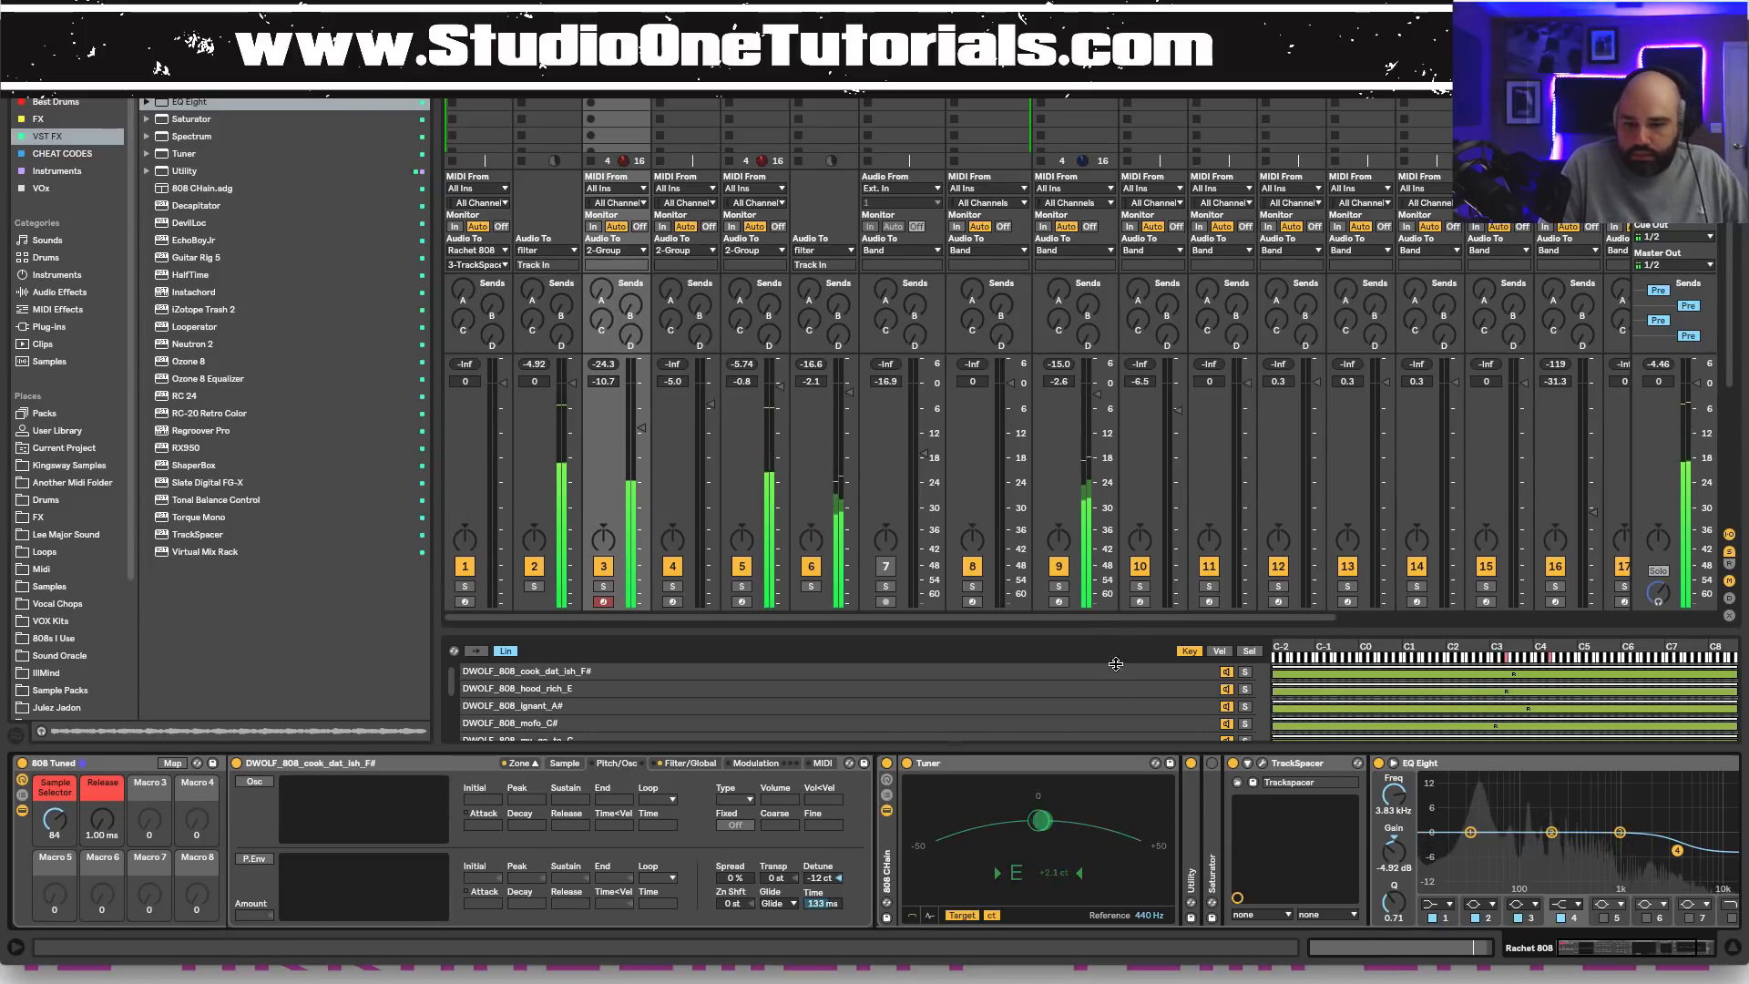
Collapse the sampler's zone list and select the vox track in the mixer.
drag(1115, 663, 1115, 738)
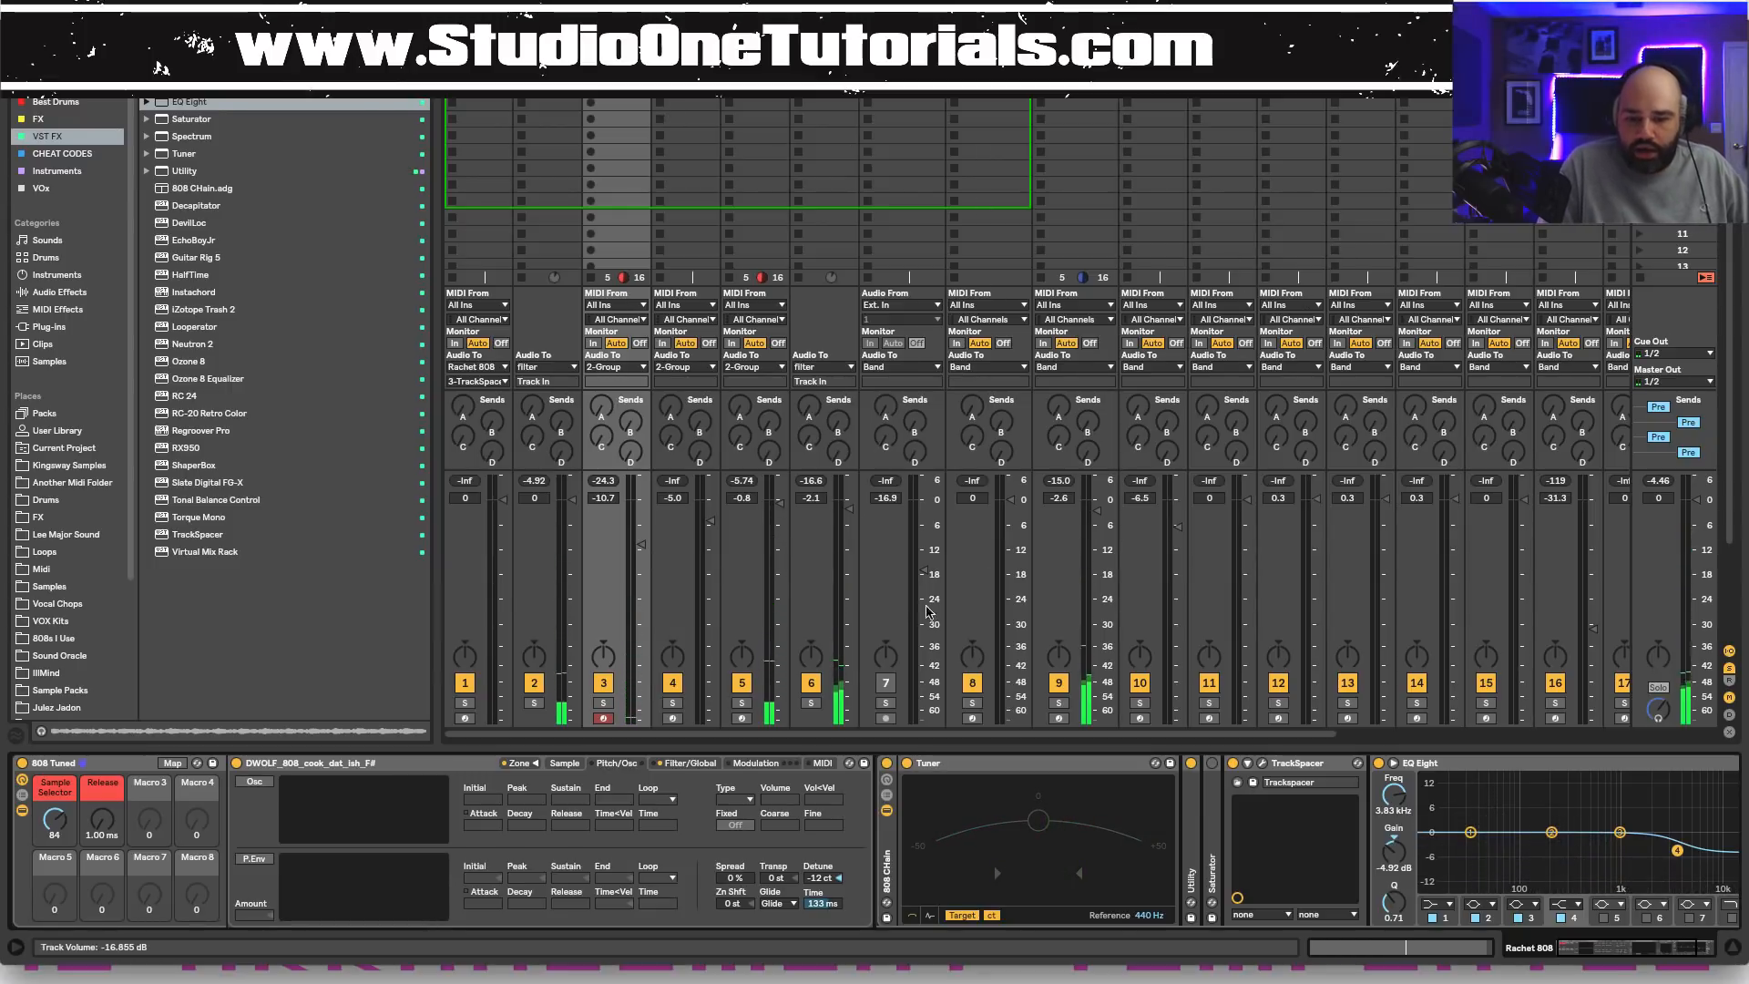
drag(999, 733, 1352, 731)
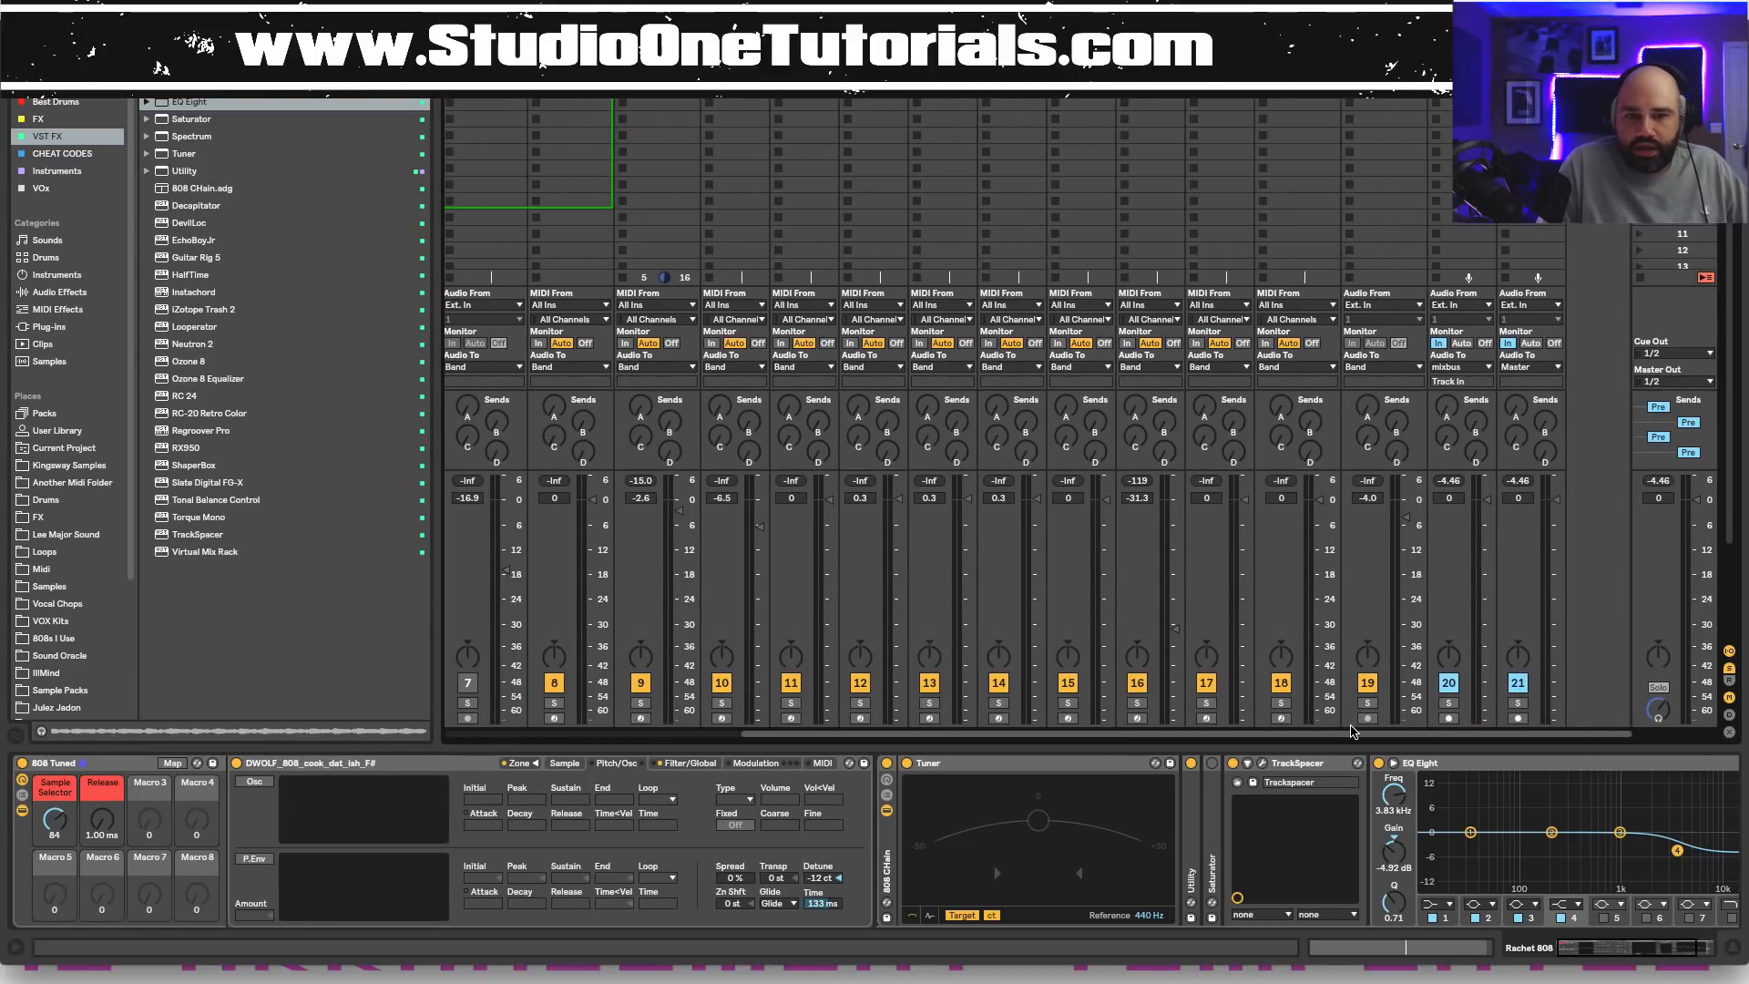
click(802, 53)
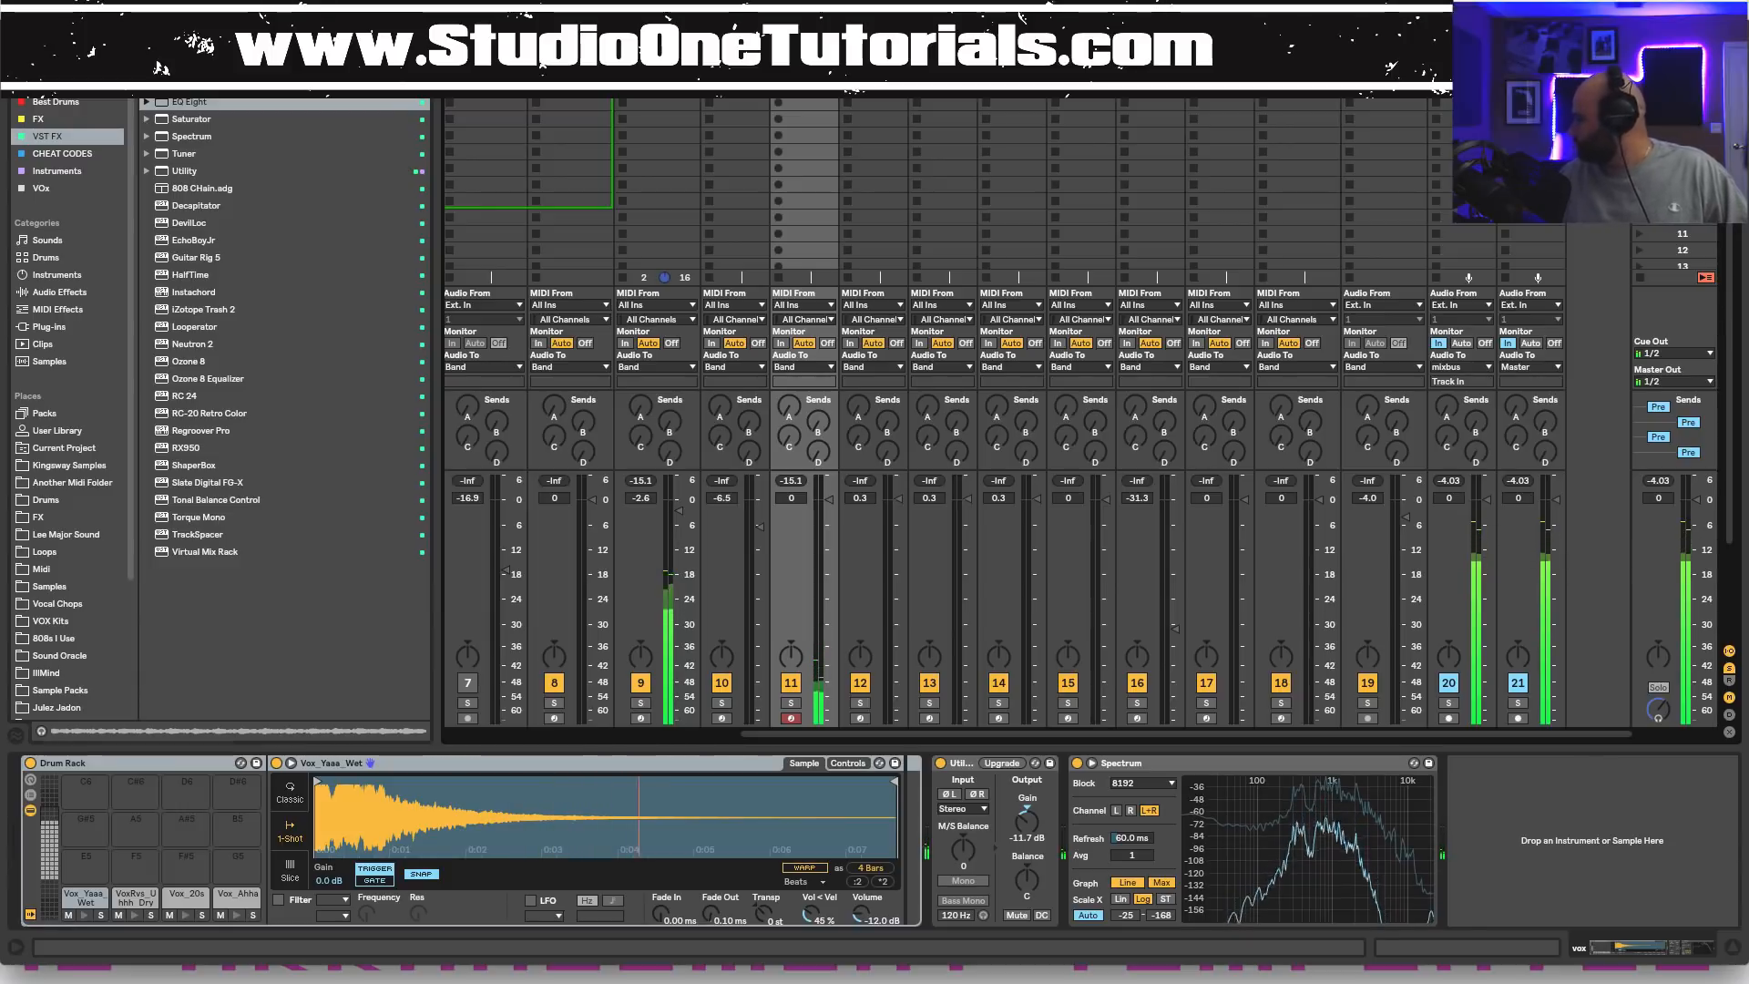
Look through the instrument tracks from strings to EZkeys and back to Serum, and return to the vox track.
key(Right)
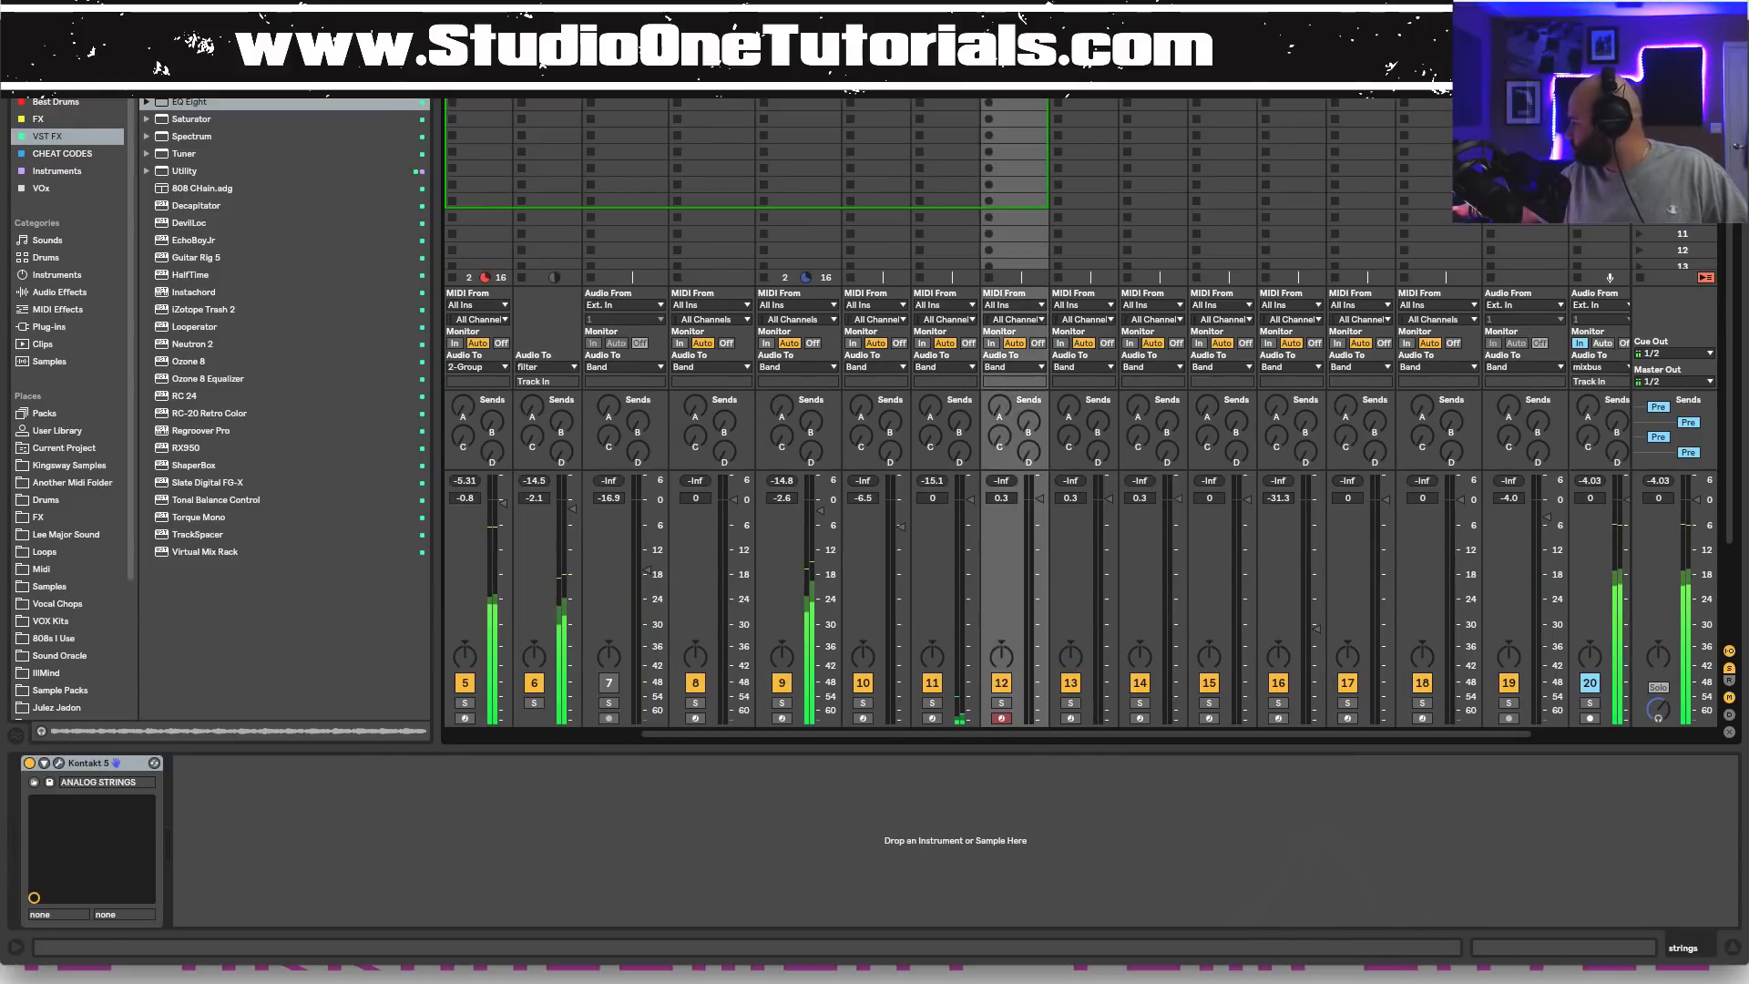
key(Right)
key(Right)
key(Right)
key(Right)
key(Right)
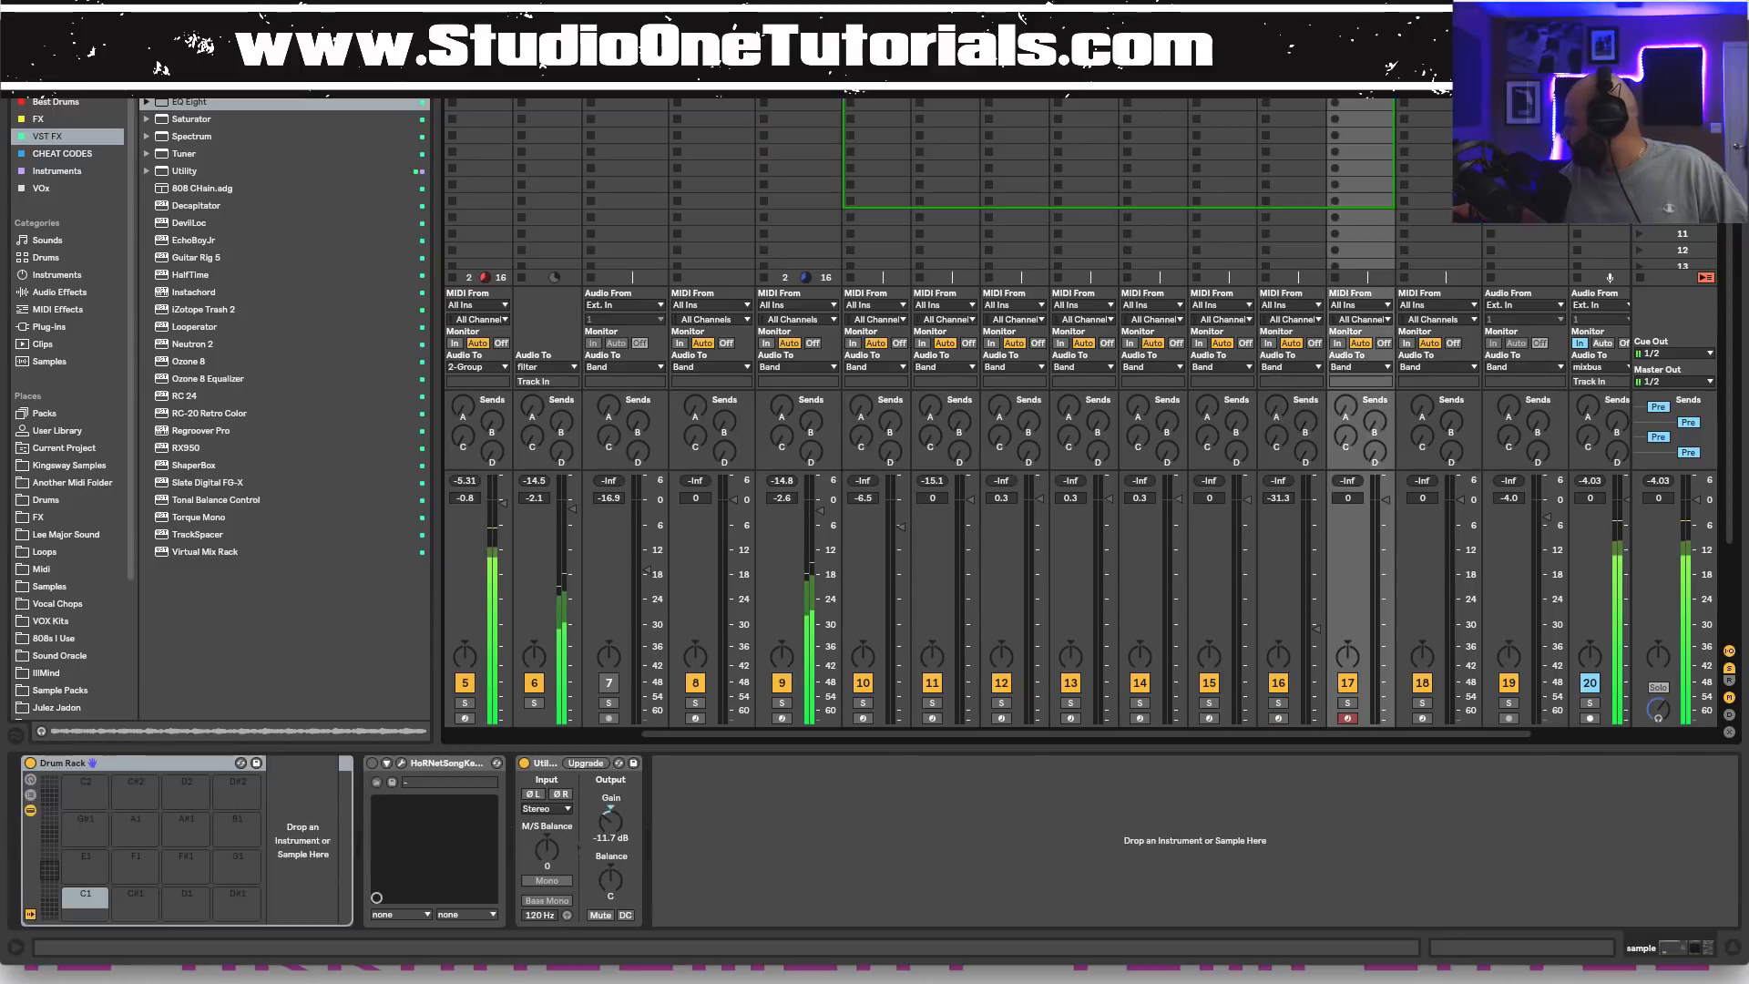
key(Right)
key(Right)
key(Right)
key(Right)
key(Left)
key(Left)
key(Left)
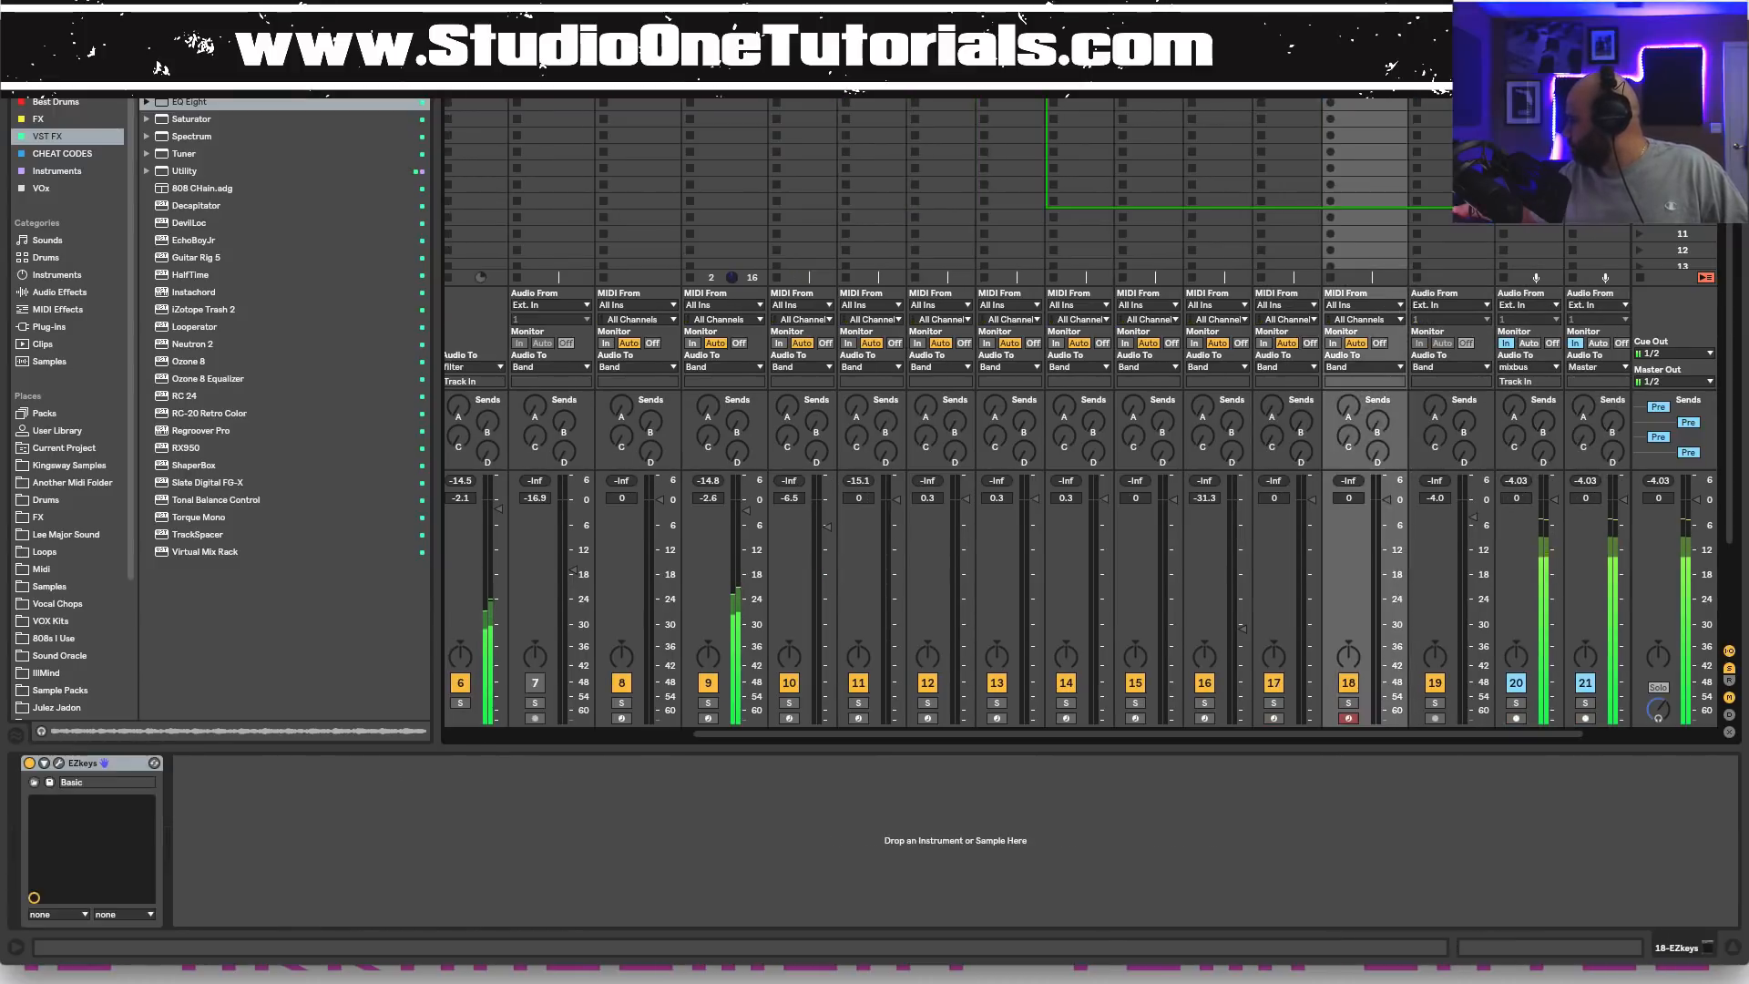
key(Left)
key(Left)
key(Left)
key(Left)
key(Left)
key(Left)
key(Left)
key(Left)
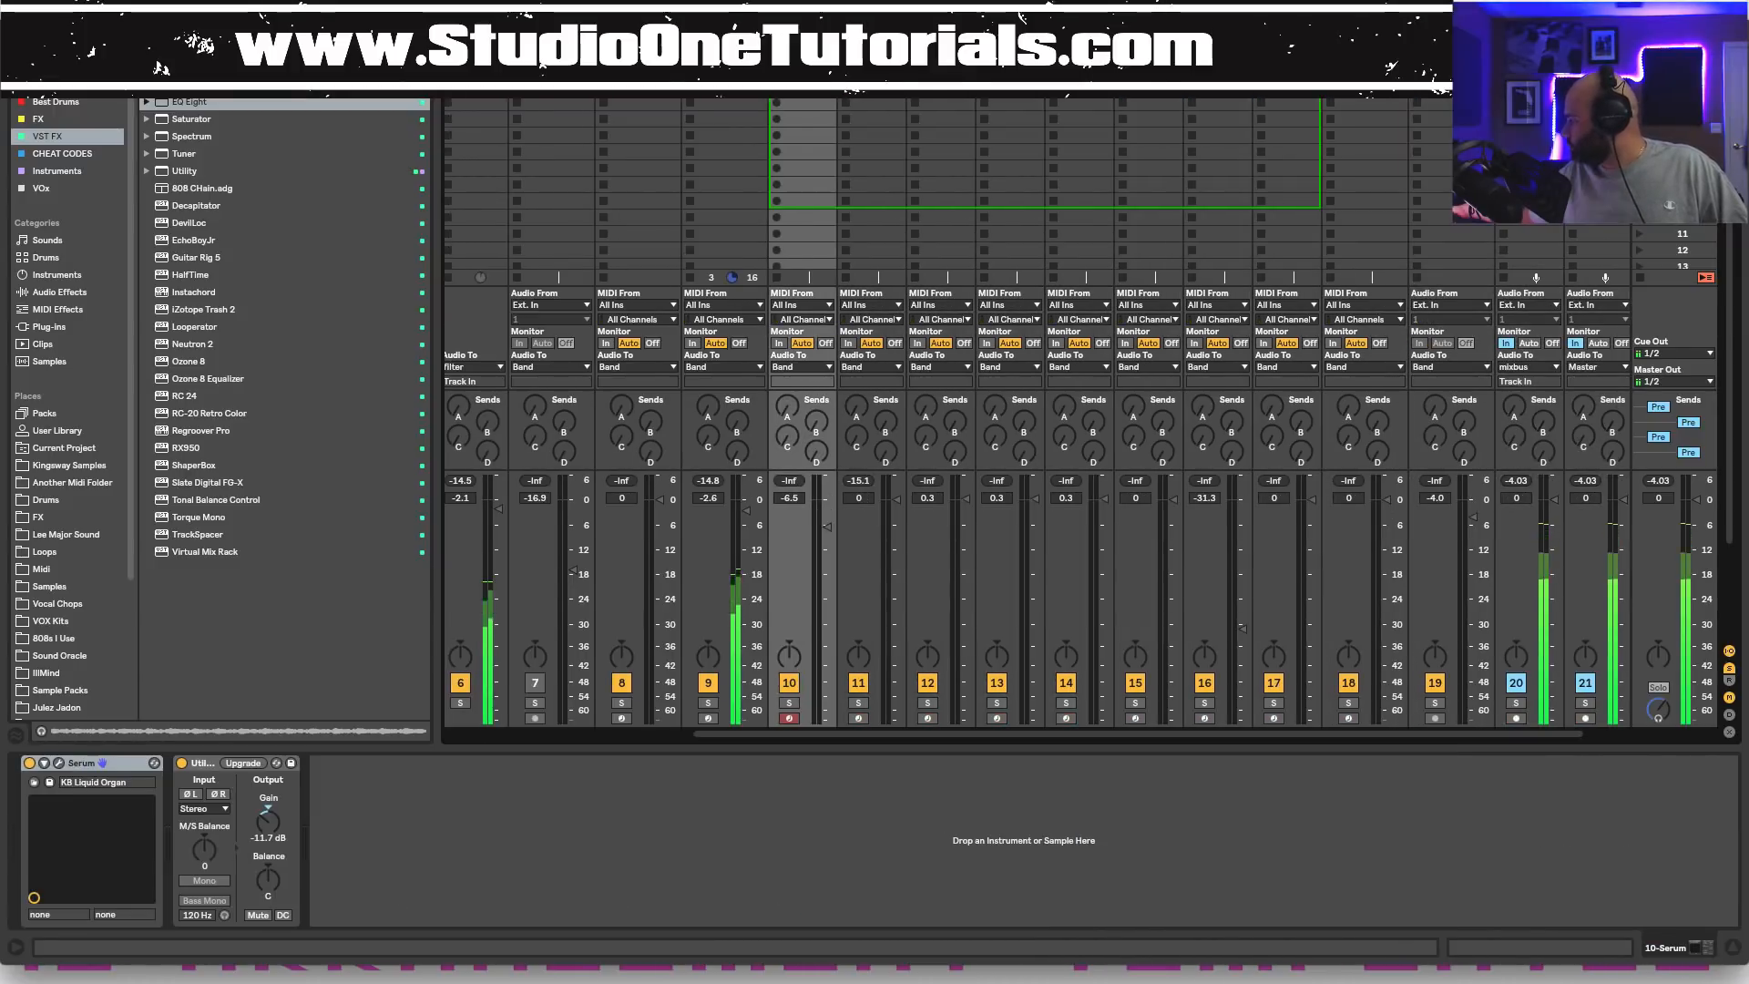
key(Right)
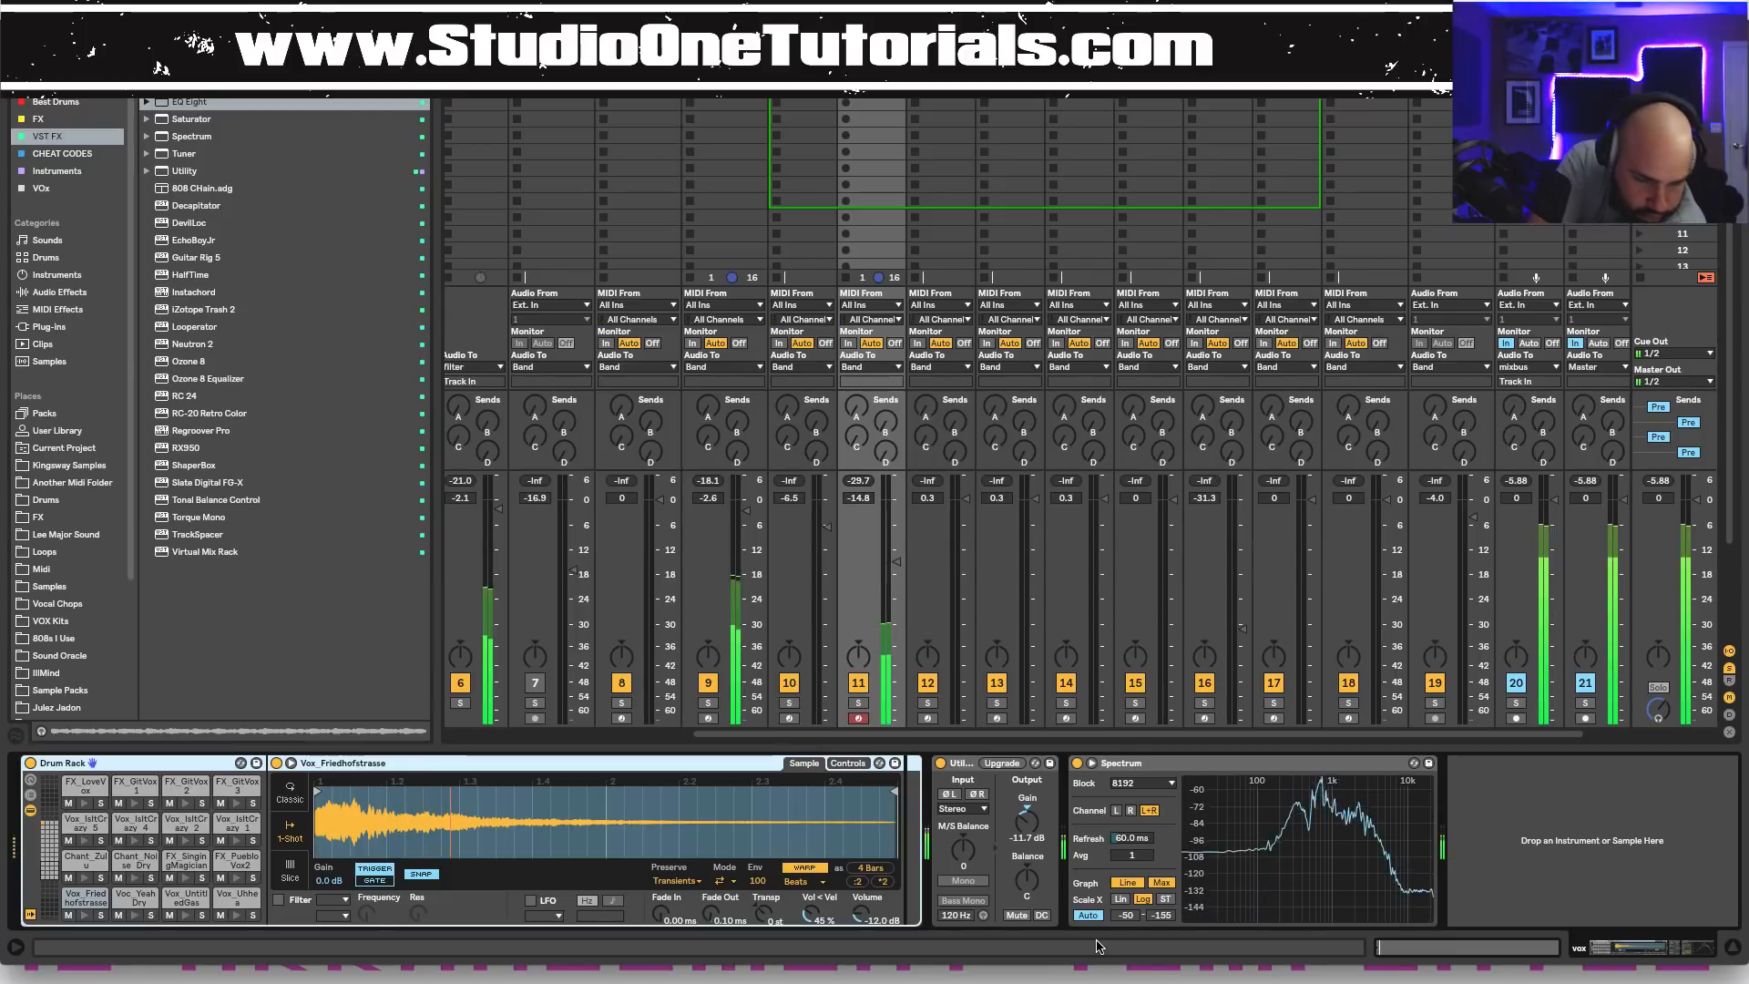
Raise the volume of the Vox_Friedhofstrasse sample in the vox Drum Rack to -0.57 dB.
drag(854, 918, 862, 900)
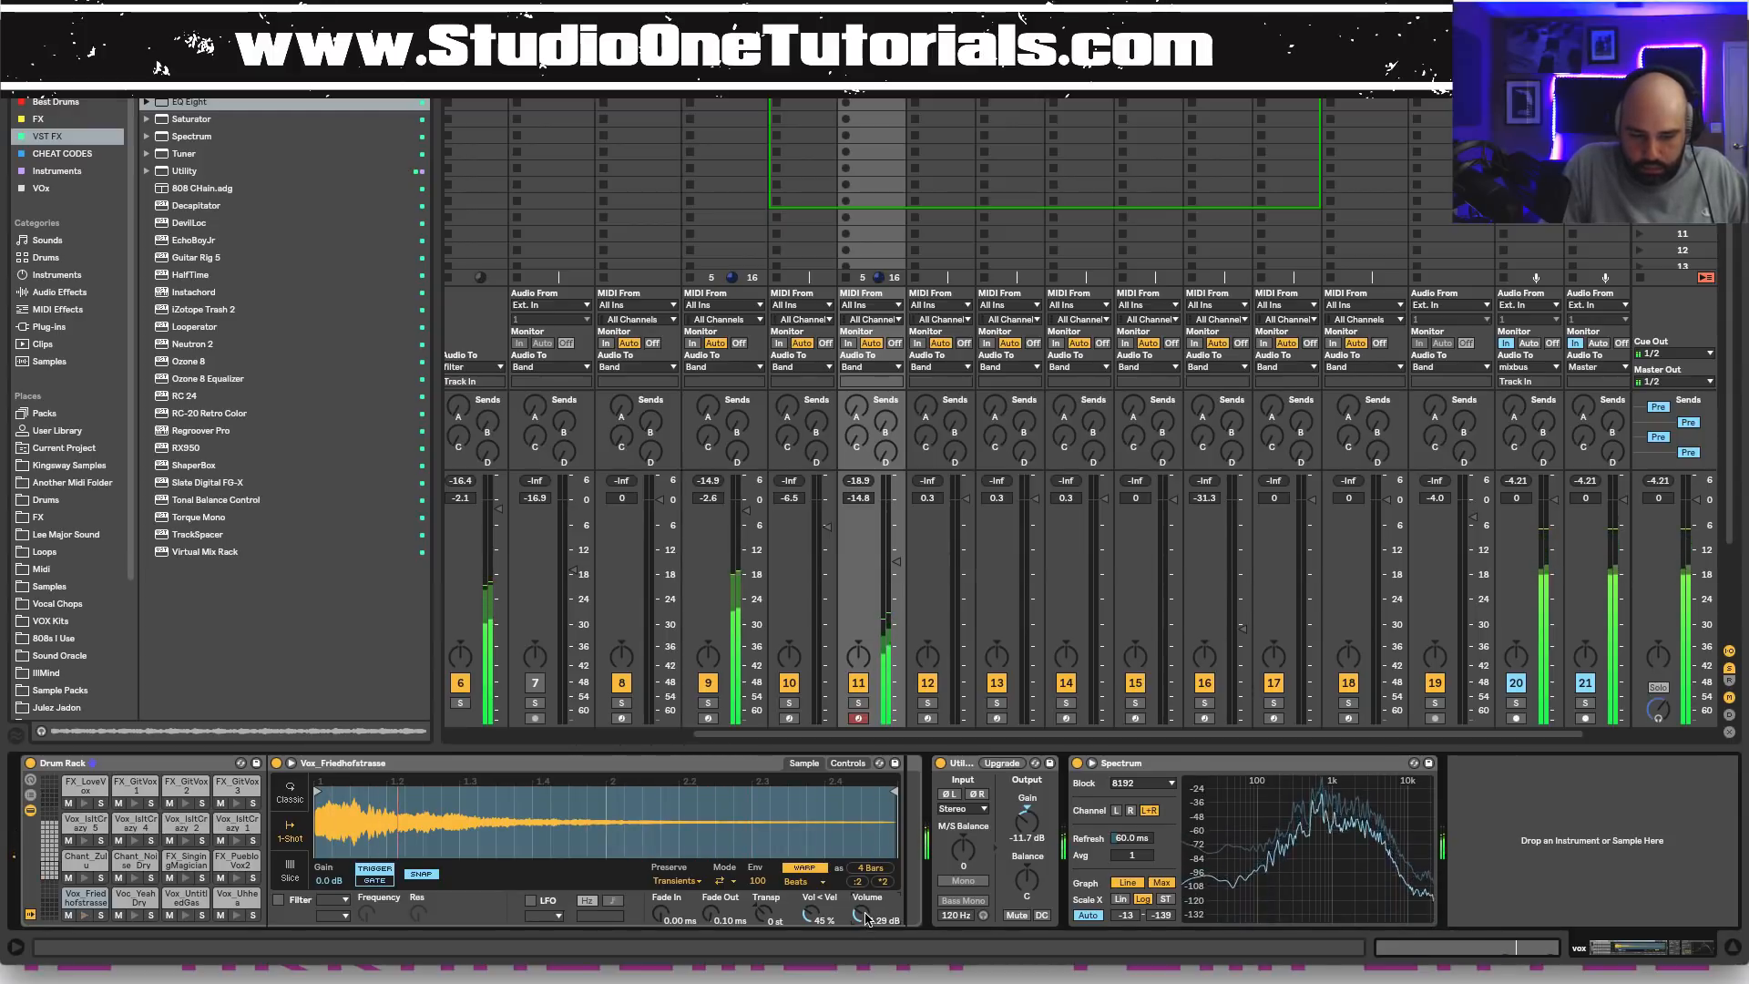
drag(865, 918, 865, 906)
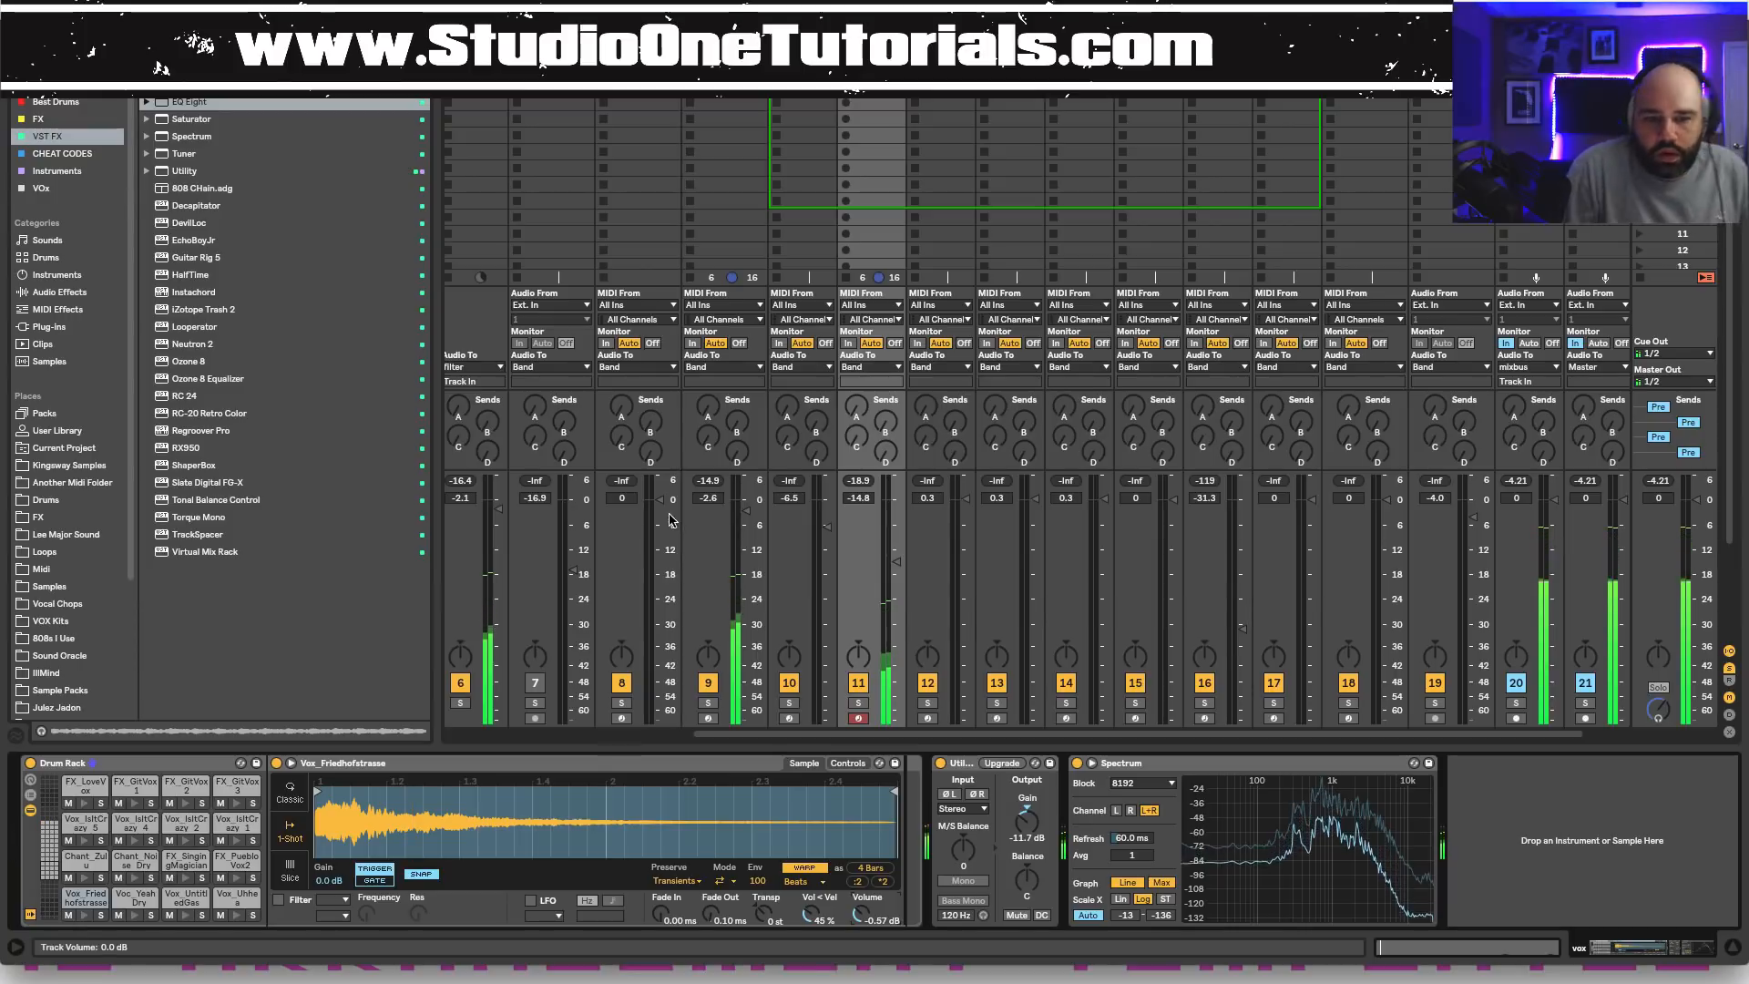
Capture the playing session clips into the Arrangement from bar 1 and delete the material past bar 9 on the 808-to-vox tracks.
key(Tab)
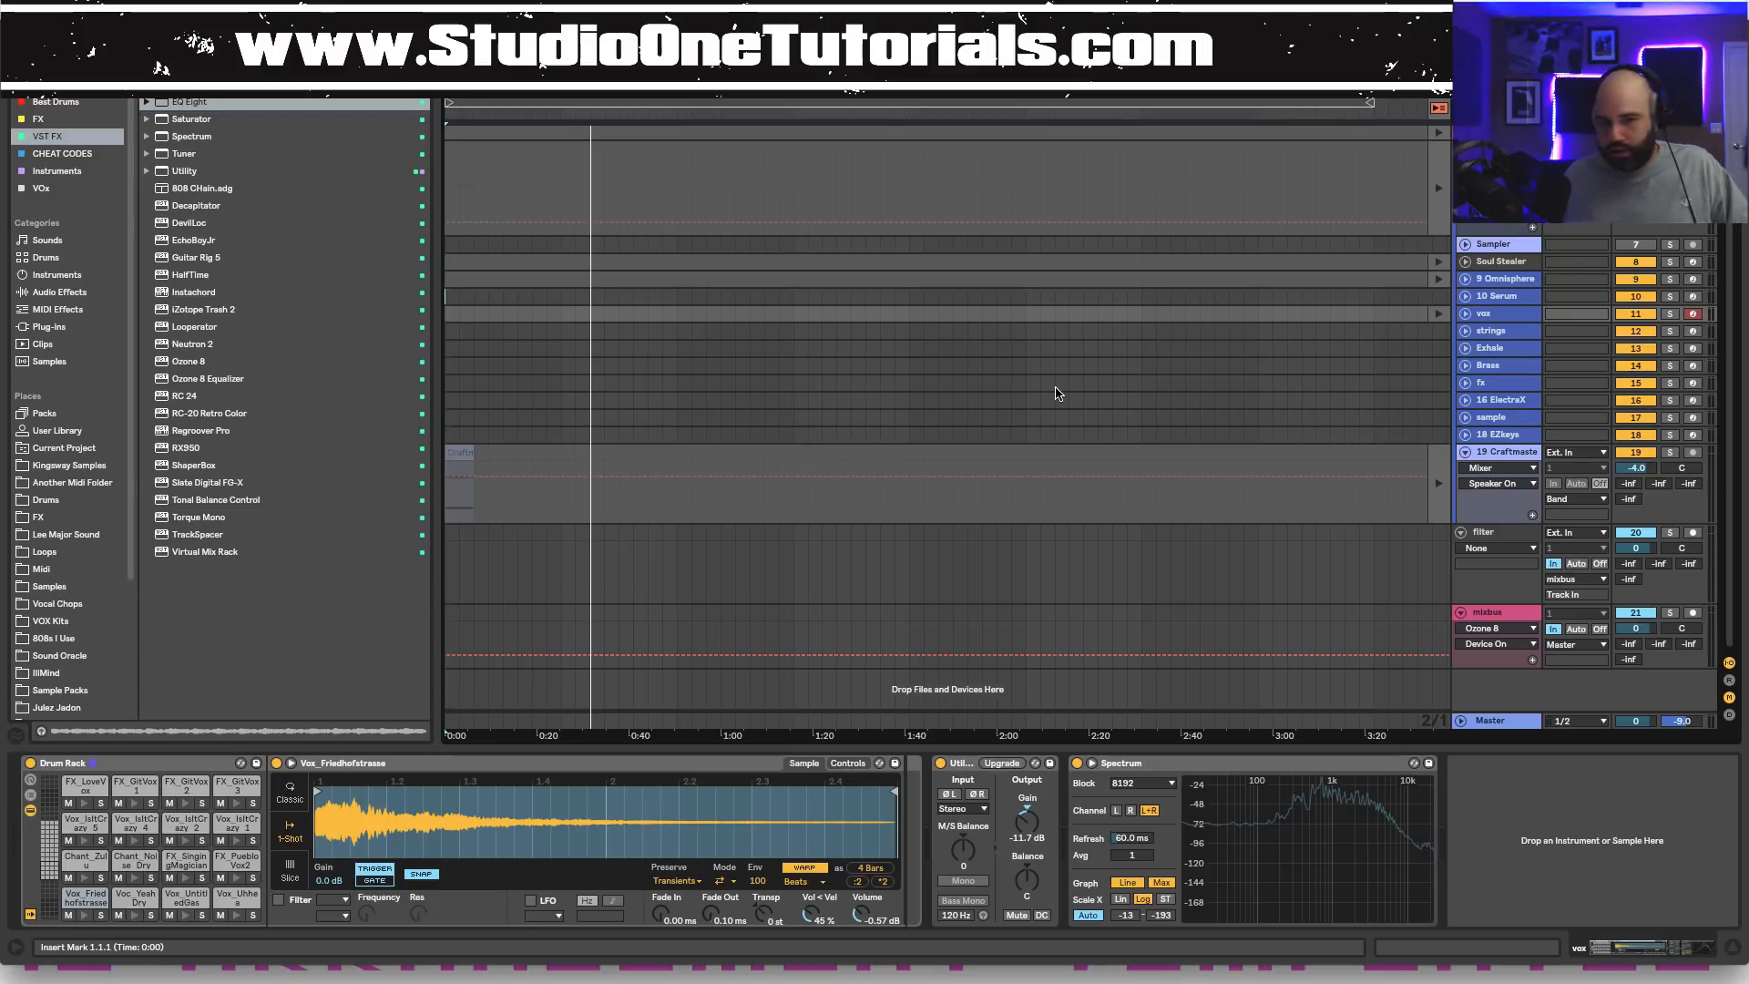
key(space)
key(space)
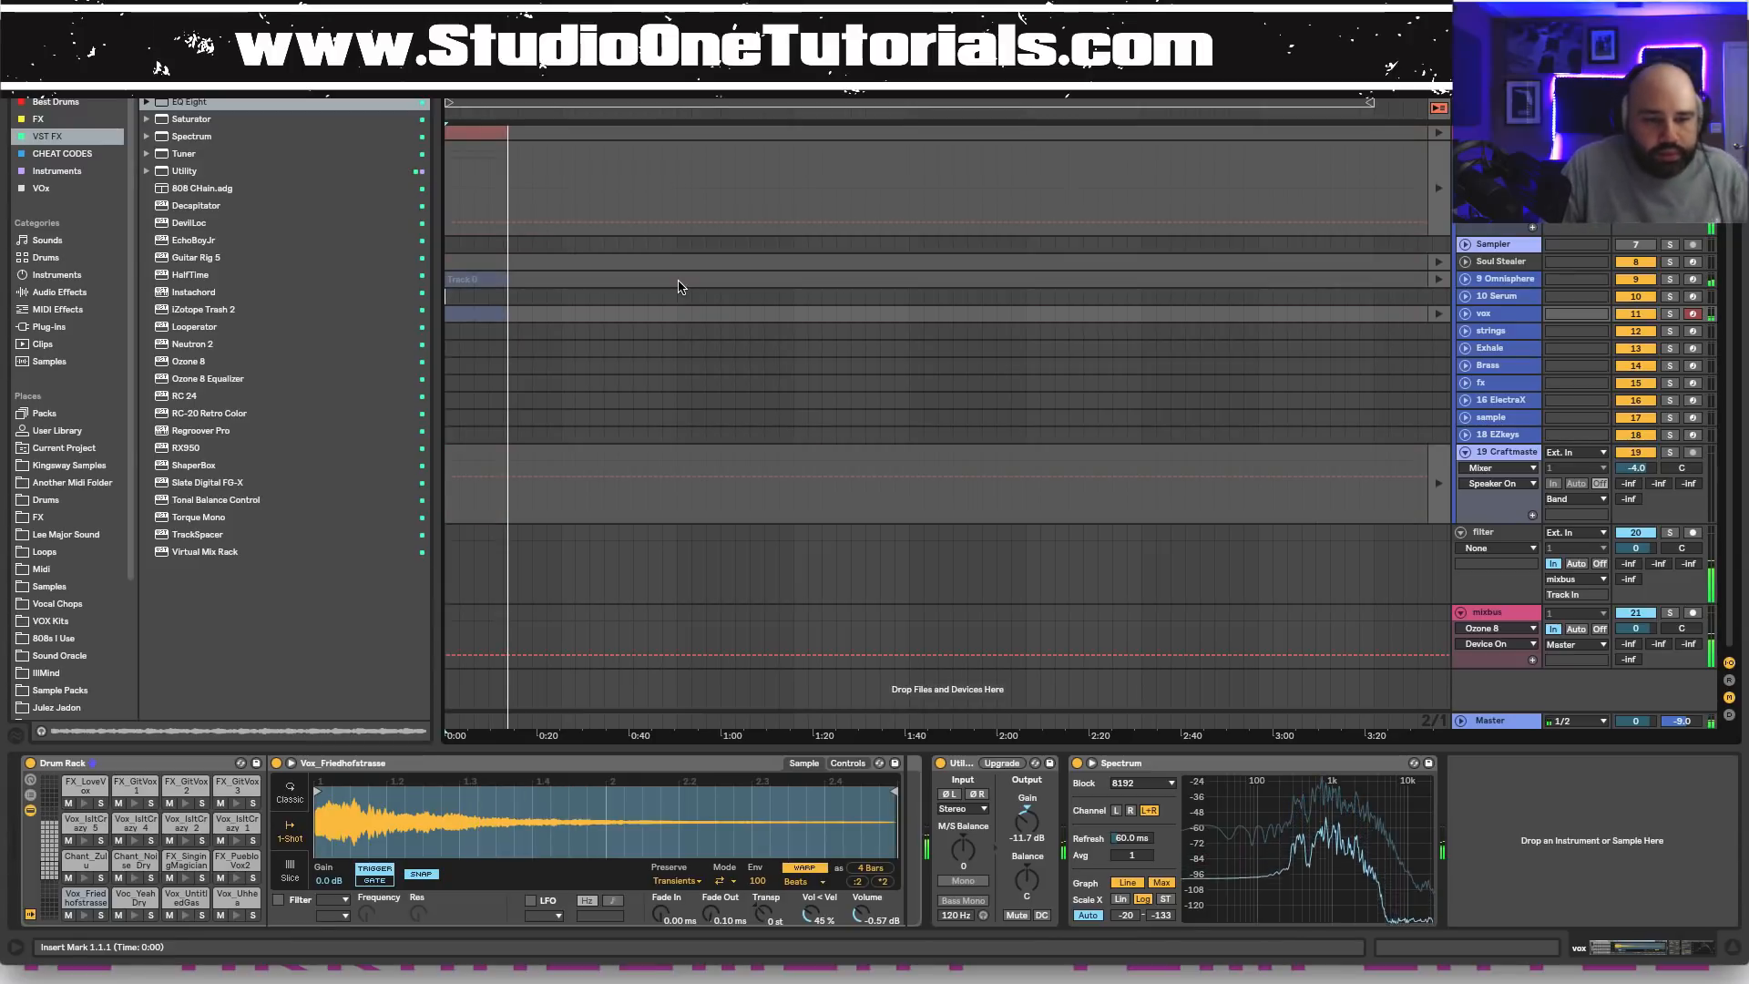
scroll(585, 351, up, 3)
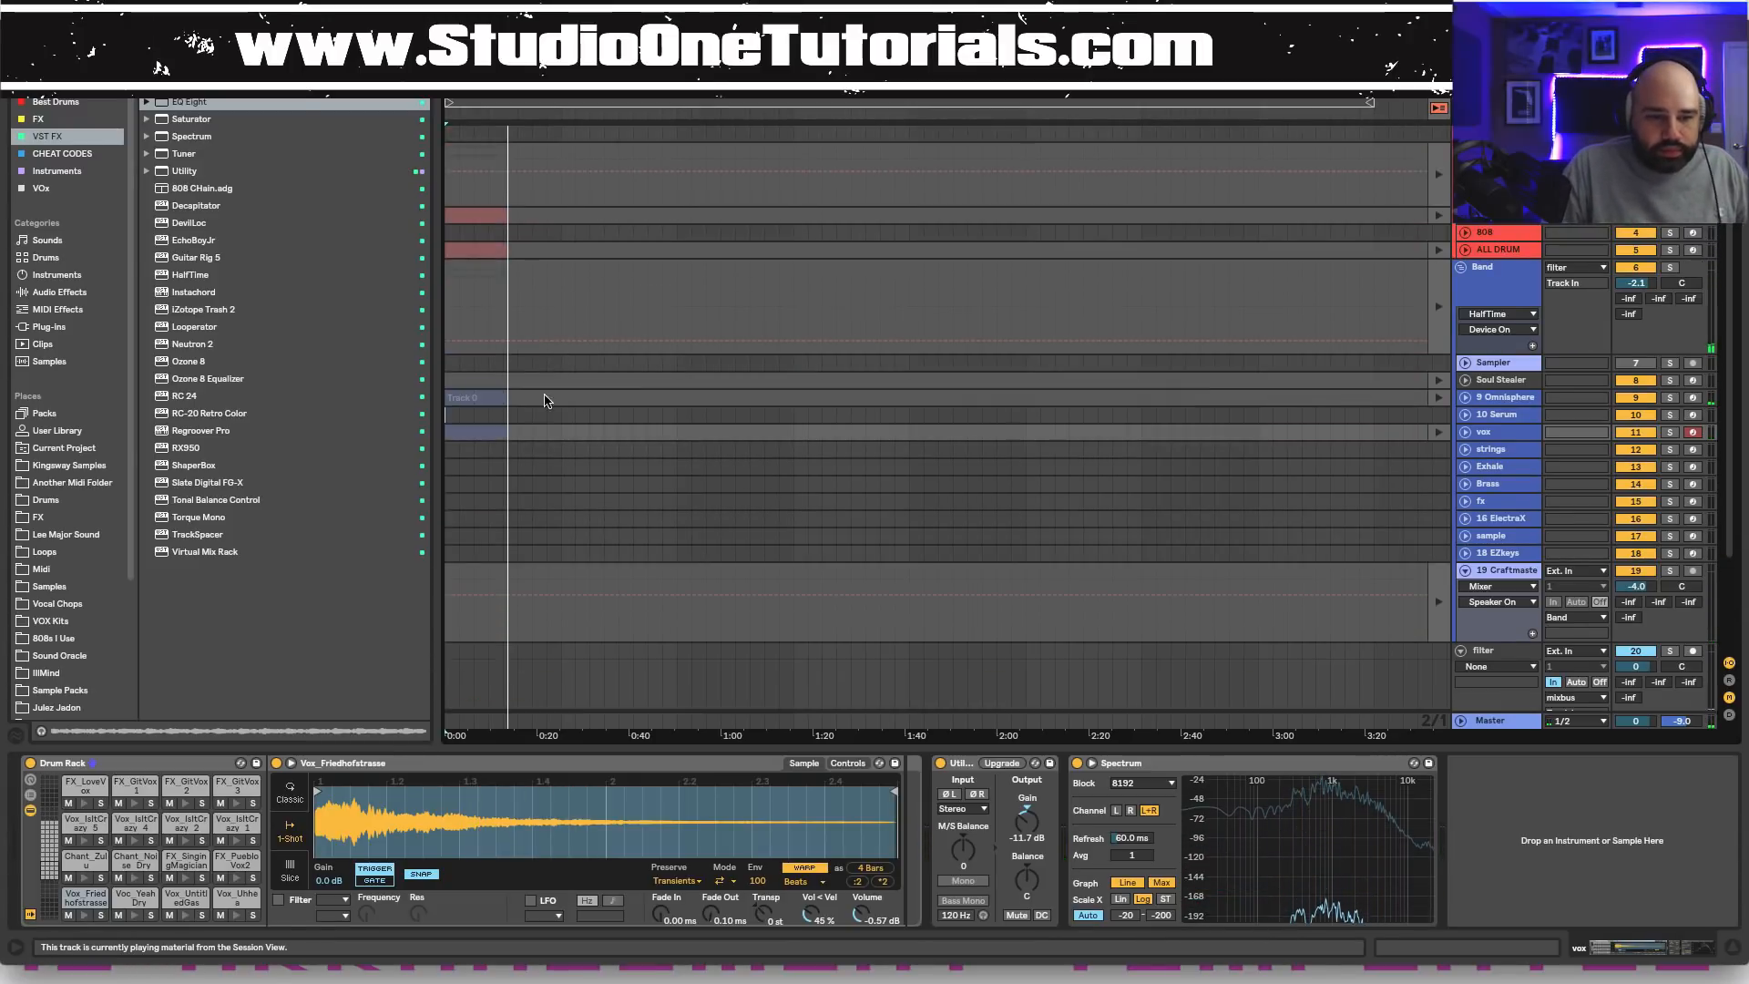
drag(560, 444, 500, 214)
key(Delete)
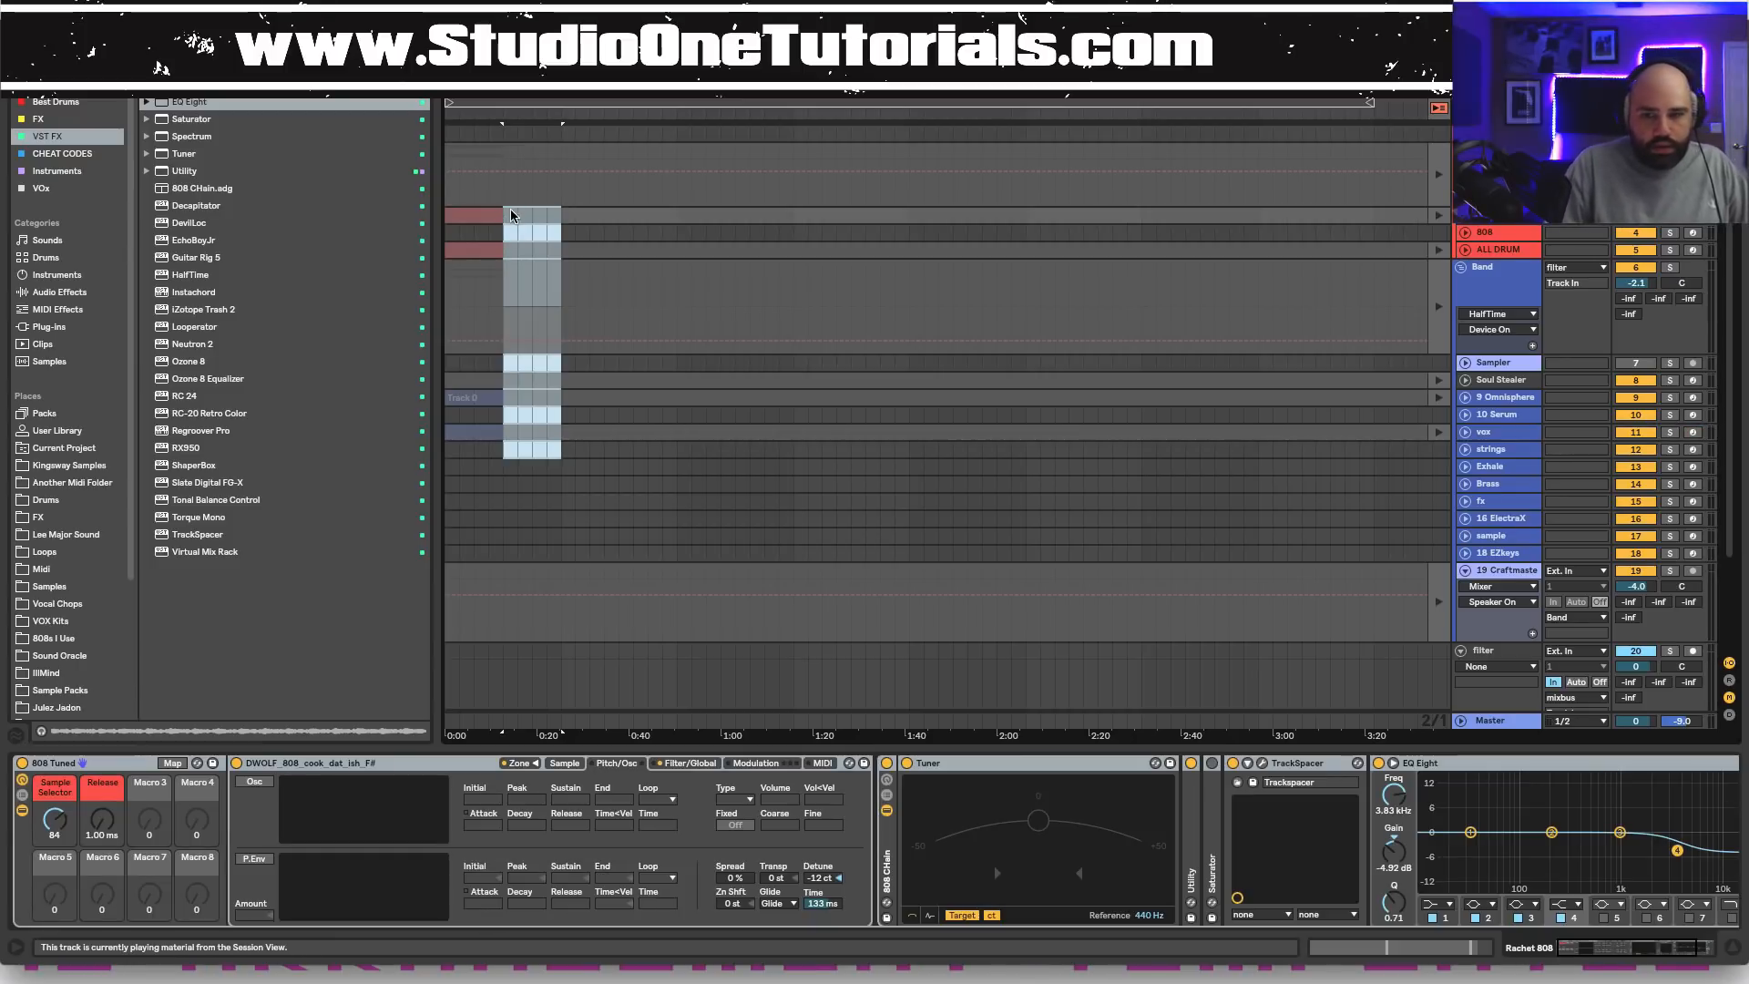
Duplicate the loops of the ALL DRUM and Rachet 808 arrangement clips so that each is 8 bars long.
double_click(469, 254)
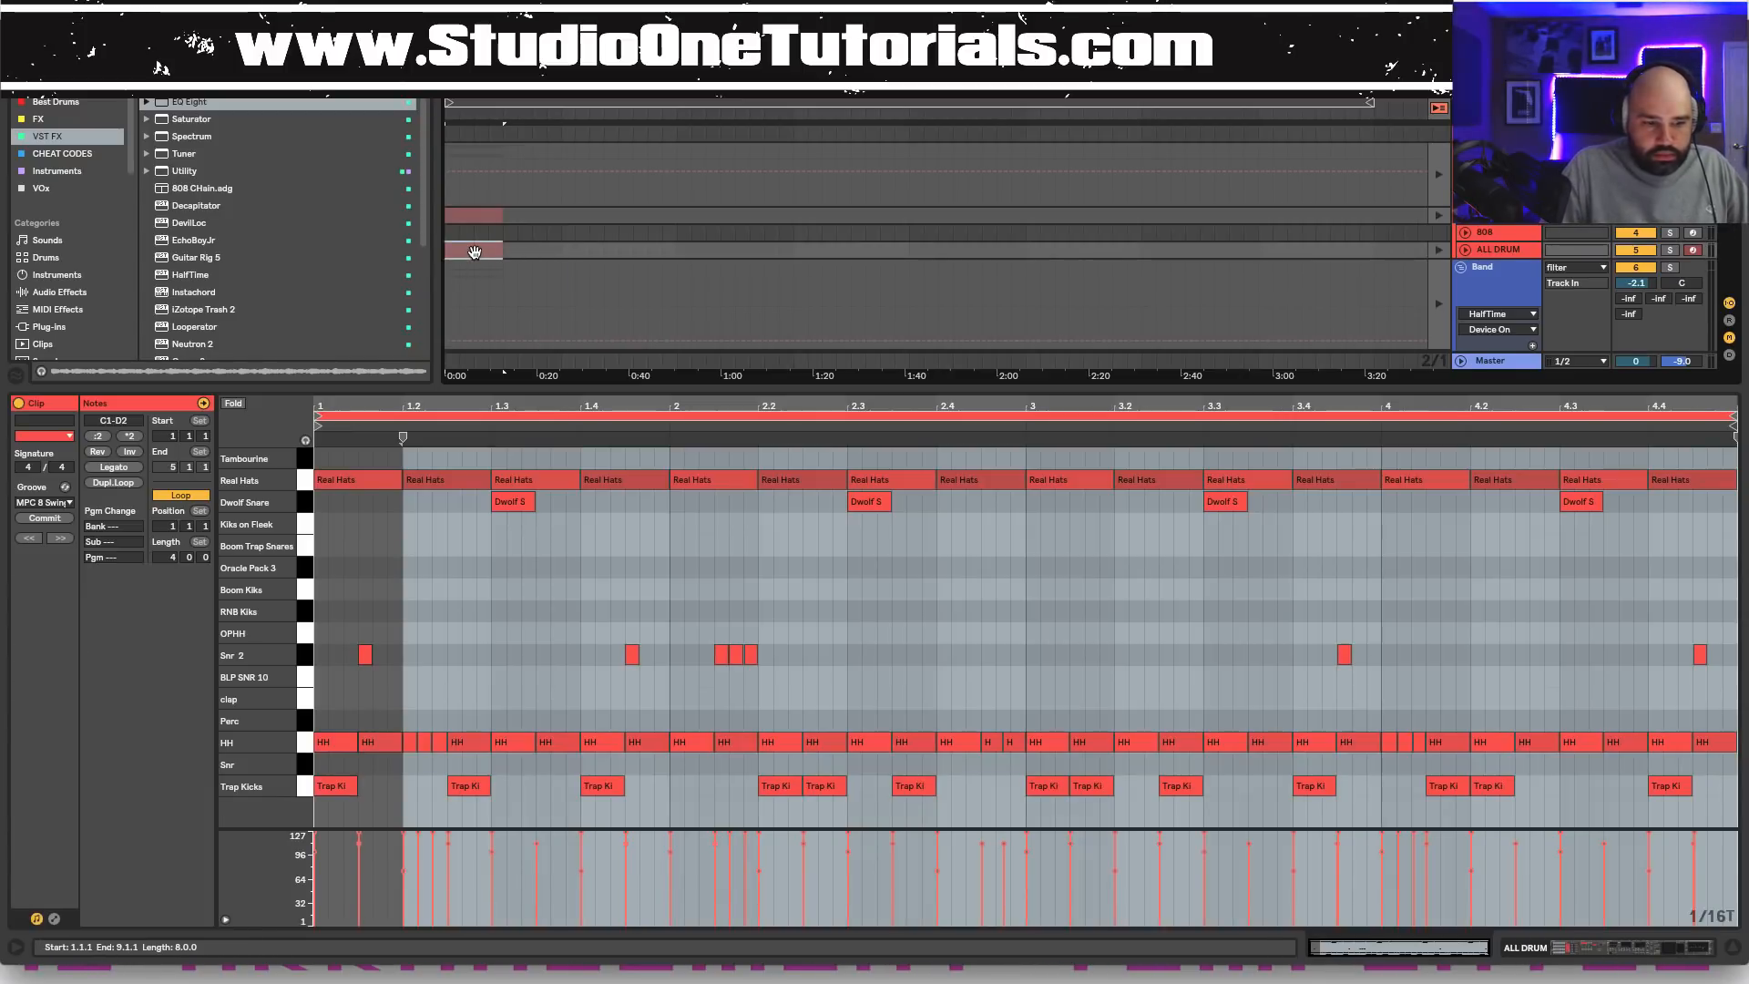
click(126, 488)
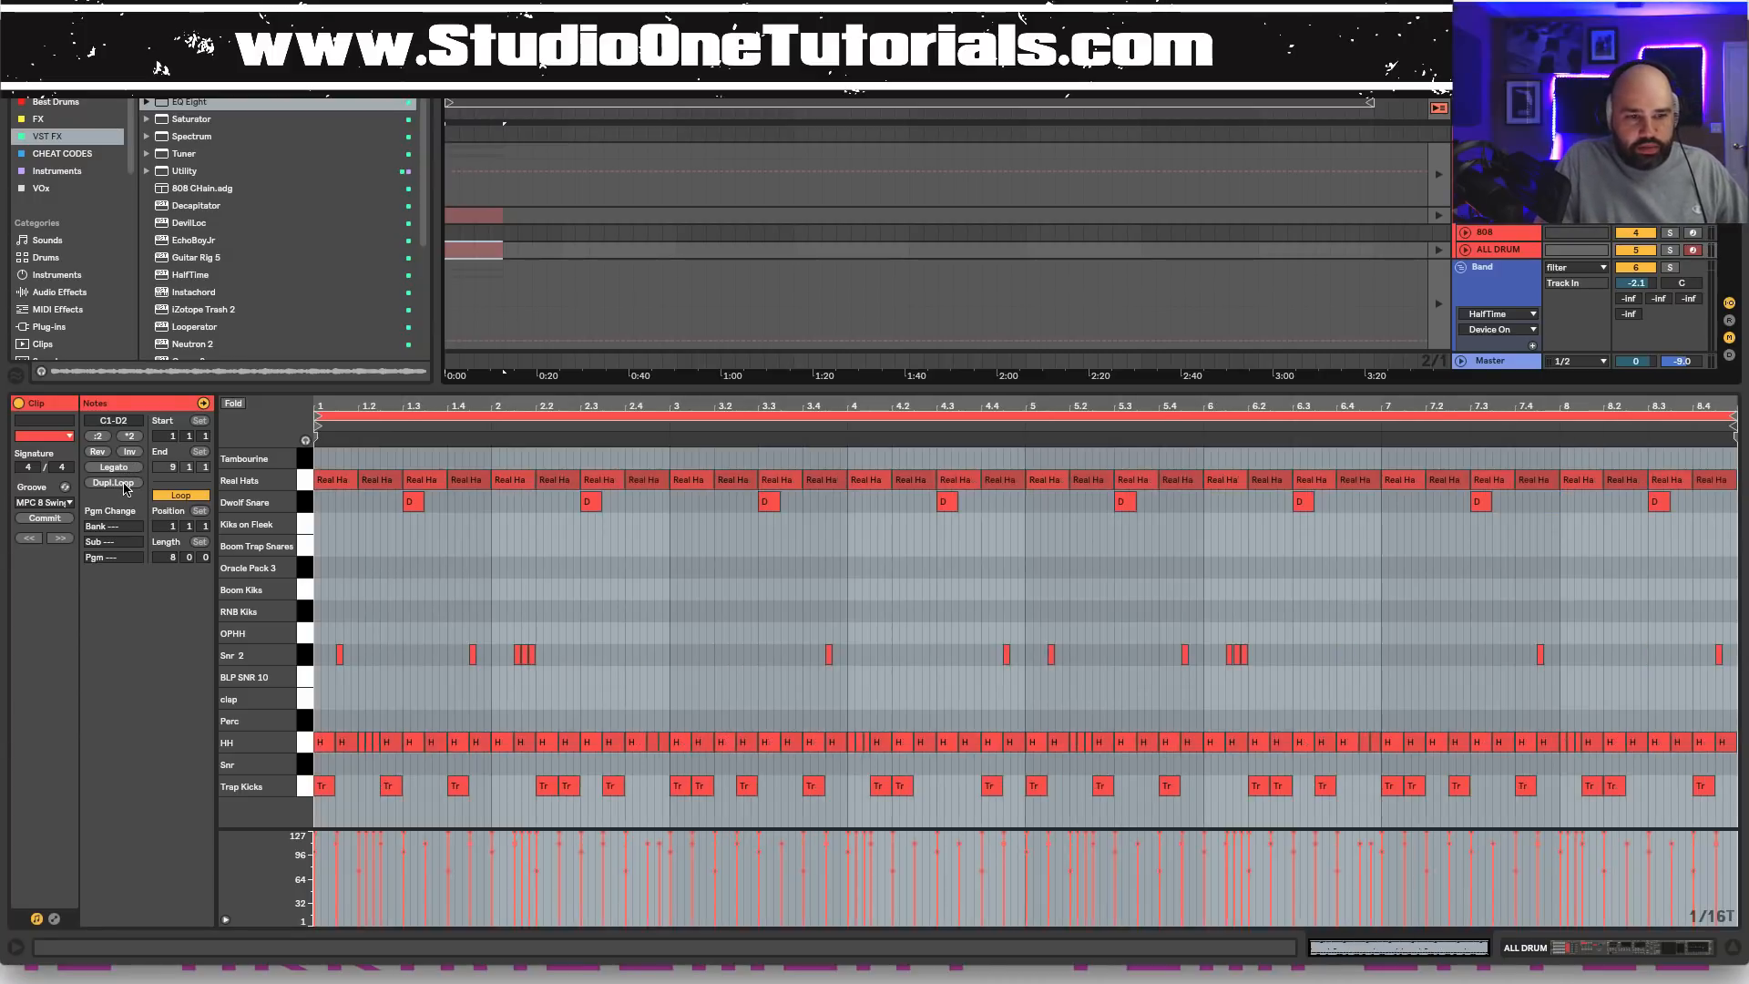
key(Up)
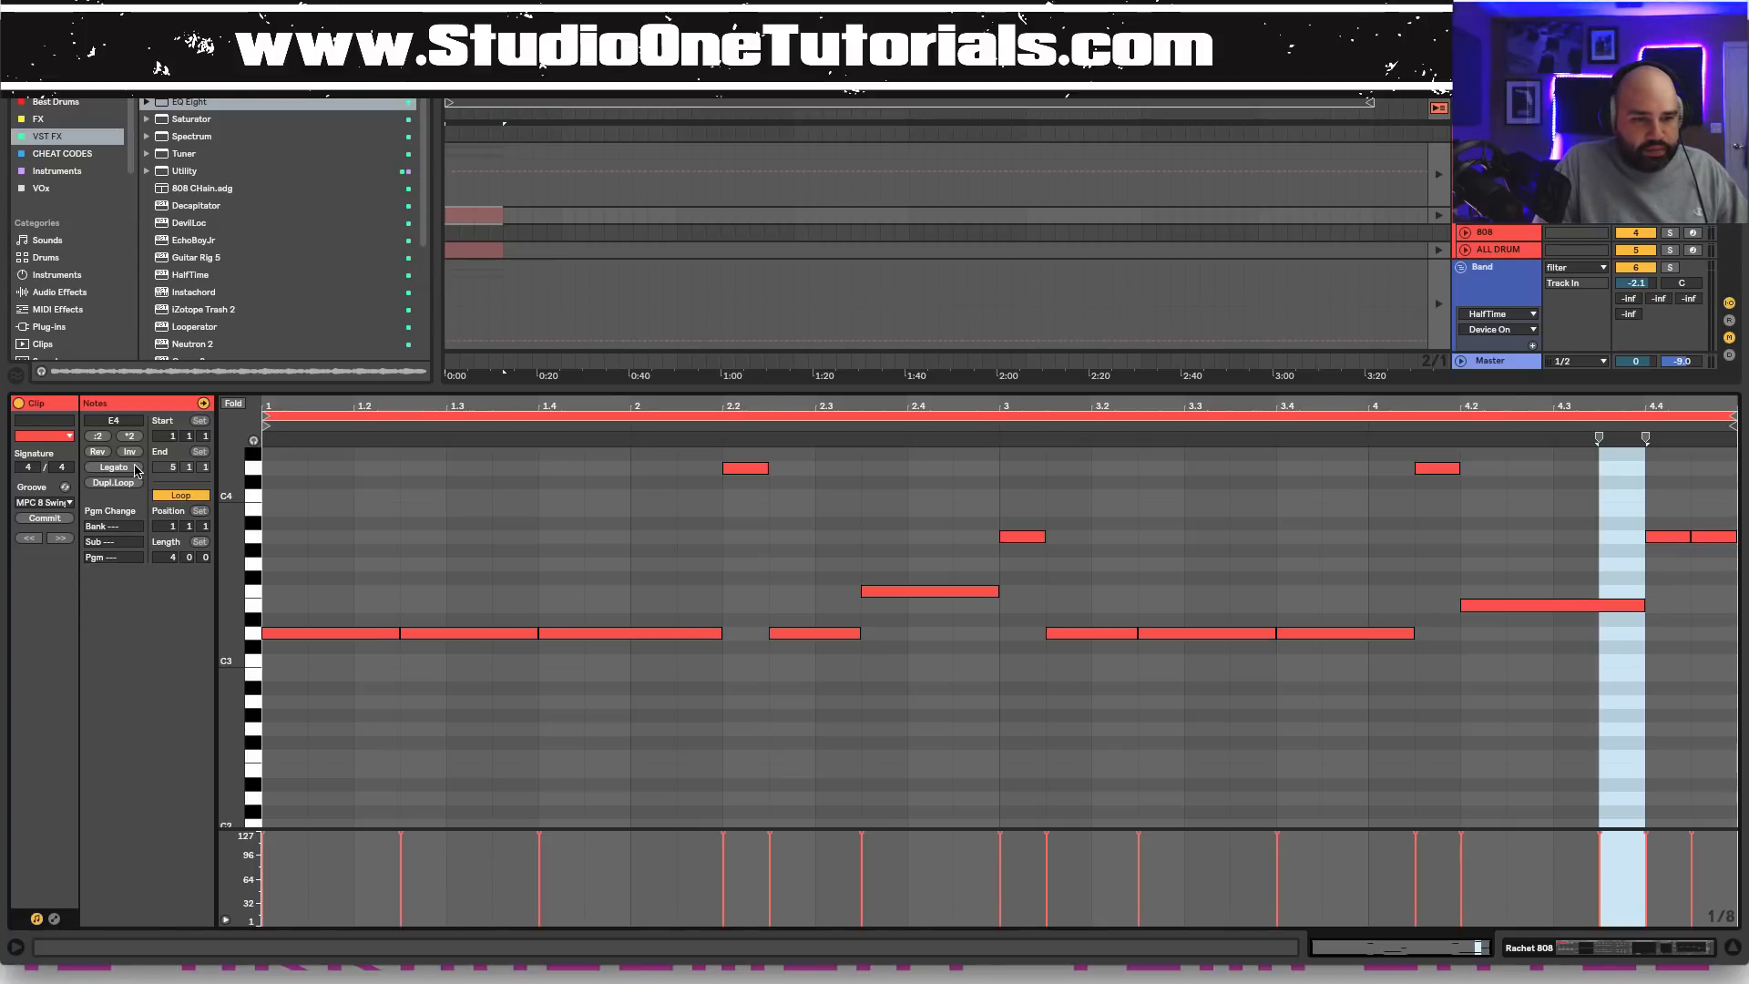
click(134, 467)
key(ctrl+z)
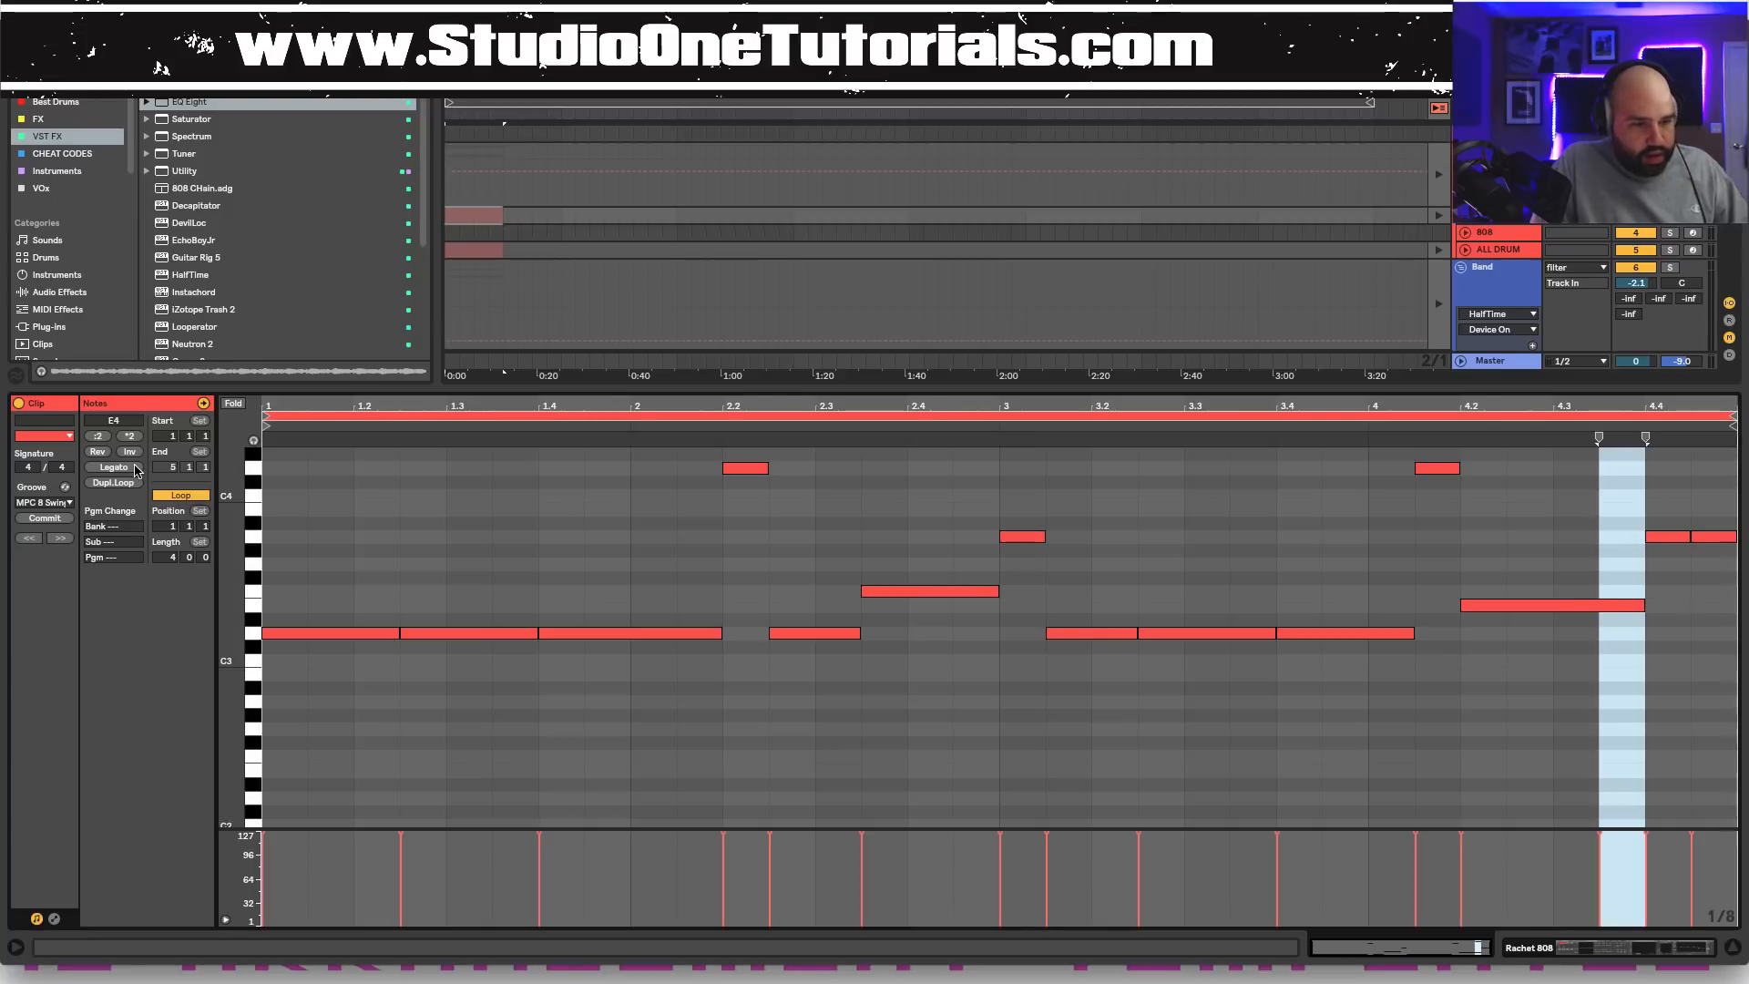
click(125, 485)
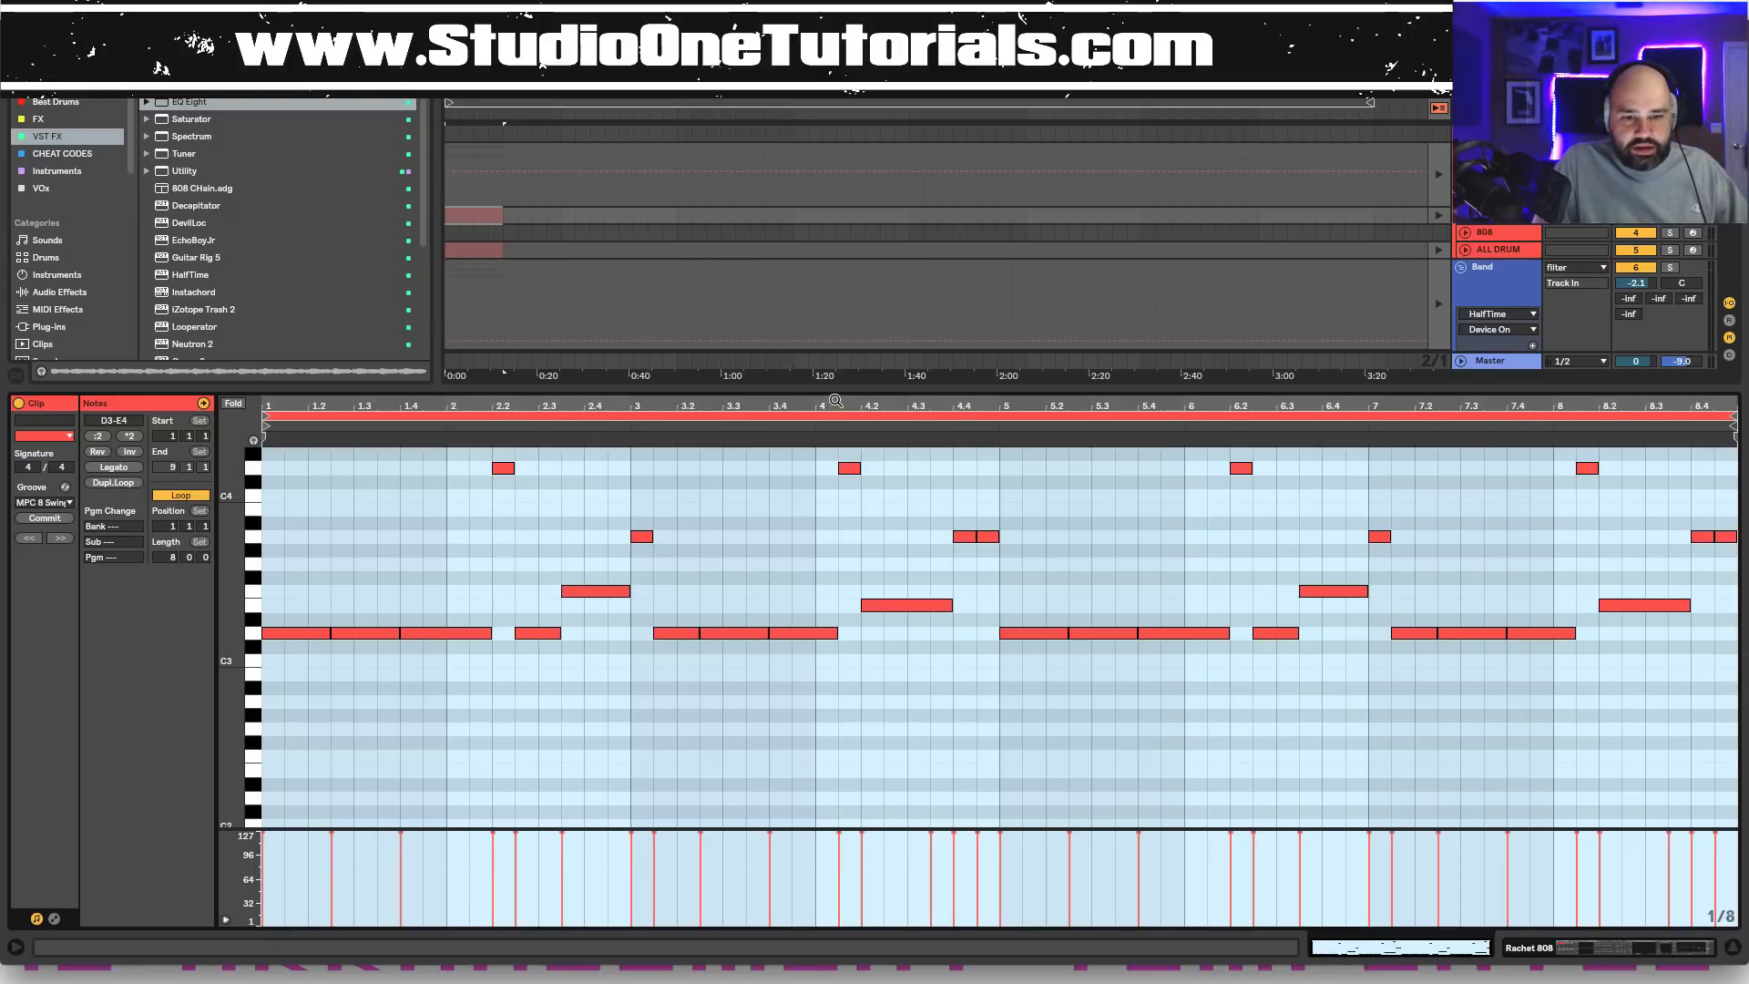
Duplicate the loop of the 9 Omnisphere arrangement clip and check the vox clip's loop settings.
drag(836, 389, 850, 592)
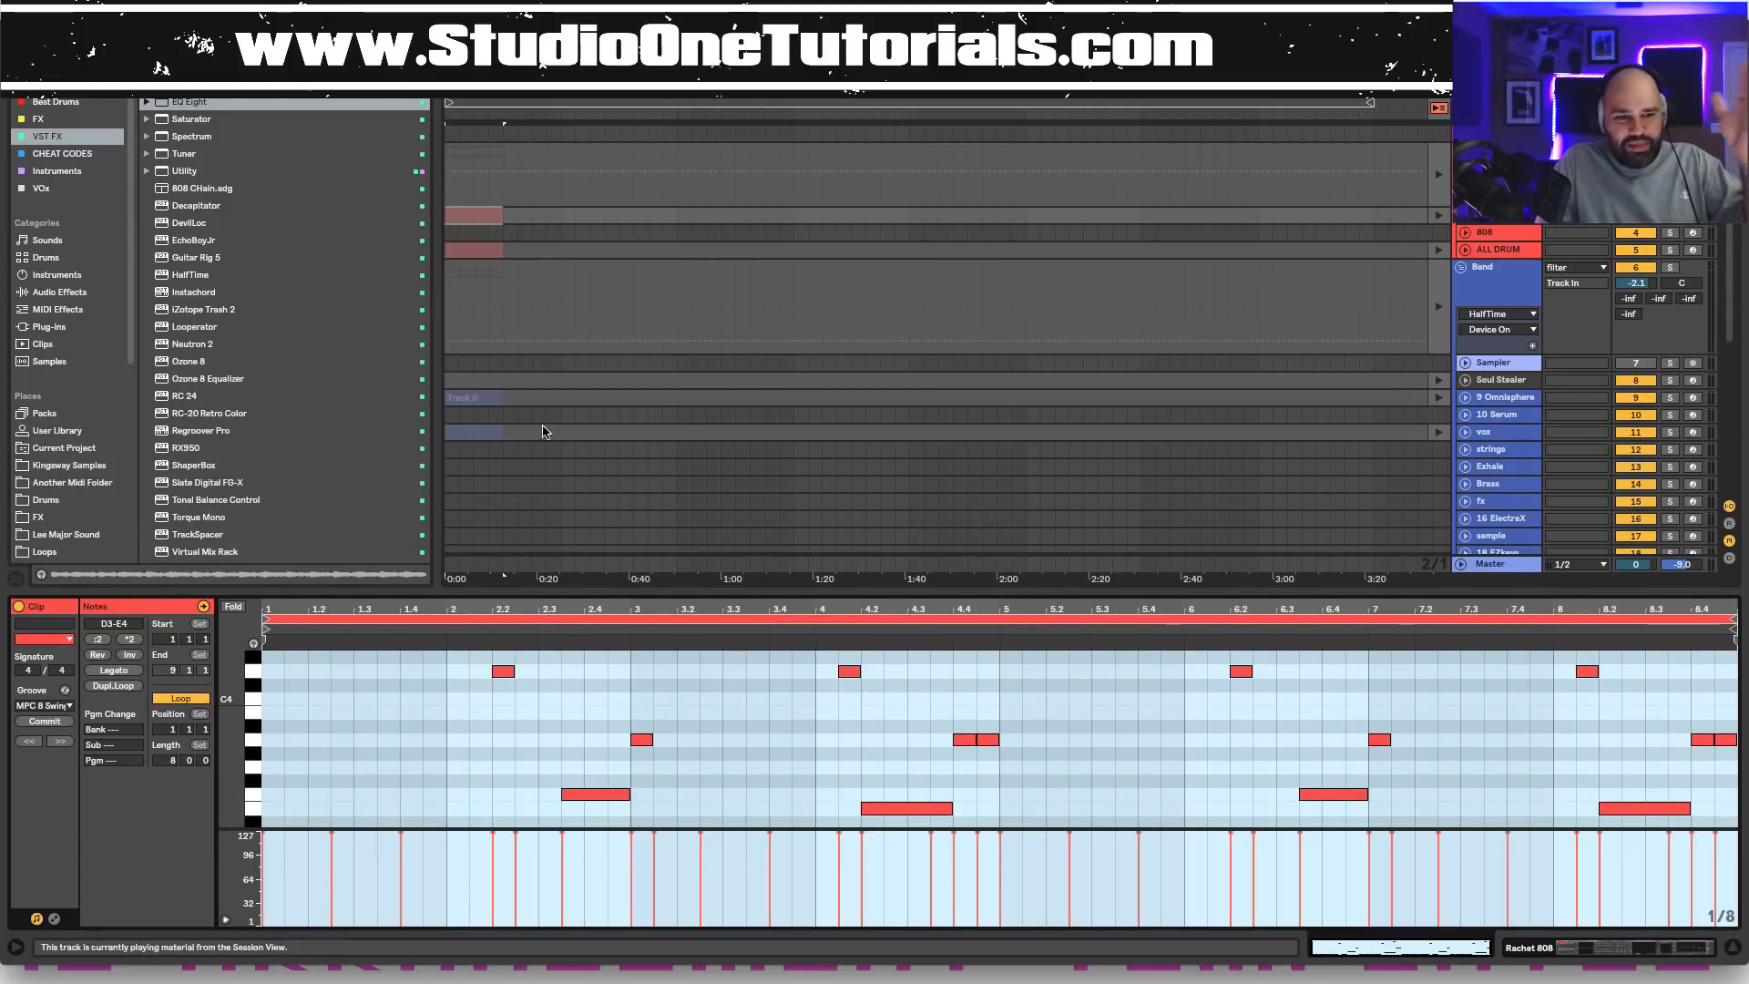
click(466, 399)
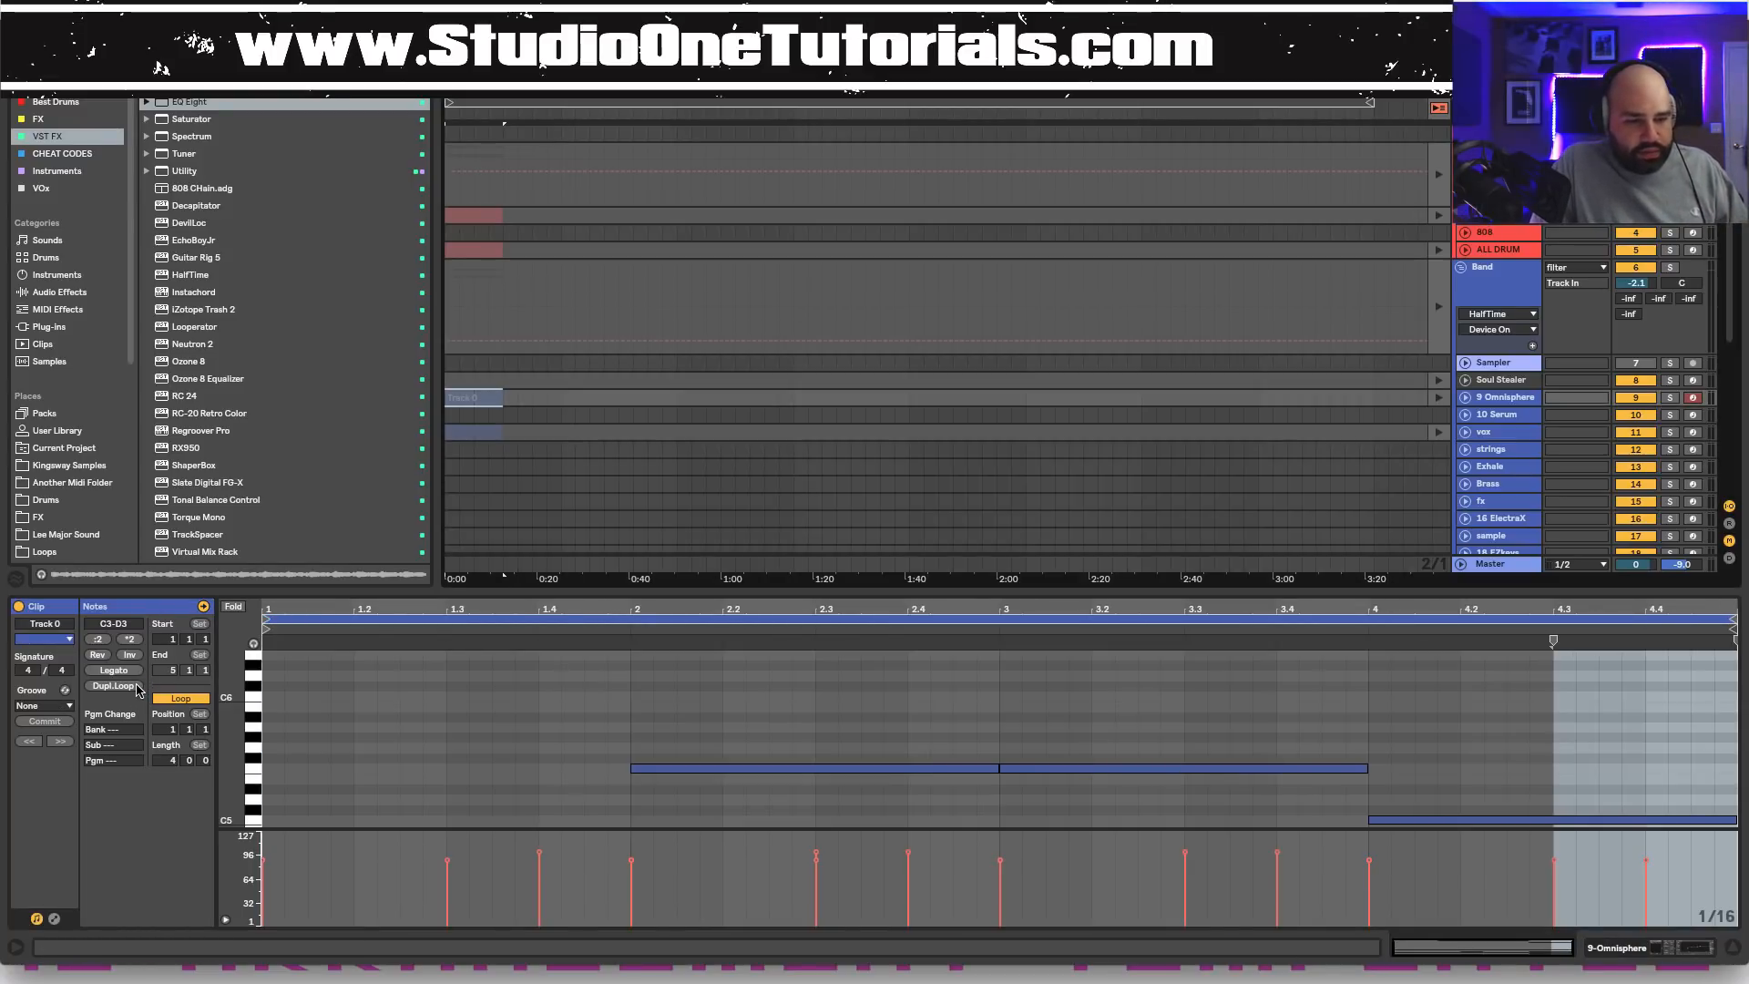
click(137, 690)
click(470, 432)
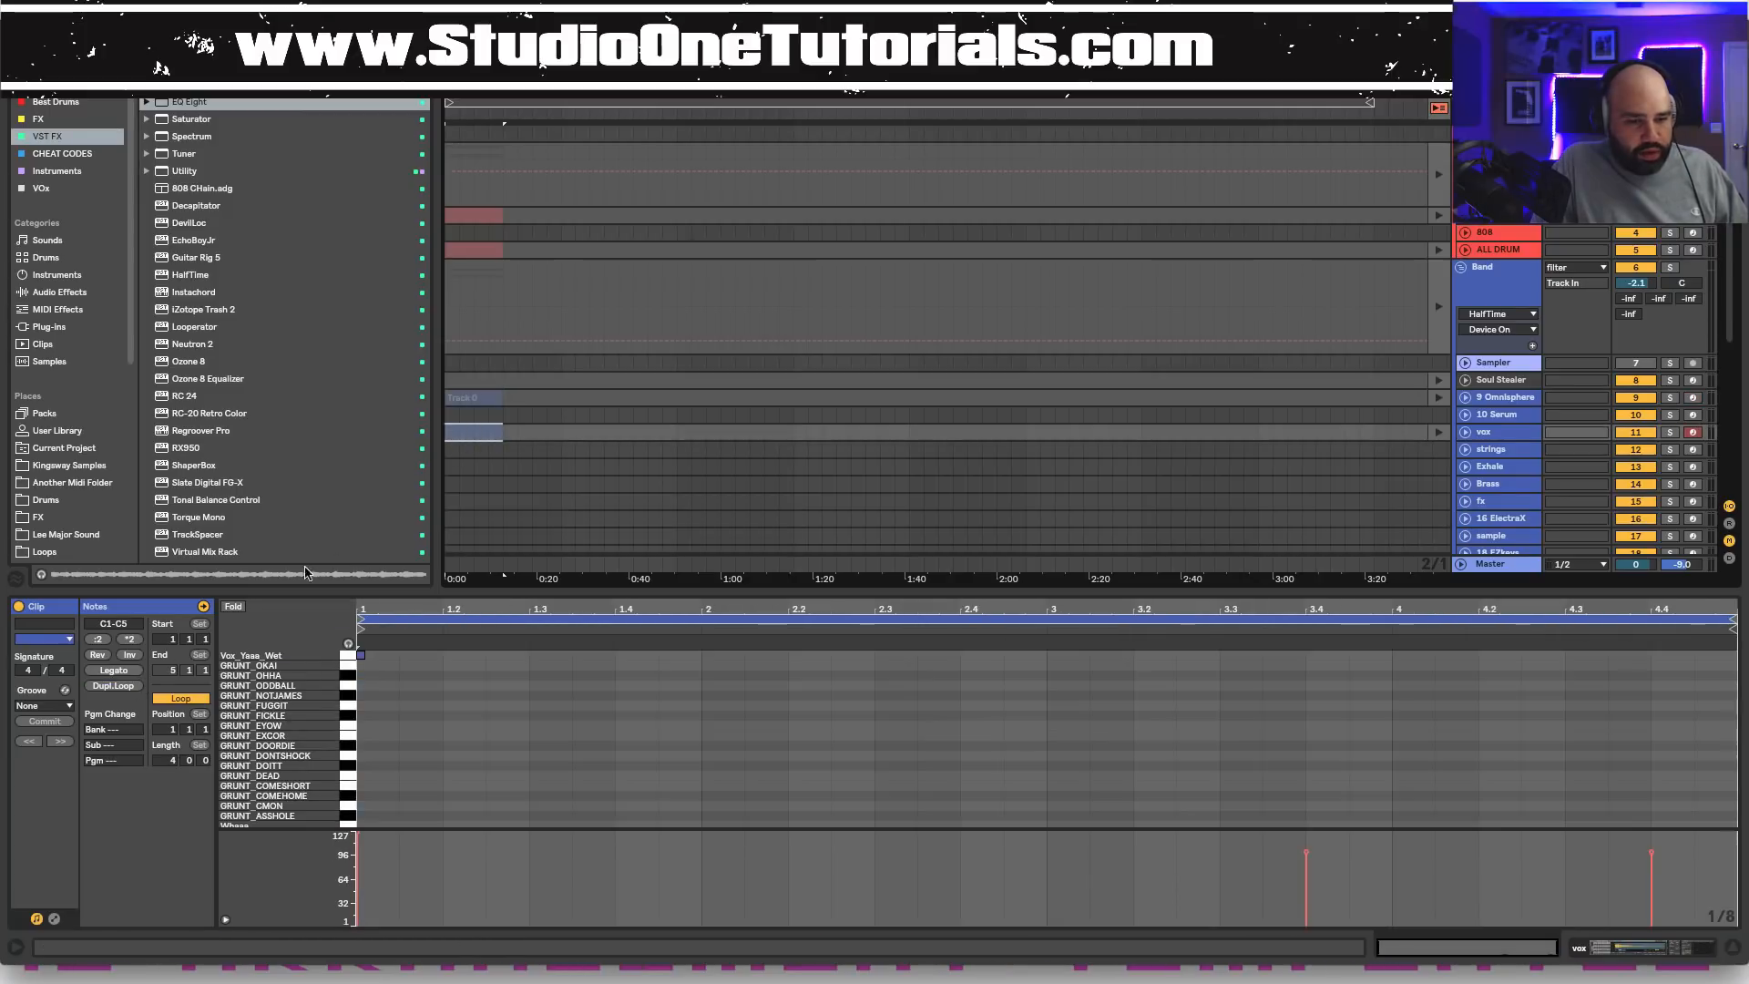
click(706, 432)
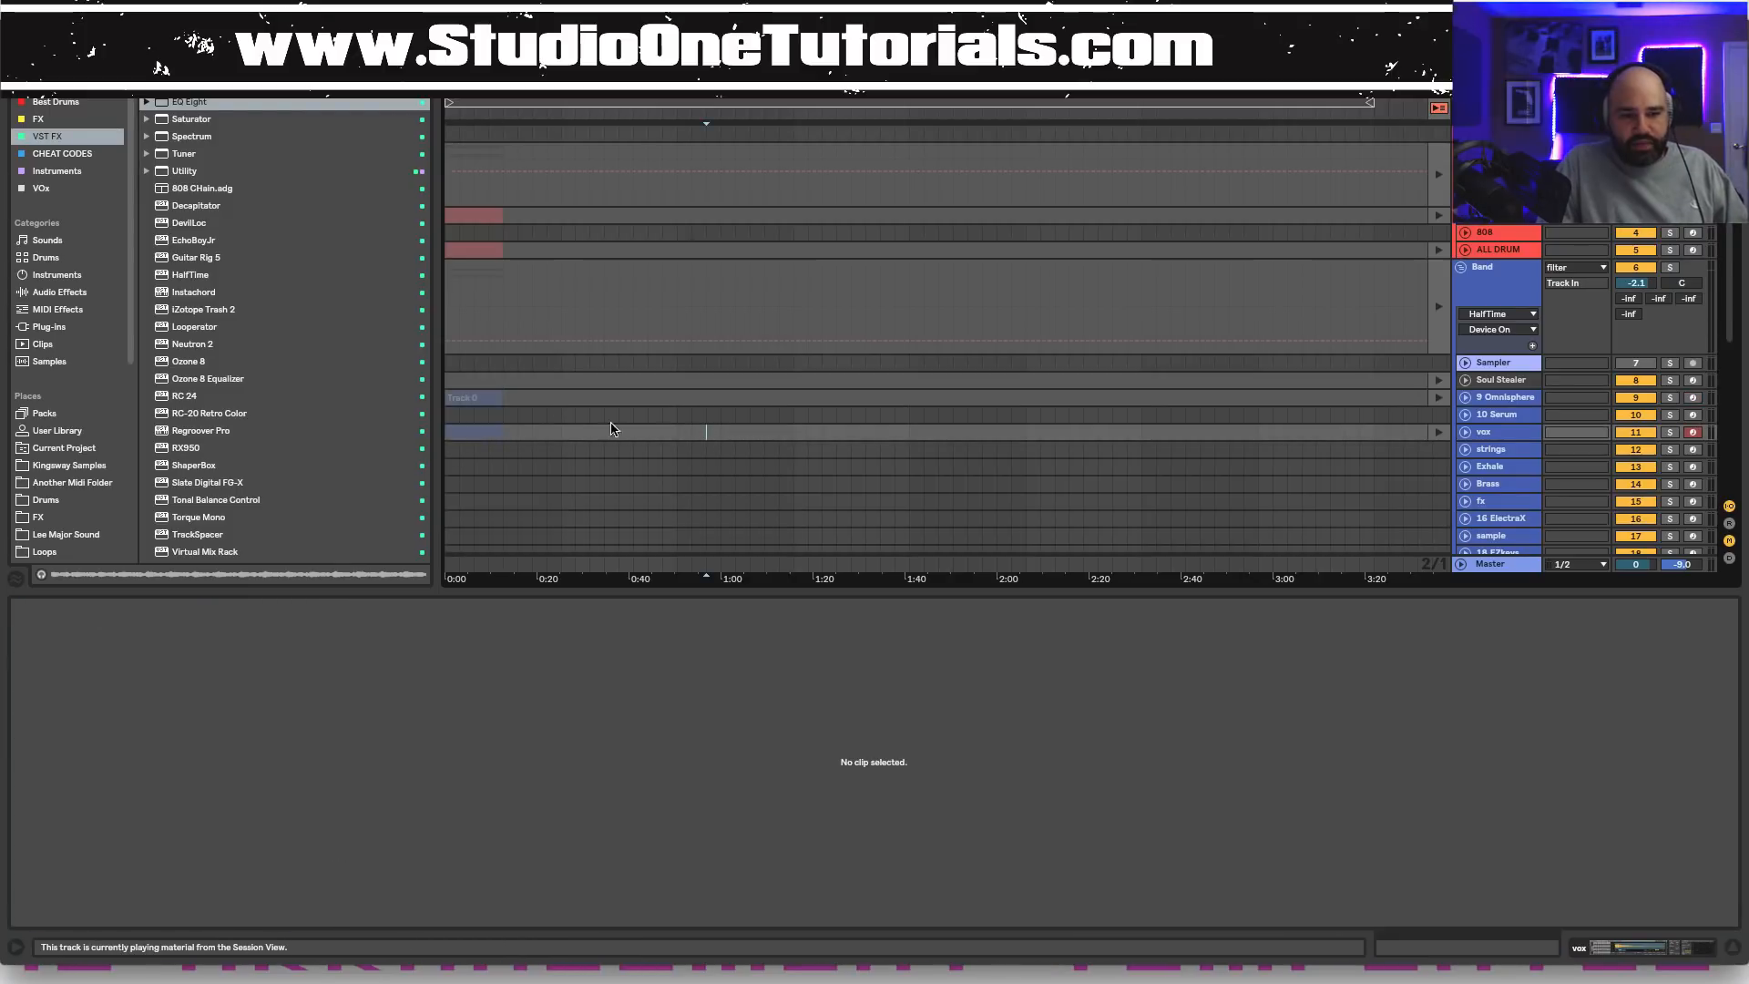
Repeat the first 8-bar section of the Rachet 808 through vox tracks up to bar 89 and end the arrangement loop there.
drag(522, 438, 447, 208)
click(675, 418)
drag(506, 454, 401, 221)
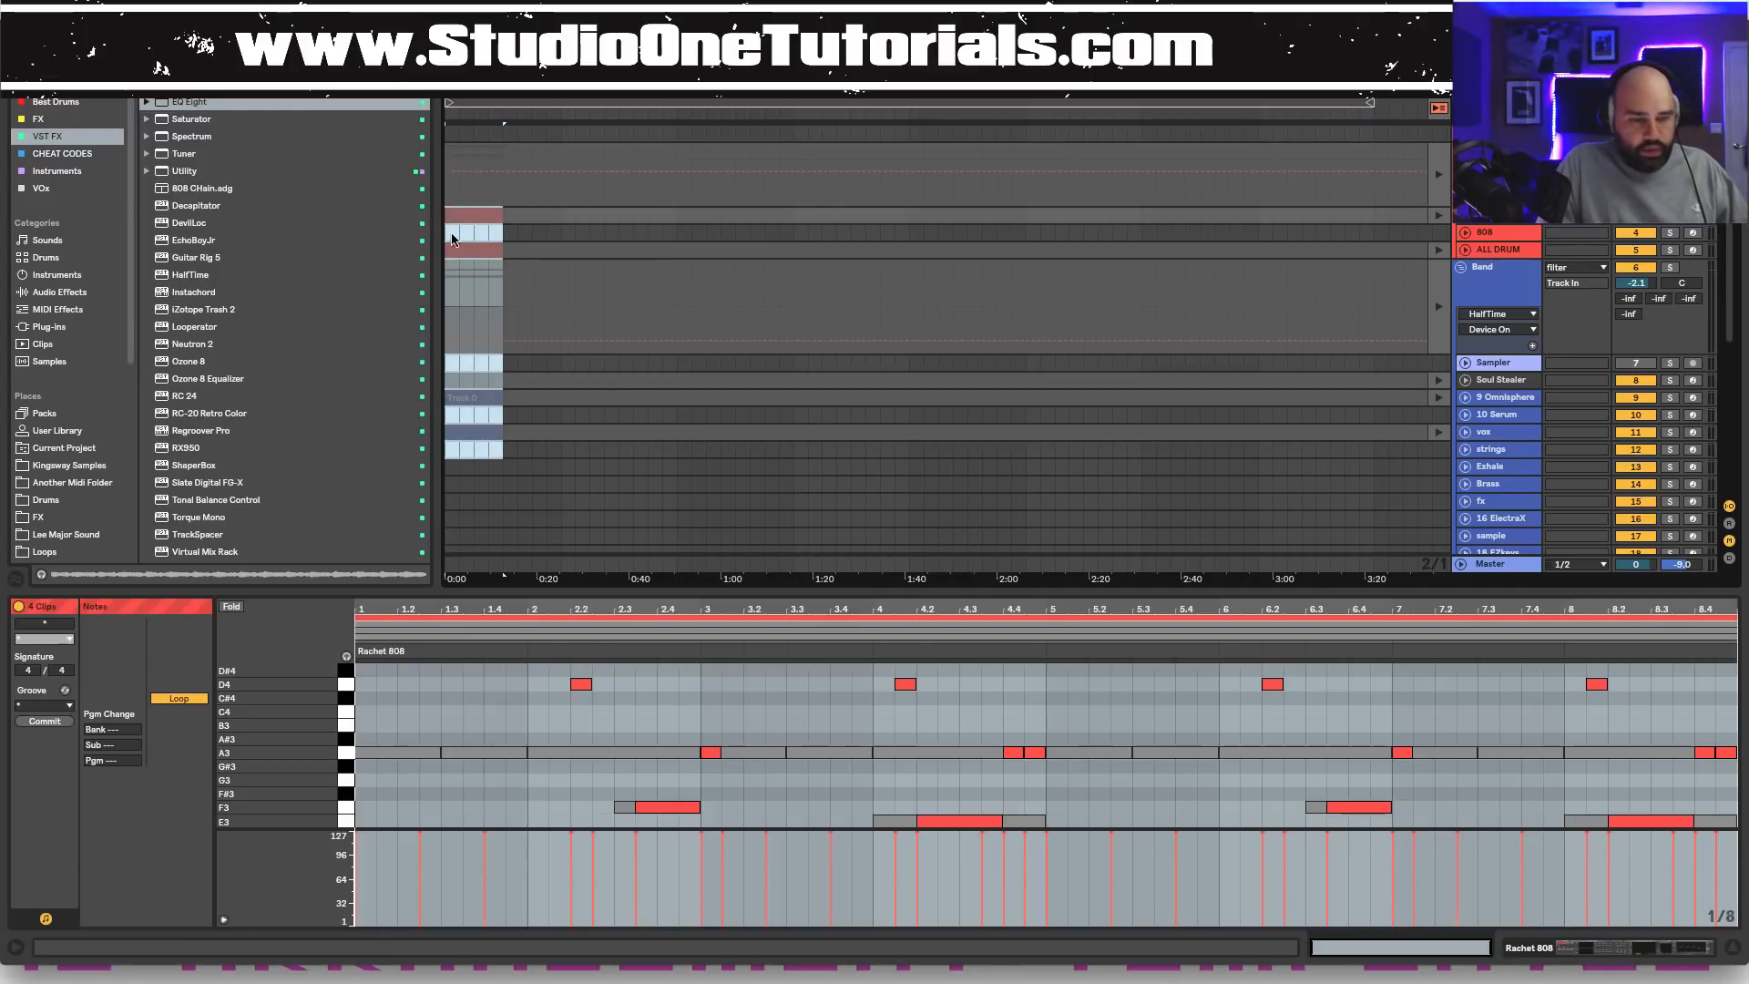
key(ctrl+d)
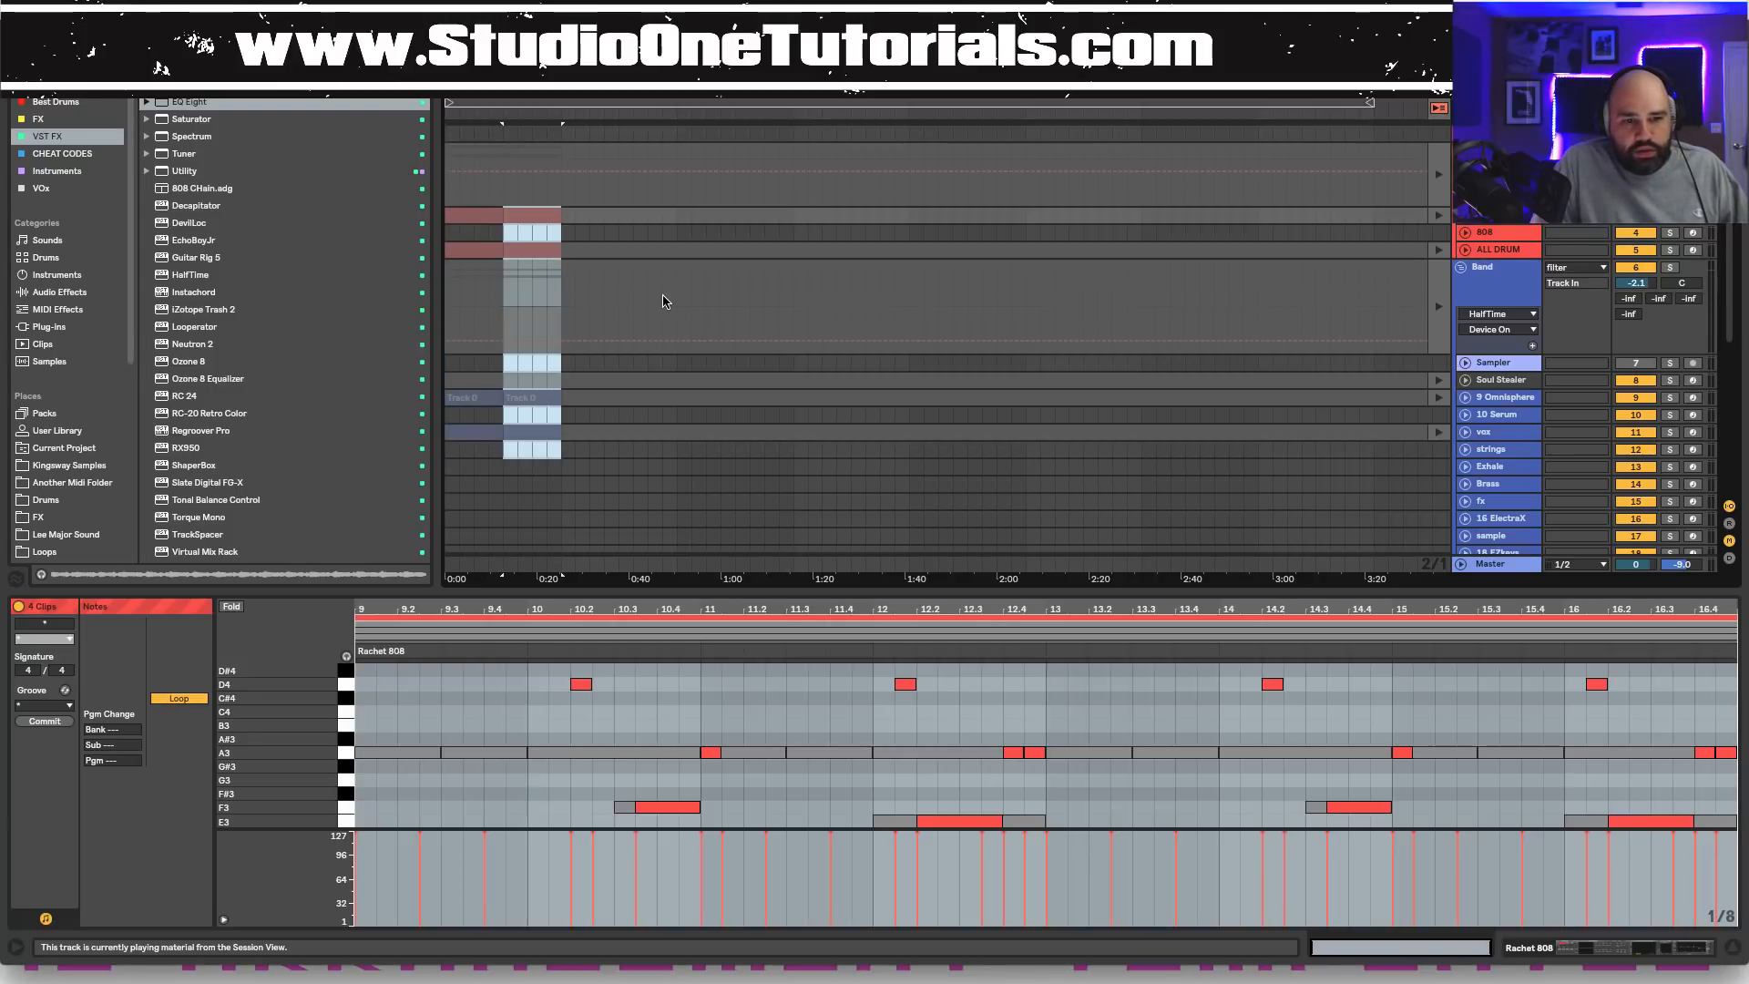
key(ctrl+d)
key(ctrl+d)
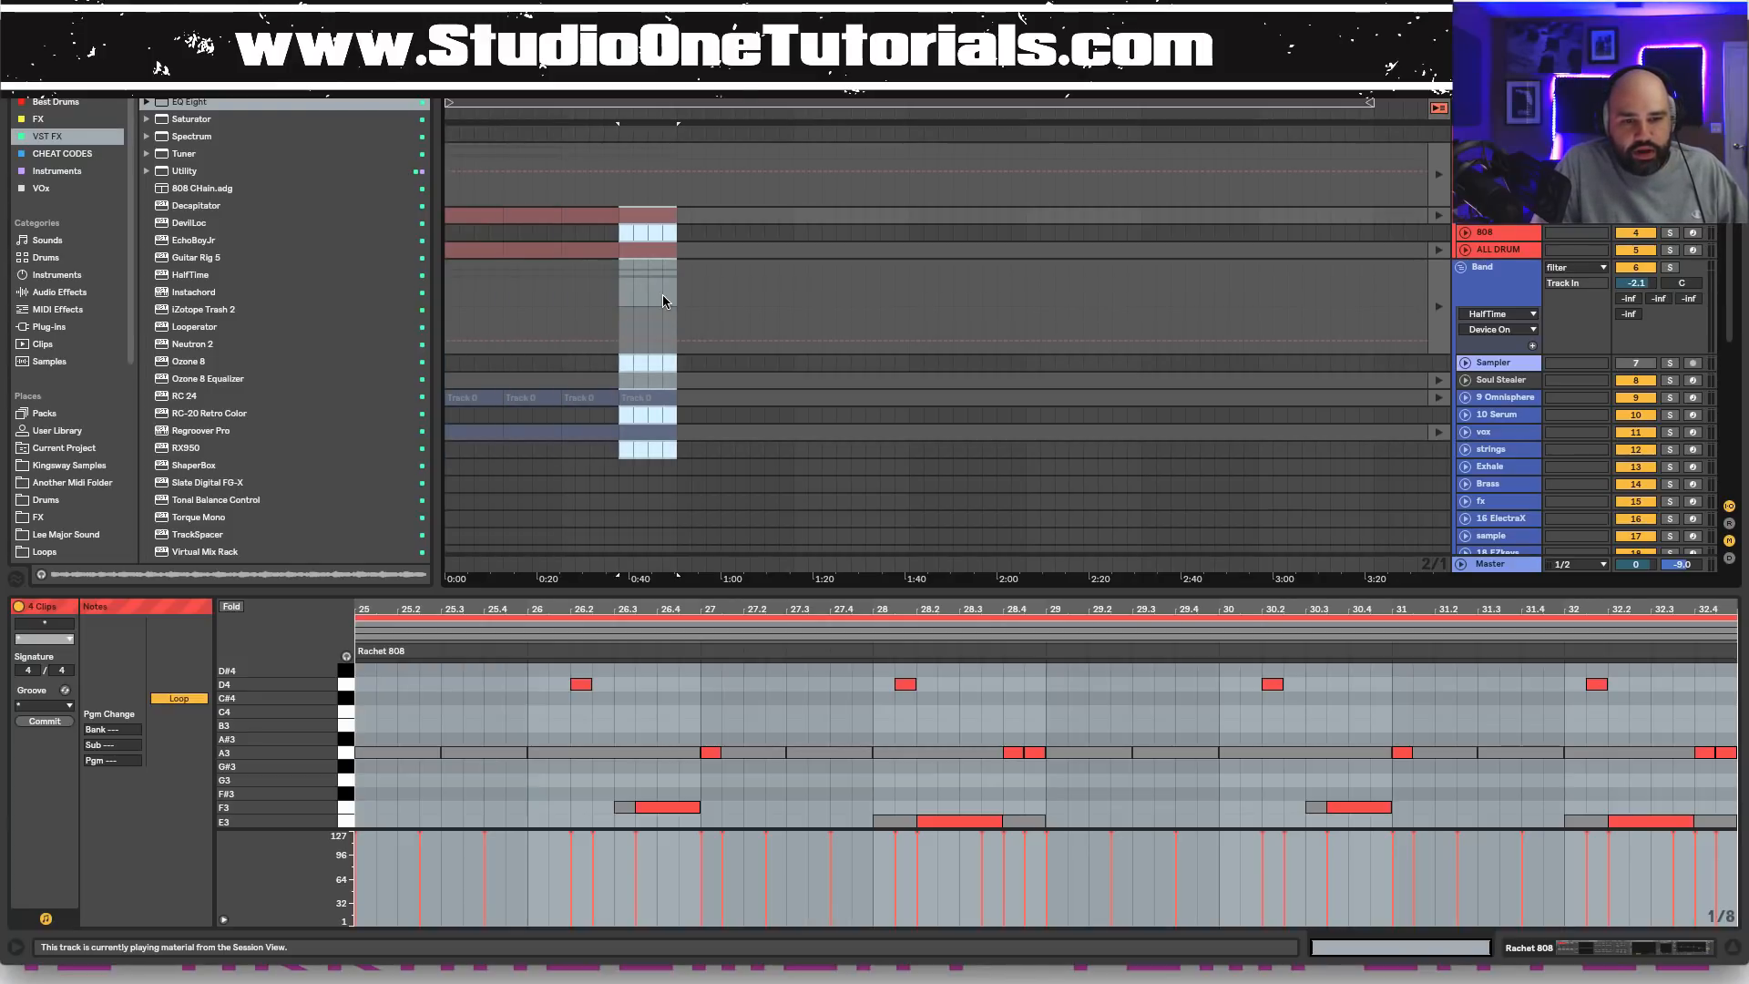
key(ctrl+d)
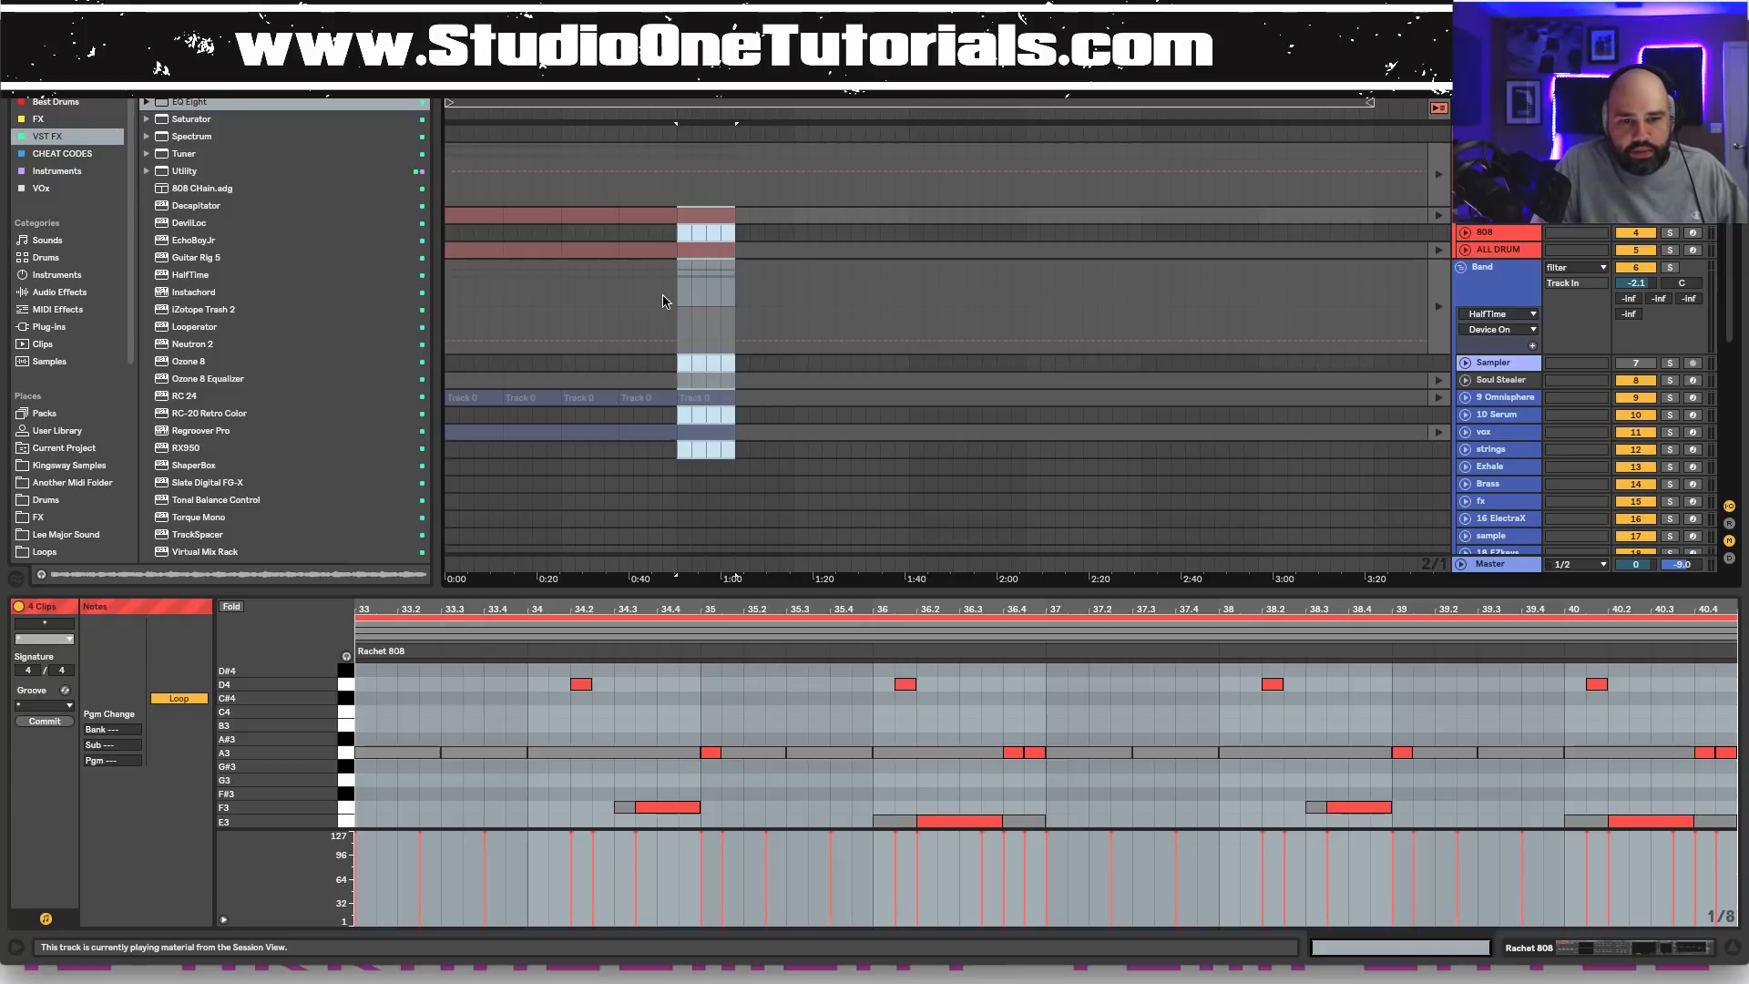
key(ctrl+d)
key(ctrl+d)
key(ctrl+d)
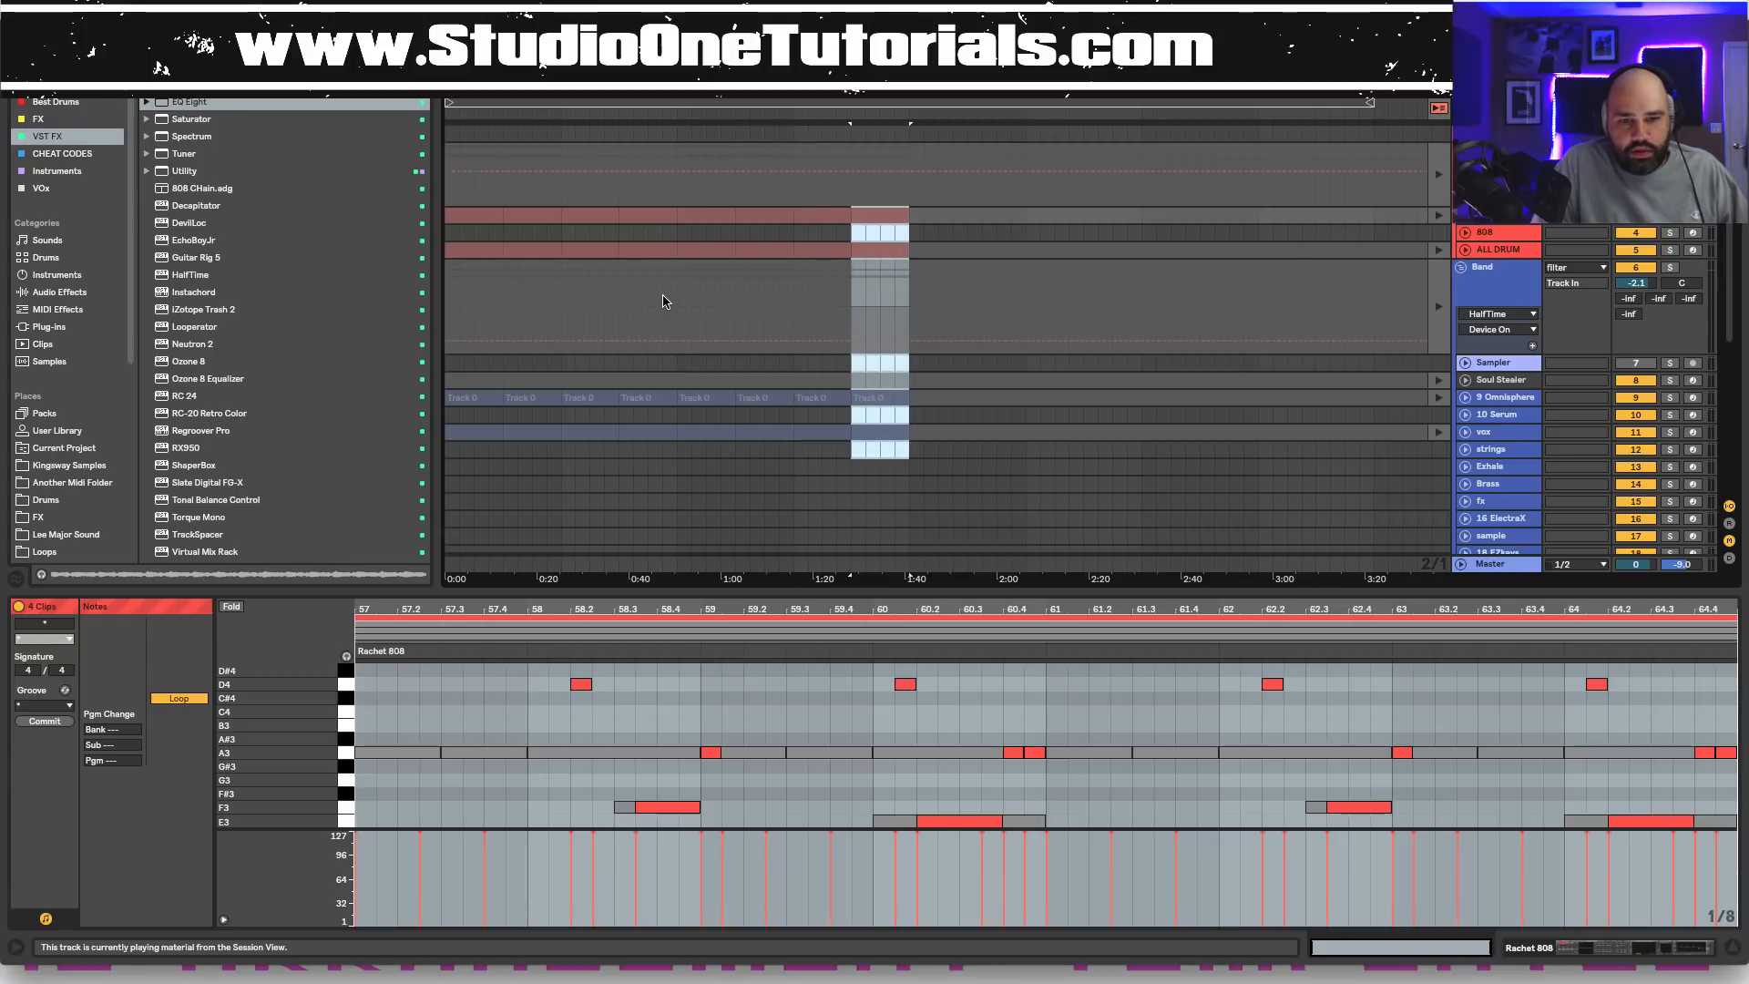
key(ctrl+d)
key(ctrl+d)
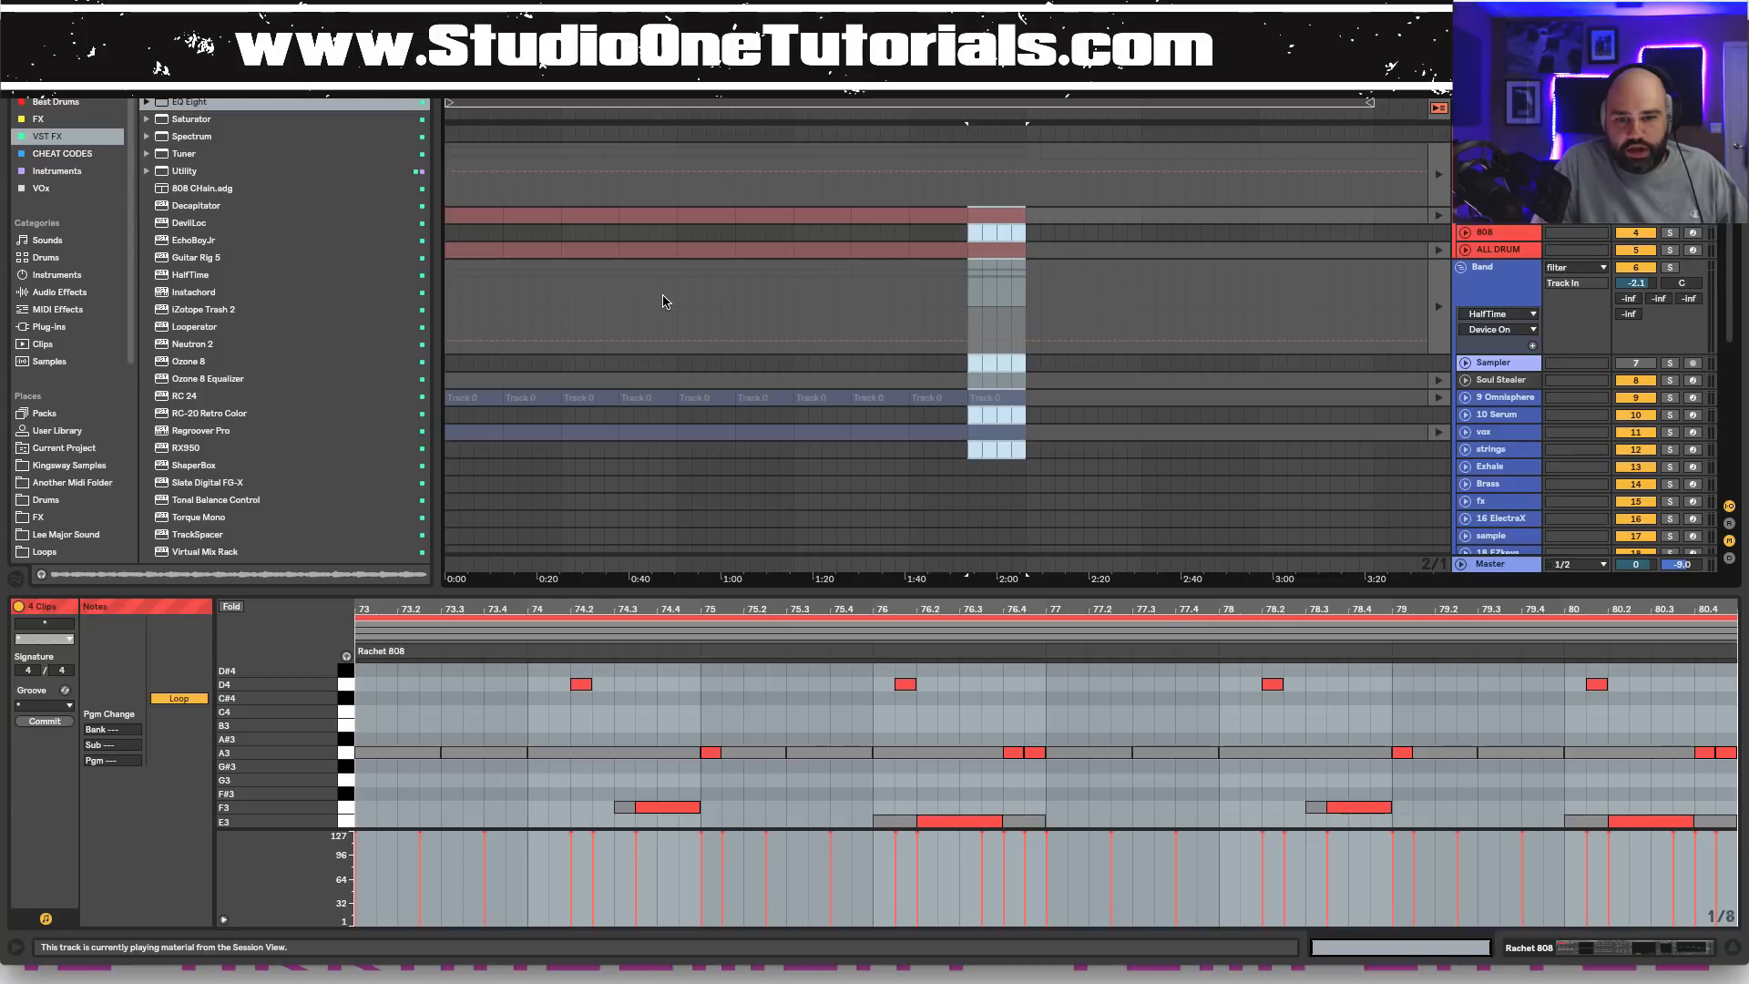
key(ctrl+d)
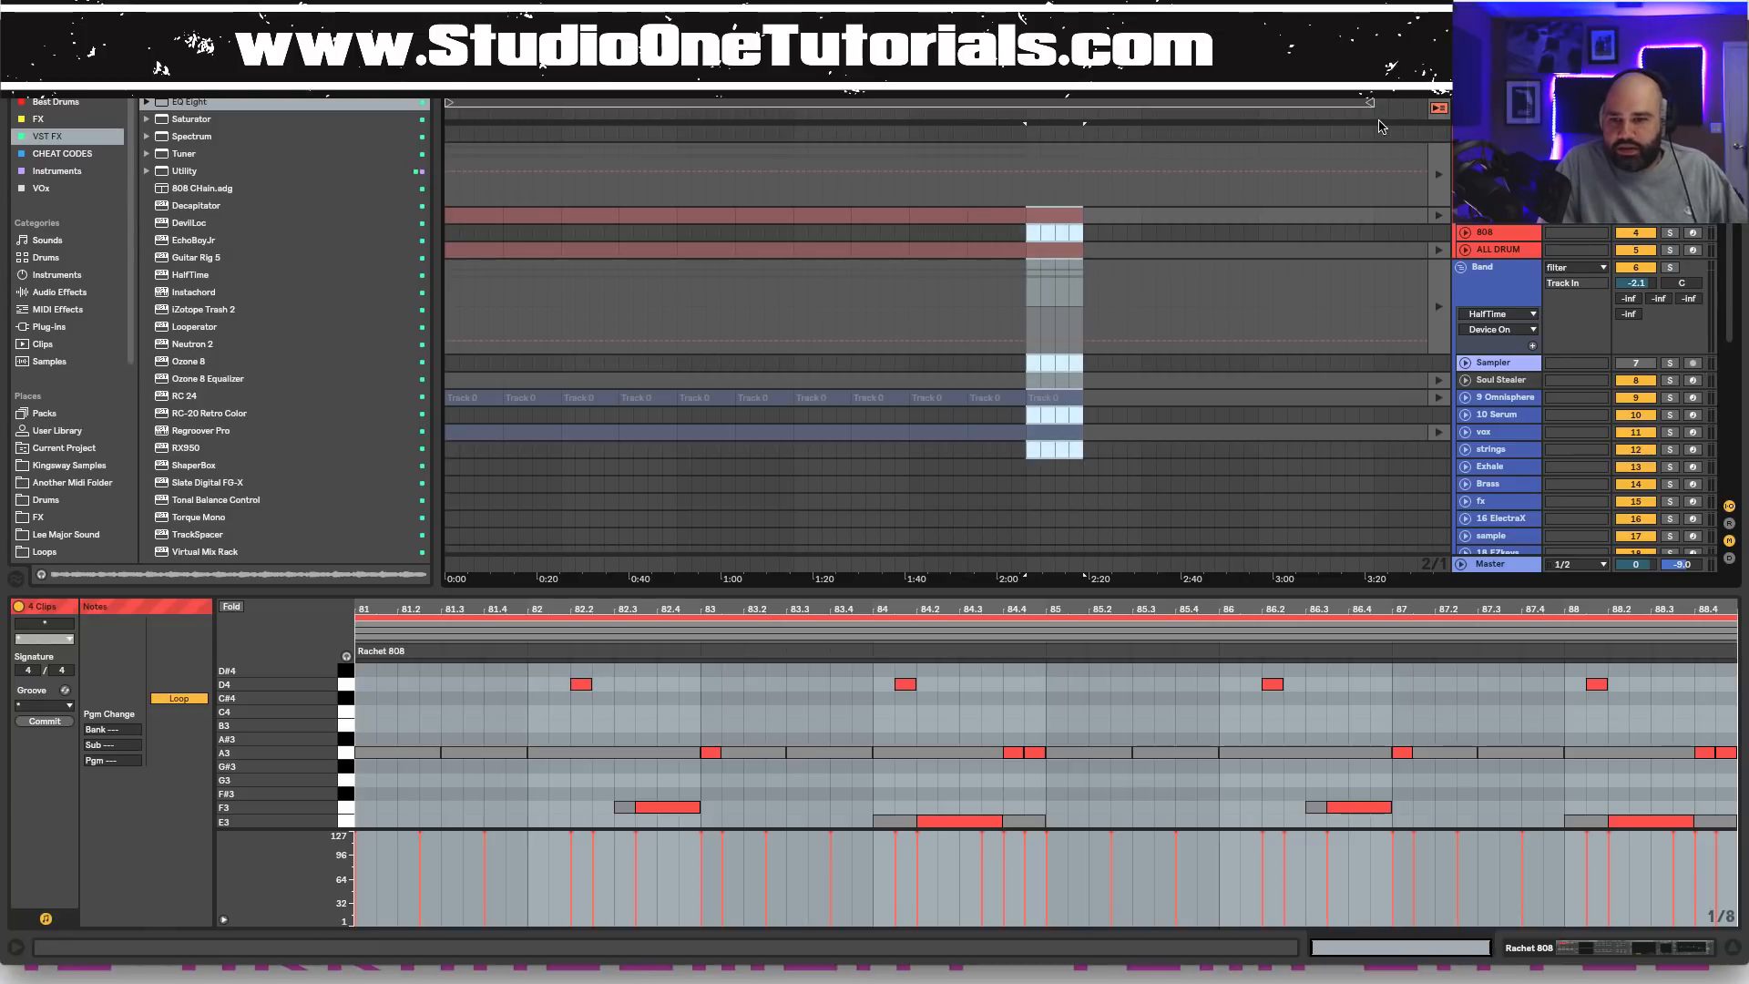
drag(1369, 103, 1087, 129)
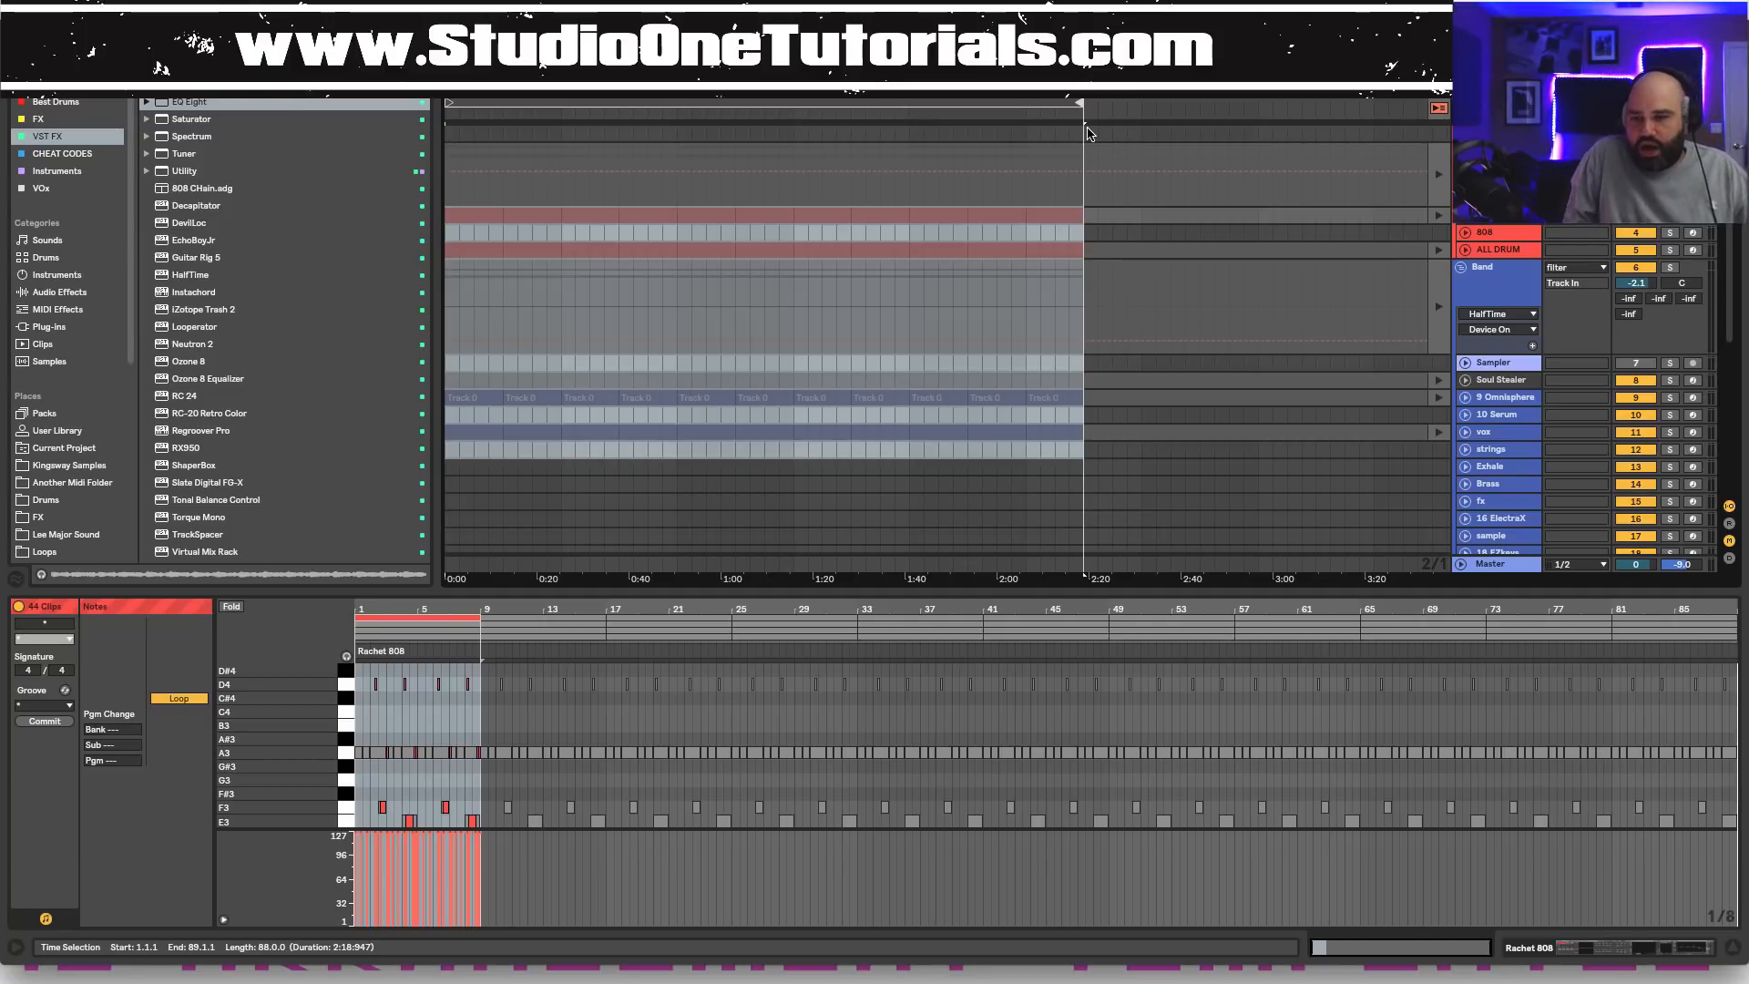
click(1242, 282)
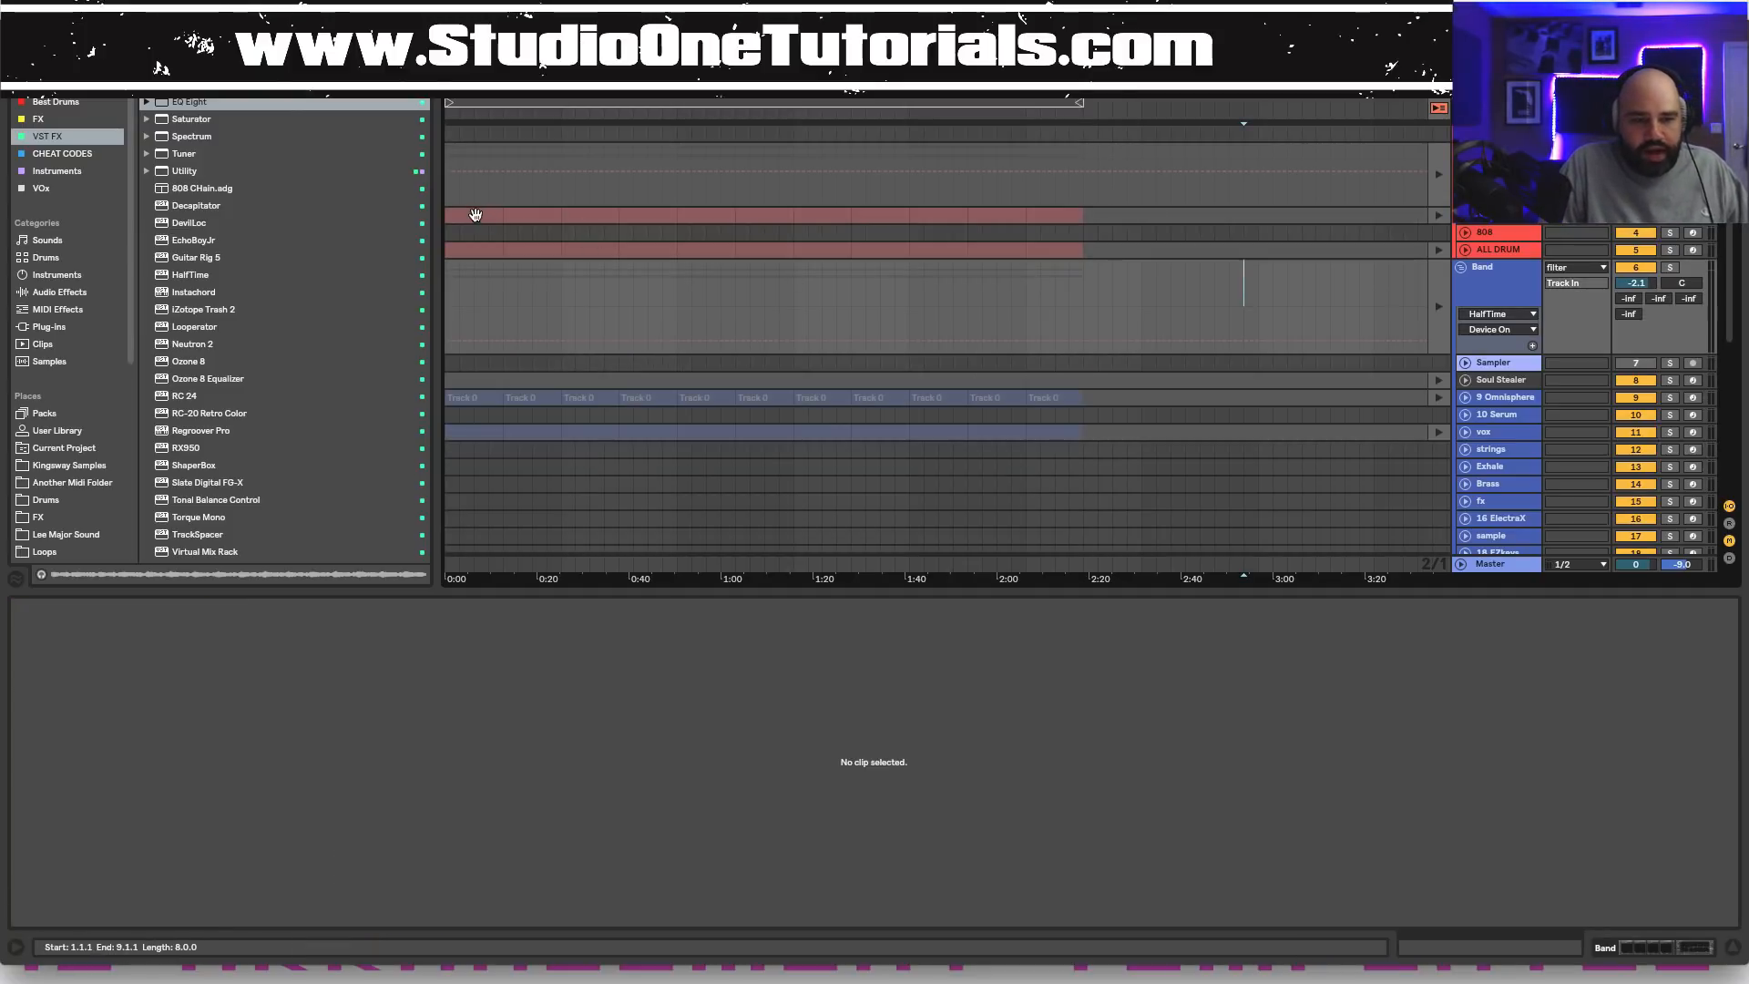
Delete the Rachet 808 and ALL DRUM clips from bars 1 to 9 and switch playback back to the Arrangement.
click(477, 219)
key(Delete)
click(467, 253)
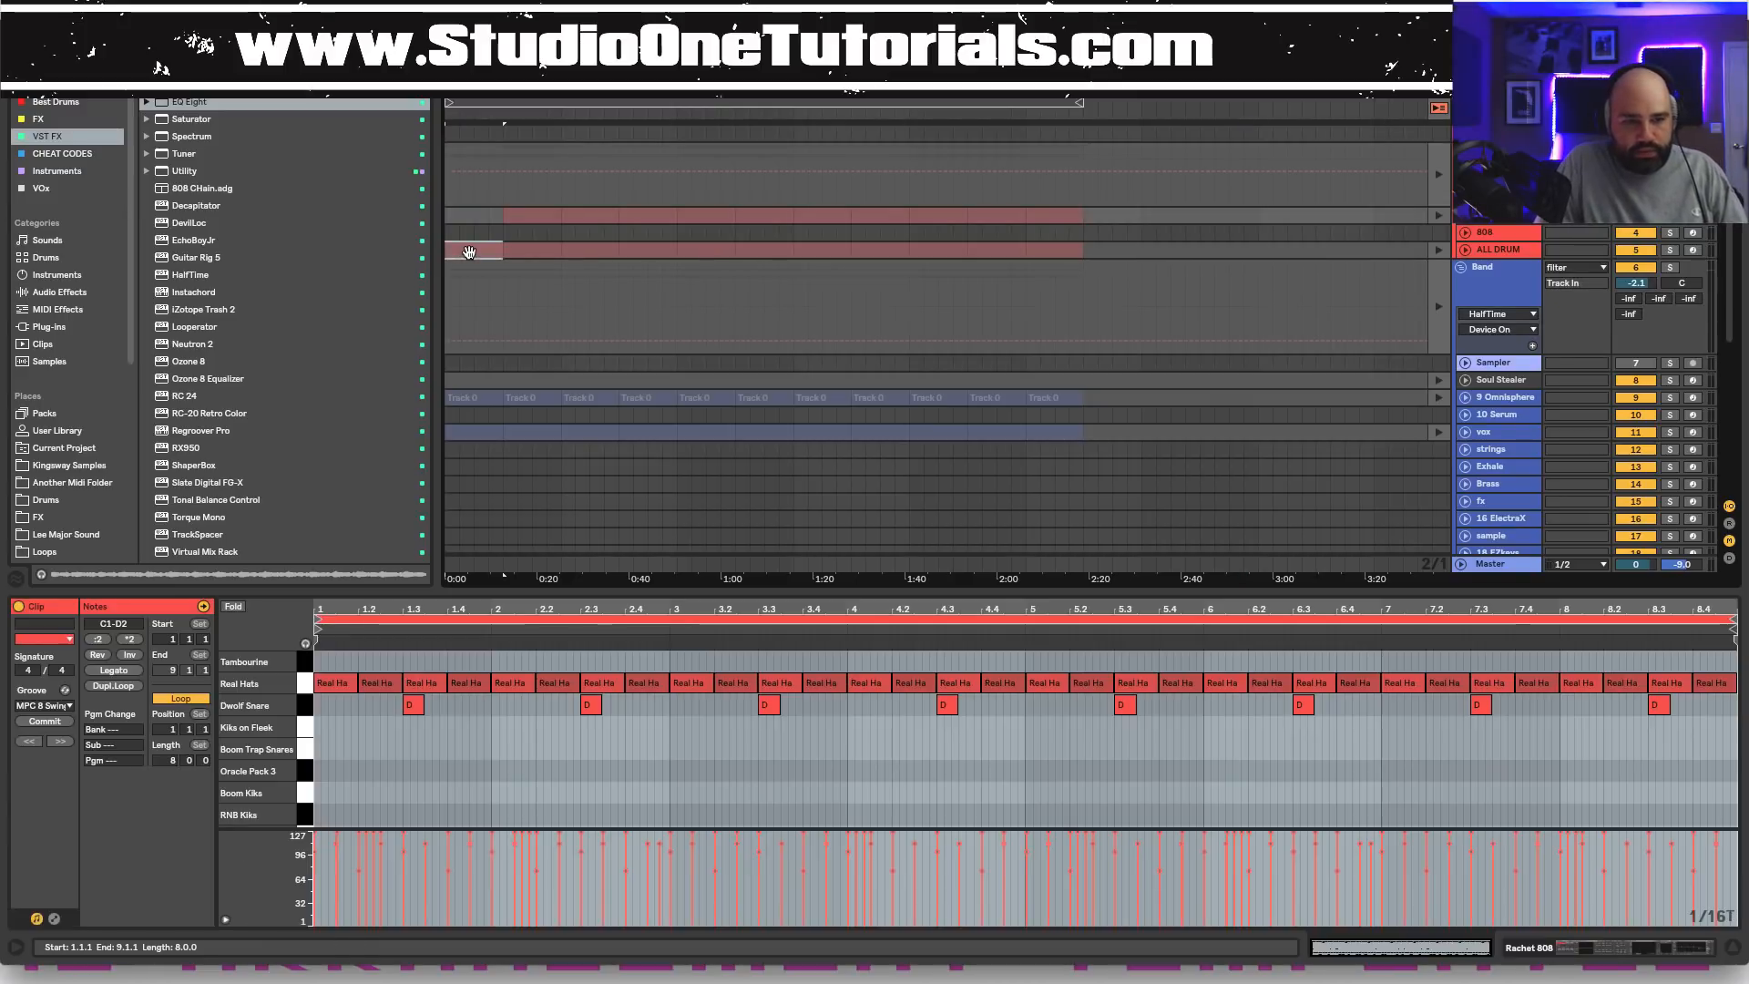
key(Delete)
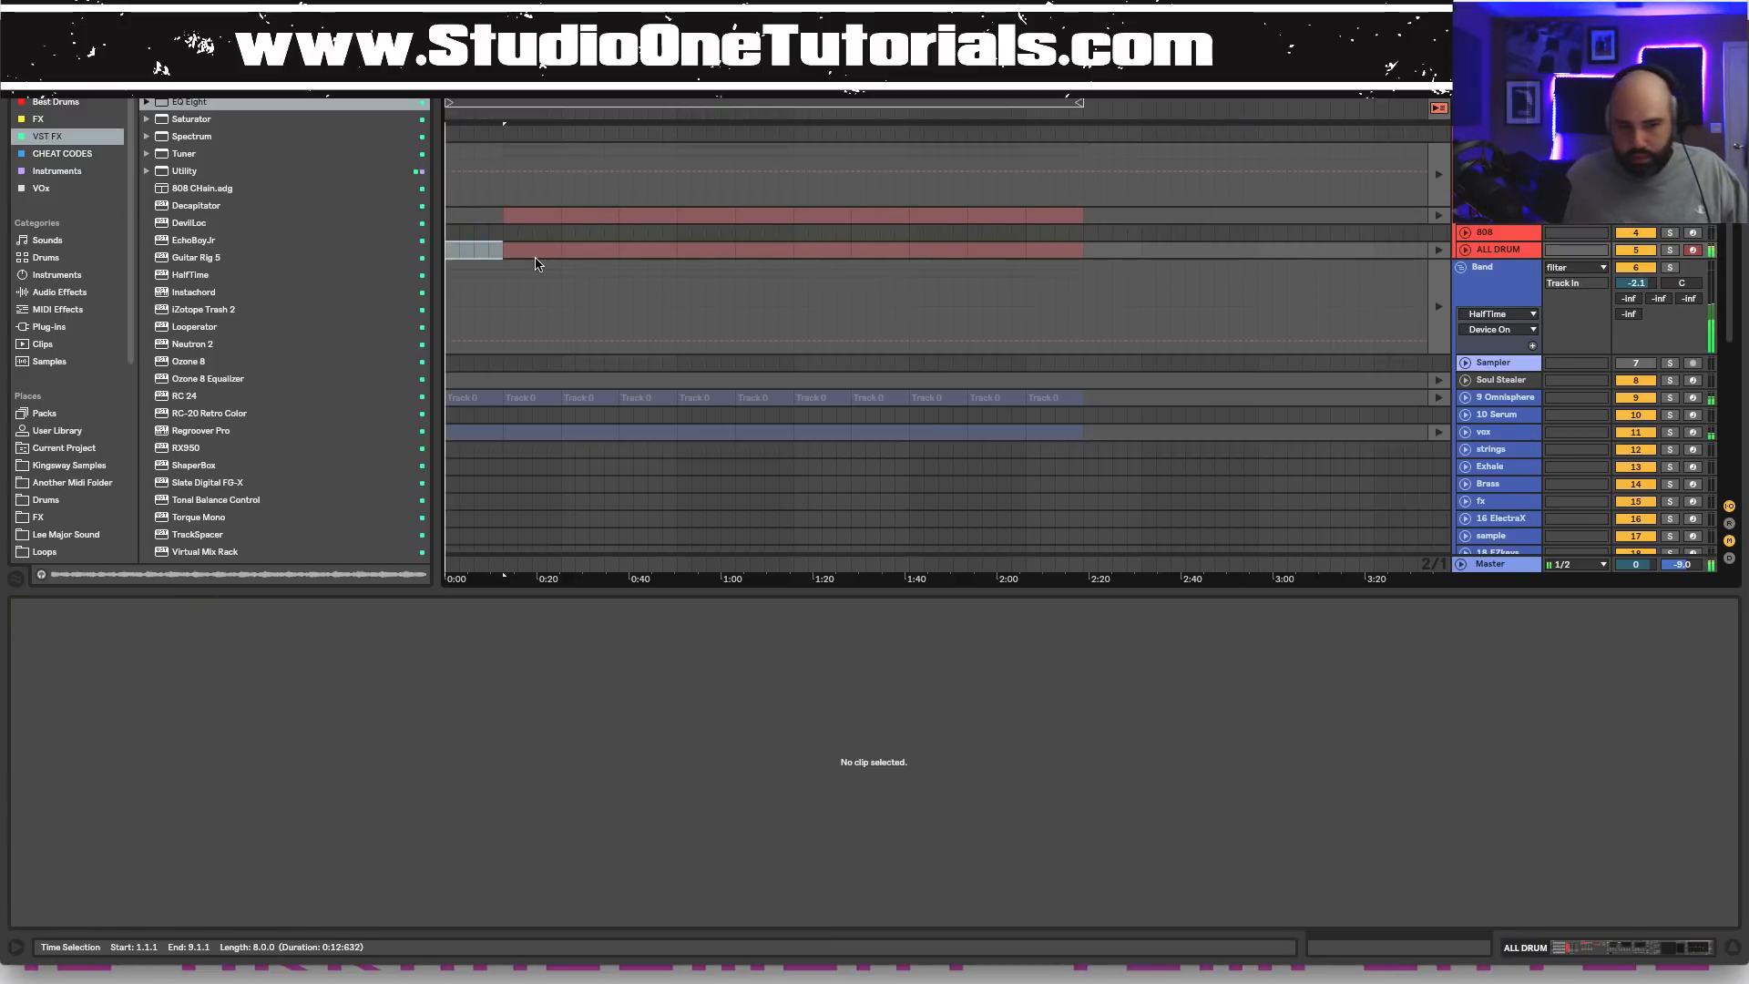
click(1439, 109)
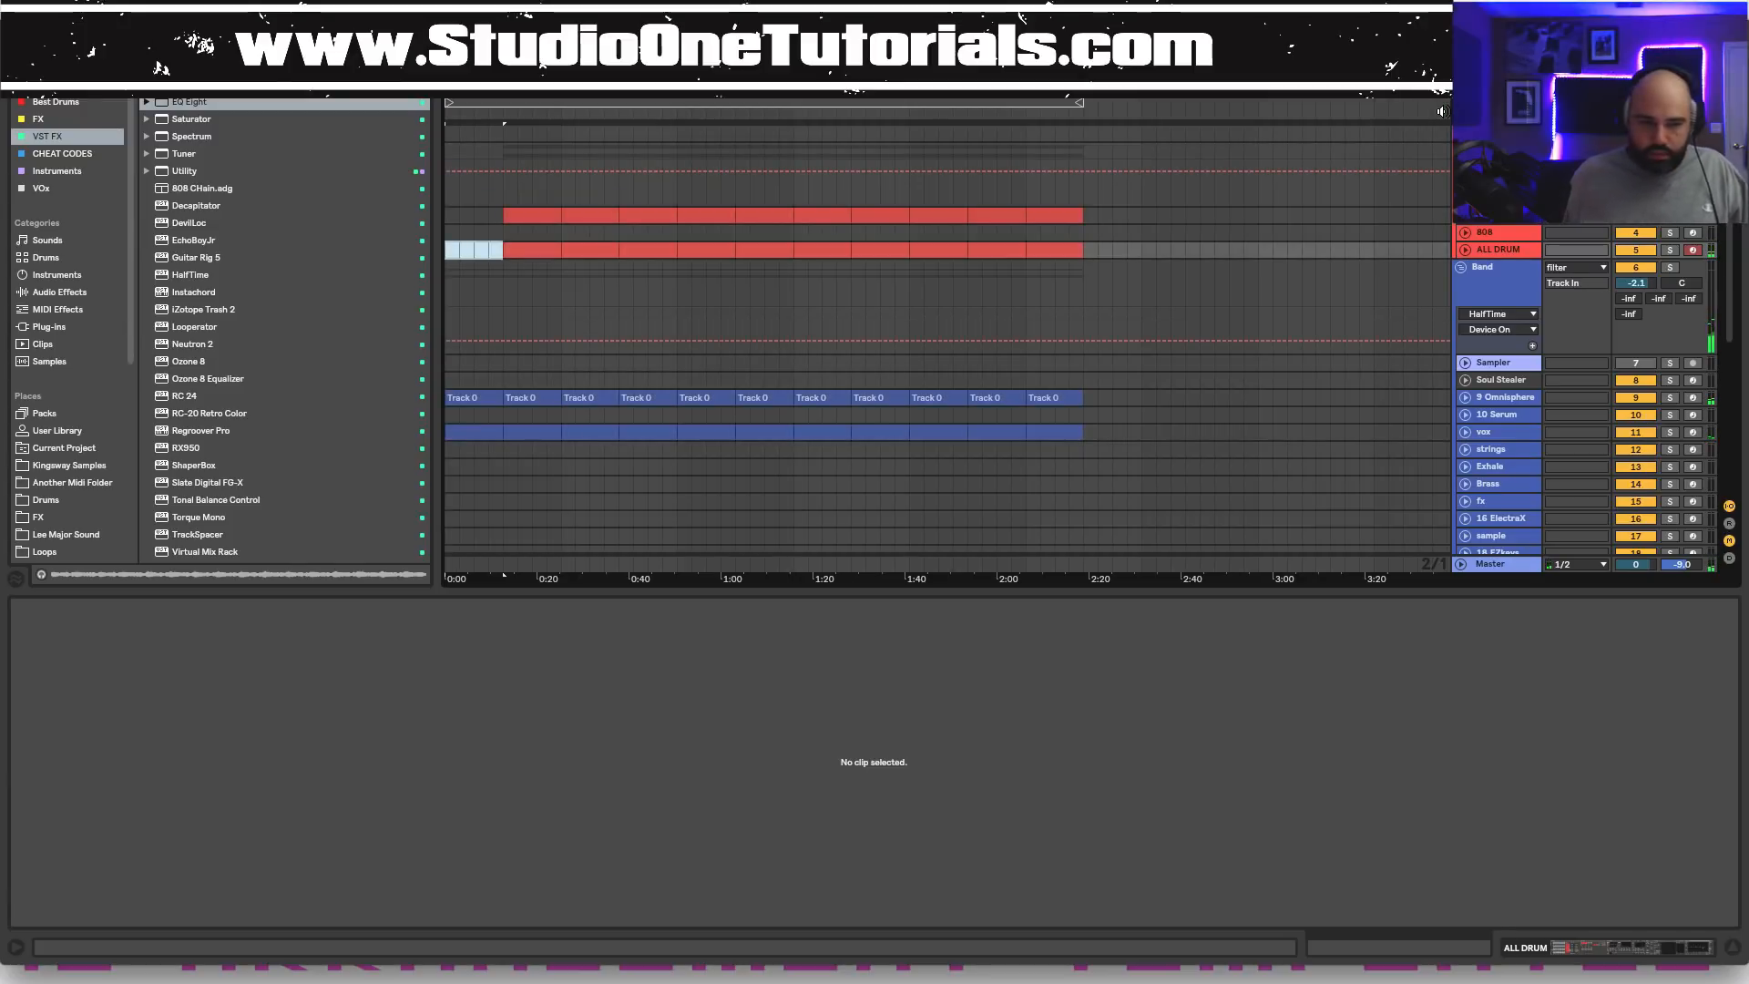
scroll(958, 254, down, 5)
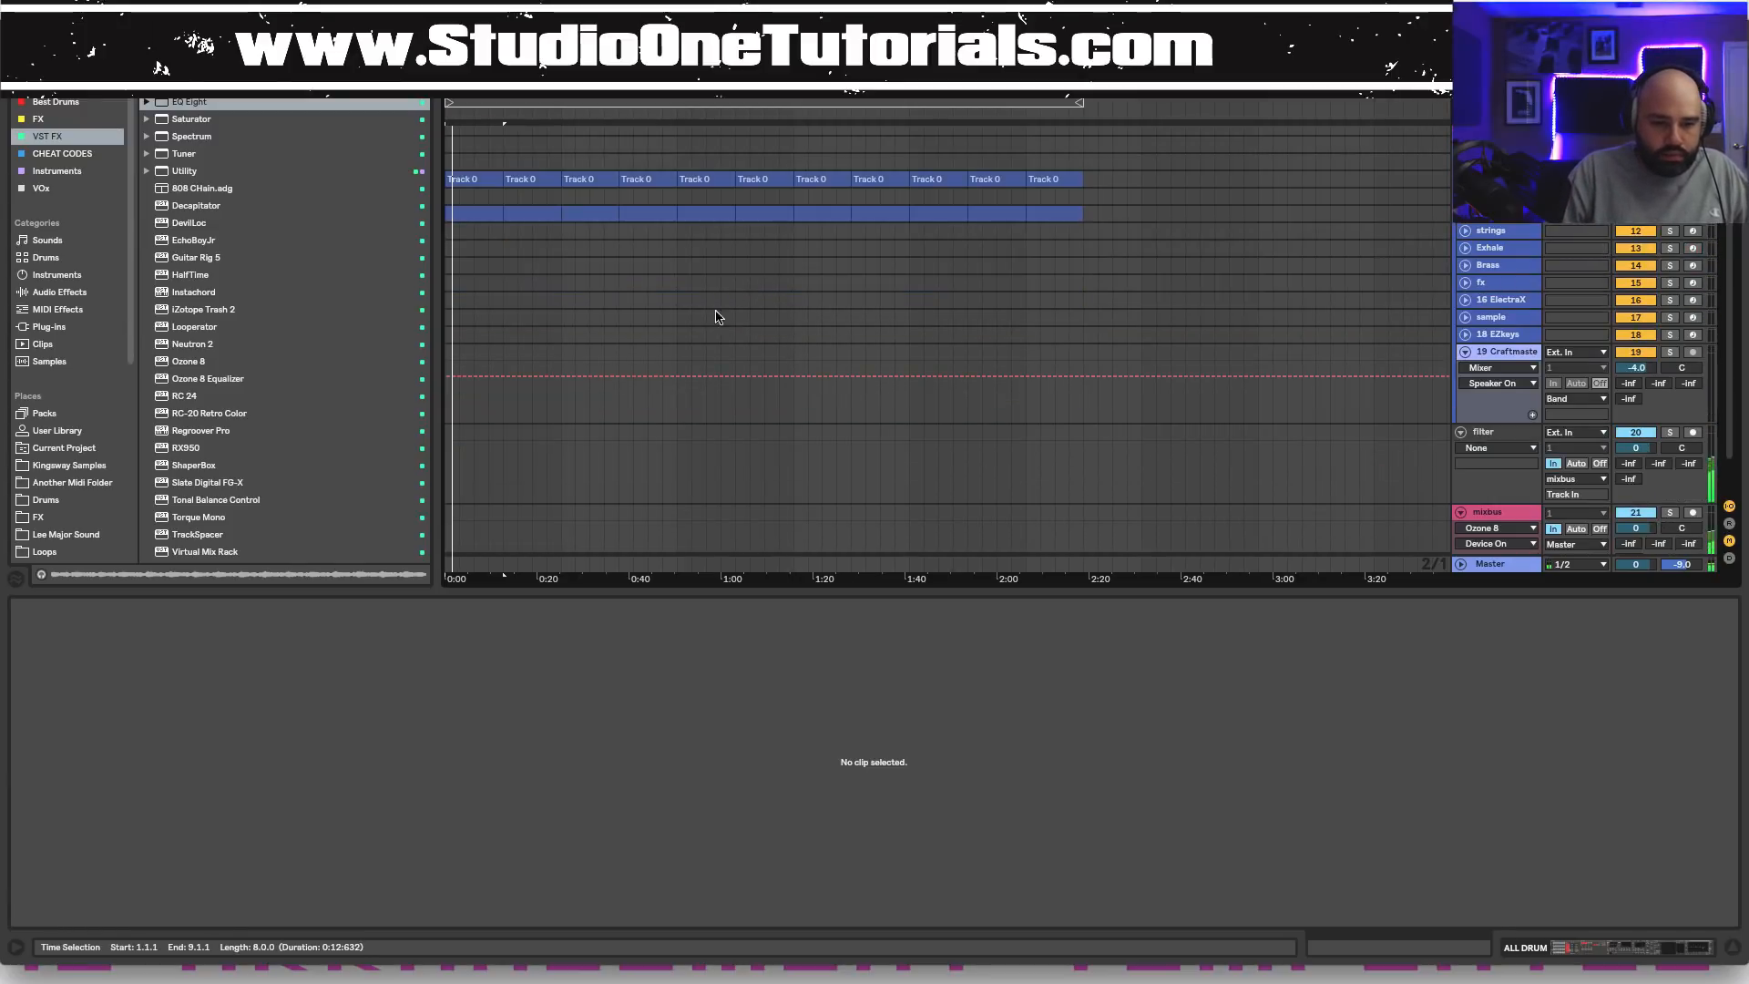
scroll(992, 385, up, 5)
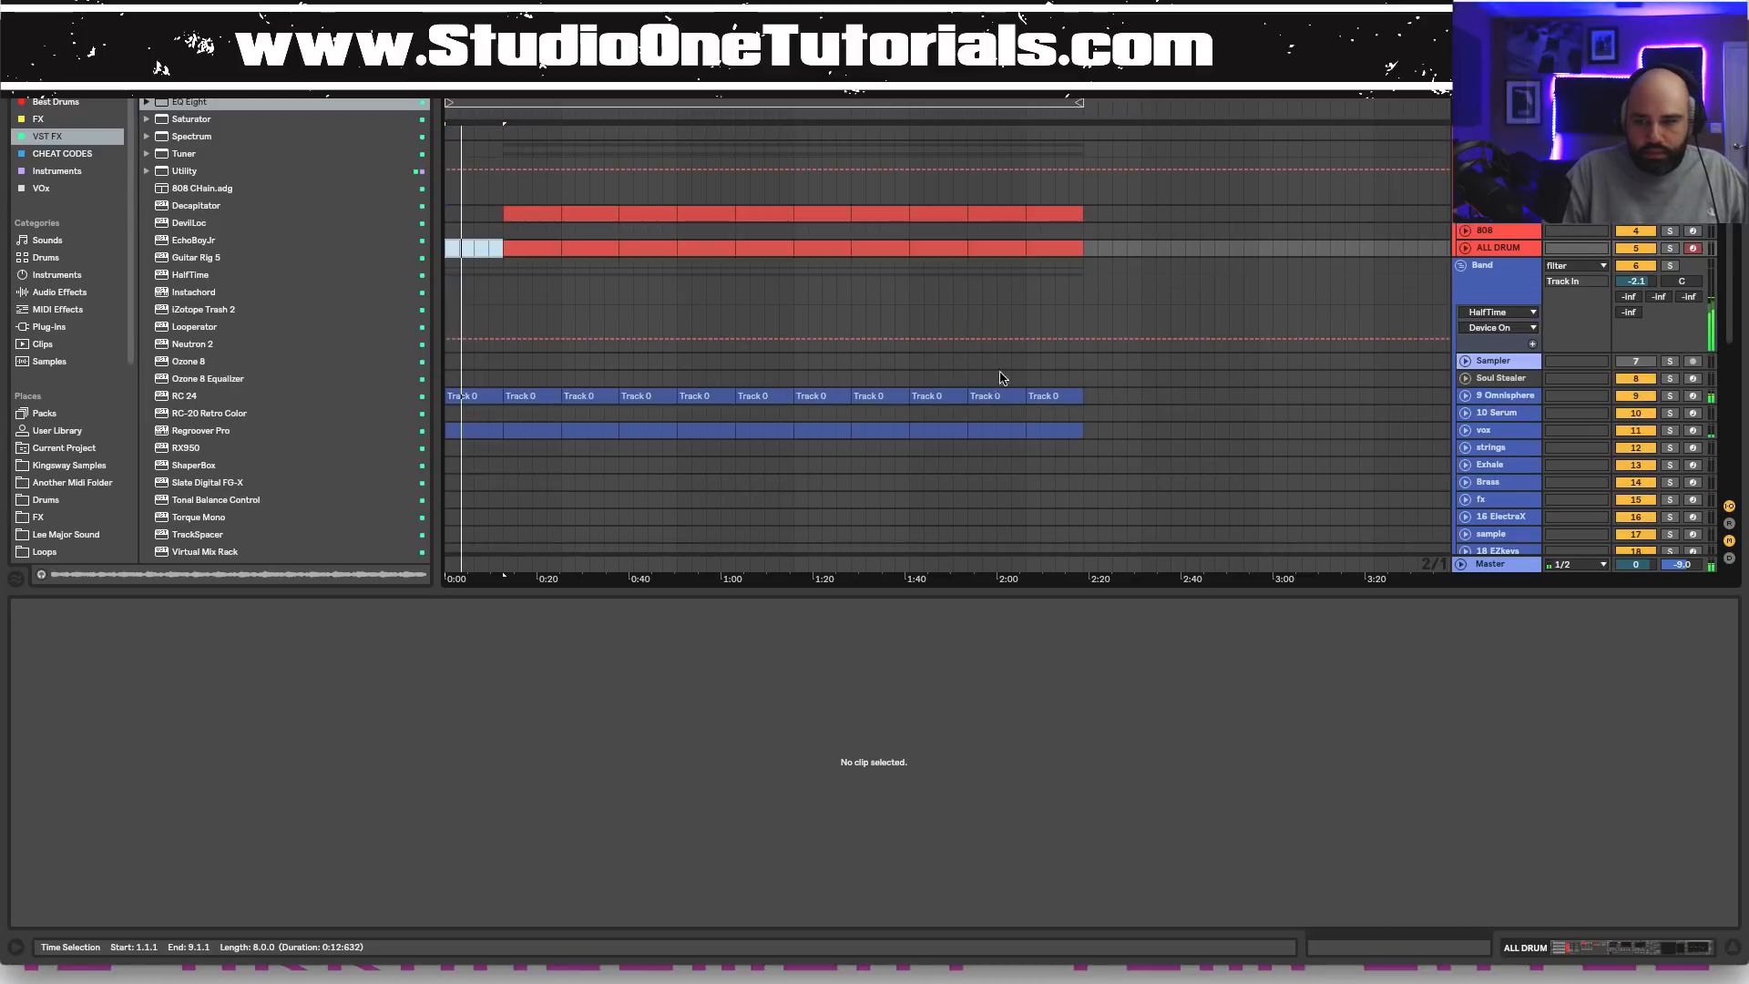
Place CraftMaster (efx1).wav from the desktop's CraftMaster folder at bar 1 of the 19 Craftmaster track.
drag(1744, 881, 1567, 847)
double_click(1704, 407)
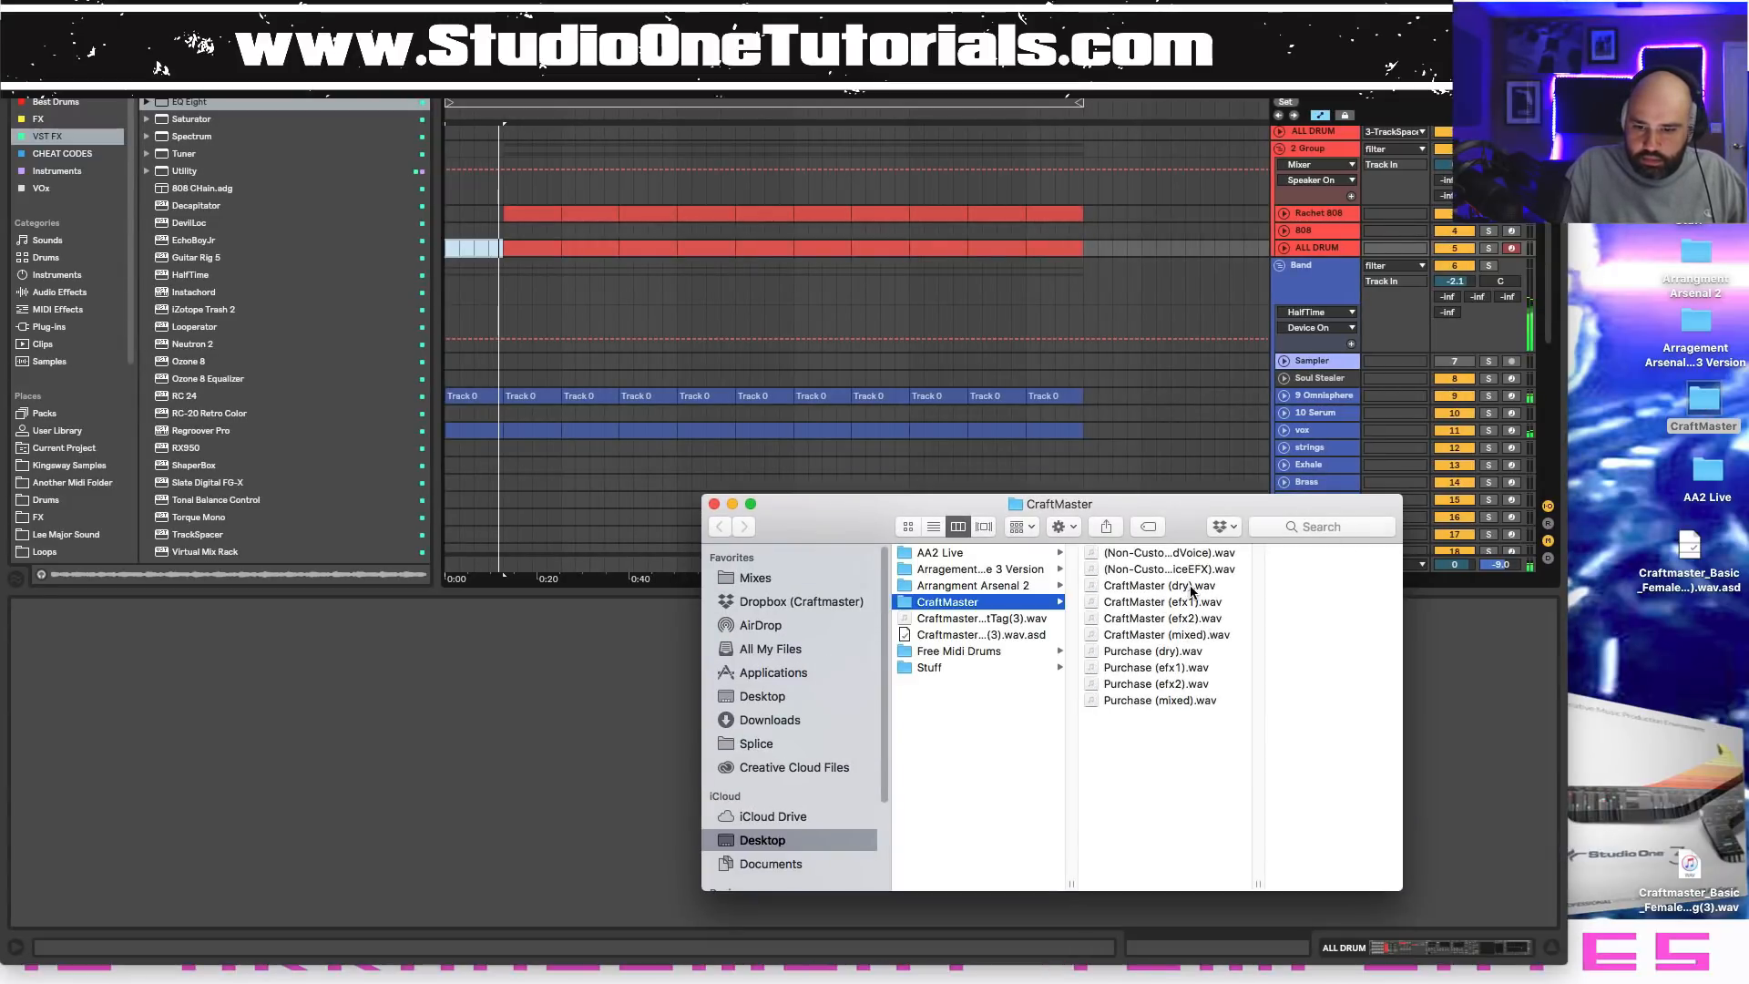
mouse_move(1164, 612)
mouse_down()
mouse_move(533, 437)
mouse_move(562, 583)
mouse_move(777, 509)
mouse_move(569, 517)
mouse_move(571, 550)
mouse_move(584, 462)
mouse_move(545, 461)
mouse_move(561, 433)
mouse_move(487, 432)
mouse_up()
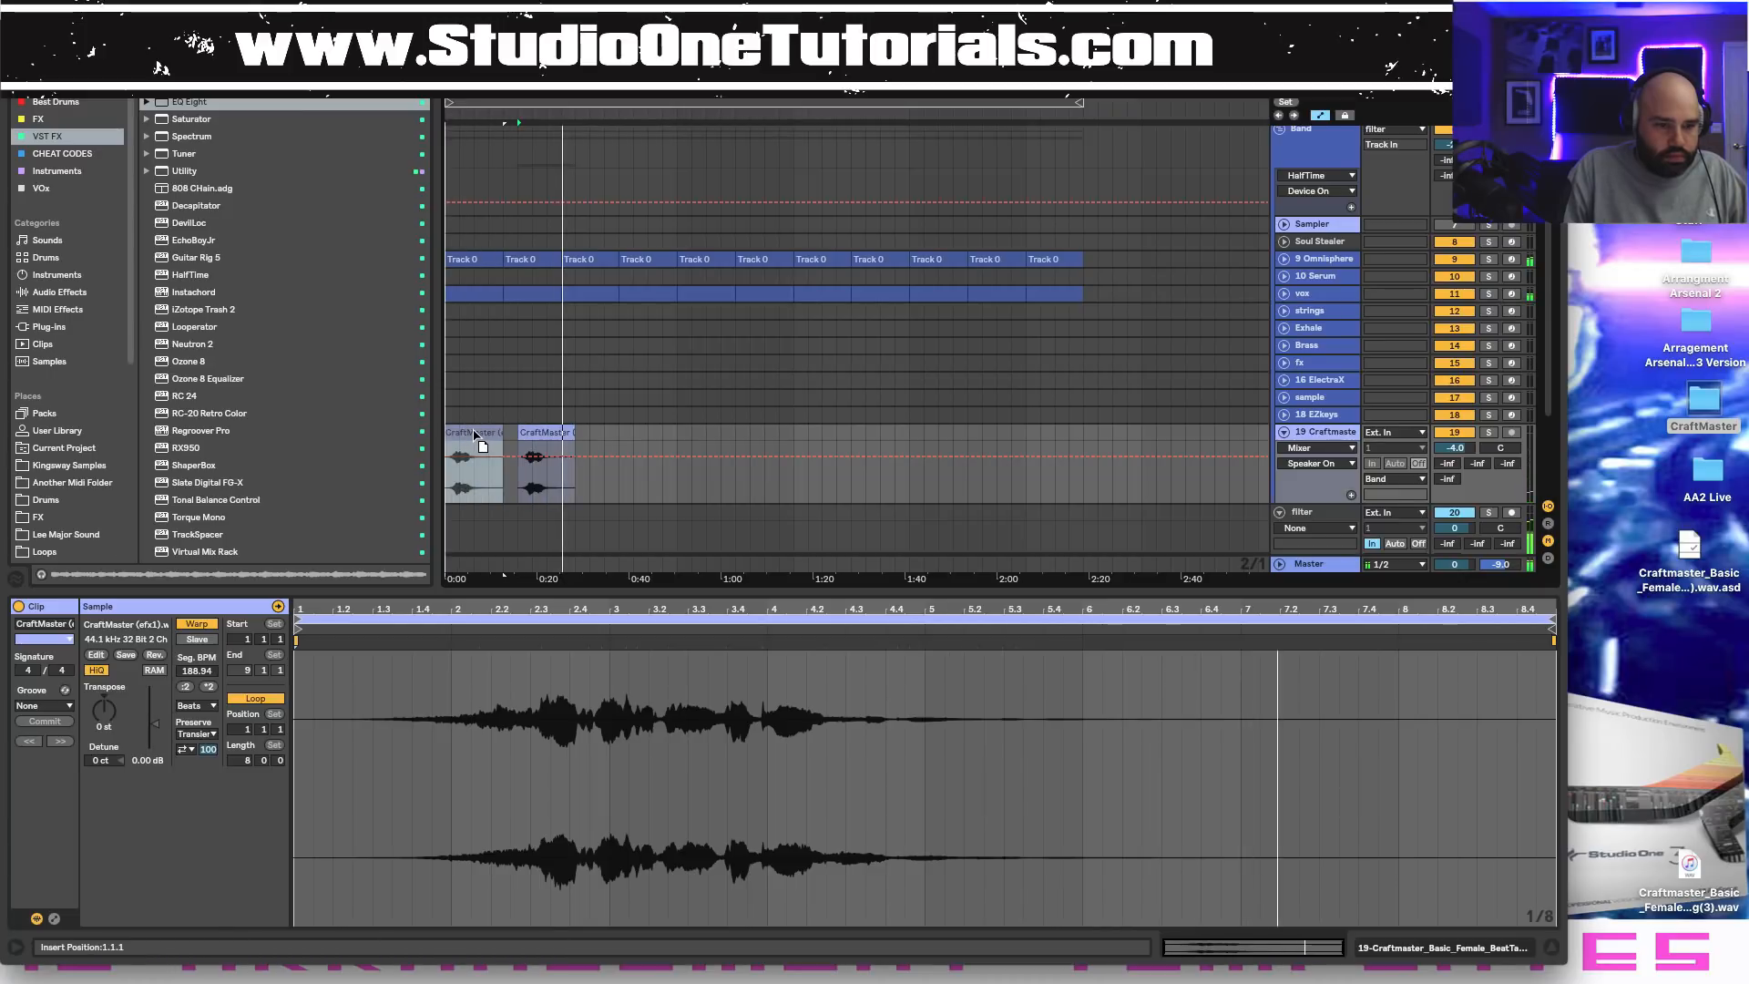
Set the CraftMaster clip's warp mode to Complex and lower its track volume to -10.3 dB while auditioning the intro.
click(214, 707)
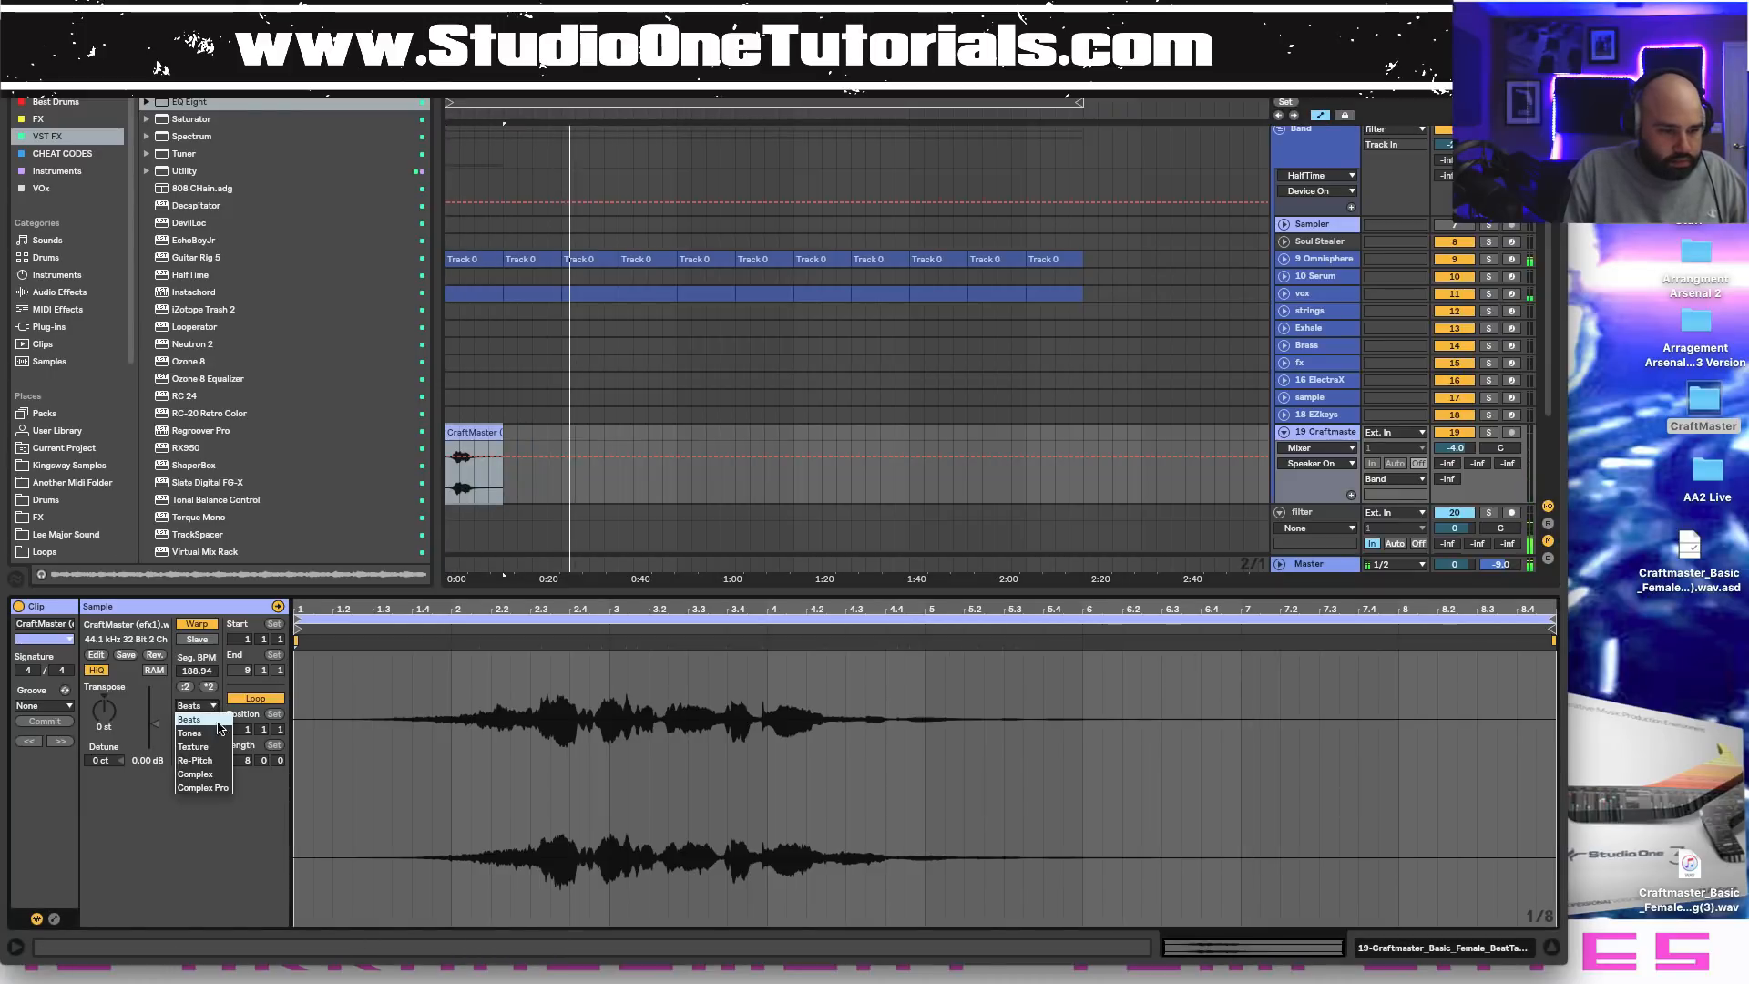
click(204, 776)
key(space)
key(space)
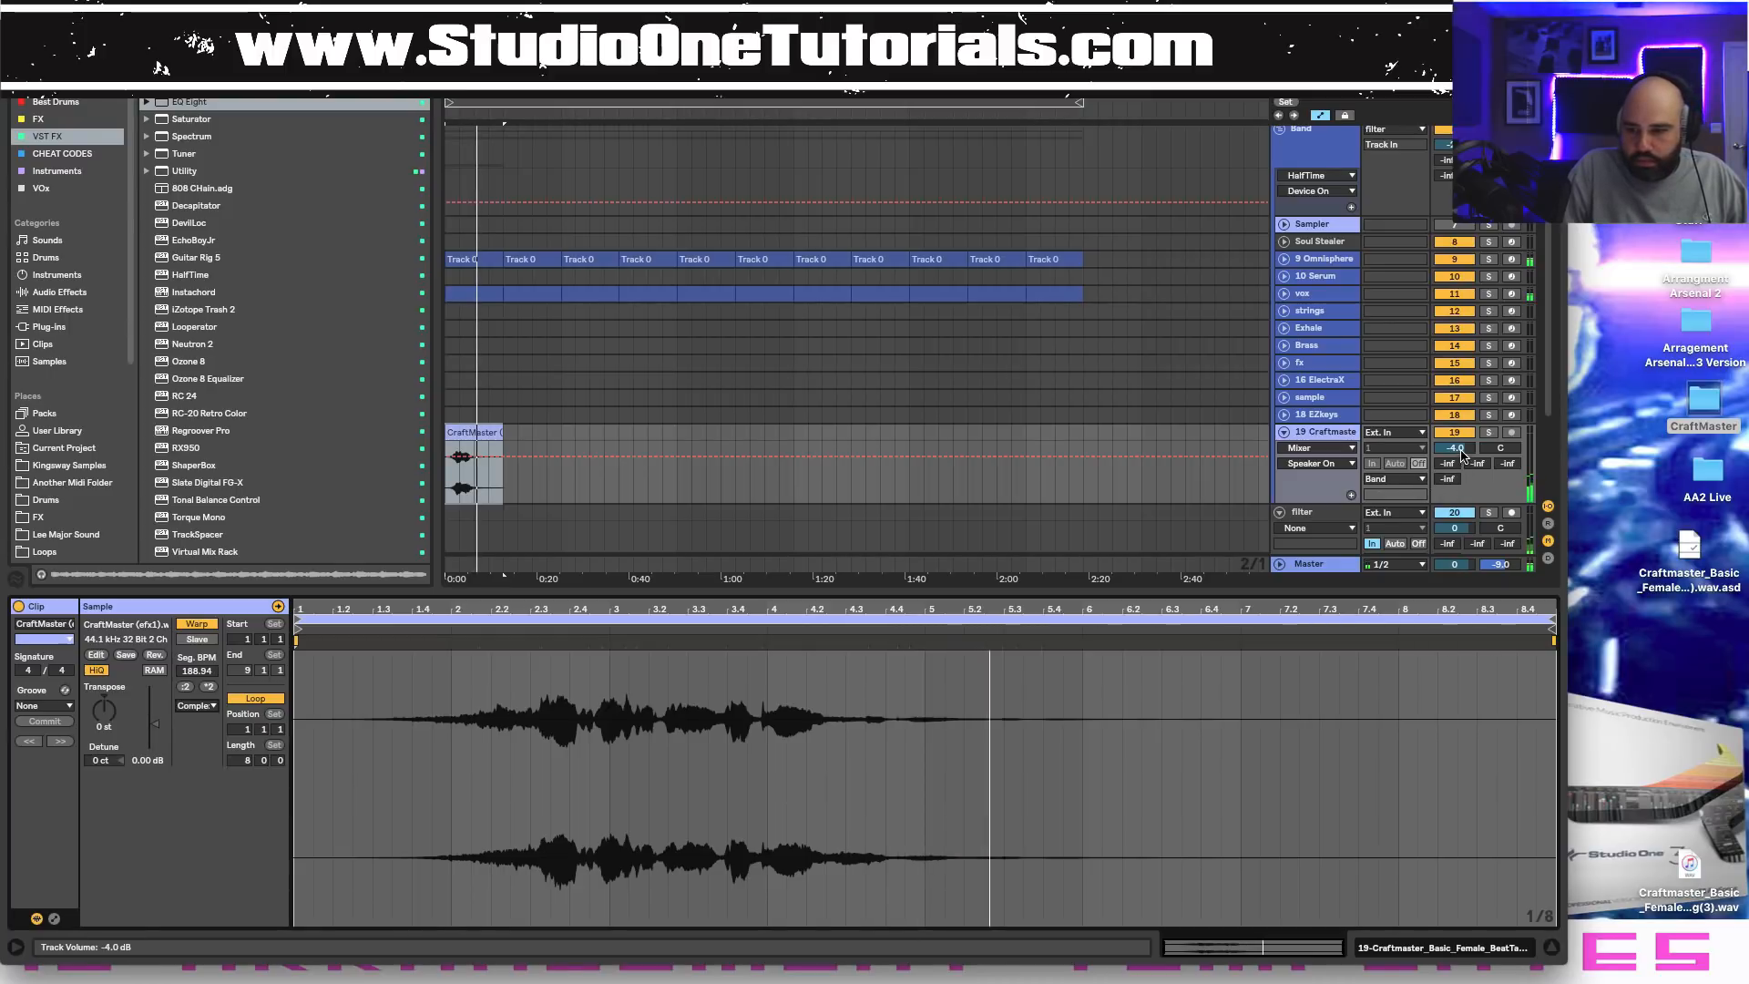
drag(1455, 447, 1455, 474)
key(space)
key(space)
key(space)
key(space)
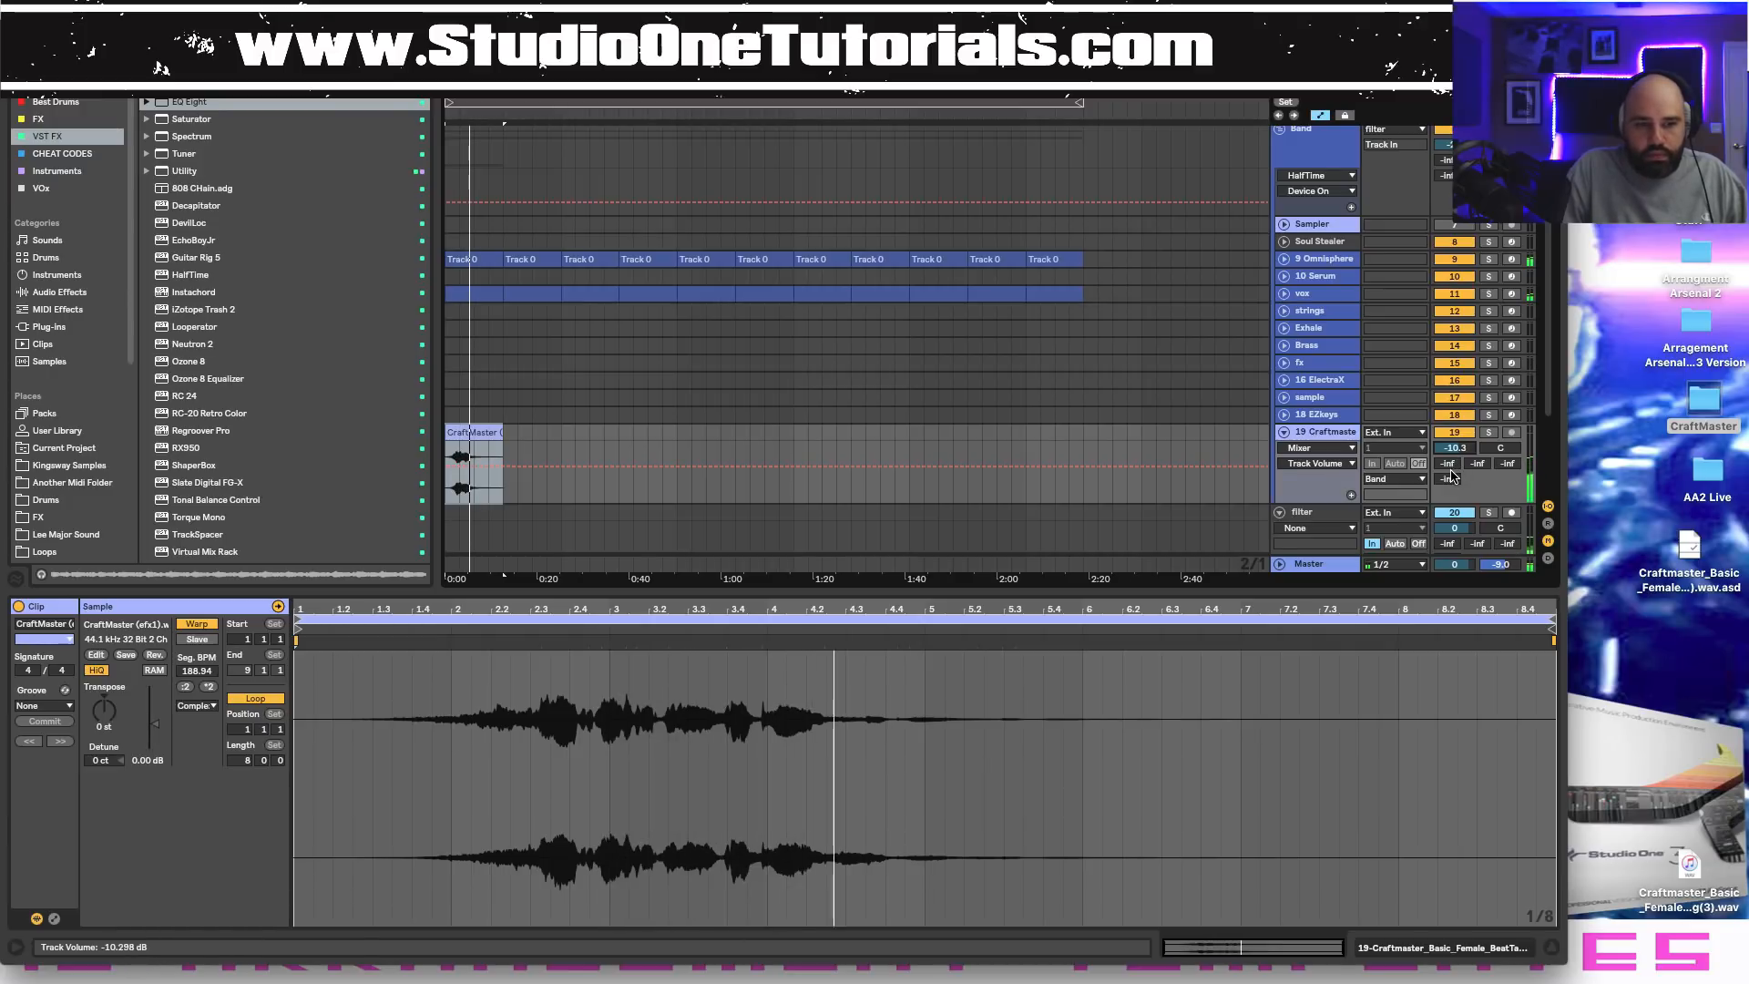
Automate the Band group's HalfTime device to be on for bars 7 to 9 and bars 33 to 41.
scroll(524, 355, down, 3)
scroll(524, 355, up, 6)
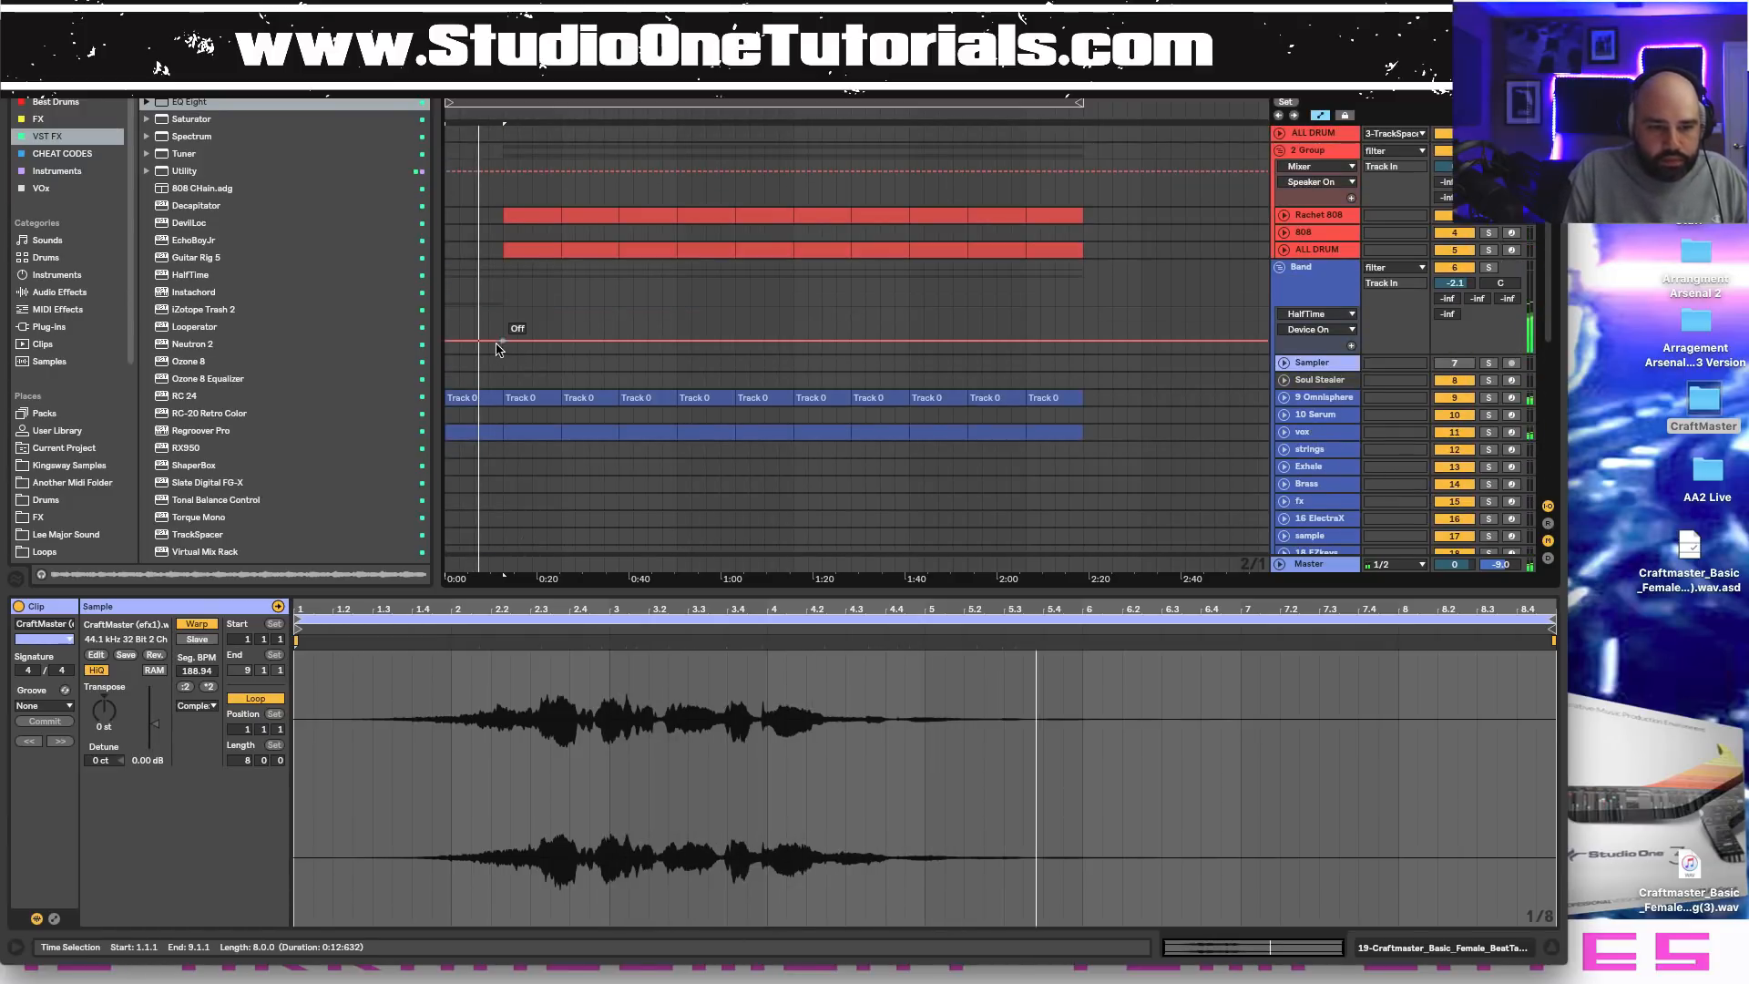
click(503, 337)
mouse_move(504, 339)
mouse_down()
mouse_move(503, 318)
mouse_move(500, 351)
mouse_up()
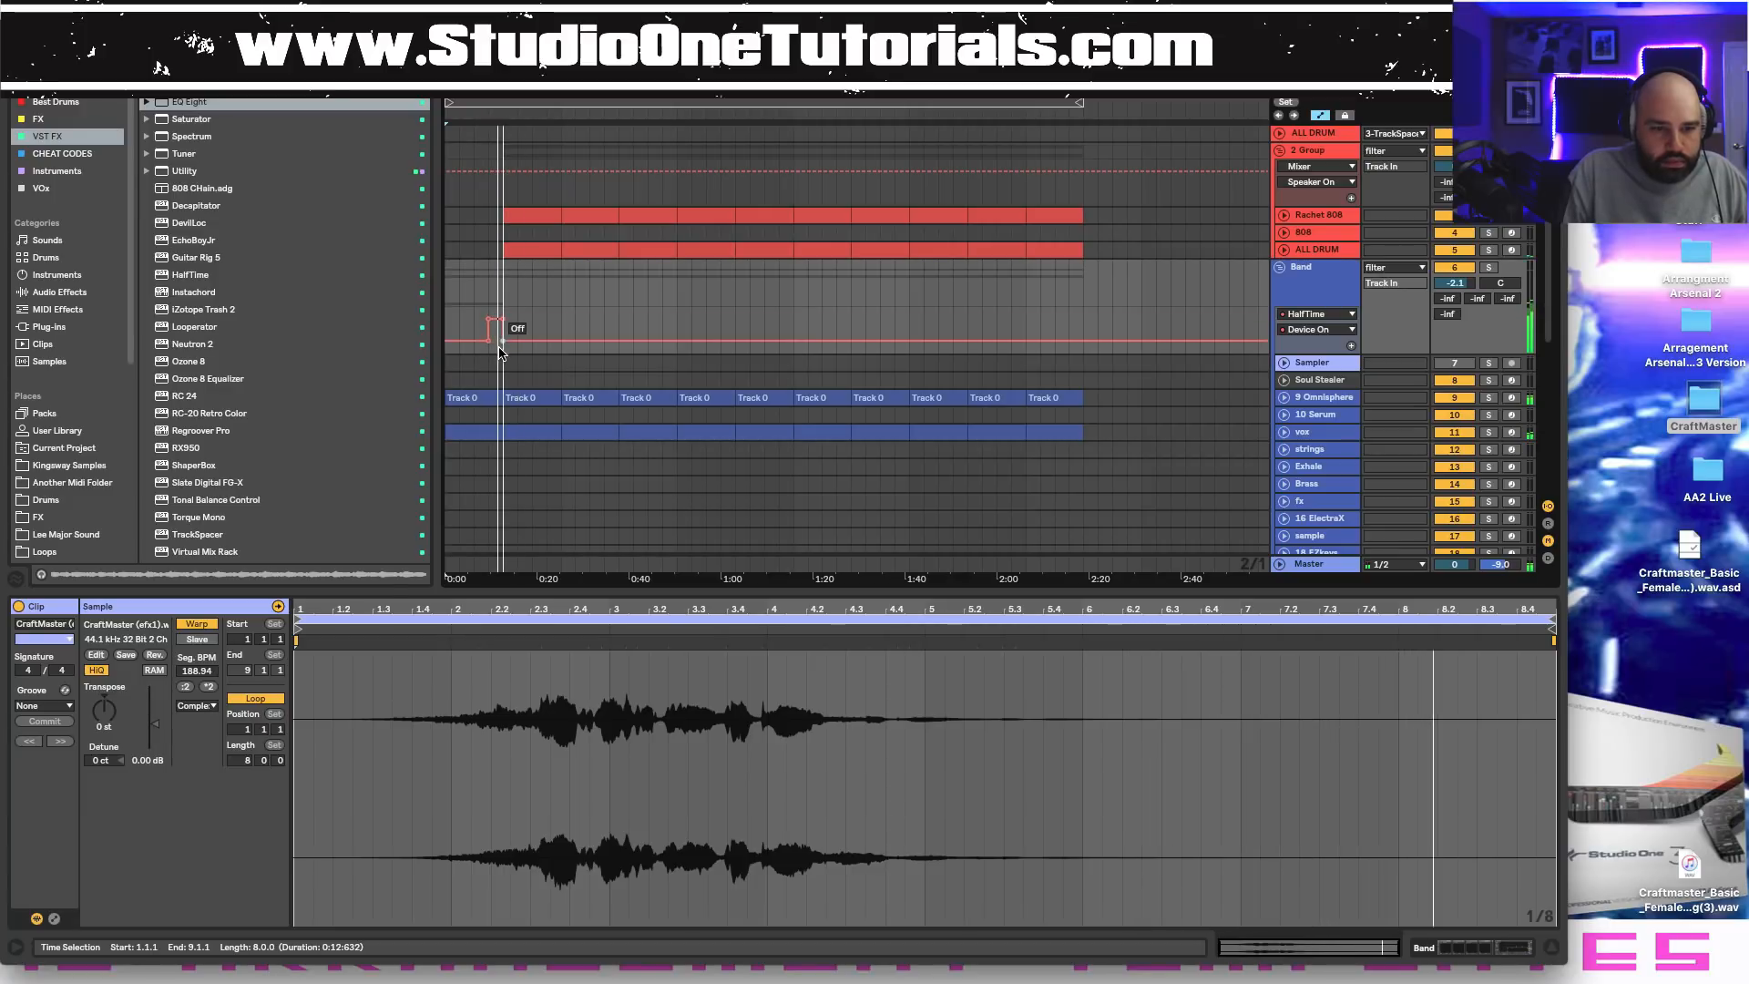
scroll(738, 335, down, 1)
scroll(738, 339, up, 1)
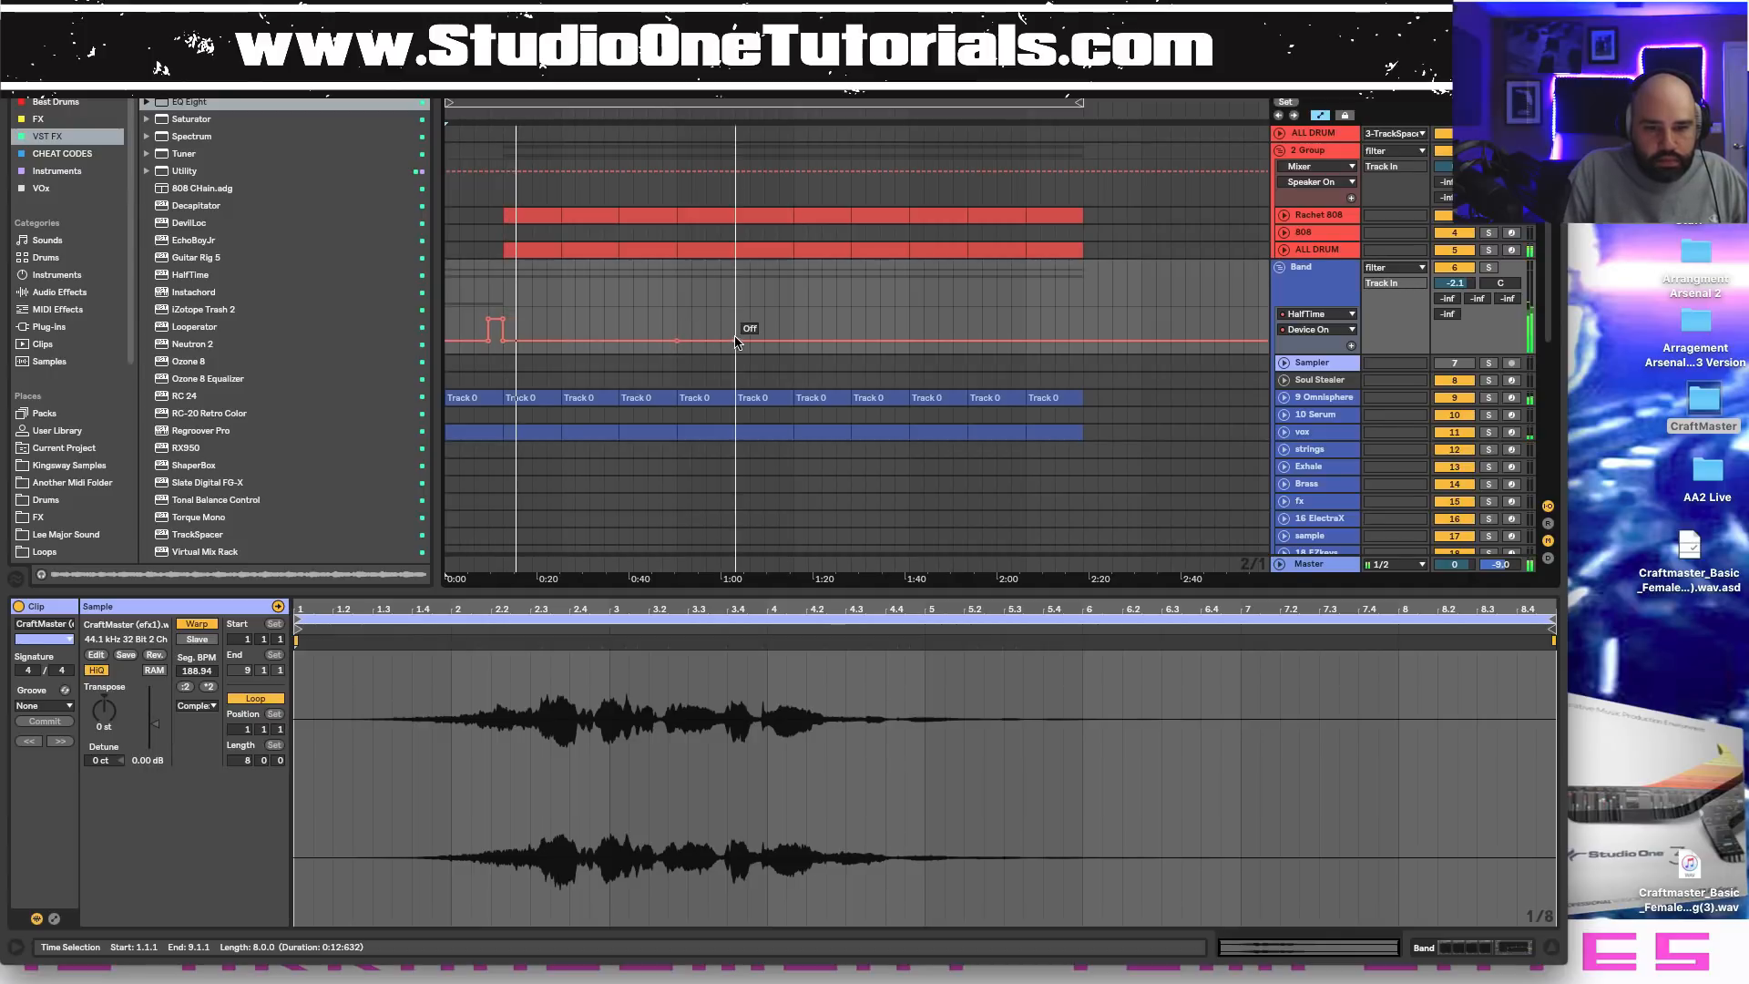
mouse_move(737, 341)
mouse_down()
mouse_move(677, 294)
mouse_move(739, 355)
mouse_up()
Delete the Rachet 808 and ALL DRUM clips from bars 33 to 41.
click(712, 217)
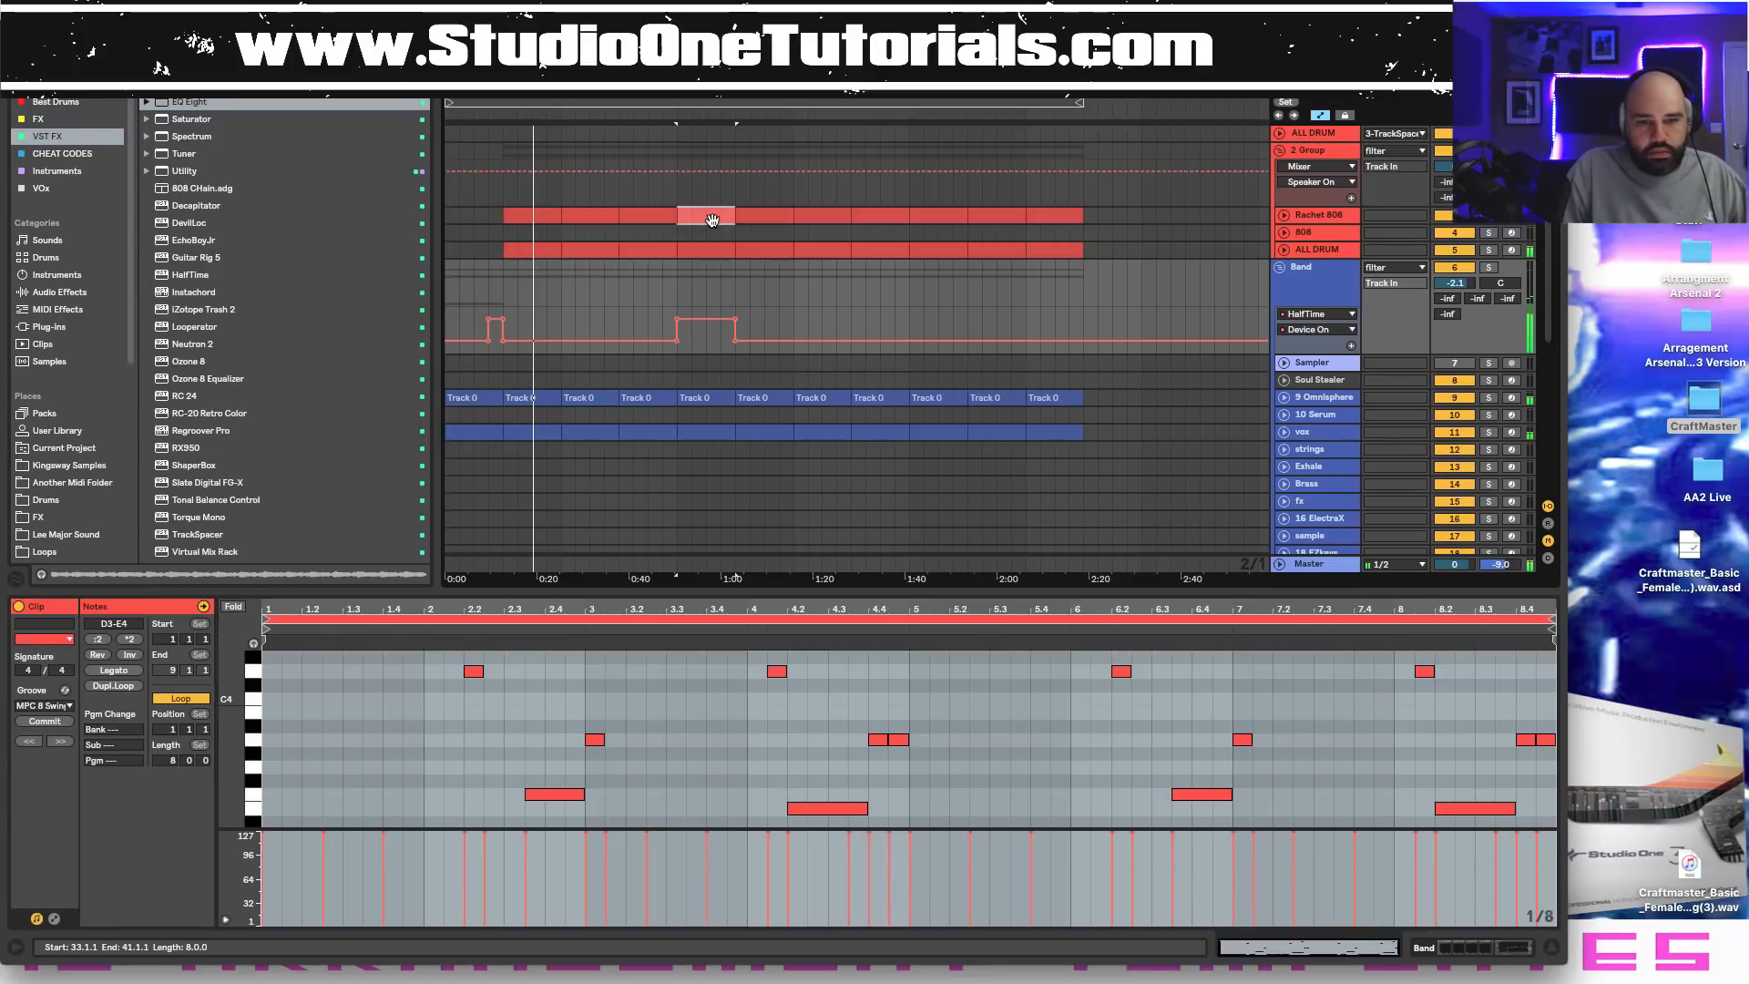
key(Delete)
click(710, 249)
key(Delete)
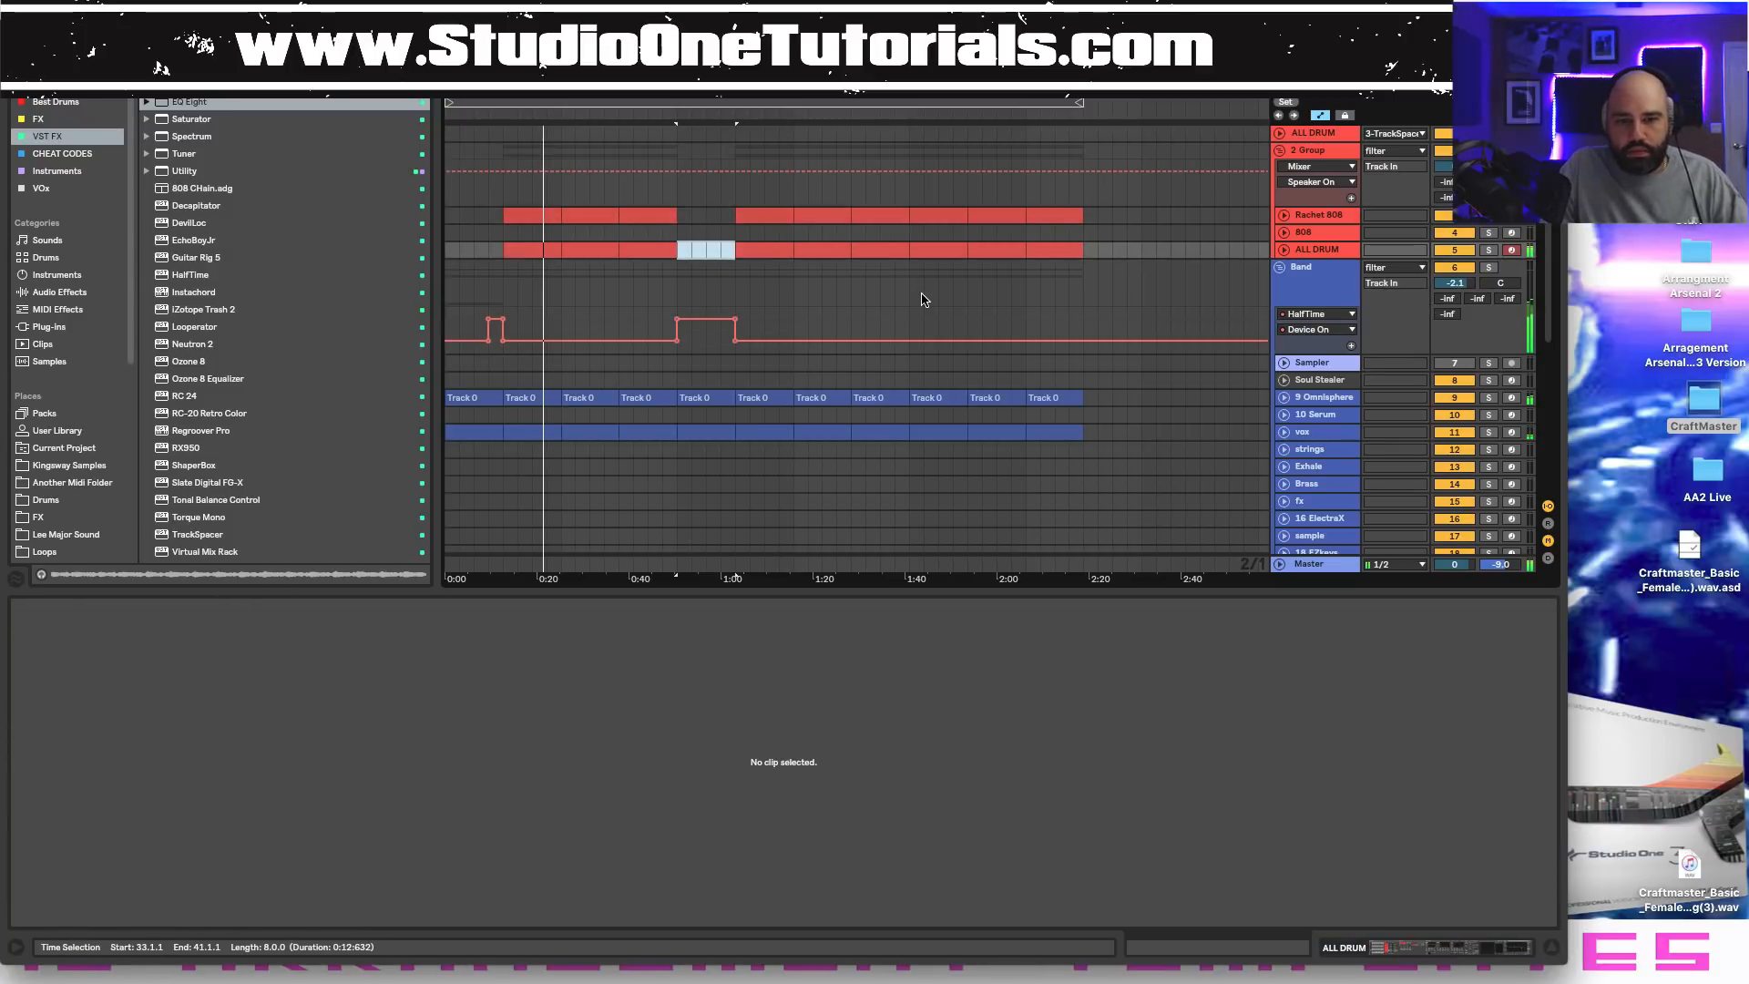
Automate HalfTime on for bars 65 to 73 and delete the Rachet 808 and ALL DRUM material from bar 85 on.
drag(969, 344, 912, 292)
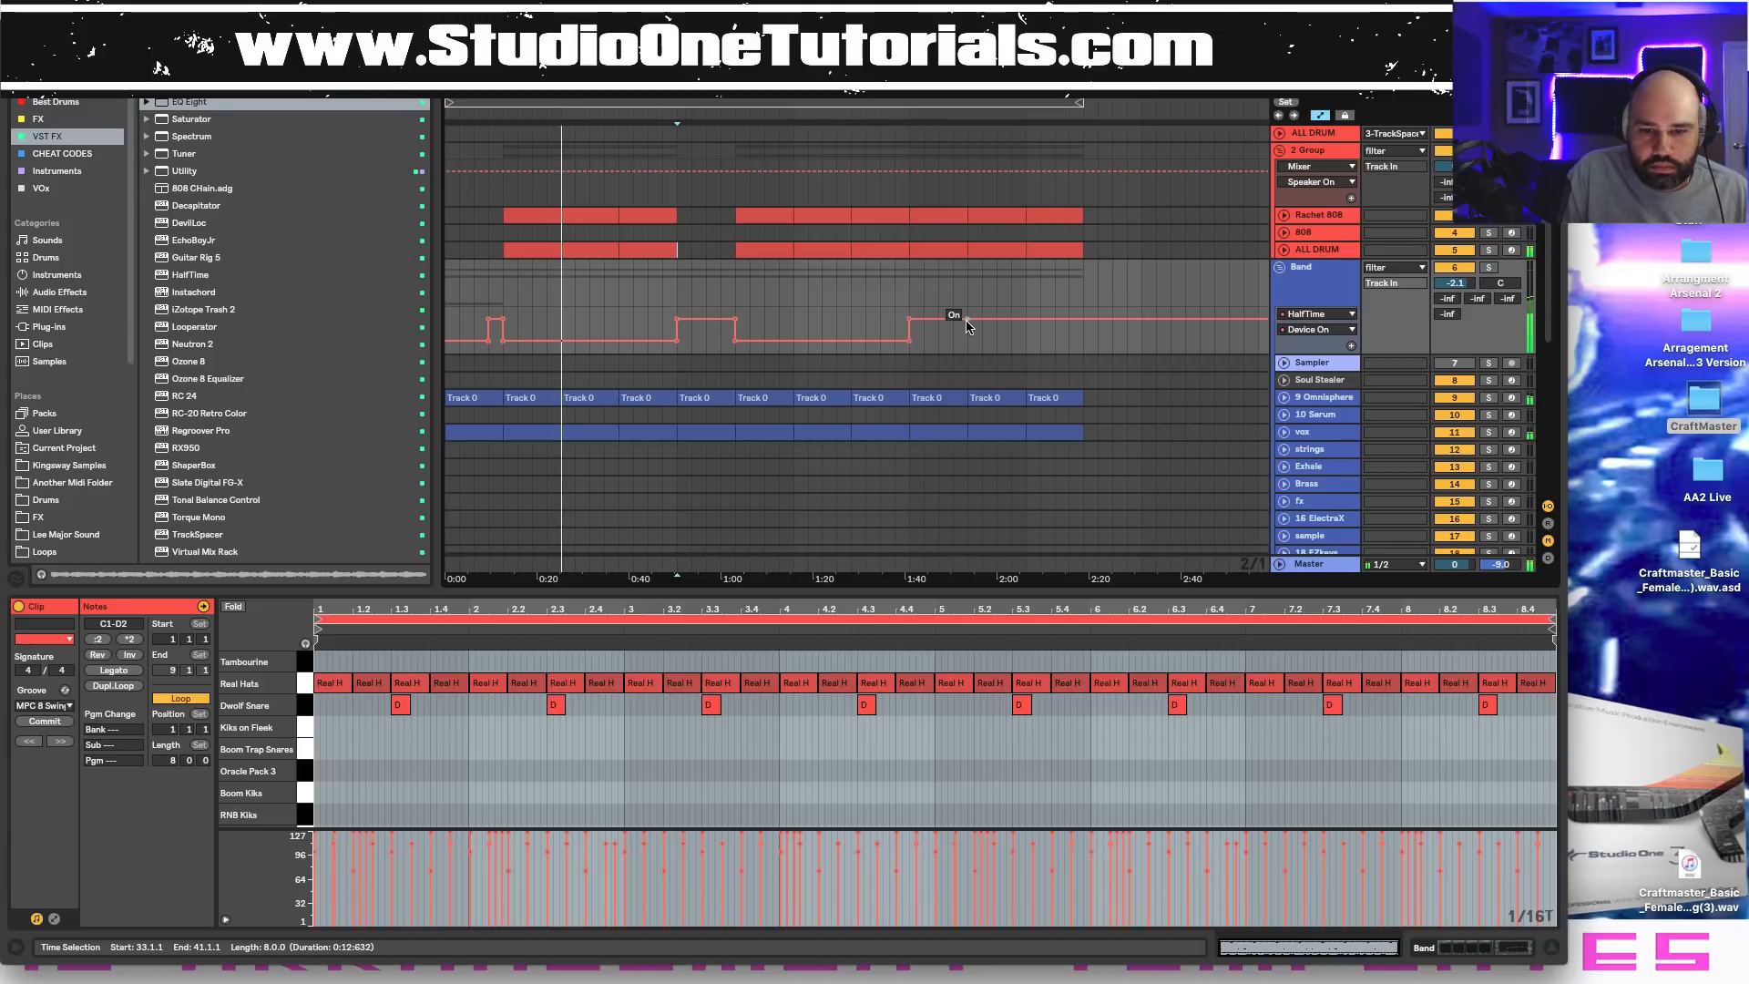
drag(1017, 319, 970, 357)
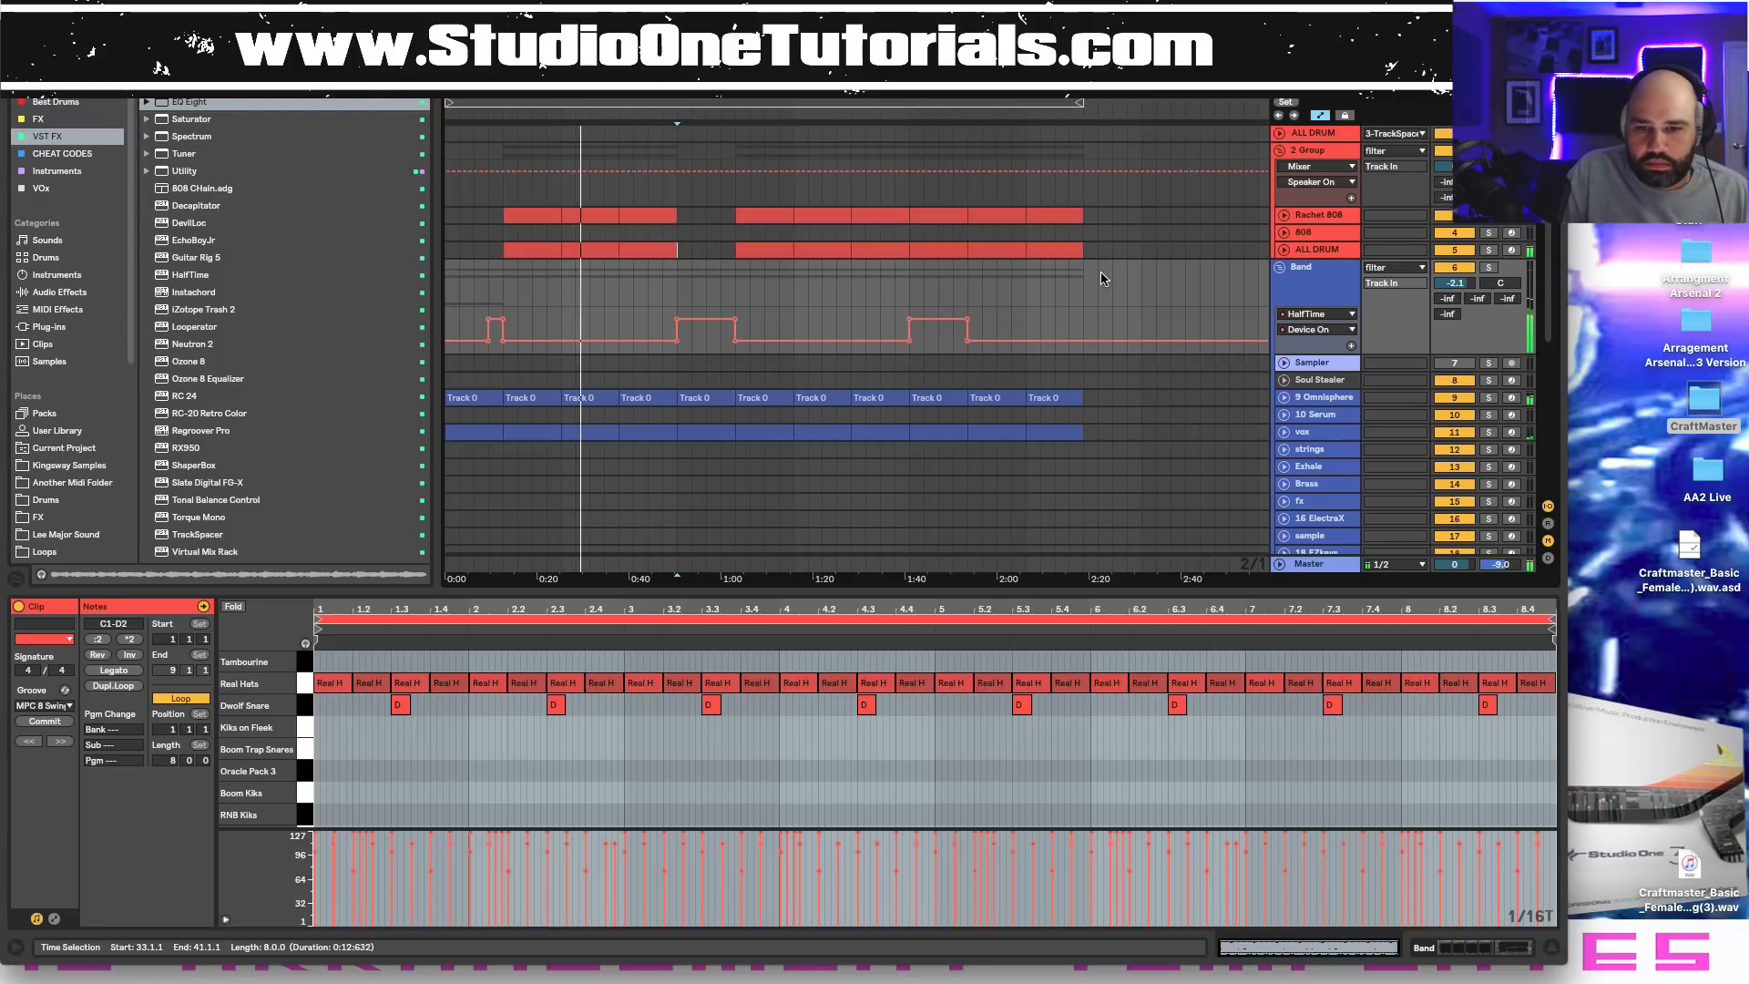
drag(1102, 279, 1068, 216)
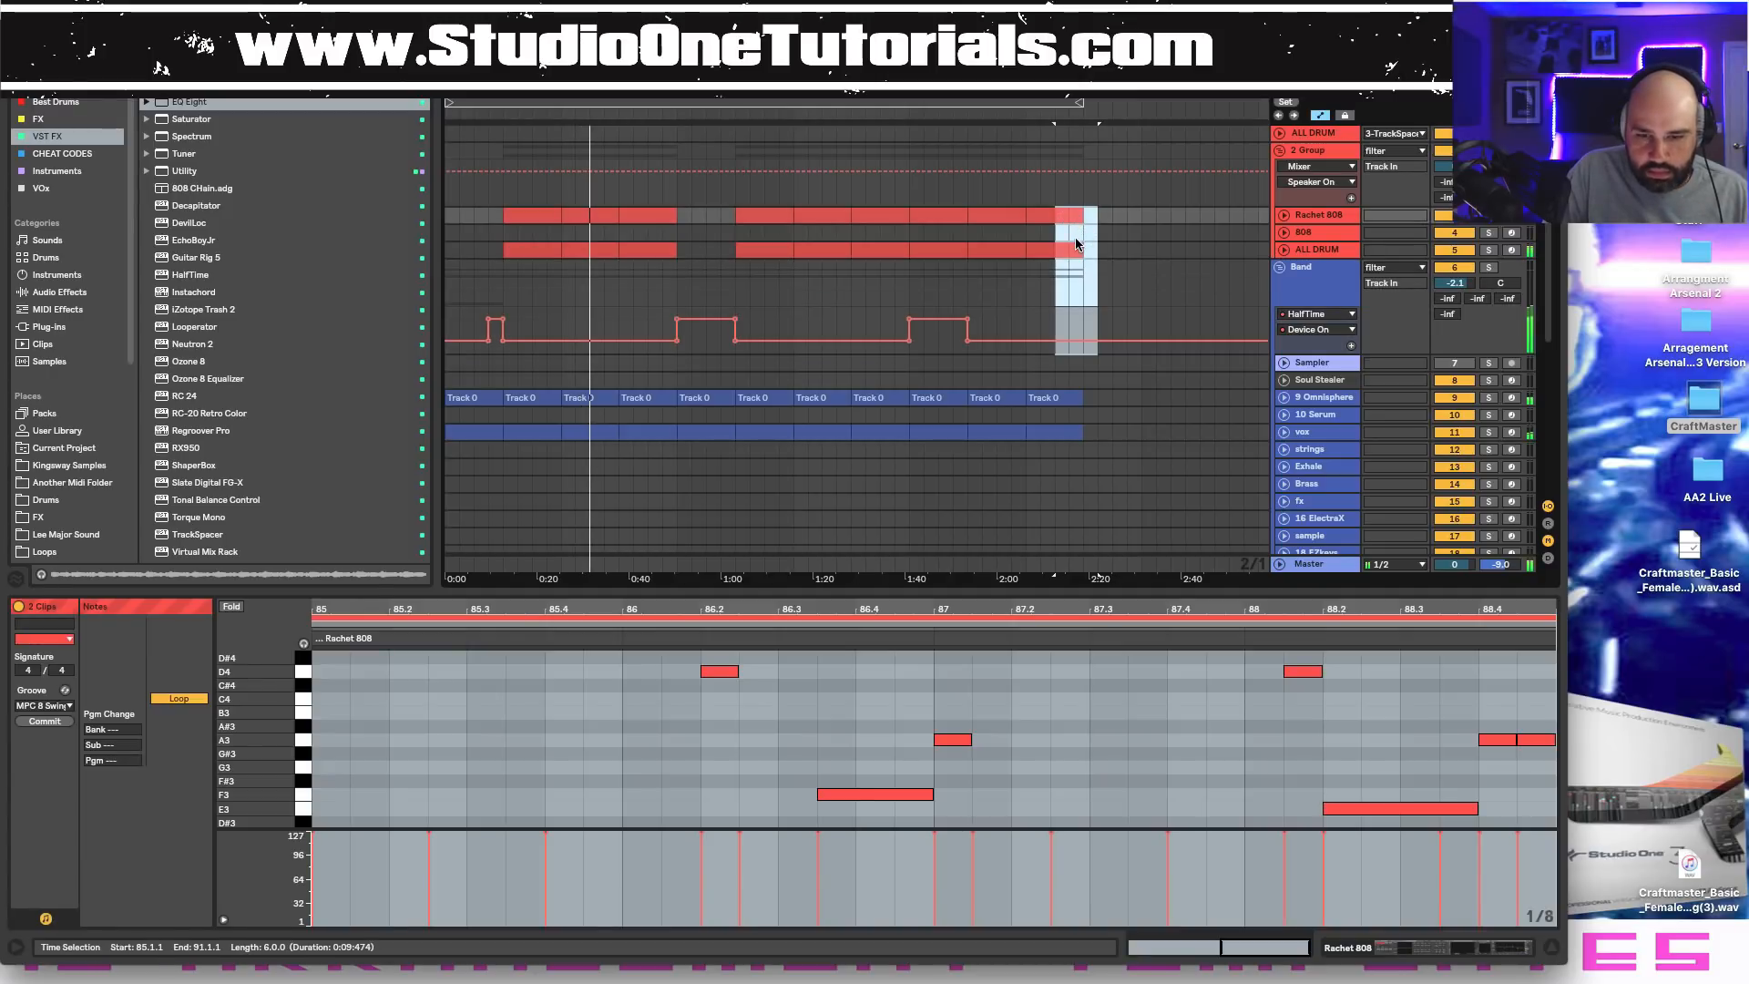
key(Delete)
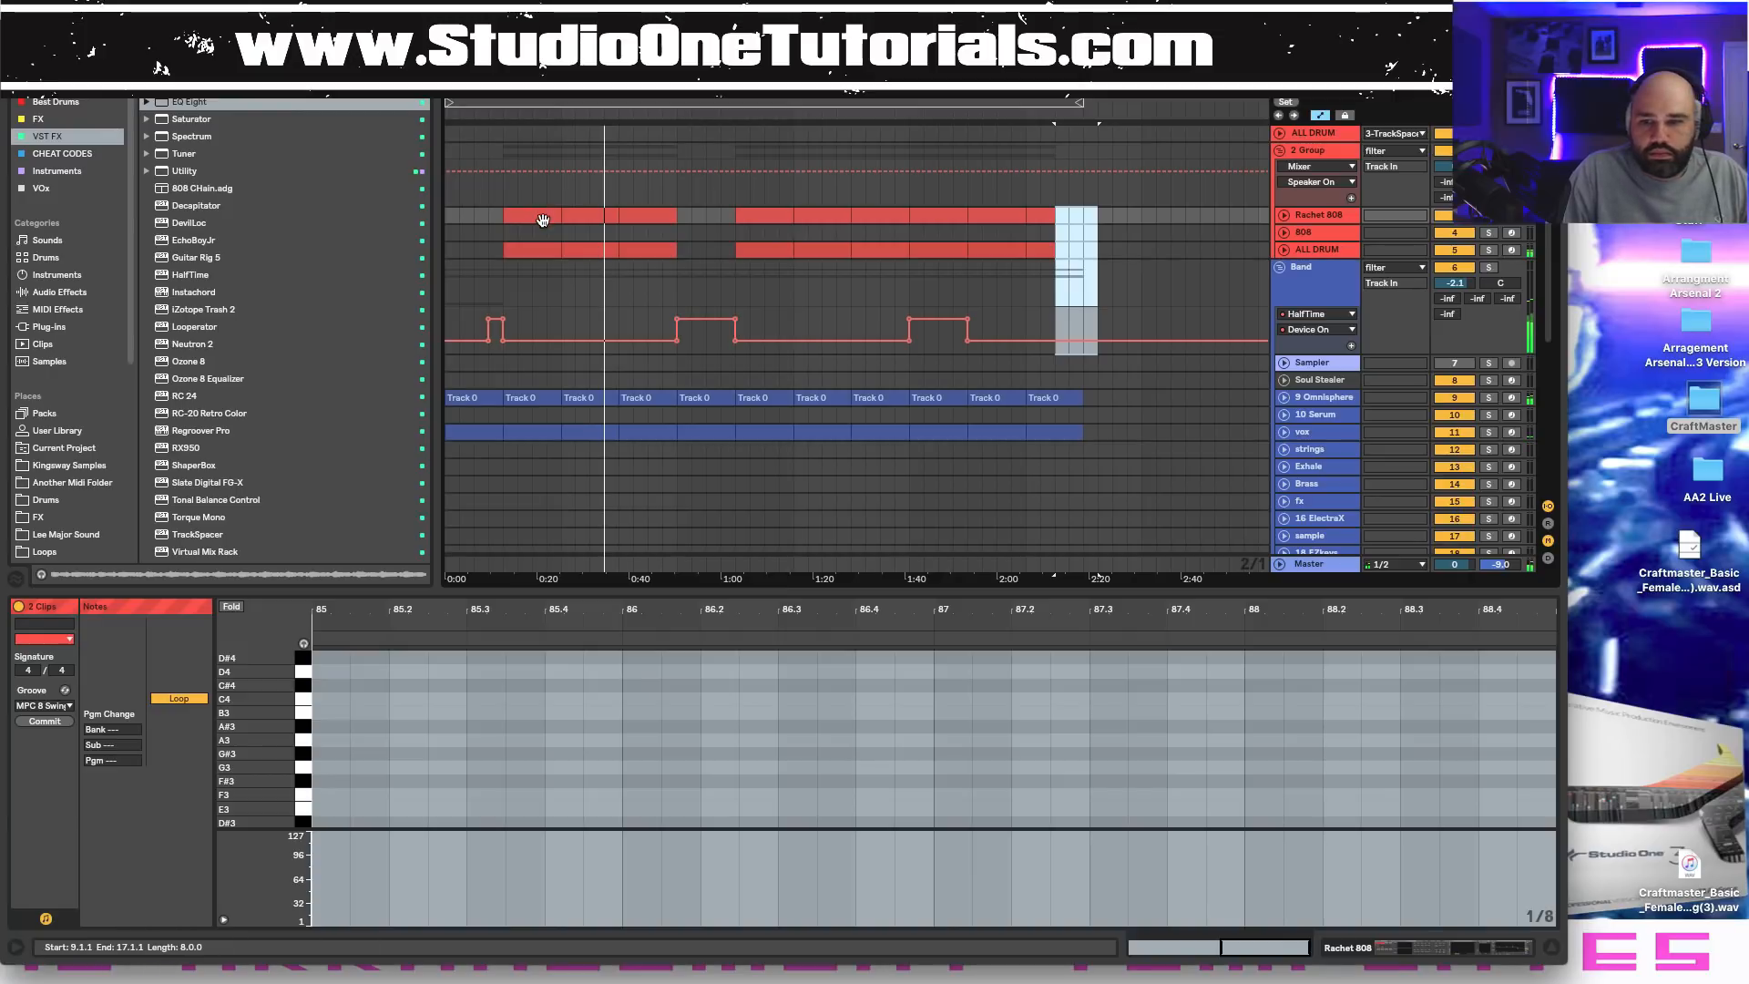
Delete the upper-register notes in the last two bars of the first Rachet 808 clip, which starts at bar 9.
click(542, 221)
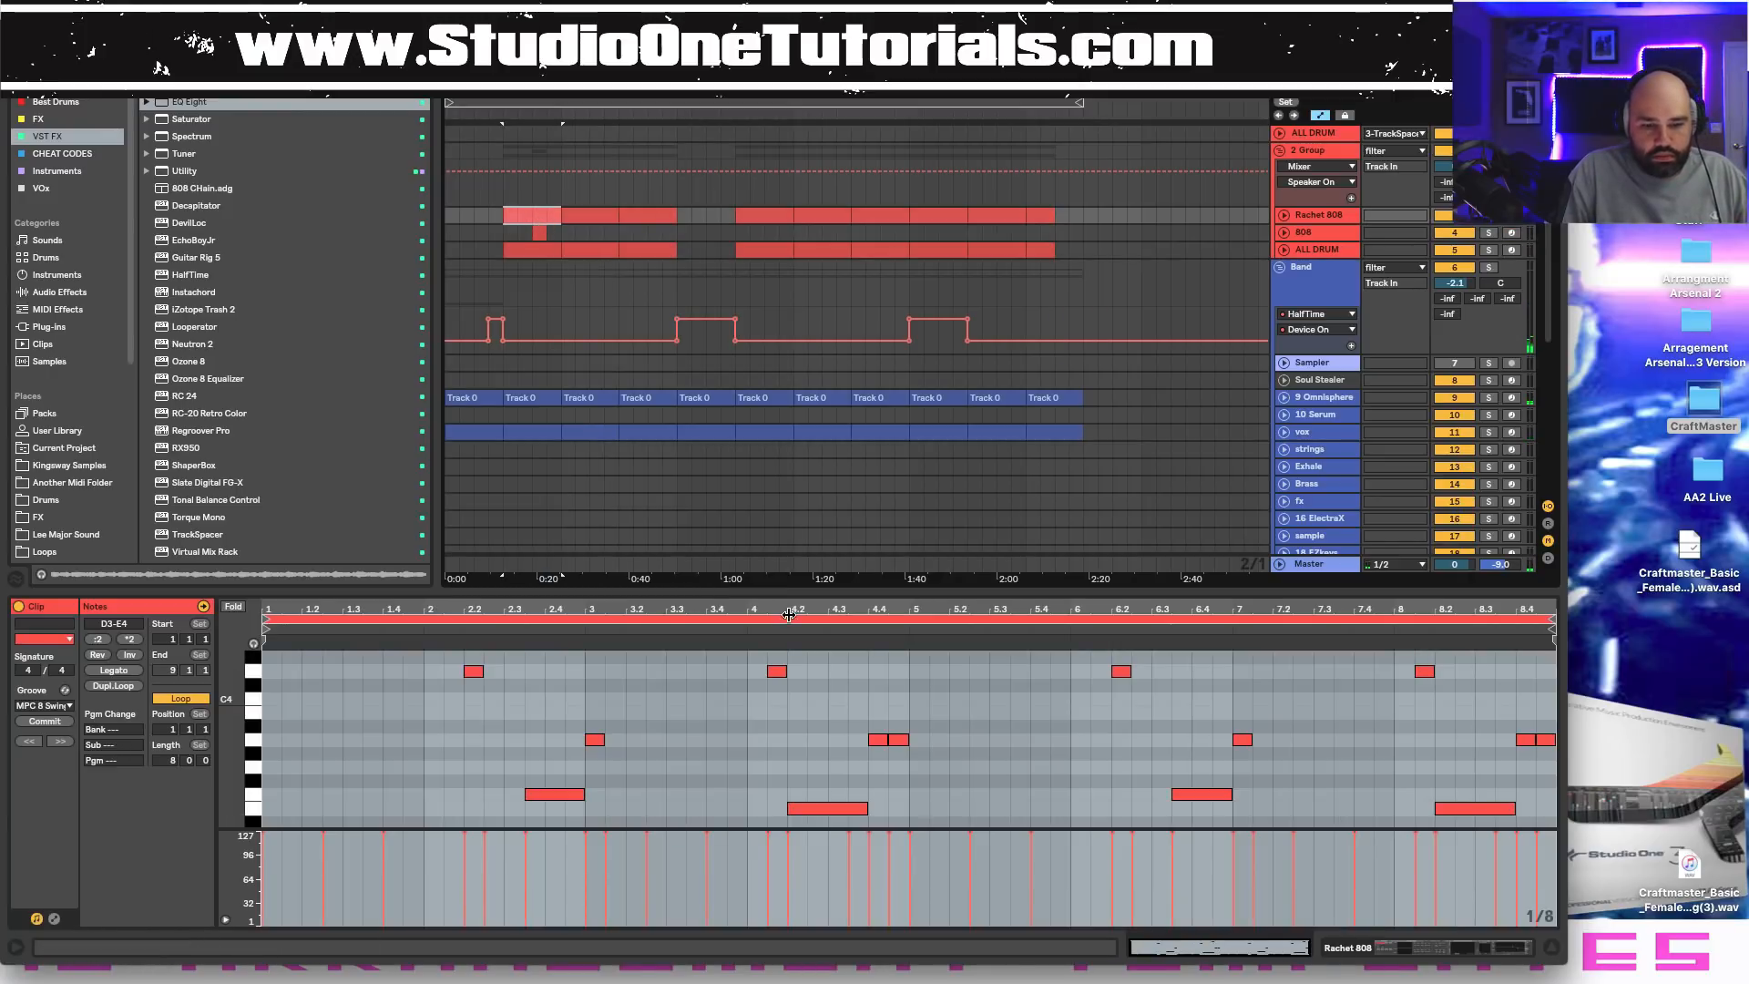
click(718, 608)
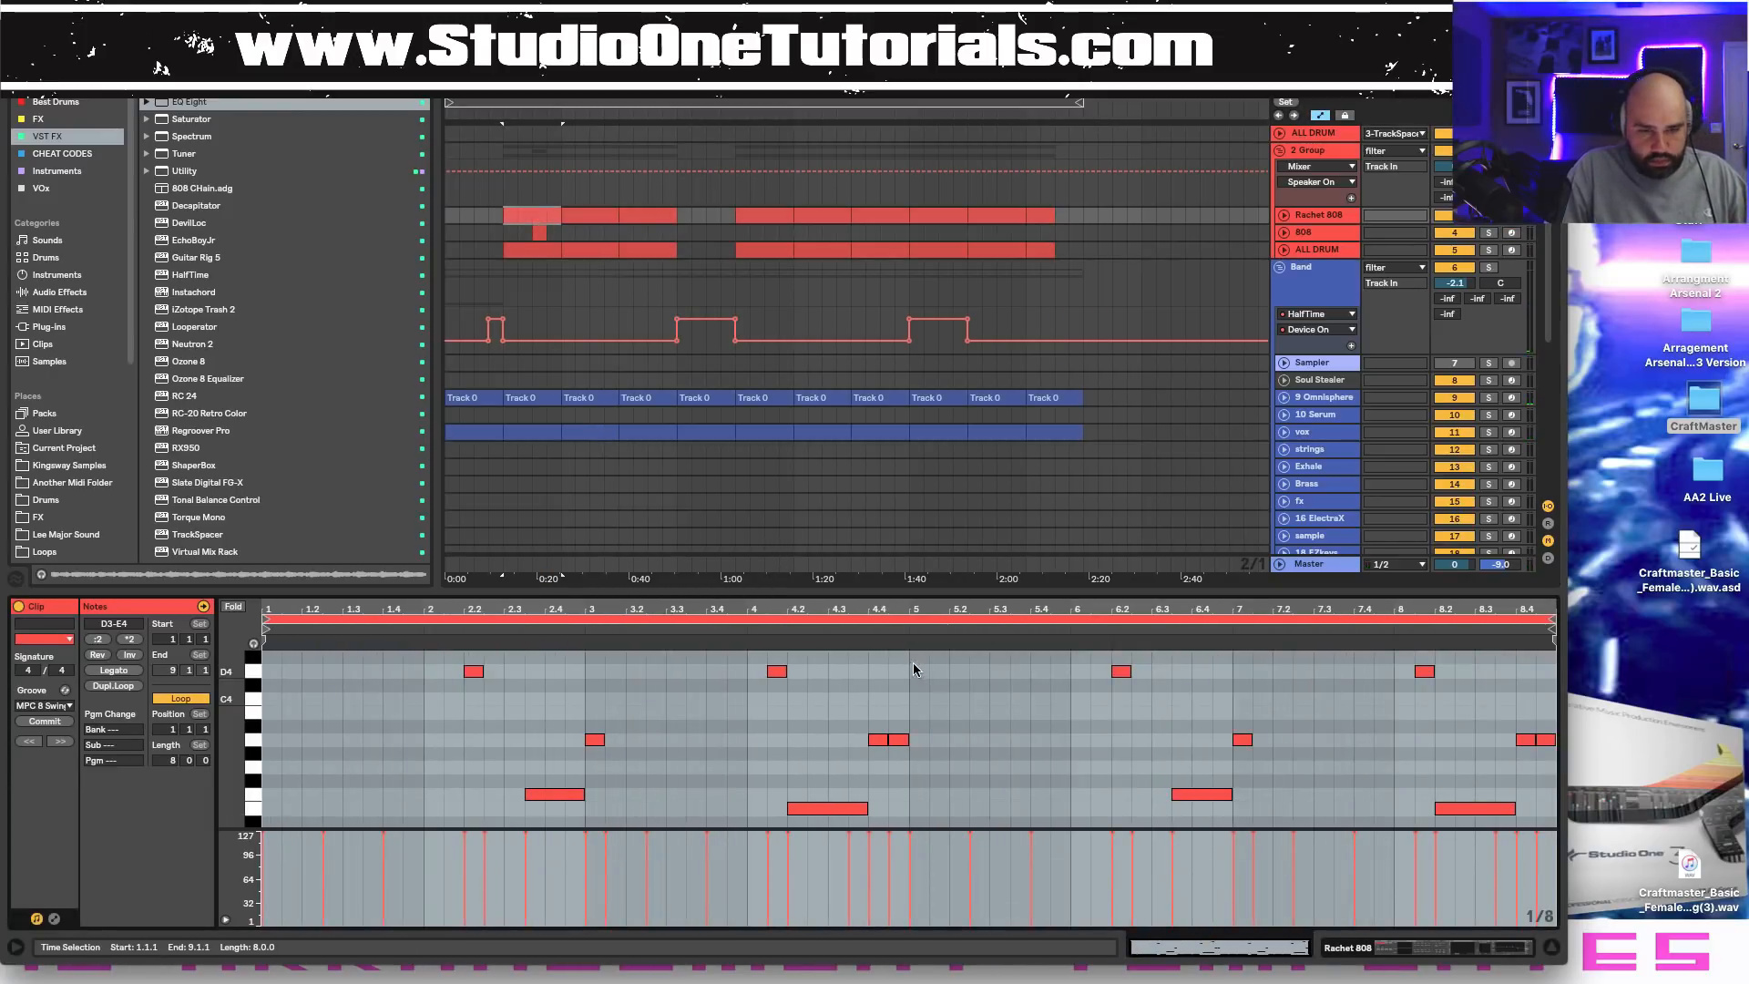
key(space)
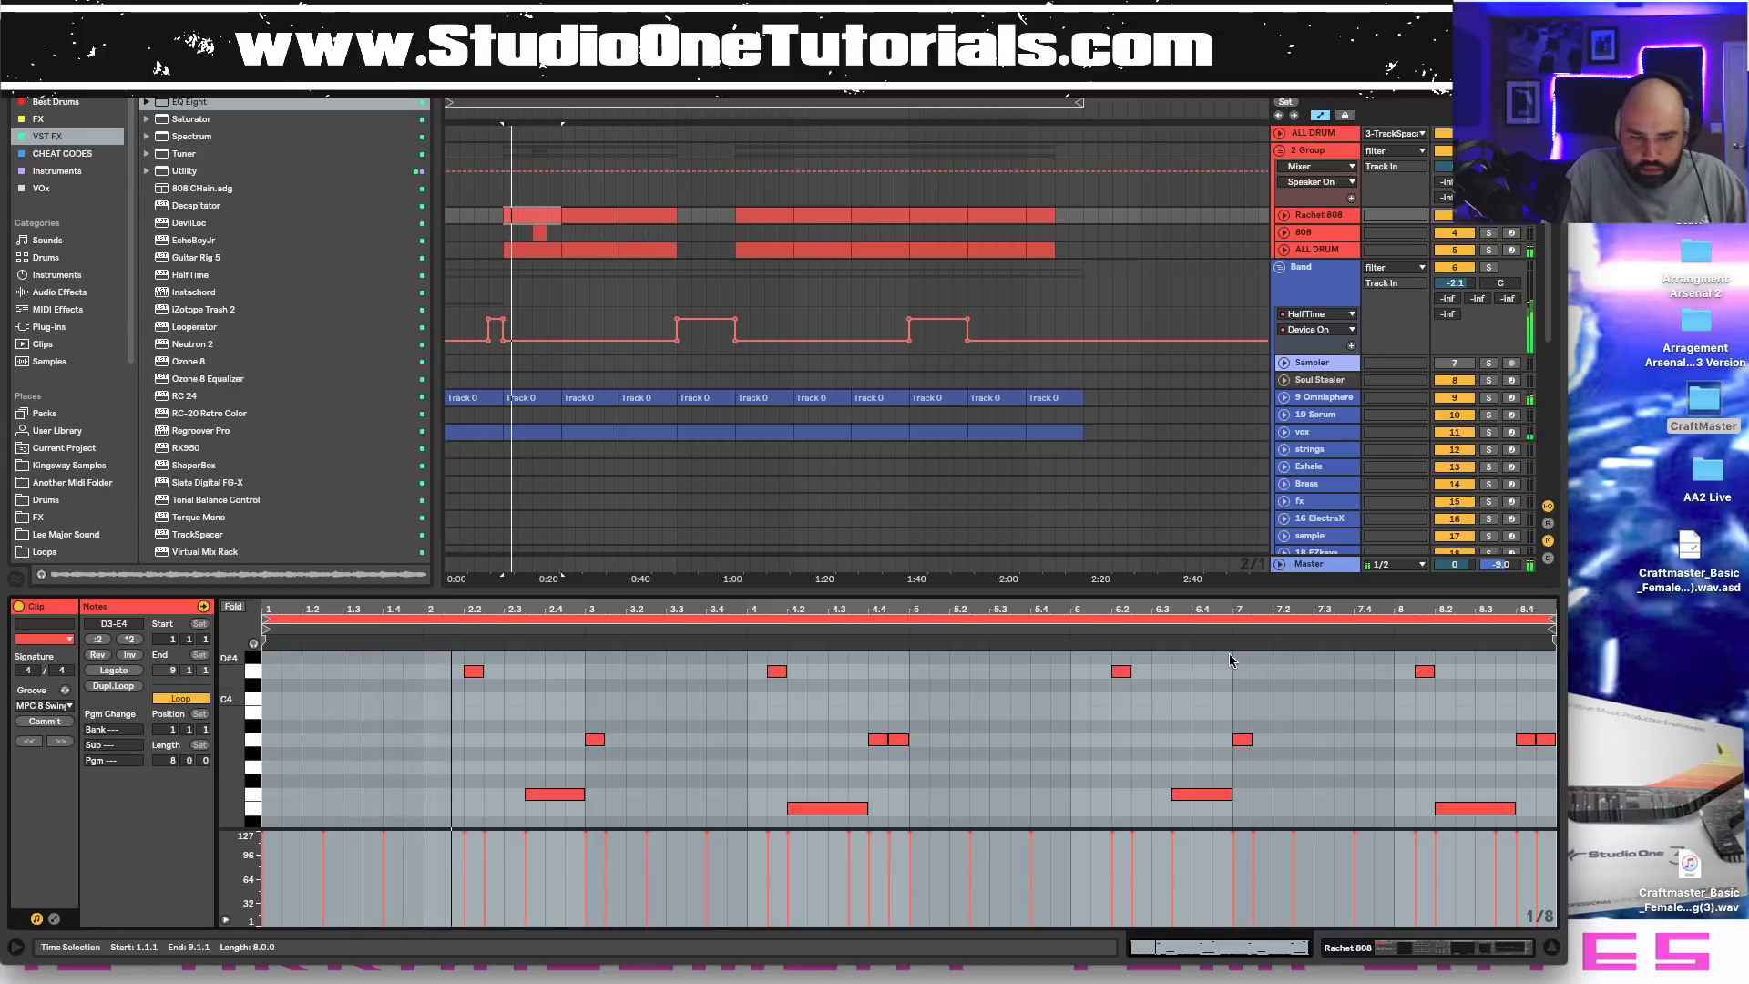
drag(1230, 656, 1522, 775)
key(Delete)
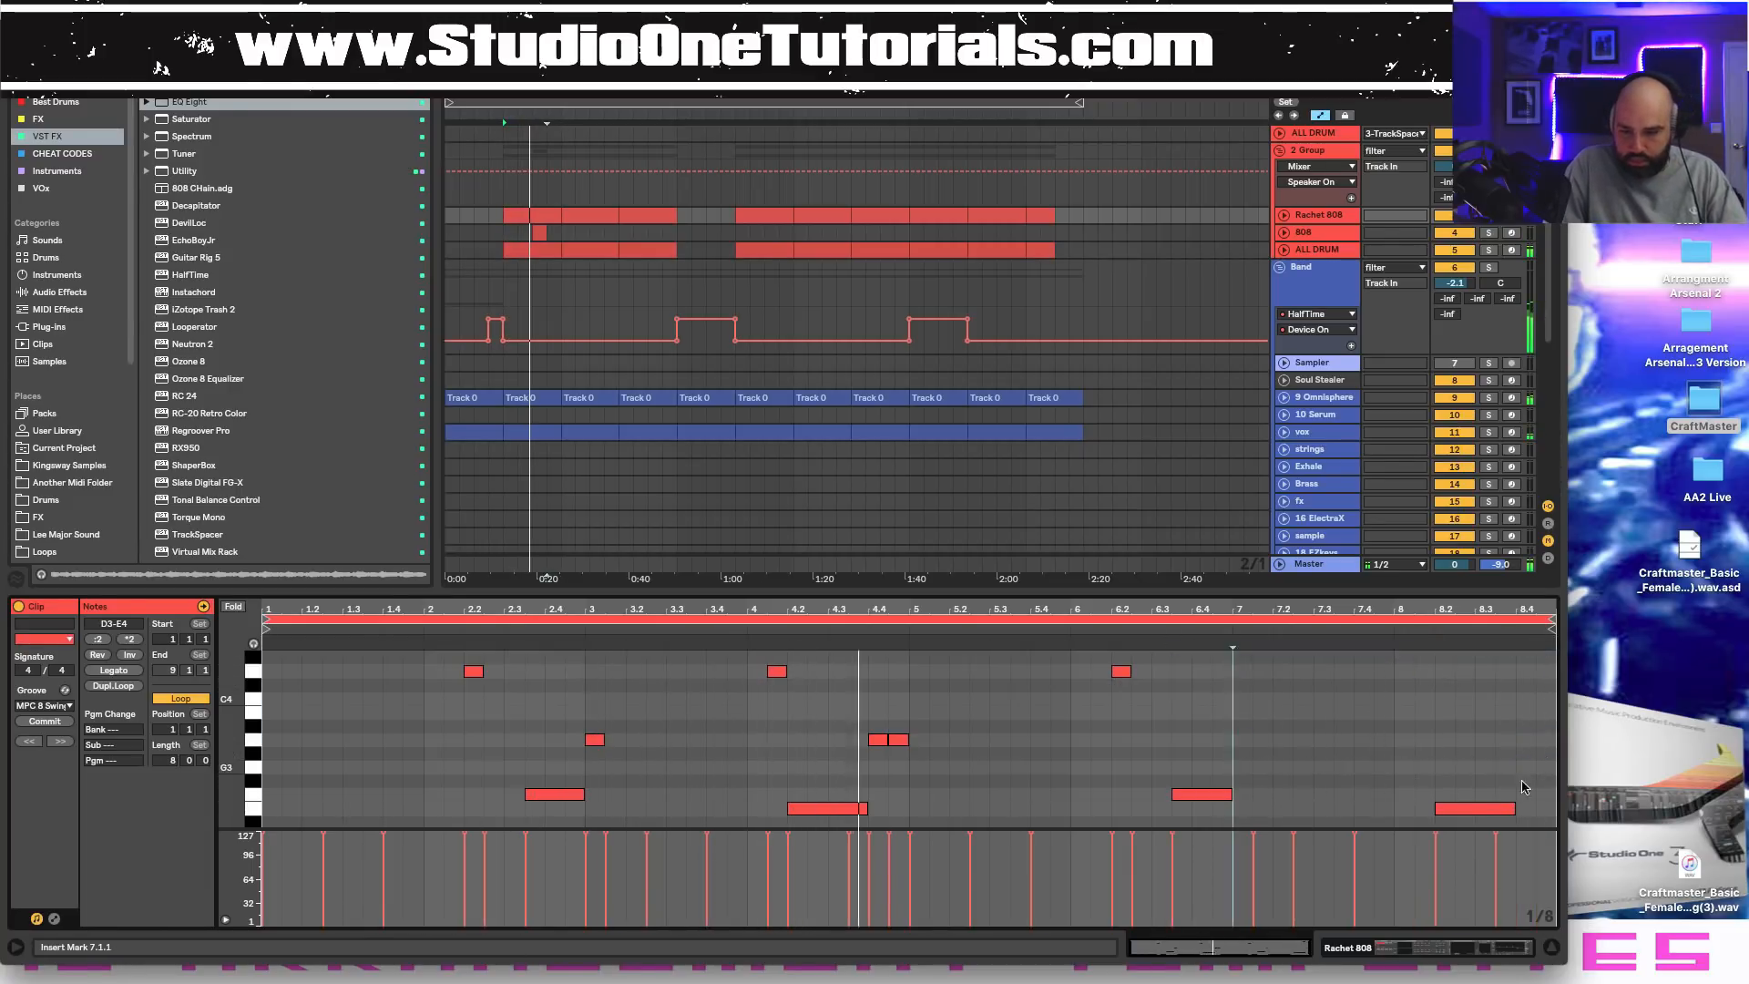
click(1486, 810)
key(Delete)
Delete all drum hits in the last two bars of the ALL DRUM clip at bar 9 and audition the drop.
click(537, 249)
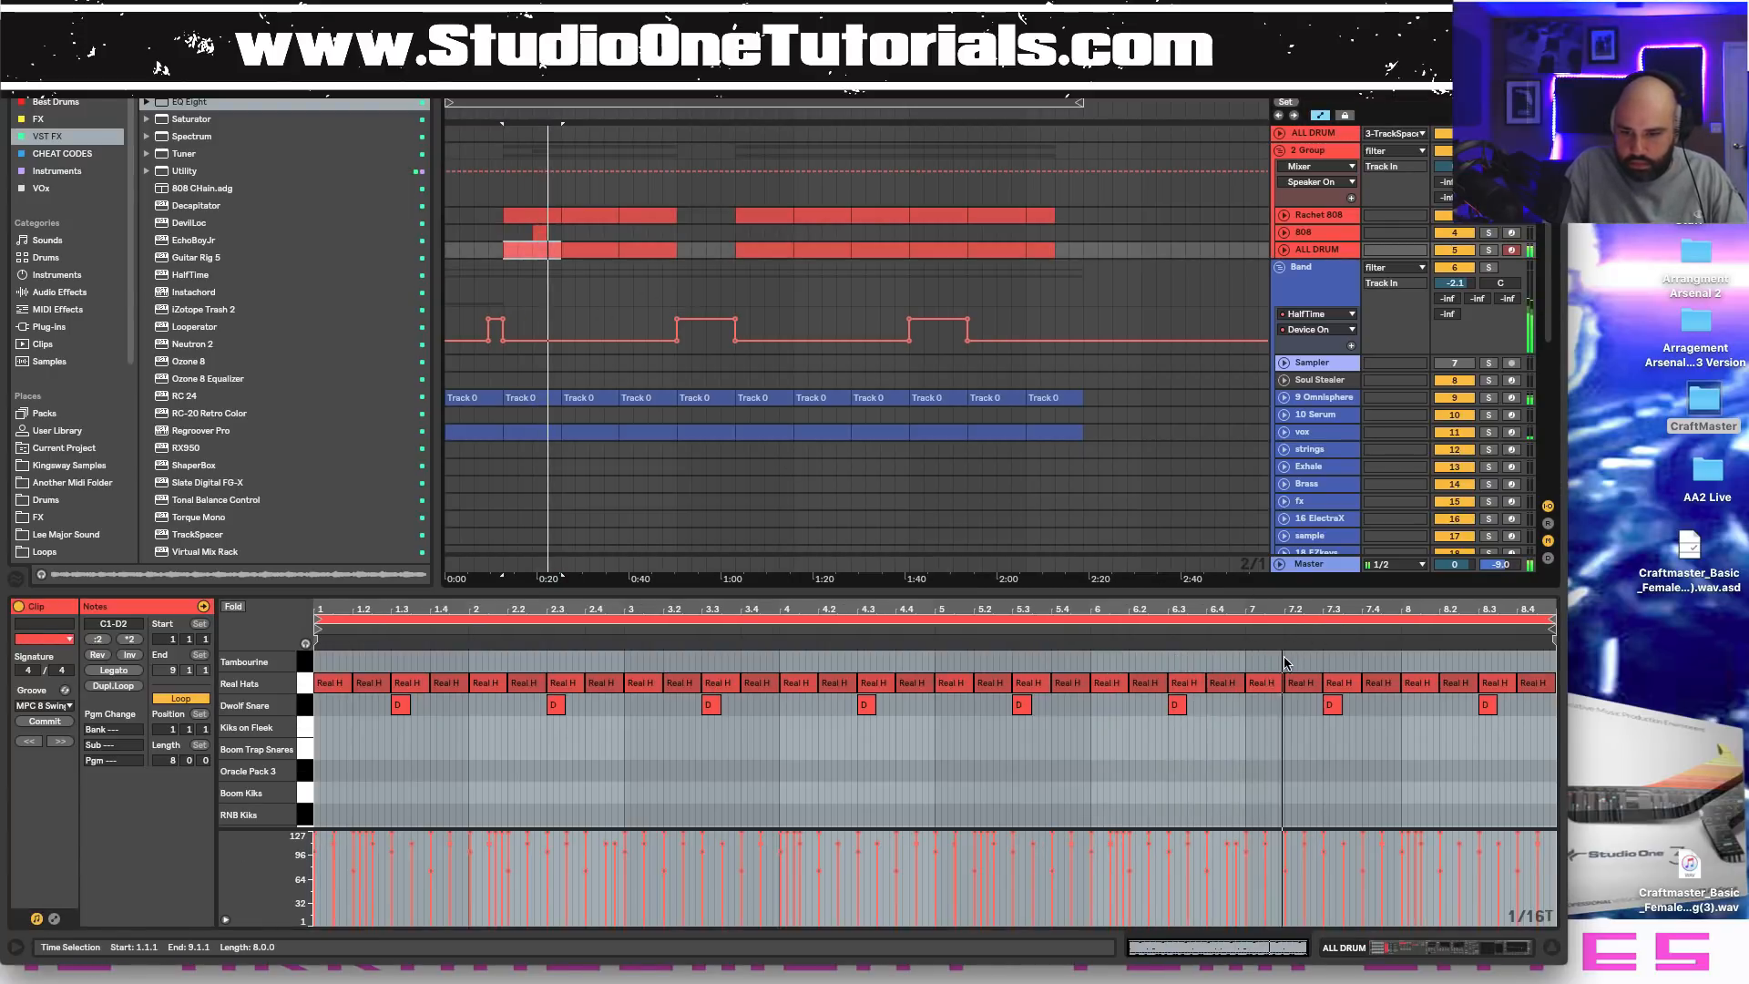
drag(1252, 656, 1550, 730)
key(Delete)
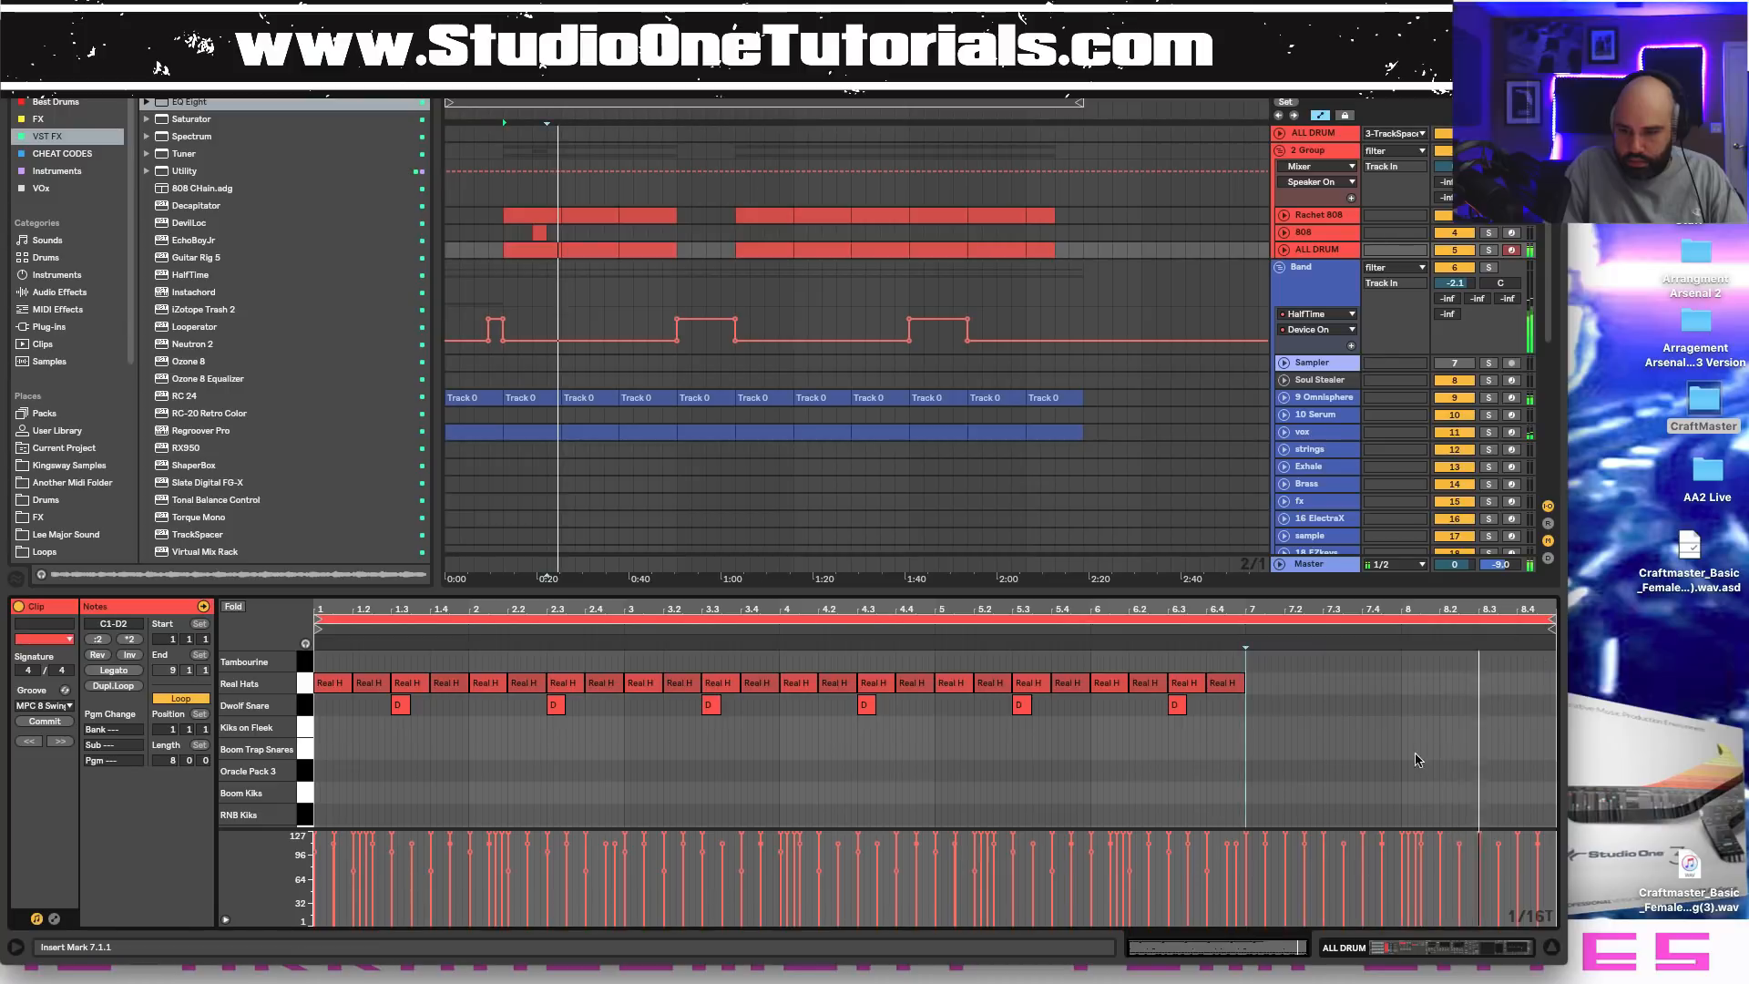
scroll(1421, 762, down, 5)
drag(1253, 679, 1553, 825)
key(Delete)
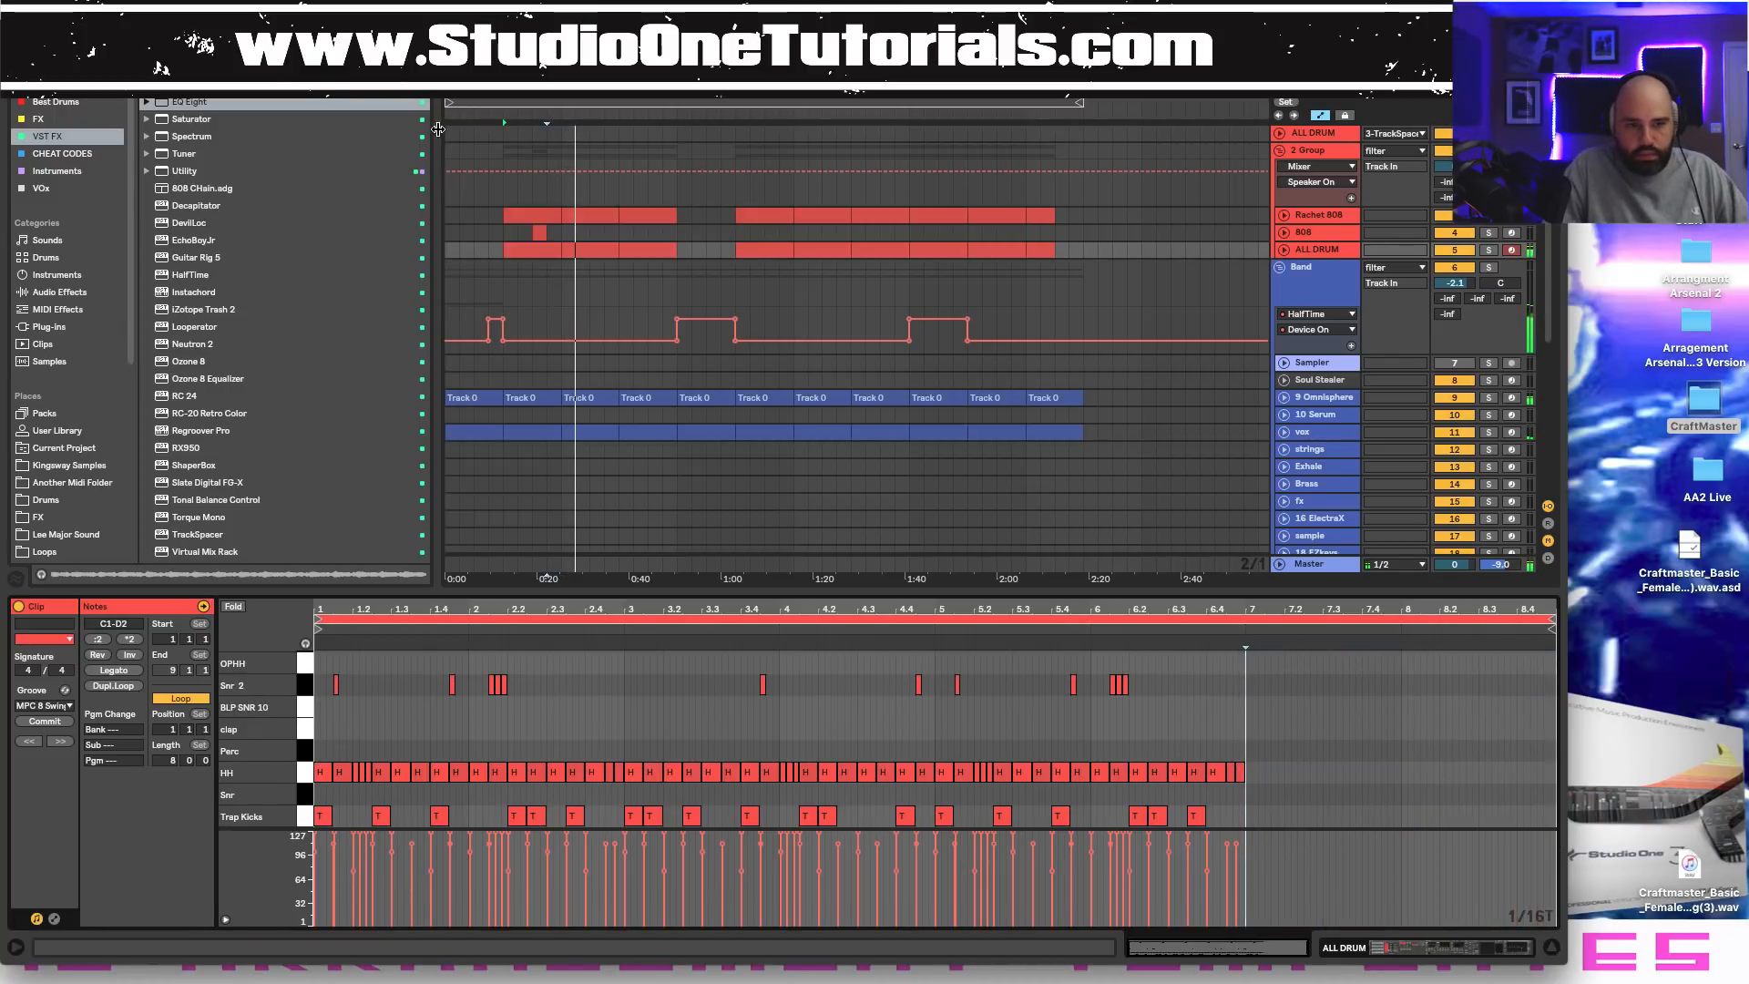
click(505, 109)
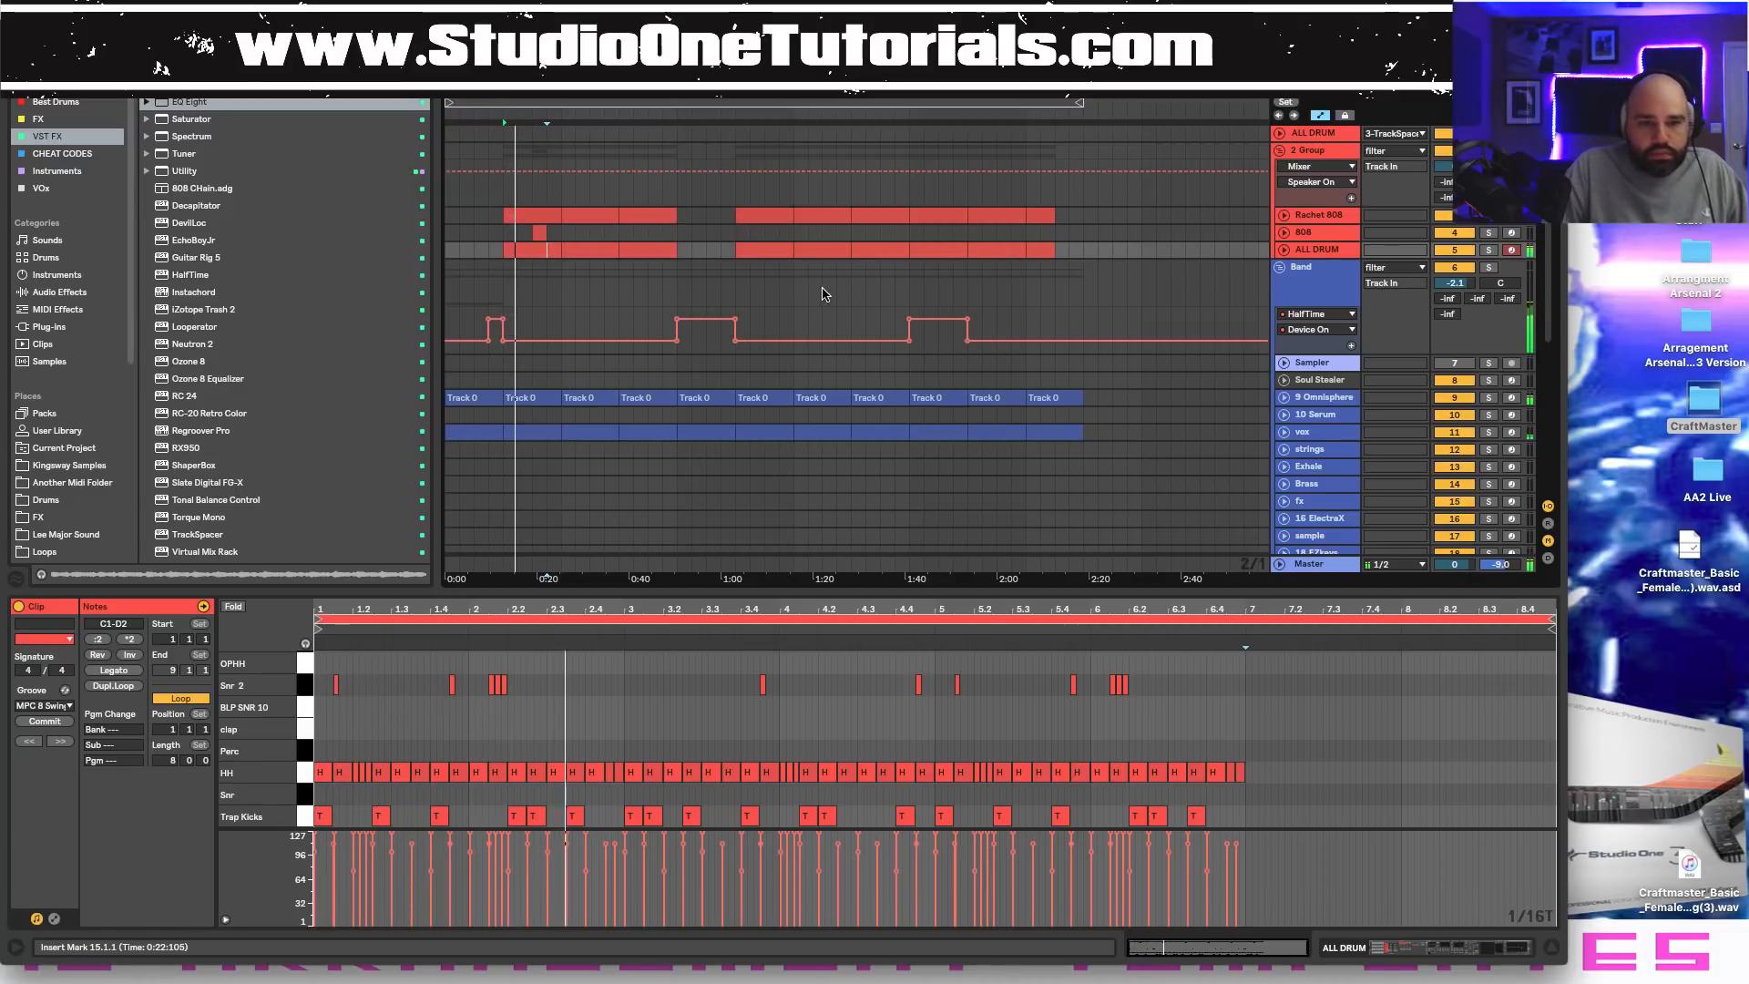
Delete the short 808 clip at bar 13 and replace the Rachet 808 and ALL DRUM clips at bar 41 with copies from bar 9.
drag(740, 217, 787, 249)
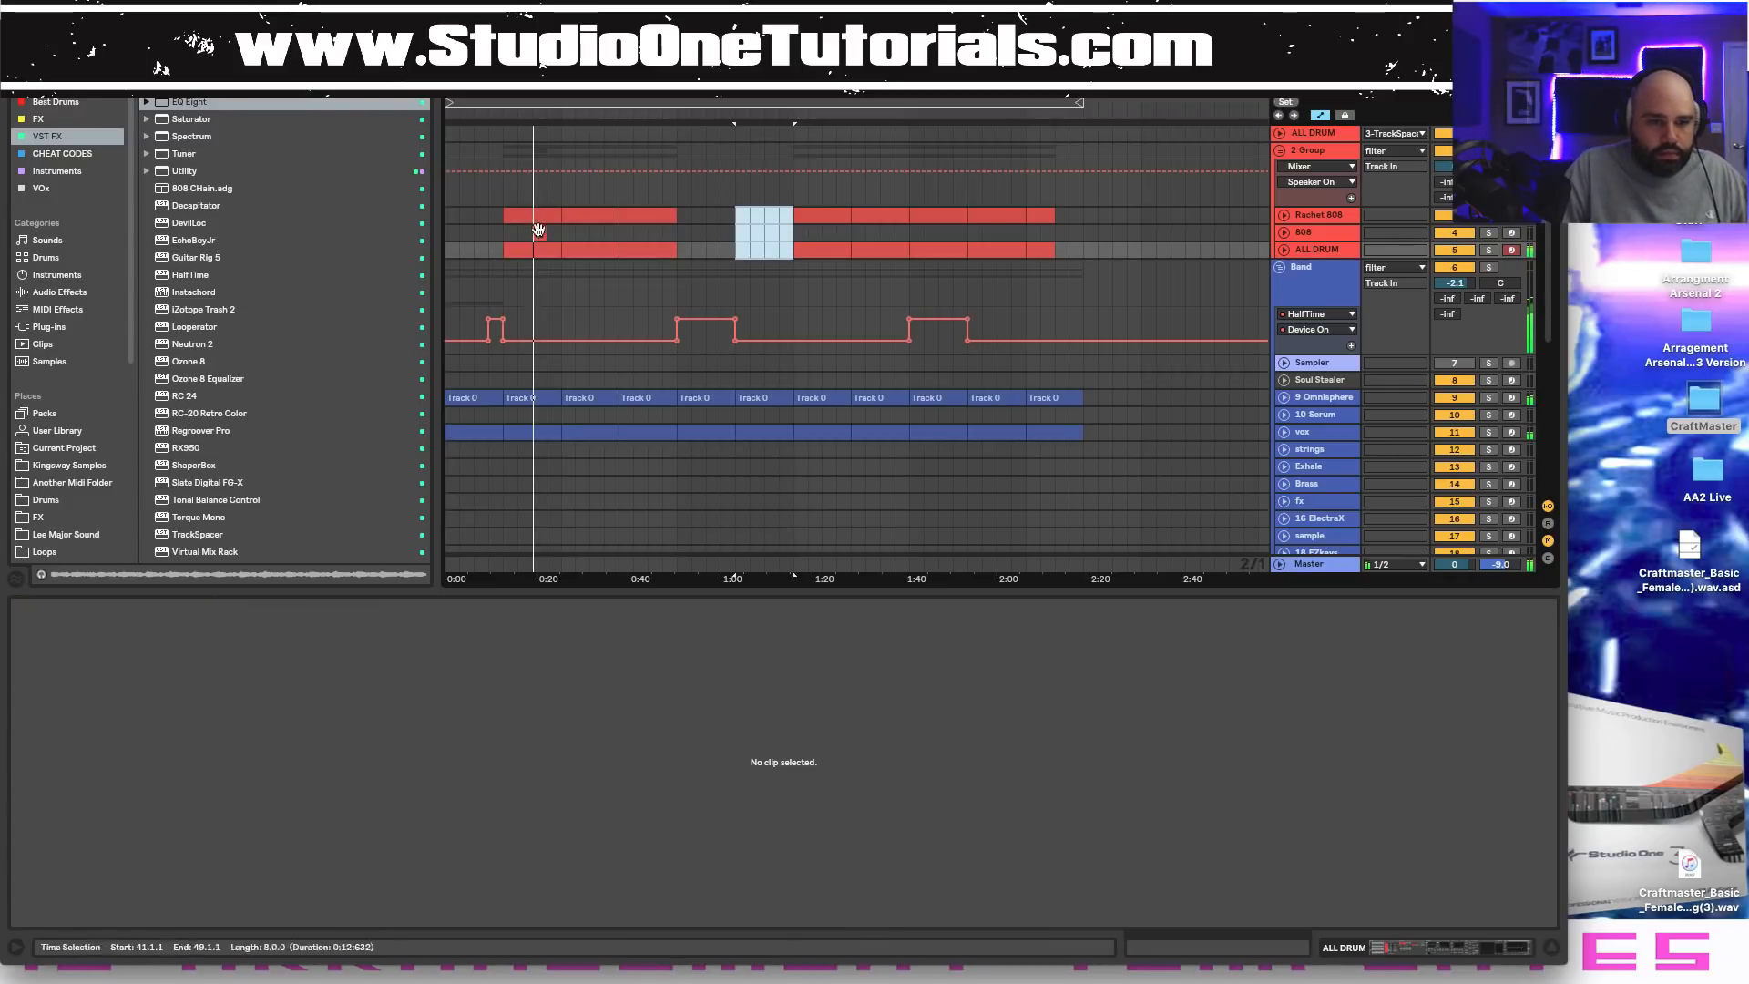
click(537, 234)
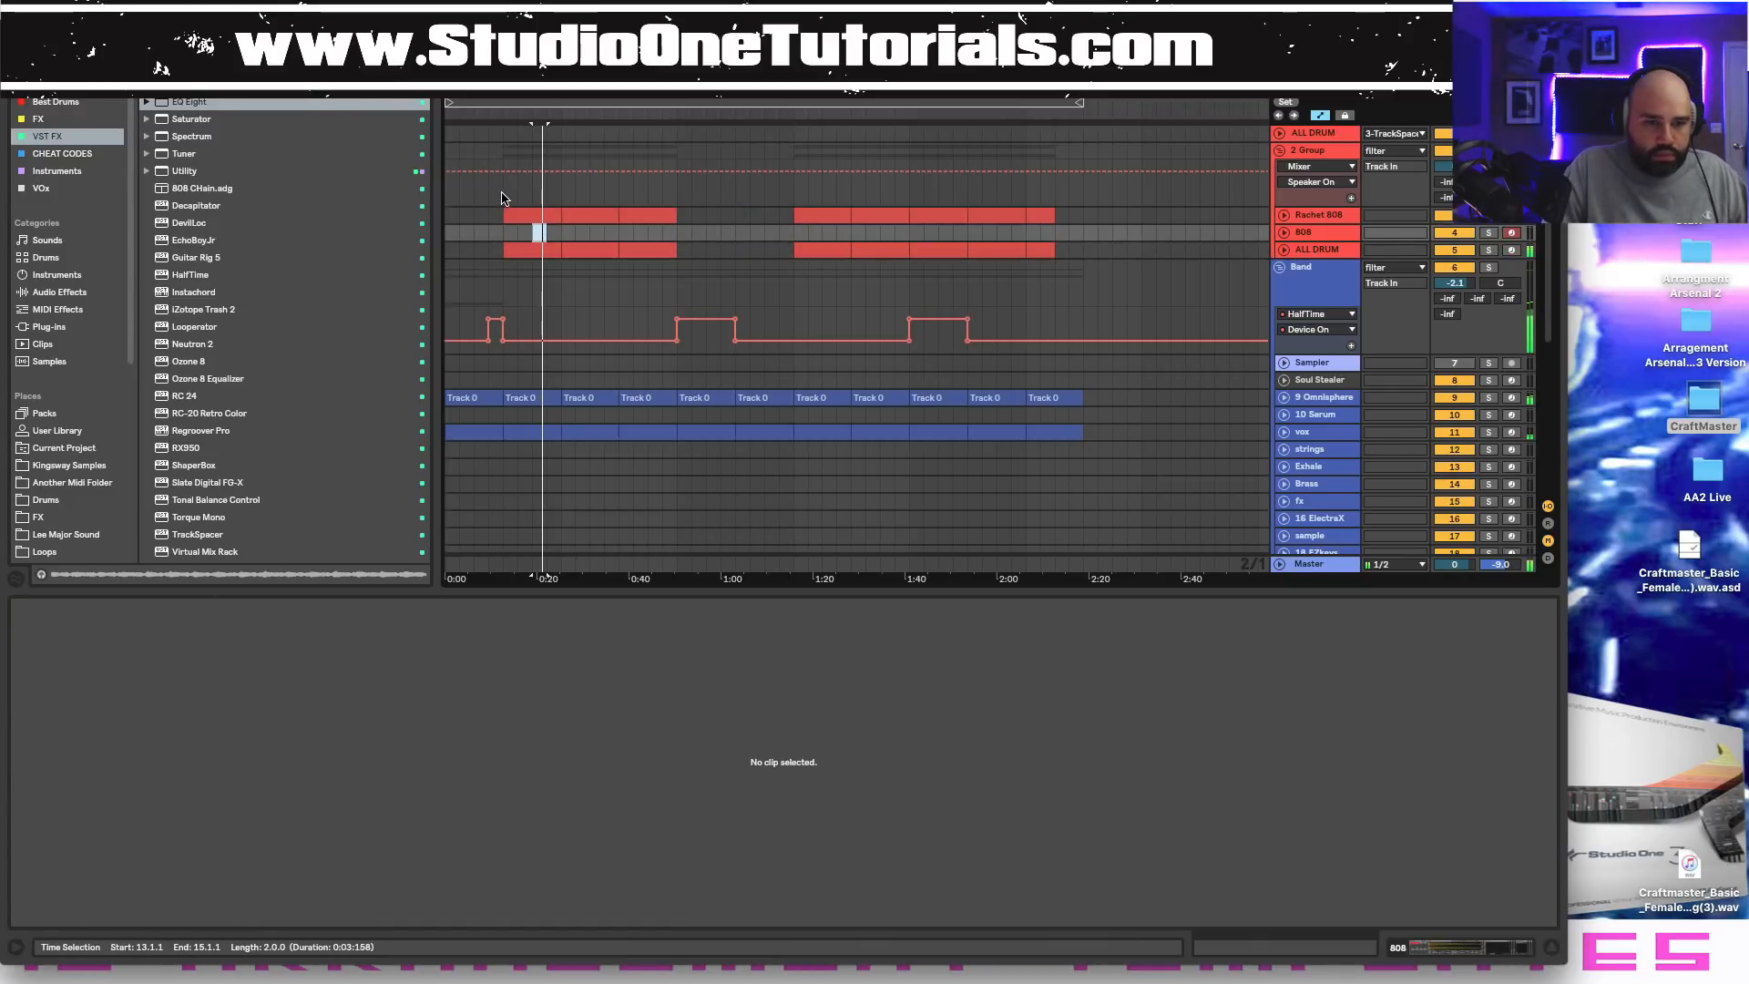
drag(503, 215, 750, 253)
click(516, 250)
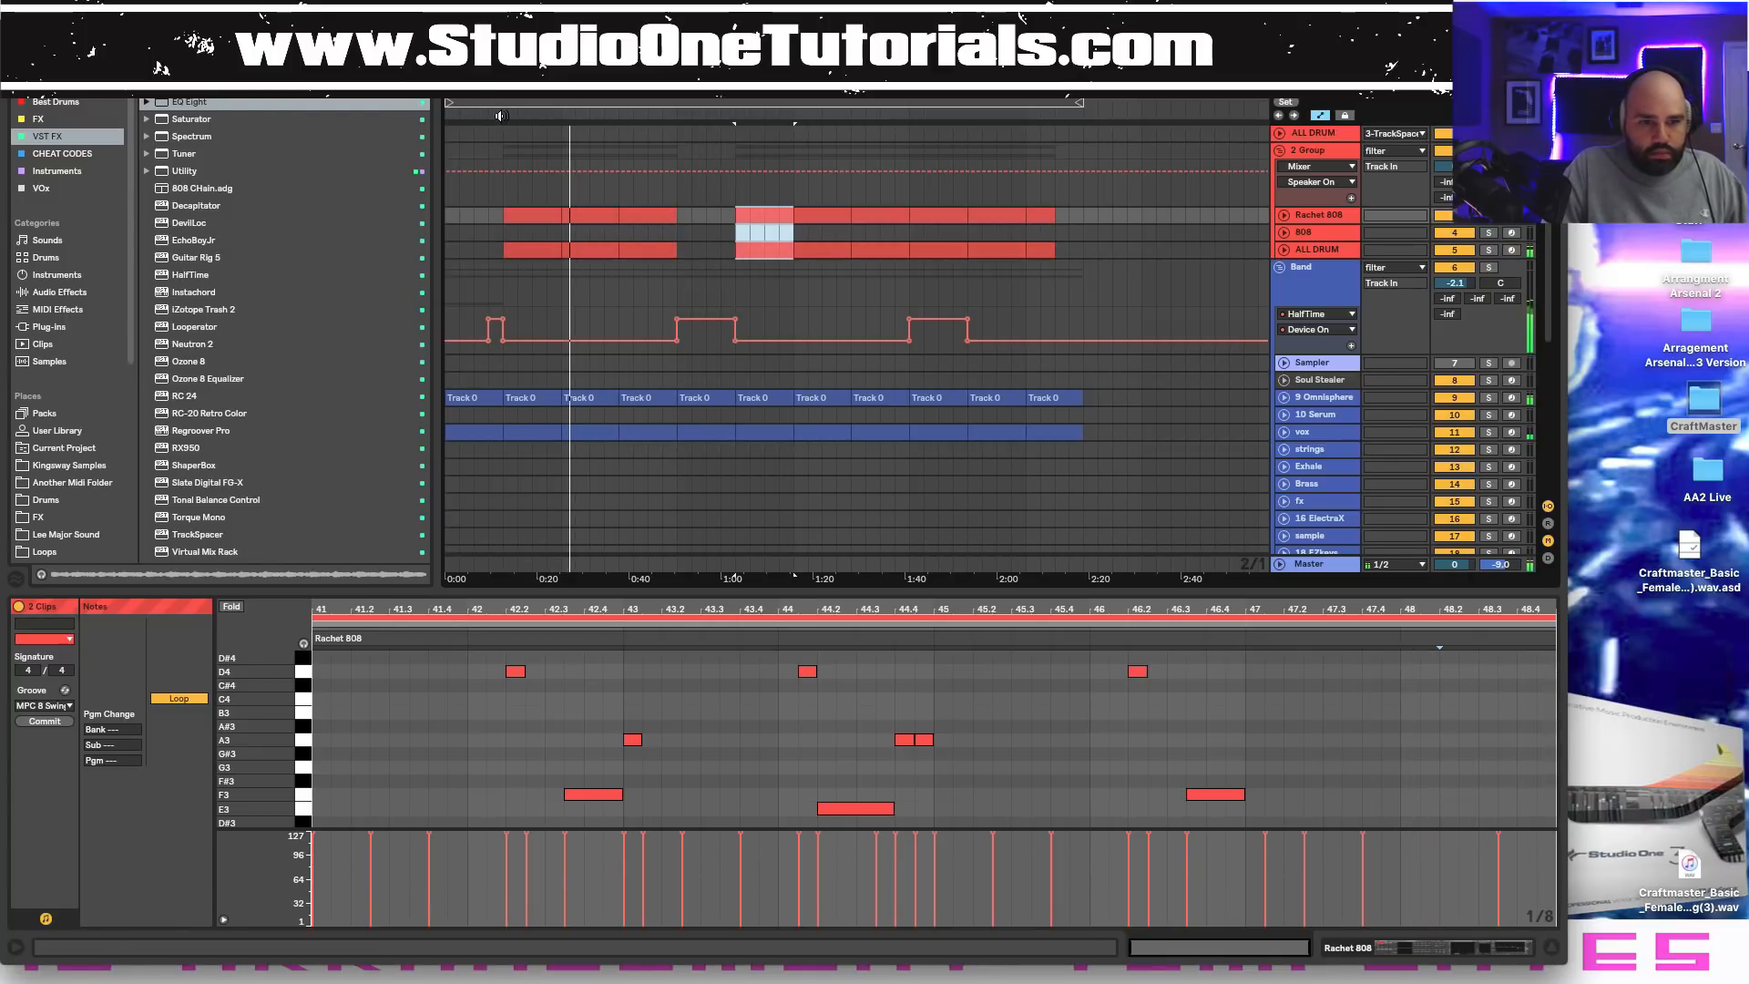
Play from bar 9 and delete the leftover low and high notes in the last two bars of the first Rachet 808 clip.
click(500, 115)
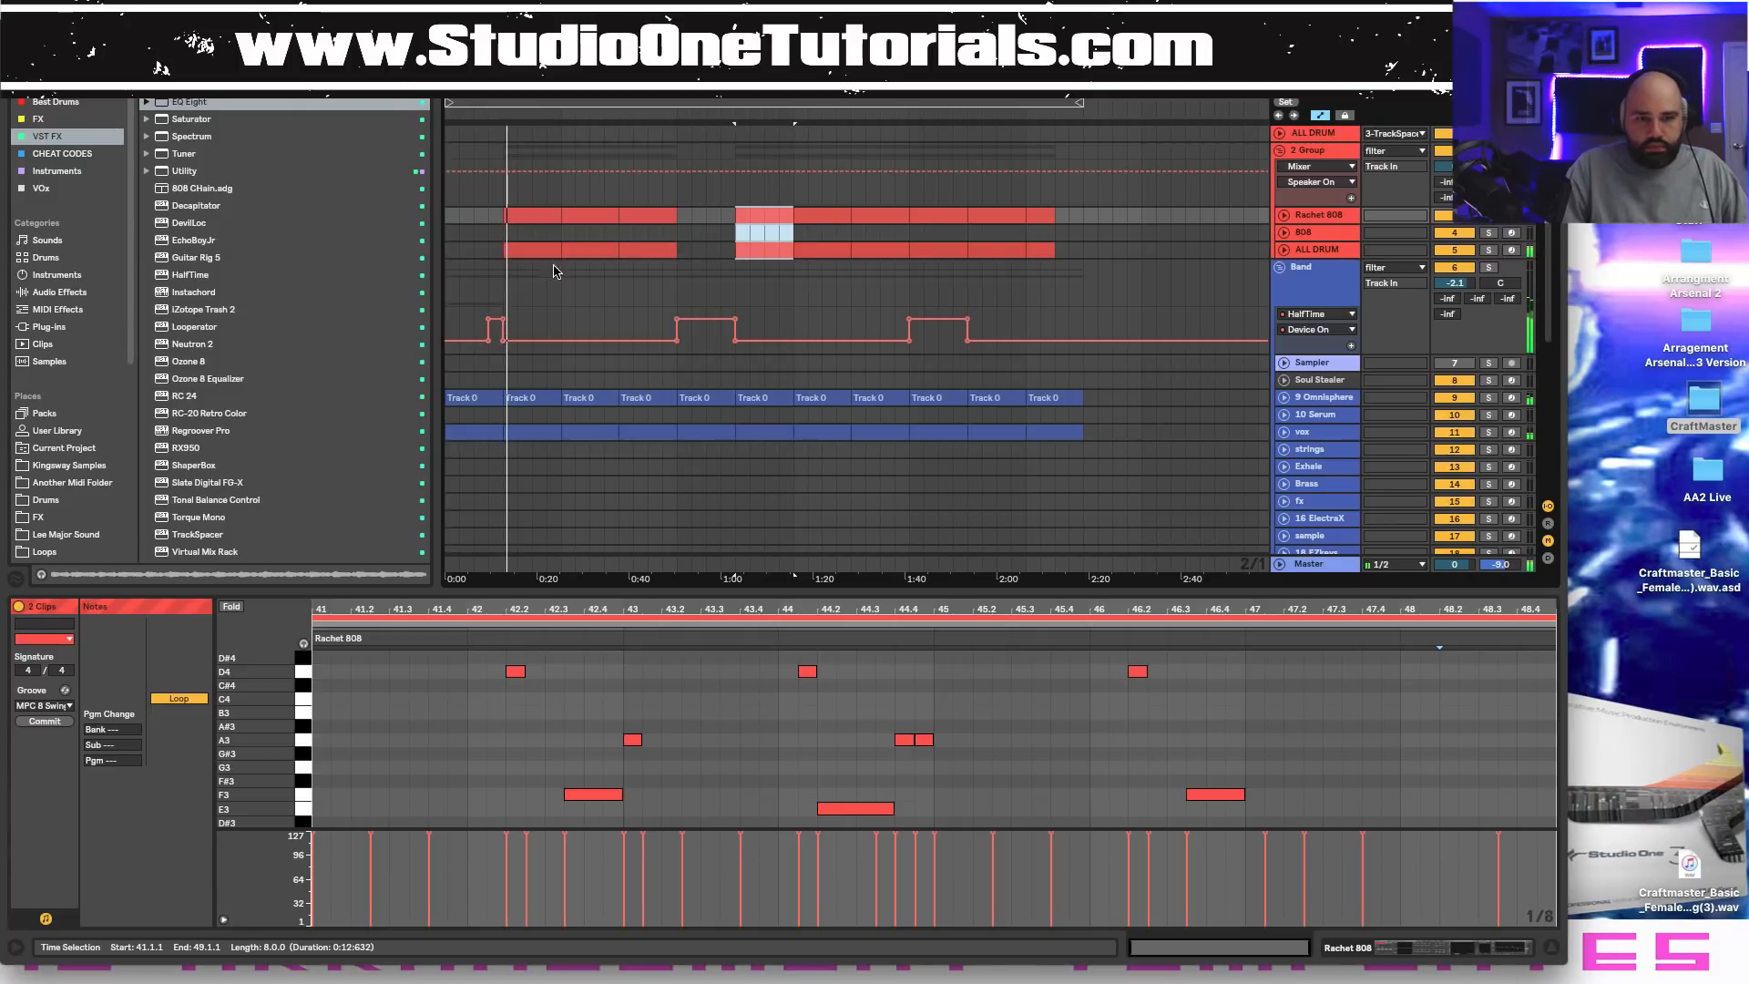
click(544, 217)
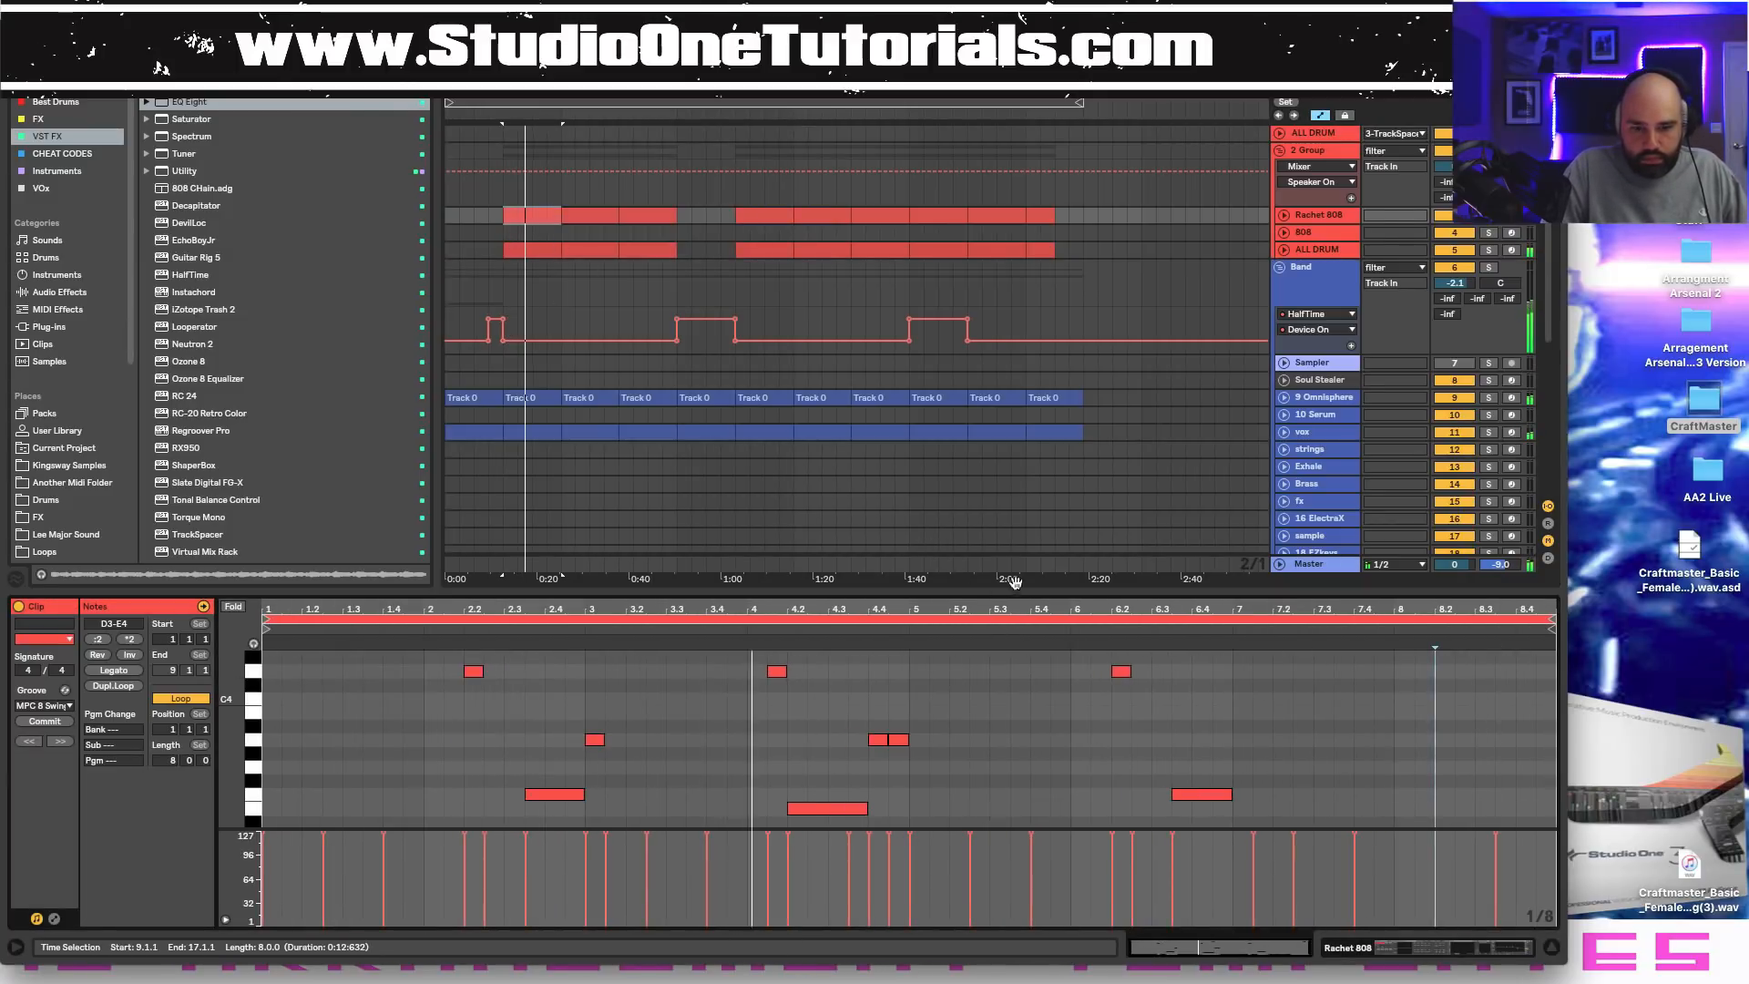
scroll(1218, 747, down, 5)
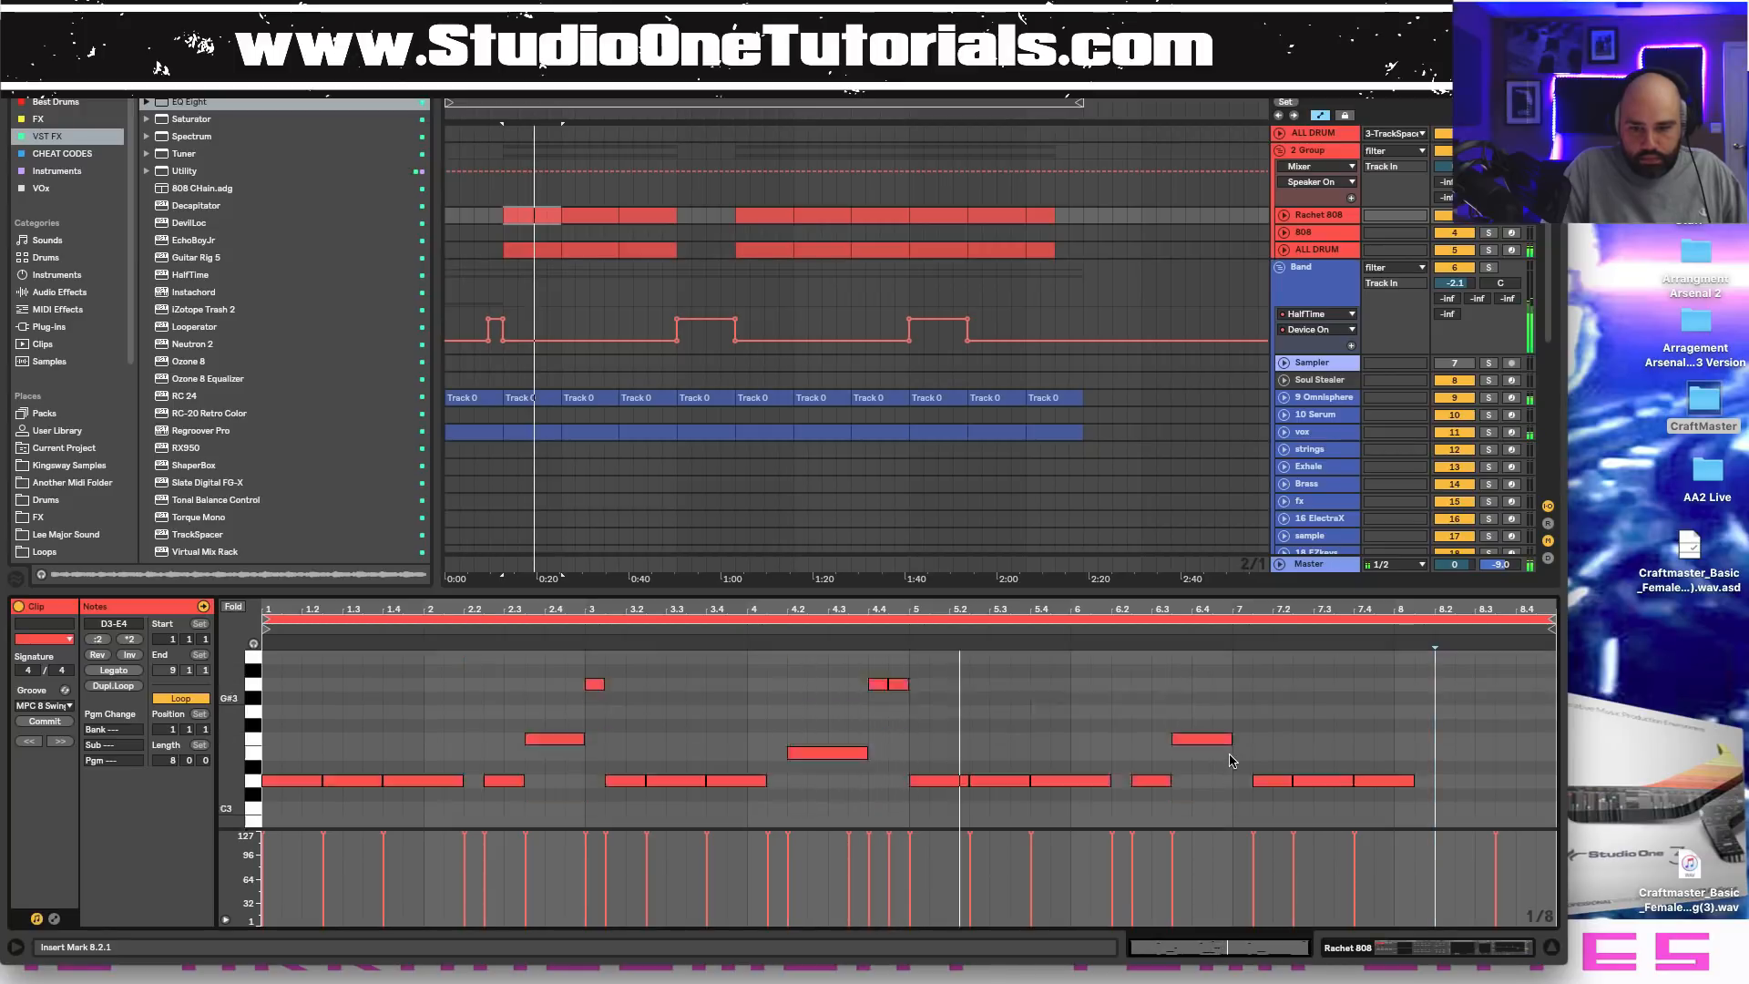
drag(1406, 713, 1254, 664)
key(Delete)
scroll(1260, 717, up, 3)
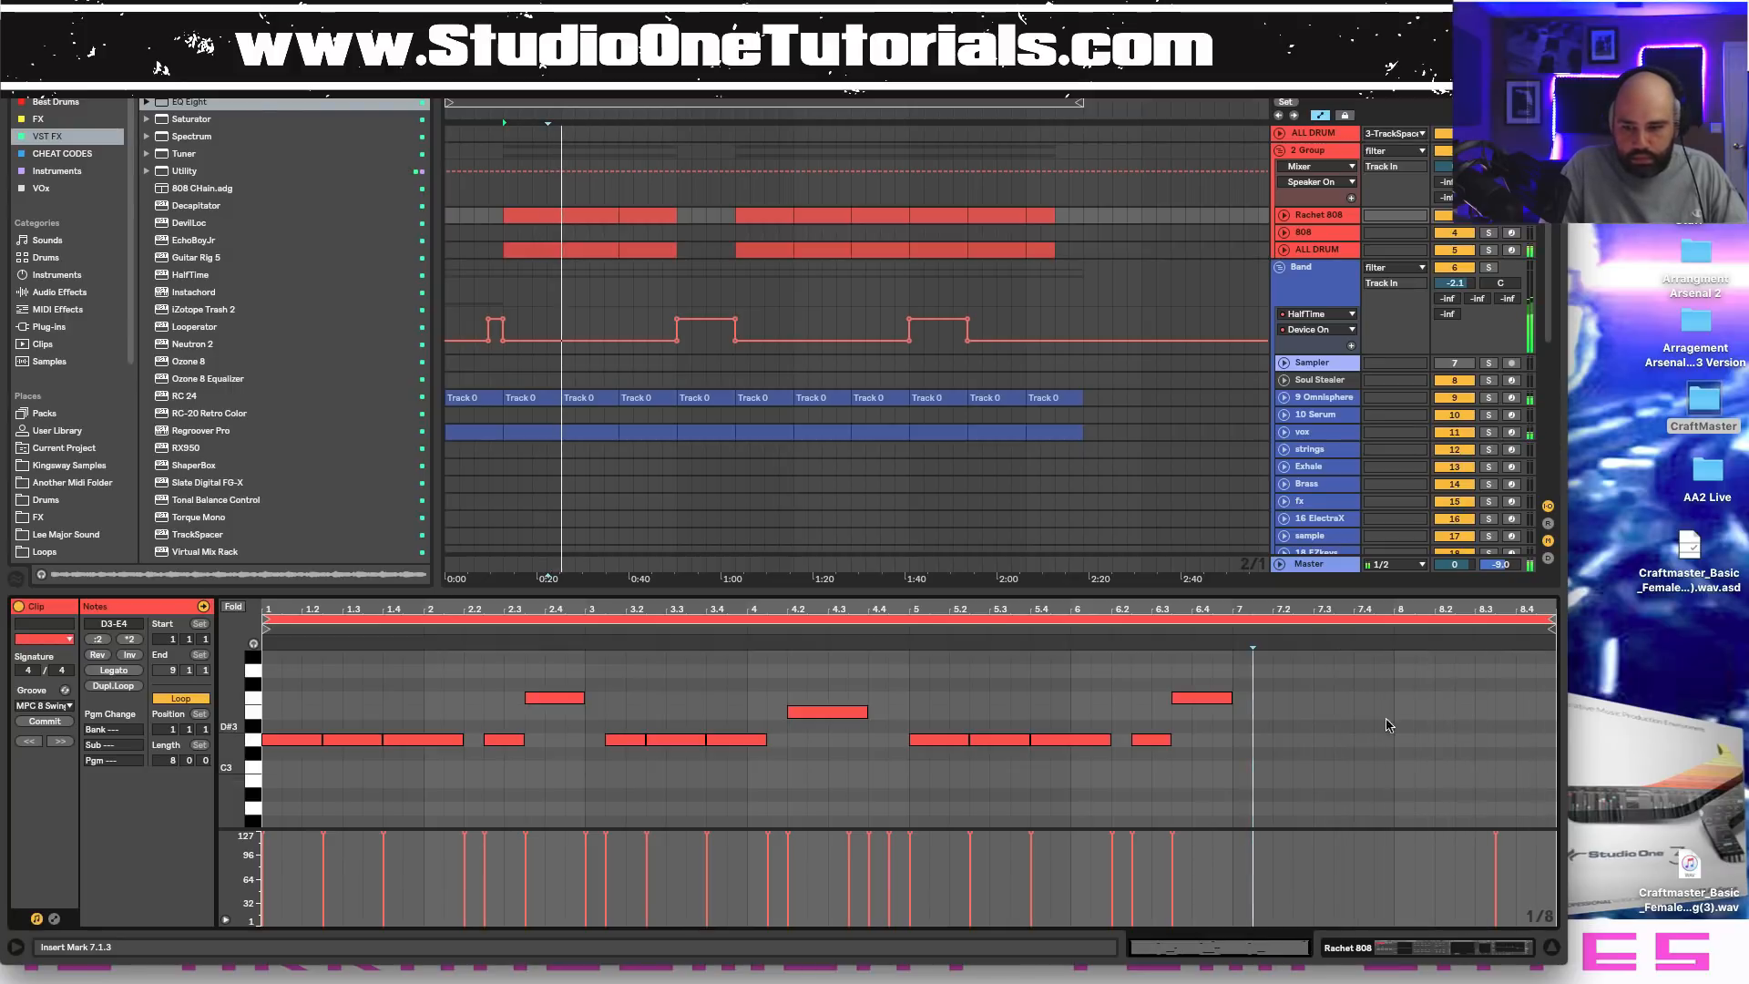
scroll(1495, 722, up, 5)
click(1504, 711)
key(Delete)
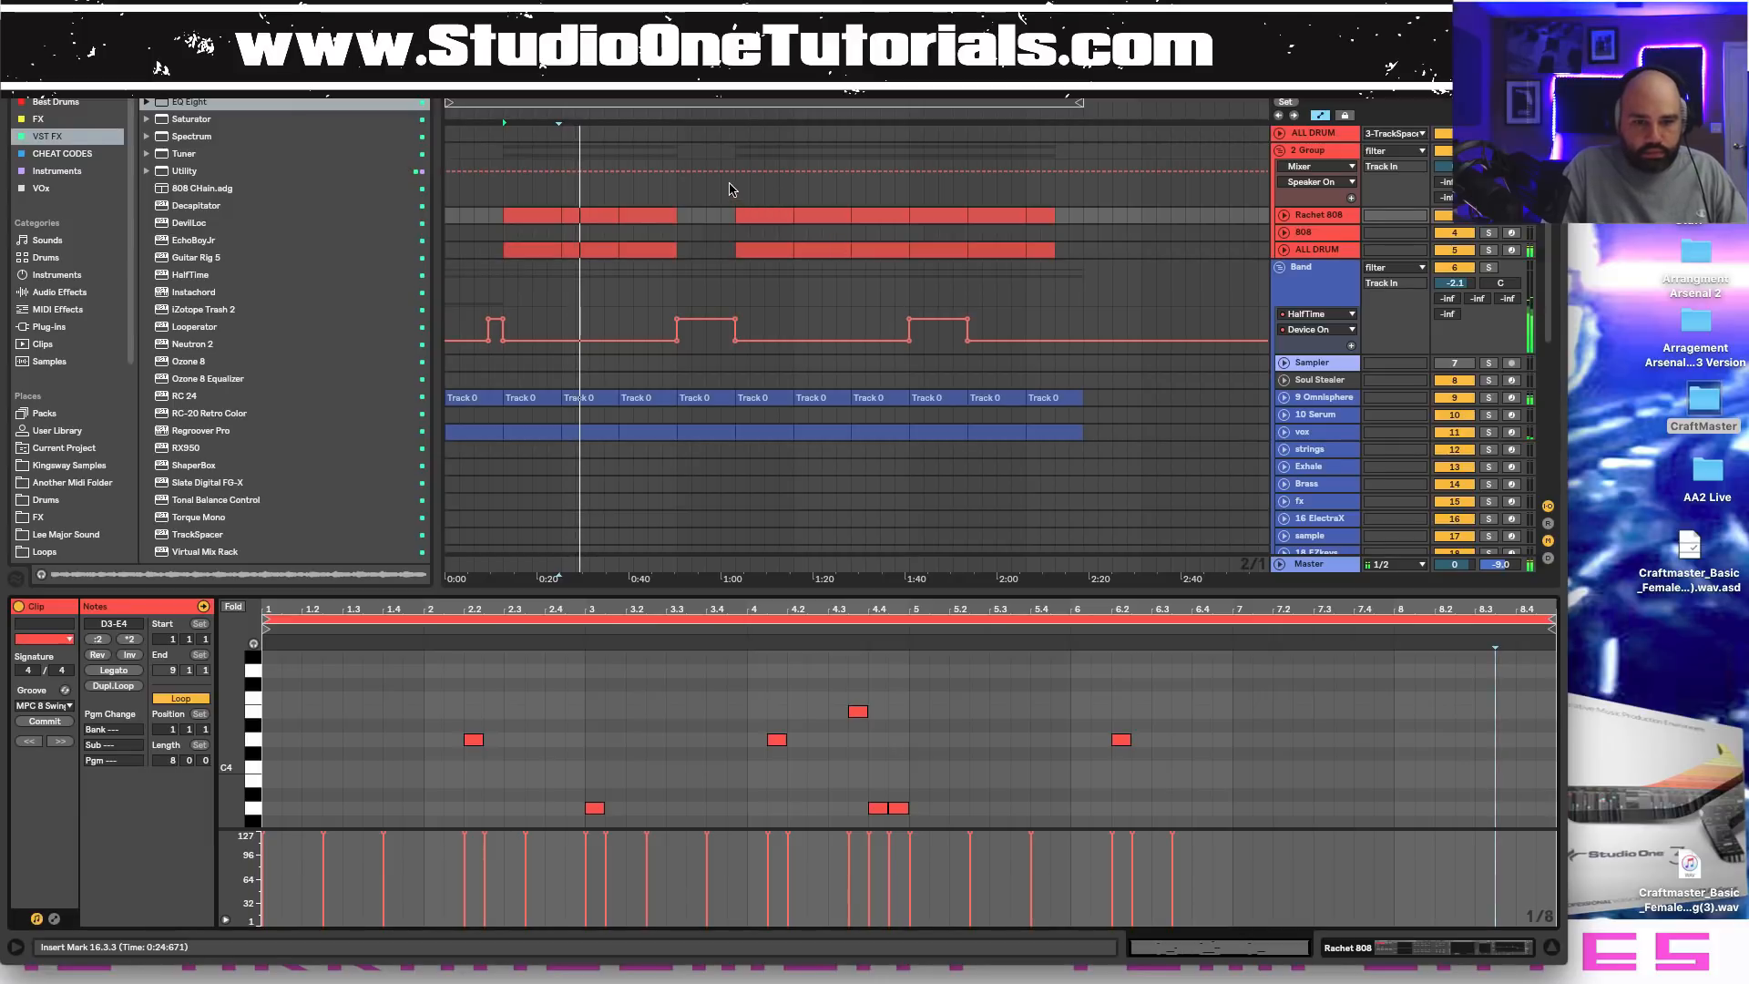
Replace the Rachet 808 clip at bar 41 with a copy of the edited clip from bar 9.
drag(736, 187, 778, 217)
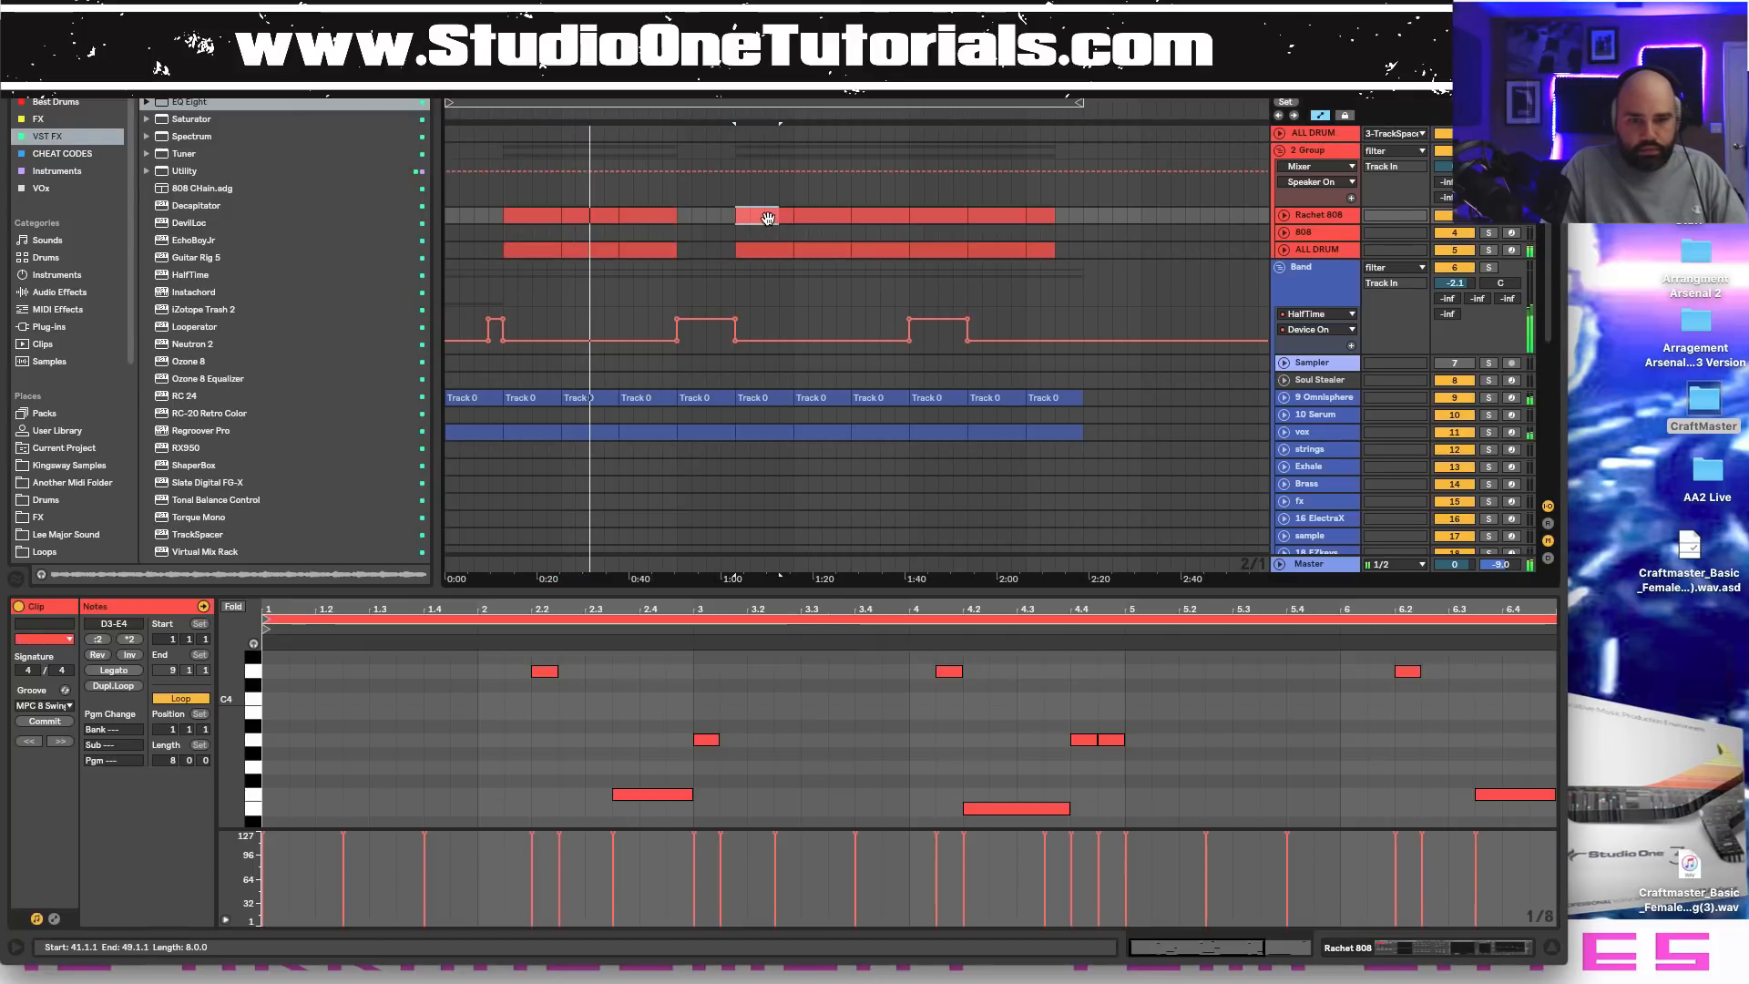
click(764, 218)
key(Delete)
click(535, 217)
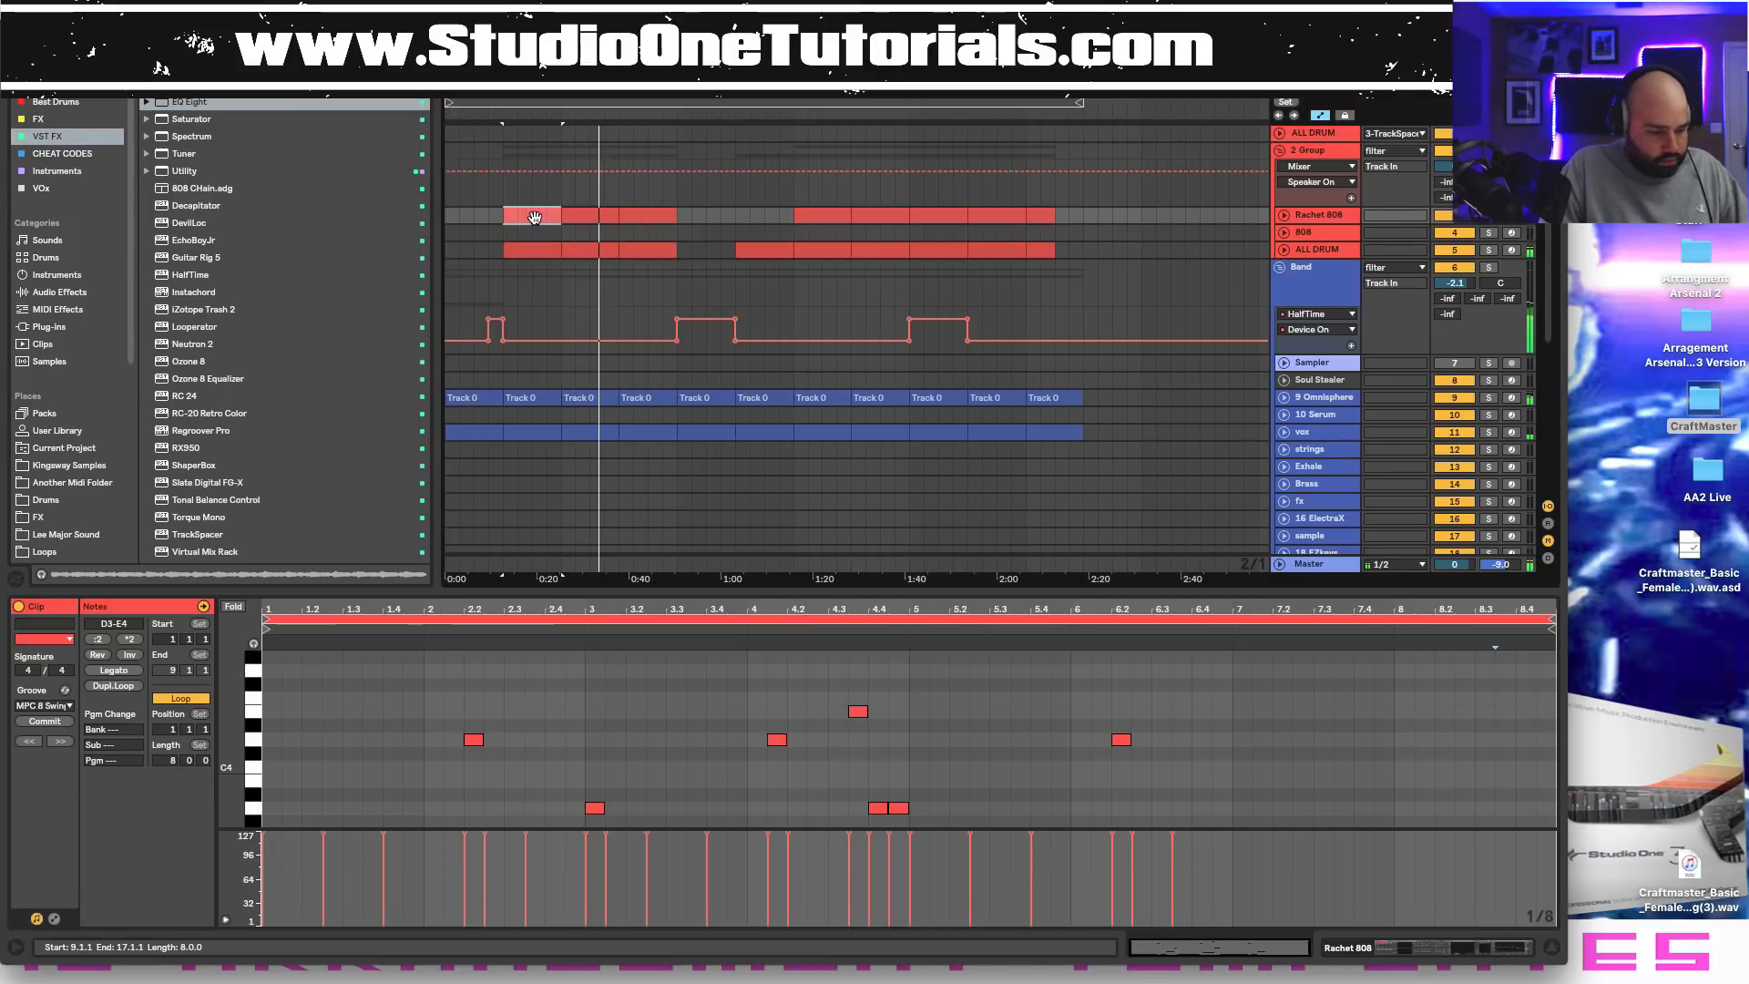
drag(534, 217, 767, 216)
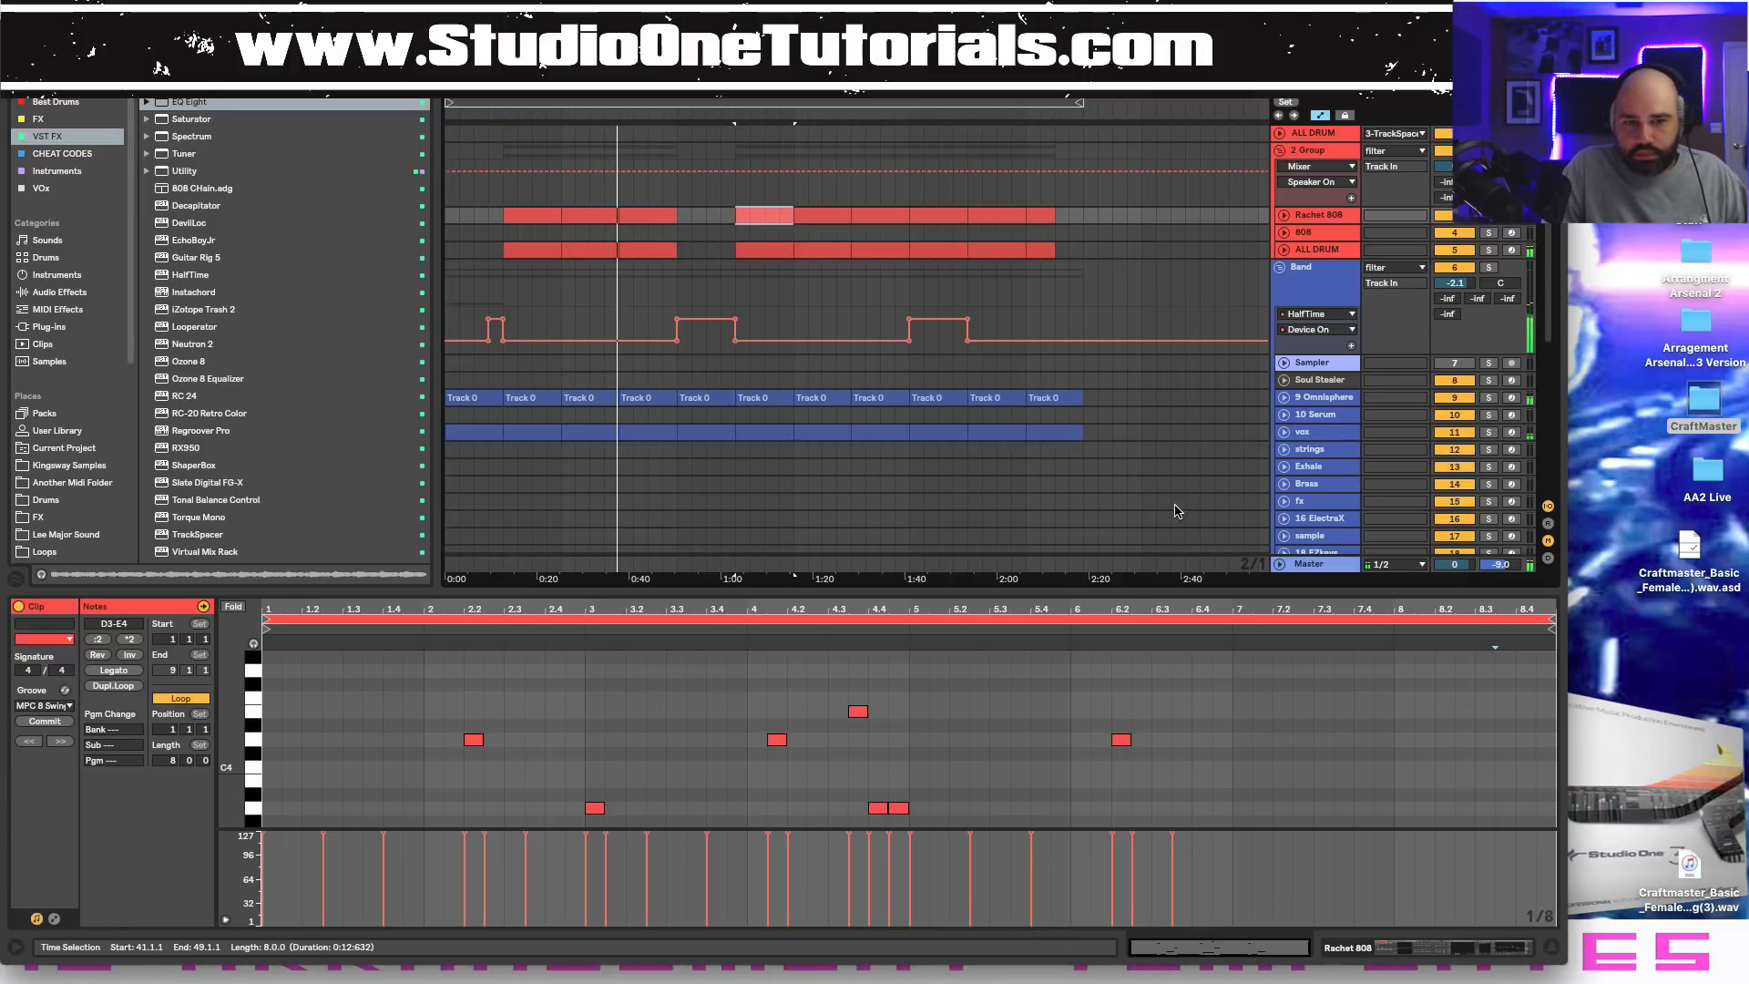
Check the mix in the mixbus track's Tonal Balance Control using the Fine view.
scroll(1175, 511, down, 5)
click(1336, 463)
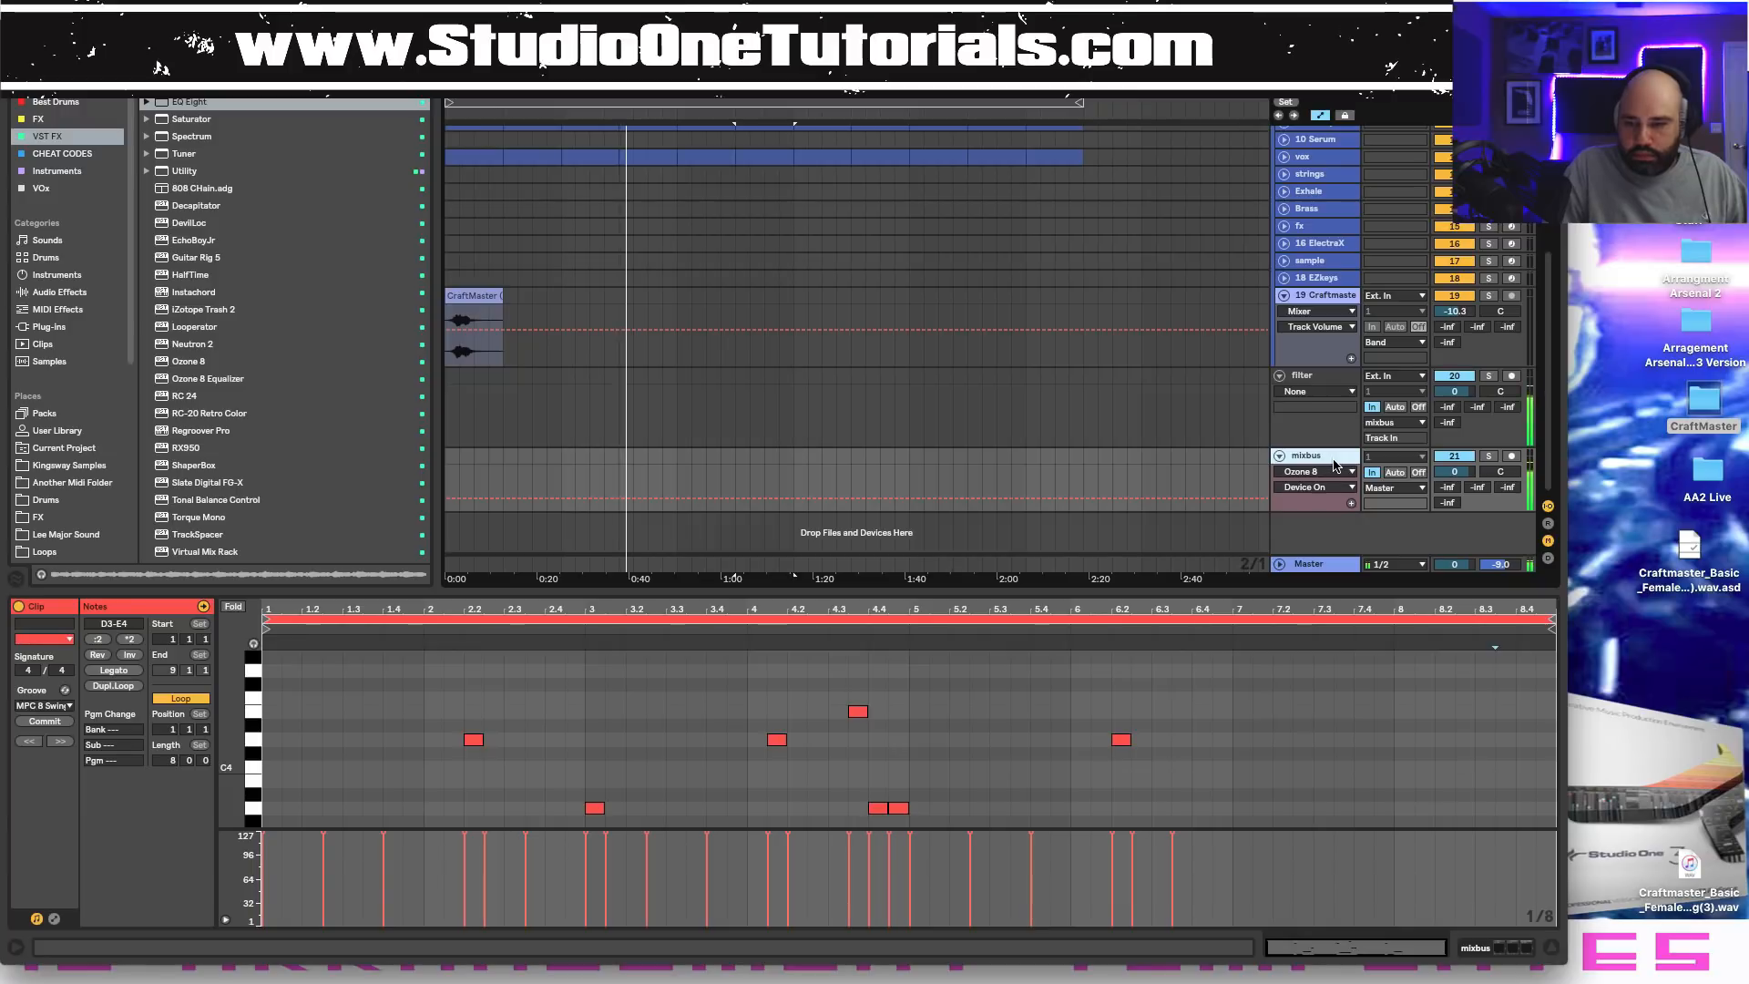
click(1473, 945)
click(362, 762)
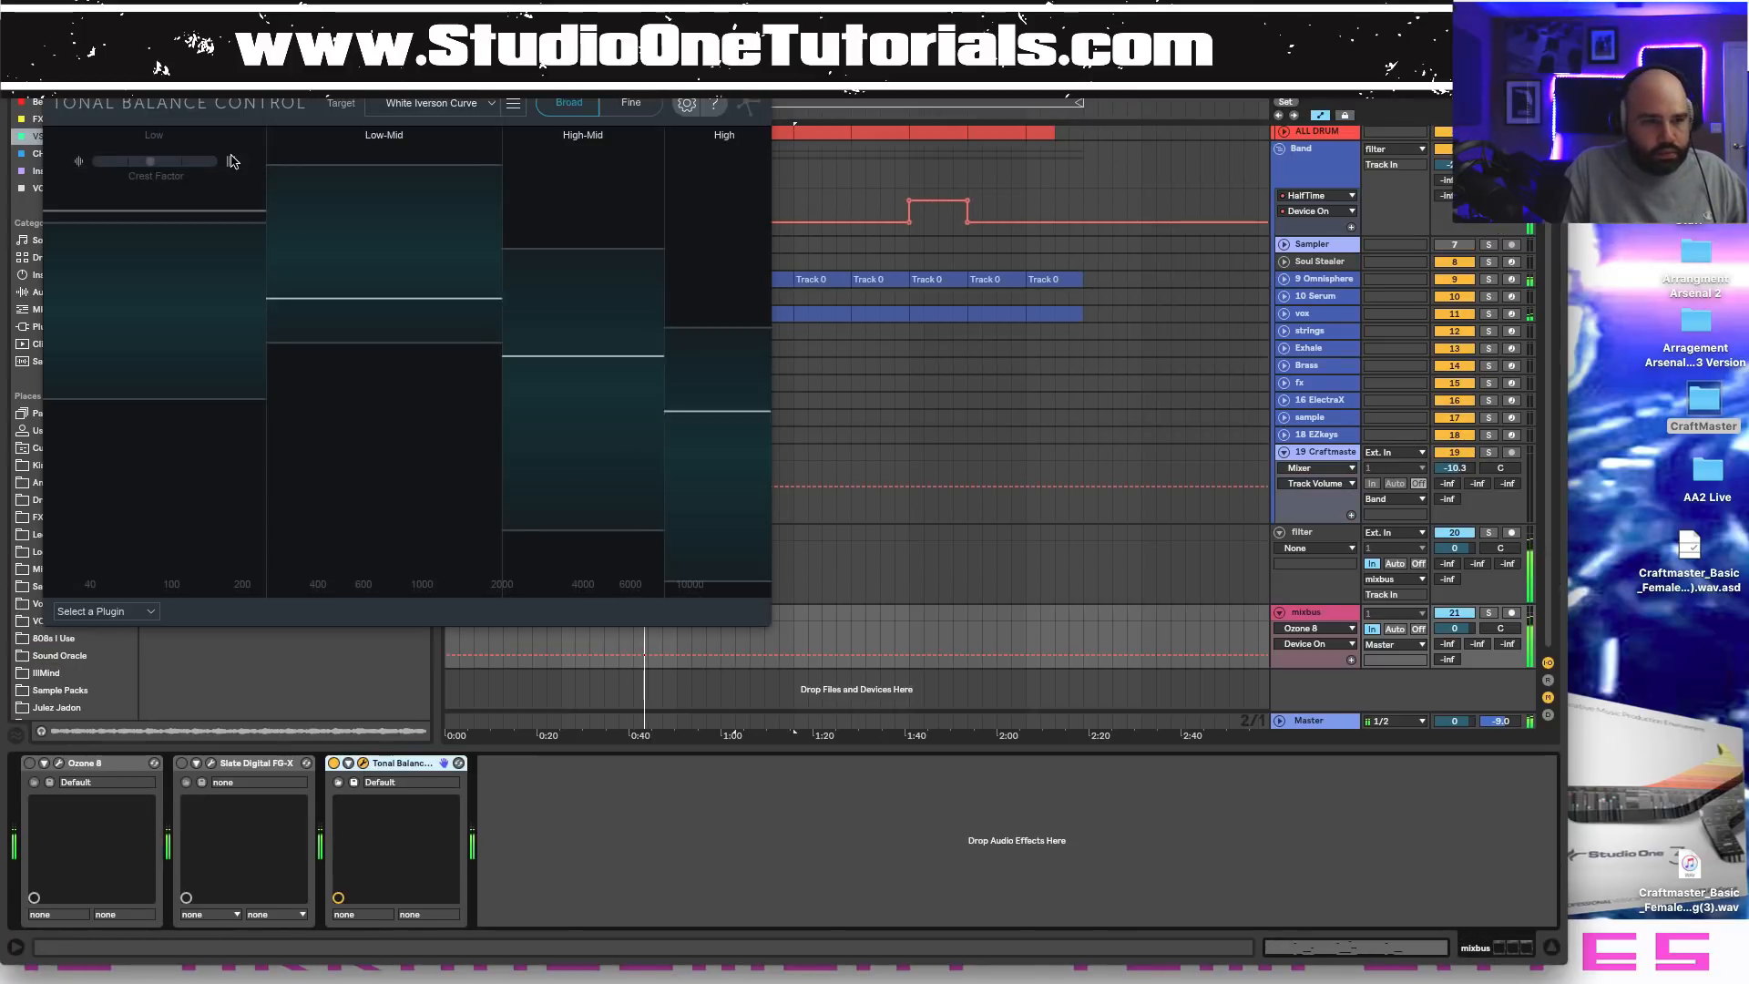
click(631, 102)
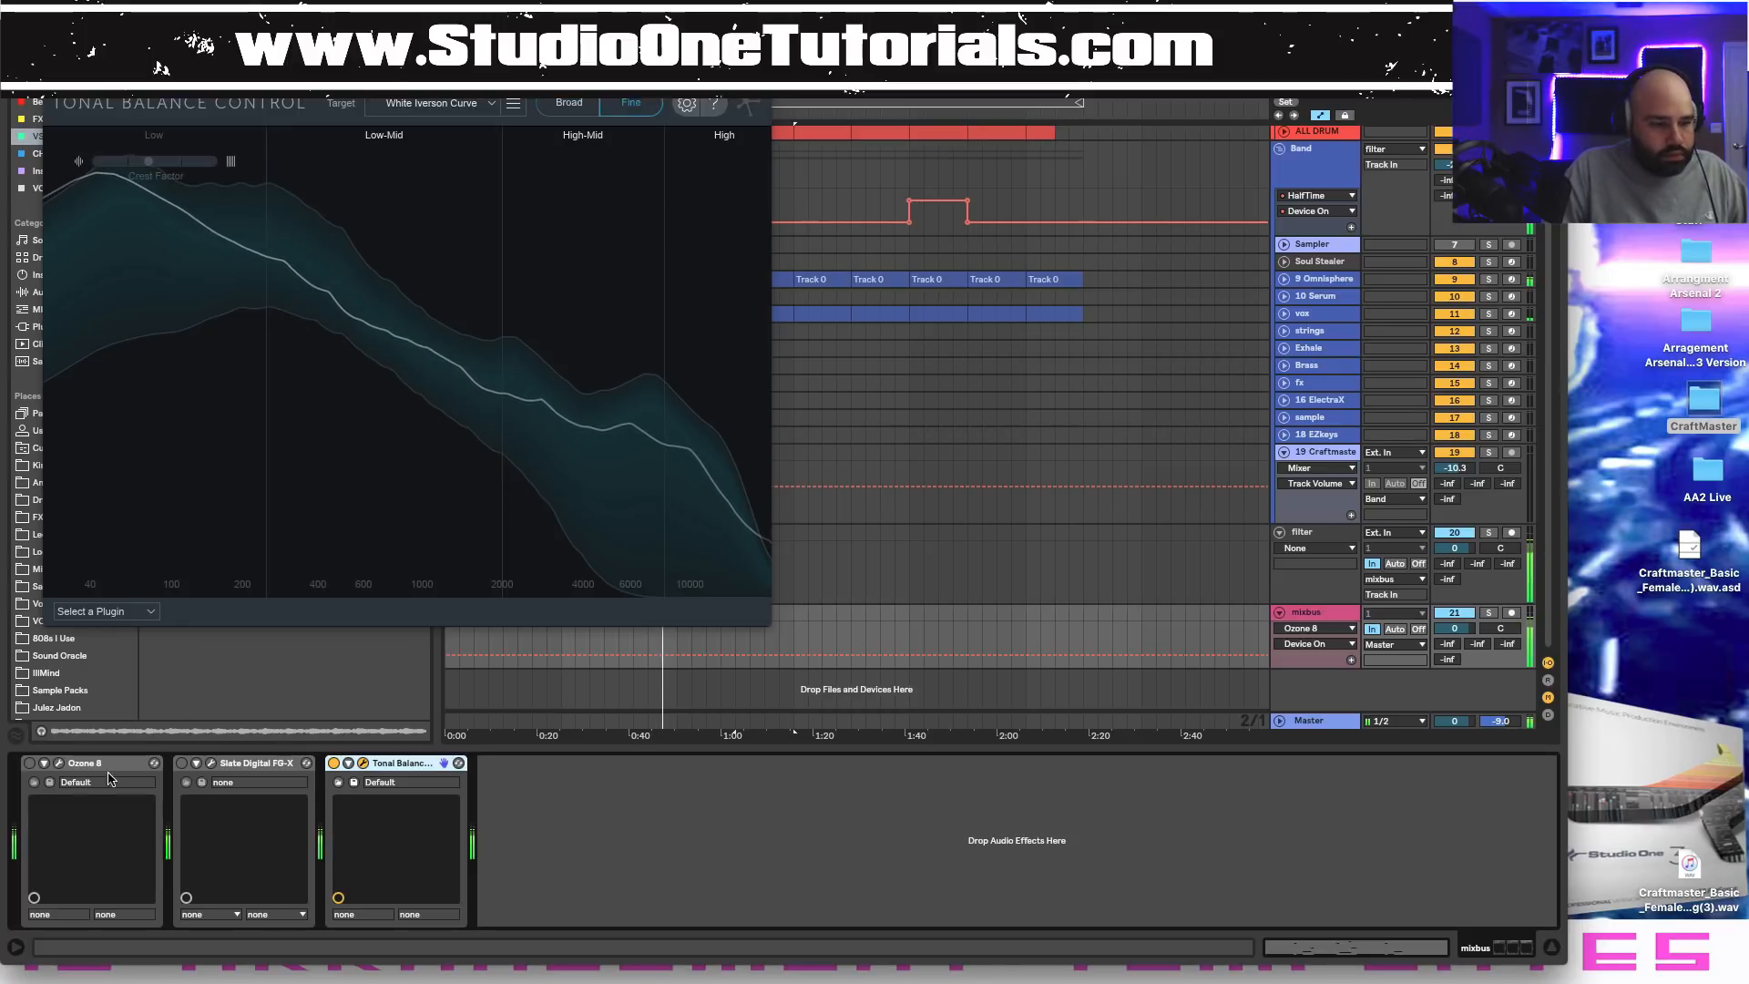
Enable Ozone 8 on the mixbus and set its Maximizer threshold to -2.5 dB.
click(29, 763)
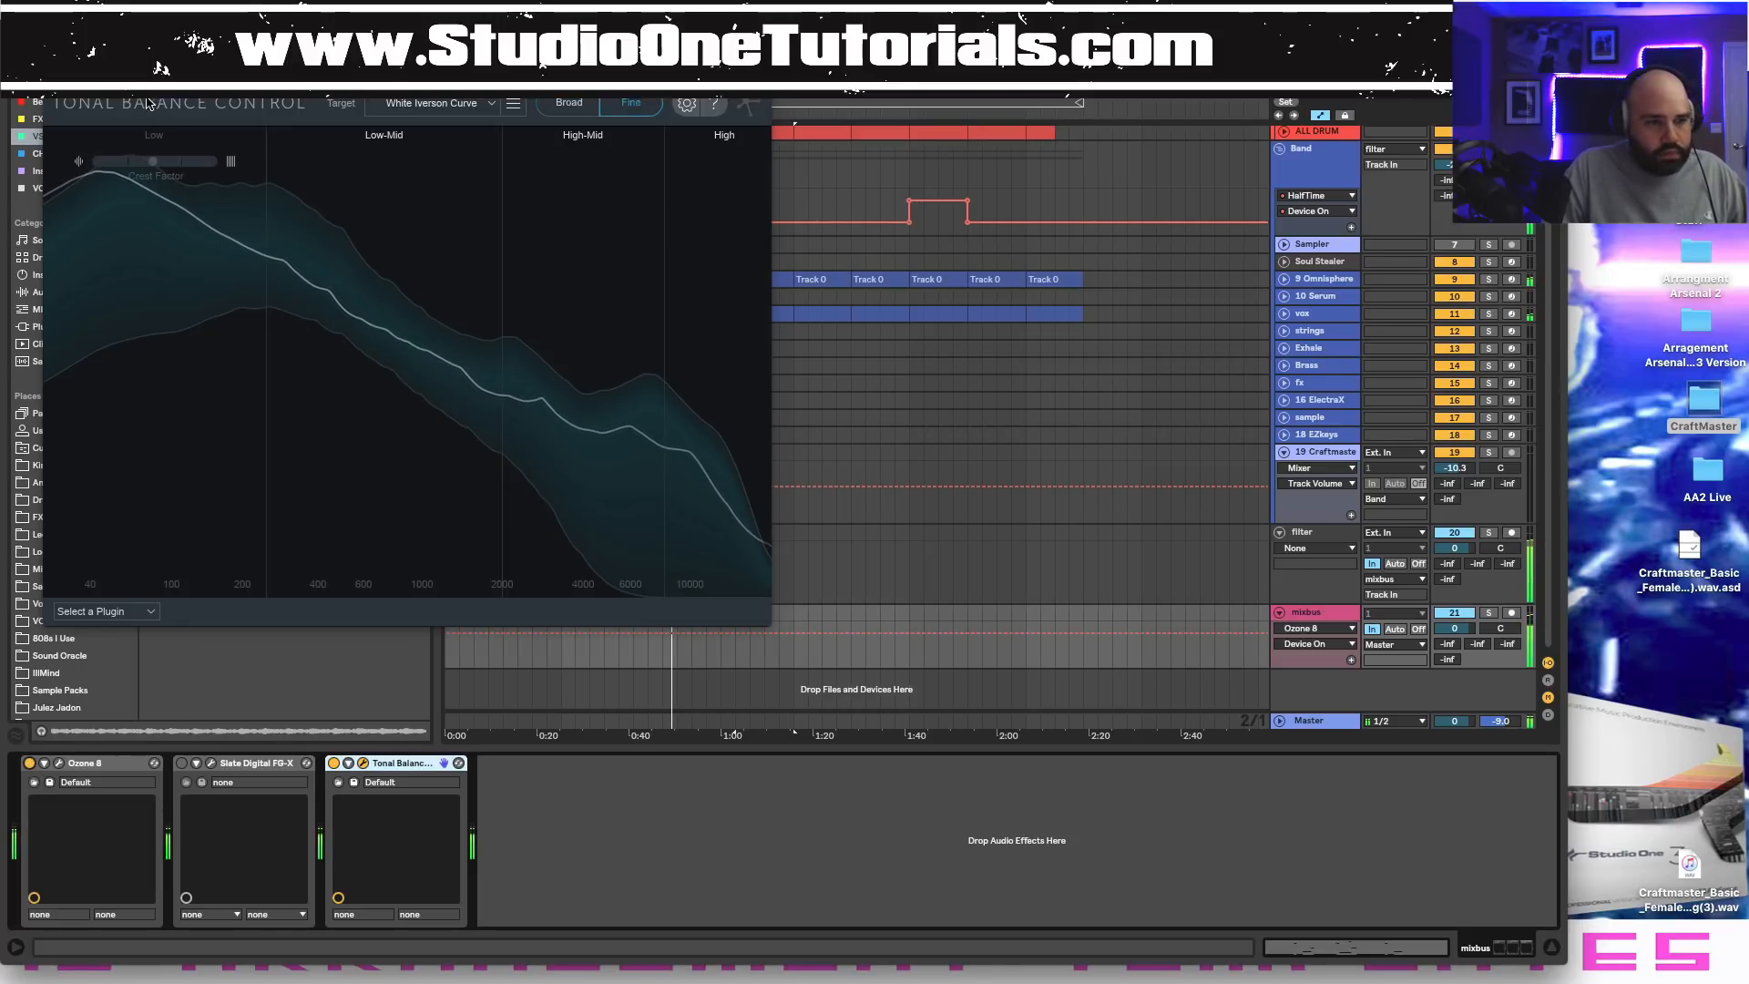
click(52, 75)
double_click(119, 764)
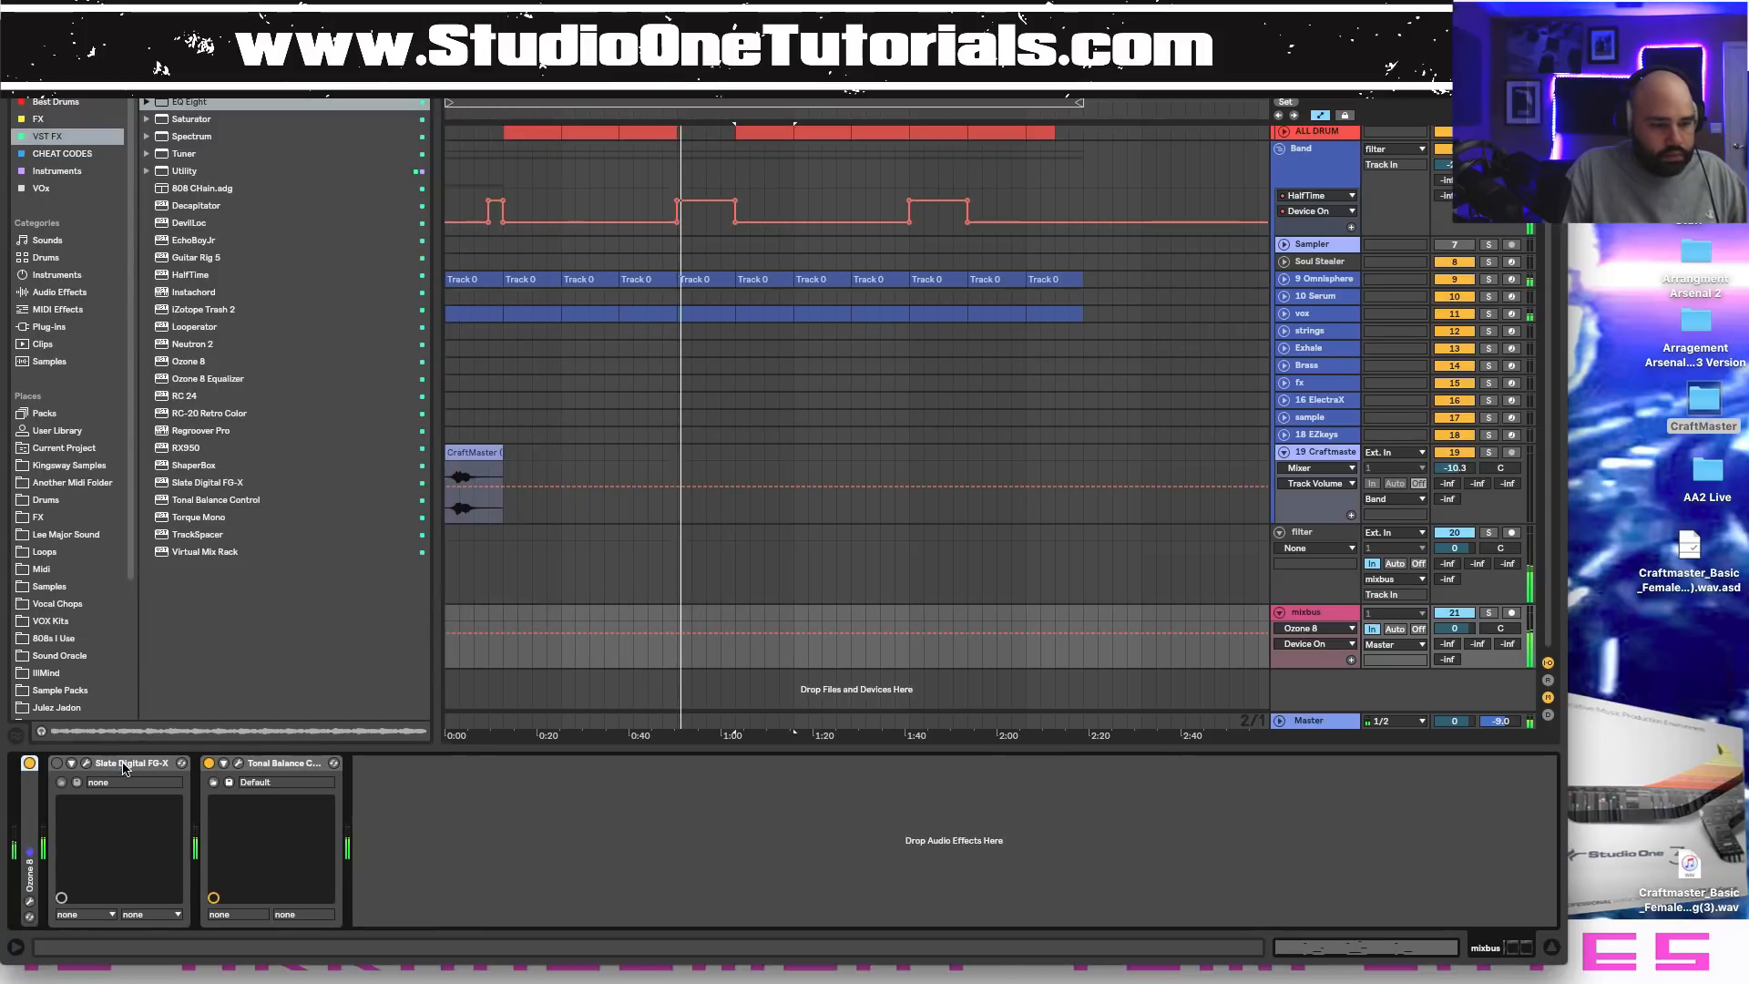
double_click(30, 798)
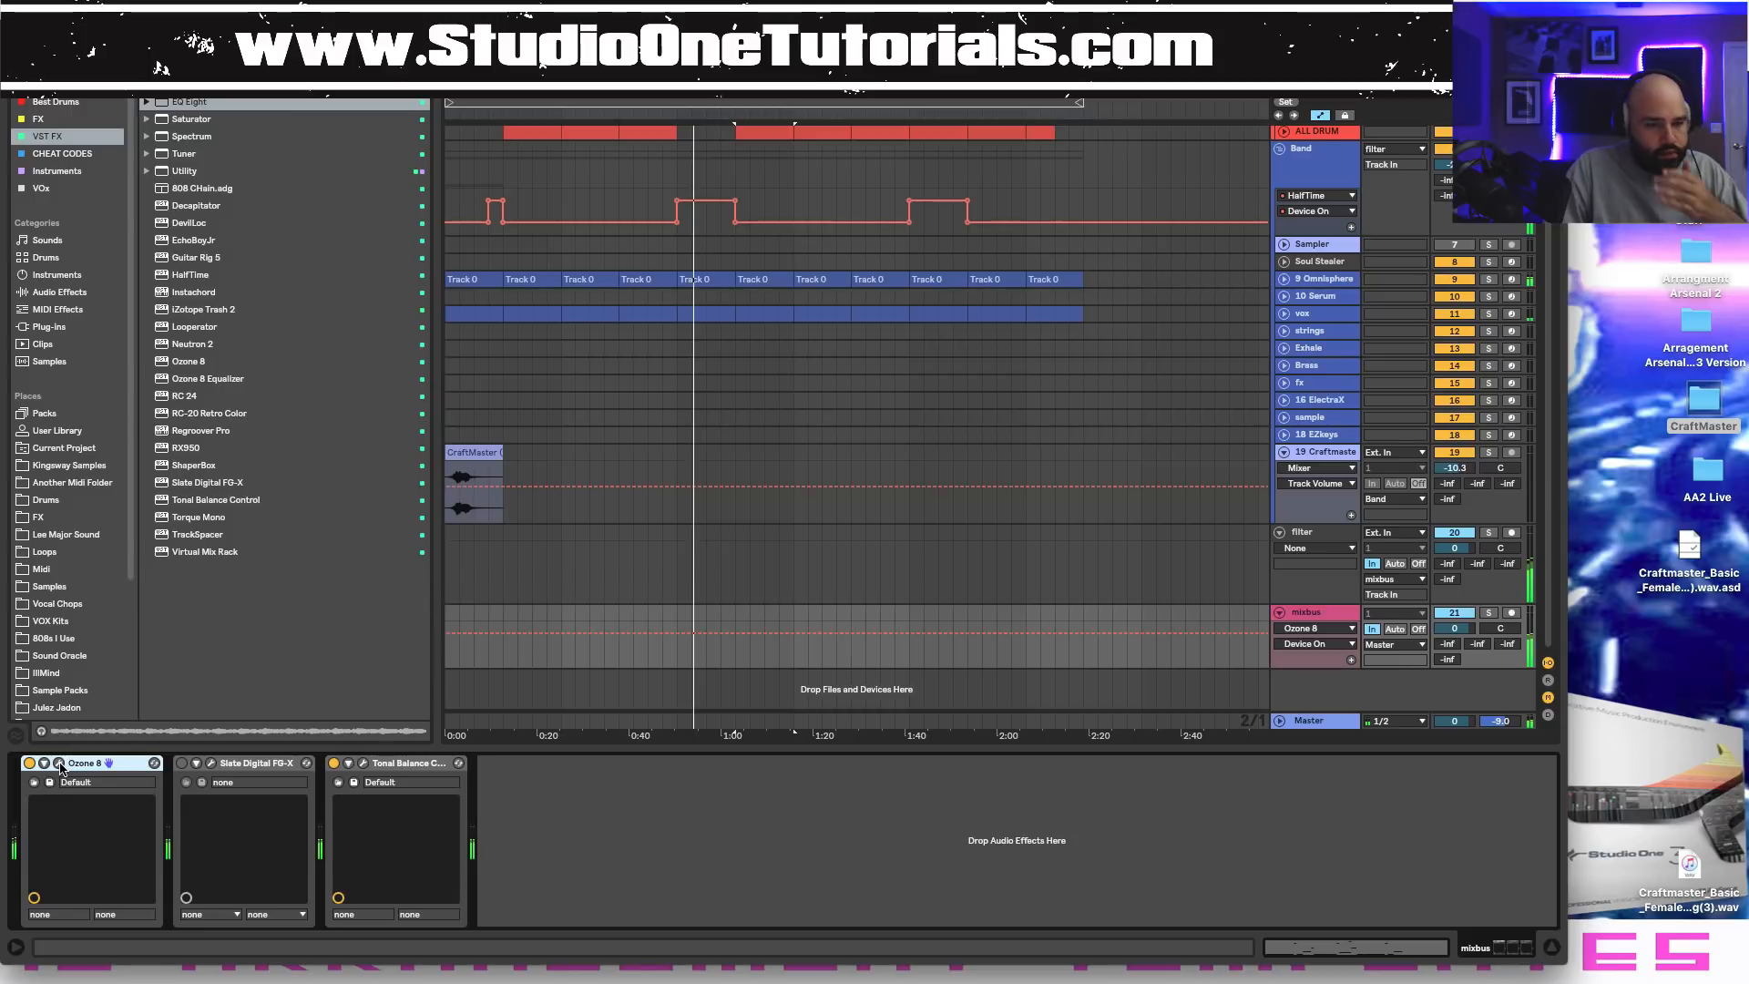
click(59, 763)
drag(1146, 393, 918, 318)
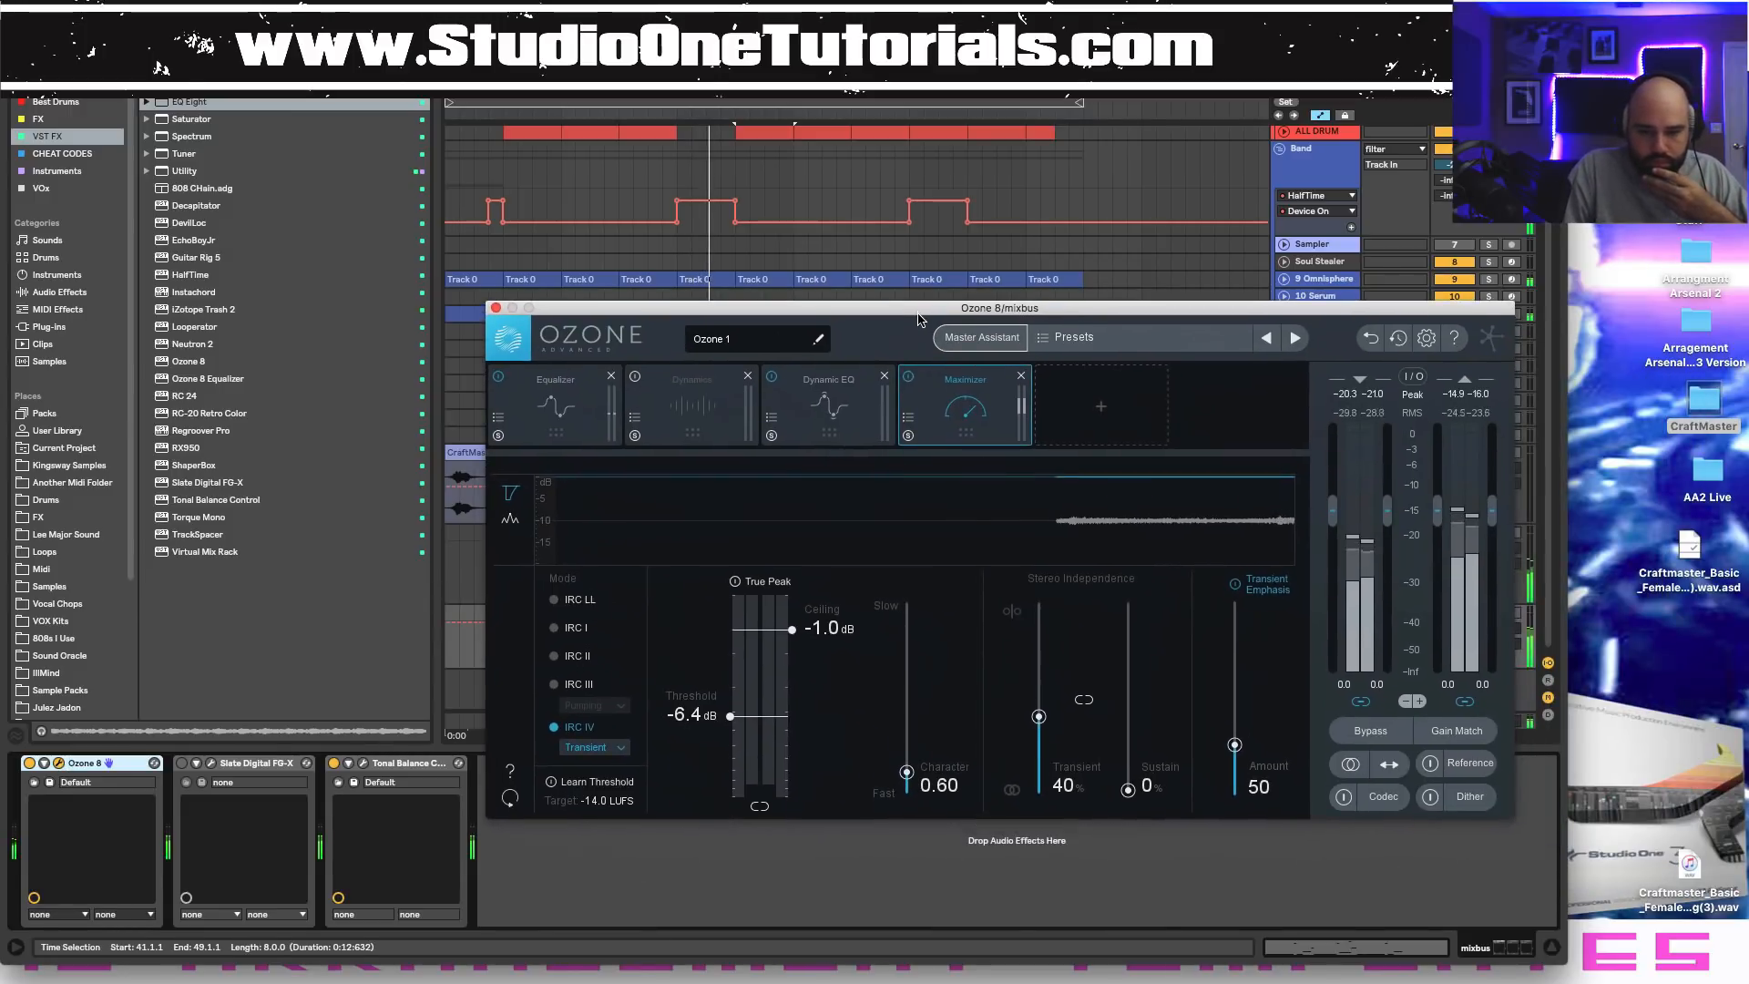
drag(731, 716, 731, 640)
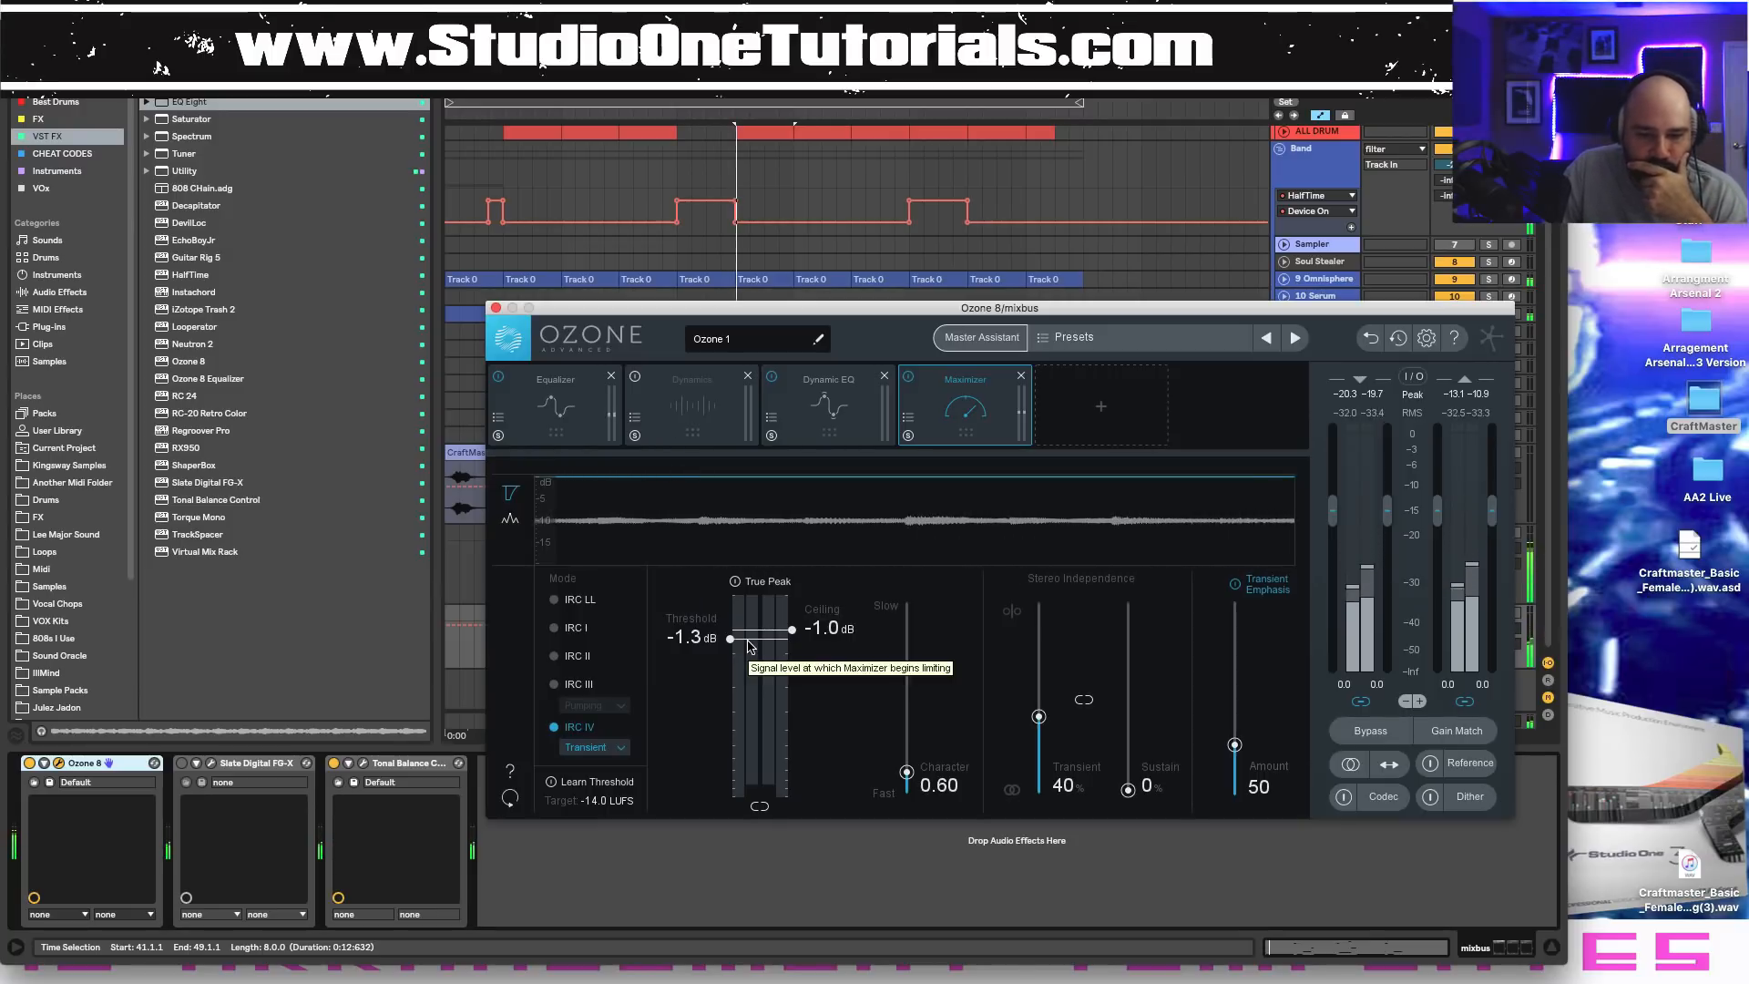
drag(749, 647, 751, 670)
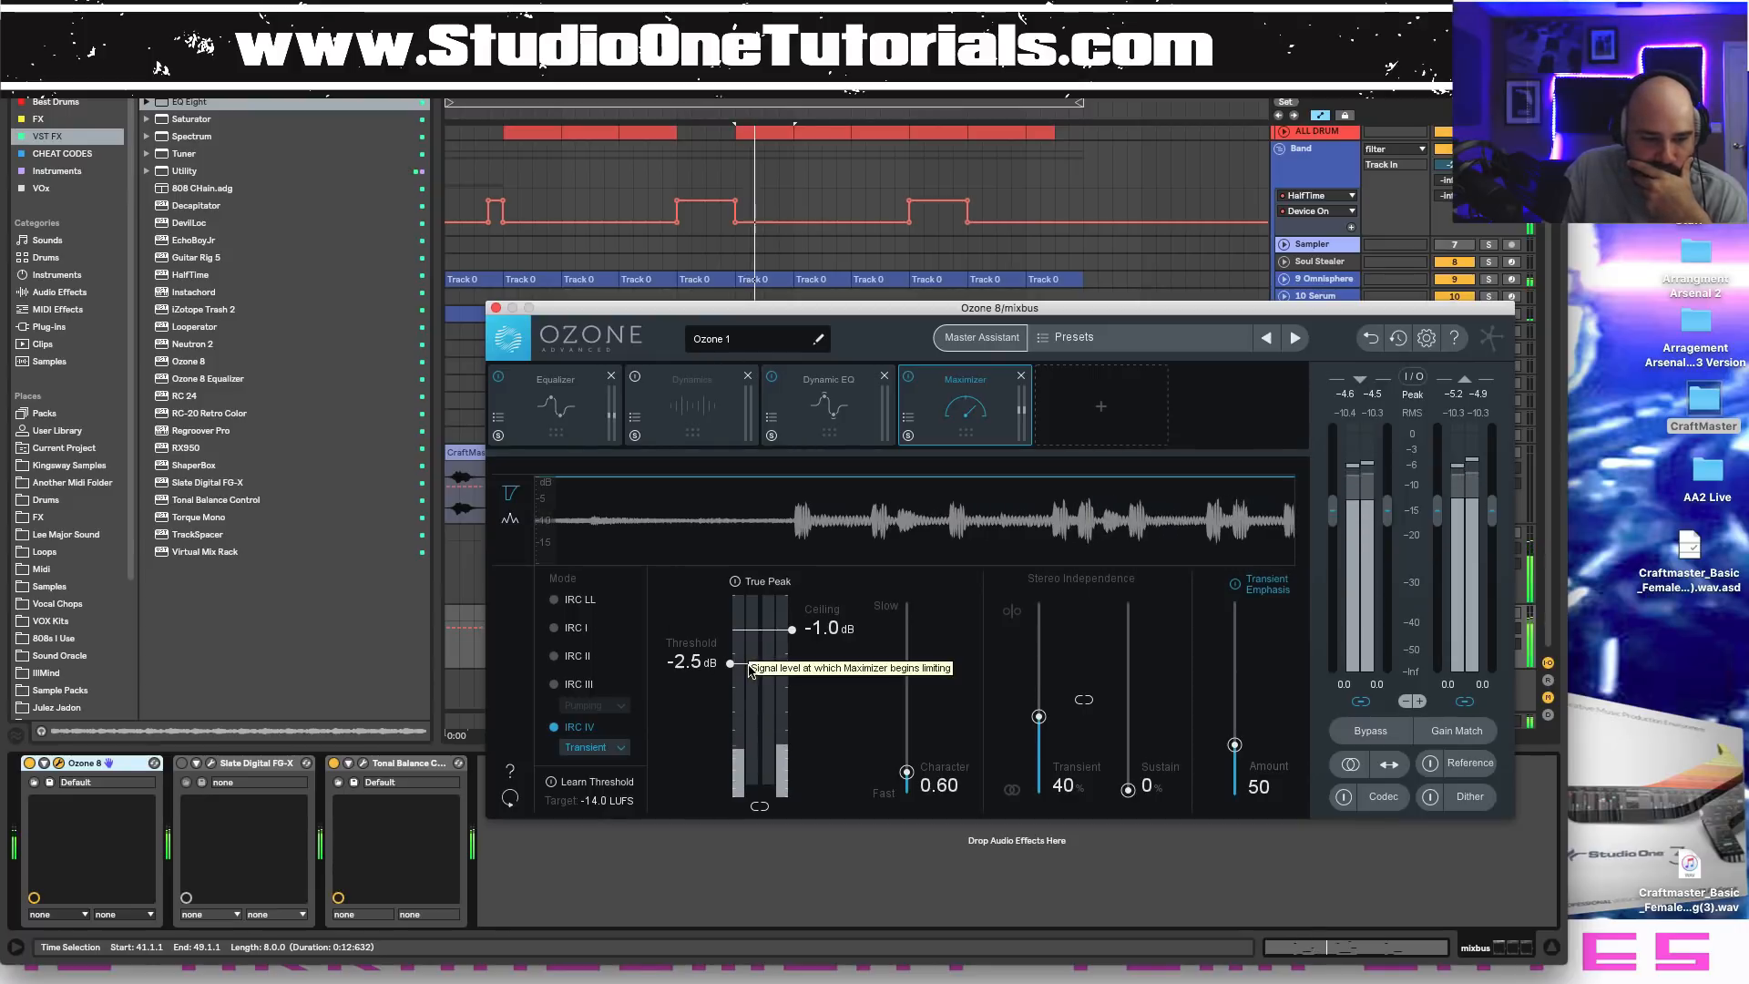
Enable Slate Digital FG-X on the mixbus, raise its FG Level gain, and close both plug-in windows.
click(212, 762)
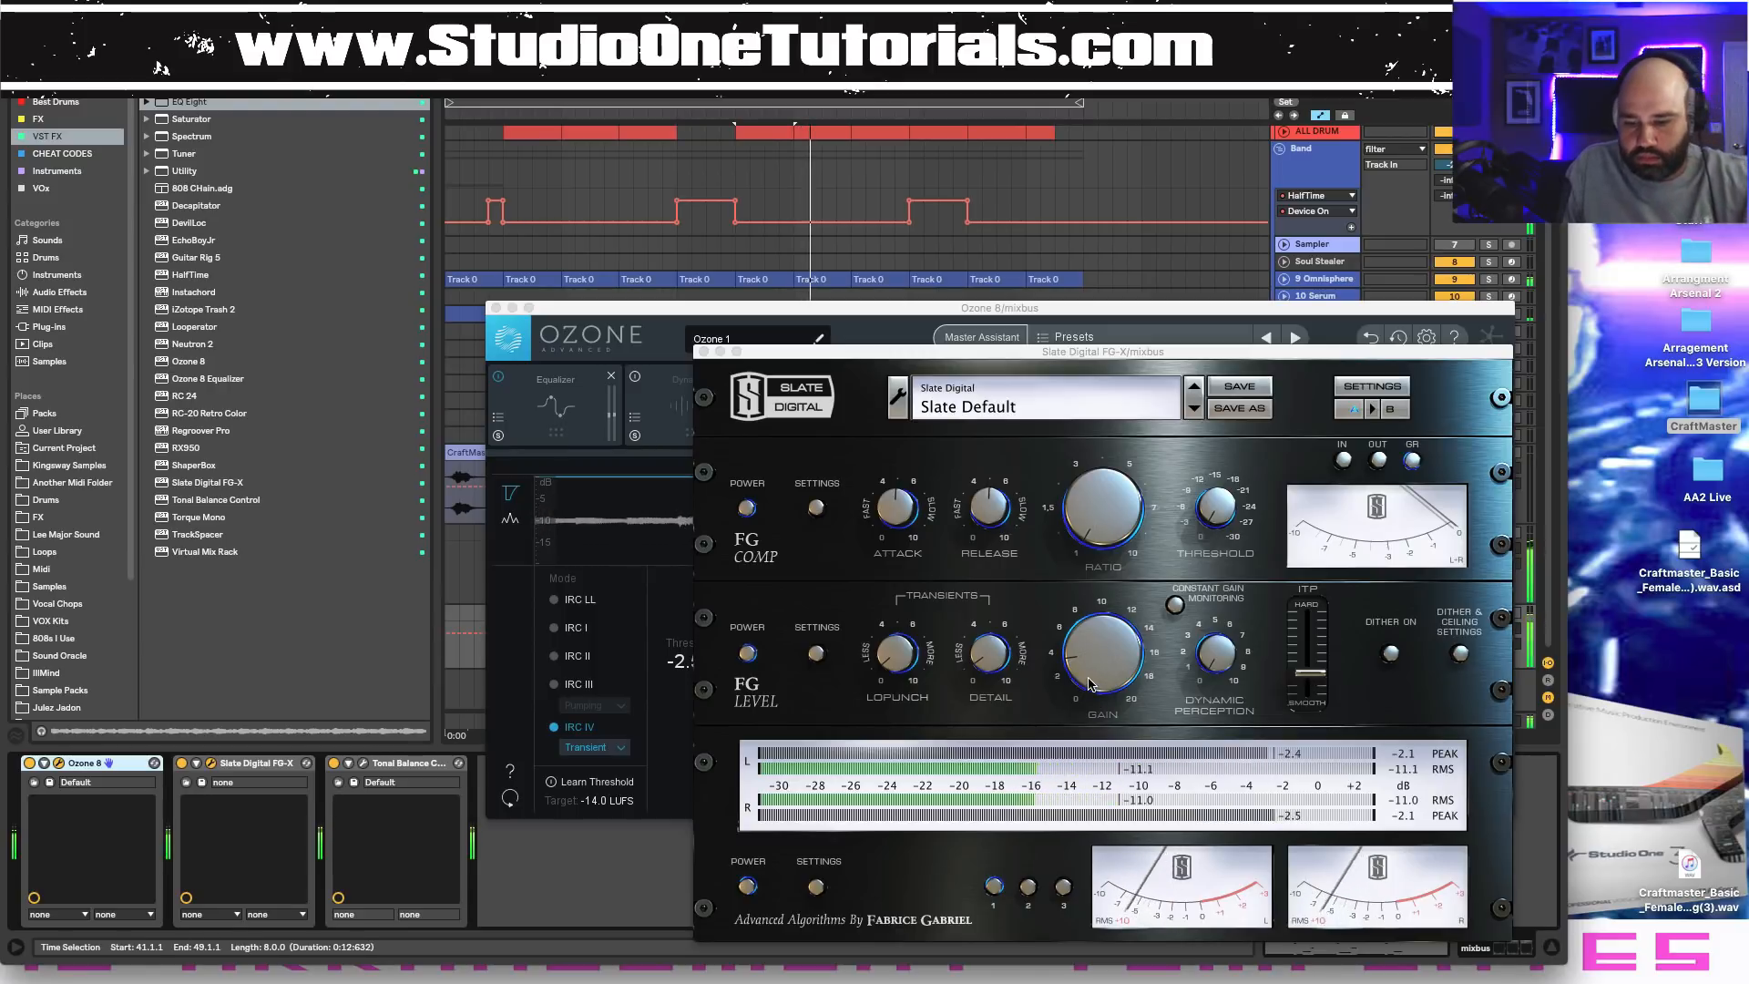
drag(1090, 682, 1094, 658)
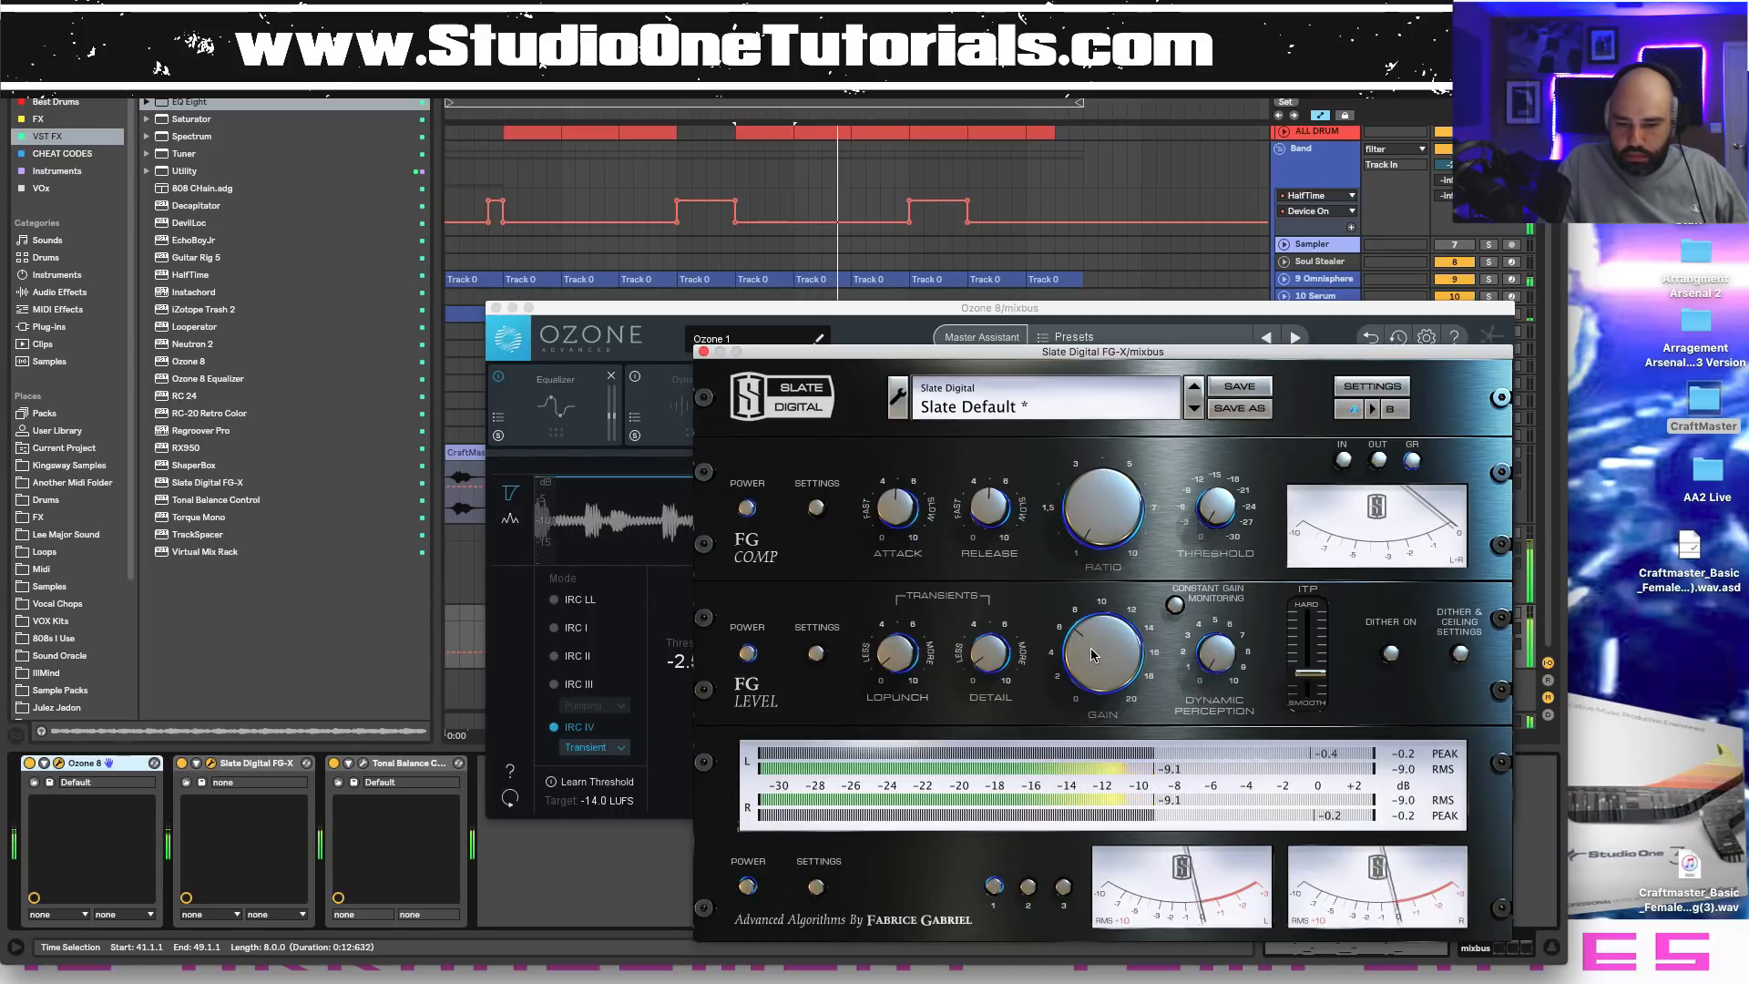
click(703, 352)
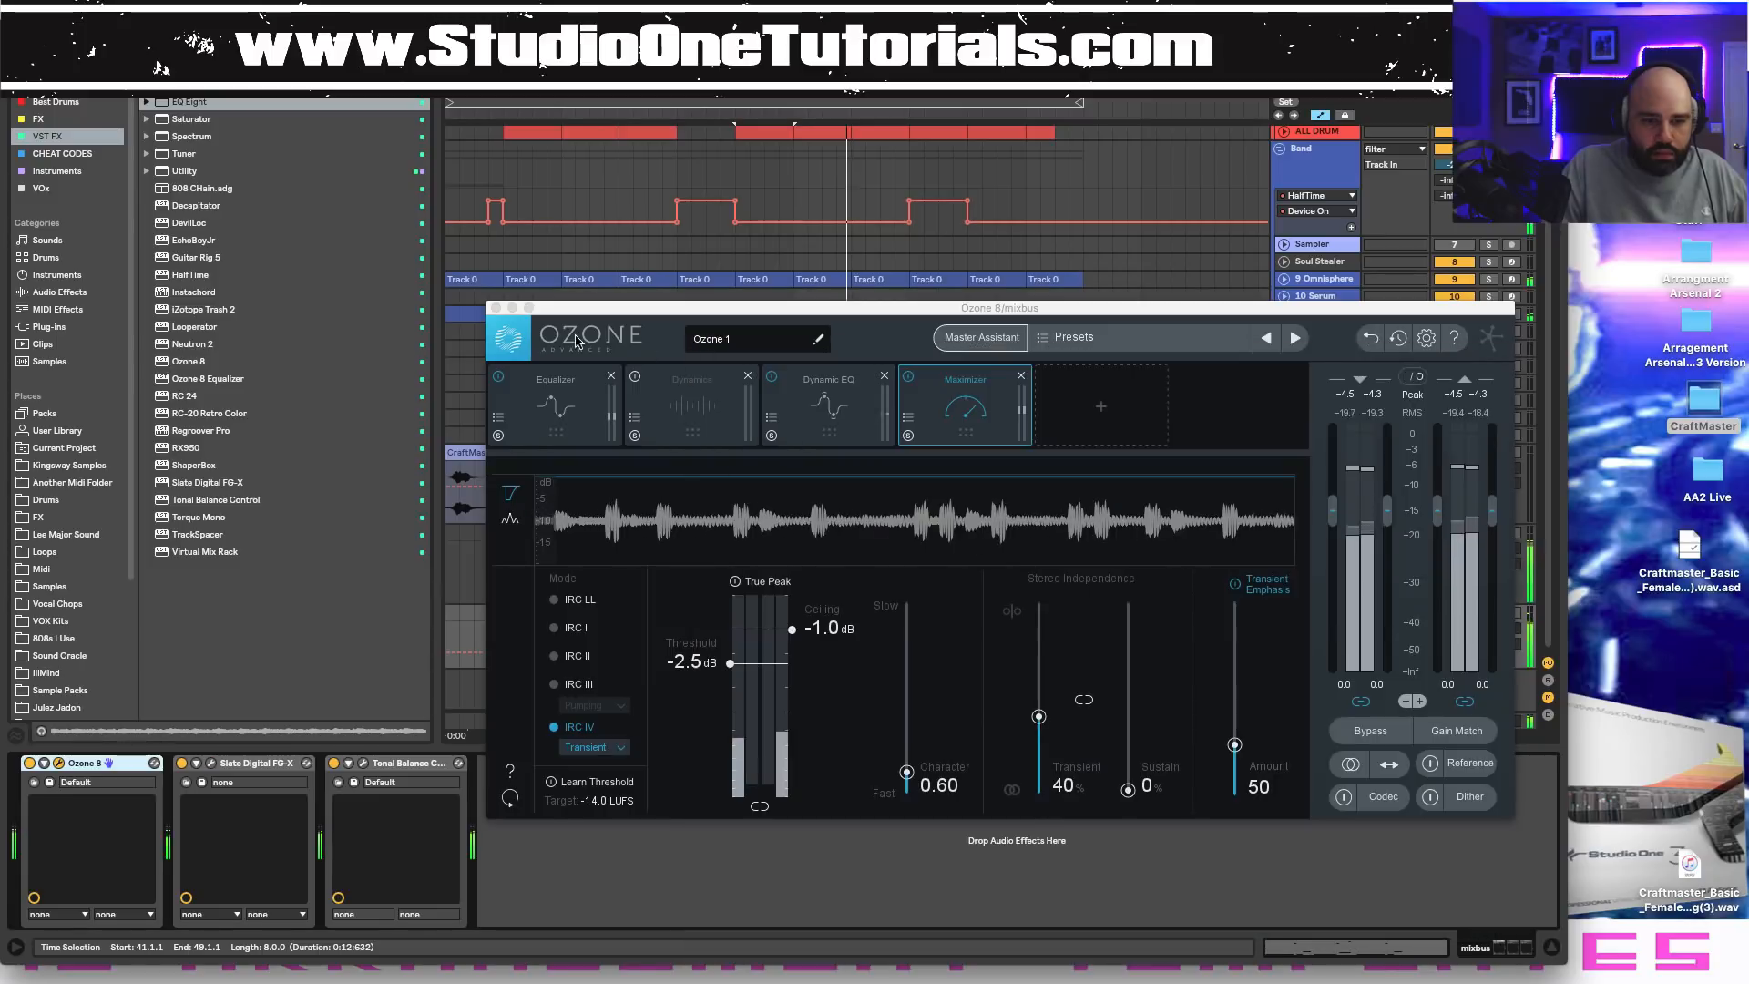
click(496, 308)
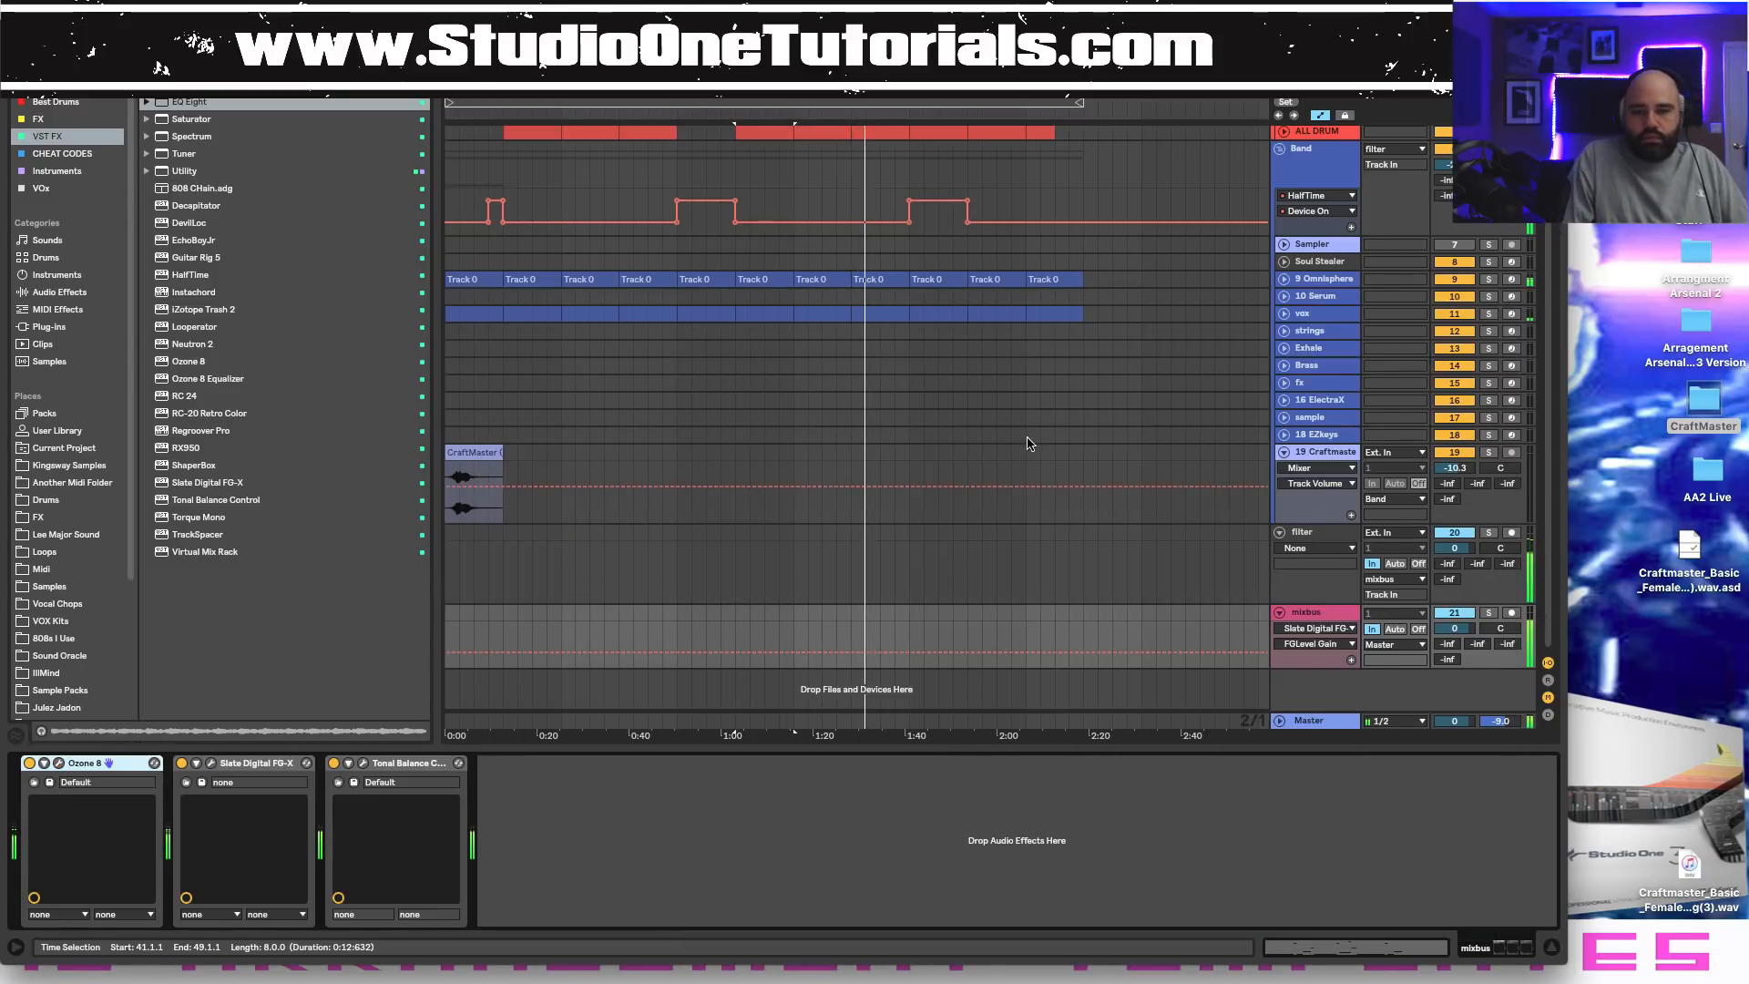
Delete the Rachet 808 and ALL DRUM clips from bars 65 to 73 and open the ALL DRUM clip at bar 73.
scroll(983, 437, up, 3)
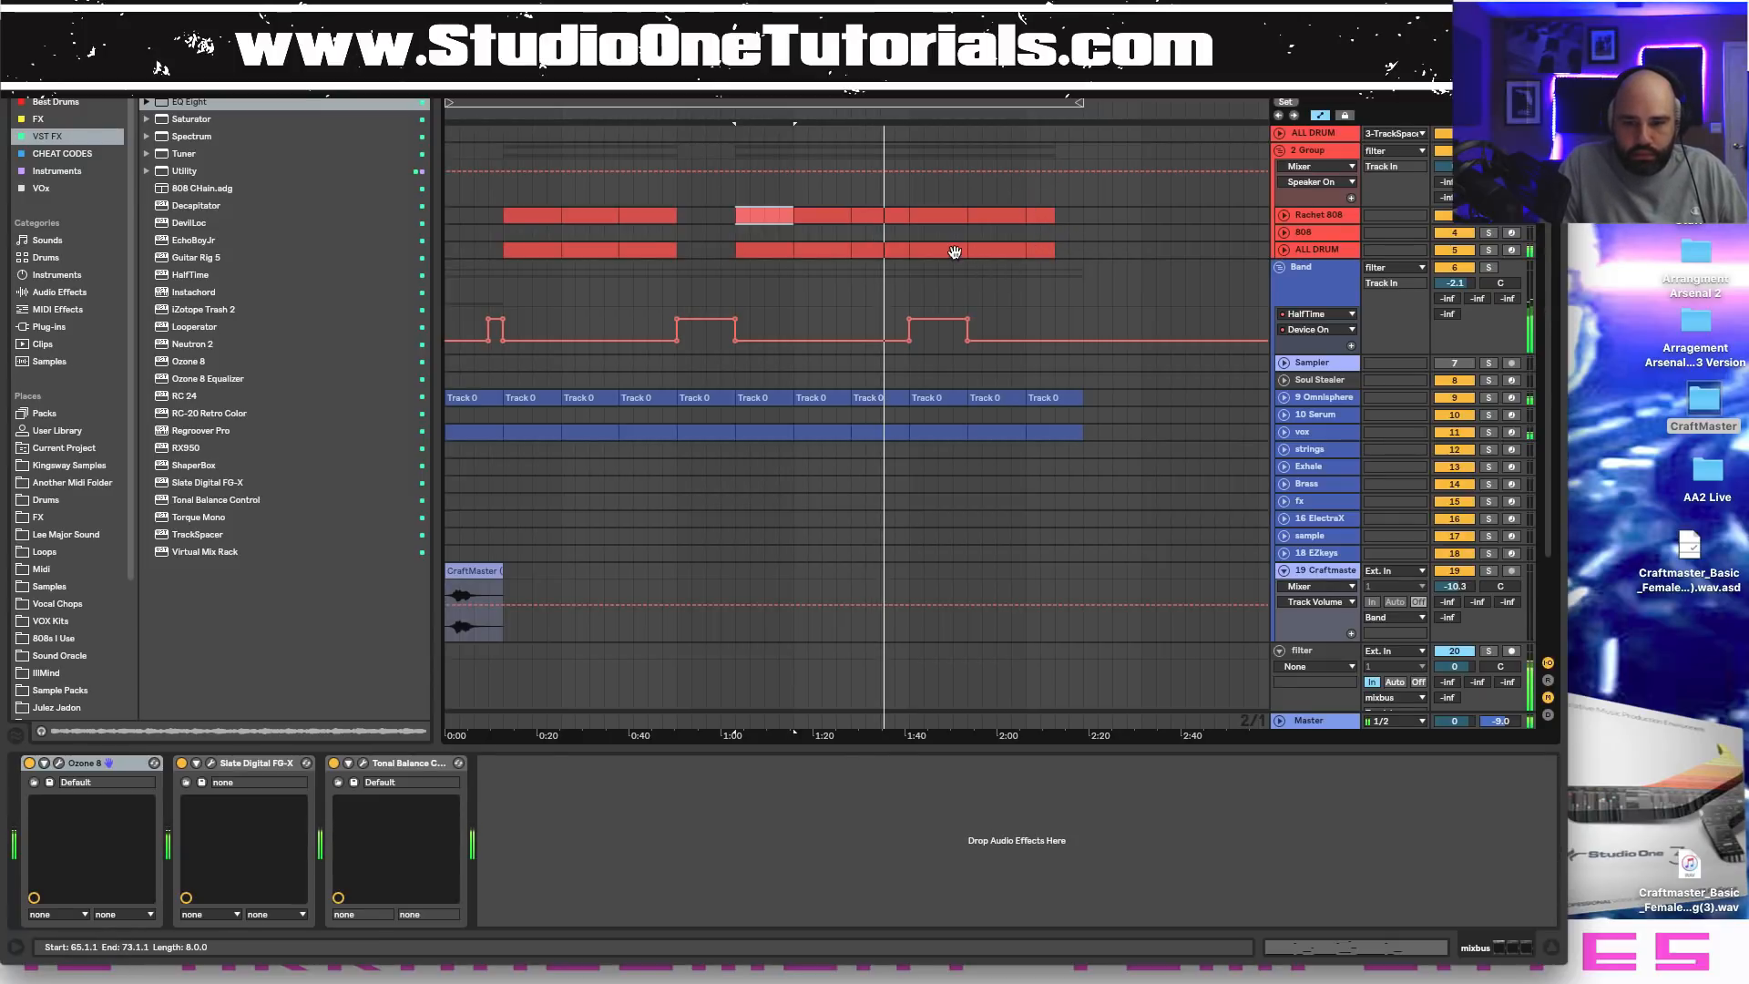
drag(940, 252, 940, 217)
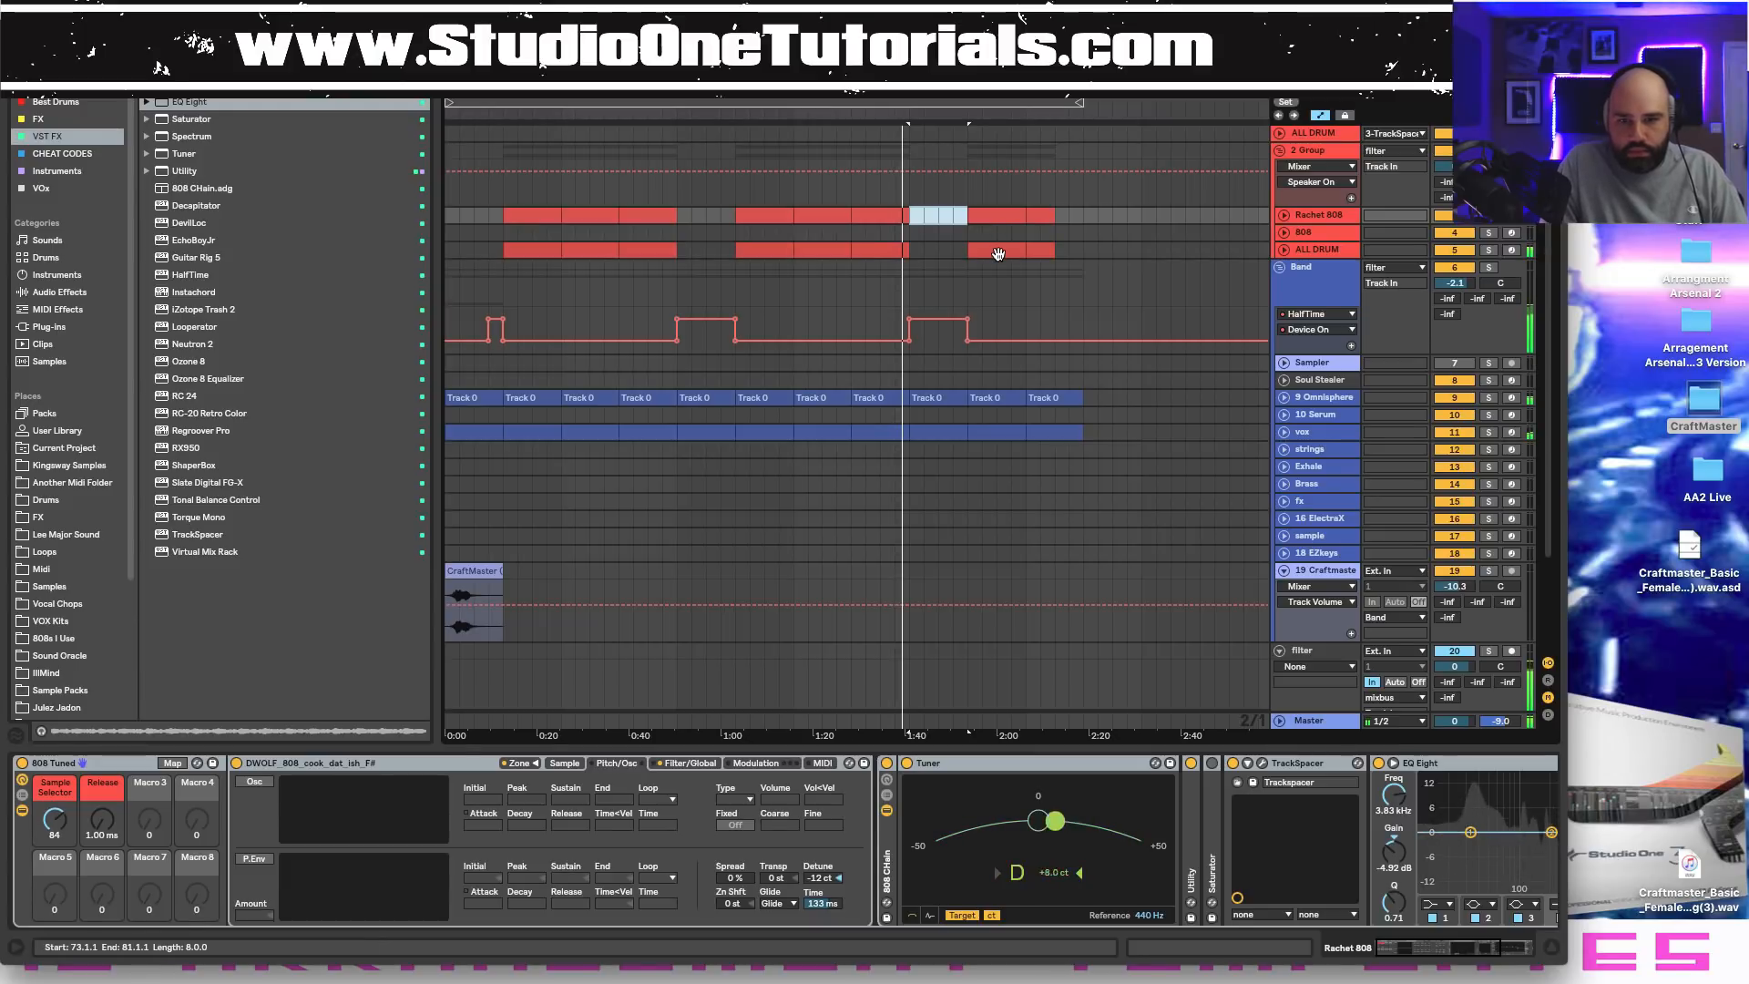
double_click(999, 252)
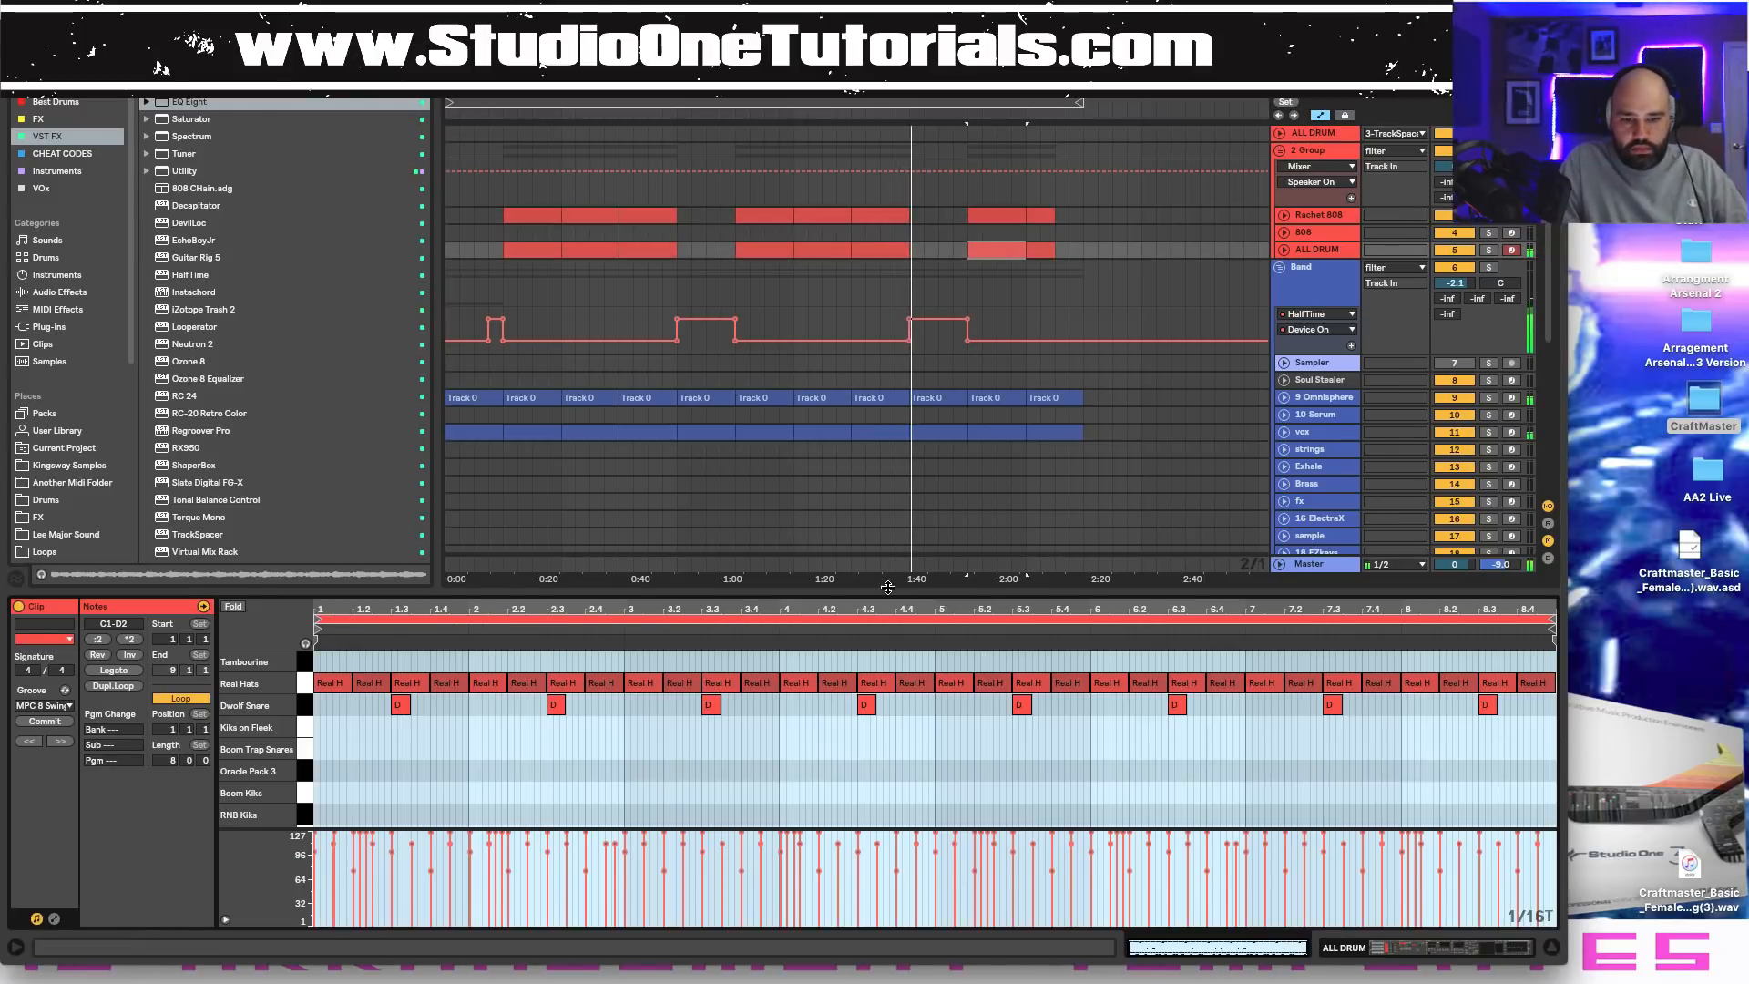
Delete all Trap Kicks notes from the open ALL DRUM clip and play the pattern back.
drag(888, 592, 888, 146)
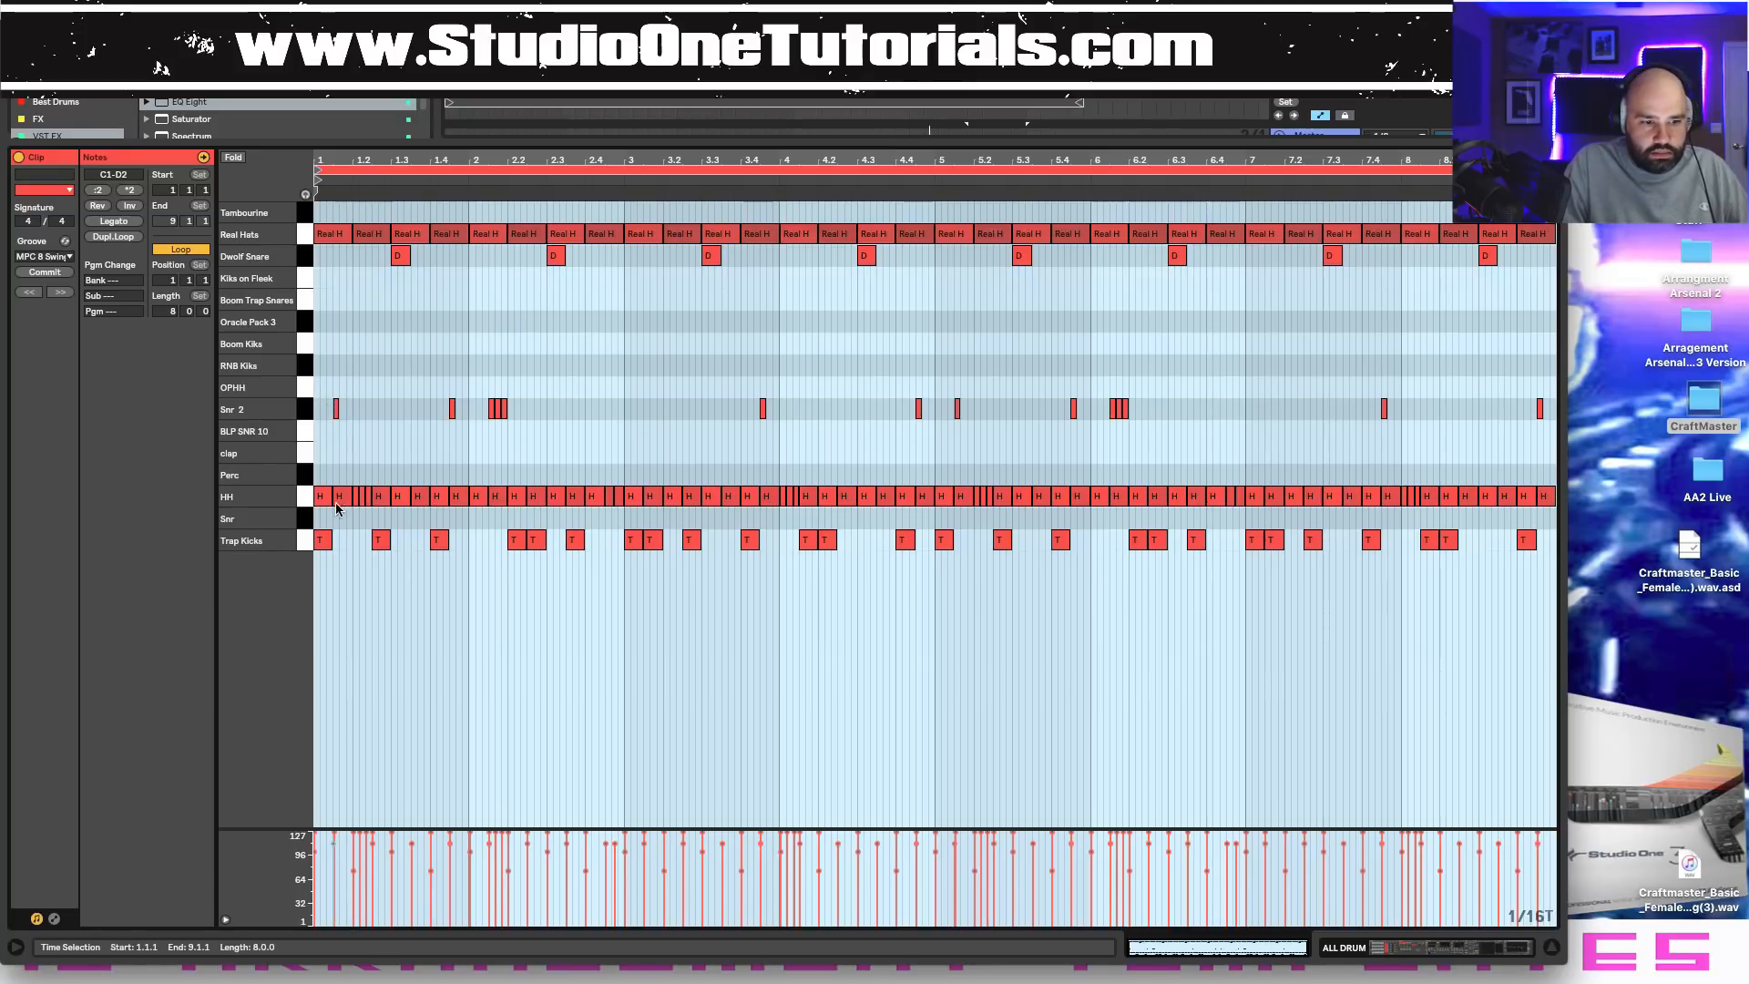
drag(321, 522, 1537, 565)
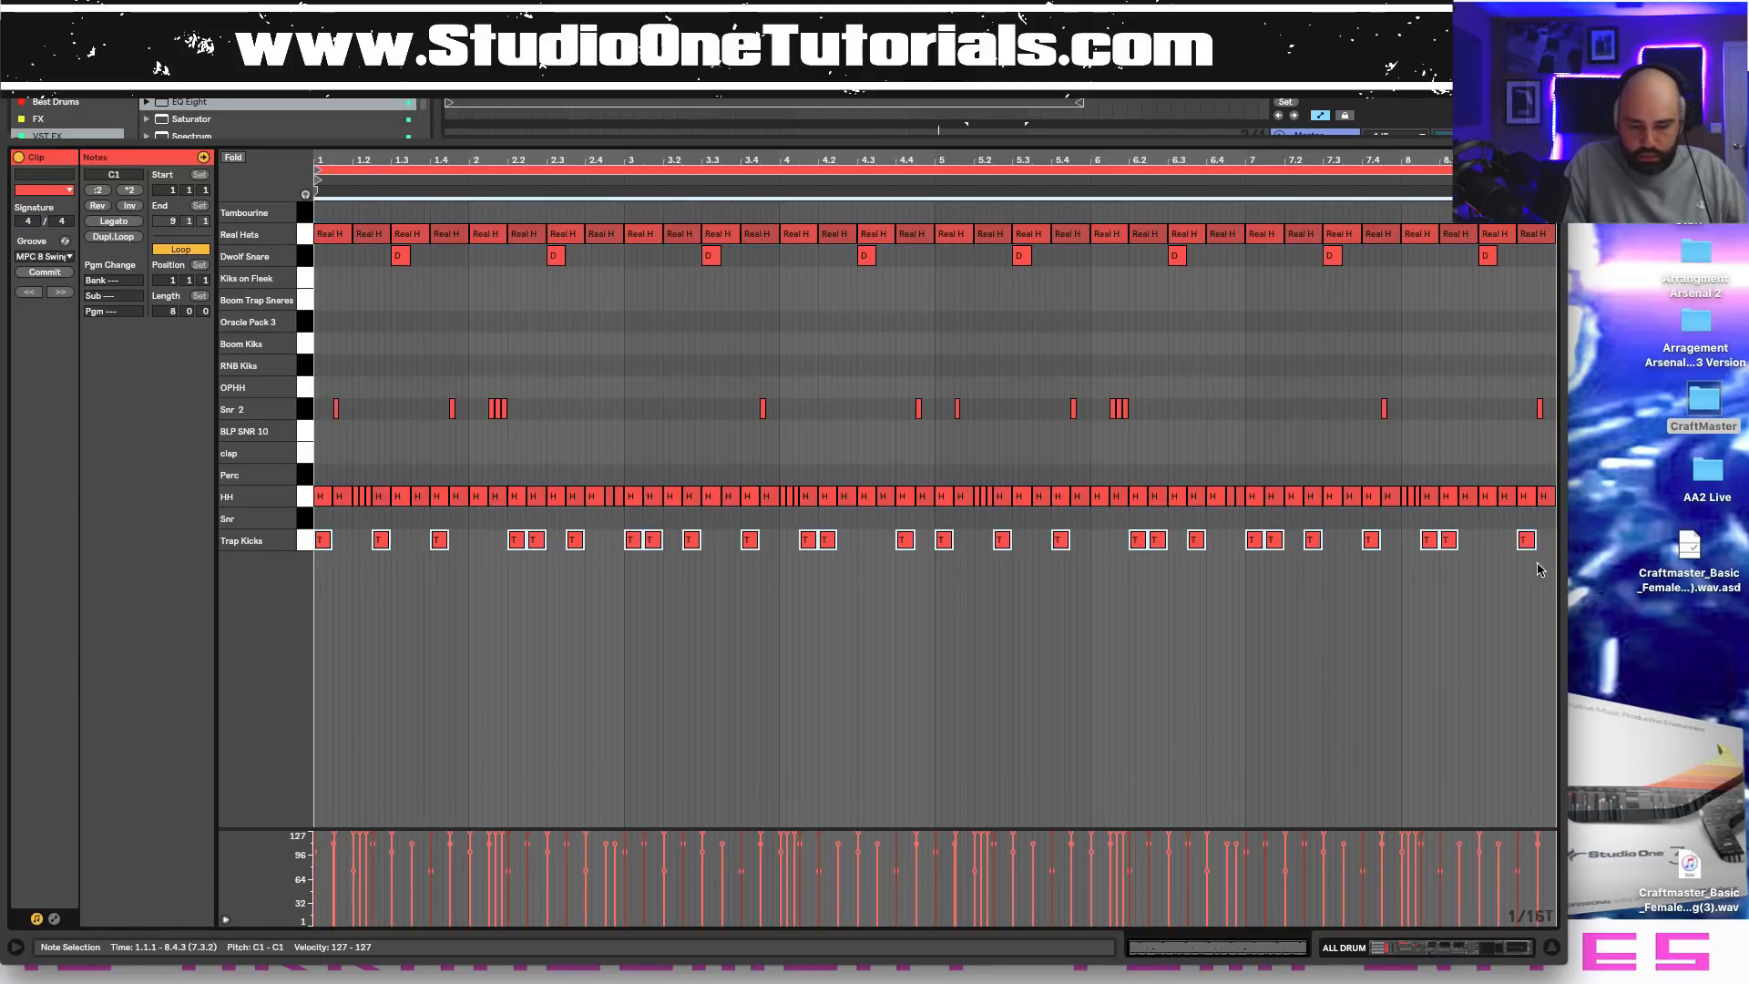
key(Delete)
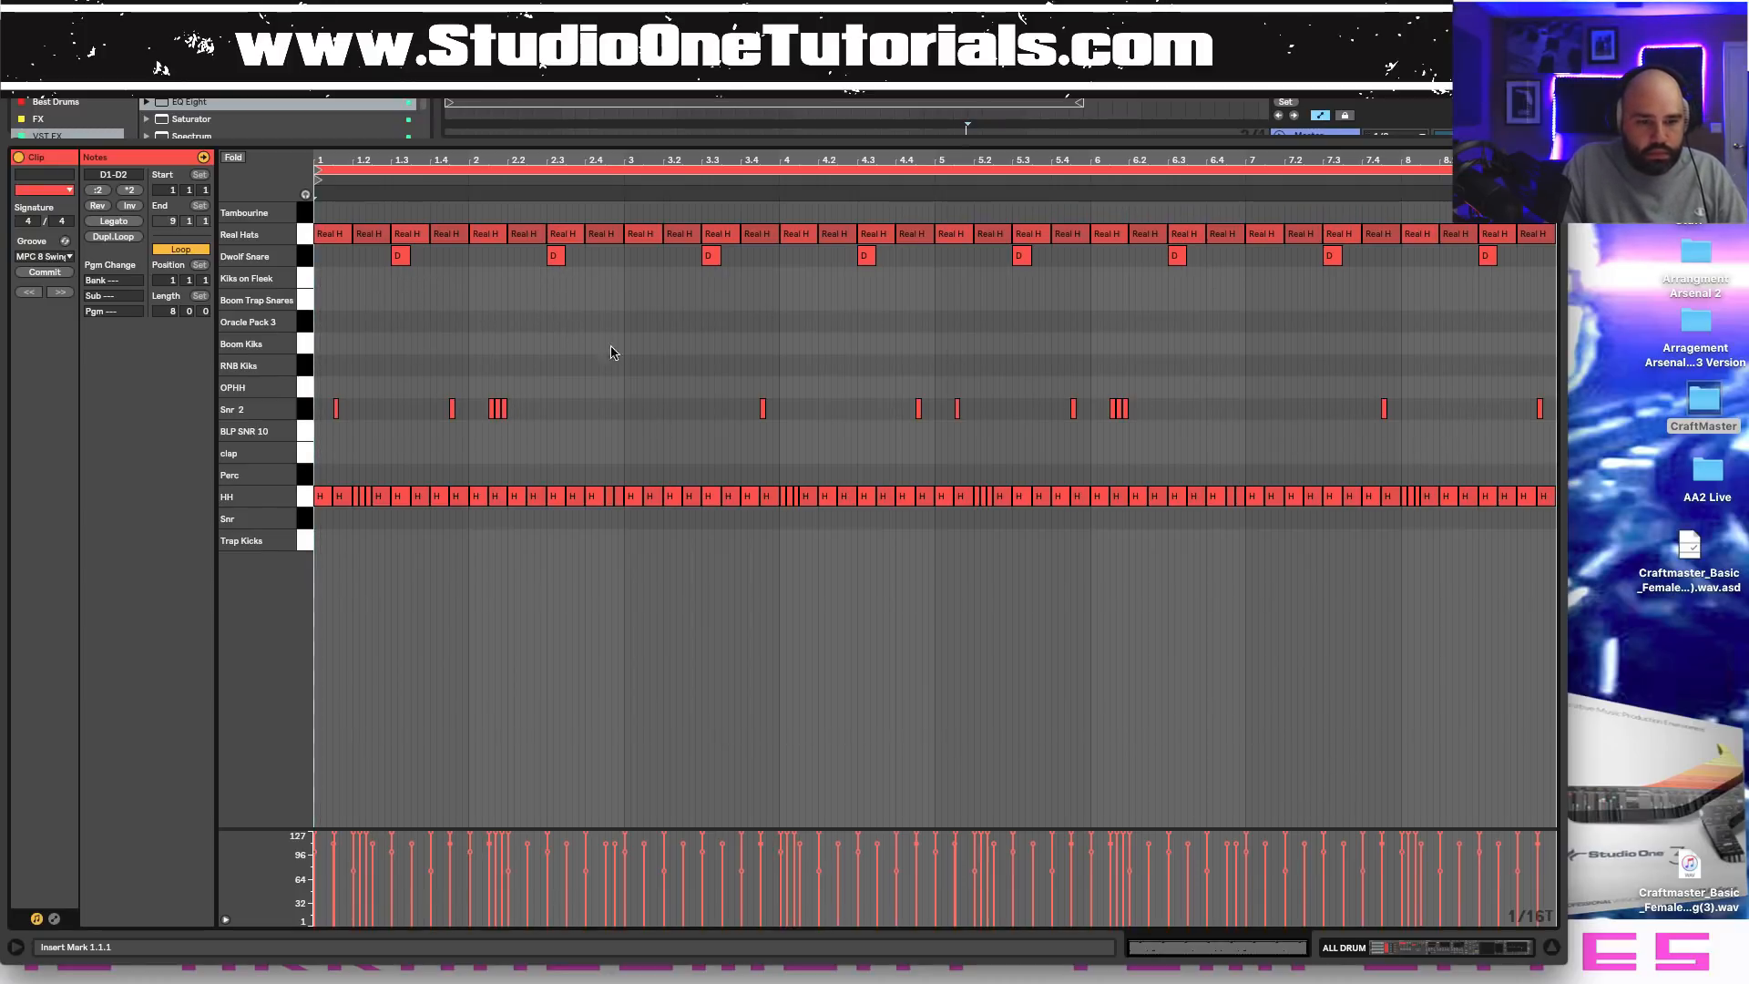
key(space)
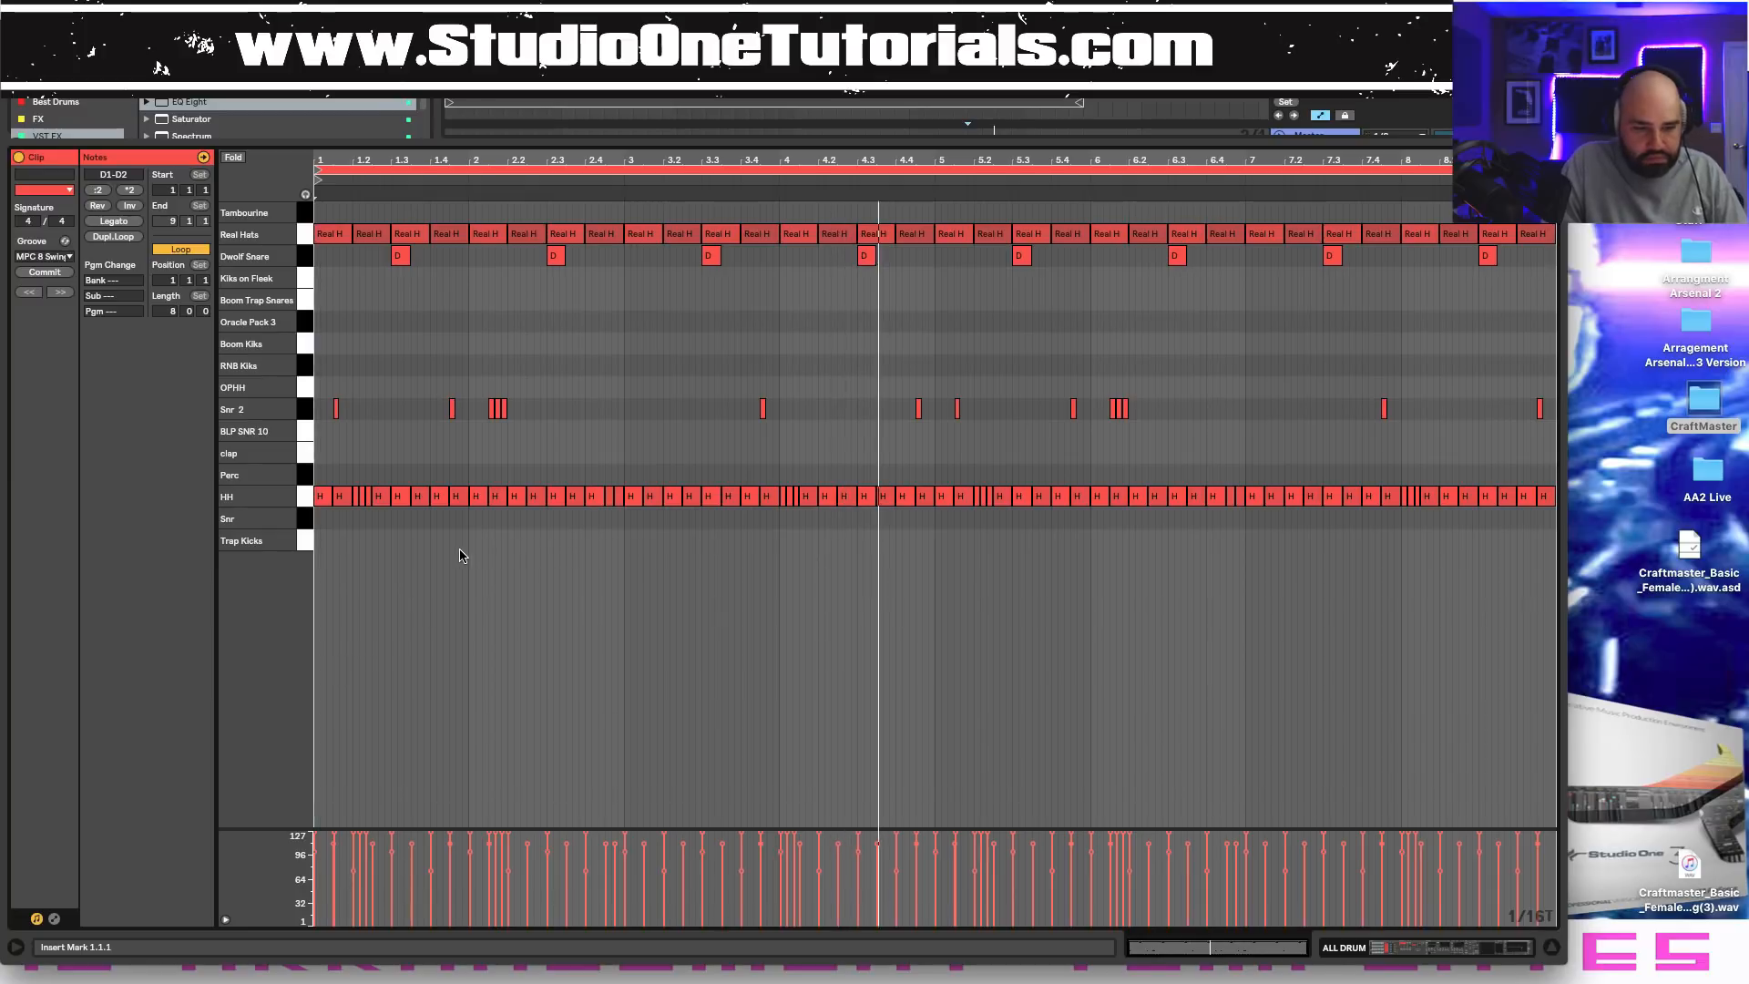
key(space)
Thin the HH row across all eight bars by deleting the in-between hits while keeping the rolls, and play the result.
click(343, 498)
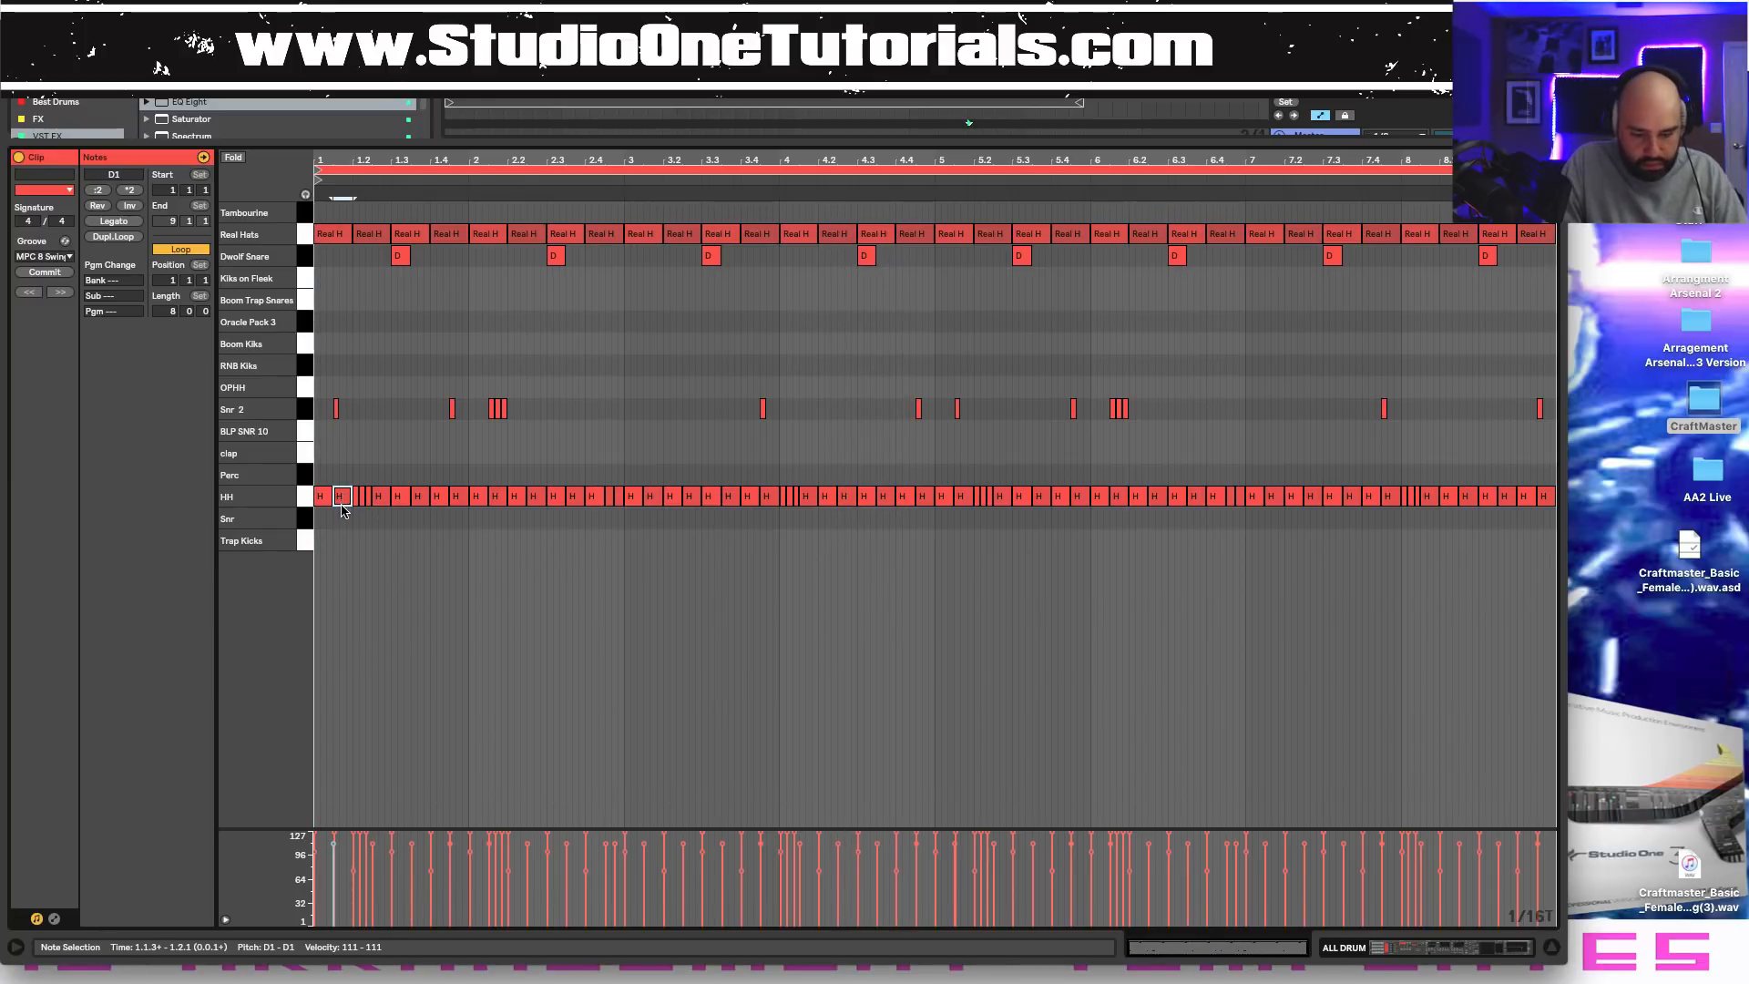
key(Delete)
double_click(376, 497)
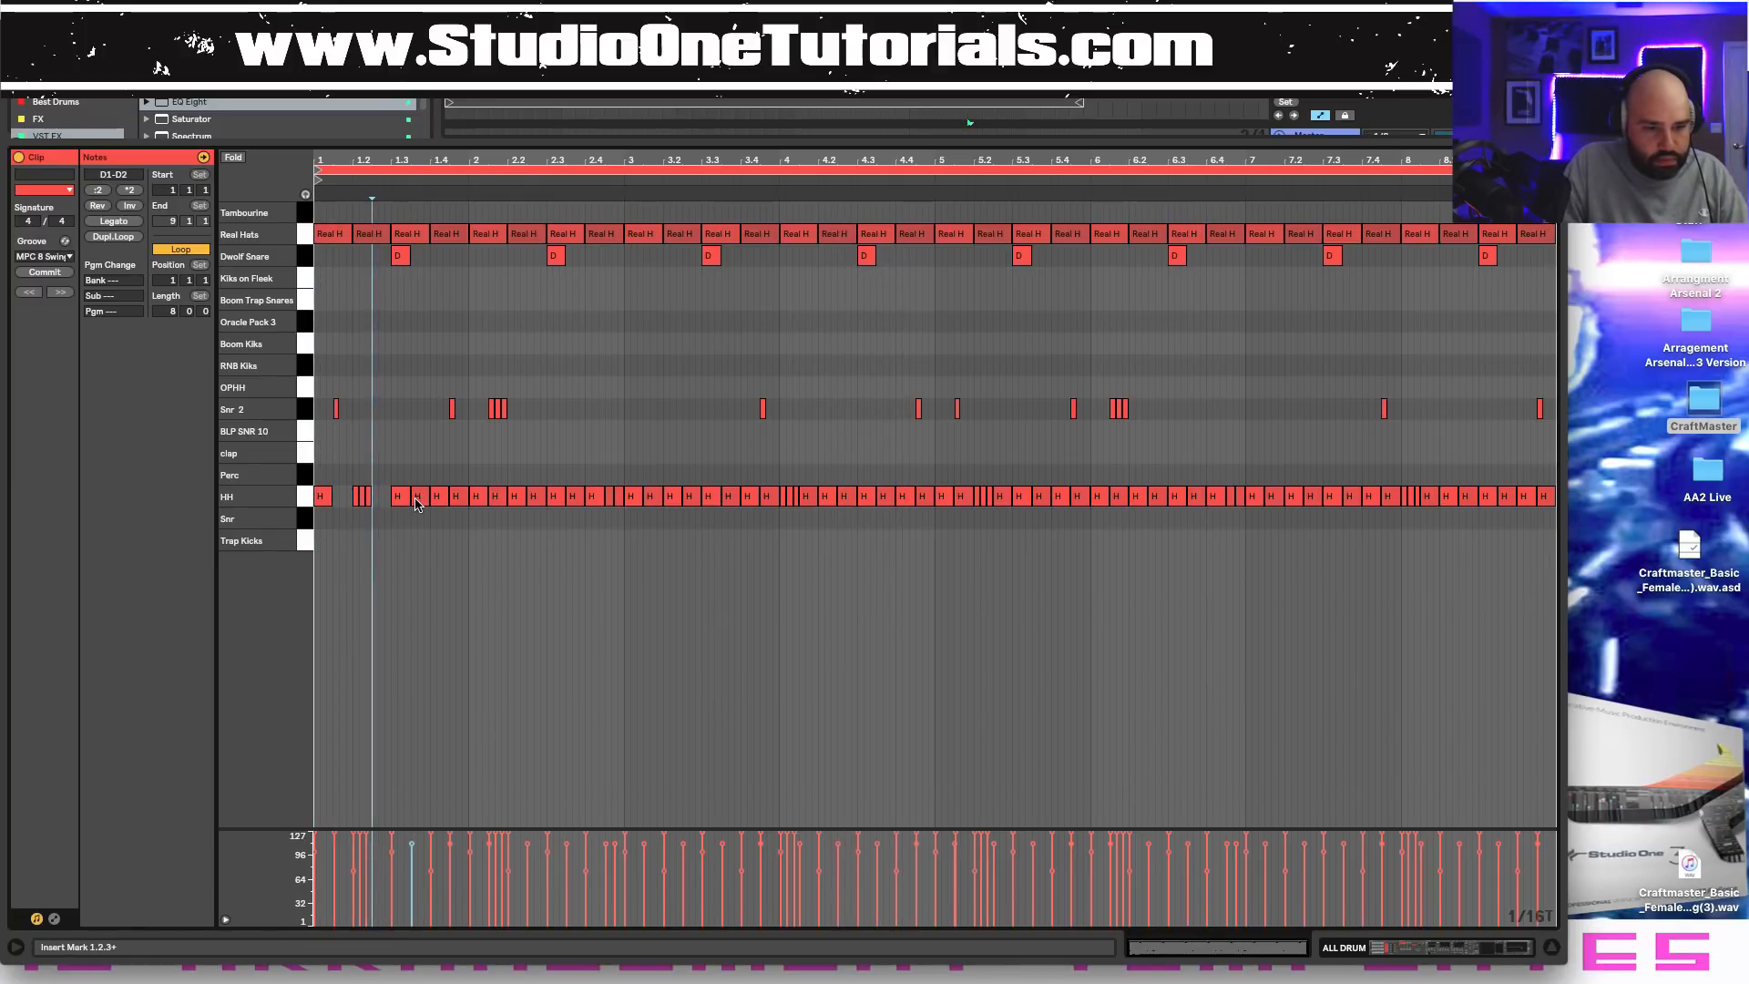
double_click(416, 498)
double_click(455, 498)
double_click(494, 499)
double_click(534, 498)
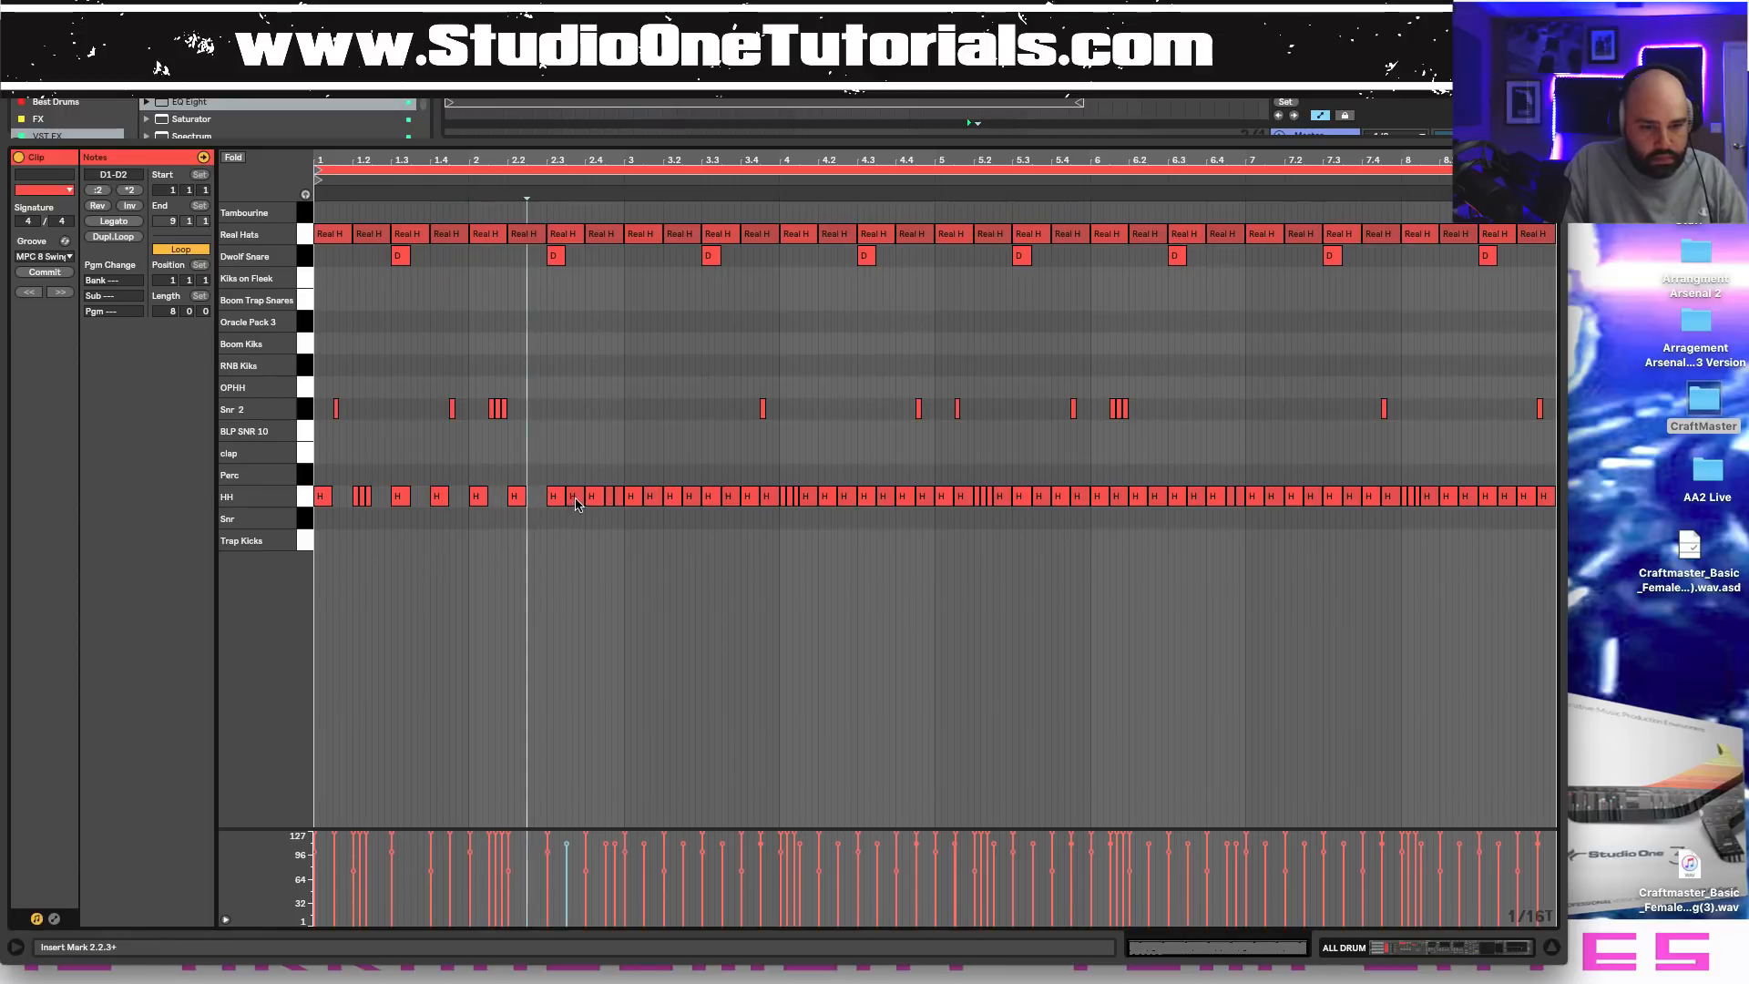
double_click(574, 499)
double_click(649, 498)
double_click(689, 498)
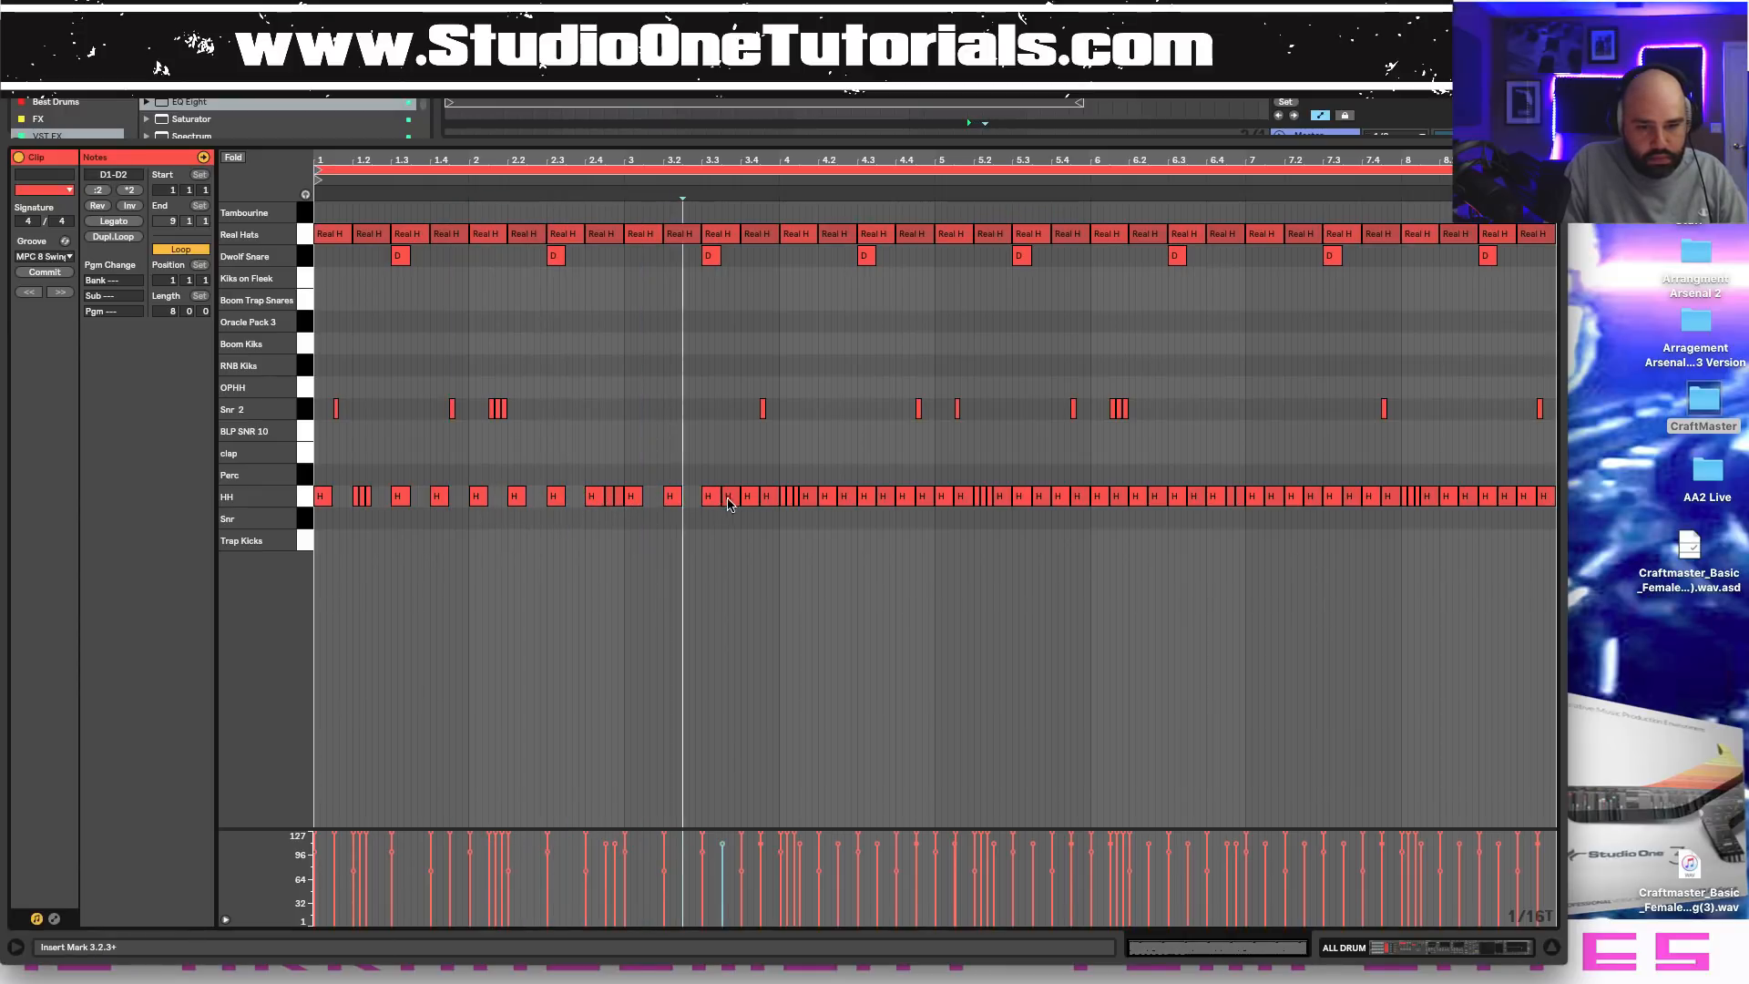
double_click(728, 500)
double_click(768, 498)
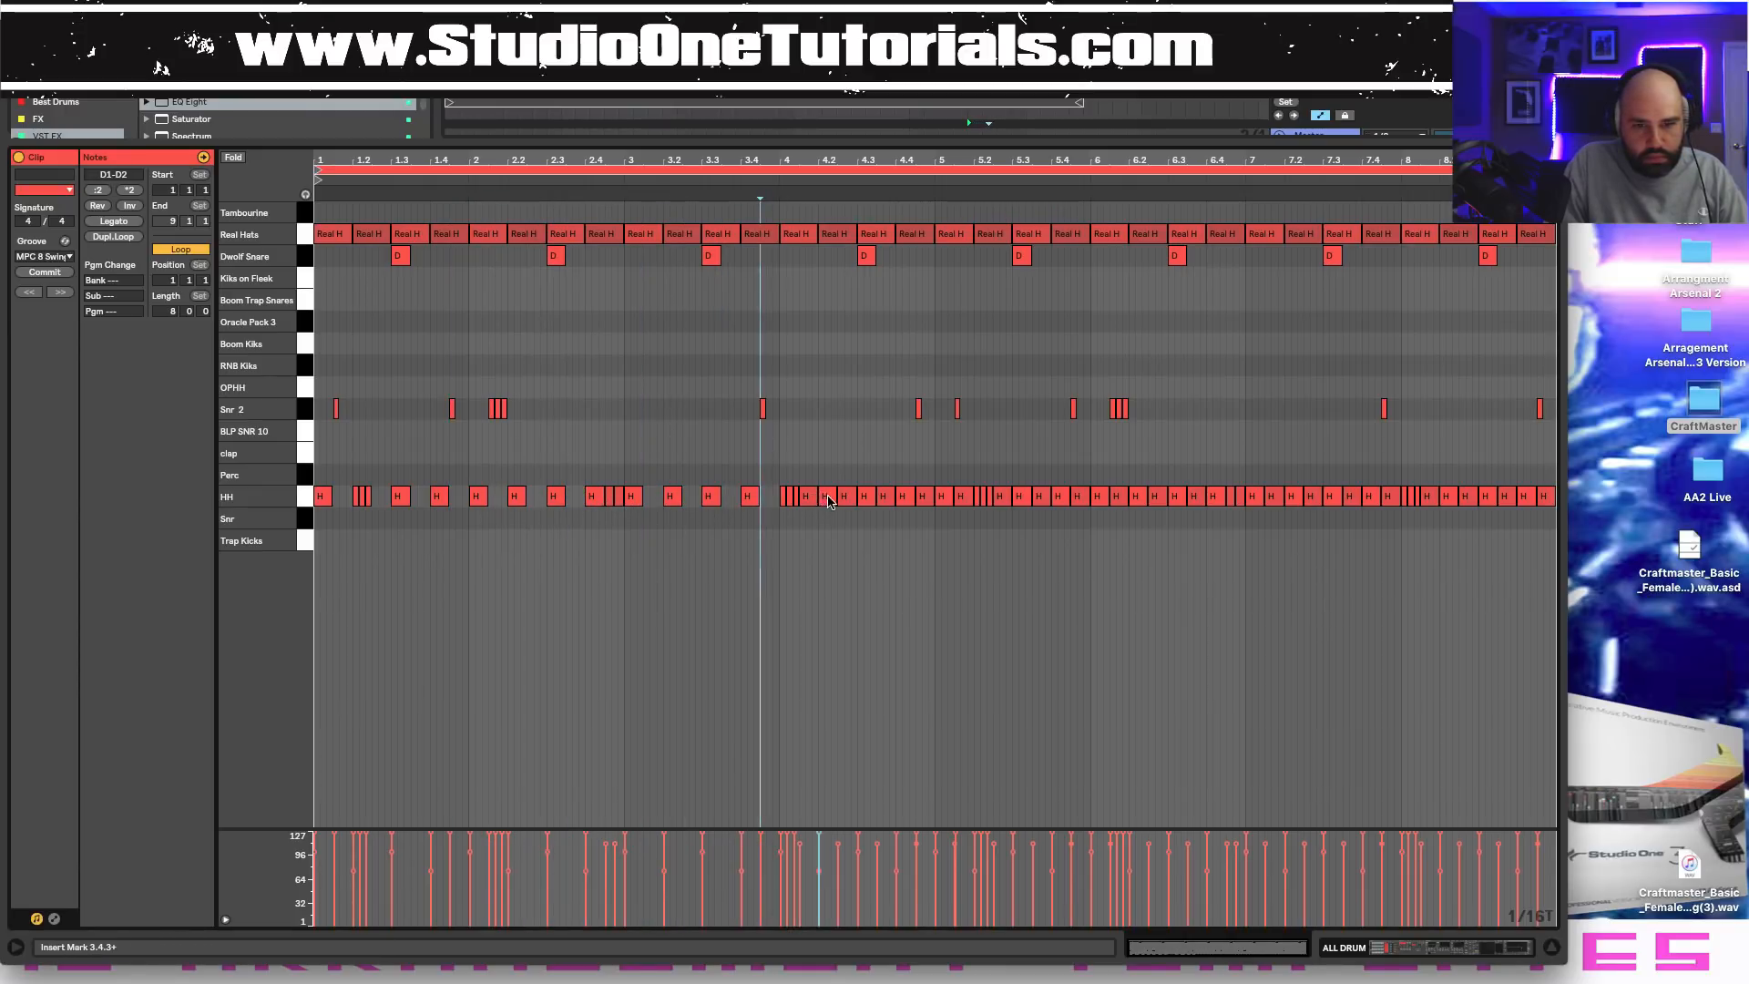
double_click(829, 498)
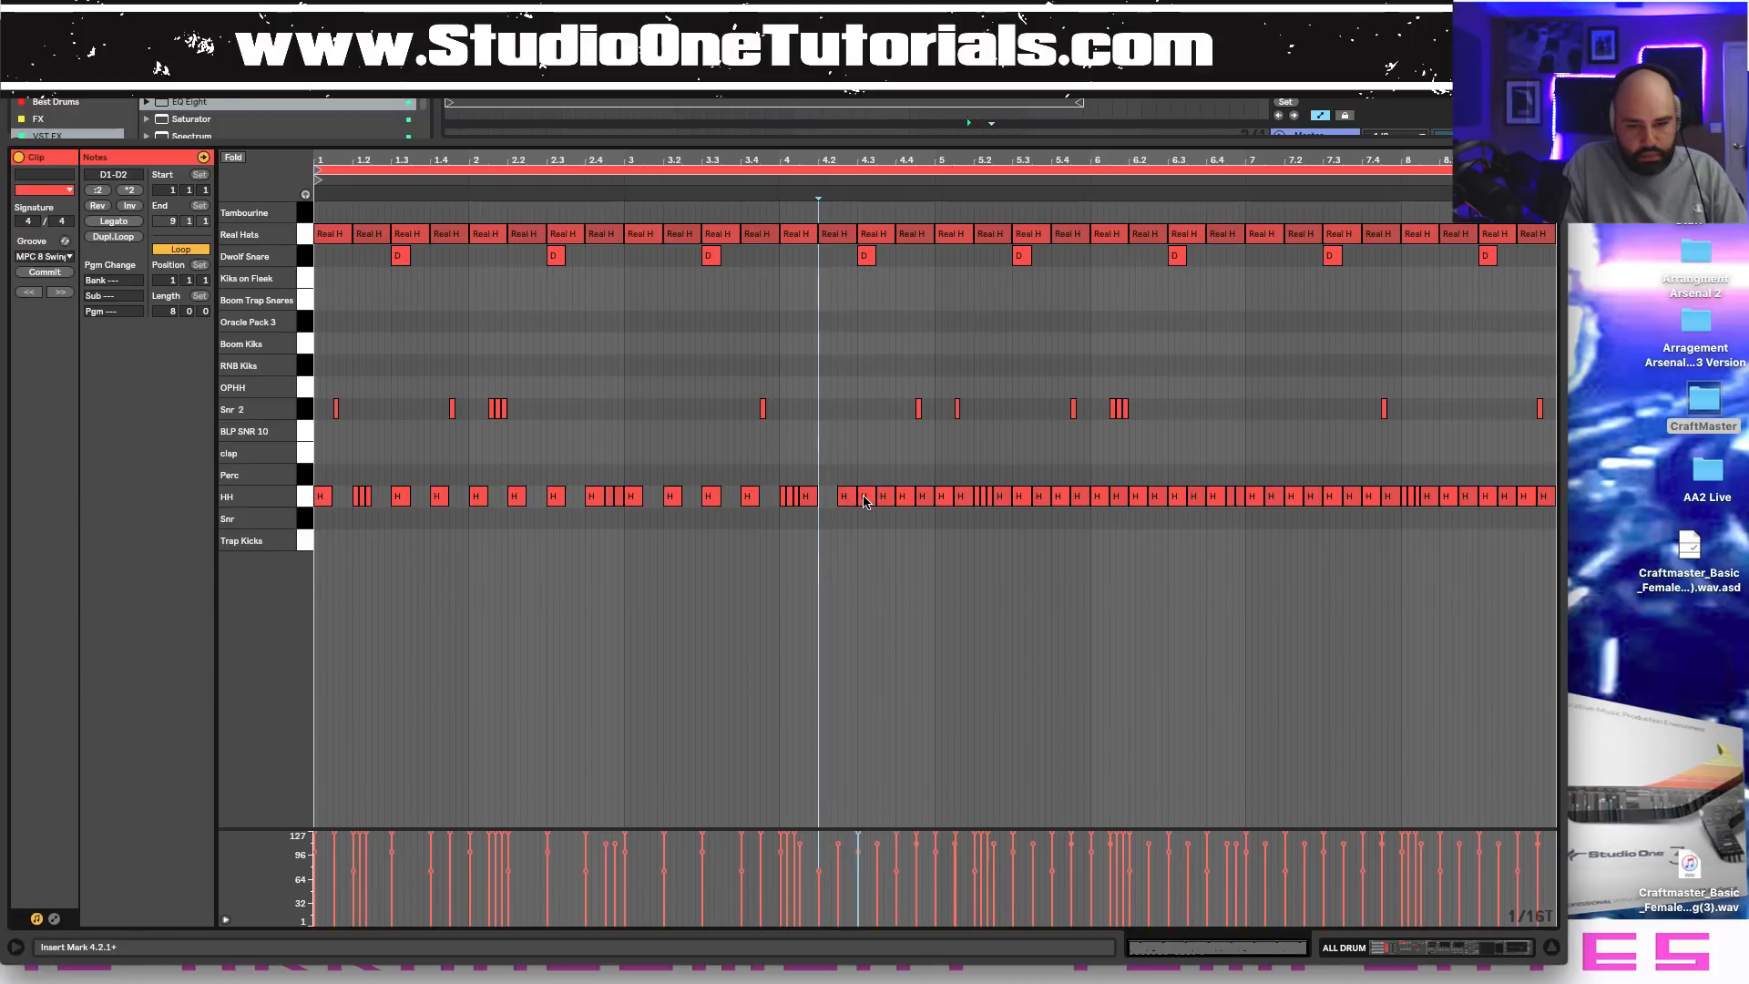
double_click(883, 498)
click(924, 499)
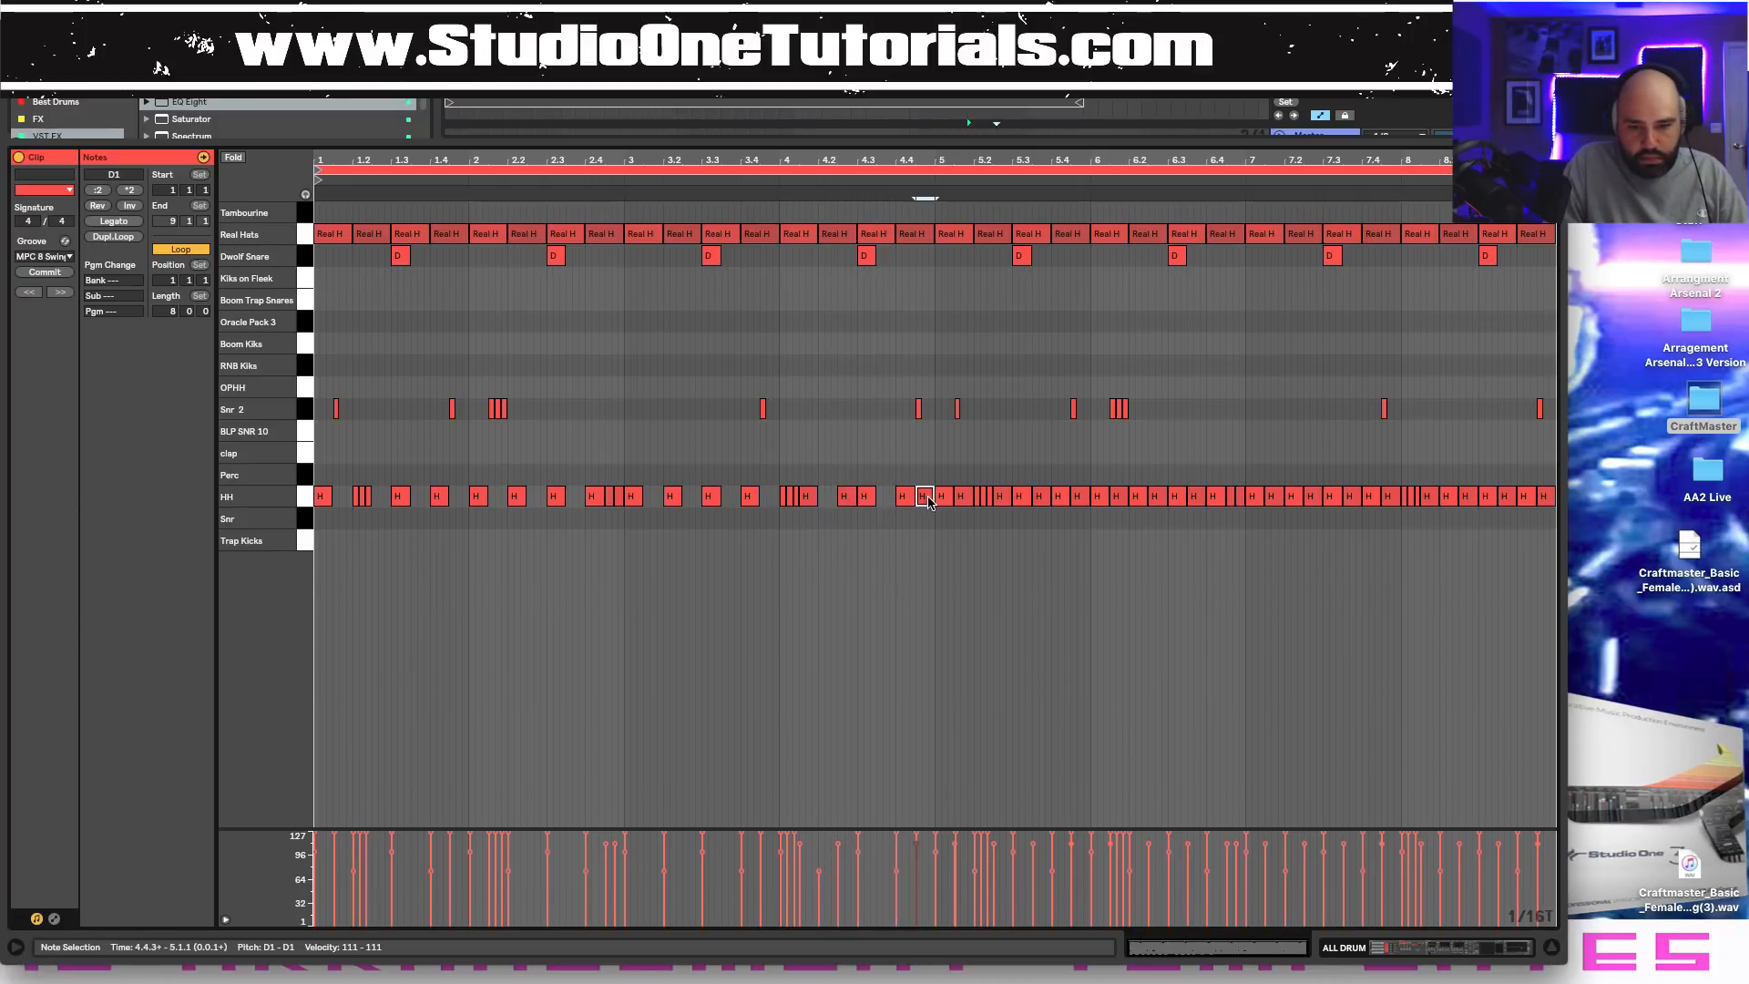
double_click(924, 498)
double_click(960, 498)
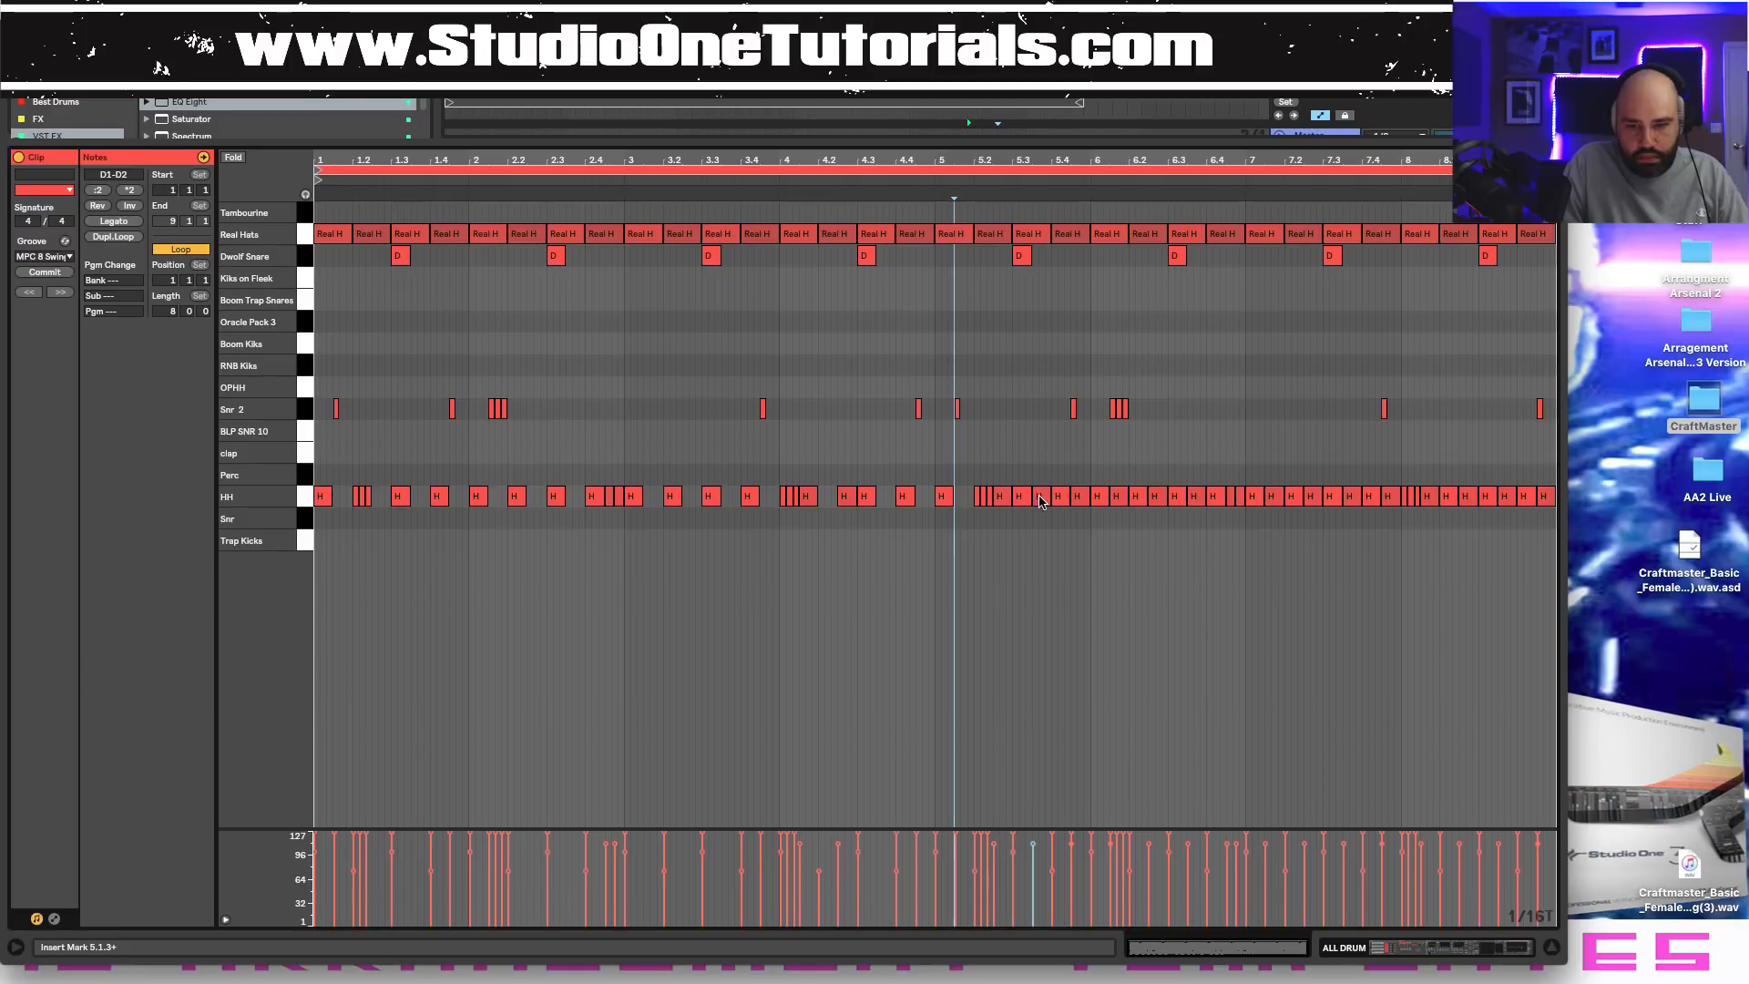
double_click(1039, 498)
double_click(1078, 499)
double_click(1116, 498)
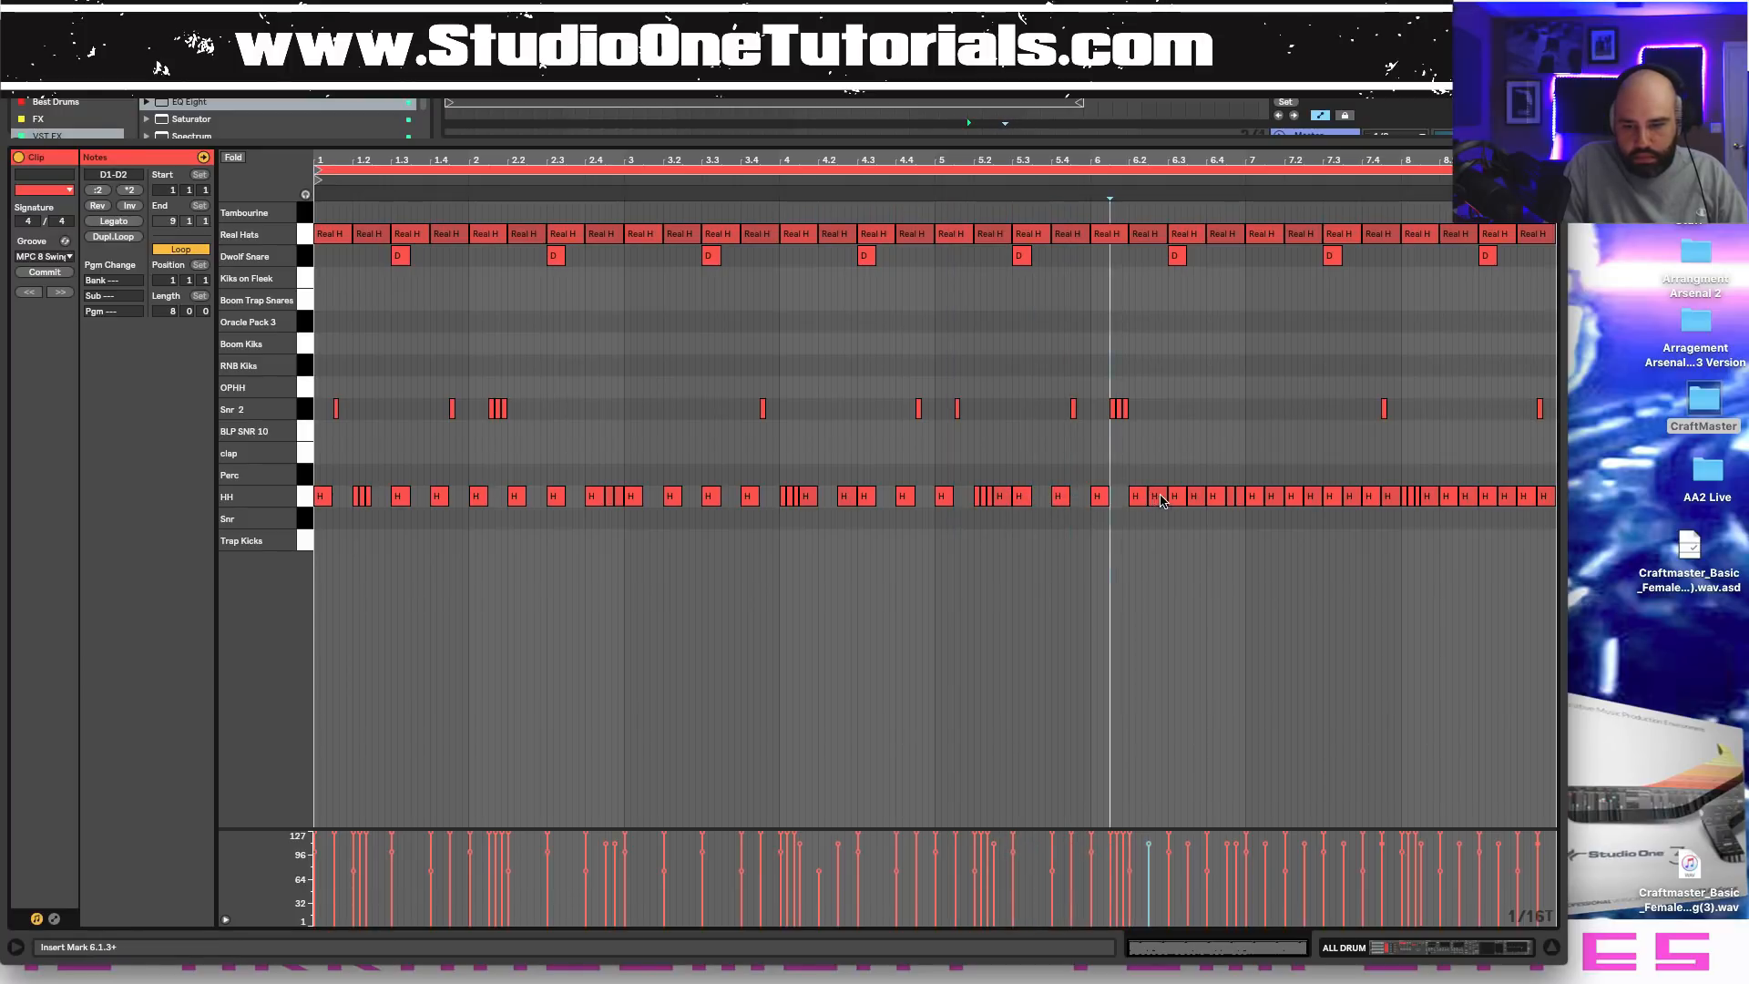
double_click(1155, 496)
double_click(1194, 496)
click(1272, 497)
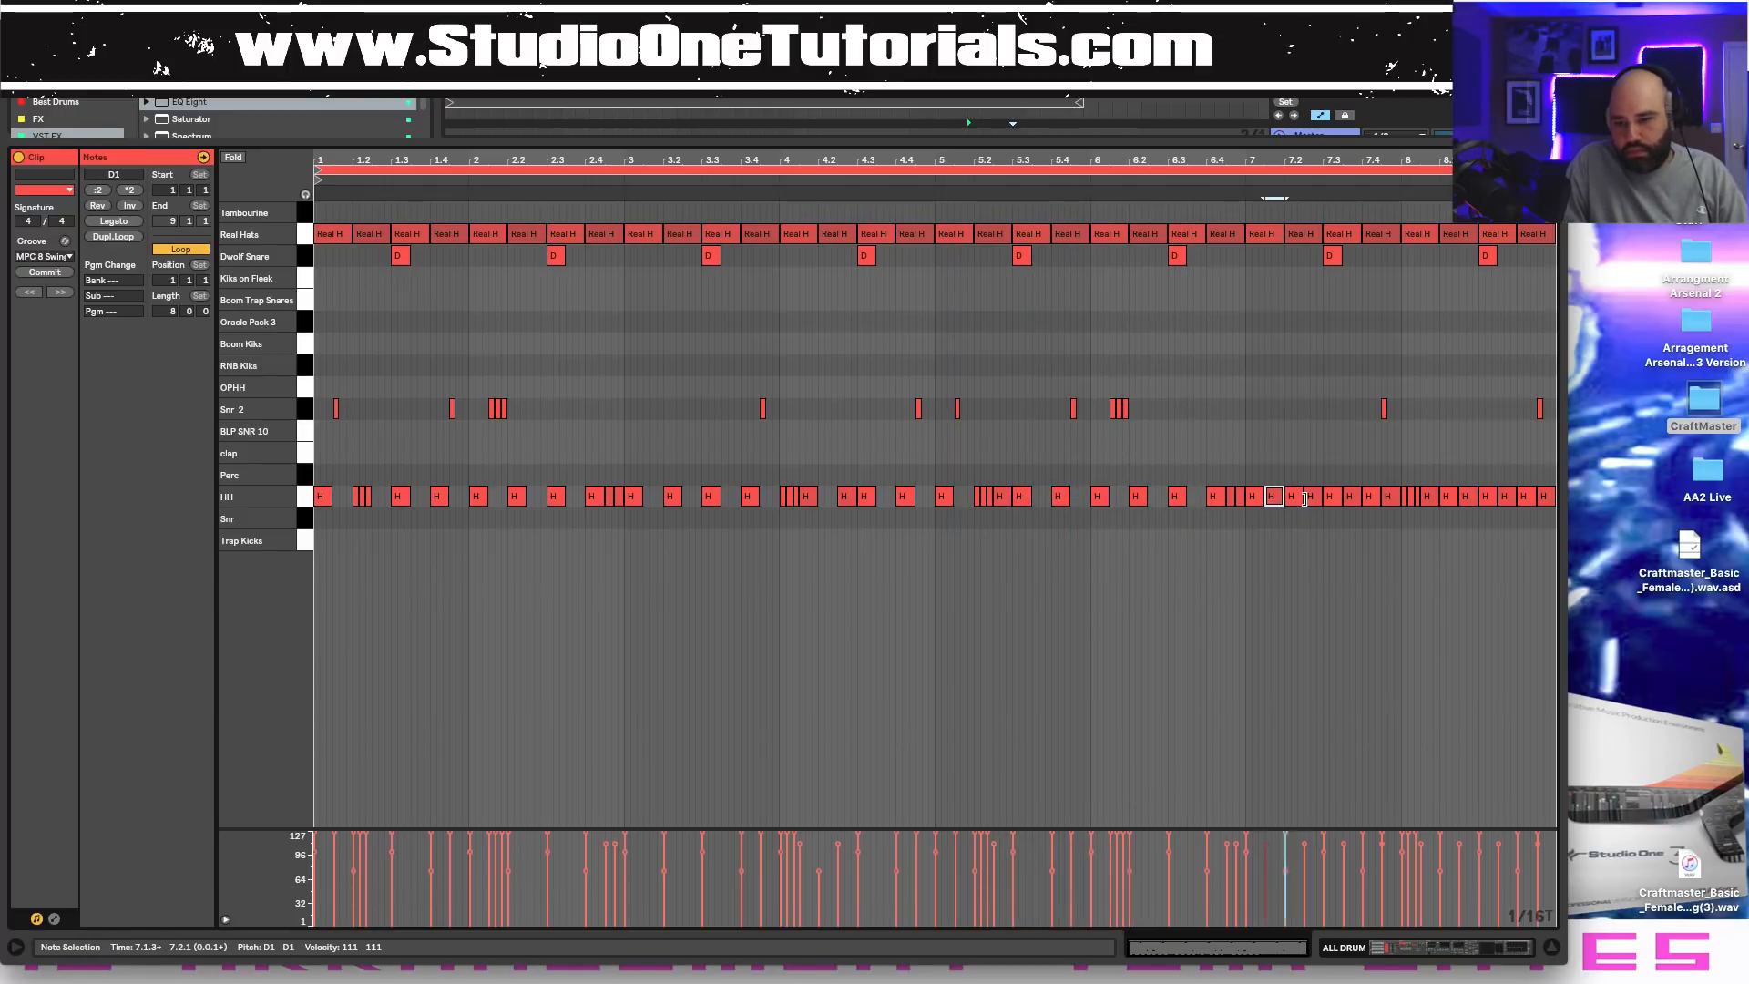
double_click(1273, 497)
double_click(1312, 496)
double_click(1352, 497)
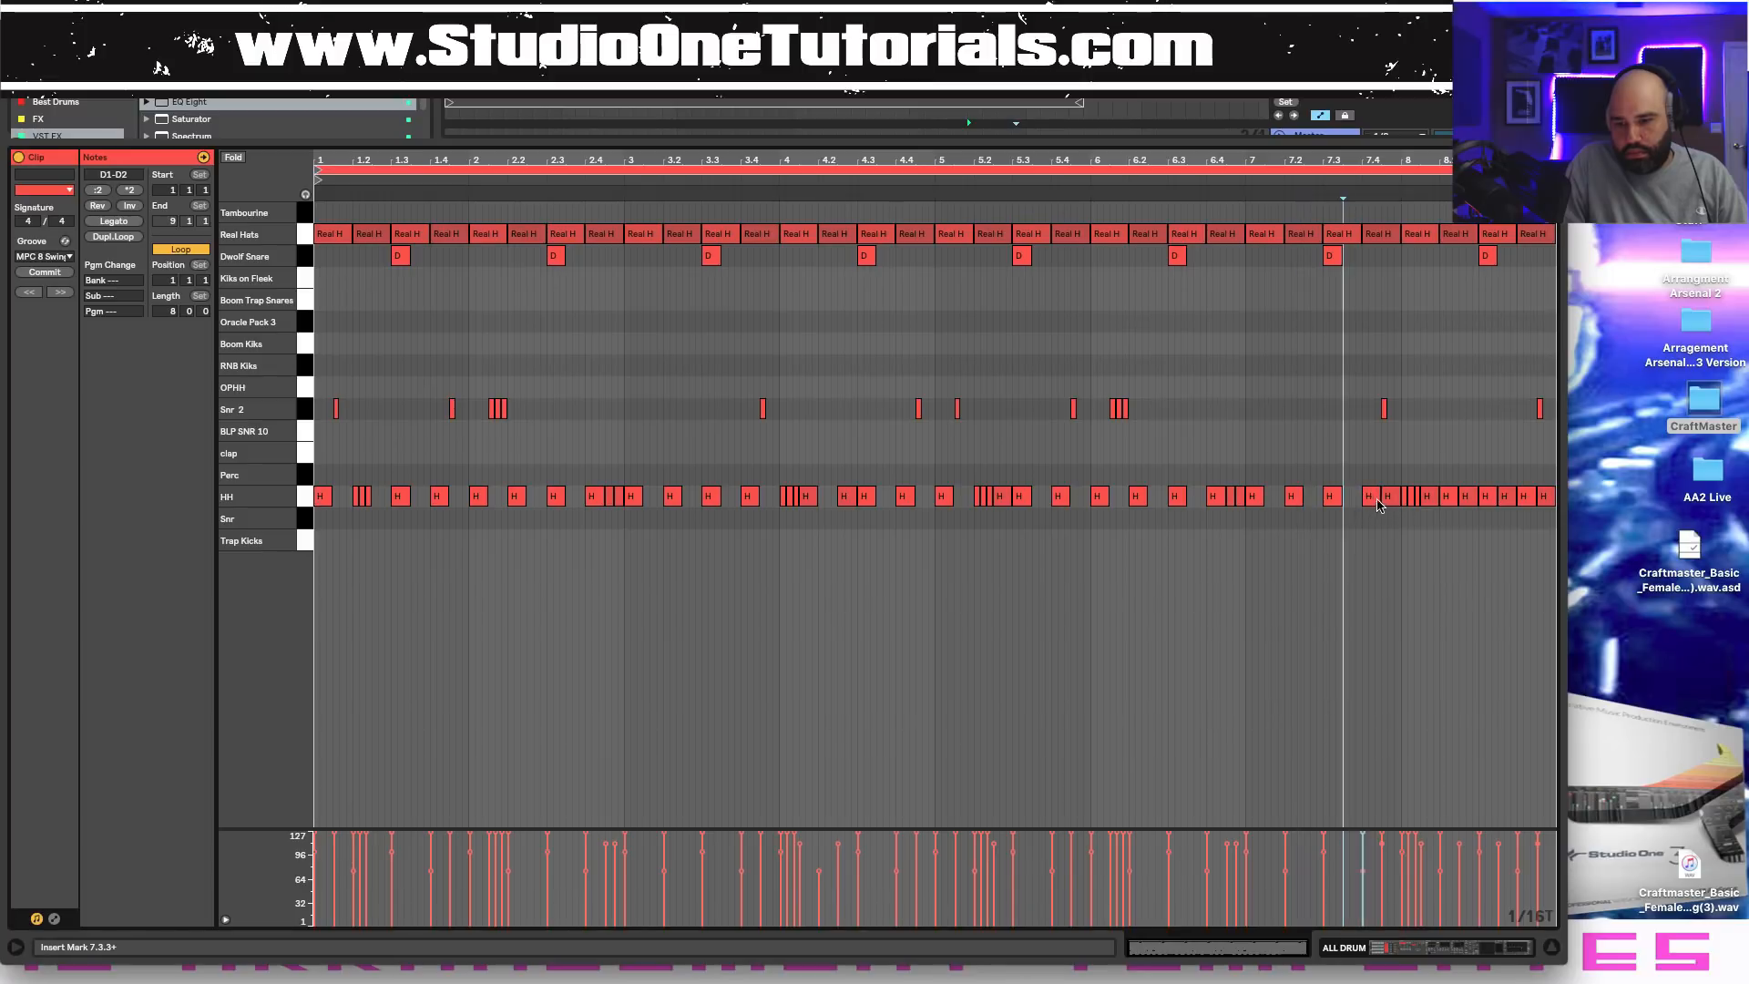
double_click(1387, 498)
double_click(1428, 498)
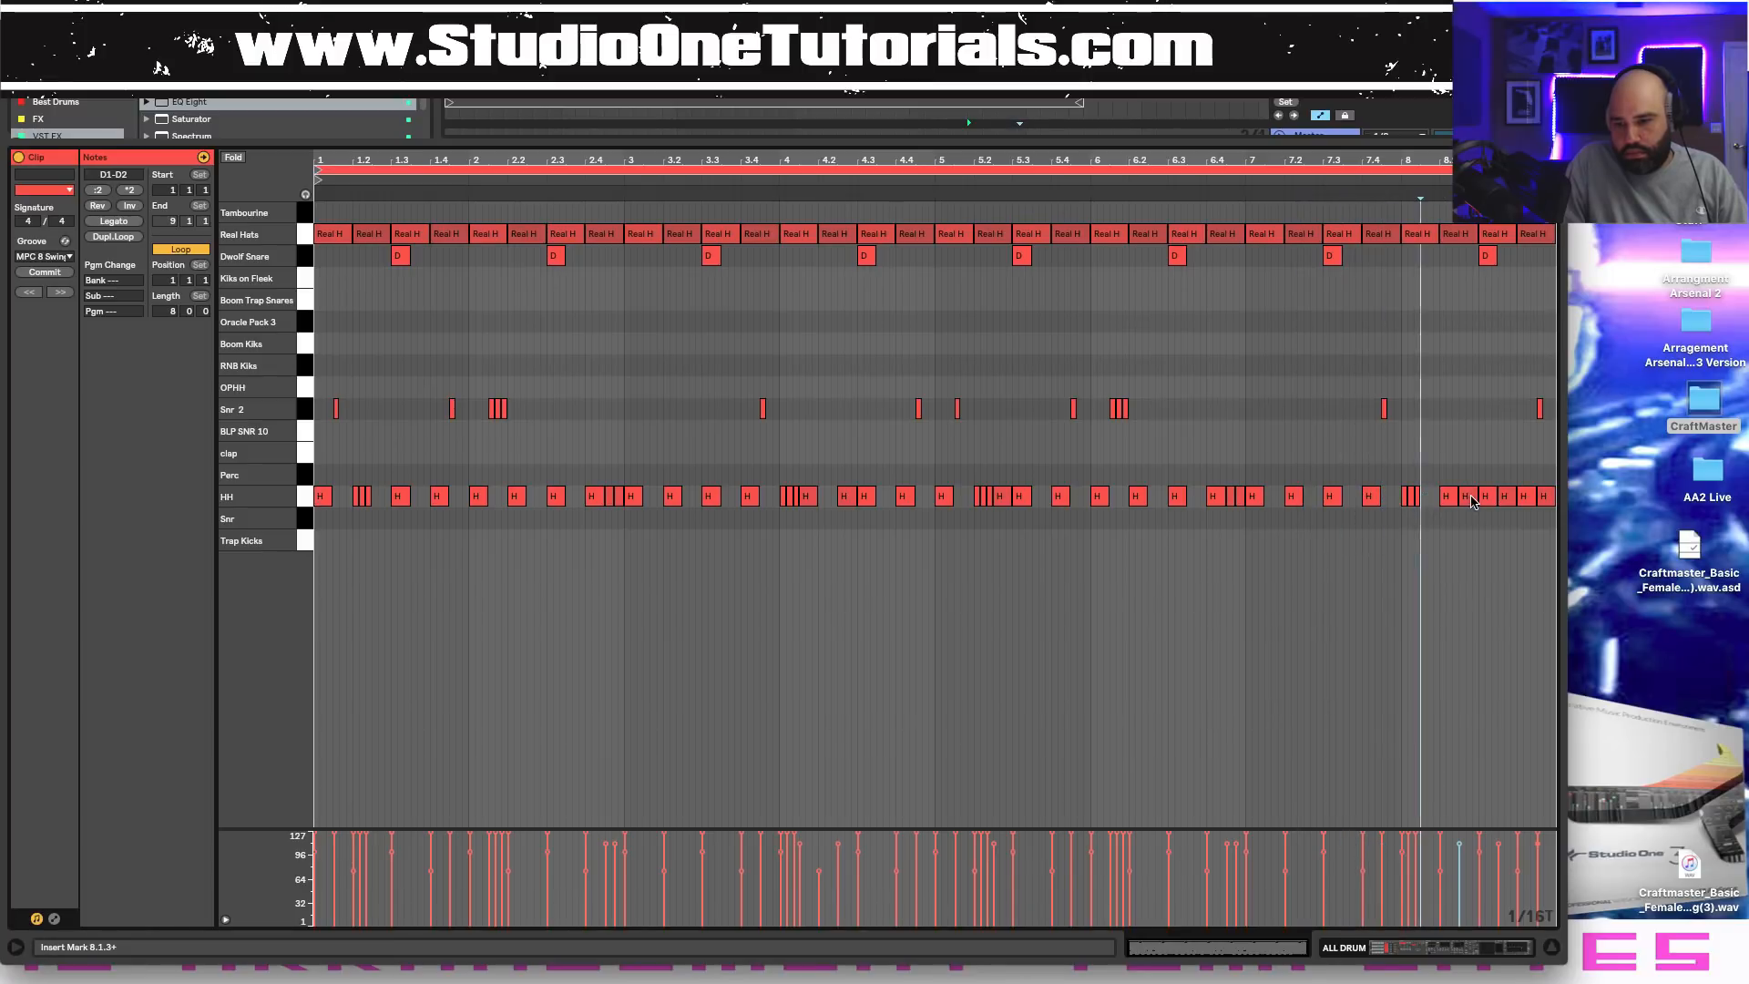
double_click(1468, 498)
double_click(1506, 499)
double_click(1544, 498)
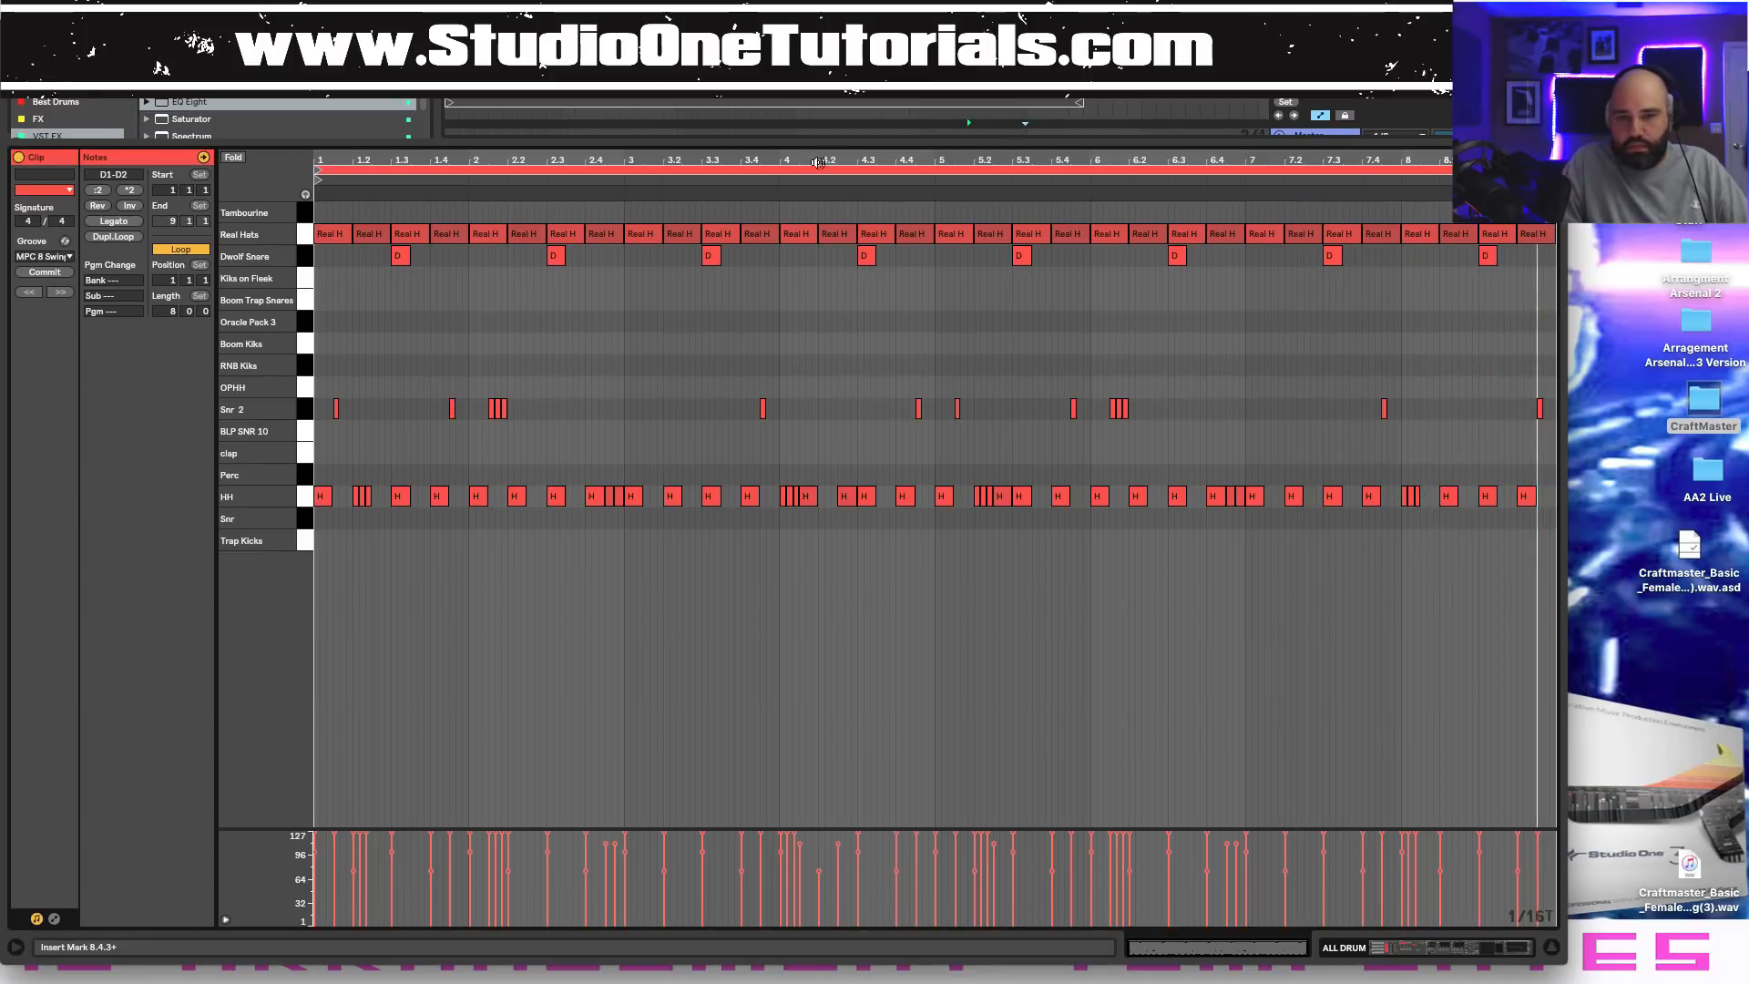
key(space)
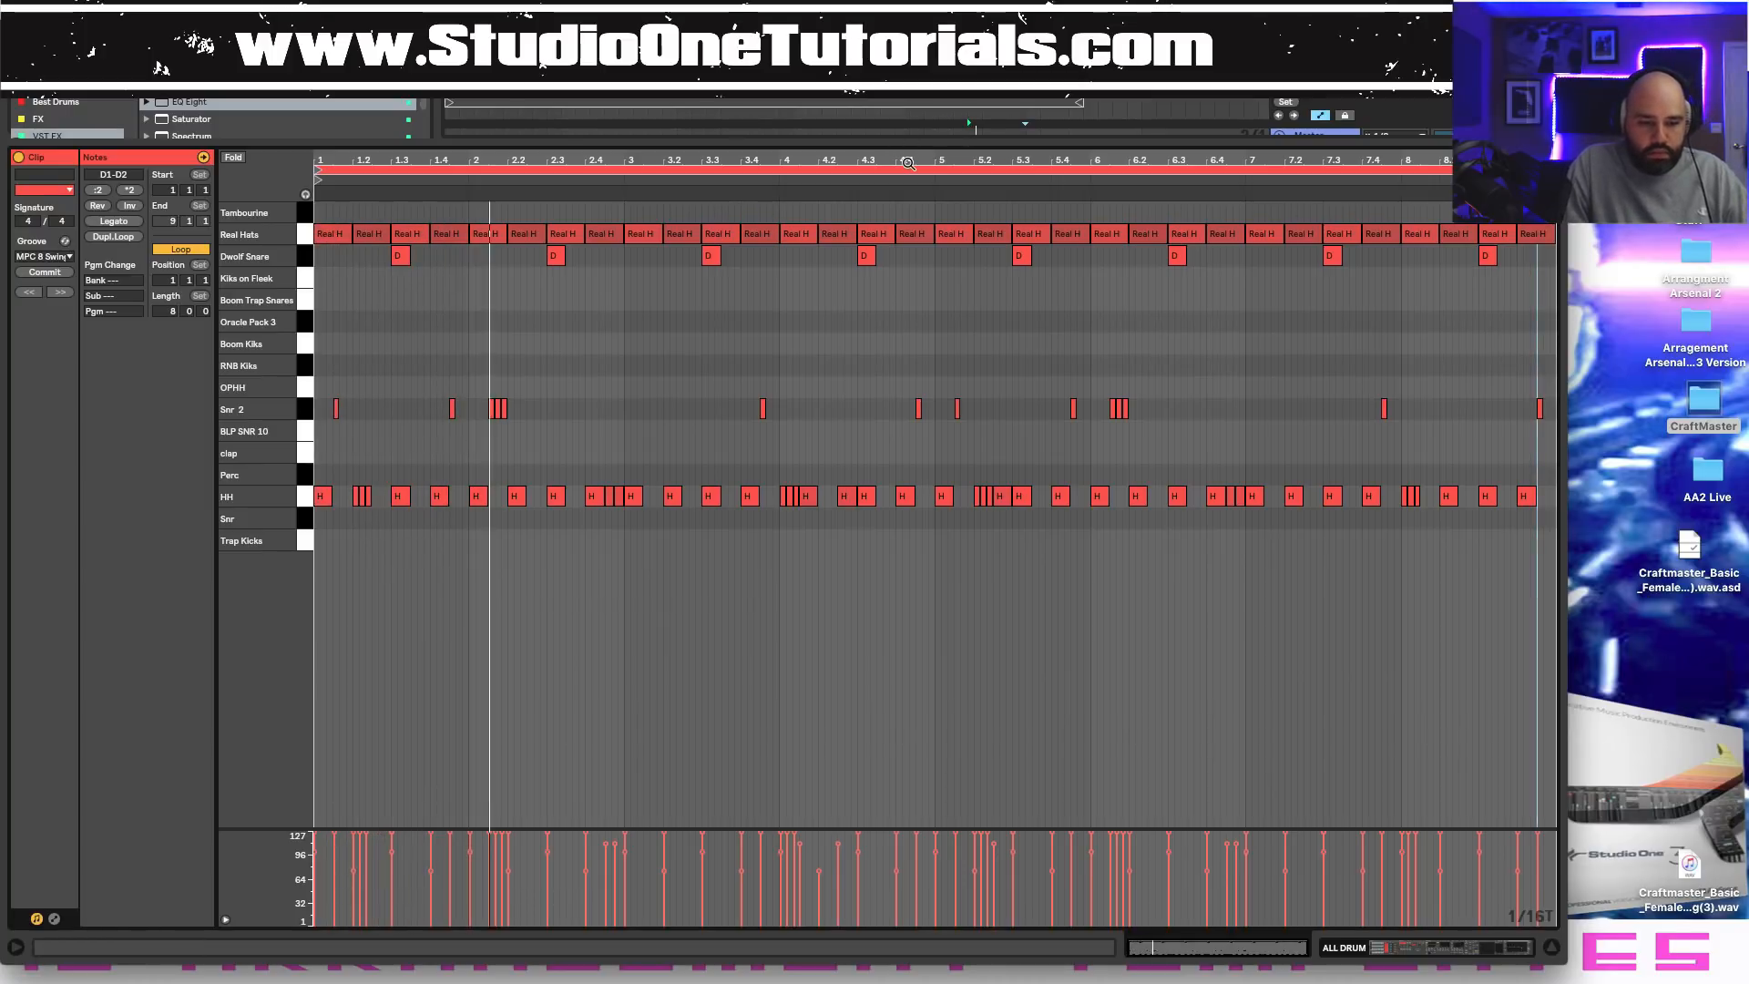
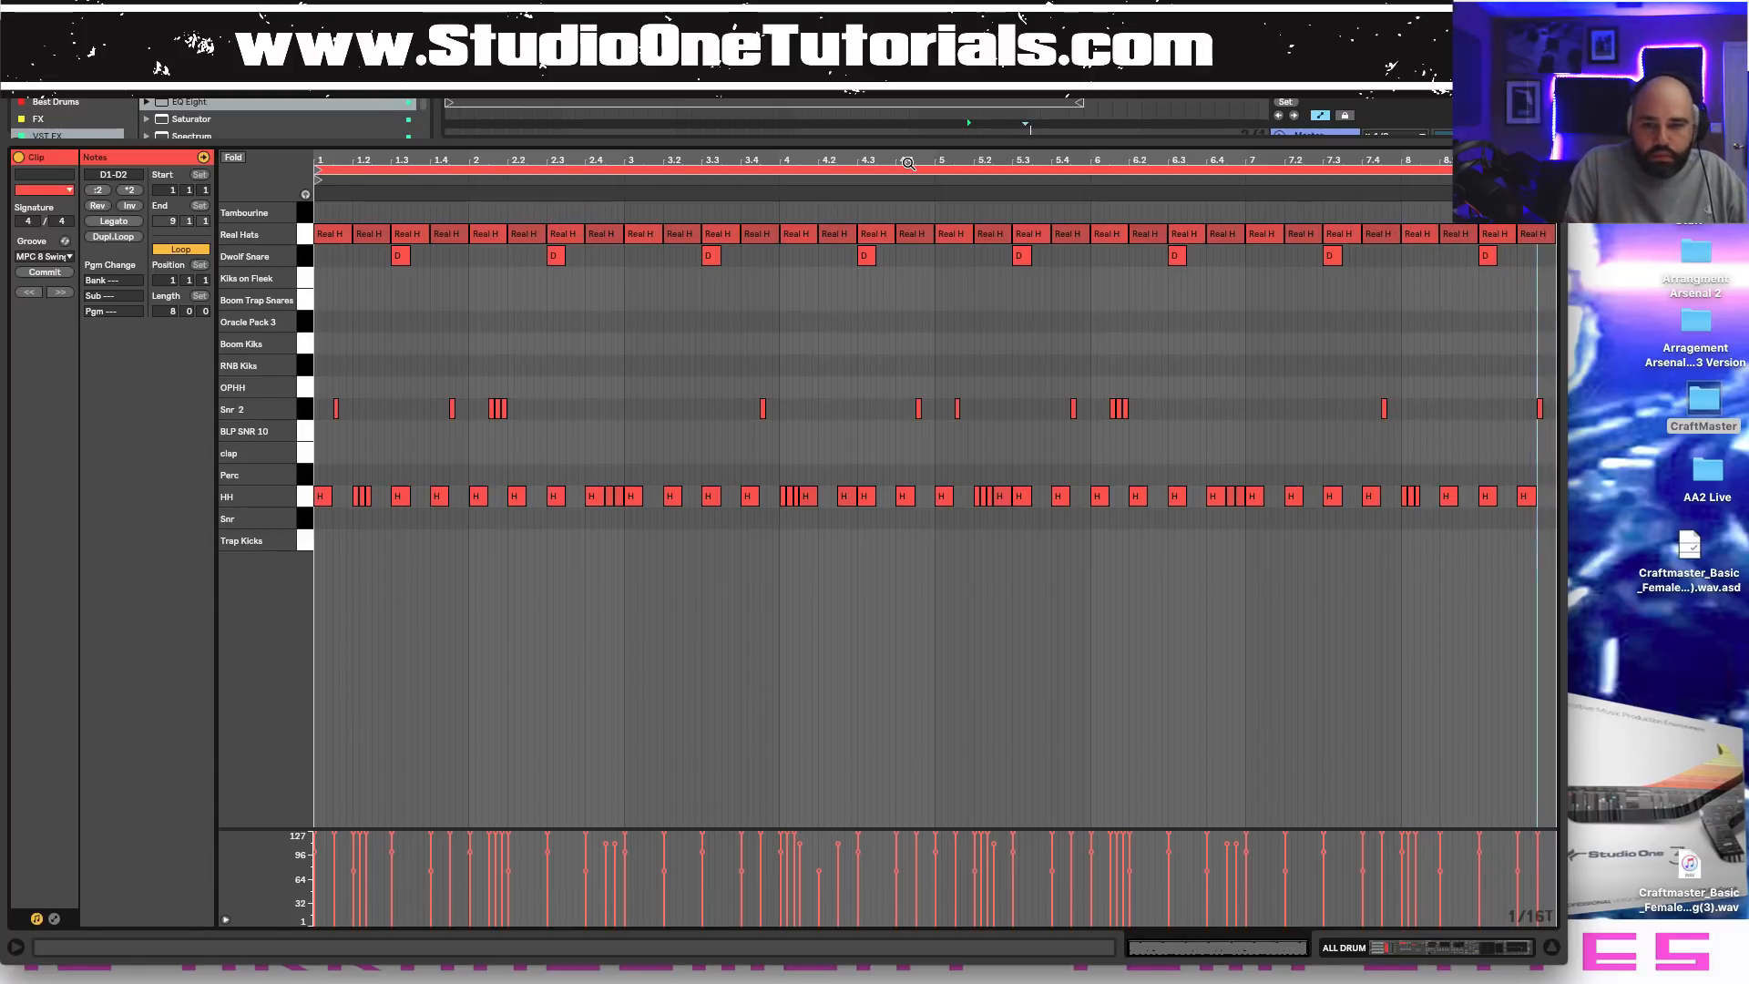
Enable Virtual Mix Rack in the Band group's bus rack during playback and adjust the FG-76 Virtual Drive.
drag(959, 144, 958, 583)
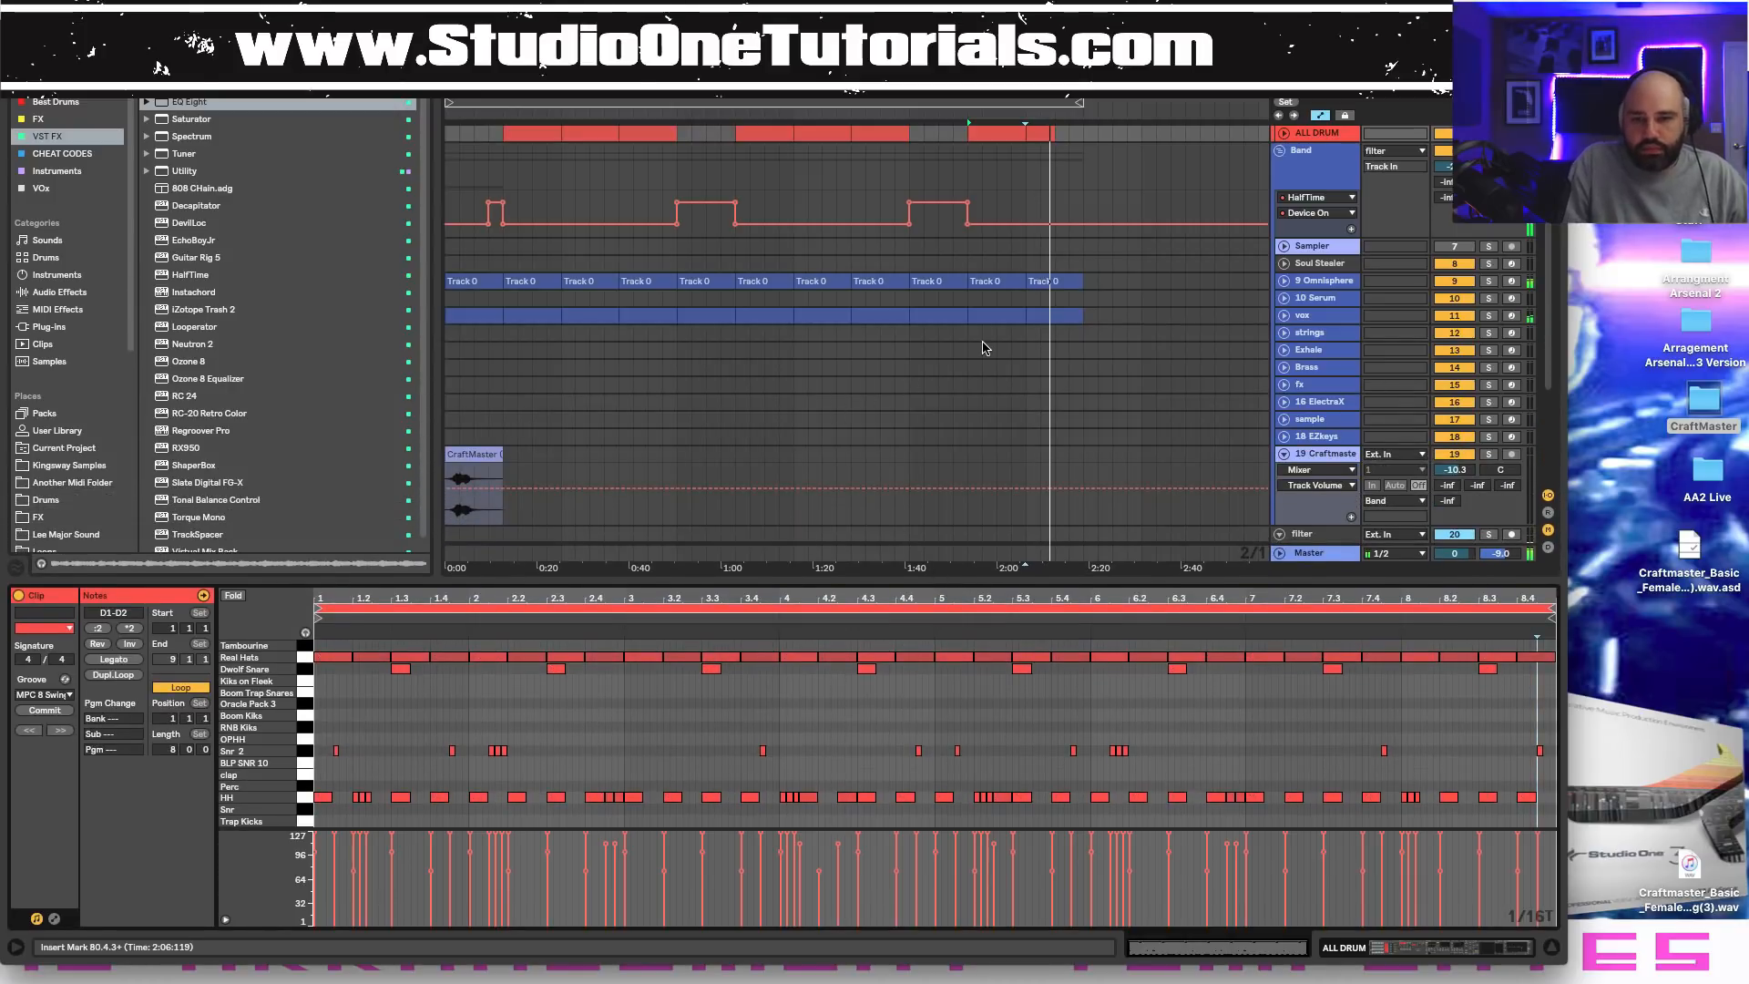
scroll(1084, 297, up, 3)
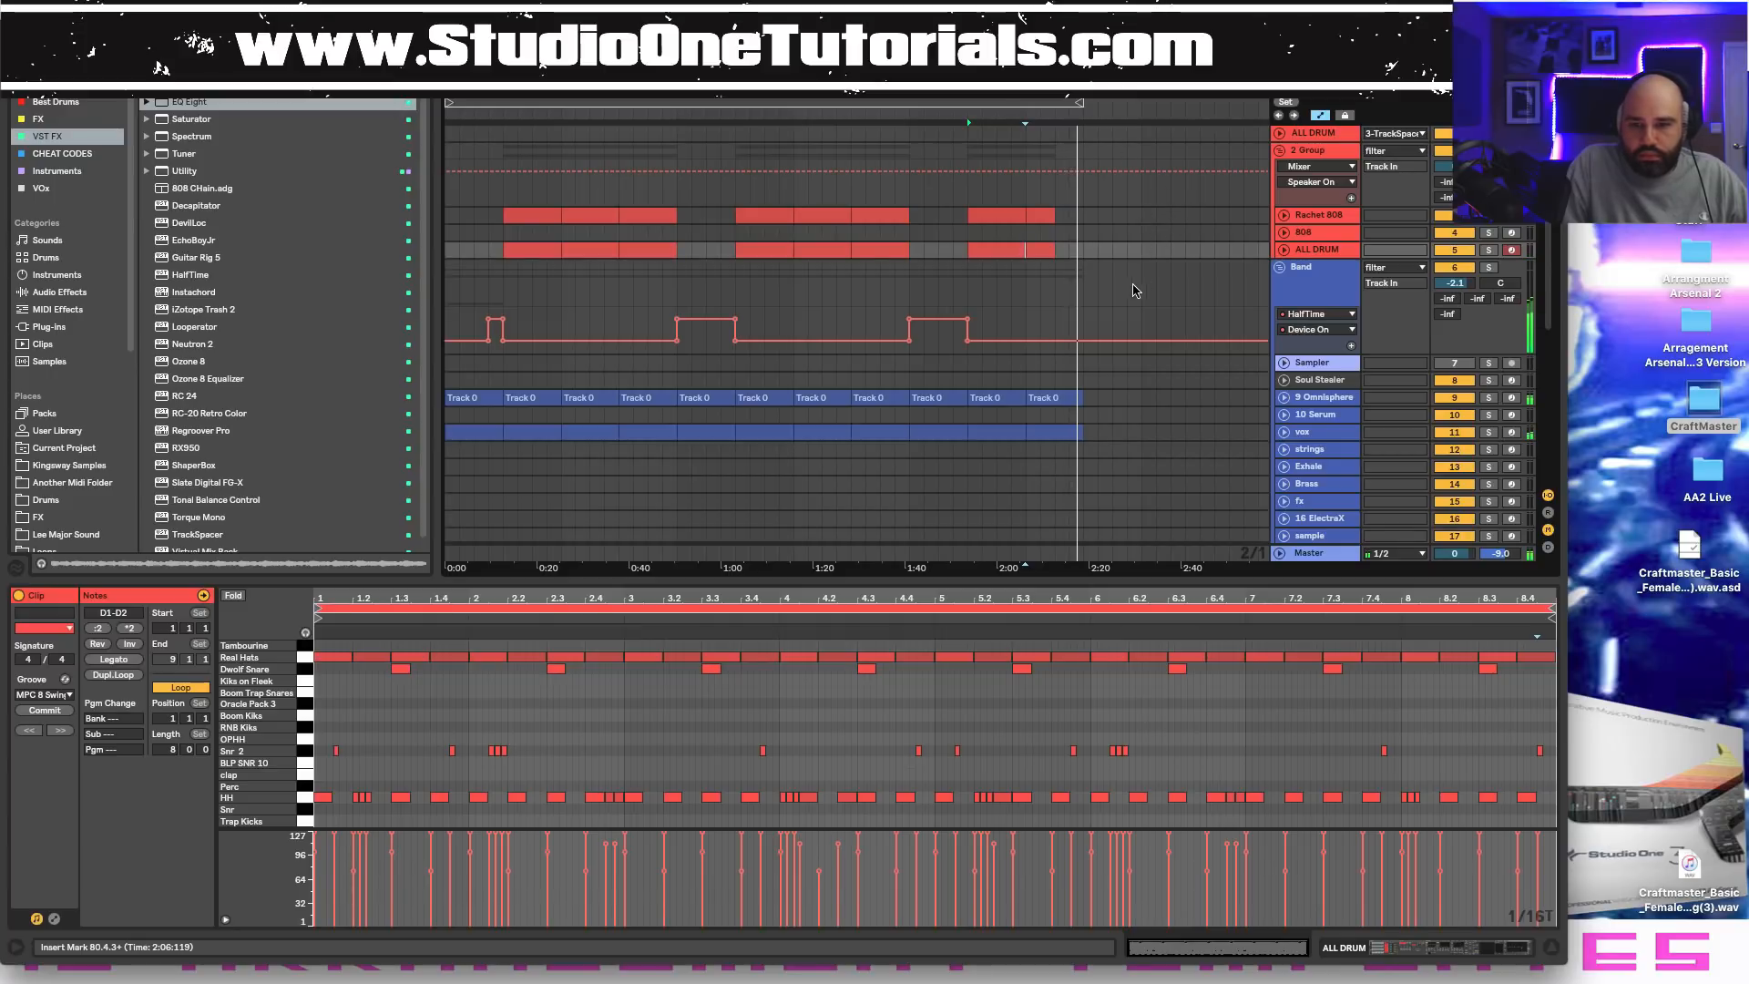
click(1327, 316)
key(shift+Tab)
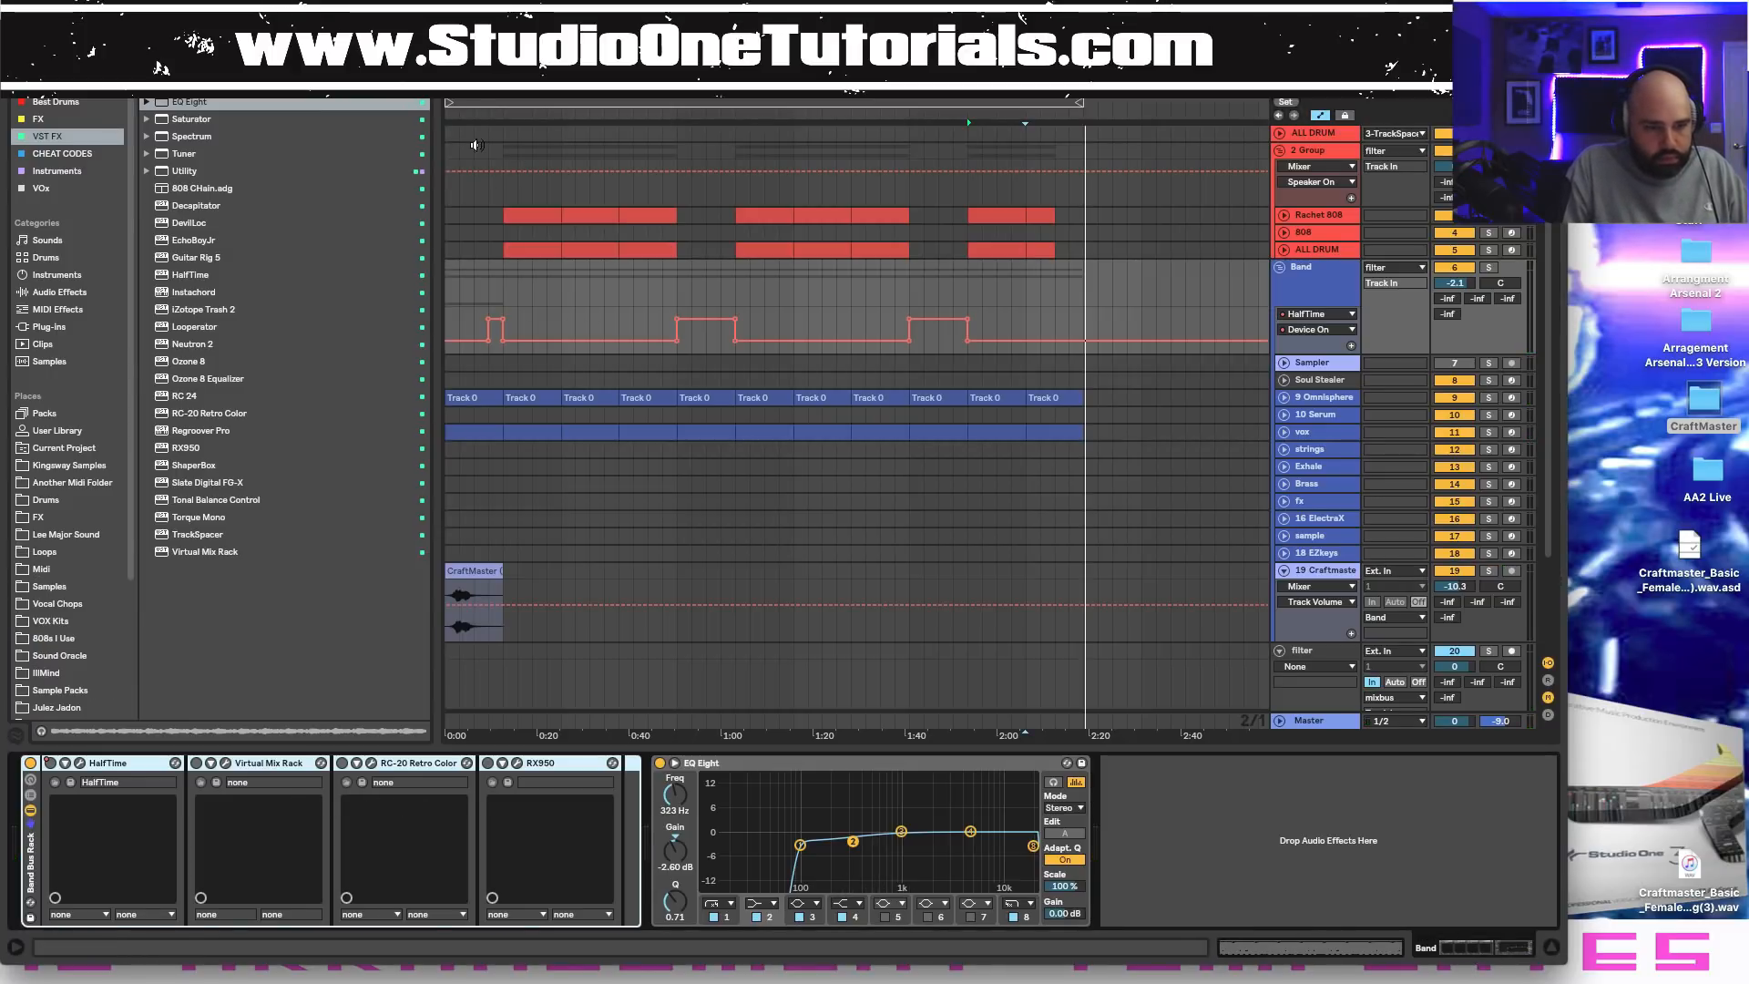
key(space)
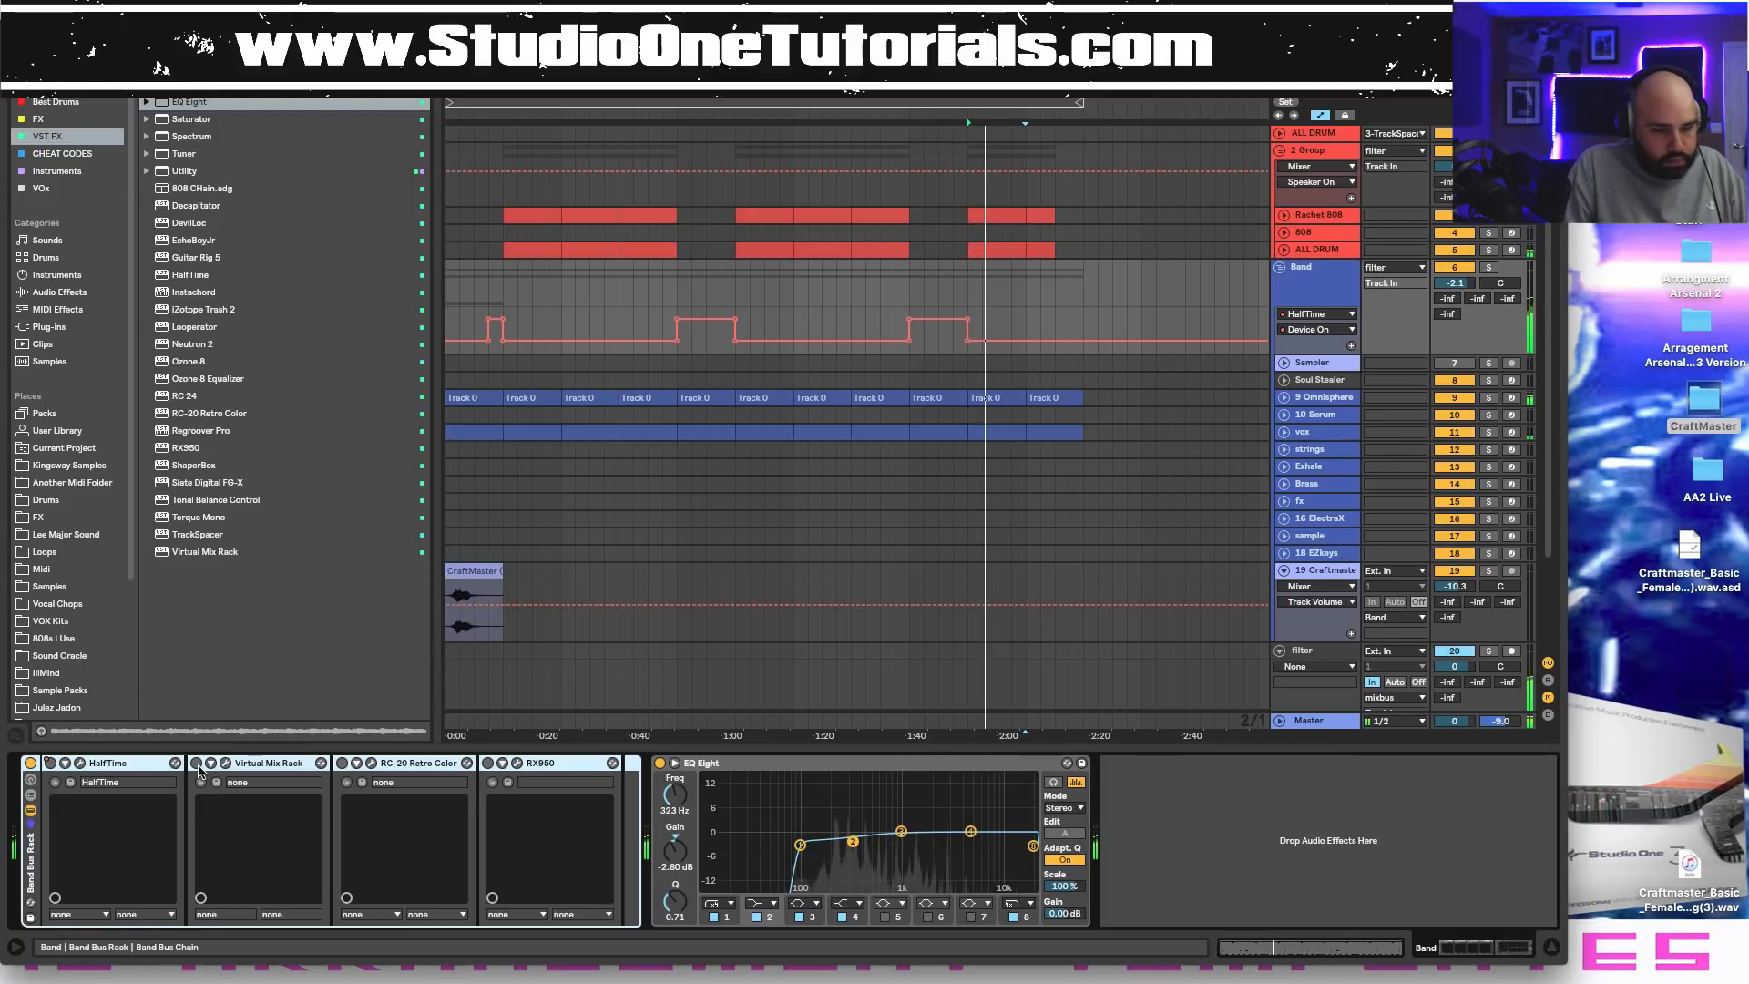
click(197, 764)
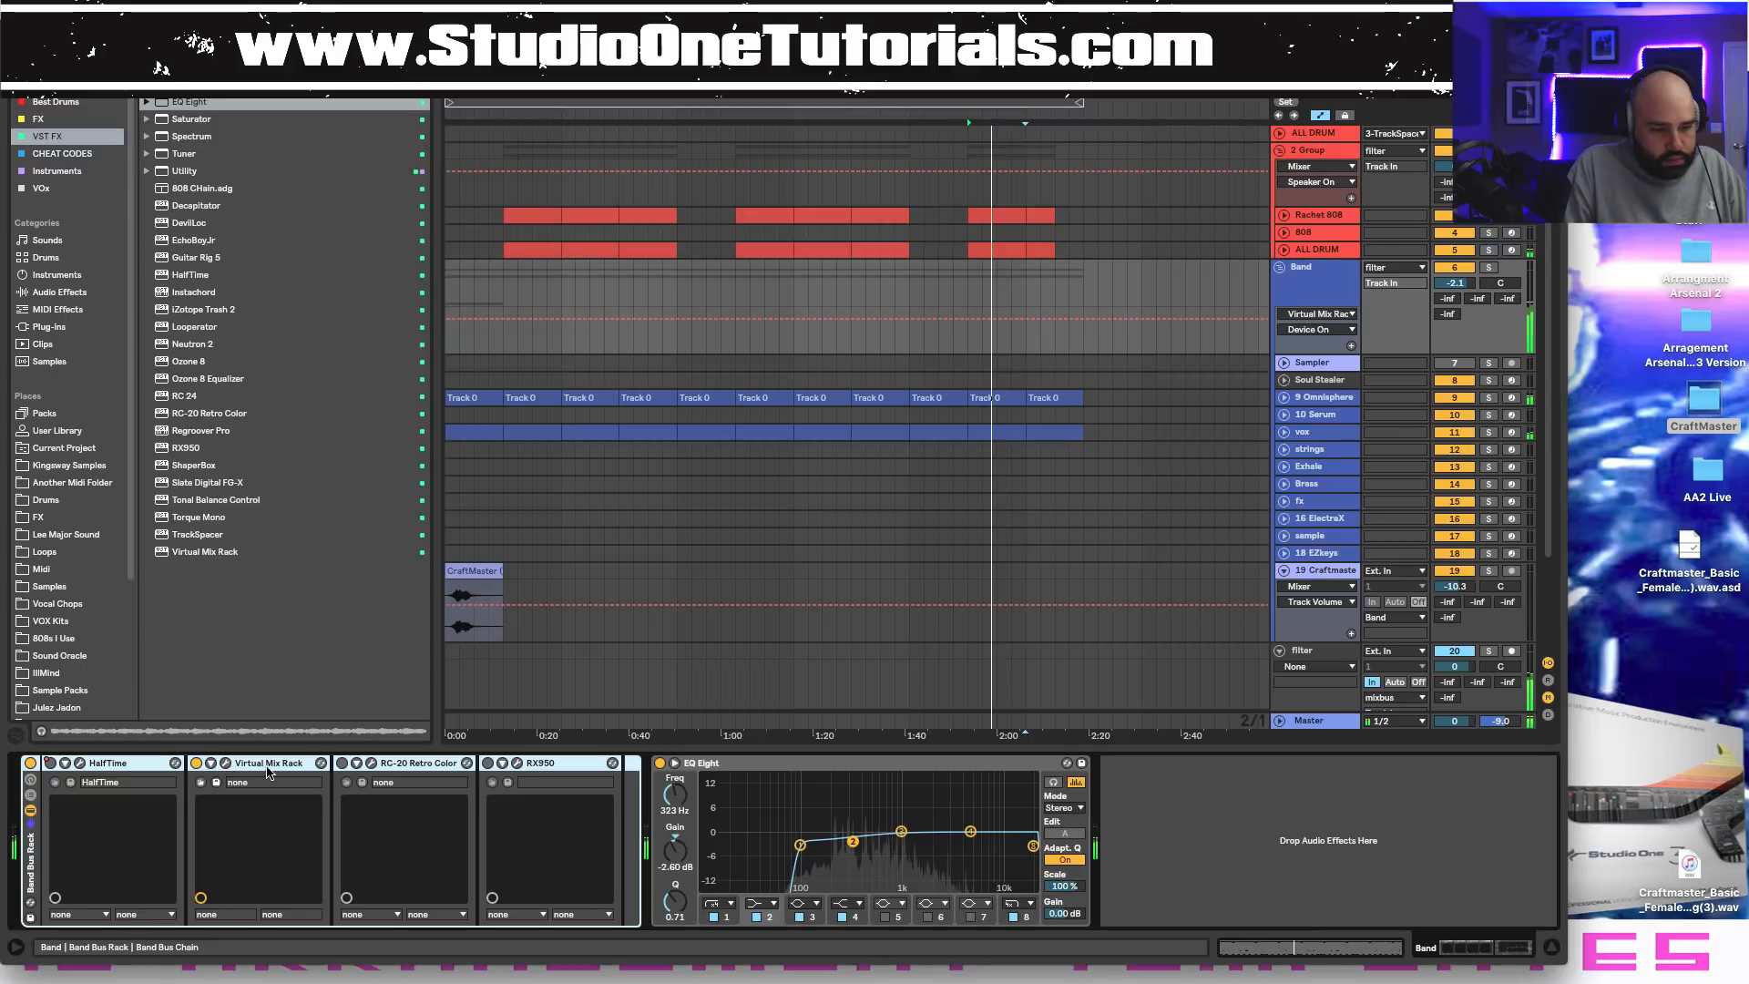
double_click(268, 767)
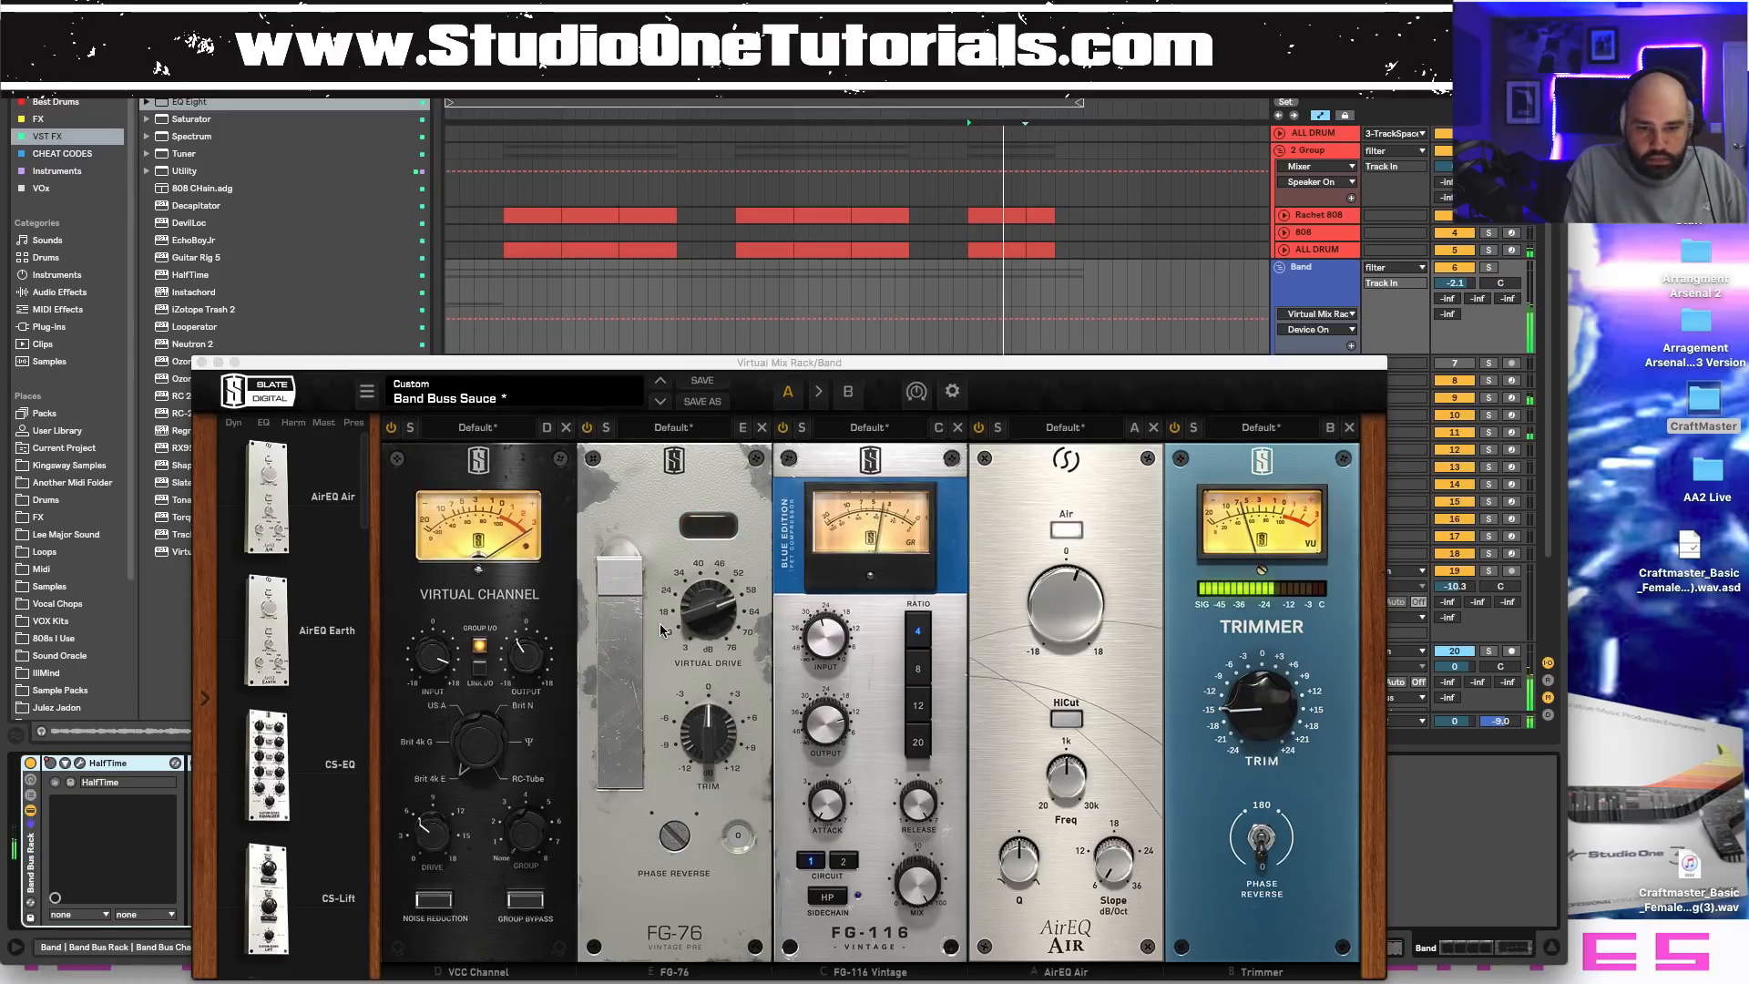
click(706, 608)
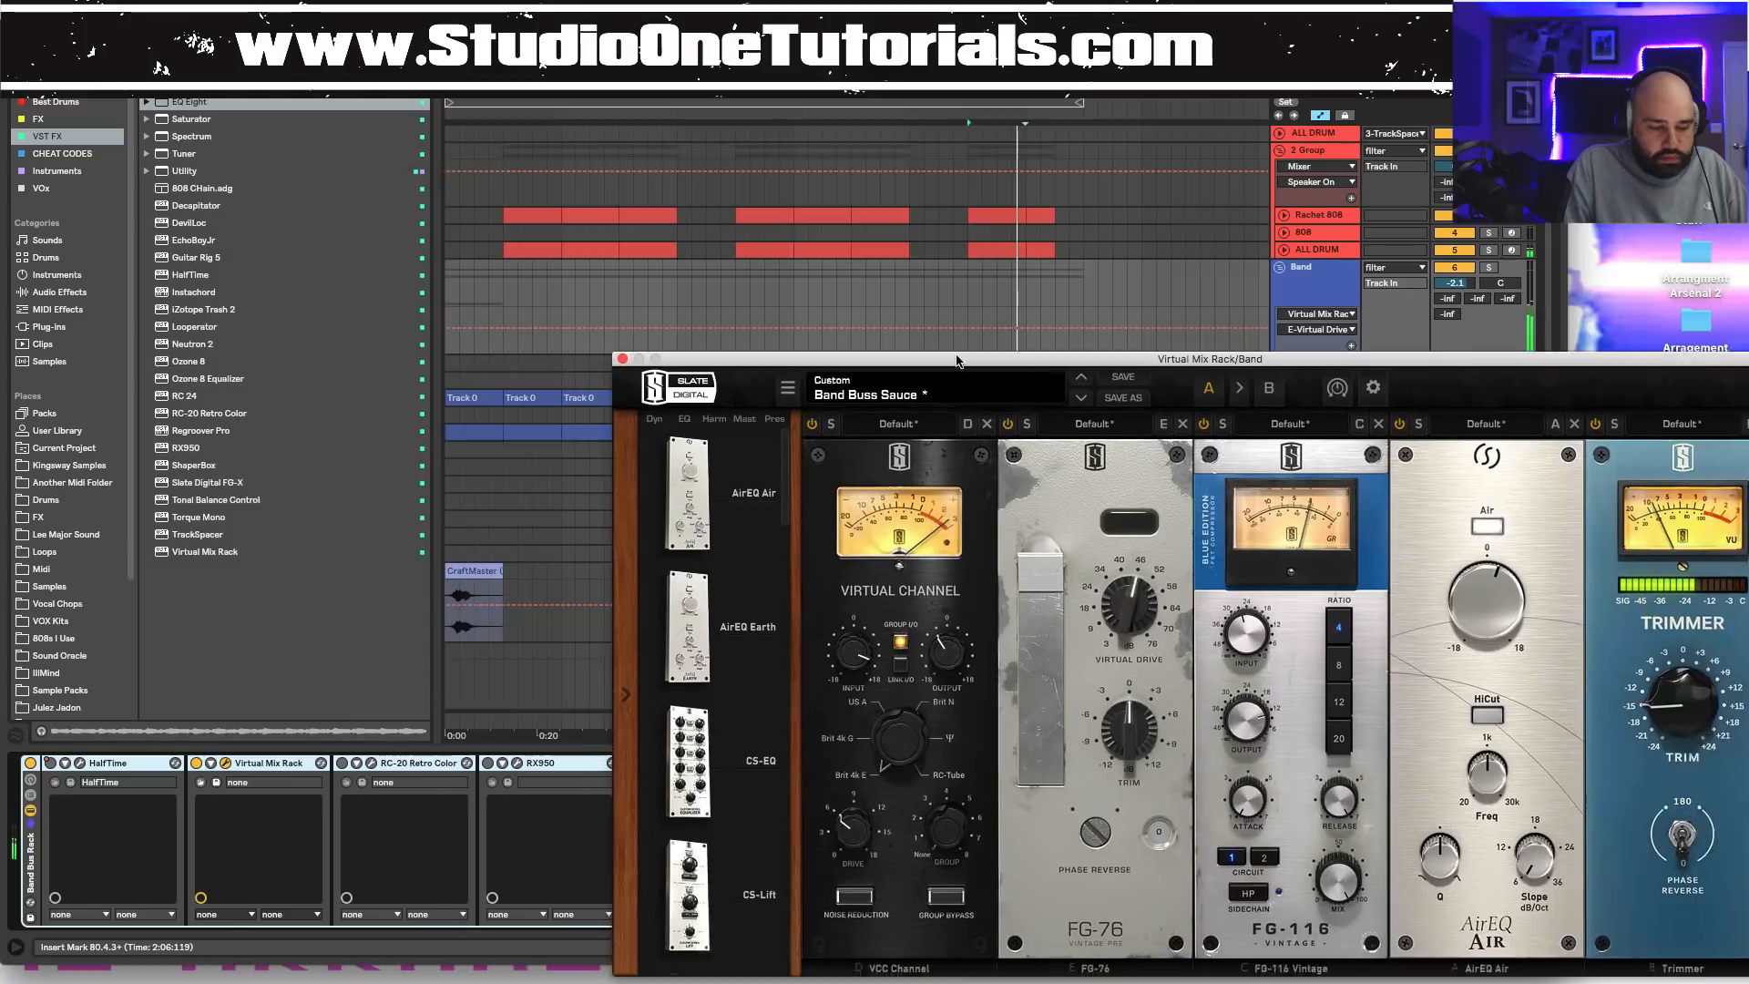
drag(537, 361, 1018, 343)
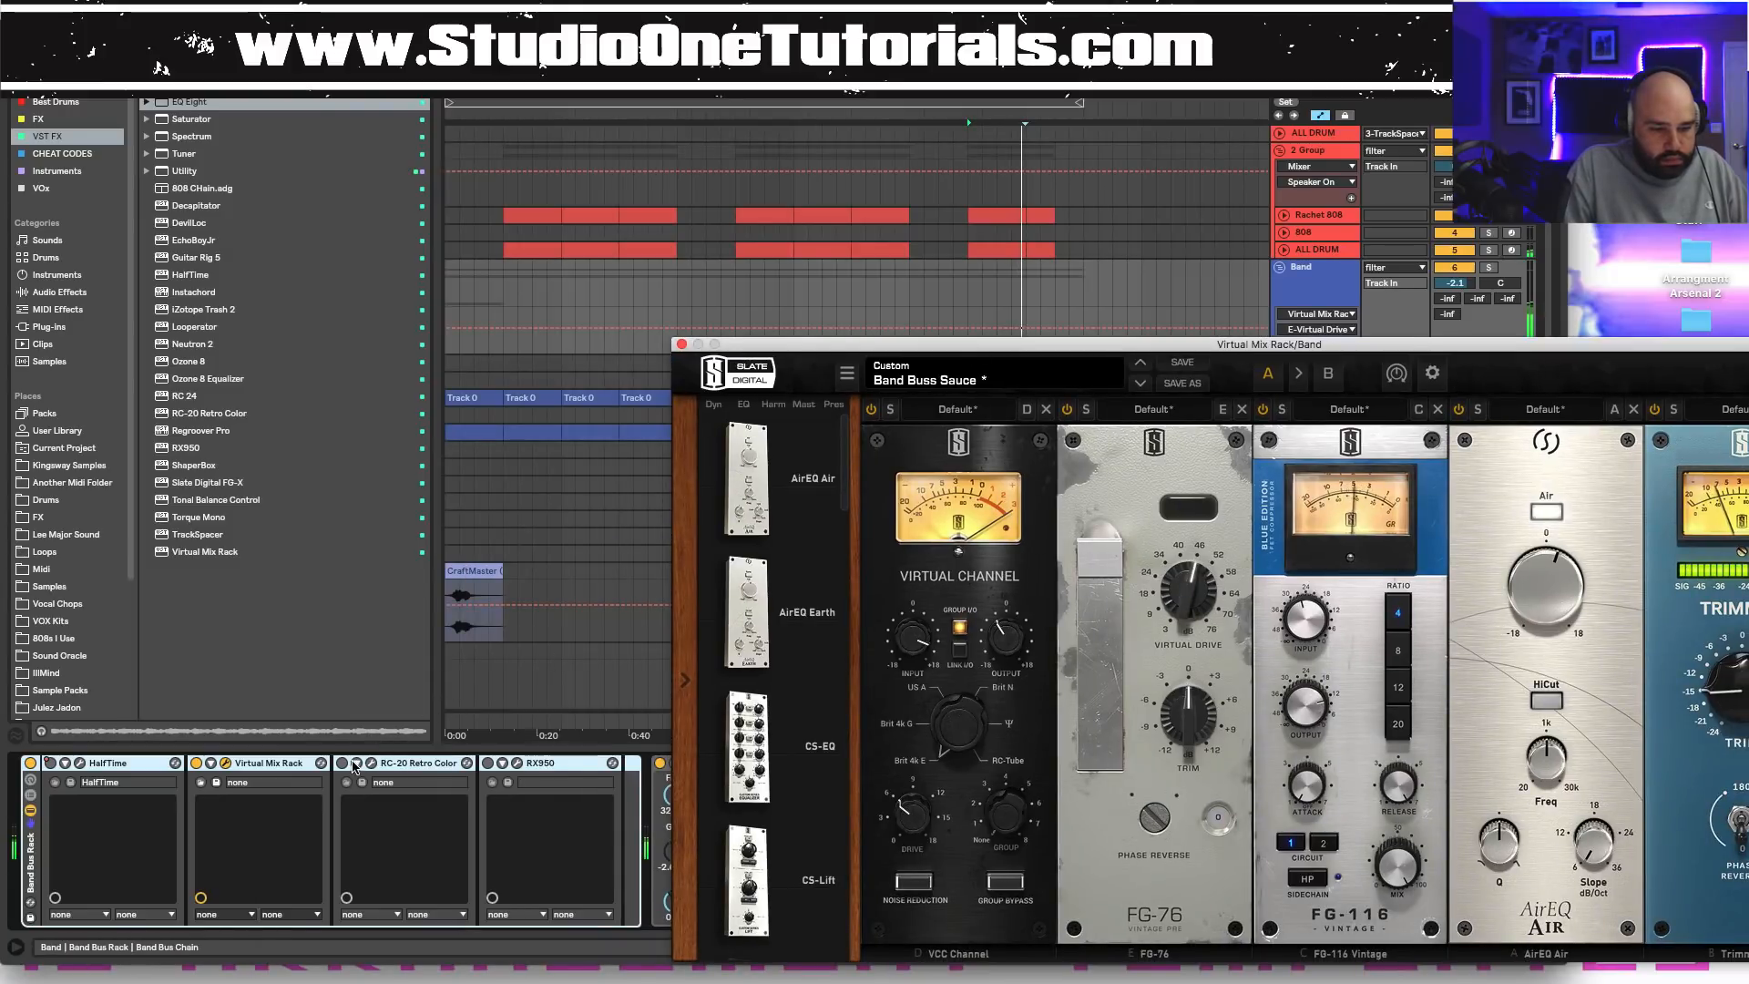
Enable RC-20 Retro Color and RX950 in the Band bus rack and close the RX950 window.
click(355, 767)
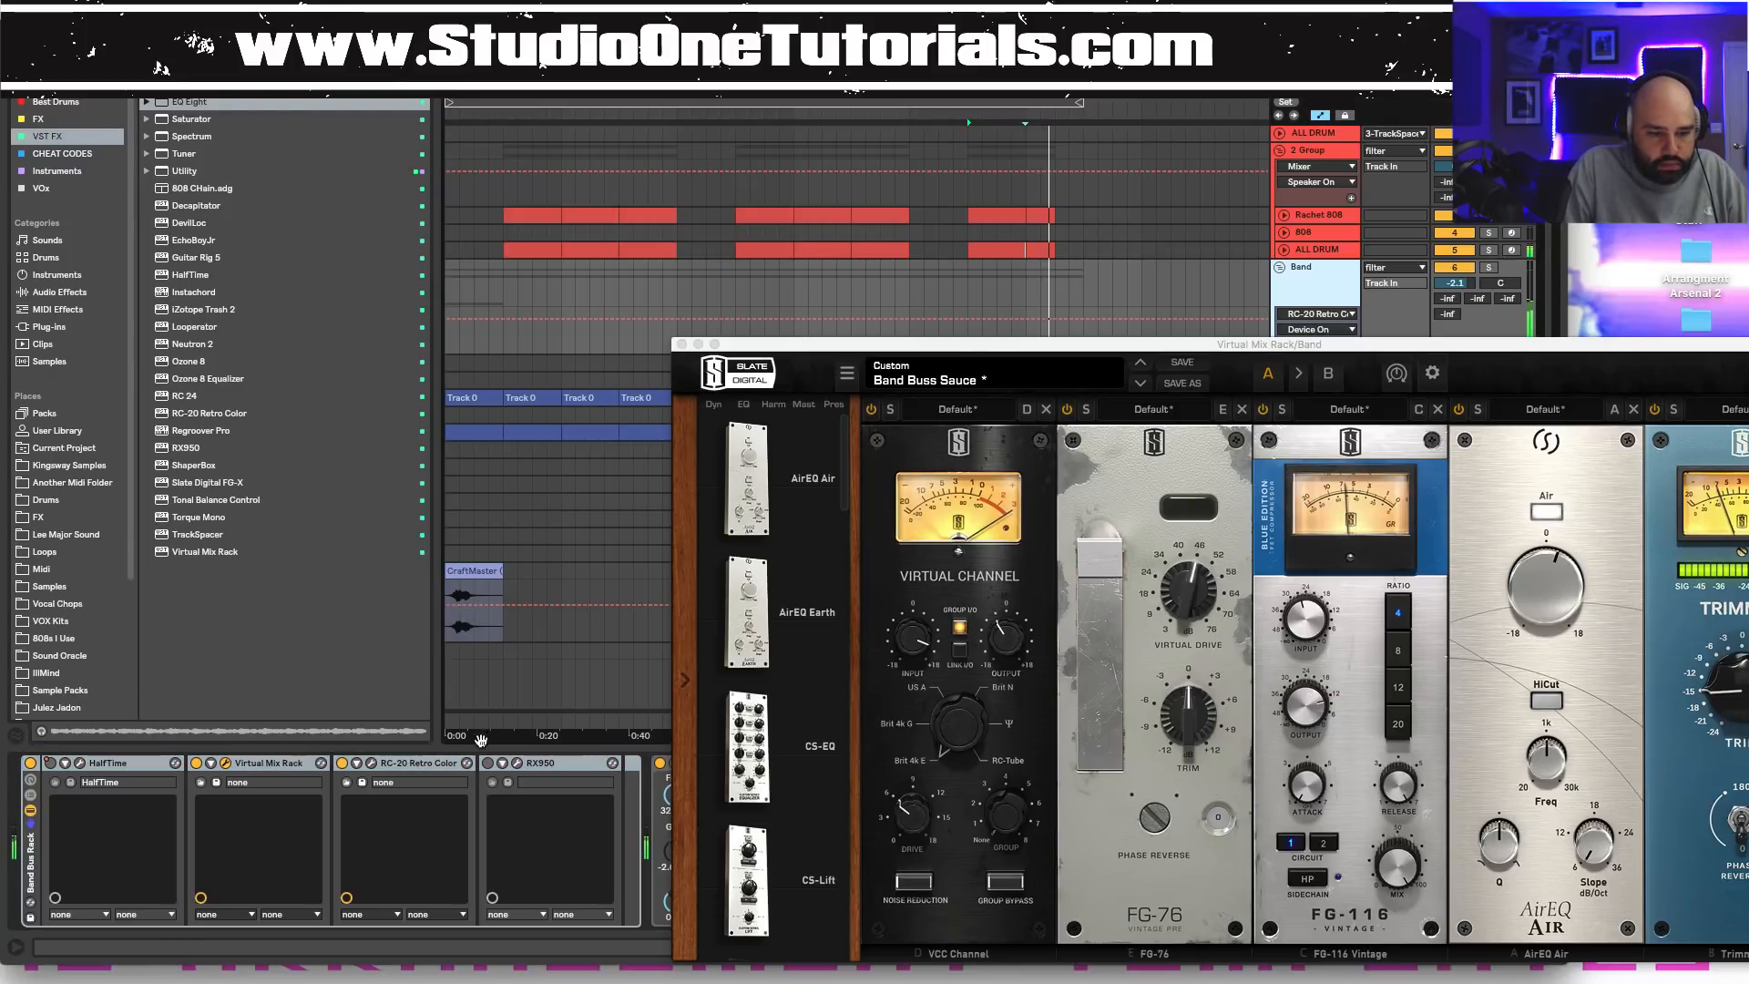
click(517, 763)
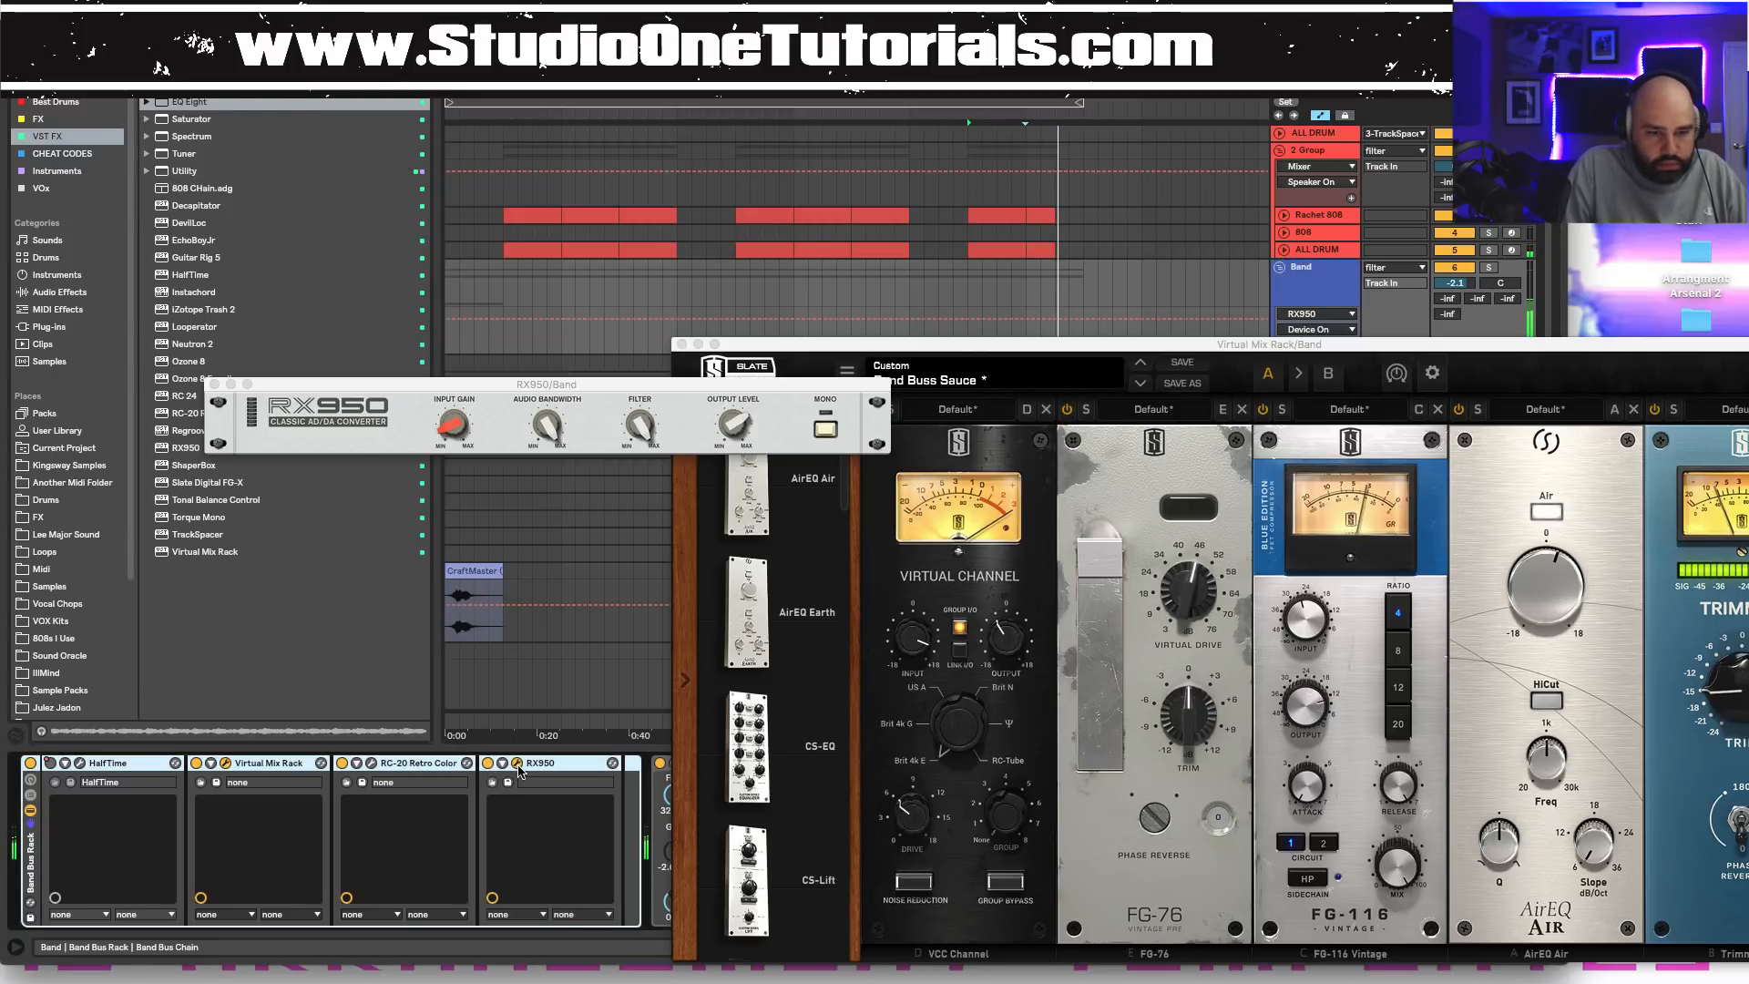
click(519, 770)
click(518, 770)
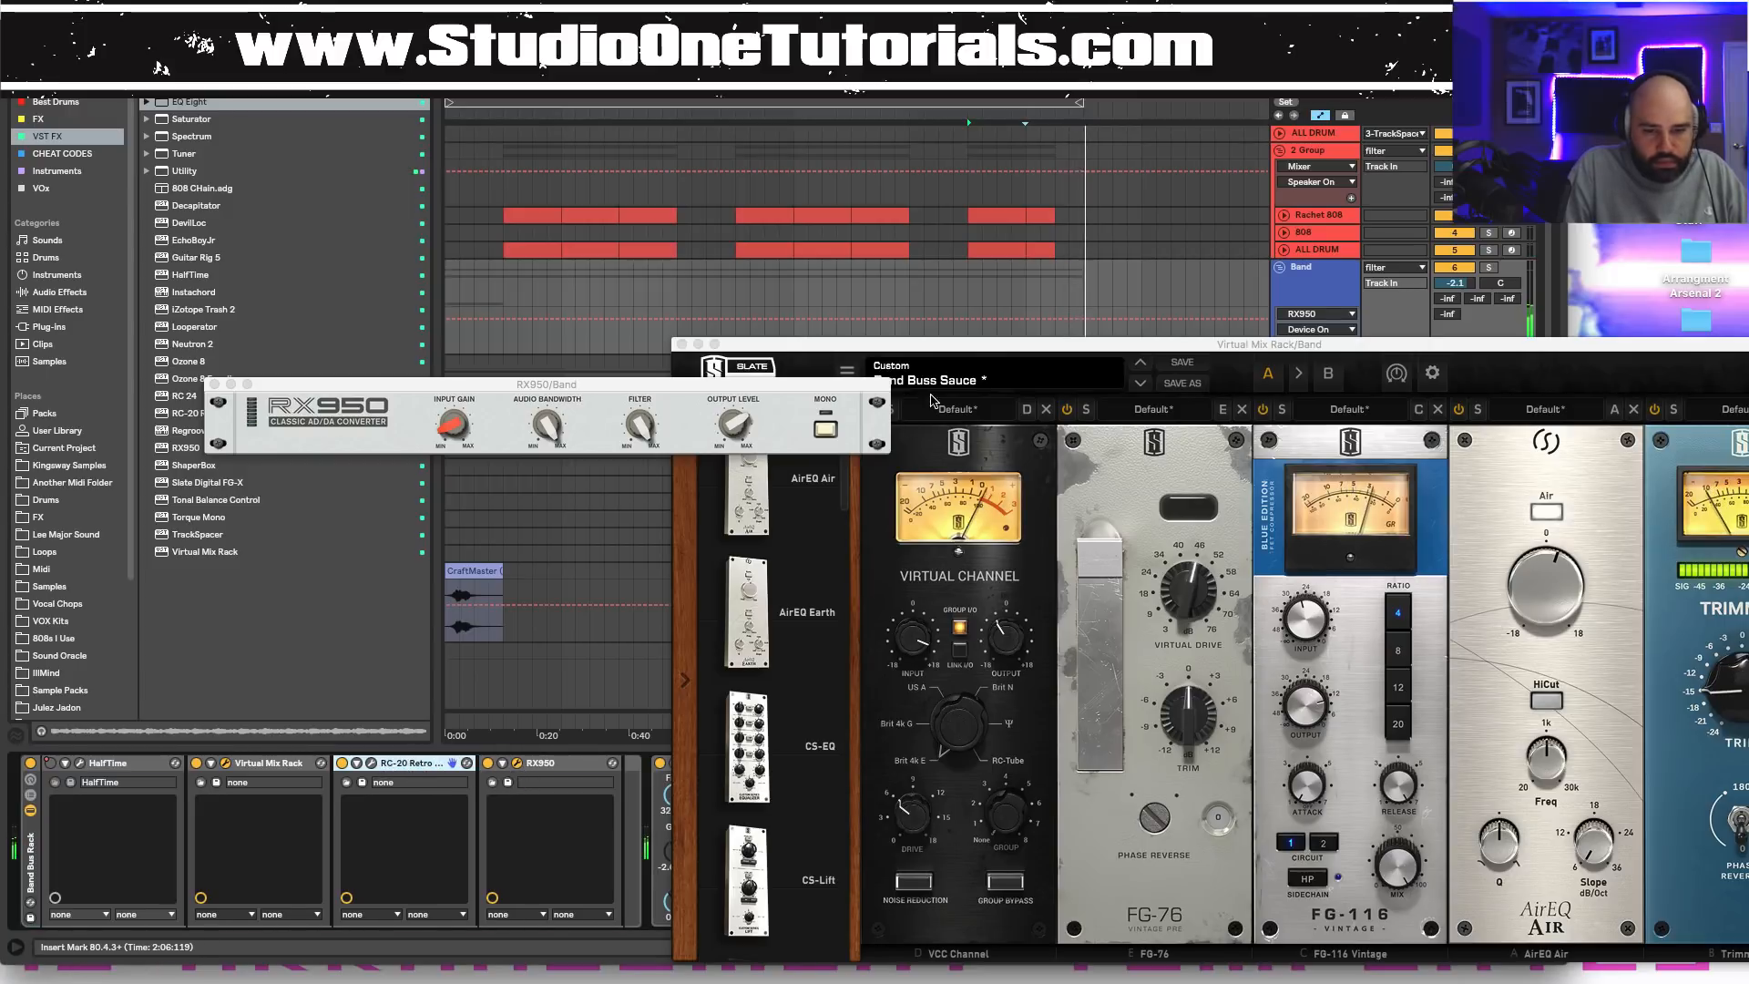
click(214, 384)
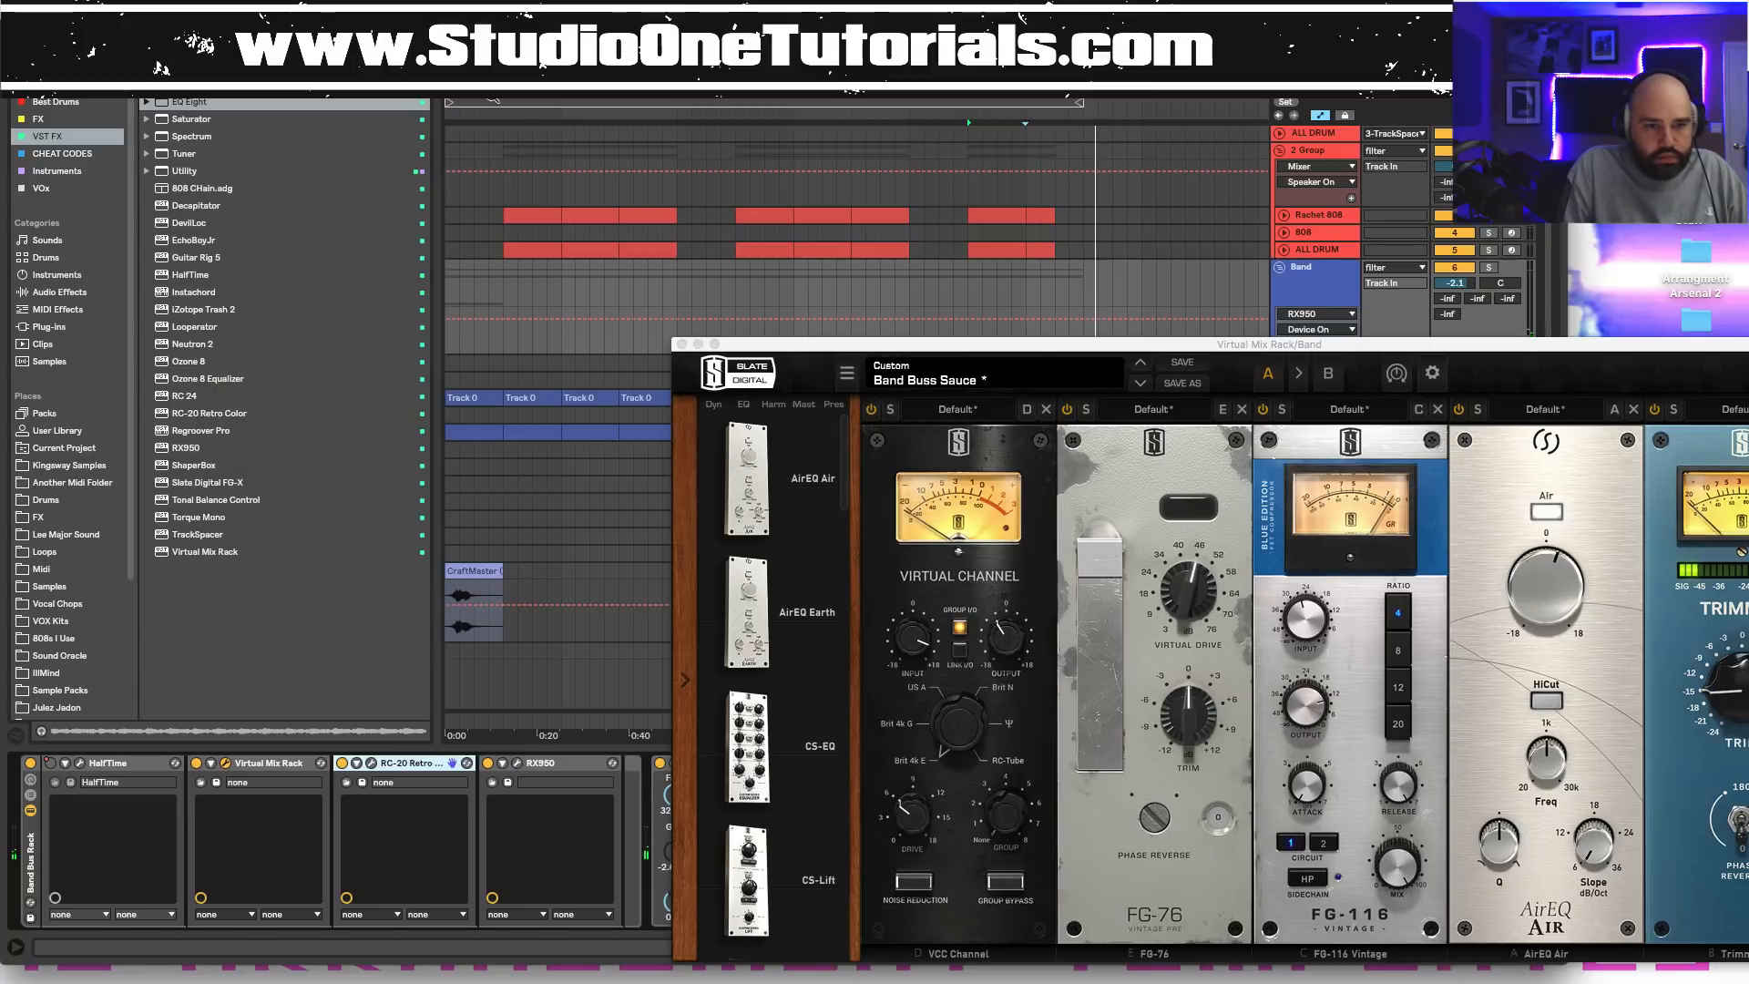
Play the arrangement from near its beginning and close the Virtual Mix Rack window.
click(469, 116)
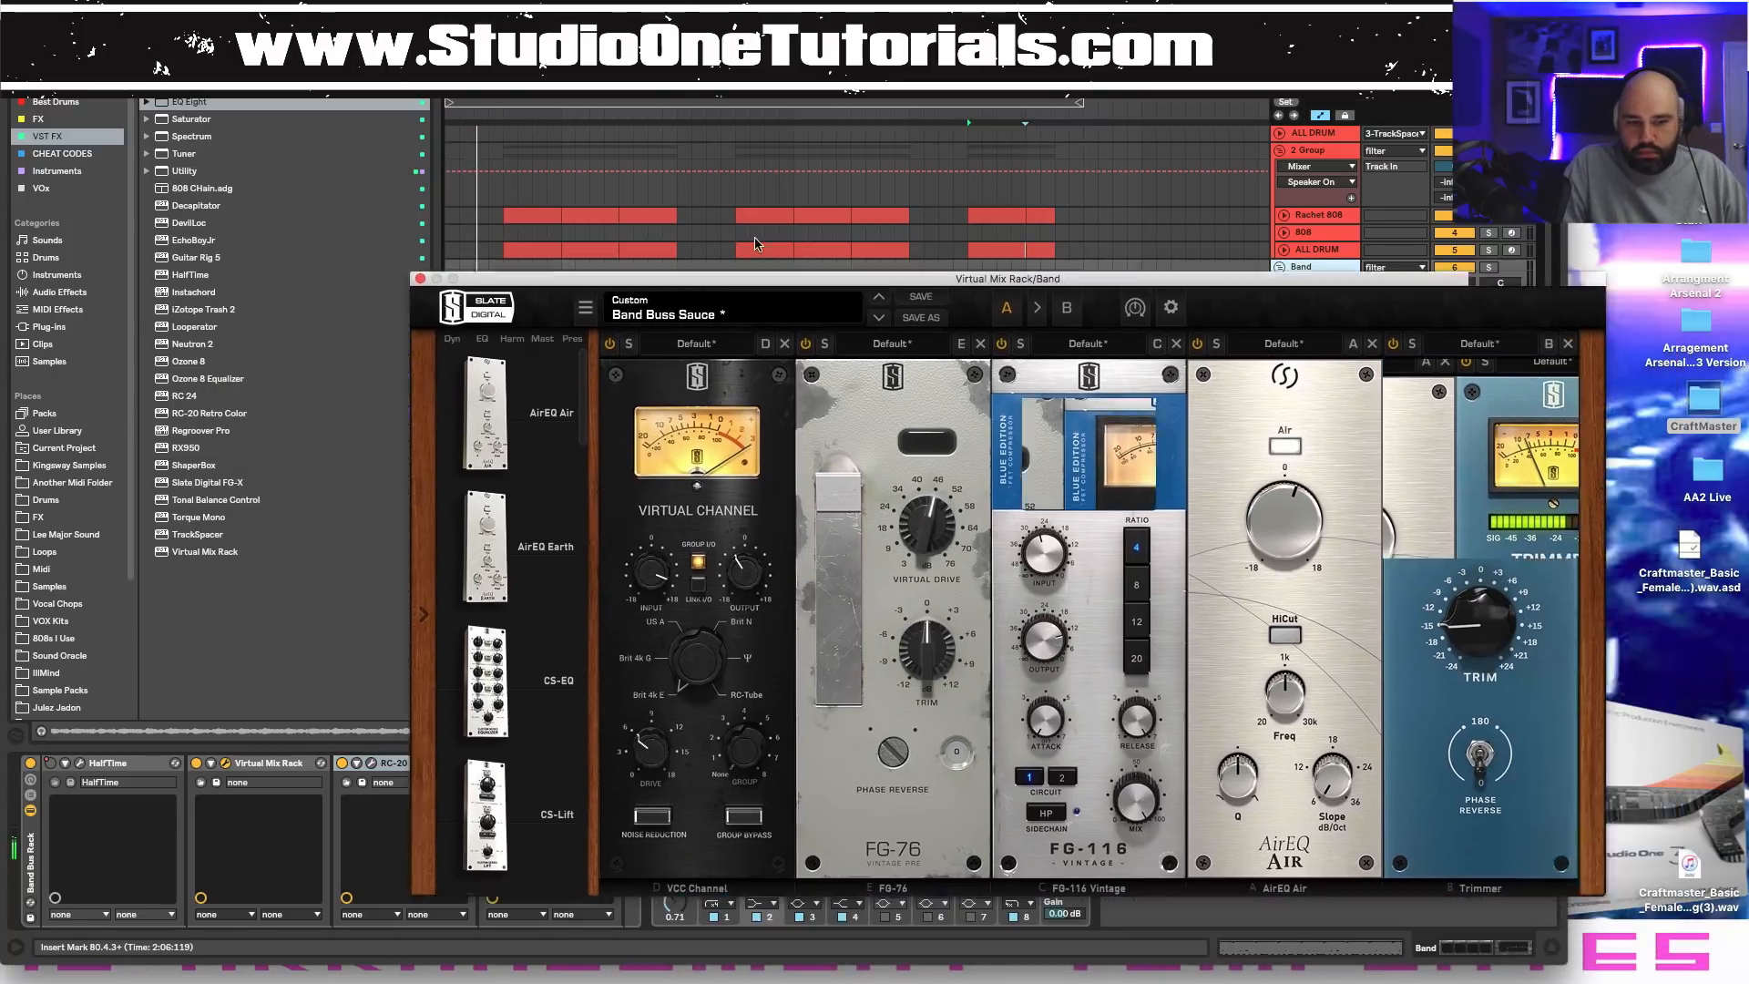
drag(754, 244, 624, 200)
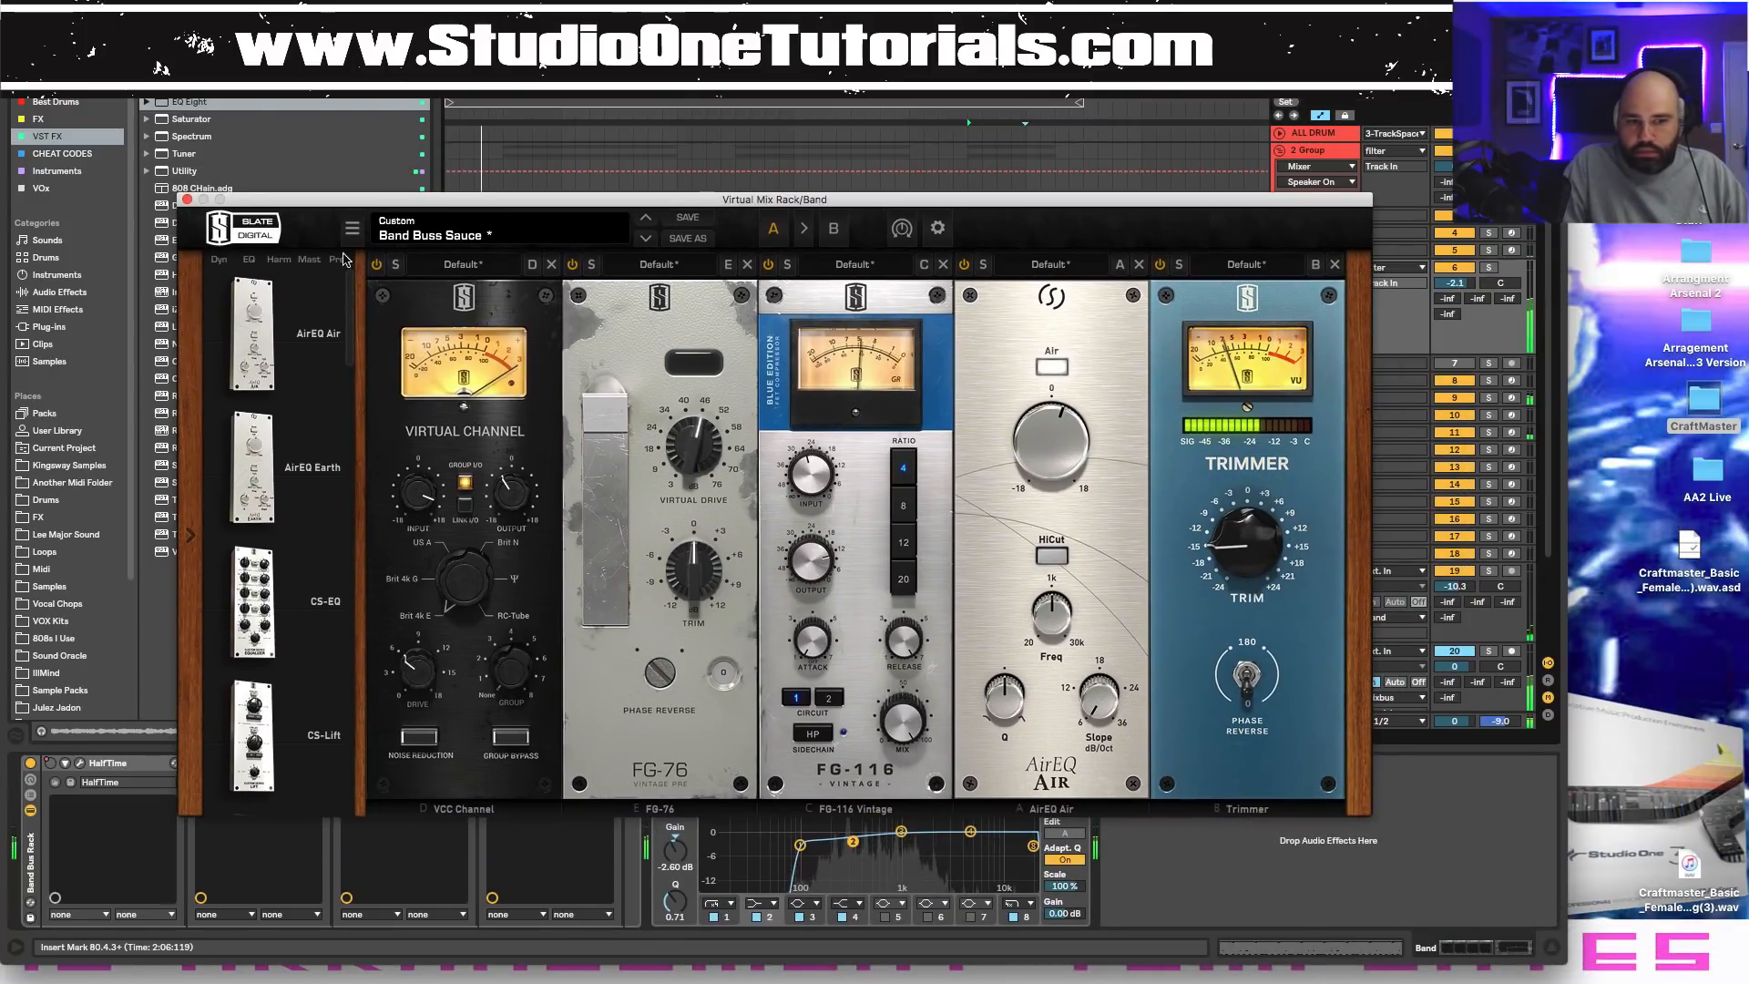
click(188, 199)
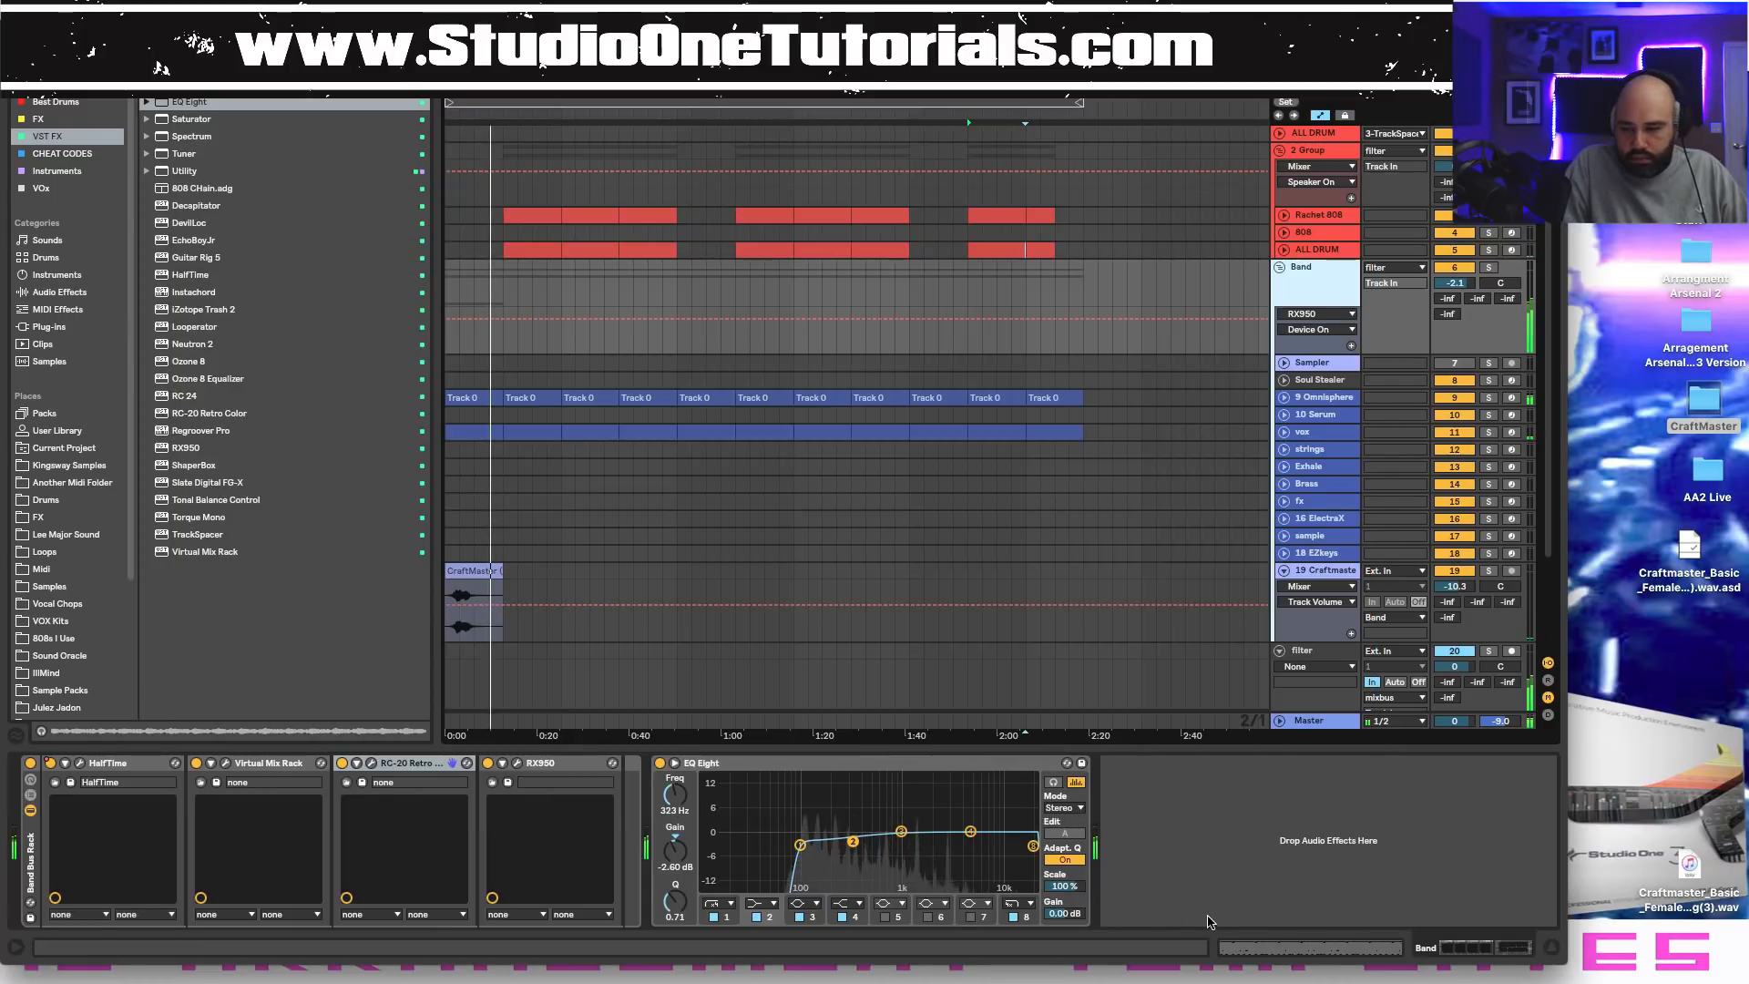
scroll(1066, 592, down, 3)
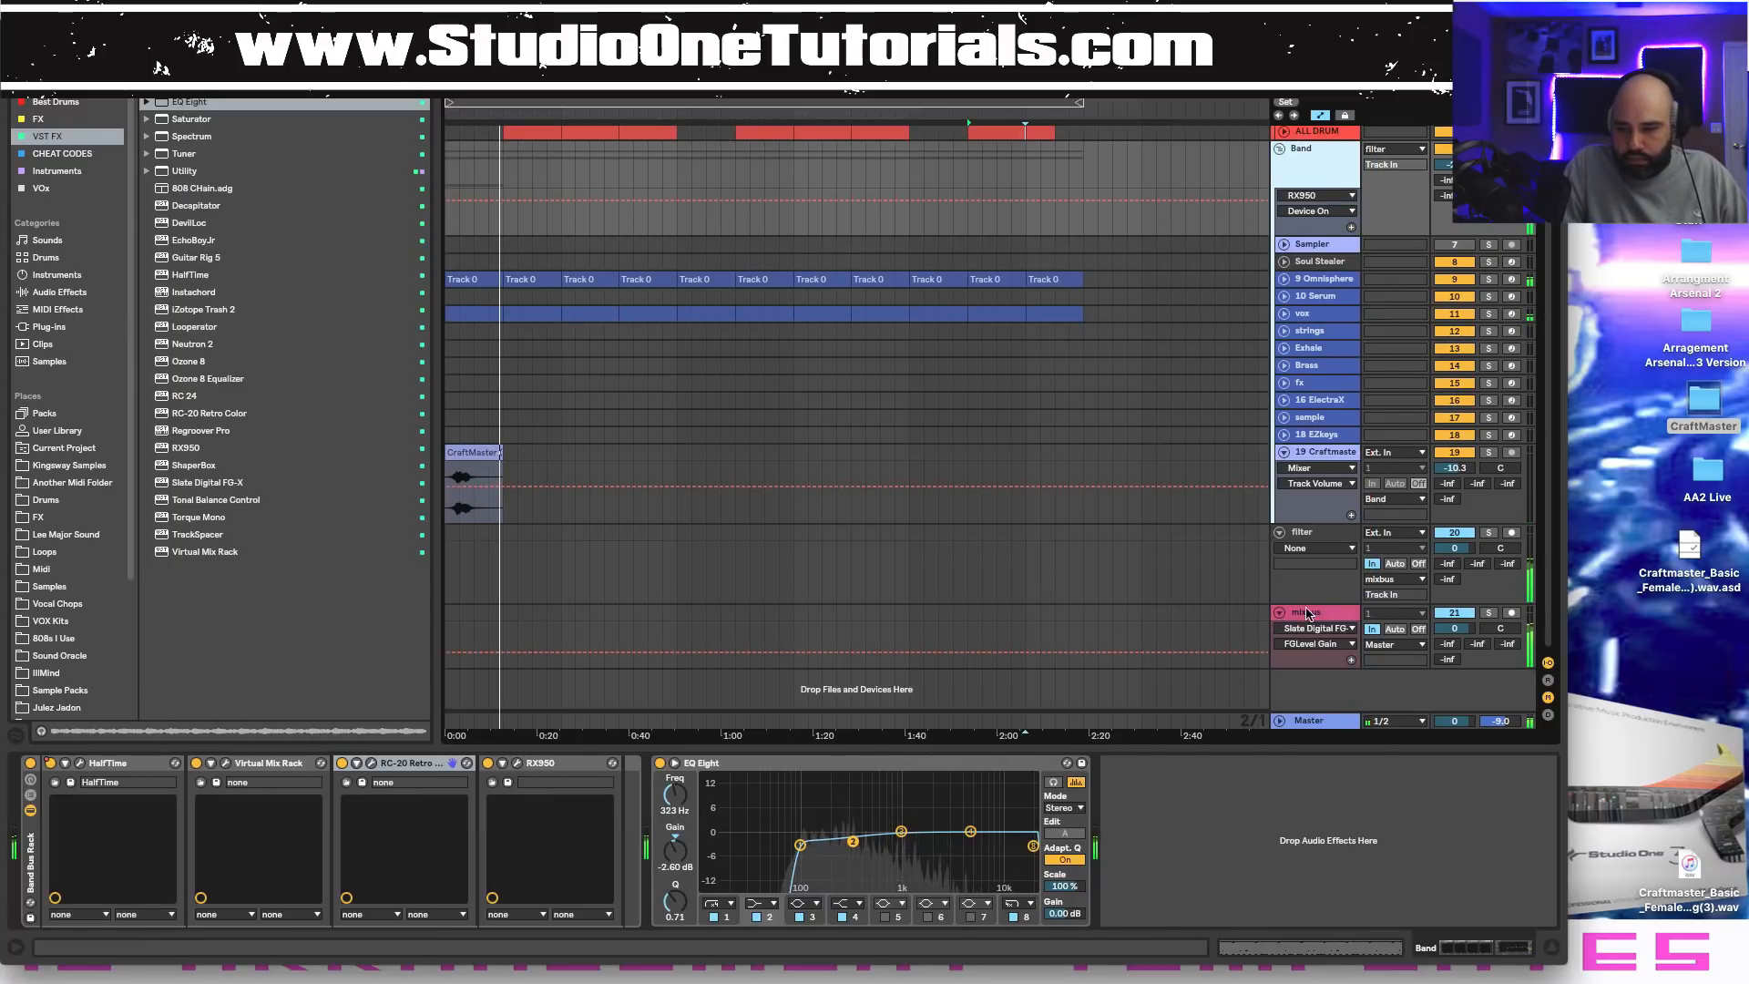
Check the mixbus track's frequency curve in Tonal Balance Control during playback and close its window.
click(1072, 634)
click(417, 767)
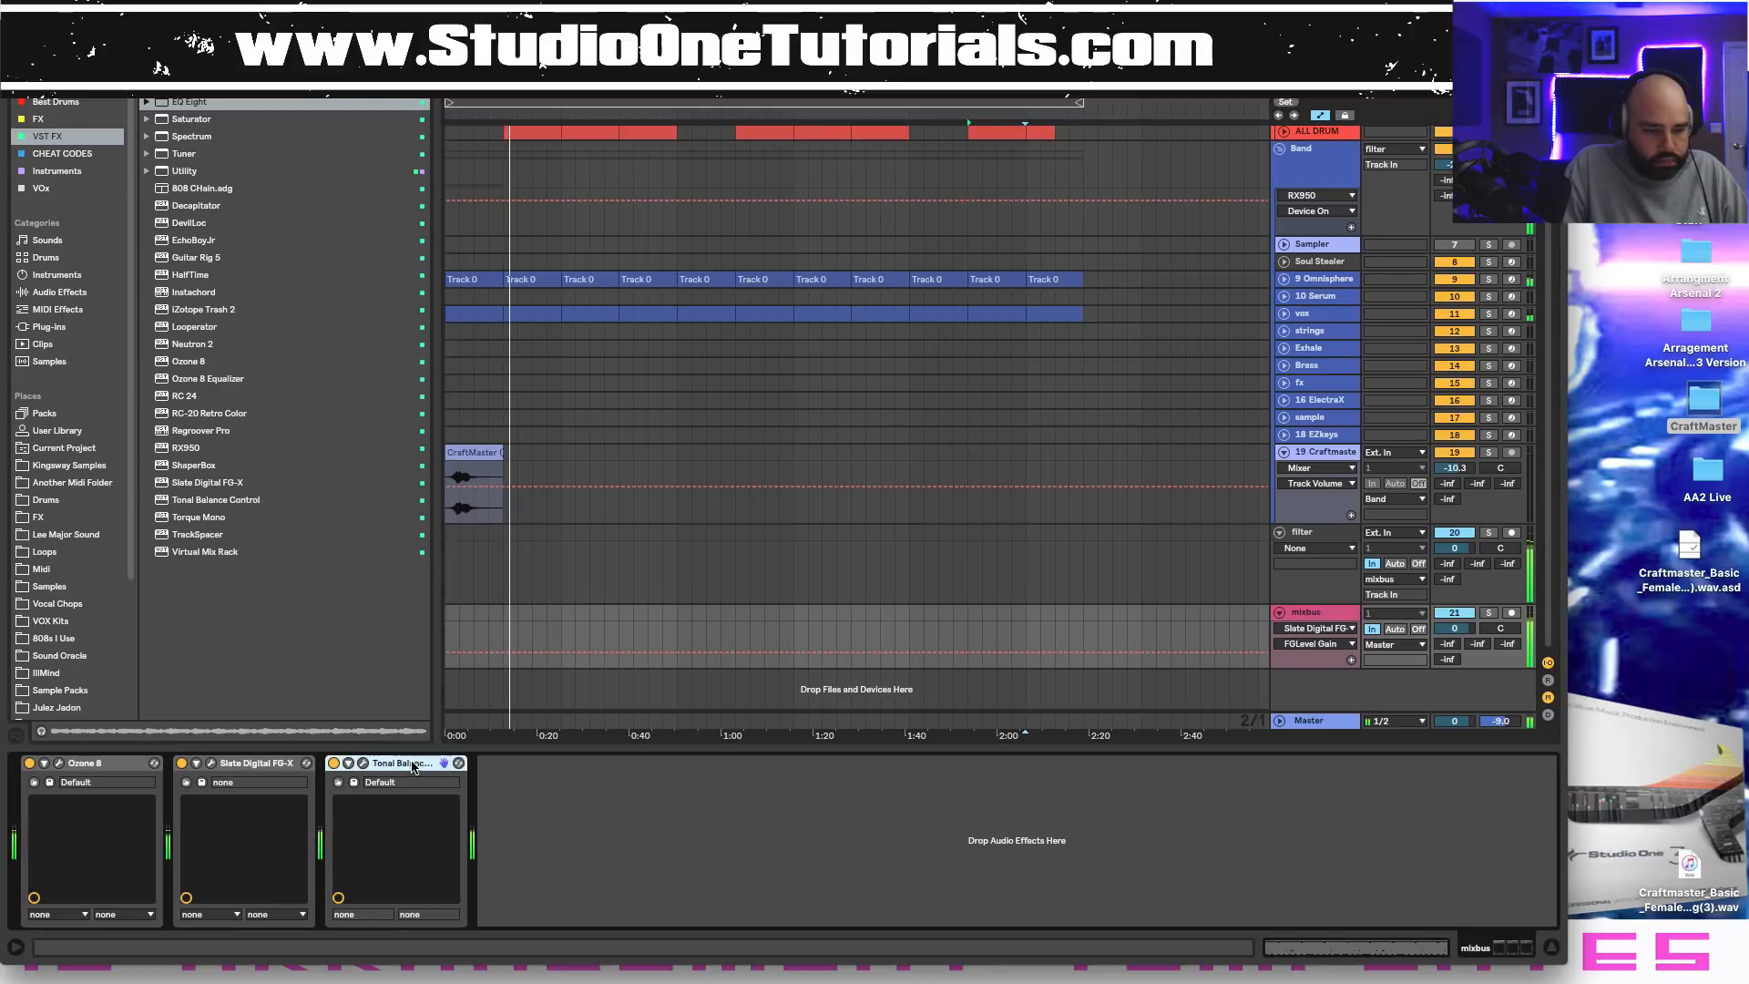
click(363, 764)
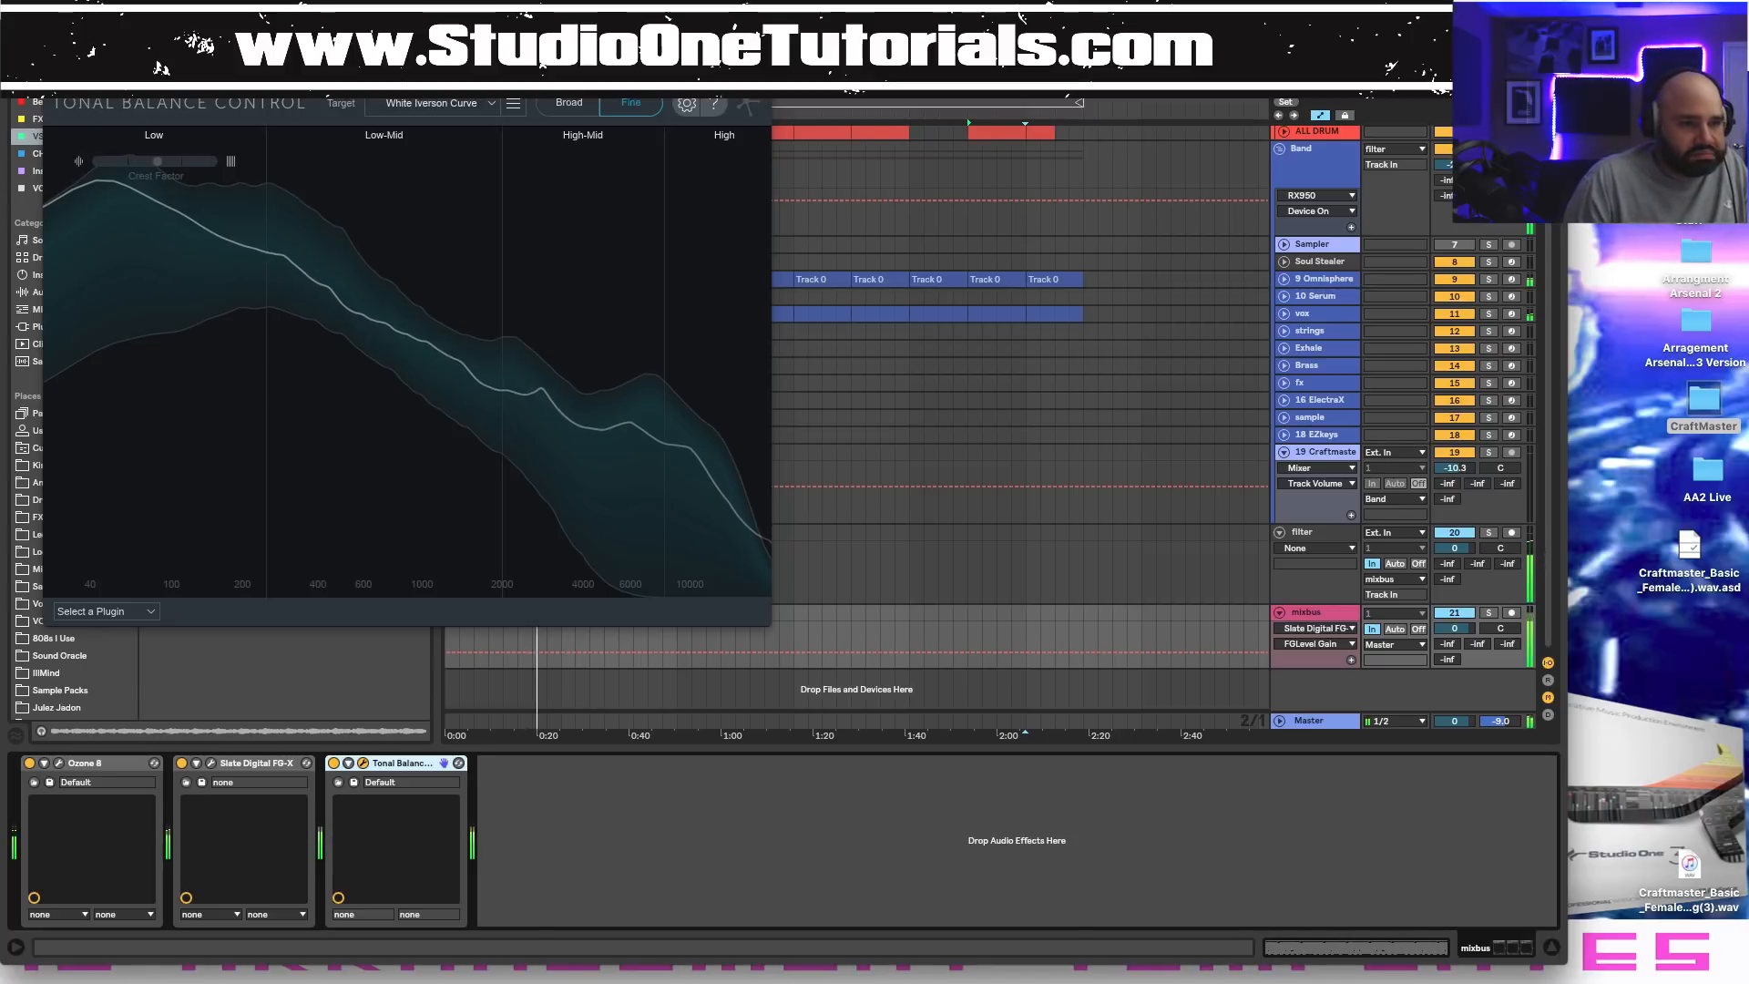
click(54, 72)
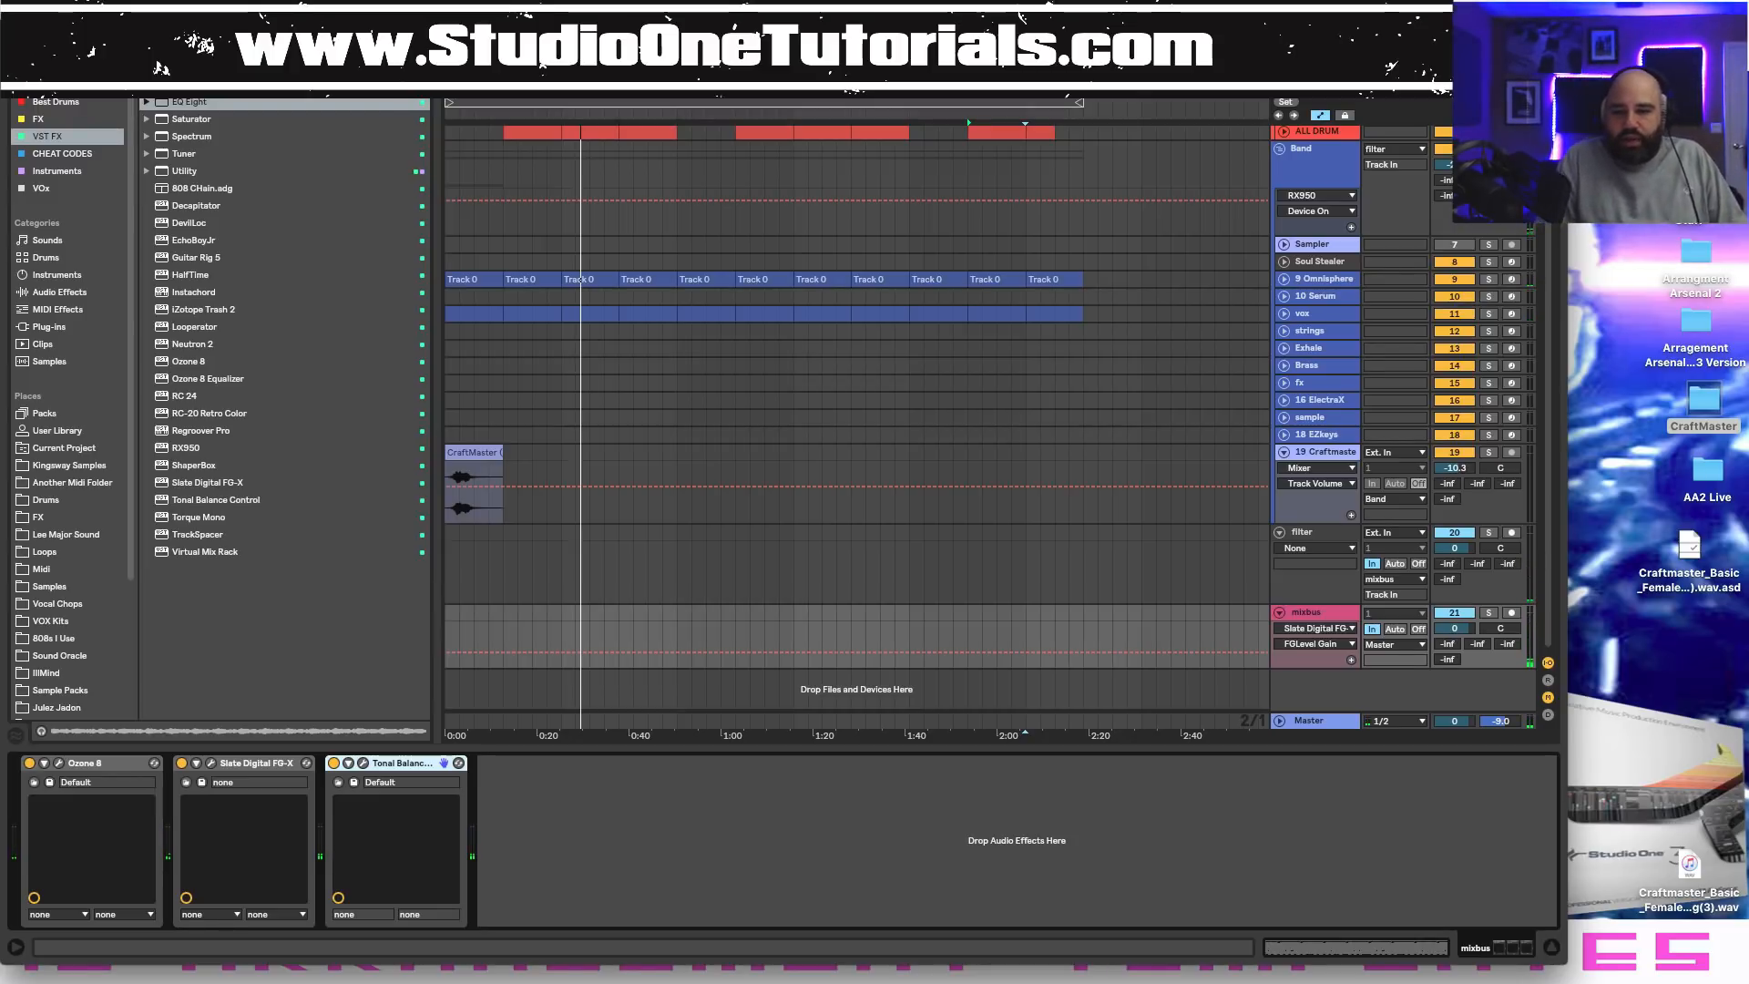
Open the ALL DRUM clip at the start of the last drop to view its notes, and select the Omnisphere track.
scroll(783, 349, up, 3)
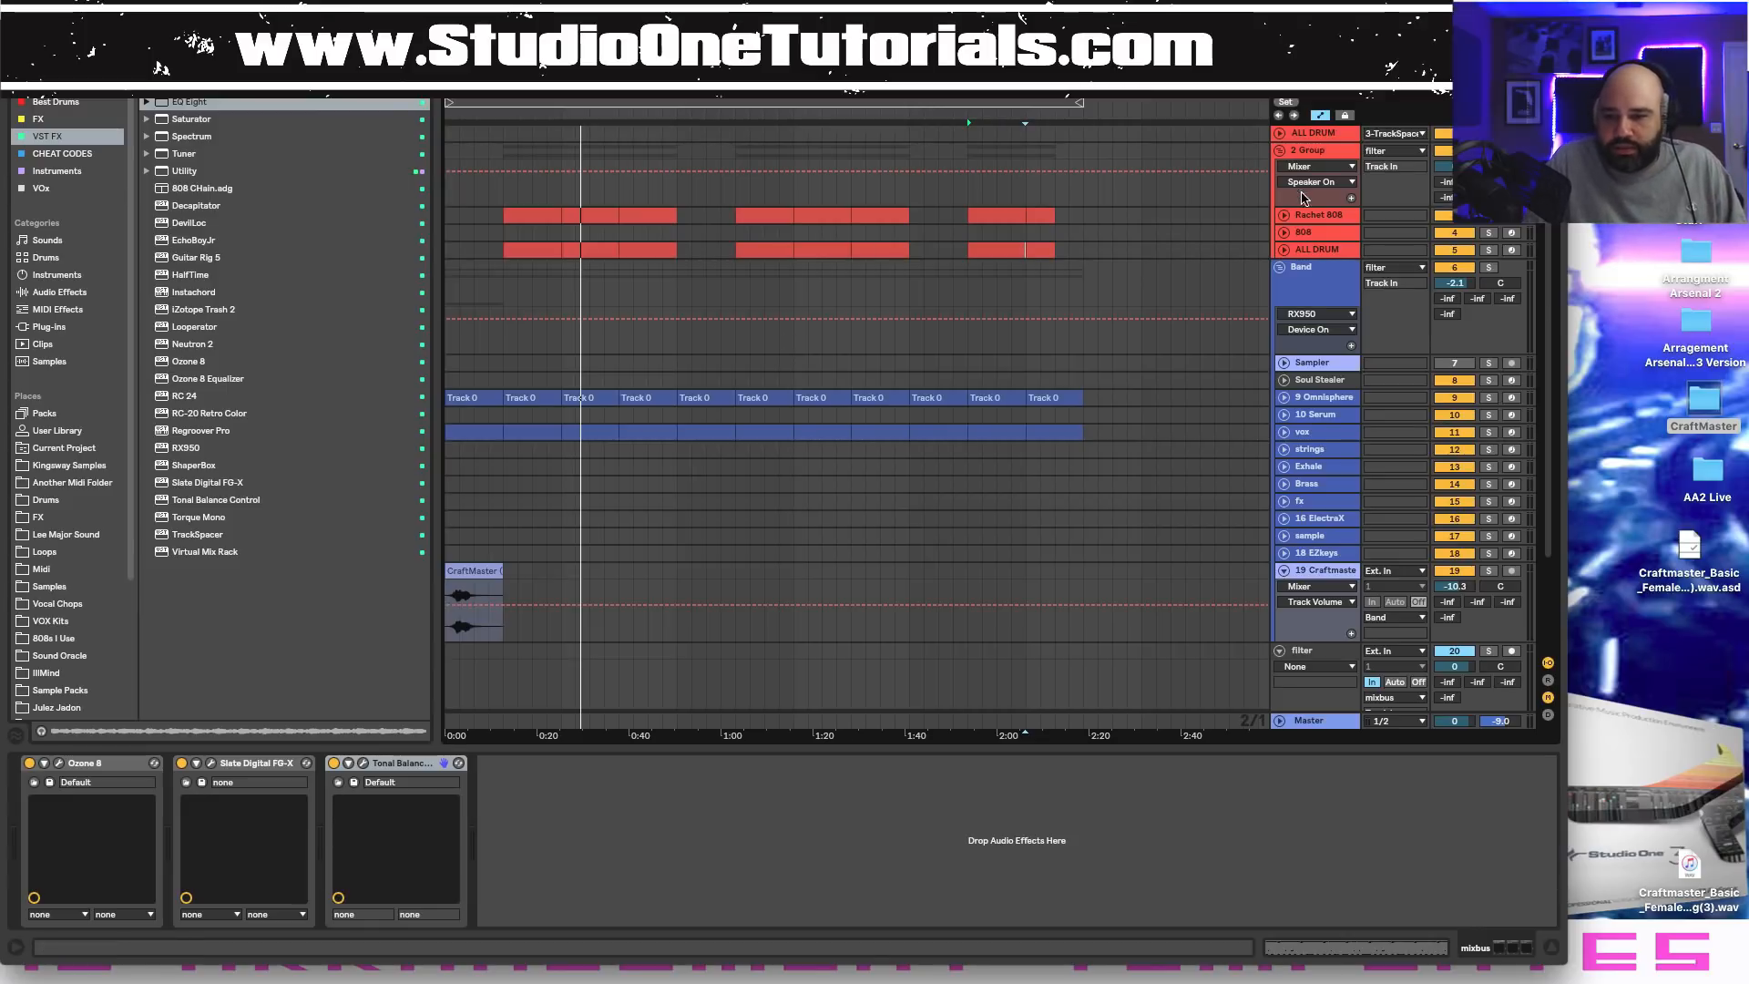
double_click(1011, 251)
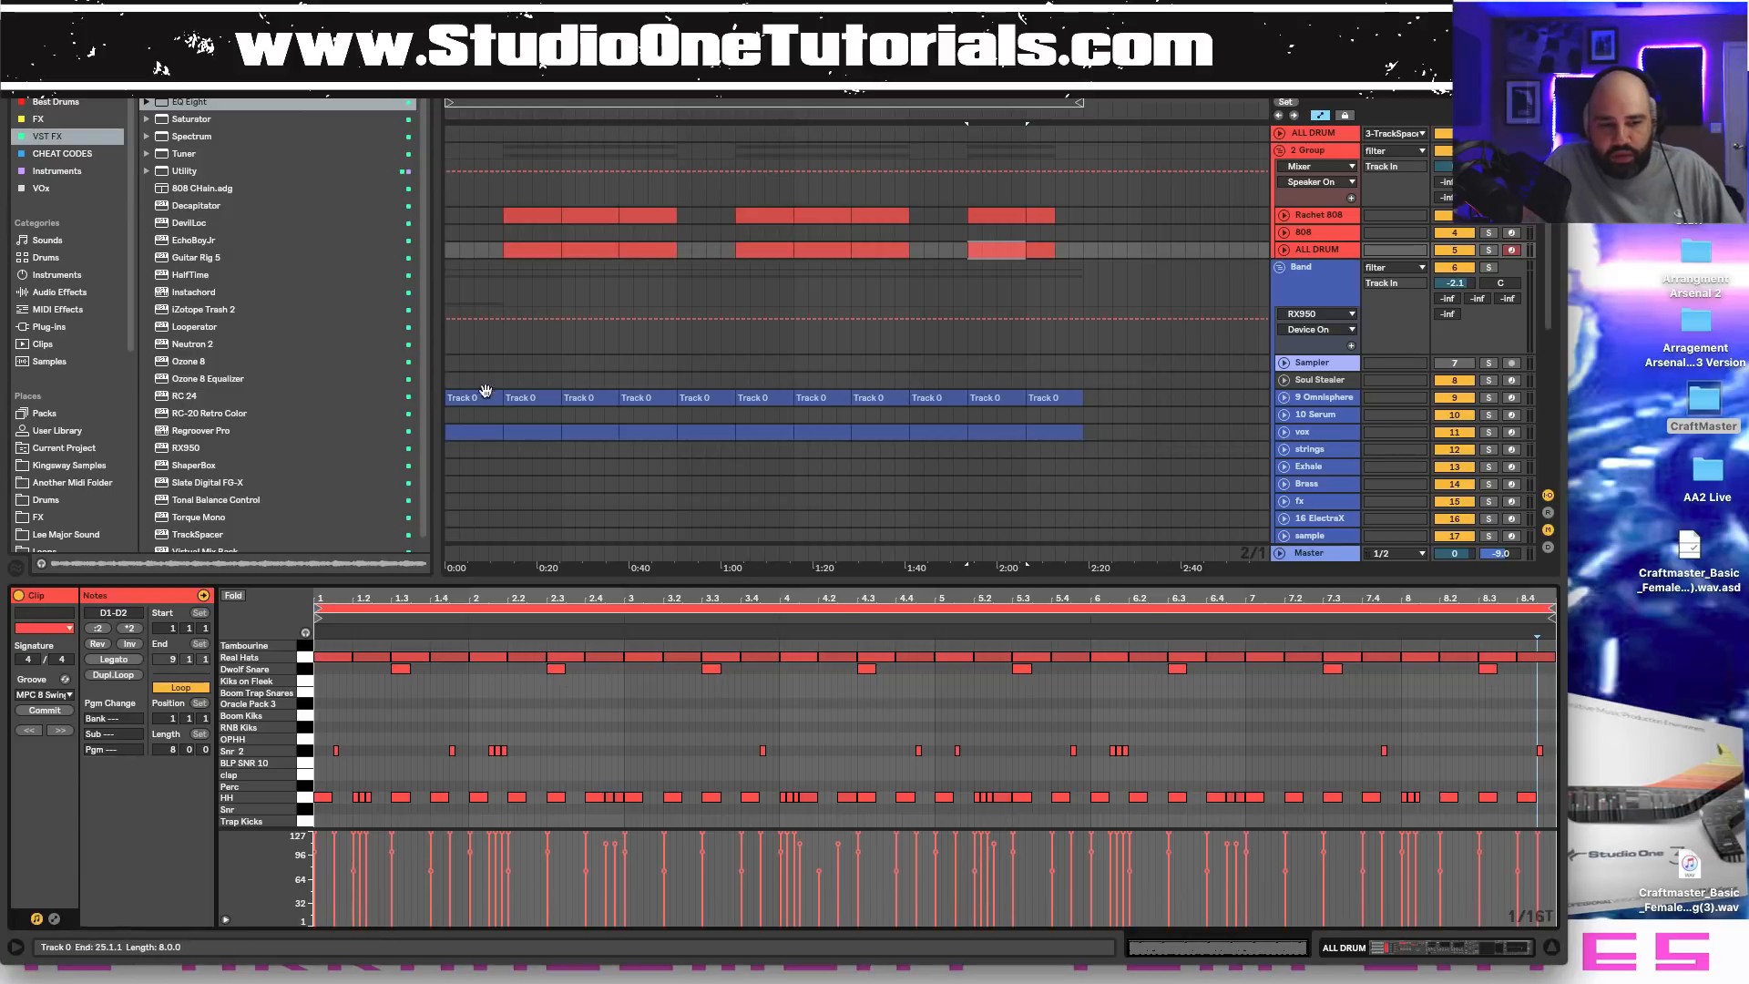
click(1315, 399)
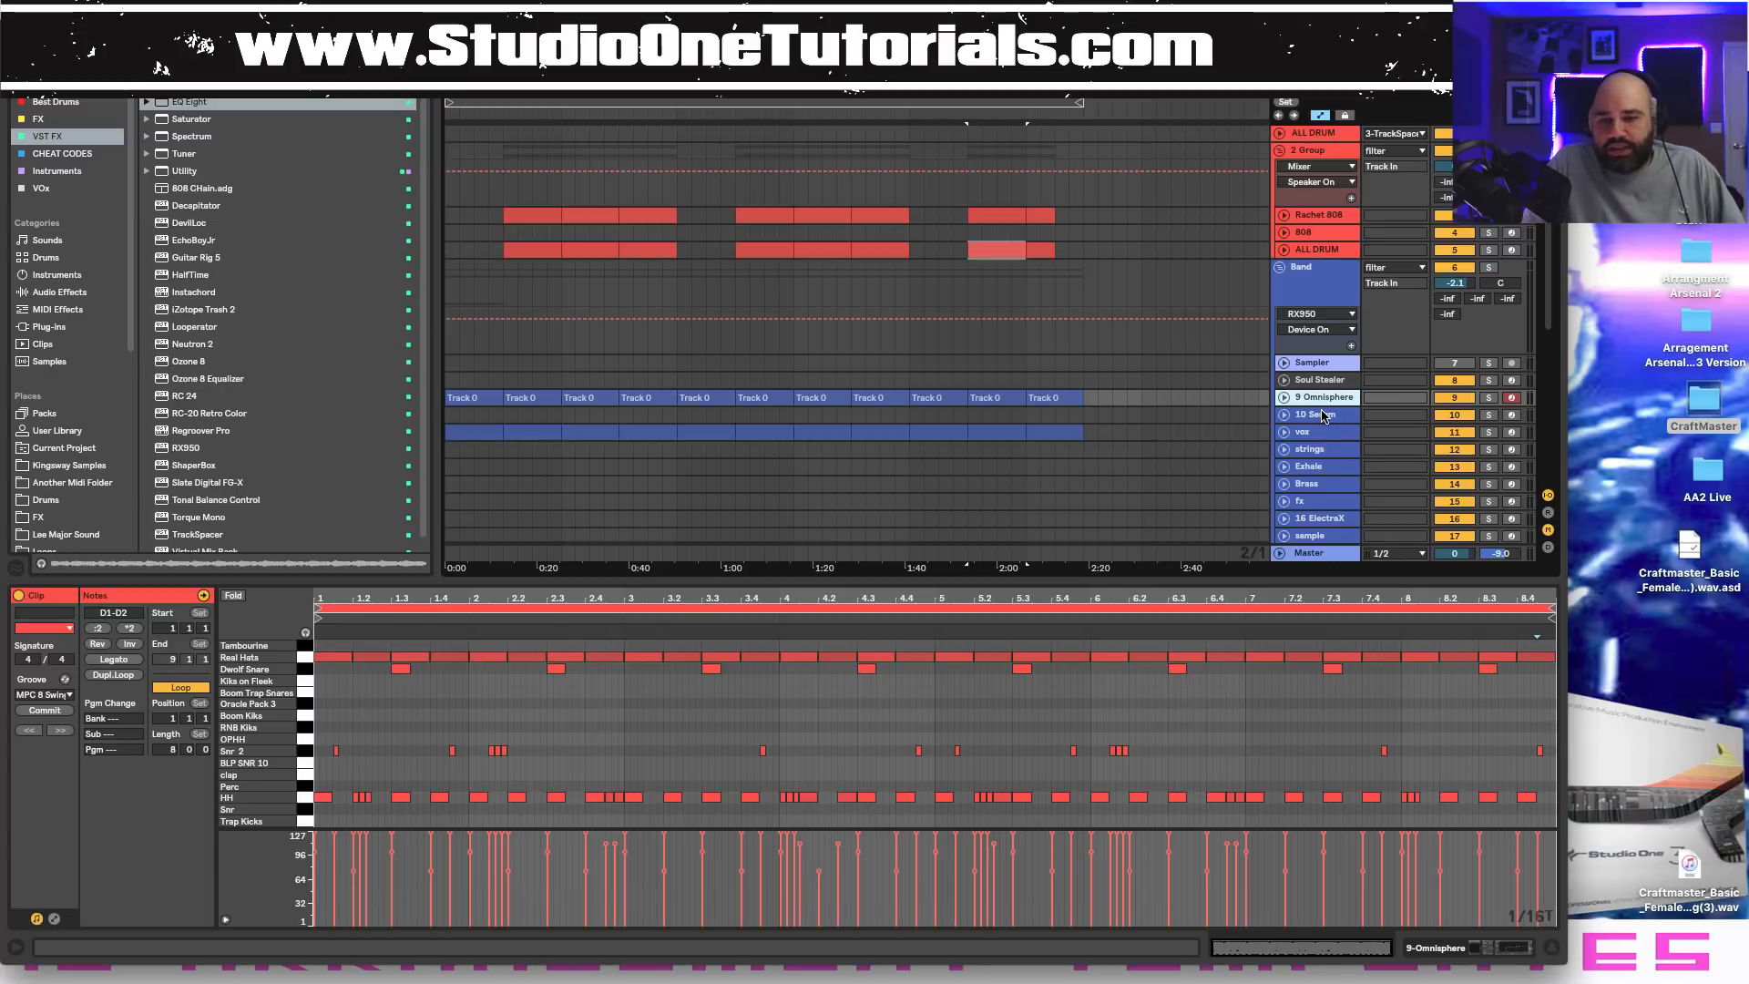
Show the Band group's device chain, review the Virtual Mix Rack modules and close the plug-in window.
click(1313, 281)
click(1335, 316)
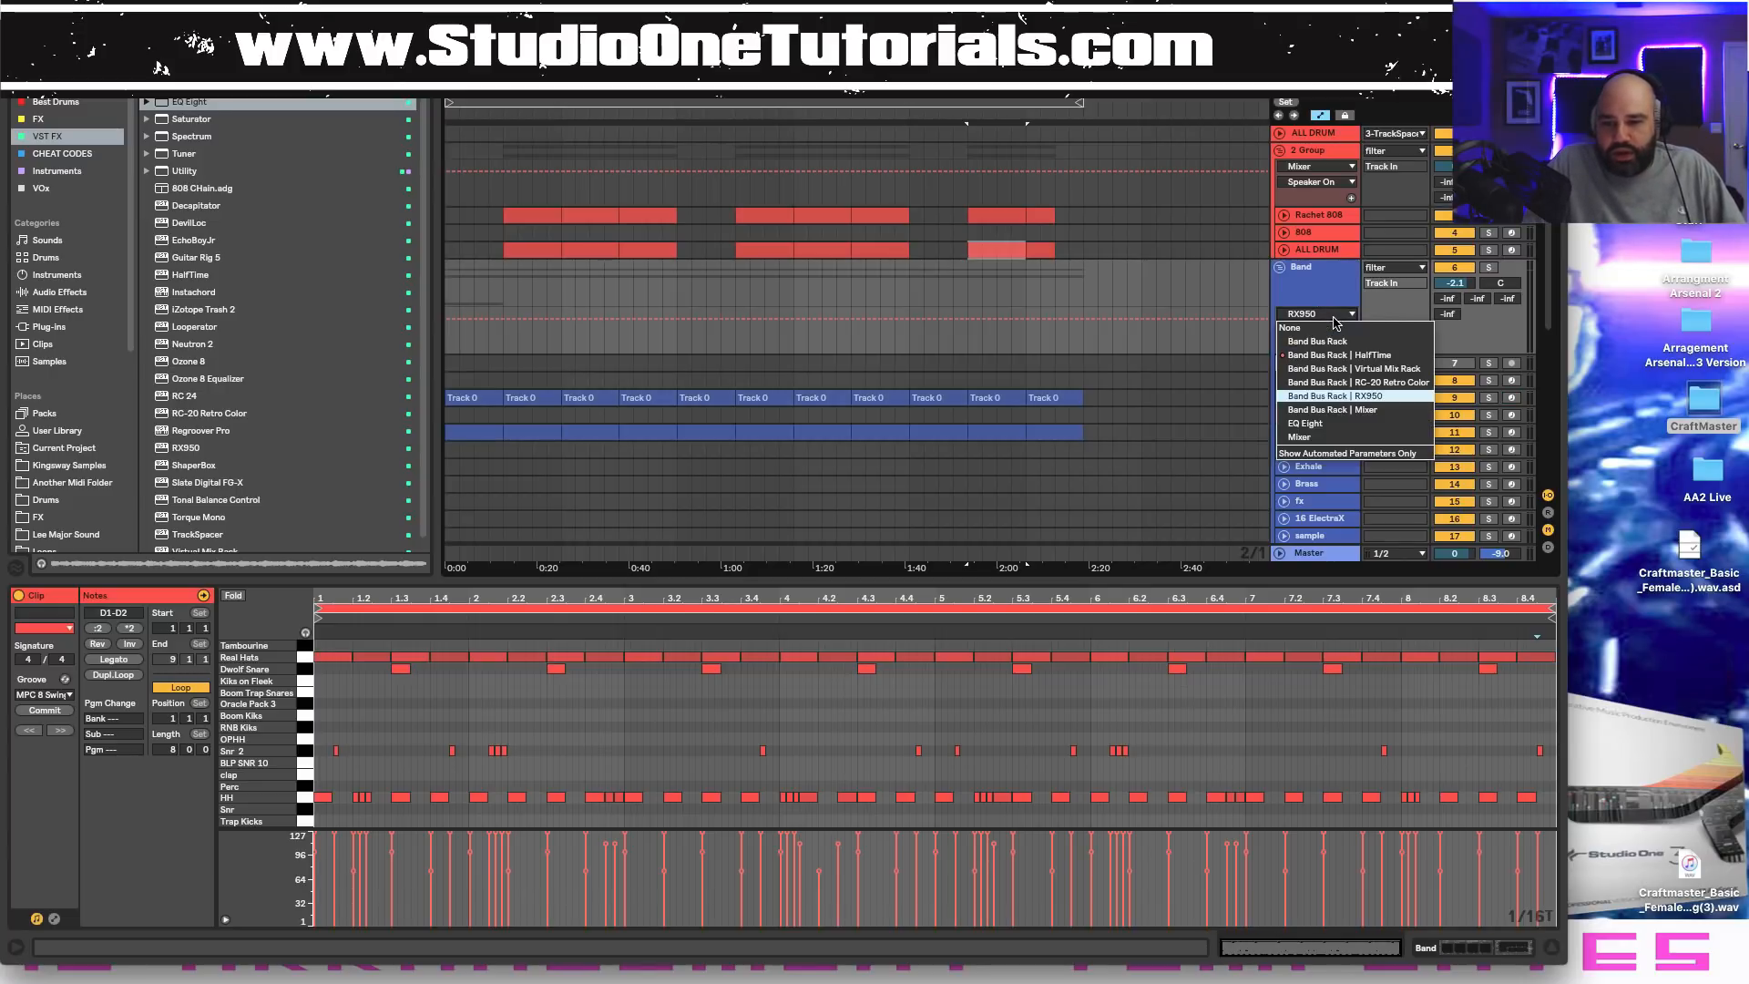
click(1327, 299)
click(1463, 949)
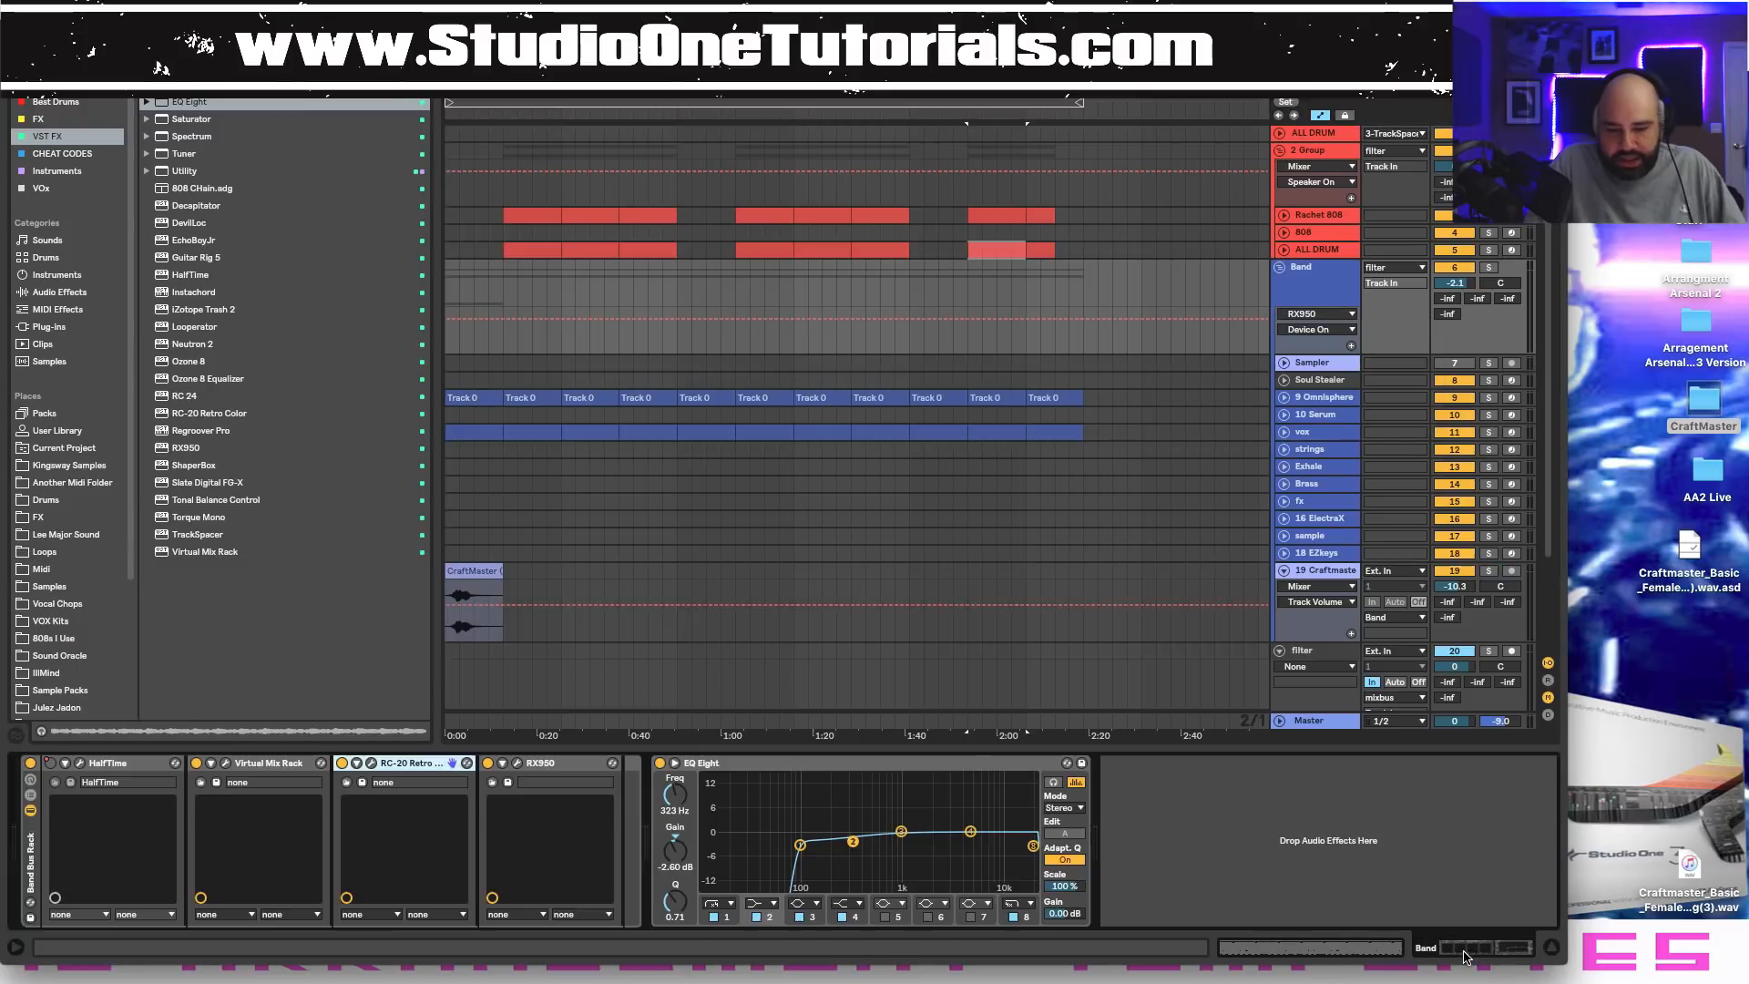
click(227, 765)
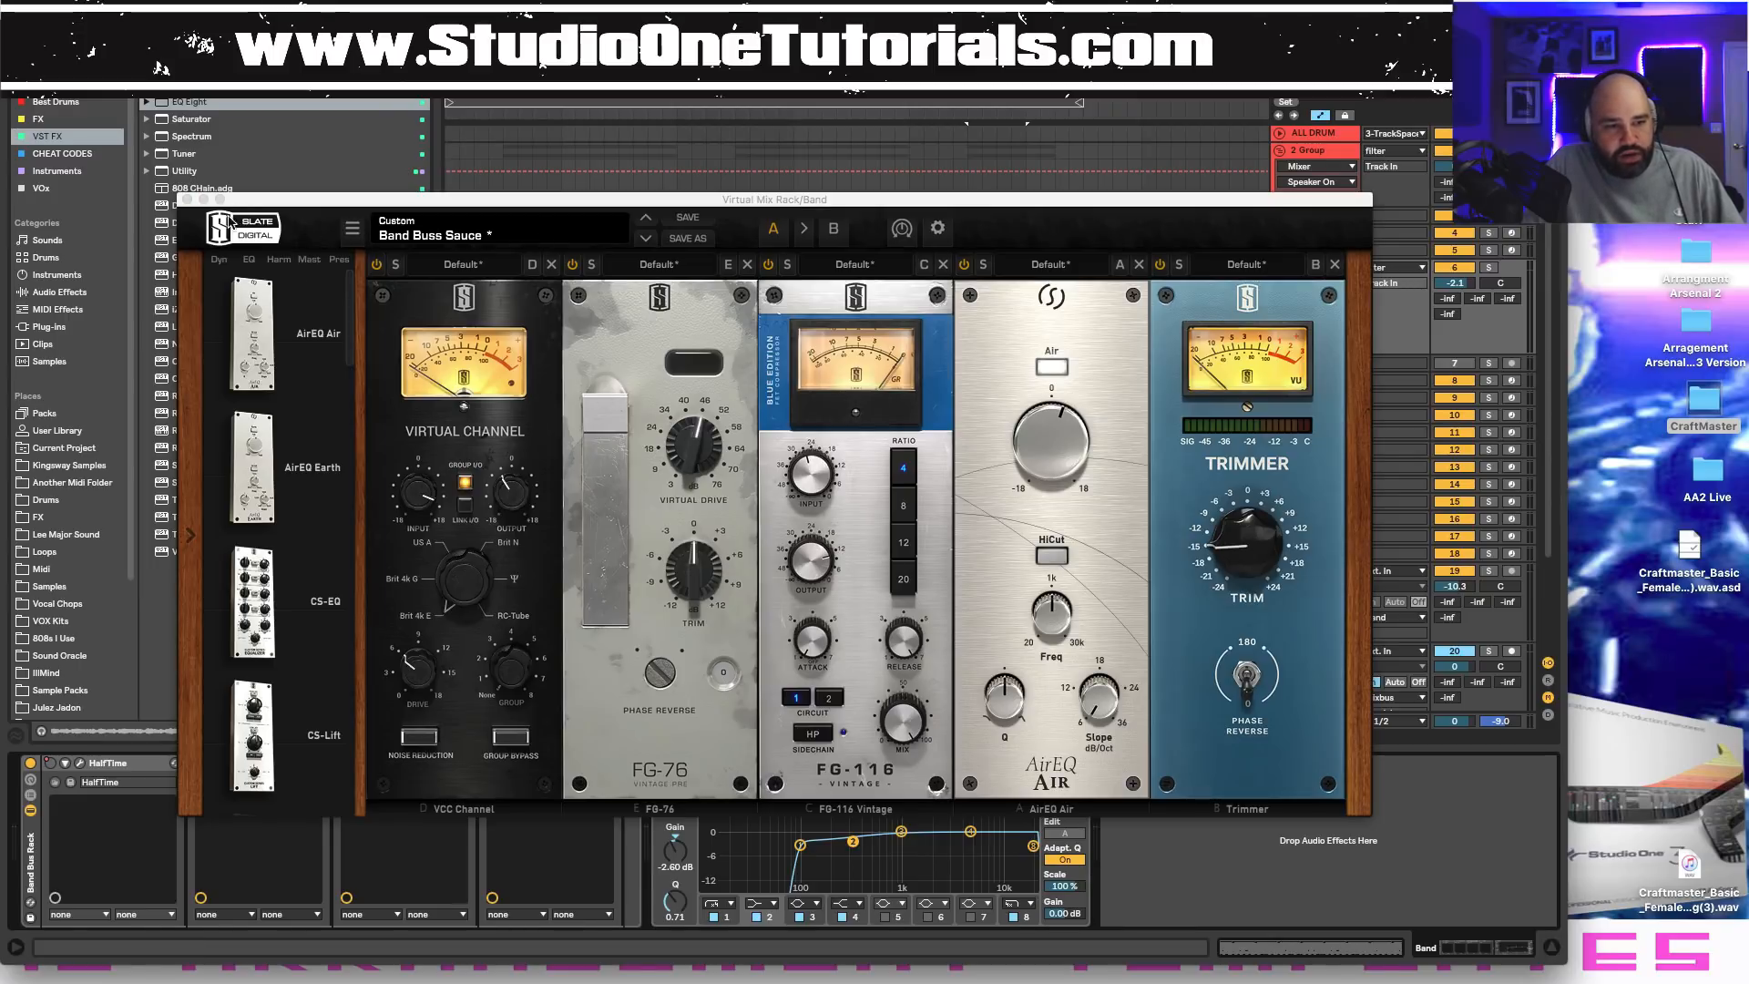
click(186, 200)
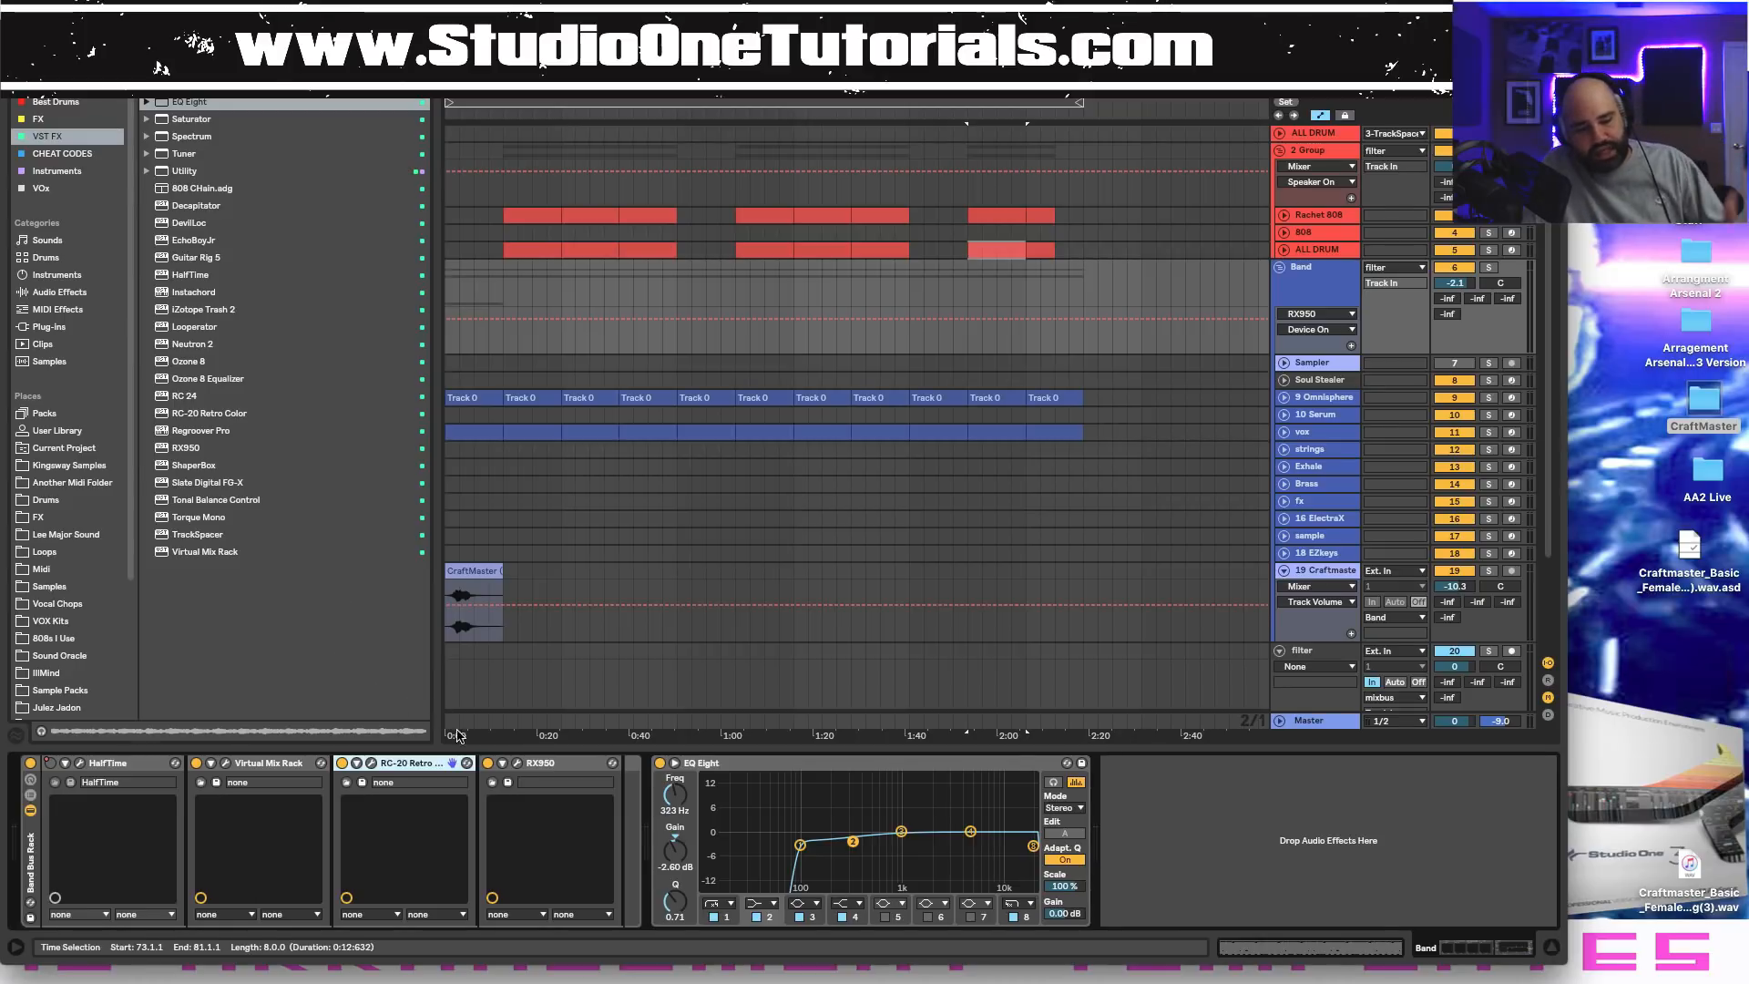
Review RC-20 Retro Color in the Band bus rack, close it and open the RX950 window.
double_click(419, 766)
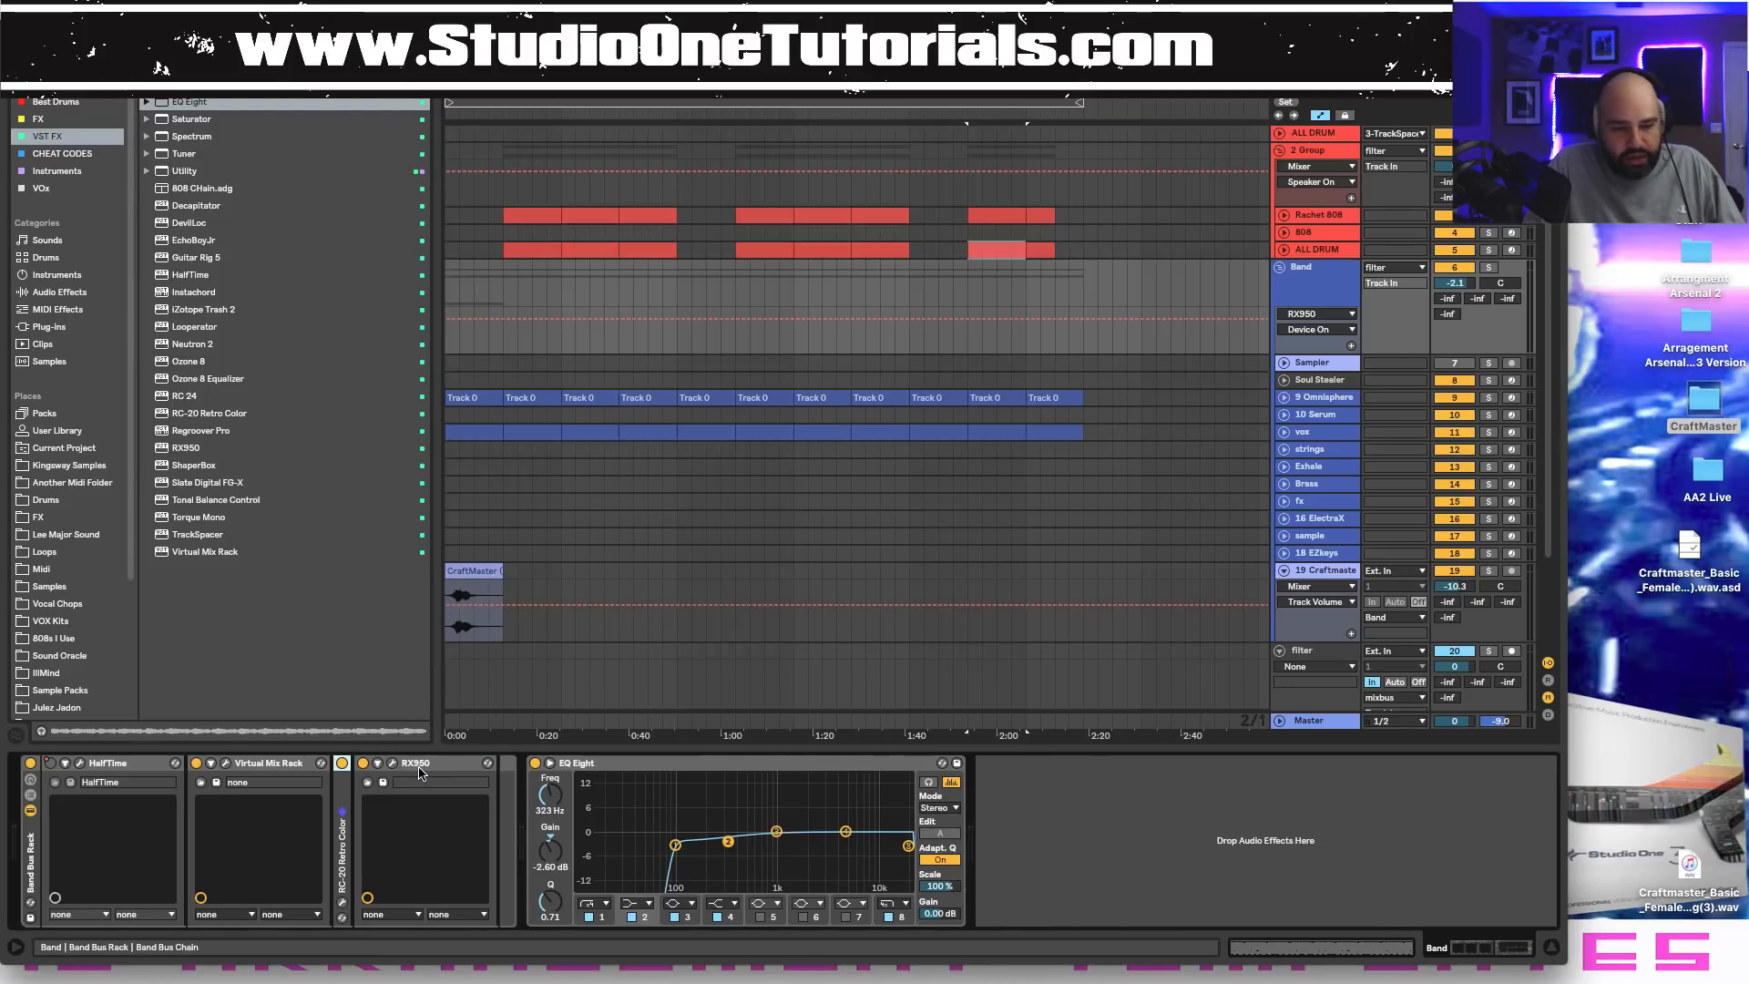
double_click(347, 798)
click(372, 765)
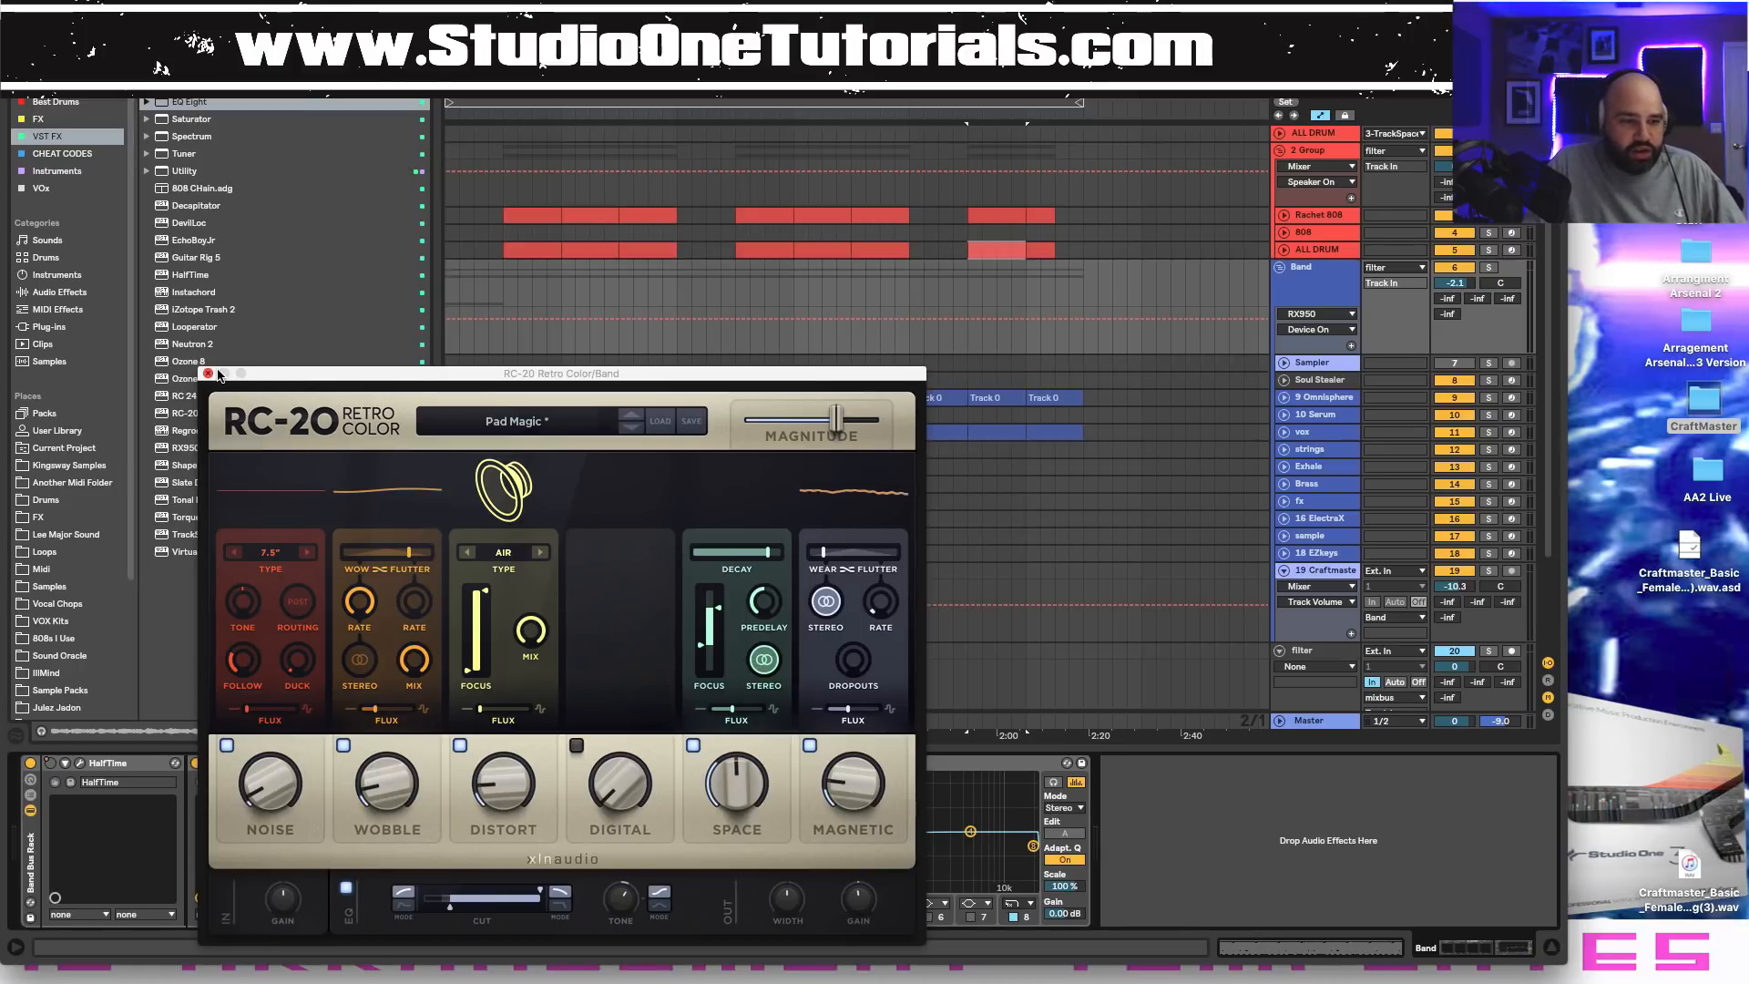
click(208, 374)
click(564, 767)
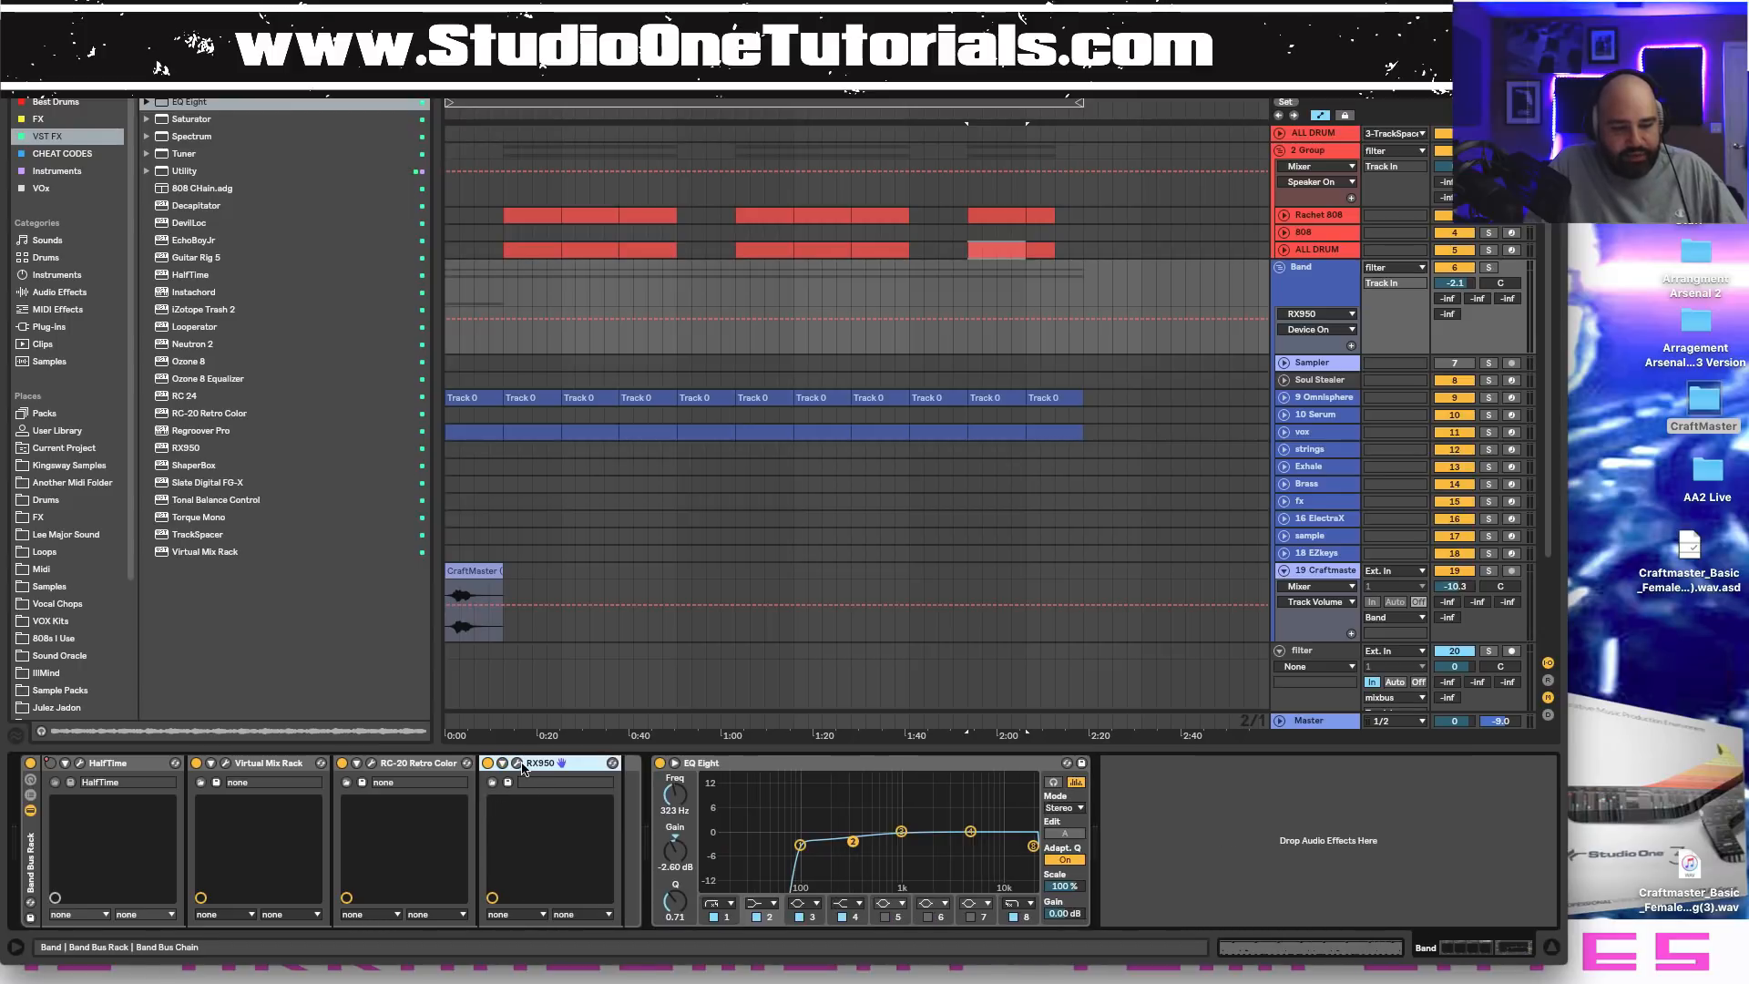
click(517, 763)
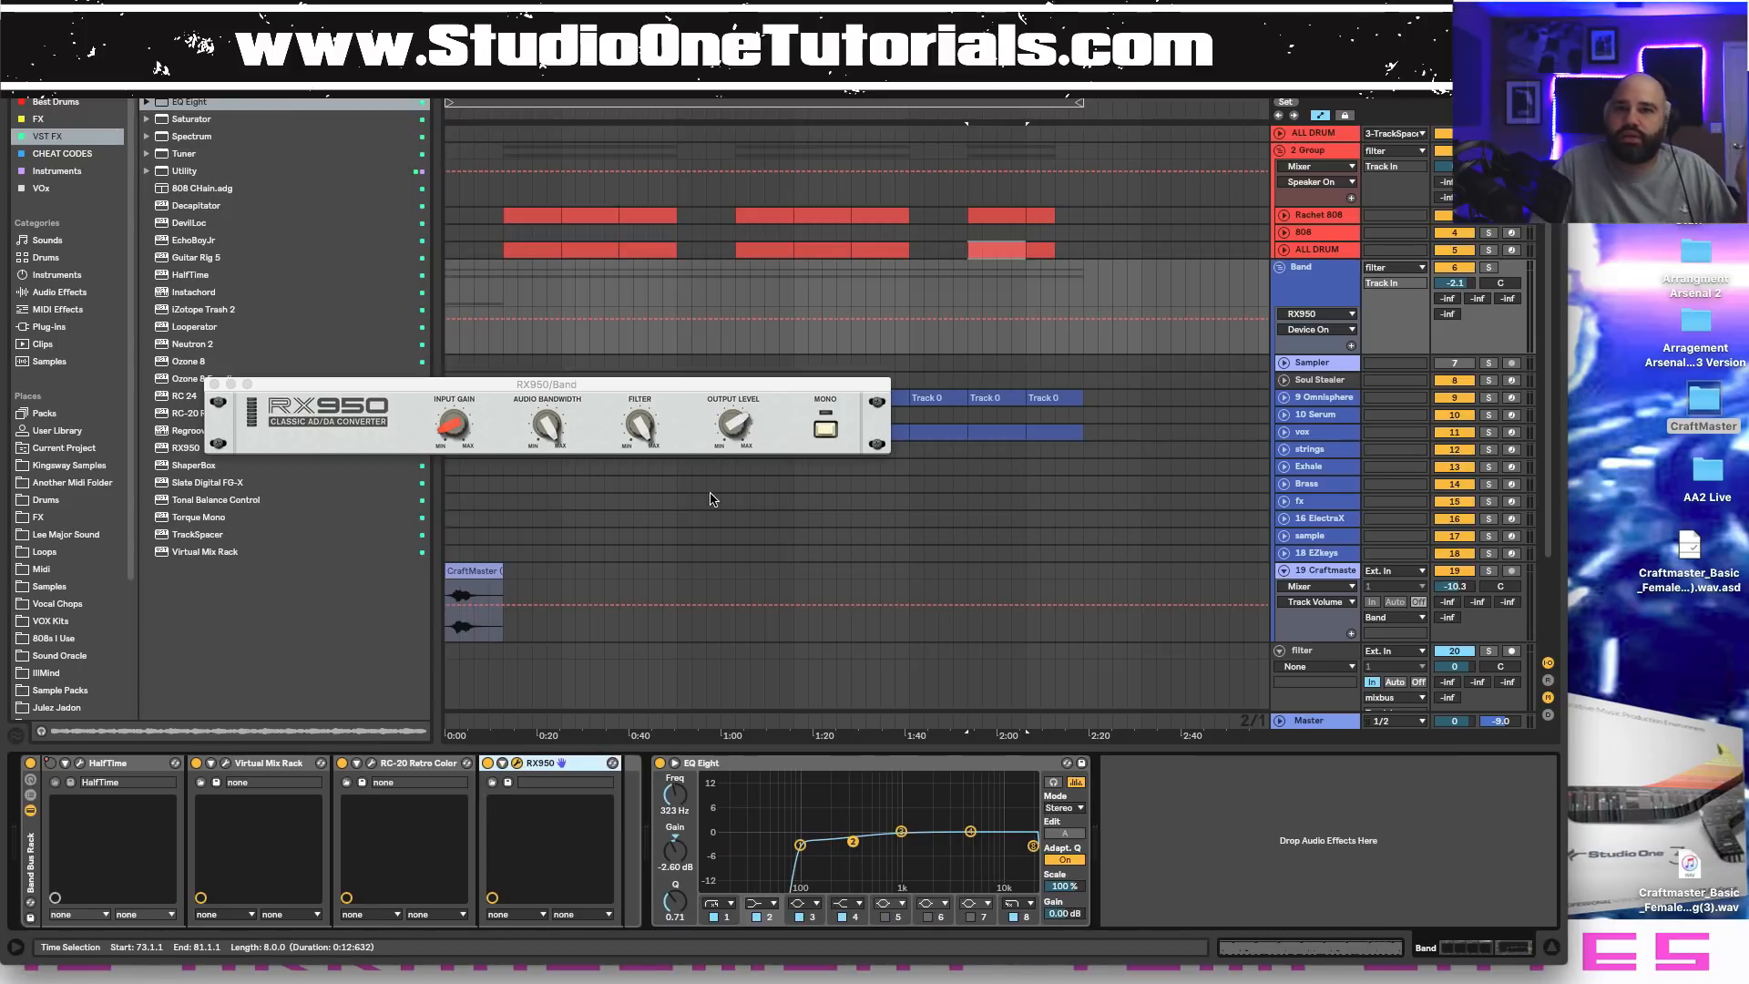